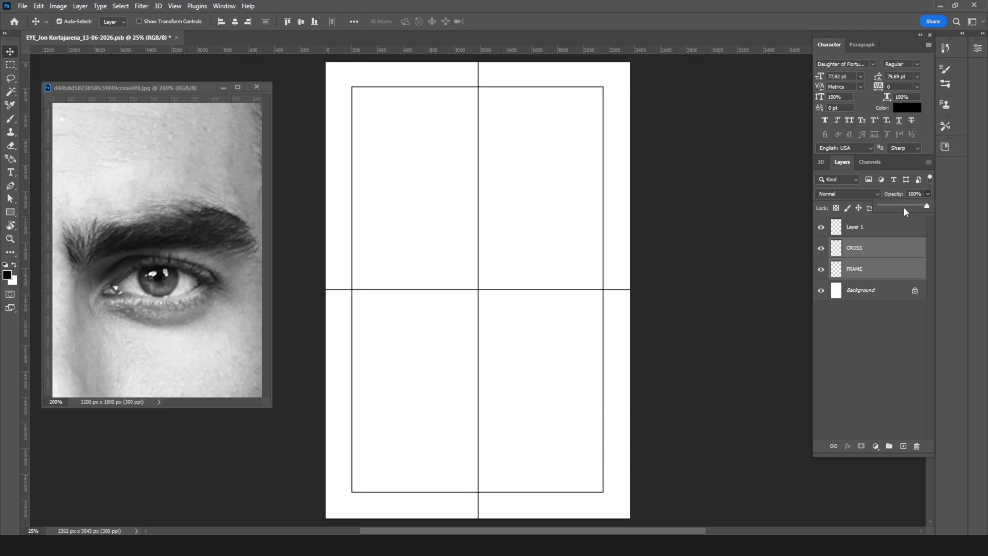
Step: Set the opacity of the CROSS and FRAME guide layers to 10%
click(913, 195)
text(0)
key(Return)
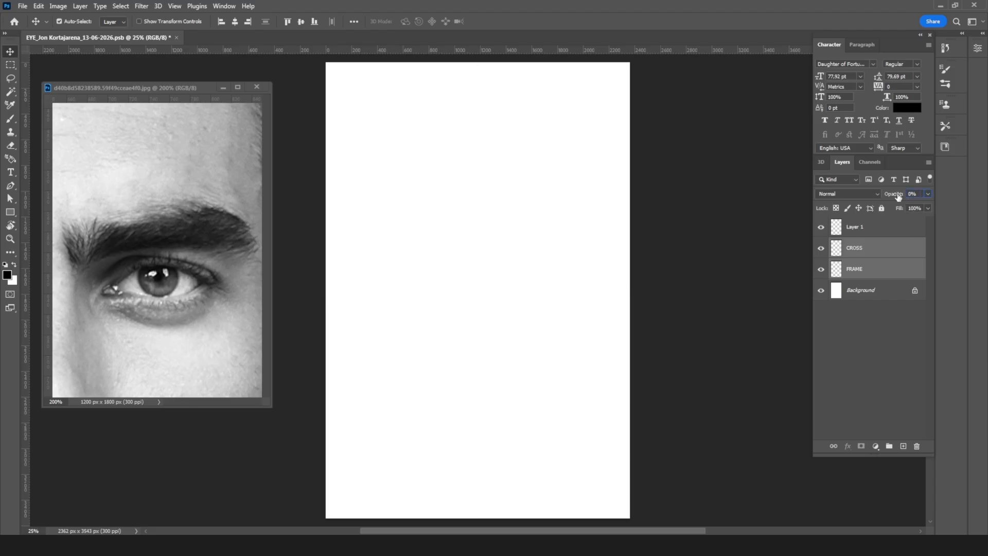
text(10)
key(Return)
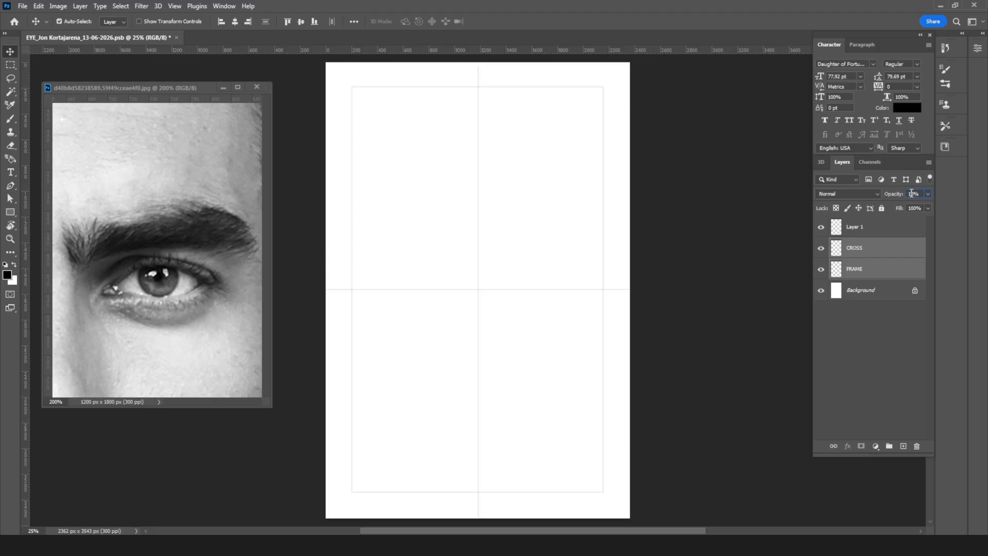
Step: Make Layer 1 active for drawing and reduce the Brush to a small tip suited to sketching the eye
click(868, 227)
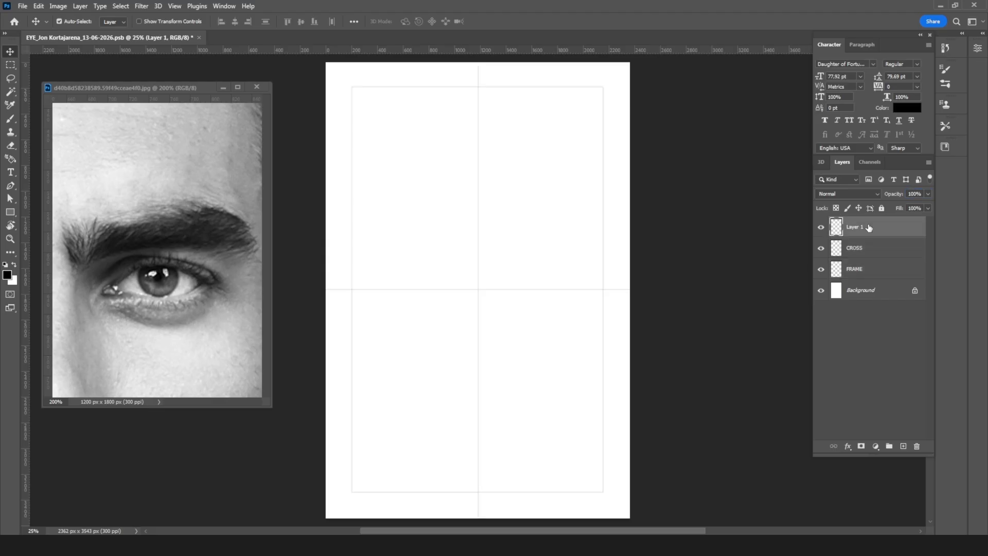
key(ctrl+plus)
key(ctrl+plus)
key(ctrl+plus)
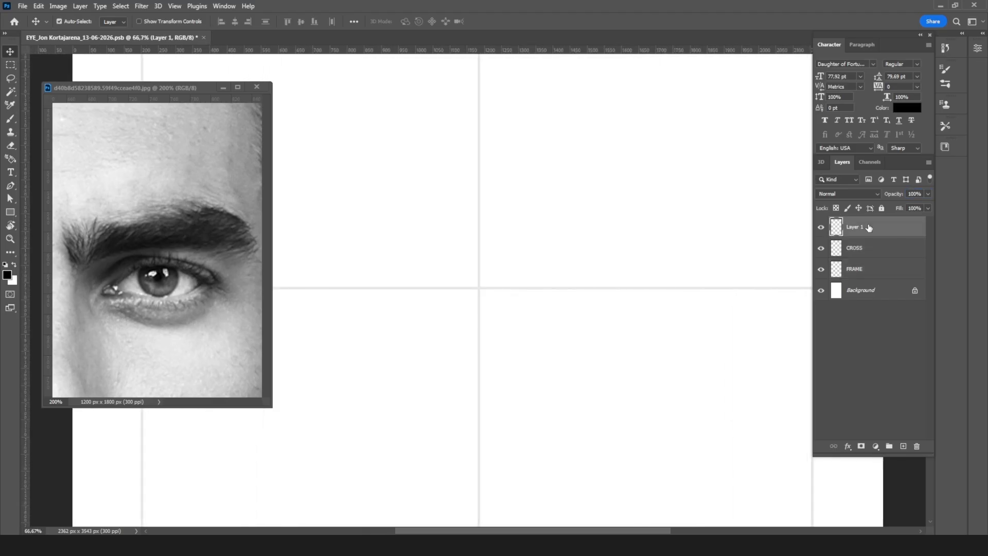
key(b)
click(75, 22)
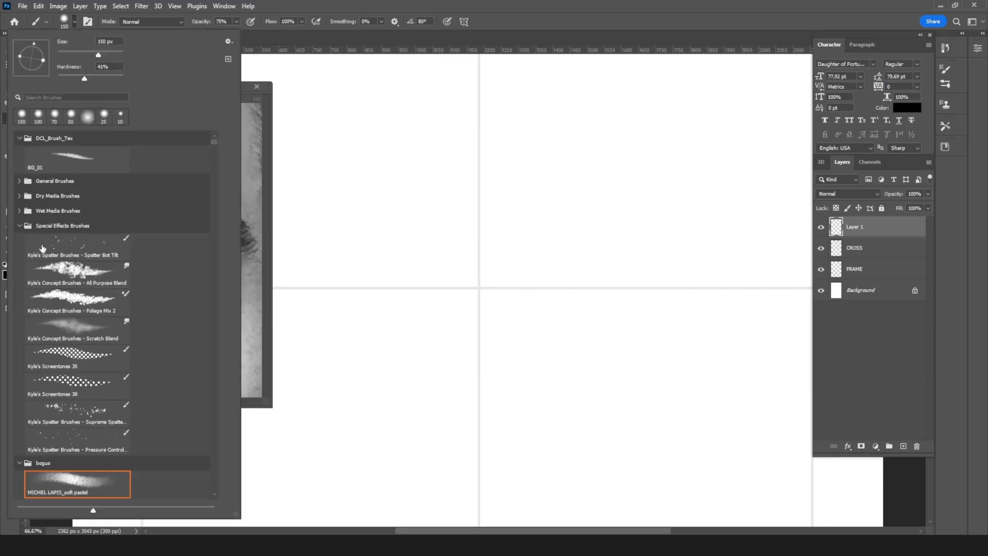
click(604, 39)
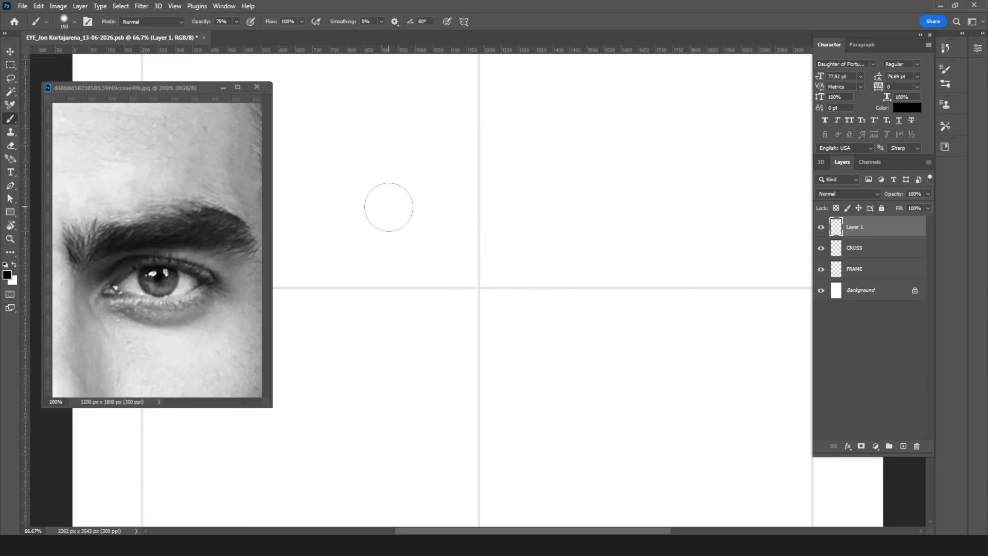
key(bracketleft)
key(bracketleft)
key(bracketleft)
key(bracketleft)
key(bracketleft)
key(bracketleft)
key(bracketleft)
key(bracketleft)
key(bracketleft)
key(bracketleft)
key(bracketleft)
key(bracketleft)
key(bracketleft)
key(bracketleft)
drag(447, 243, 516, 273)
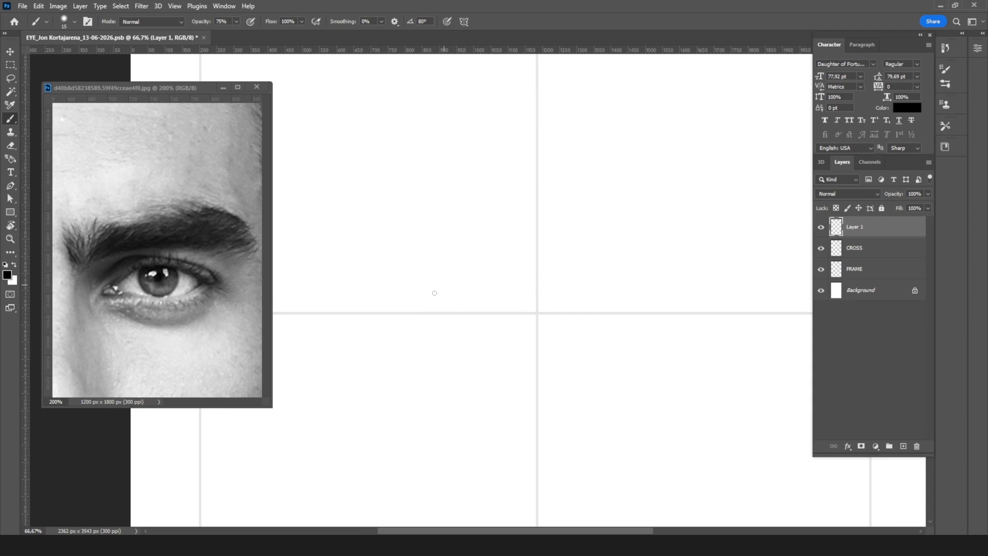
Step: Sketch the inner corner, the lower lid curve and the upper lid arc of the eye around the guide cross
drag(422, 297, 437, 279)
mouse_move(489, 252)
mouse_down()
mouse_move(427, 301)
mouse_move(437, 314)
mouse_move(409, 319)
mouse_move(407, 329)
mouse_move(494, 339)
mouse_move(568, 328)
mouse_up()
mouse_move(473, 337)
mouse_down()
mouse_move(636, 312)
mouse_move(546, 337)
mouse_up()
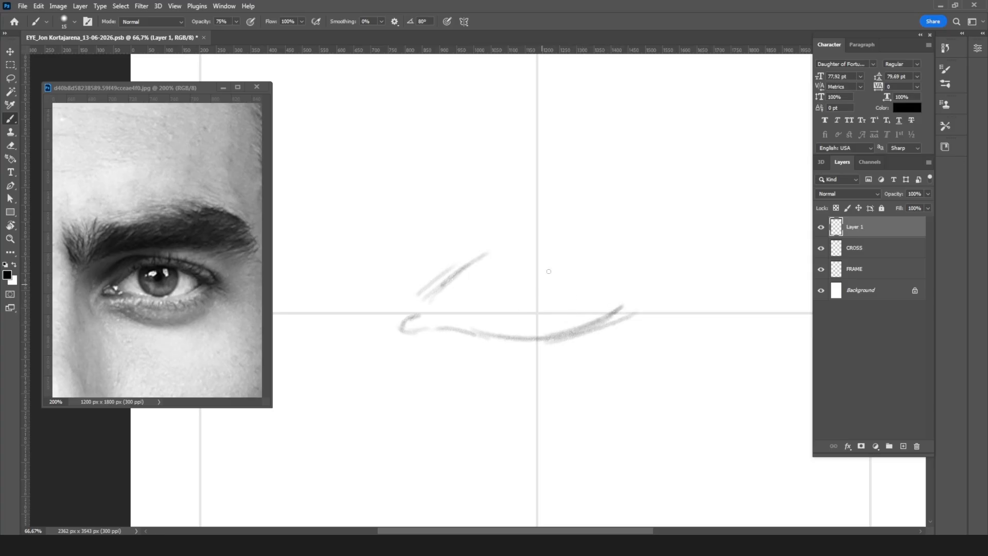
mouse_move(448, 271)
mouse_down()
mouse_move(510, 261)
mouse_move(470, 260)
mouse_move(578, 269)
mouse_move(513, 256)
mouse_move(623, 286)
mouse_up()
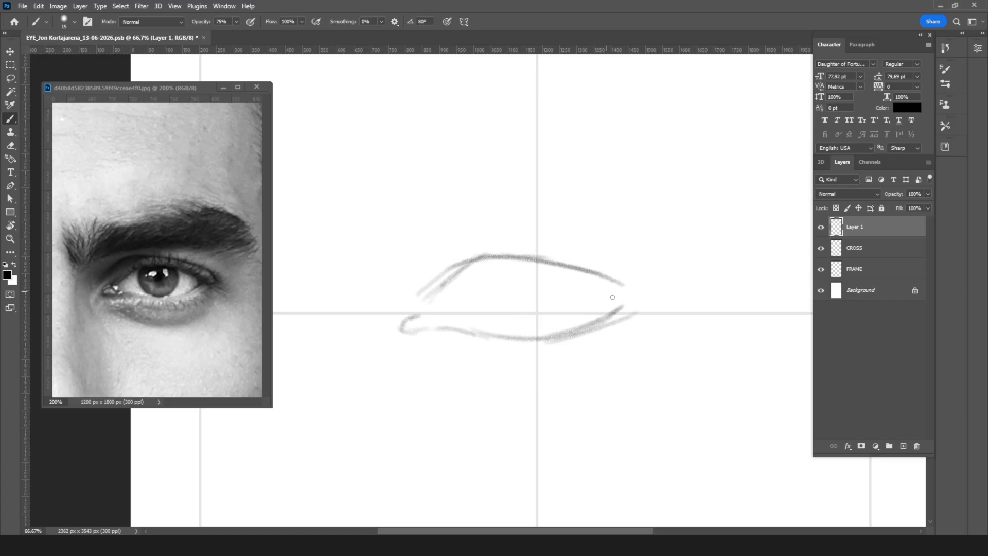
Step: Close the eye outline at the outer corner and rework the upper lid's slope down to the inner corner
drag(609, 281, 633, 304)
mouse_move(521, 260)
mouse_down()
mouse_move(476, 257)
mouse_move(412, 316)
mouse_move(437, 300)
mouse_up()
key(ctrl+z)
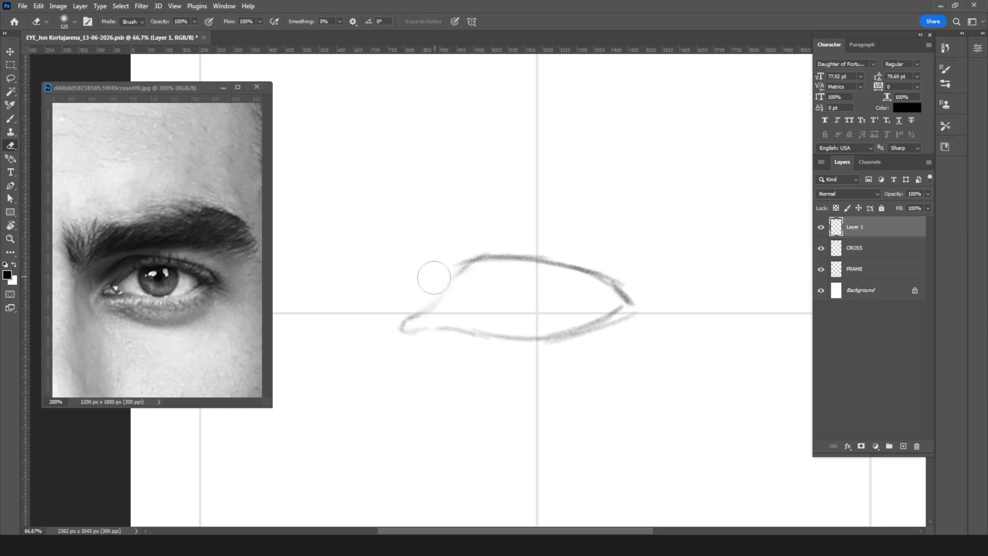
mouse_move(460, 268)
mouse_down()
mouse_move(436, 302)
mouse_move(416, 310)
mouse_move(418, 323)
mouse_move(560, 337)
mouse_move(624, 307)
mouse_up()
drag(566, 273, 560, 330)
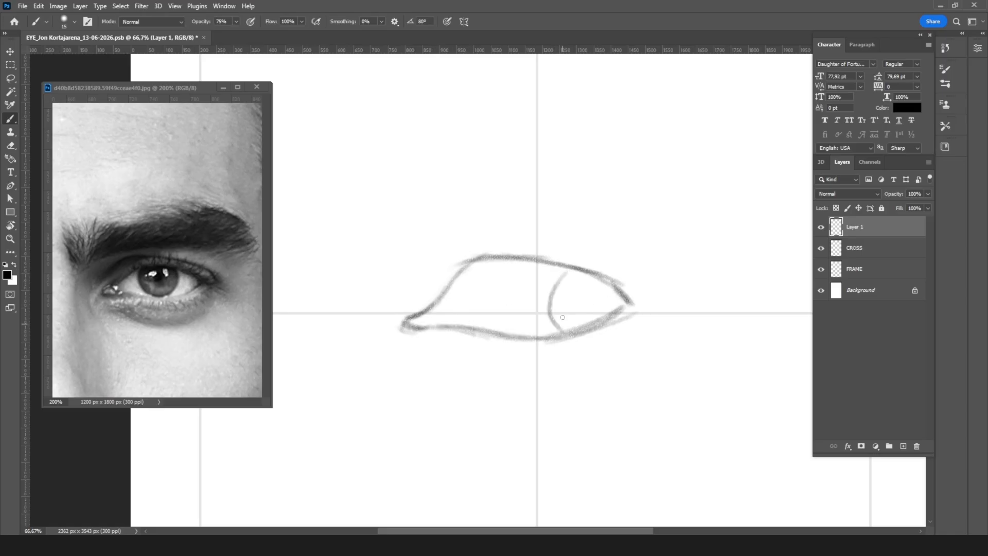
mouse_move(579, 284)
mouse_down()
mouse_move(582, 304)
mouse_move(618, 307)
mouse_up()
mouse_move(412, 309)
mouse_down()
mouse_move(380, 327)
mouse_move(428, 329)
mouse_up()
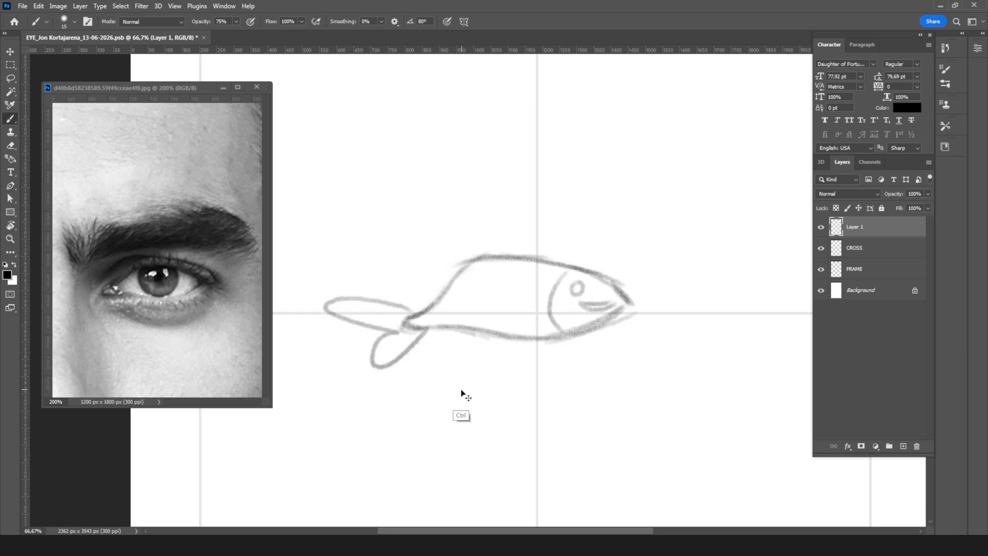
key(ctrl+z)
key(ctrl+z)
key(ctrl+z)
key(ctrl+z)
key(ctrl+z)
key(ctrl+z)
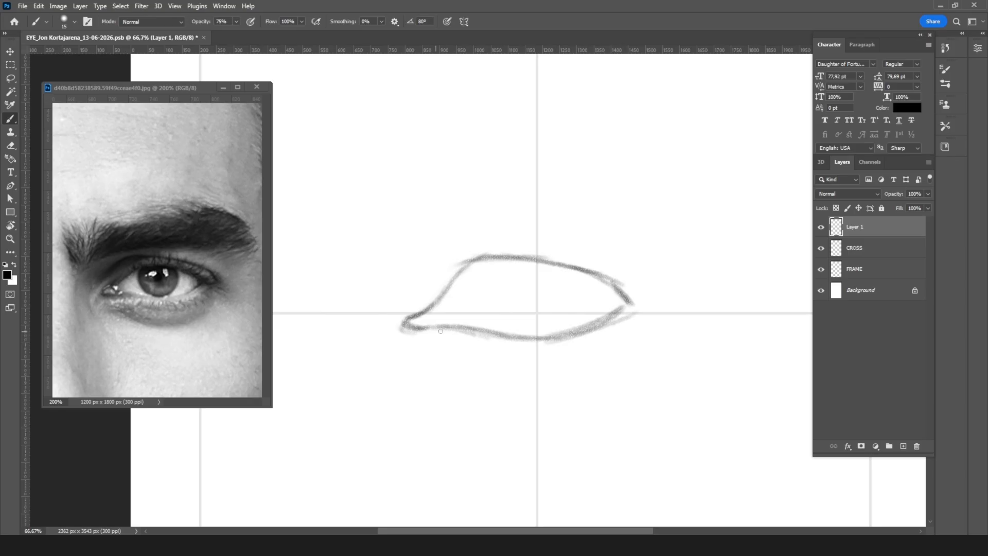
Step: Draw a short arc separating the tear duct from the eye, and nudge the sketch layer slightly to the right
drag(434, 305, 437, 326)
key(v)
key(Right)
key(Right)
key(Right)
key(Right)
key(Right)
key(Right)
key(Right)
key(Right)
key(Right)
key(Right)
key(Right)
key(Right)
key(Right)
key(Right)
key(Right)
key(Right)
key(Right)
key(Right)
key(Right)
key(Right)
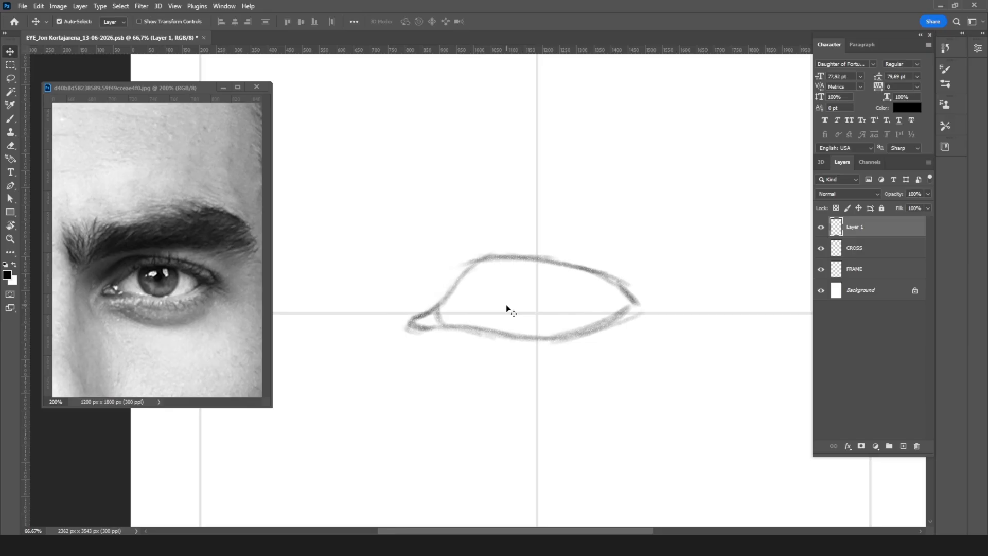
Step: Add an inner line for the lower lid's thickness, and reinforce the upper lid line with a small inner extension
key(b)
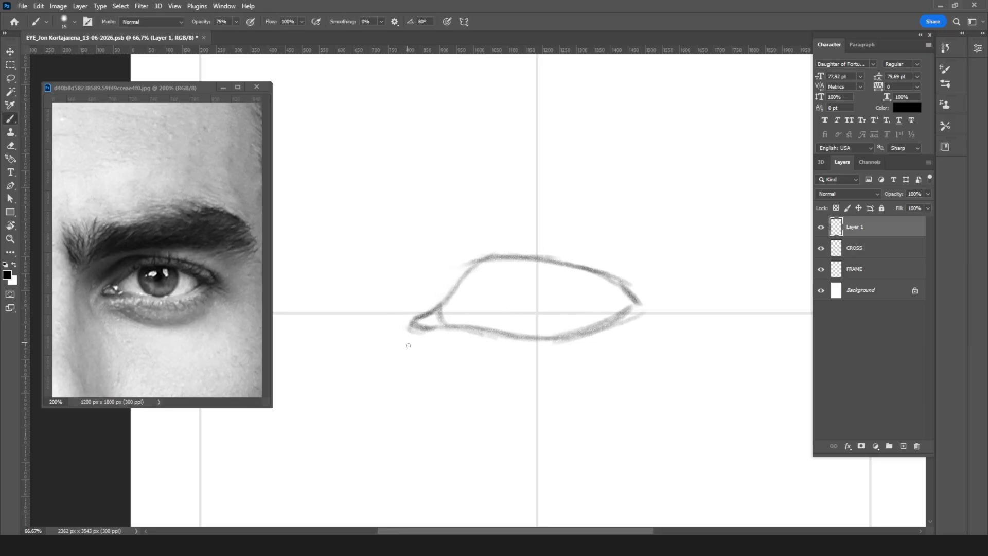
mouse_move(440, 310)
mouse_down()
mouse_move(542, 331)
mouse_move(500, 322)
mouse_move(561, 323)
mouse_move(549, 331)
mouse_move(636, 299)
mouse_up()
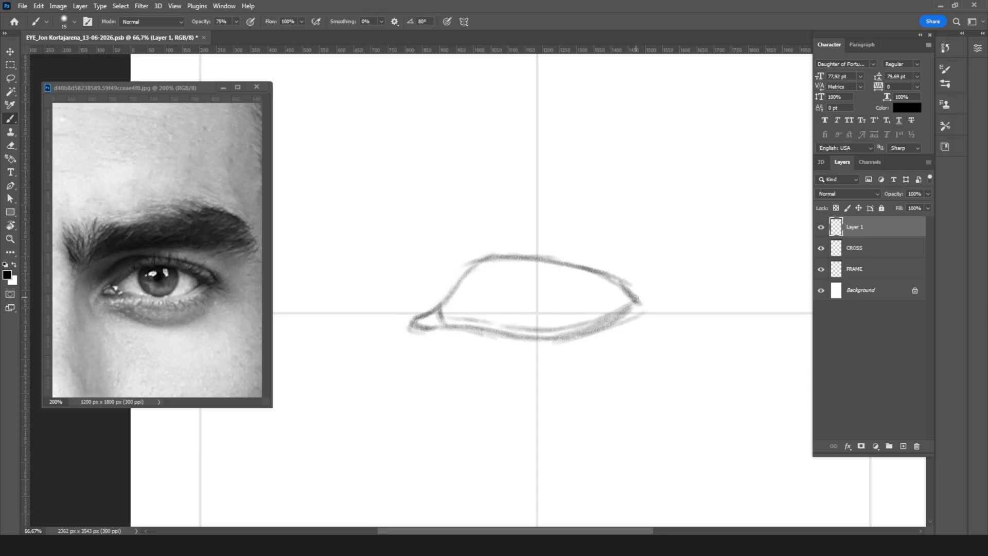
mouse_move(477, 322)
mouse_down()
mouse_move(584, 322)
mouse_move(621, 303)
mouse_up()
mouse_move(457, 267)
mouse_down()
mouse_move(480, 258)
mouse_move(457, 266)
mouse_move(559, 262)
mouse_move(627, 296)
mouse_up()
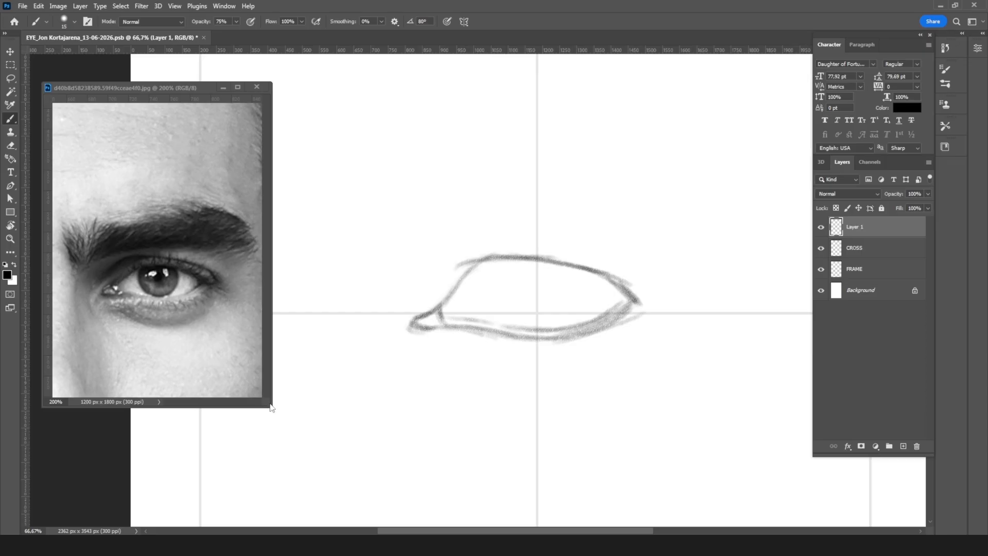
Step: Widen the reference photo window, and darken the lower lid rim near the eye's outer corner in the sketch
mouse_move(270, 402)
mouse_down()
mouse_move(293, 417)
mouse_move(284, 404)
mouse_up()
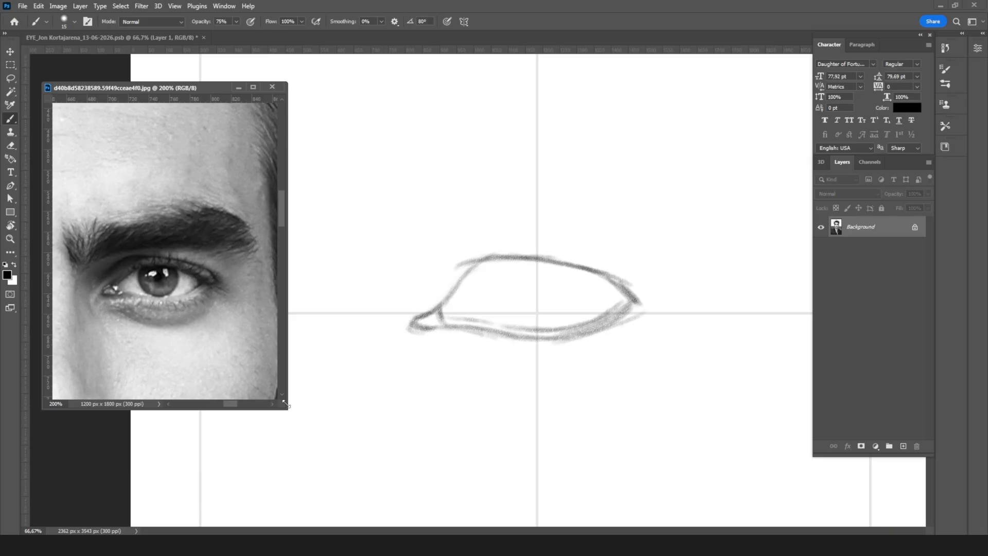
click(621, 296)
drag(617, 302, 544, 330)
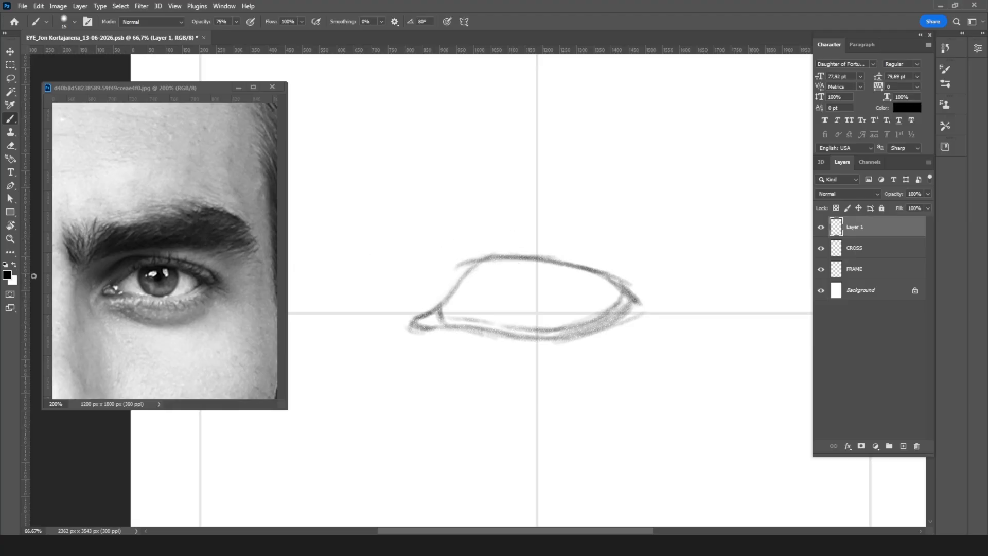
Step: Change the foreground colour to a bright saturated yellow
click(14, 264)
click(7, 274)
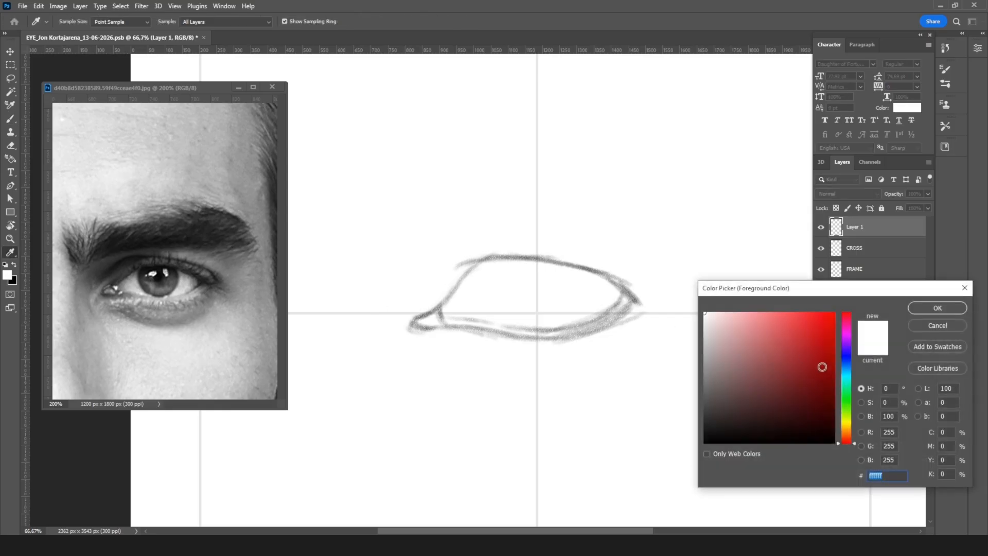
click(849, 420)
click(830, 312)
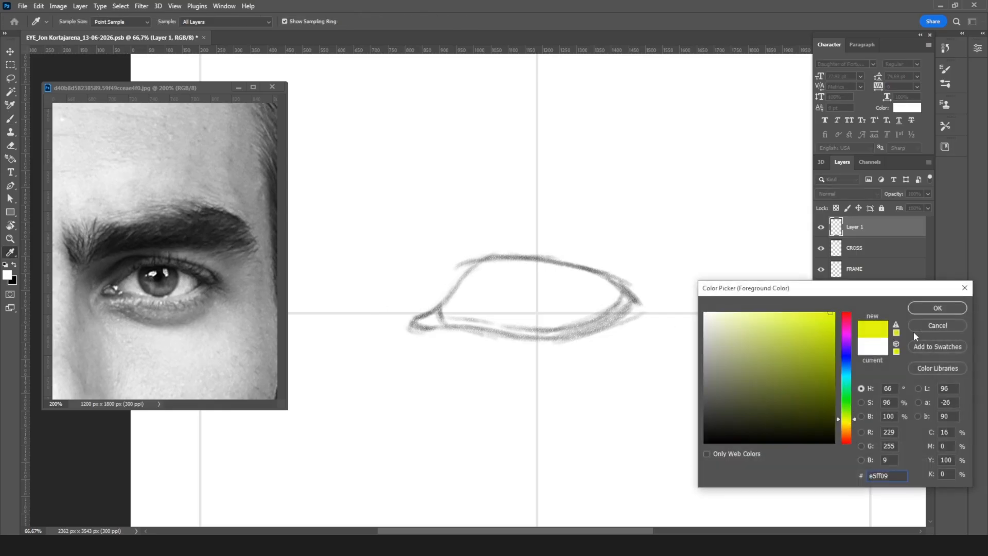
drag(849, 422, 852, 427)
click(927, 306)
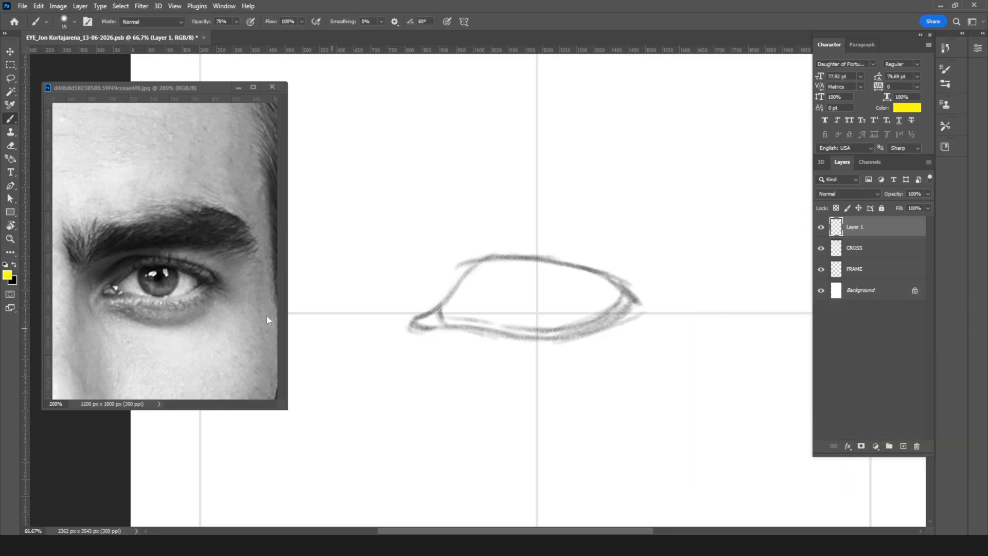
Step: On a new layer over the reference photo, mark the upper lid, eyelid crease and lower brow edge with thin yellow strokes and a vertical connector
click(166, 281)
click(904, 447)
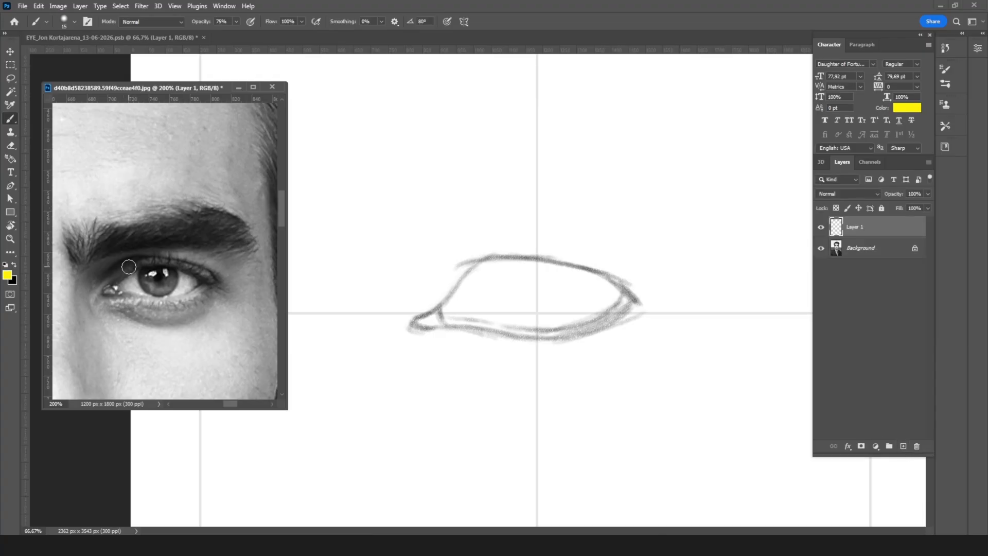
key(bracketleft)
key(bracketleft)
key(bracketleft)
key(bracketleft)
mouse_move(138, 255)
mouse_down()
mouse_move(195, 262)
mouse_move(143, 267)
mouse_move(201, 279)
mouse_up()
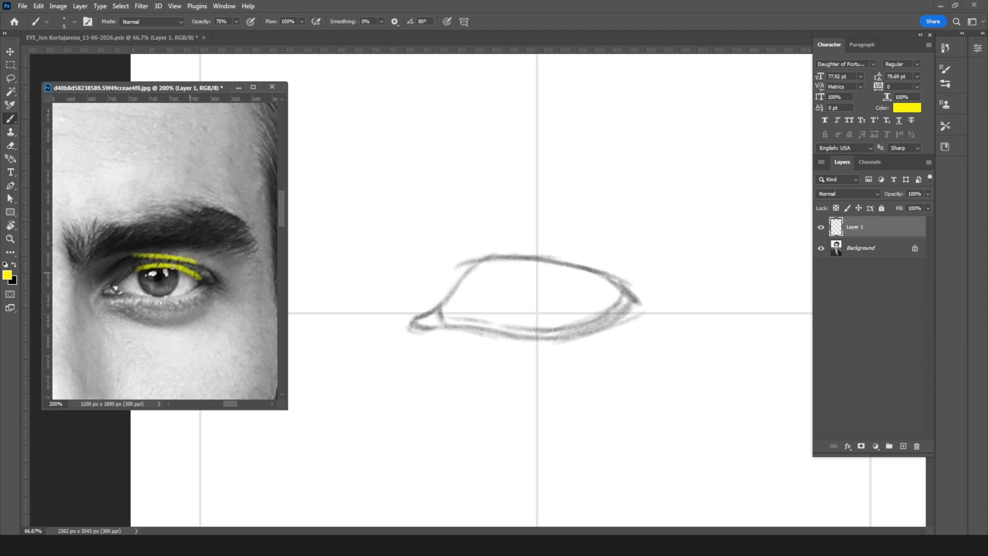
mouse_move(142, 255)
mouse_down()
mouse_move(191, 262)
mouse_move(127, 252)
mouse_move(187, 241)
mouse_move(91, 261)
mouse_move(136, 249)
mouse_move(159, 263)
mouse_up()
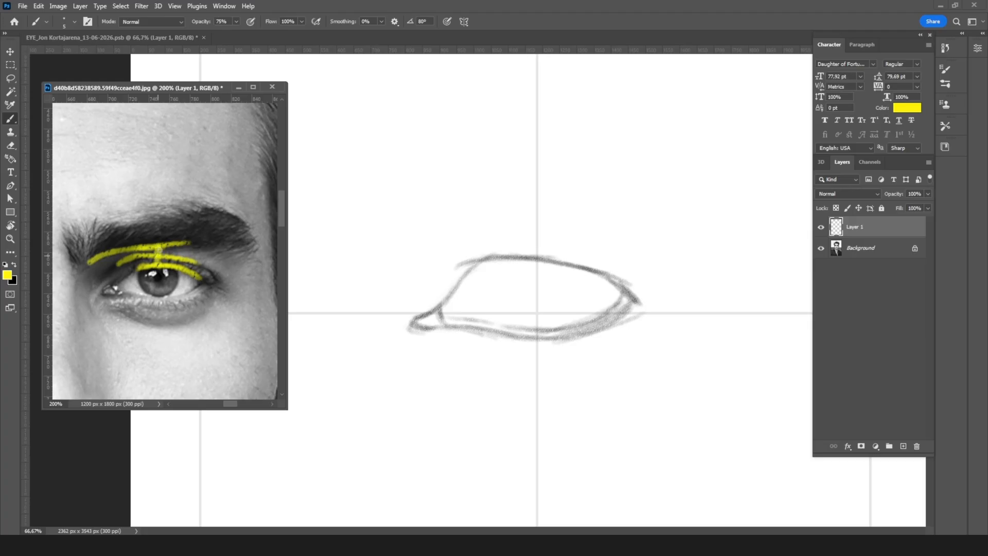
Step: Hide the yellow markup layer and return to the eye sketch with black as the foreground colour
click(822, 227)
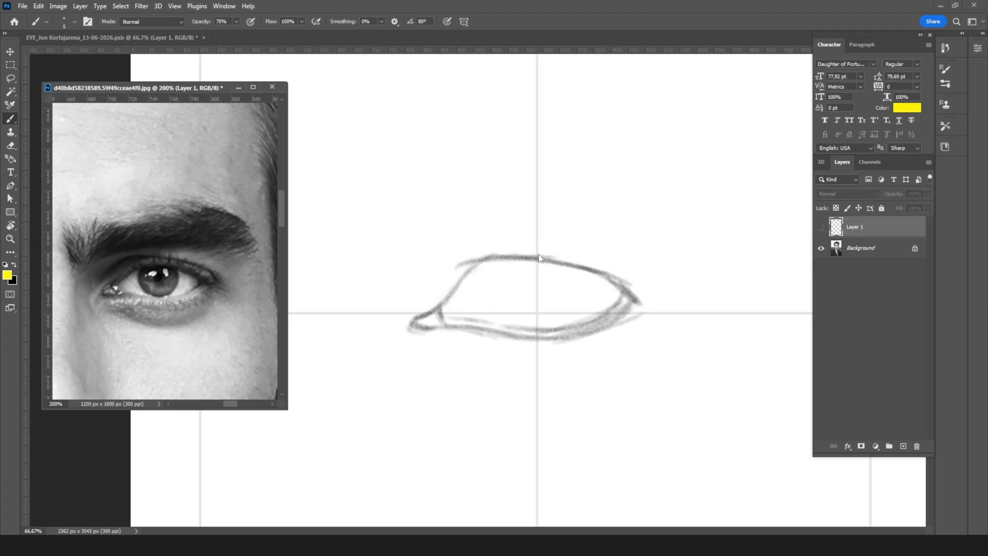
click(14, 266)
click(397, 296)
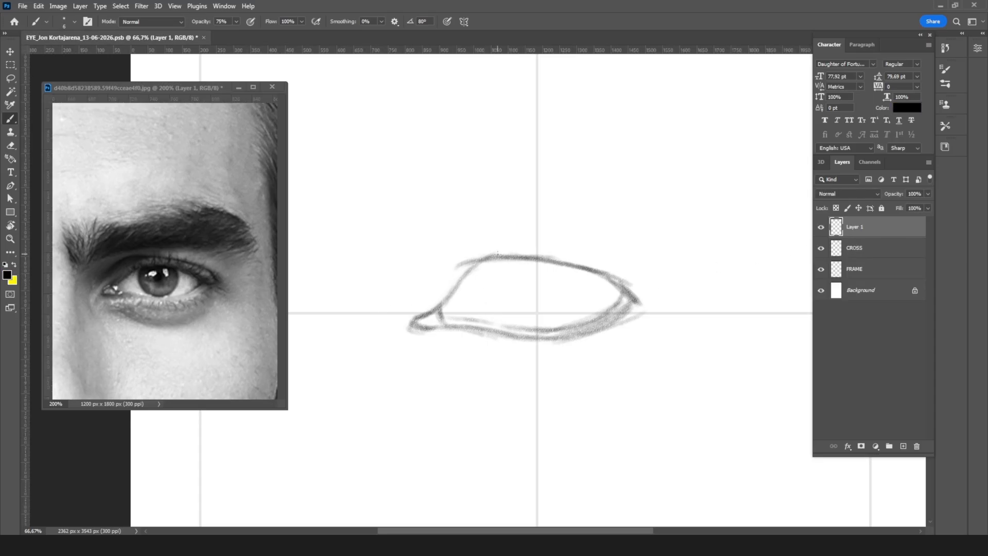
Step: Draw the eyelid crease above the upper lid with a larger brush, curving it down past the outer and inner corners
key(bracketright)
mouse_move(452, 241)
mouse_down()
mouse_move(566, 251)
mouse_move(438, 242)
mouse_move(617, 258)
mouse_up()
mouse_move(485, 235)
mouse_down()
mouse_move(669, 272)
mouse_move(552, 254)
mouse_up()
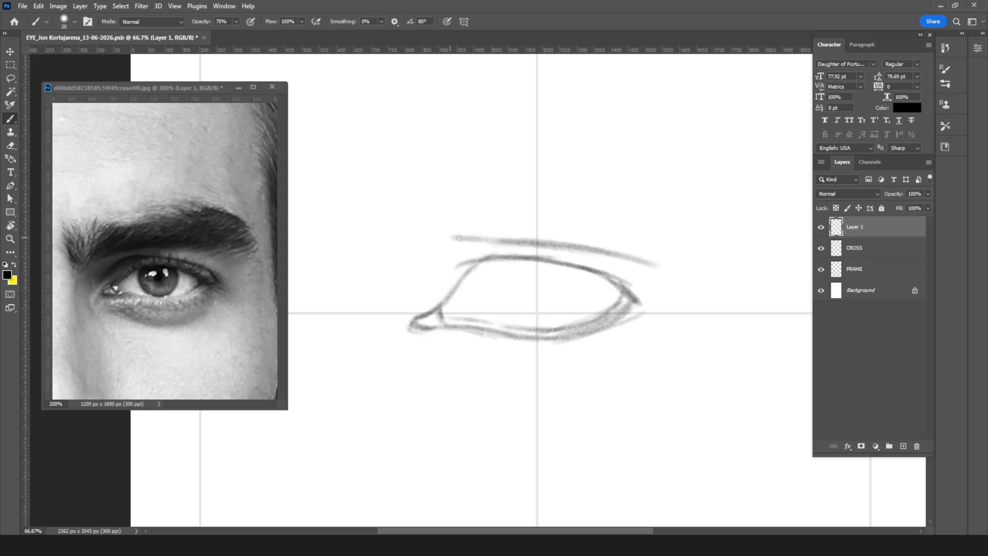
mouse_move(467, 239)
mouse_down()
mouse_move(432, 246)
mouse_move(401, 272)
mouse_move(528, 237)
mouse_up()
drag(637, 261, 663, 294)
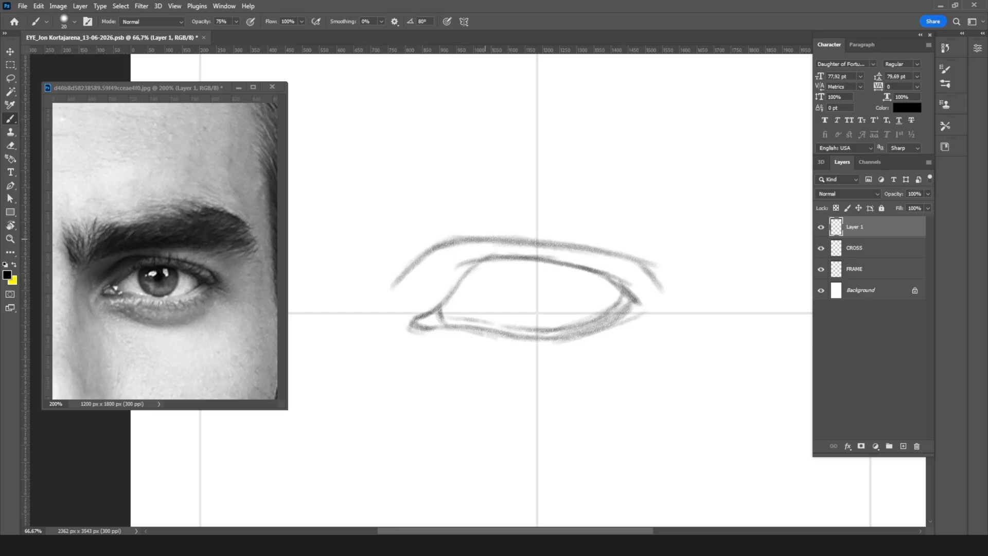
mouse_move(458, 238)
mouse_down()
mouse_move(404, 249)
mouse_move(445, 241)
mouse_move(387, 272)
mouse_move(420, 257)
mouse_move(373, 298)
mouse_up()
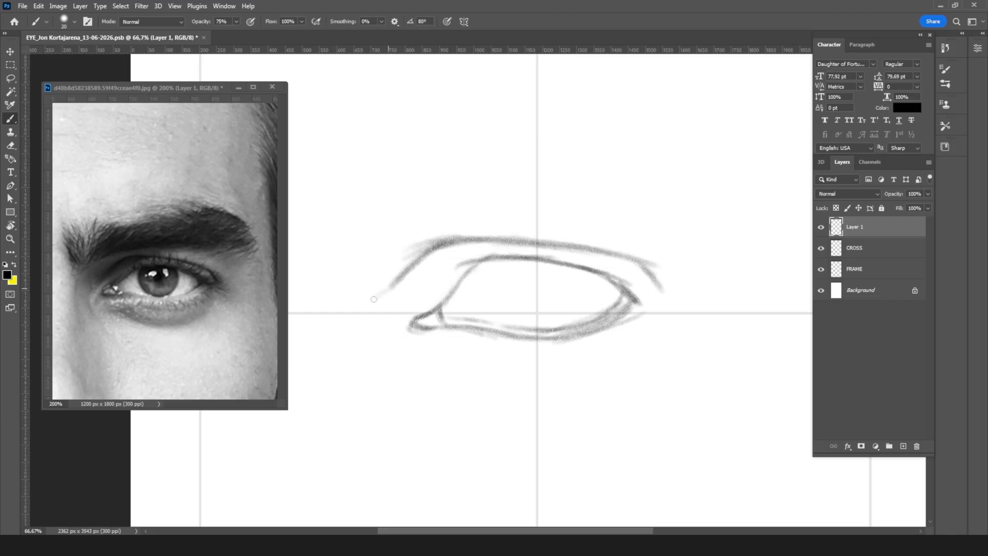
drag(443, 242, 551, 241)
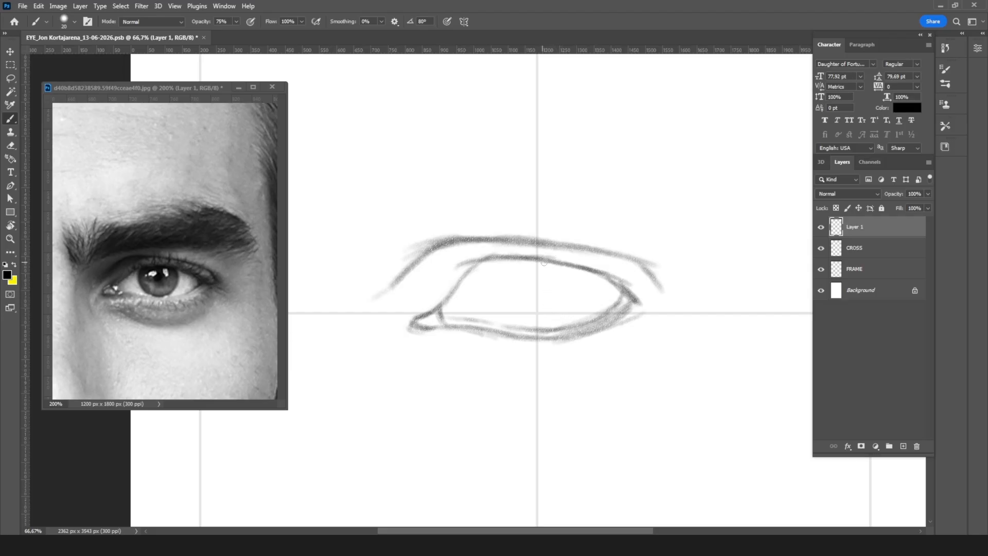
Step: Add a short horizontal mark above the eyelid crease and a curved fold line around the inner corner
drag(463, 218, 517, 219)
mouse_move(379, 304)
mouse_down()
mouse_move(382, 294)
mouse_move(368, 309)
mouse_move(380, 313)
mouse_move(380, 343)
mouse_move(404, 357)
mouse_up()
drag(402, 359, 422, 374)
Step: Draw and darken the under-eye fold as a wide curve below the lower lid, from the inner to the outer corner
mouse_move(430, 340)
mouse_down()
mouse_move(516, 374)
mouse_move(590, 371)
mouse_up()
drag(496, 368, 648, 325)
mouse_move(452, 344)
mouse_down()
mouse_move(532, 376)
mouse_move(582, 378)
mouse_up()
mouse_move(514, 380)
mouse_down()
mouse_move(593, 368)
mouse_move(647, 328)
mouse_up()
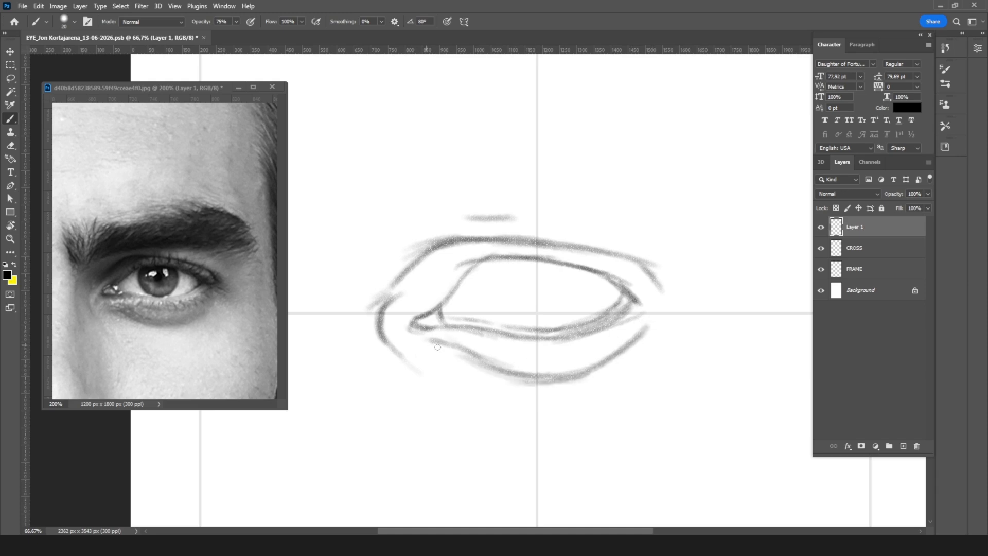
mouse_move(404, 338)
mouse_down()
mouse_move(446, 345)
mouse_move(523, 381)
mouse_move(482, 370)
mouse_move(559, 364)
mouse_move(544, 383)
mouse_move(633, 337)
mouse_up()
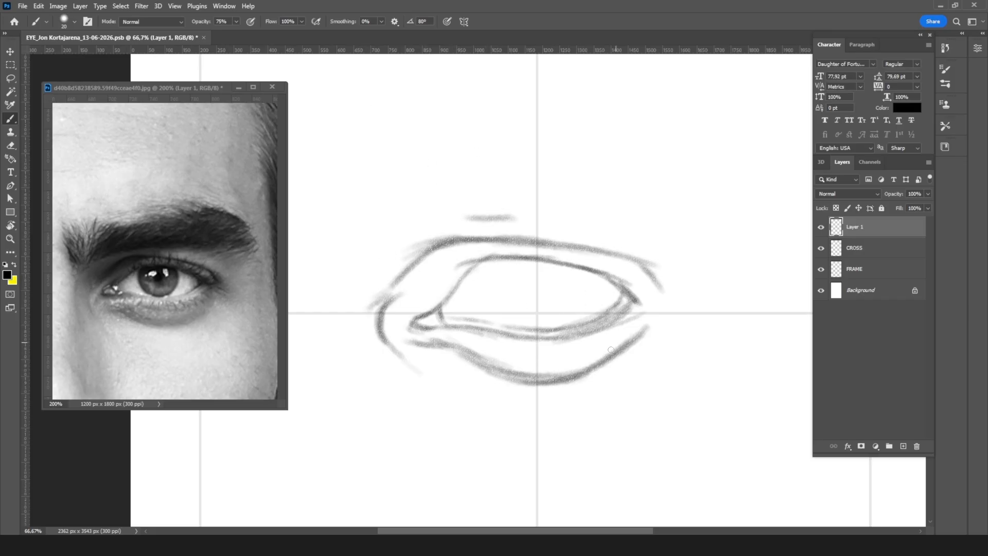
drag(605, 363, 496, 370)
mouse_move(440, 286)
mouse_down()
mouse_move(445, 341)
mouse_move(457, 238)
mouse_move(551, 196)
mouse_up()
drag(458, 232, 443, 298)
mouse_move(504, 198)
mouse_down()
mouse_move(579, 204)
mouse_move(636, 260)
mouse_move(639, 352)
mouse_up()
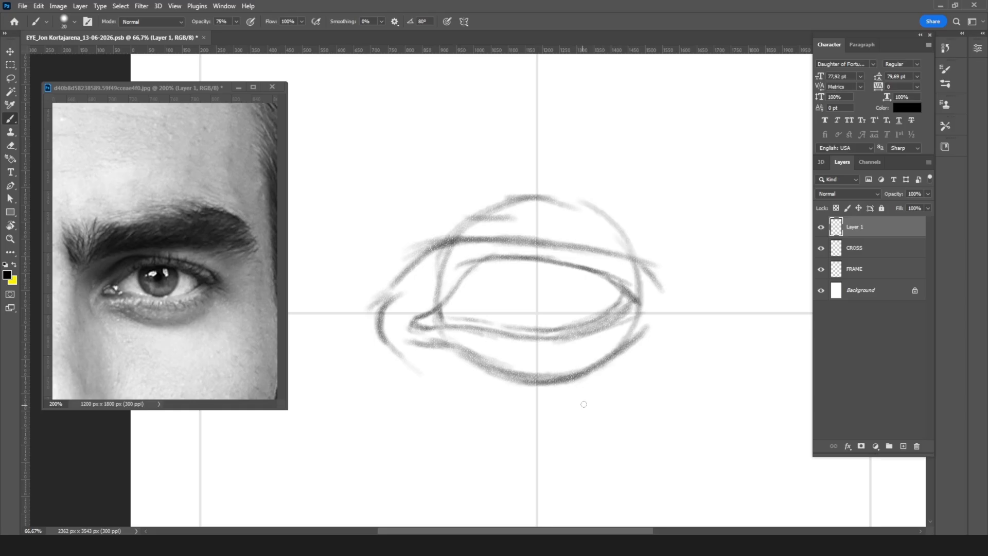
key(ctrl+z)
key(ctrl+z)
key(ctrl+z)
key(ctrl+z)
key(ctrl+z)
key(ctrl+z)
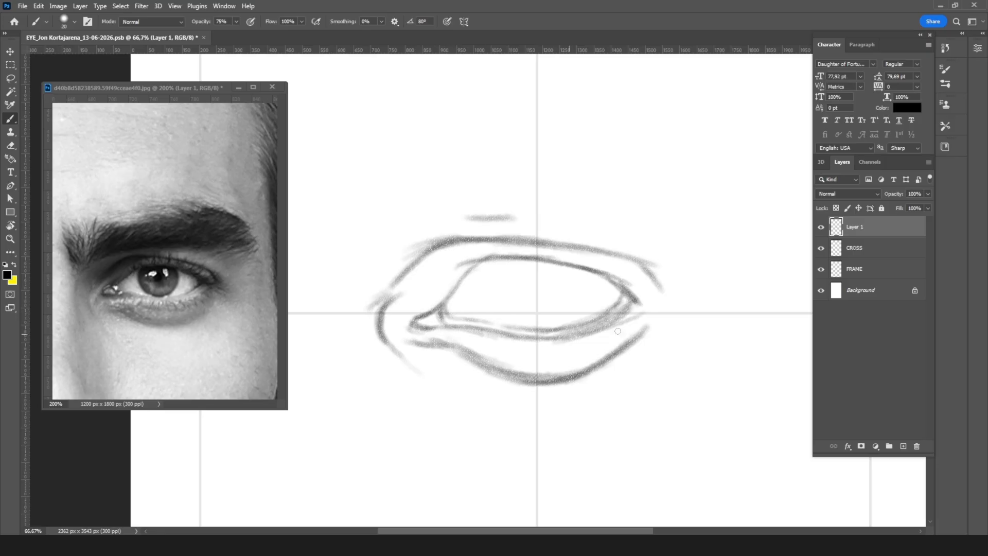
Step: Lighten the thick shading under the lower lid's outer half with the eraser, and redraw its edge with a finer brush
key(e)
drag(646, 320, 558, 350)
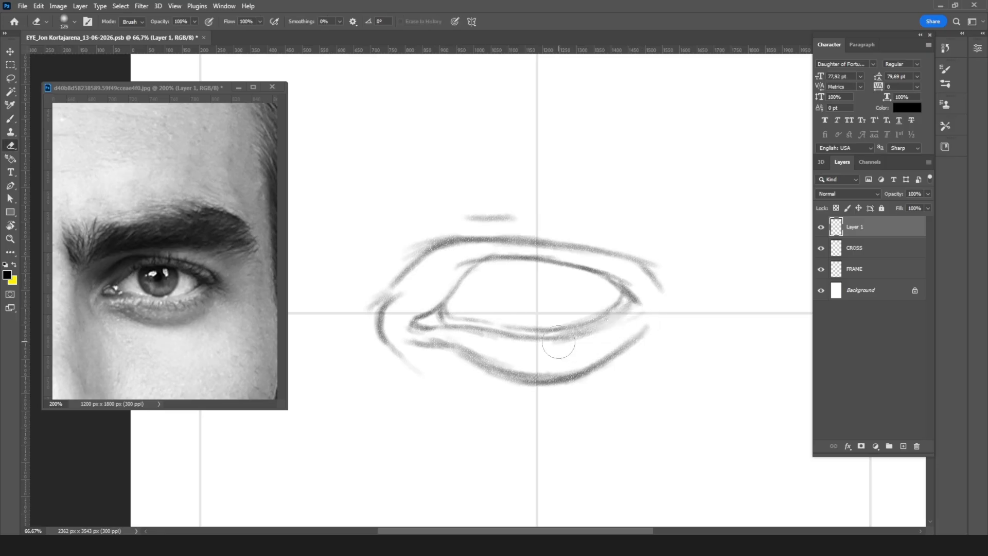
key(b)
key(bracketleft)
key(bracketleft)
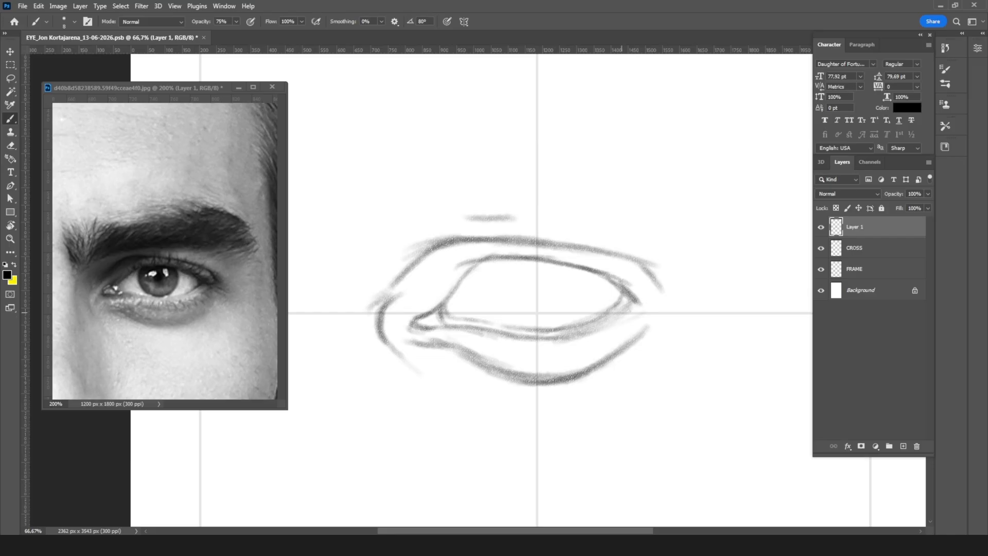
mouse_move(607, 330)
mouse_down()
mouse_move(631, 315)
mouse_move(583, 333)
mouse_up()
Step: Draw the eyebrow's lower edge as a long, nearly horizontal line above the eyelid crease with a larger brush
key(bracketright)
key(bracketright)
key(bracketright)
scroll(476, 280, down, 1)
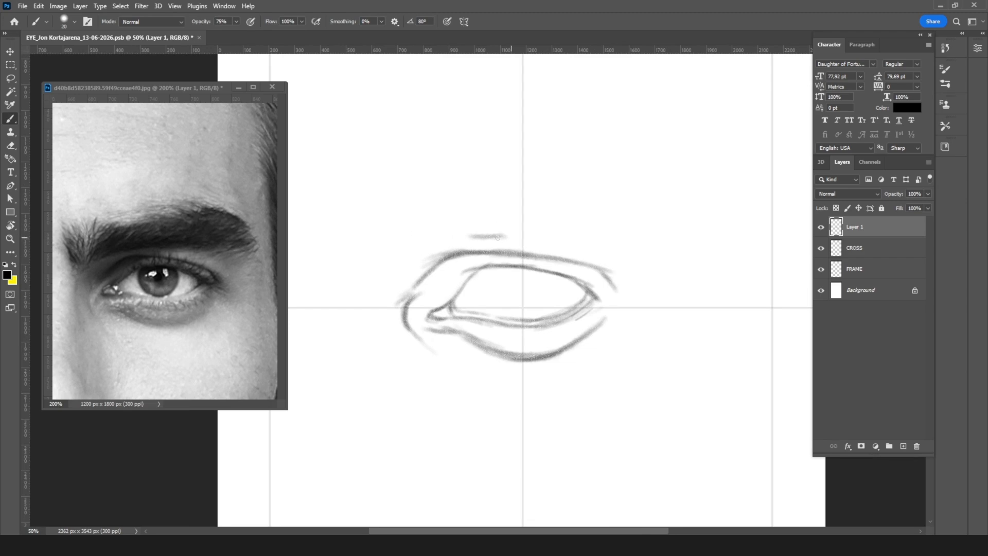
drag(443, 243, 602, 232)
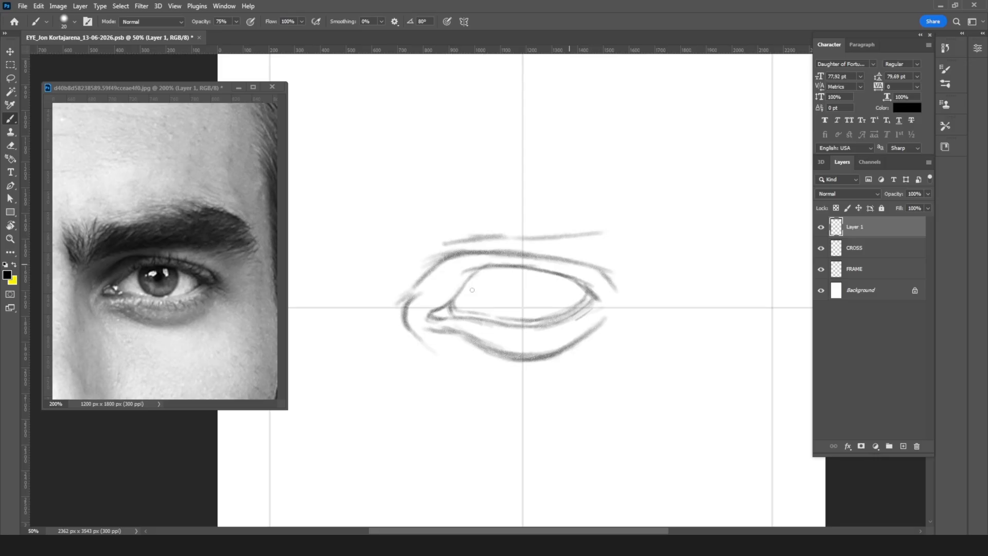
Step: Show the yellow markup layer on the reference photo and mark slanted lines from both brow ends toward the eye corners
click(14, 263)
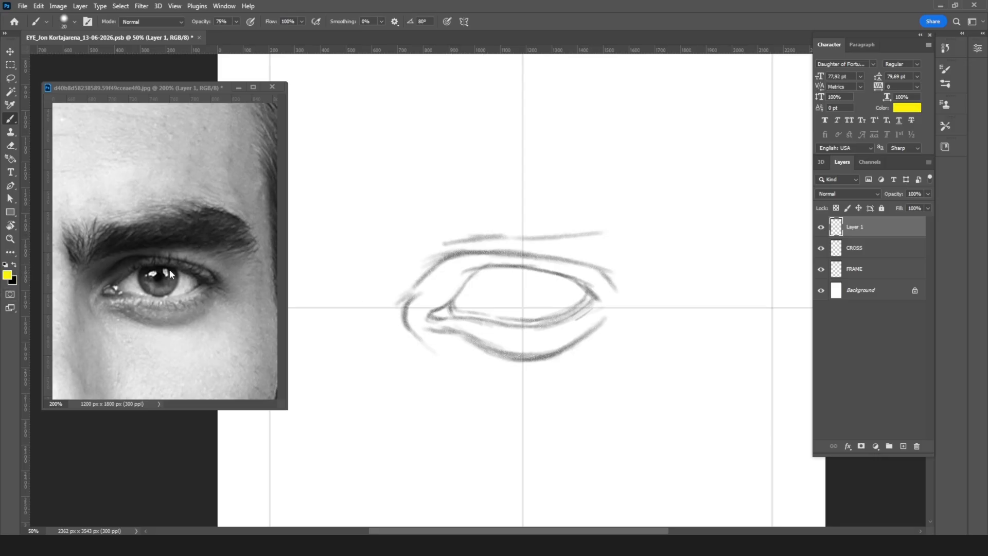
click(197, 319)
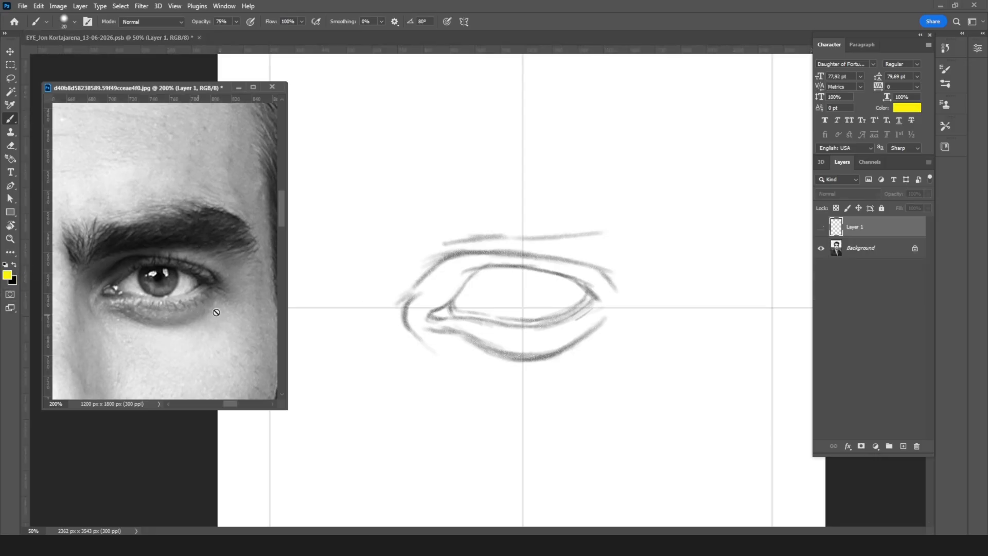
click(821, 229)
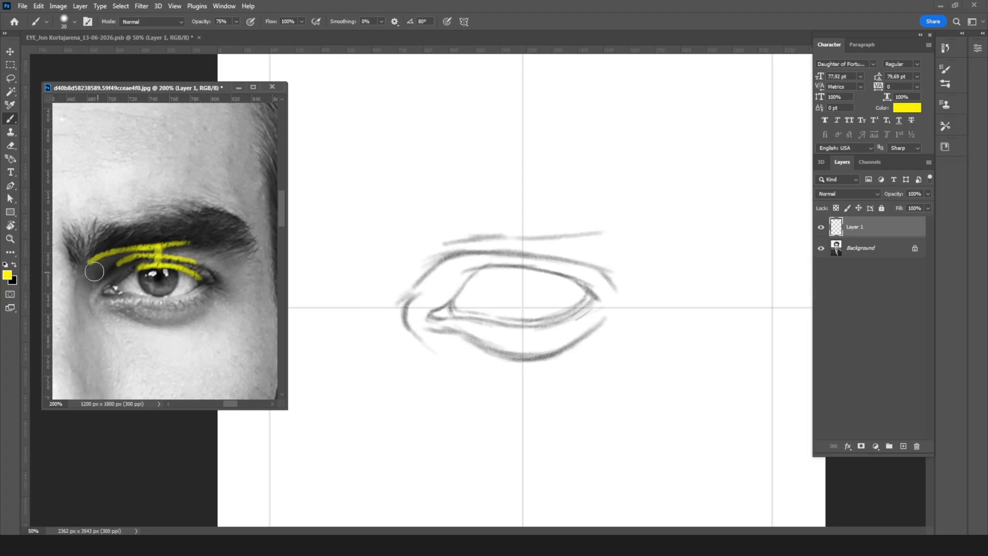
key(bracketleft)
key(bracketleft)
key(bracketleft)
key(bracketleft)
drag(72, 266, 99, 289)
mouse_move(224, 277)
mouse_down()
mouse_move(241, 259)
mouse_move(209, 282)
mouse_up()
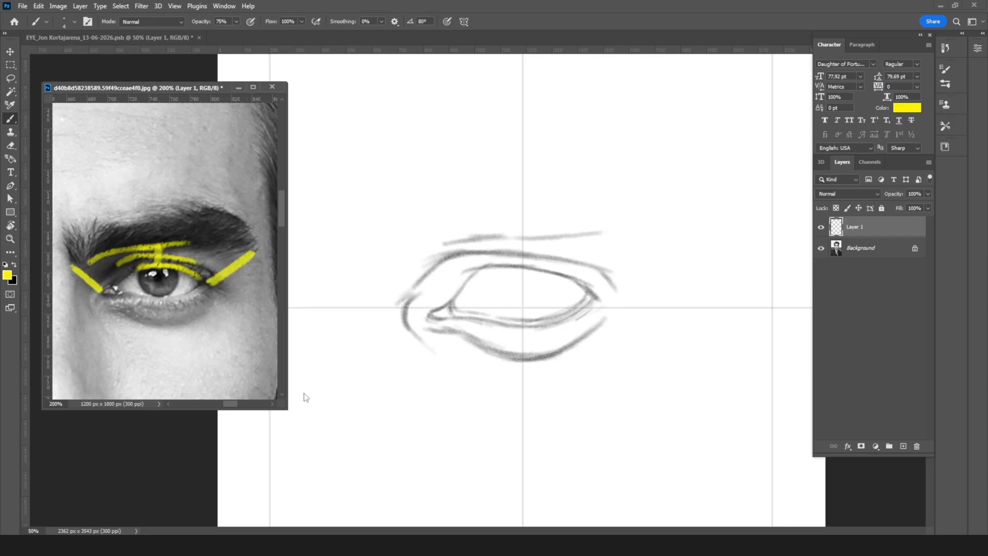
Step: Hide the photo's yellow markup layer and return to the eye sketch with black as the foreground colour
click(822, 229)
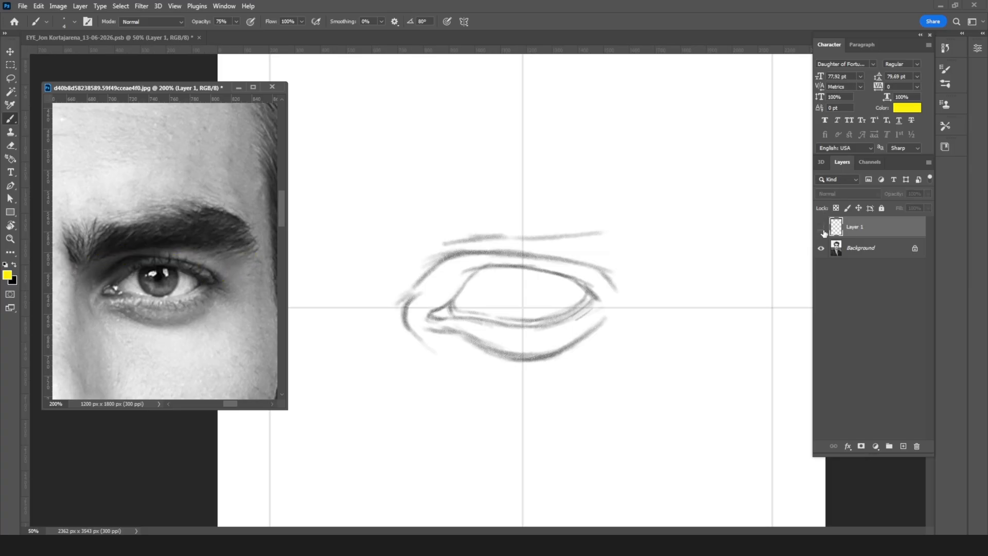
click(821, 228)
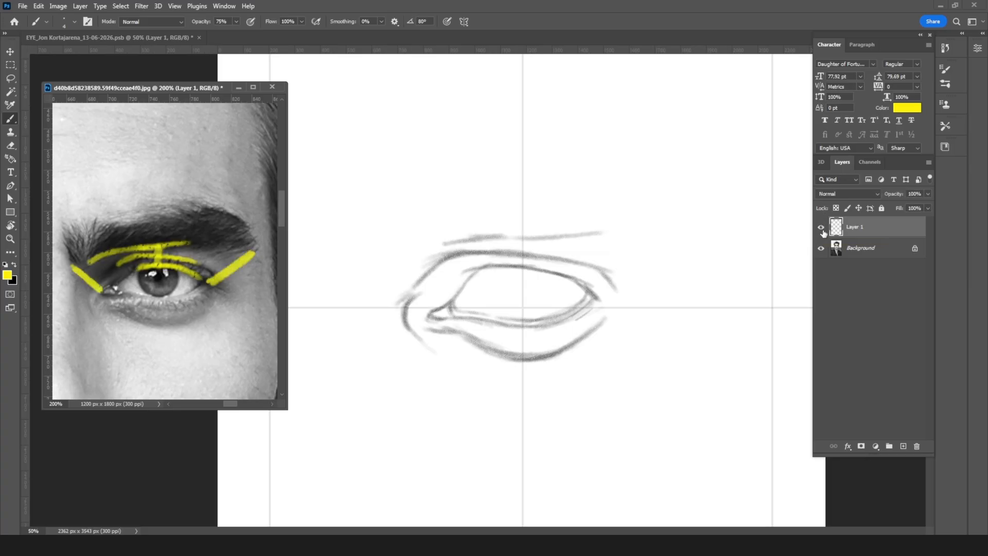
click(14, 265)
click(820, 228)
click(678, 319)
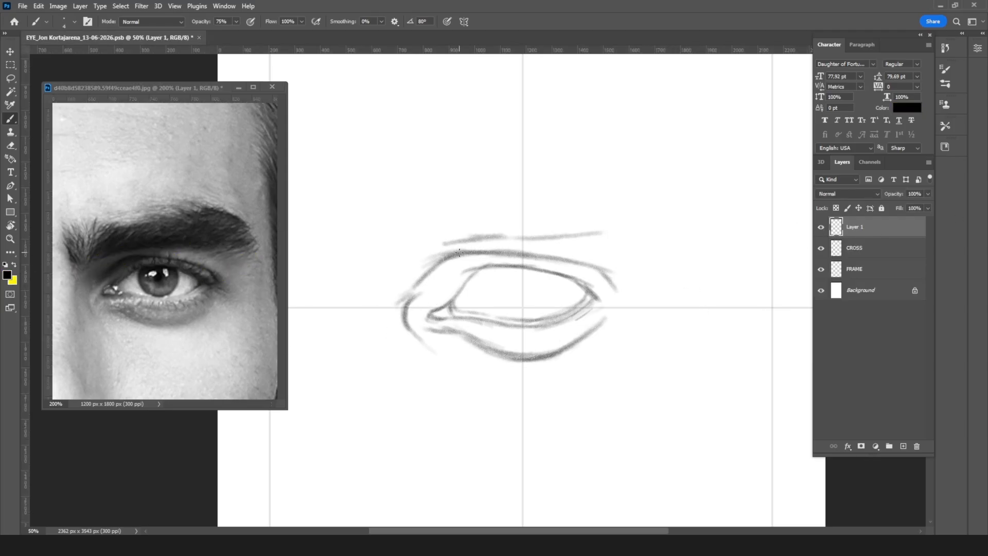
Step: Draw slanted construction lines running outward and upward from the inner and outer eye corners with a larger brush
key(bracketright)
key(bracketright)
key(bracketright)
key(bracketright)
drag(393, 285, 419, 306)
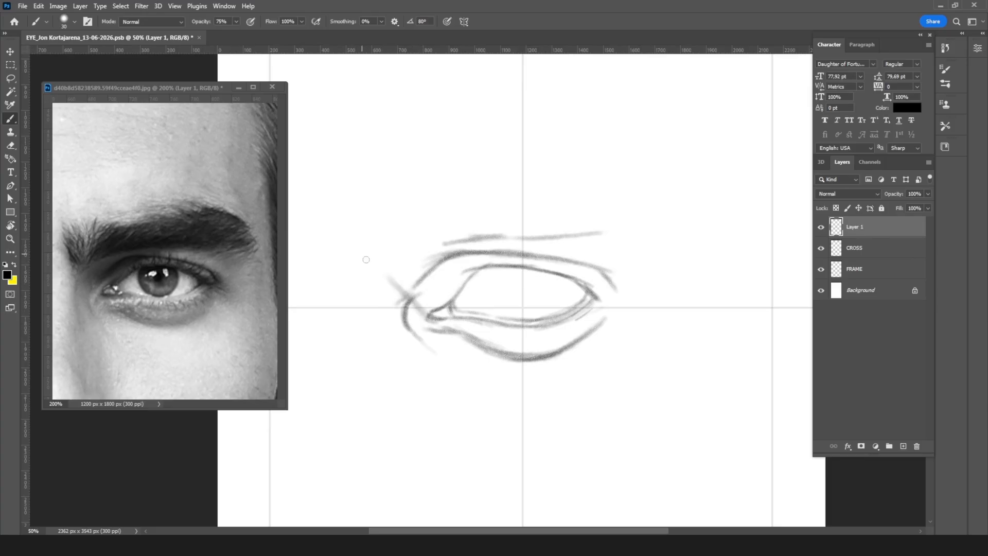
drag(368, 264, 411, 301)
drag(690, 223, 600, 299)
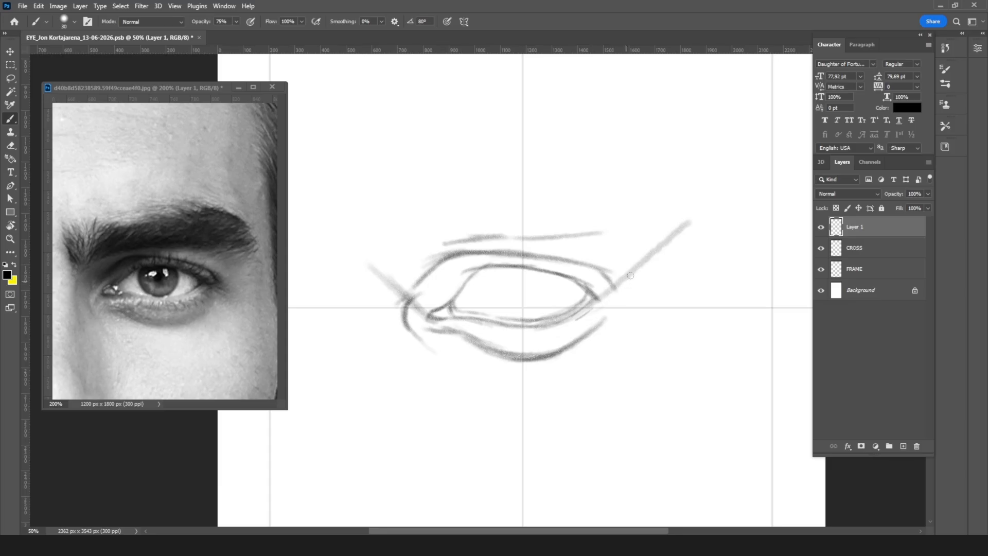
drag(614, 292, 601, 303)
Step: Curve the brow's lower line down past the inner corner along the nose bridge, and draw the brow's inner edge upward with a finer brush
drag(400, 267, 442, 242)
key(bracketleft)
key(bracketleft)
key(bracketleft)
drag(390, 279, 409, 260)
drag(387, 311, 394, 289)
mouse_move(383, 348)
mouse_down()
mouse_move(388, 281)
mouse_move(394, 373)
mouse_move(396, 283)
mouse_move(390, 366)
mouse_up()
mouse_move(387, 280)
mouse_down()
mouse_move(365, 234)
mouse_move(370, 196)
mouse_up()
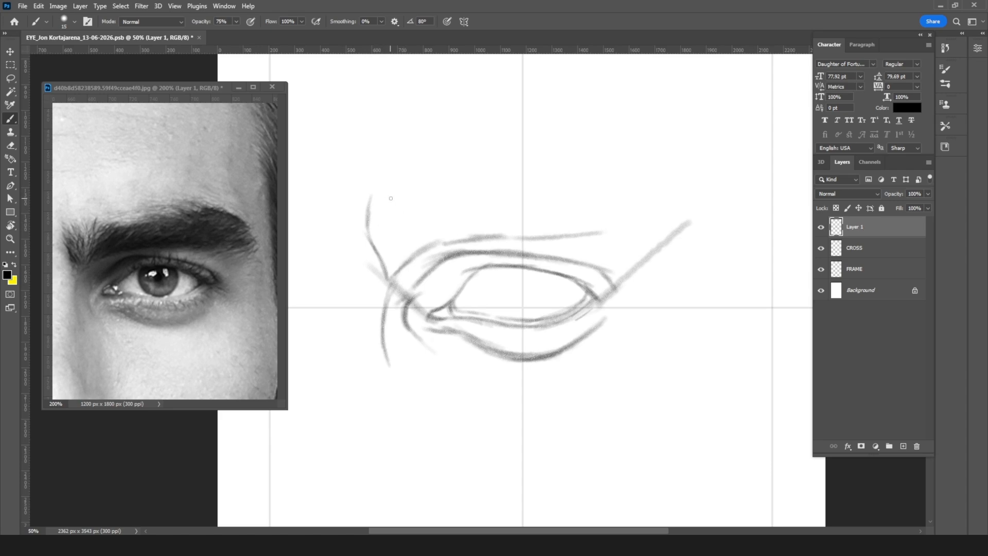
Step: On a new layer over the photo, mark the upper lid-to-brow heights with a yellow vertical measure, and return to the sketch with black
click(110, 277)
click(904, 447)
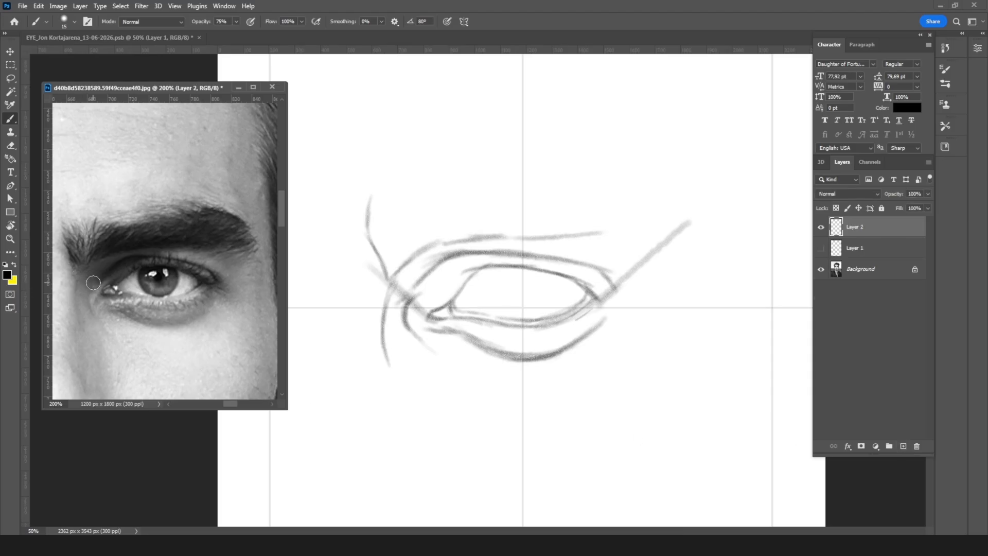
key(x)
key(bracketleft)
key(bracketleft)
key(bracketleft)
key(bracketleft)
key(bracketleft)
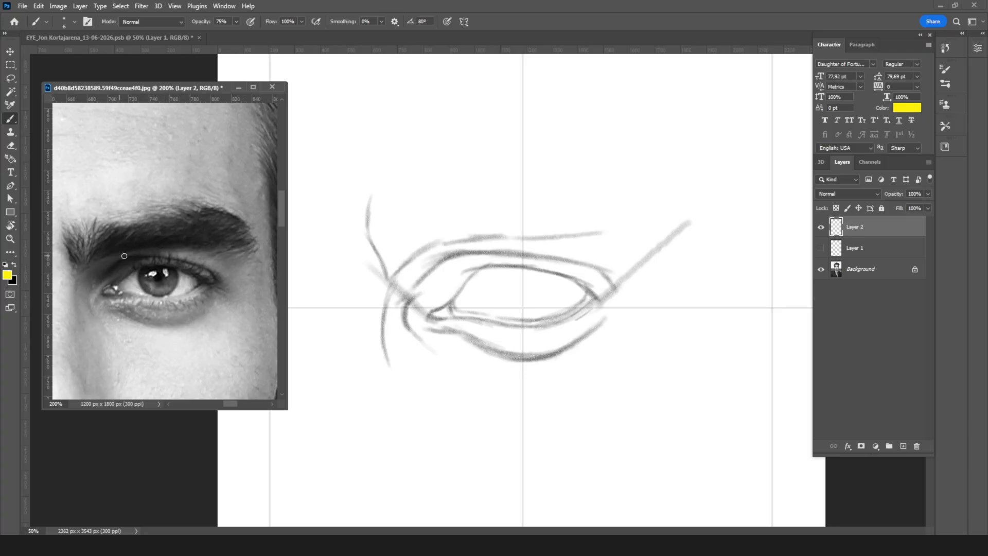
mouse_move(154, 247)
mouse_down()
mouse_move(152, 266)
mouse_move(152, 248)
mouse_up()
mouse_move(154, 224)
mouse_down()
mouse_move(153, 245)
mouse_move(149, 217)
mouse_up()
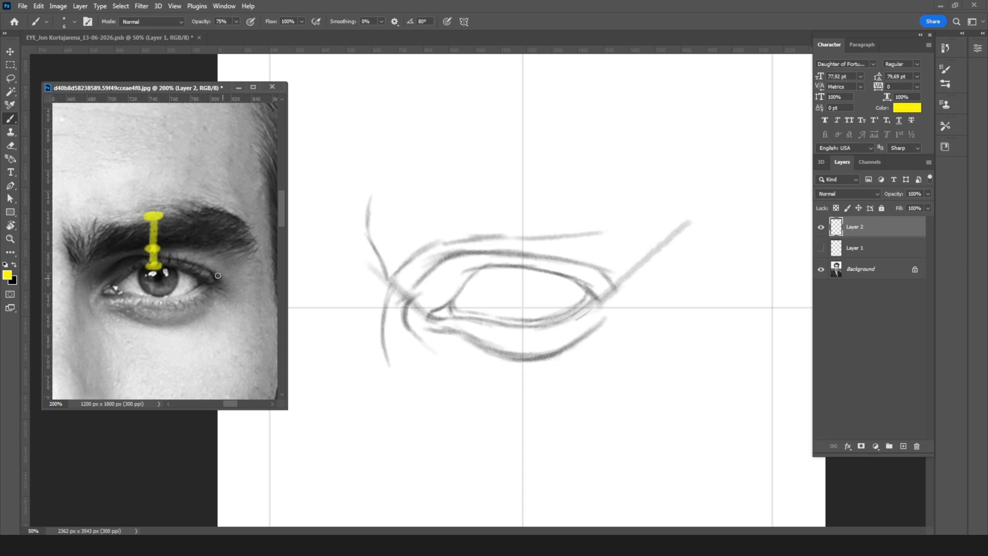
click(527, 251)
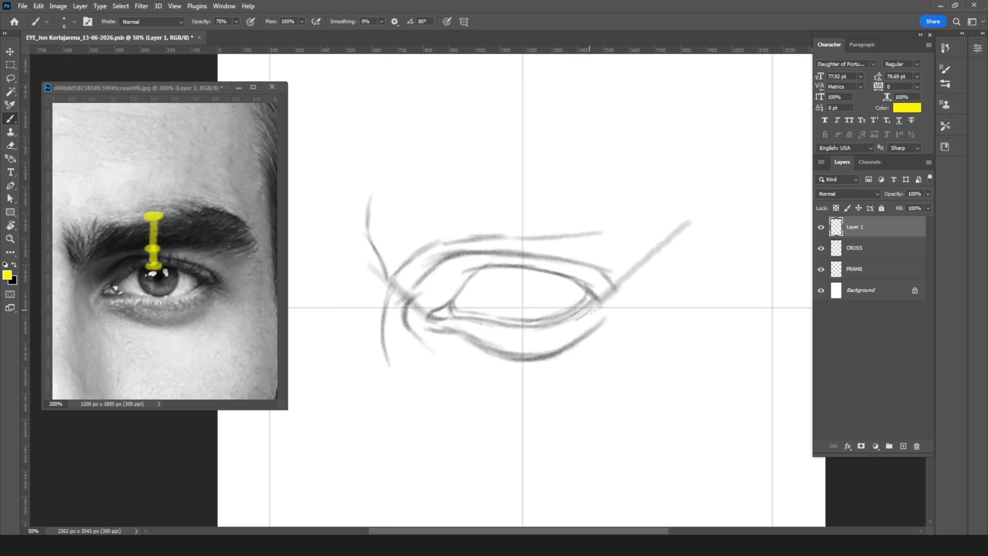
key(x)
Step: Try to mark the lid, lower brow and upper brow heights along the sketch's vertical guide line
mouse_move(522, 239)
mouse_down()
mouse_move(522, 266)
mouse_move(523, 241)
mouse_up()
key(ctrl+z)
key(ctrl+plus)
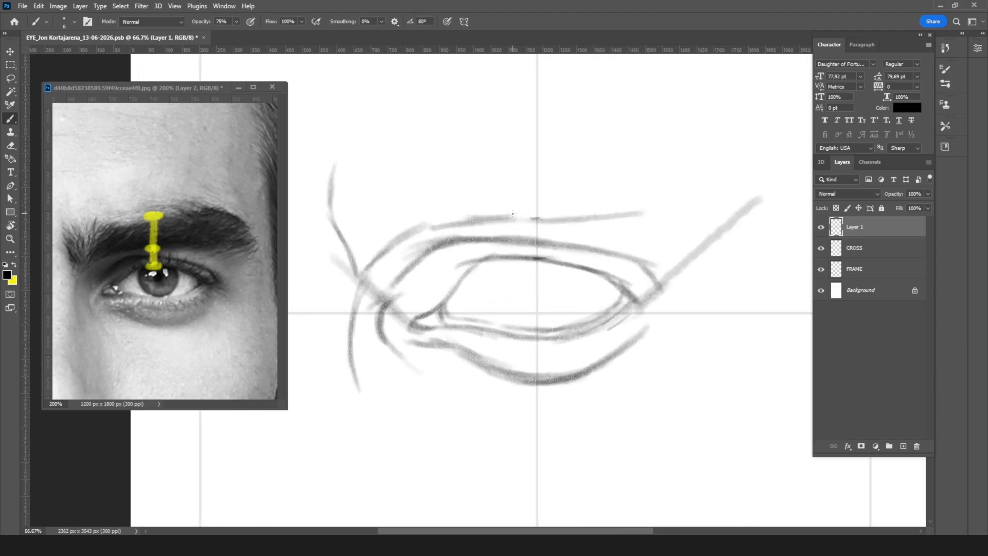
scroll(512, 221, up, 3)
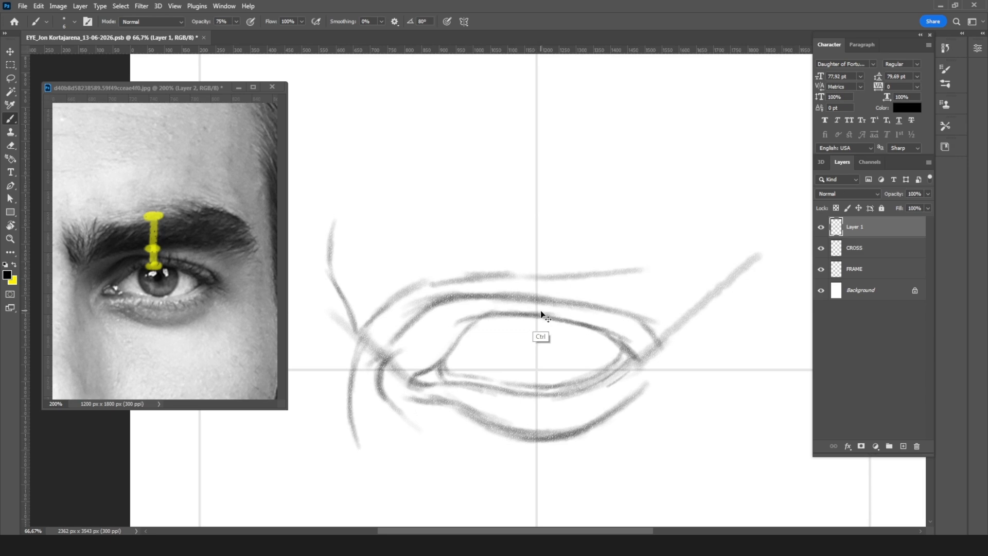
drag(533, 312, 543, 316)
drag(536, 275, 535, 275)
drag(532, 205, 546, 205)
mouse_move(684, 157)
mouse_down()
mouse_move(752, 194)
mouse_move(761, 245)
mouse_up()
key(ctrl+z)
key(ctrl+z)
key(ctrl+z)
key(ctrl+z)
key(ctrl+z)
Step: Outline the eyebrow with a larger brush: an arched upper edge, a rounded outer end and a completed lower edge
key(bracketright)
key(ctrl+minus)
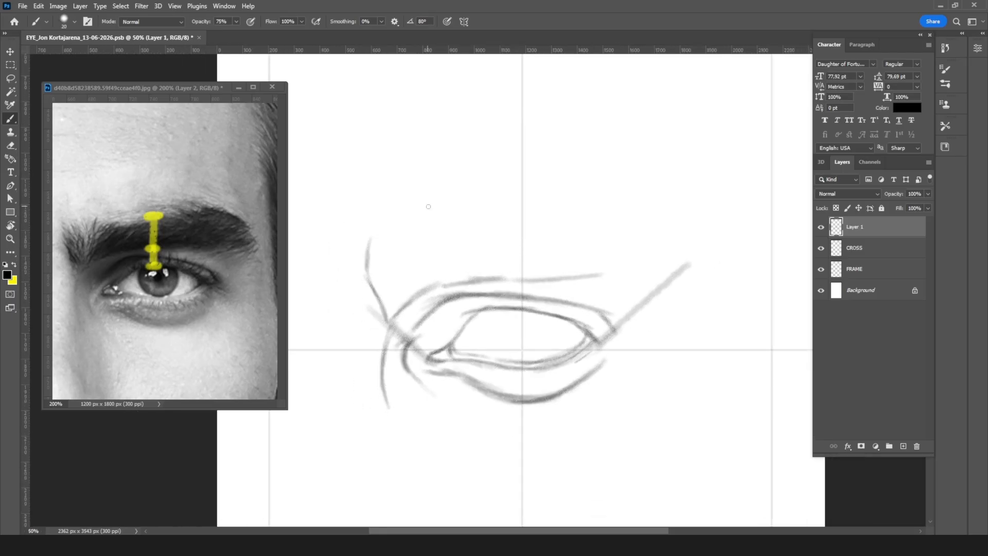
mouse_move(369, 234)
mouse_down()
mouse_move(509, 224)
mouse_move(588, 194)
mouse_move(526, 216)
mouse_move(617, 198)
mouse_move(681, 223)
mouse_move(613, 206)
mouse_move(700, 252)
mouse_up()
mouse_move(624, 201)
mouse_down()
mouse_move(677, 247)
mouse_move(686, 236)
mouse_move(673, 238)
mouse_move(708, 277)
mouse_up()
mouse_move(701, 236)
mouse_down()
mouse_move(673, 238)
mouse_move(694, 297)
mouse_up()
mouse_move(489, 279)
mouse_down()
mouse_move(556, 274)
mouse_move(477, 277)
mouse_move(603, 270)
mouse_move(524, 279)
mouse_move(619, 276)
mouse_move(588, 279)
mouse_move(661, 286)
mouse_move(690, 268)
mouse_up()
mouse_move(613, 280)
mouse_down()
mouse_move(441, 282)
mouse_move(394, 310)
mouse_move(389, 326)
mouse_up()
mouse_move(369, 240)
mouse_down()
mouse_move(366, 267)
mouse_move(388, 324)
mouse_move(467, 233)
mouse_move(616, 200)
mouse_move(600, 201)
mouse_move(671, 227)
mouse_up()
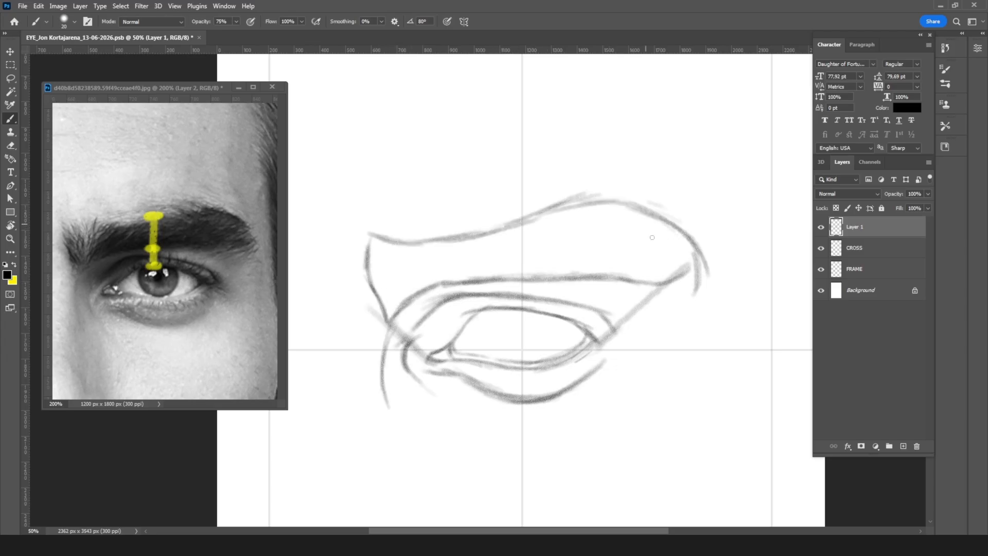
Step: Extend the brow's lower line past the outer slanted line and reinforce the curve of the brow's outer end
mouse_move(650, 292)
mouse_down()
mouse_move(628, 282)
mouse_move(652, 293)
mouse_up()
drag(588, 338, 572, 346)
mouse_move(607, 281)
mouse_down()
mouse_move(697, 300)
mouse_move(691, 294)
mouse_up()
mouse_move(636, 210)
mouse_down()
mouse_move(682, 239)
mouse_move(657, 223)
mouse_move(674, 231)
mouse_move(697, 260)
mouse_up()
drag(670, 229, 695, 264)
Step: Lighten the stray outer strokes along the brow's arch and outer curve with the eraser
key(e)
mouse_move(623, 192)
mouse_down()
mouse_move(718, 255)
mouse_move(710, 254)
mouse_up()
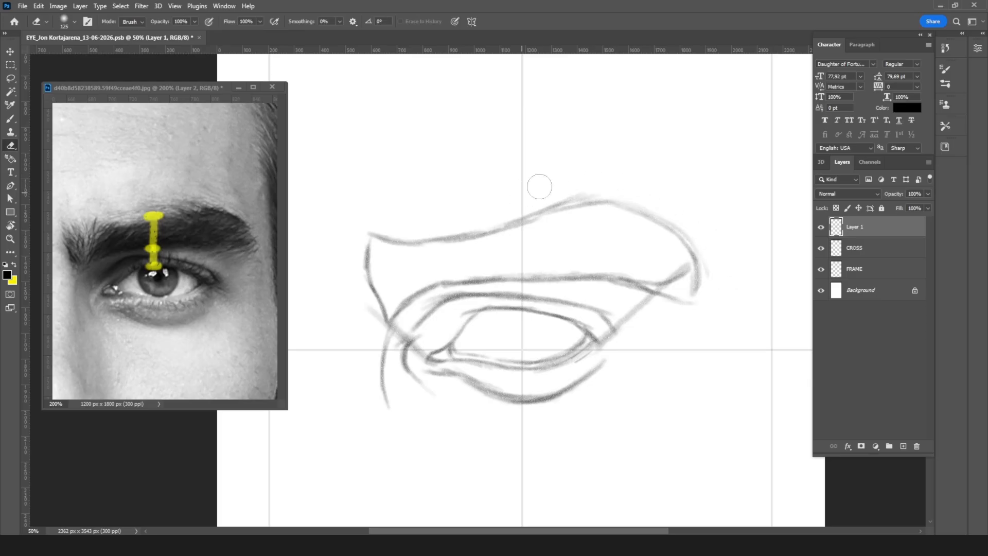
drag(606, 180, 515, 211)
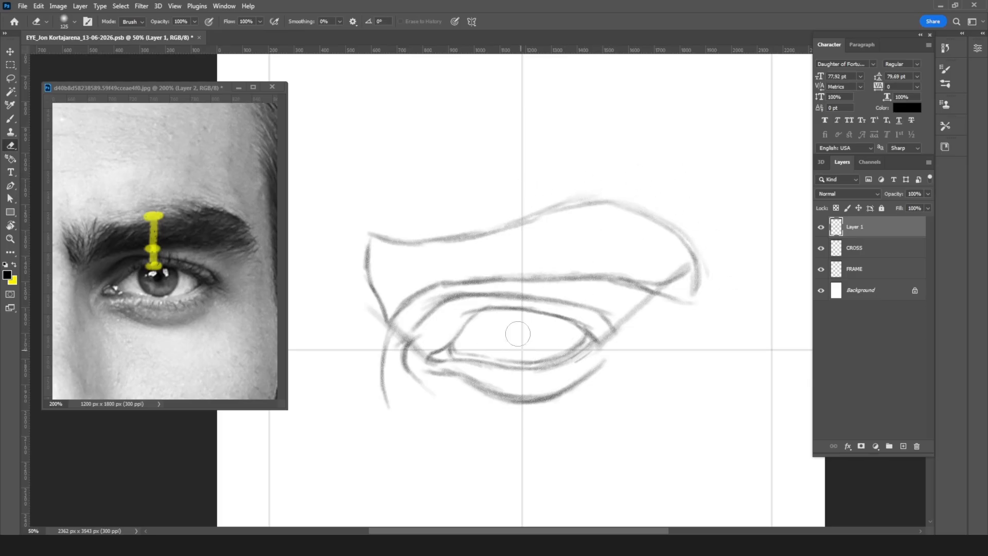
Step: Draw the round iris between the lids, centred on the vertical guide, with a small circle for the pupil inside
key(b)
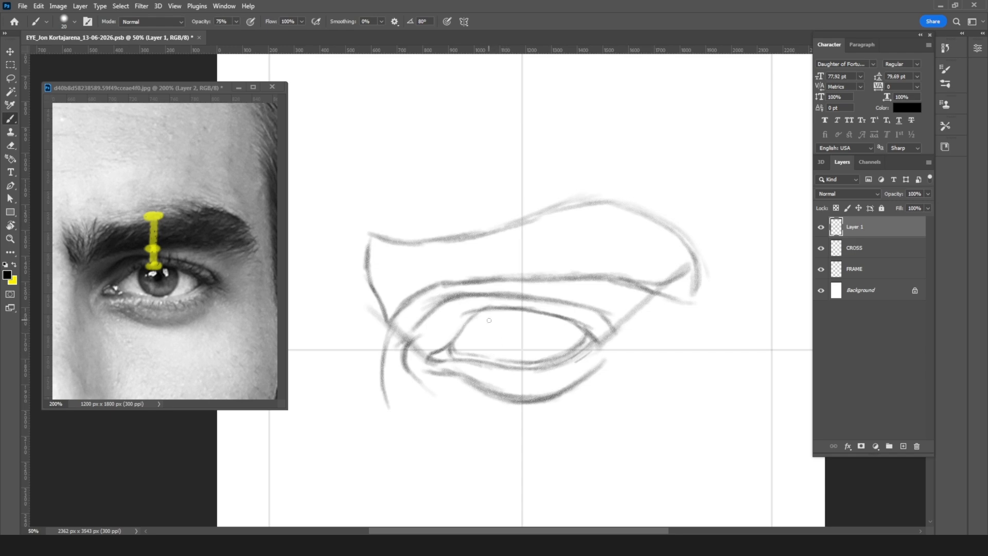
mouse_move(500, 313)
mouse_down()
mouse_move(500, 353)
mouse_move(539, 355)
mouse_move(541, 314)
mouse_move(549, 346)
mouse_move(539, 355)
mouse_up()
mouse_move(507, 309)
mouse_down()
mouse_move(496, 328)
mouse_move(506, 356)
mouse_up()
mouse_move(519, 329)
mouse_down()
mouse_move(523, 337)
mouse_move(520, 326)
mouse_up()
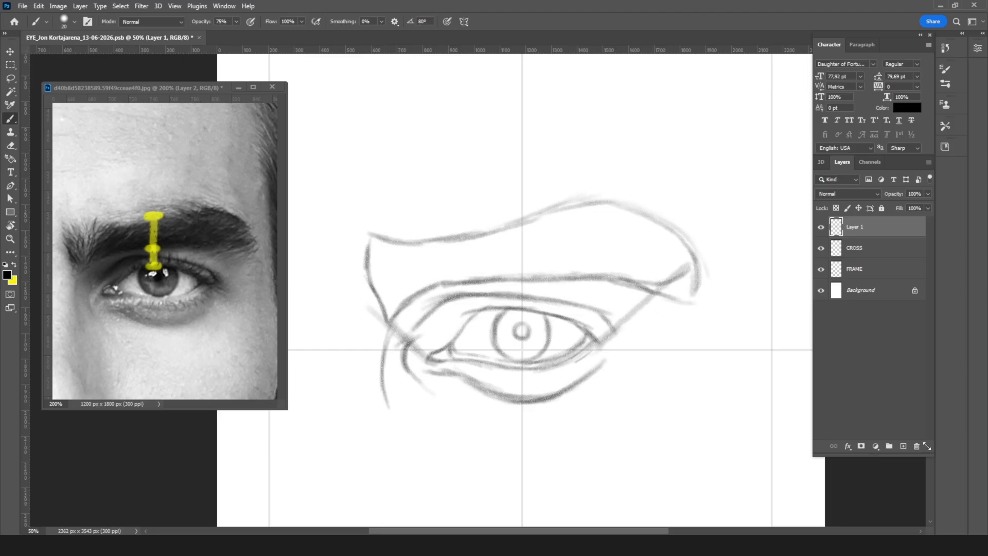
Step: Try out corner dots and horizontal comparison lines on a new layer, circle them with the Lasso, and delete the layer
click(904, 445)
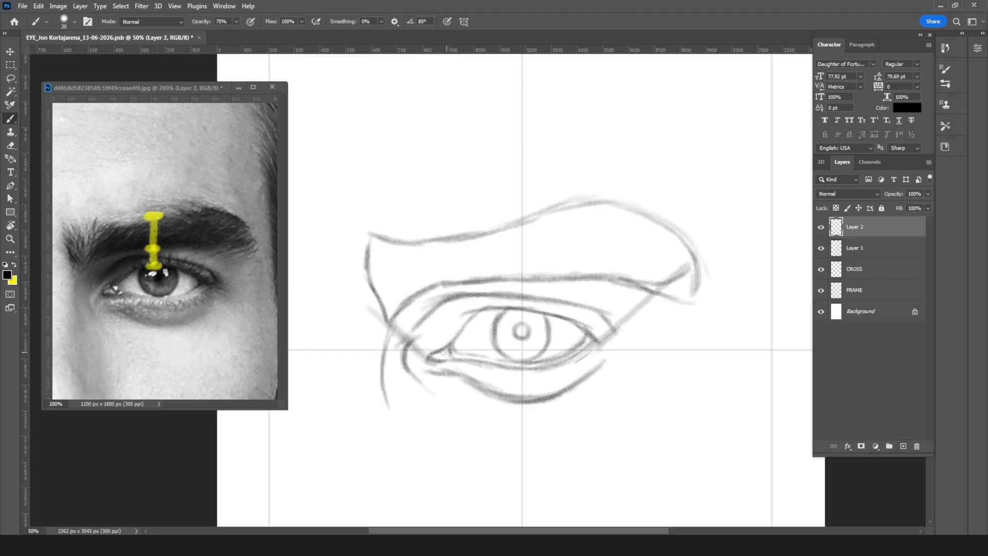
mouse_move(446, 349)
mouse_down()
mouse_move(430, 360)
mouse_move(450, 361)
mouse_move(444, 349)
mouse_move(432, 358)
mouse_move(443, 361)
mouse_move(430, 355)
mouse_move(446, 350)
mouse_up()
mouse_move(595, 342)
mouse_down()
mouse_move(459, 341)
mouse_move(434, 355)
mouse_move(590, 355)
mouse_up()
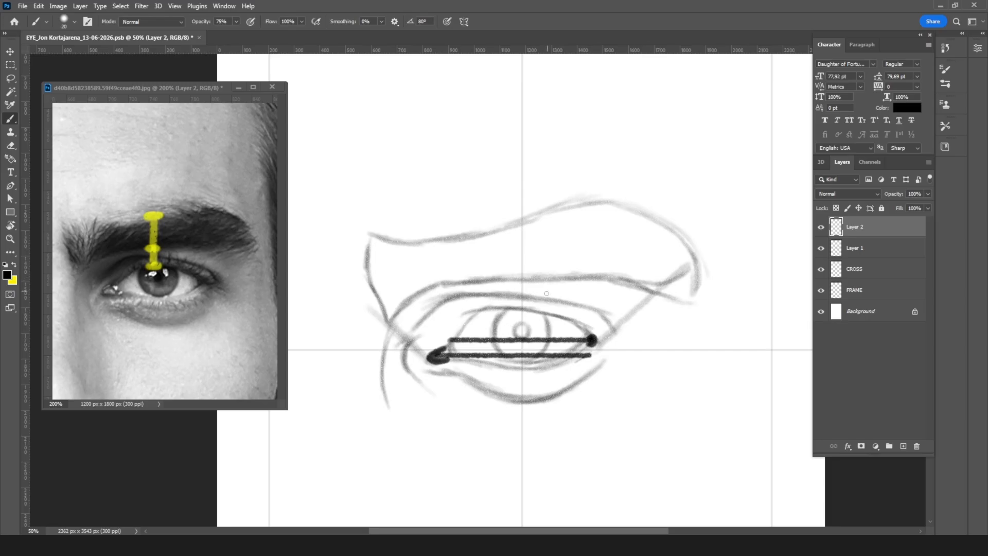
key(l)
mouse_move(577, 305)
mouse_down()
mouse_move(419, 326)
mouse_move(575, 307)
mouse_up()
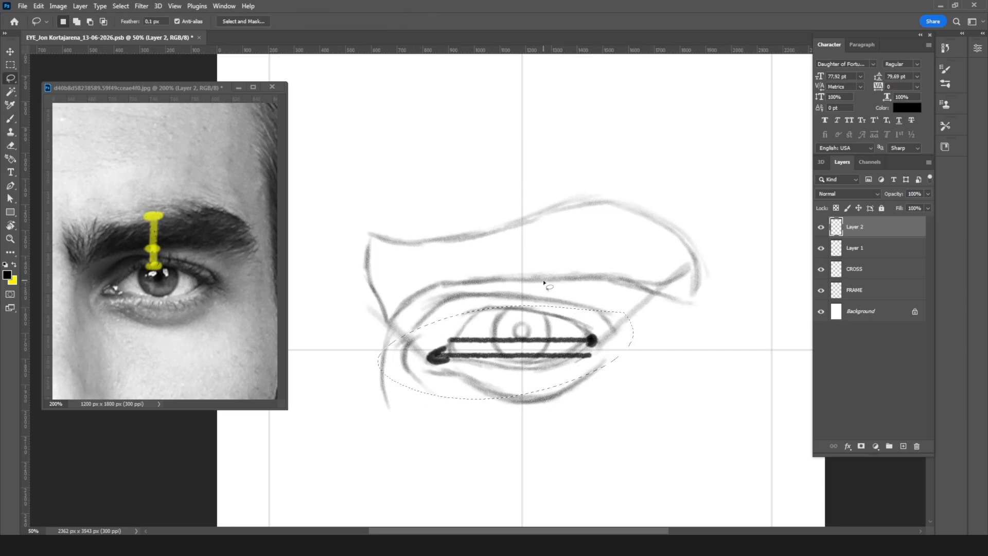
key(ctrl+d)
mouse_move(891, 232)
mouse_down()
mouse_move(893, 333)
mouse_move(906, 436)
mouse_move(916, 445)
mouse_up()
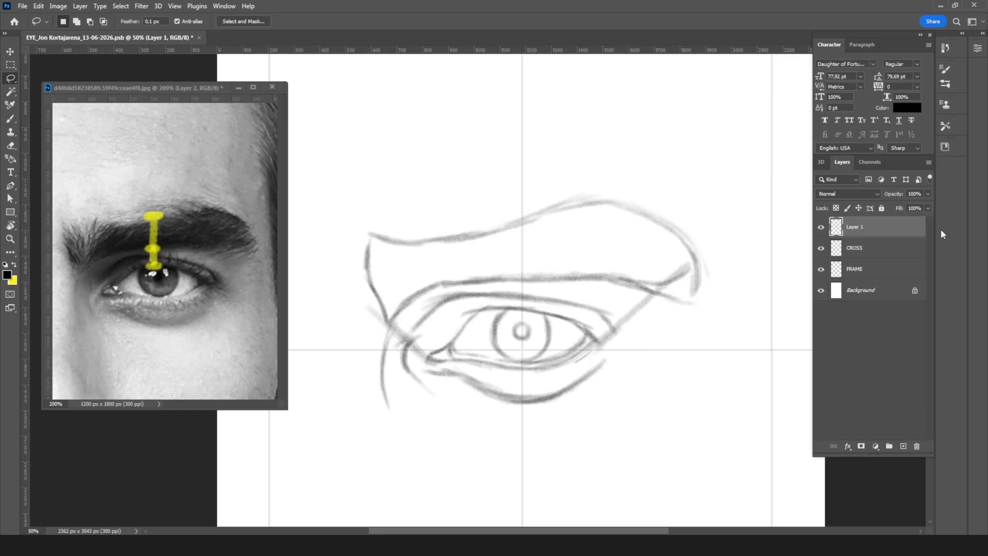
Step: Hide the CROSS and FRAME guide layers and check the whole eye sketch without them
drag(819, 272, 821, 250)
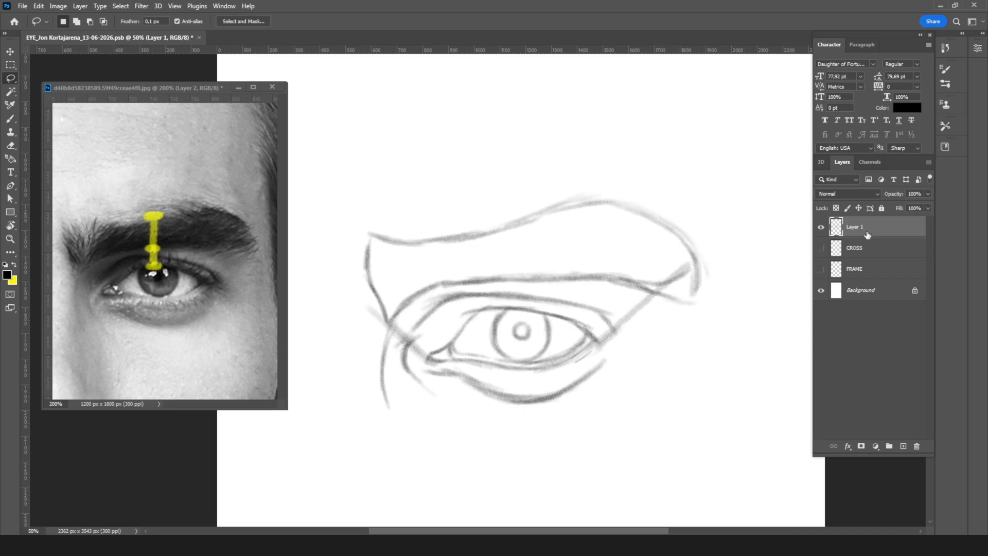
mouse_move(575, 302)
mouse_down()
mouse_move(576, 284)
mouse_move(583, 292)
mouse_up()
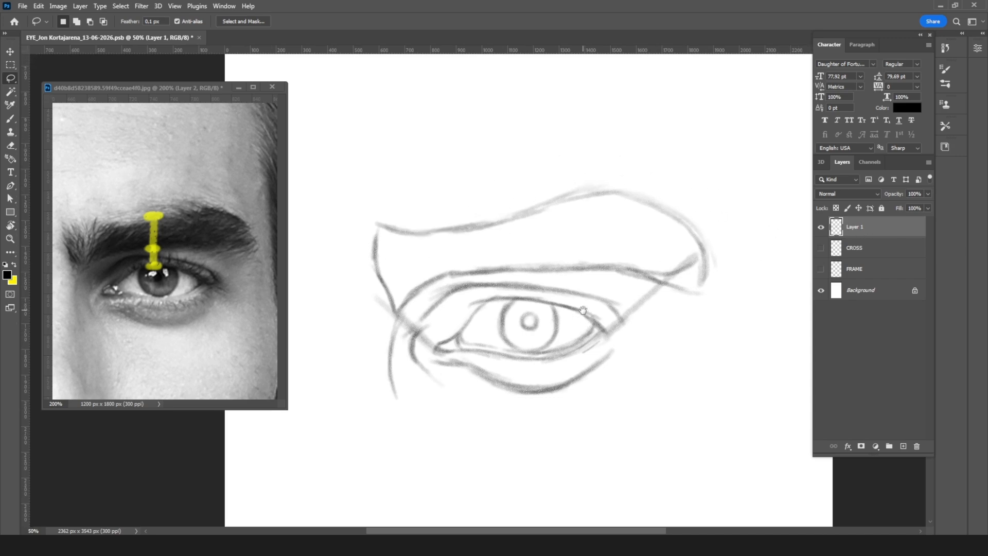
key(ctrl+minus)
key(ctrl+minus)
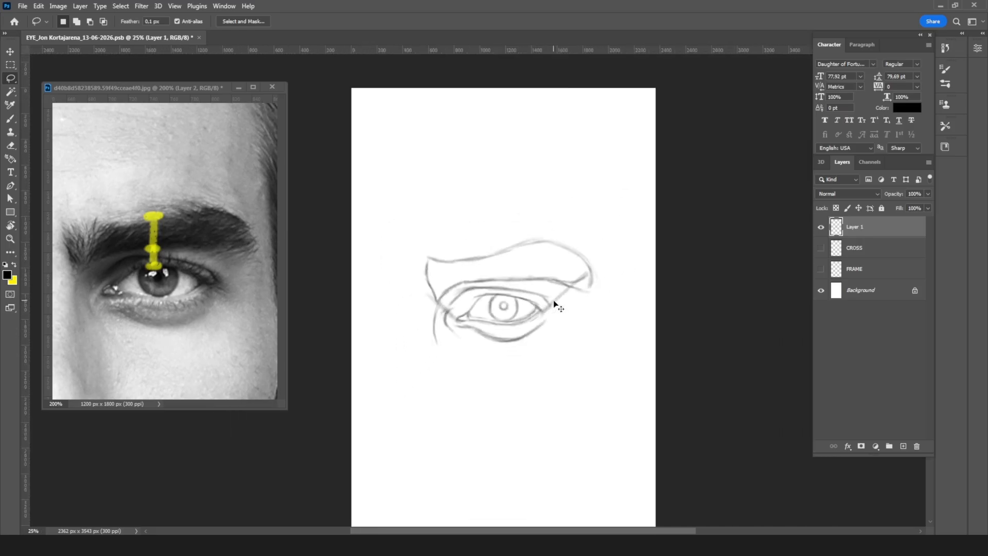
key(ctrl+plus)
key(ctrl+plus)
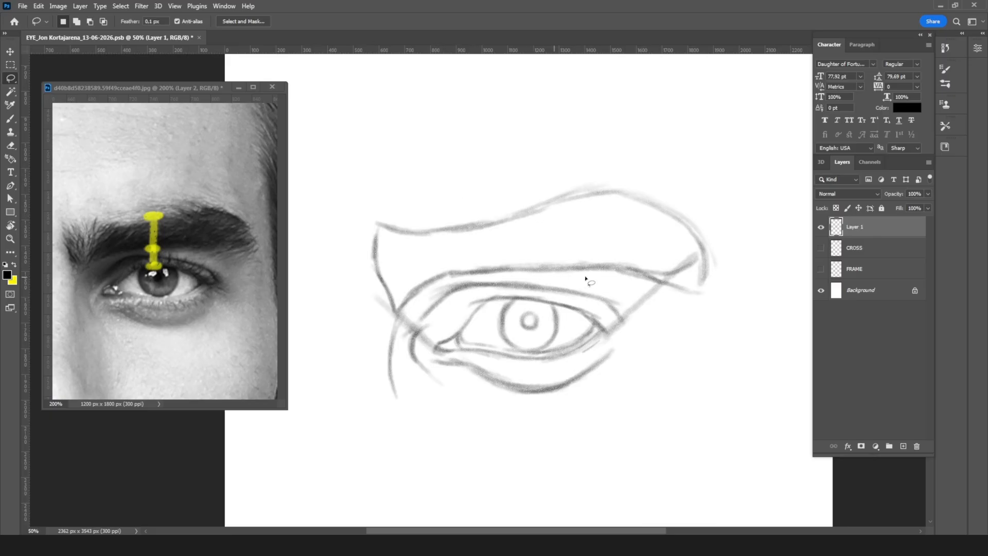
Step: Rotate the canvas clockwise until the eye stands nearly vertical, and erase a trial stroke drawn across the brow
key(b)
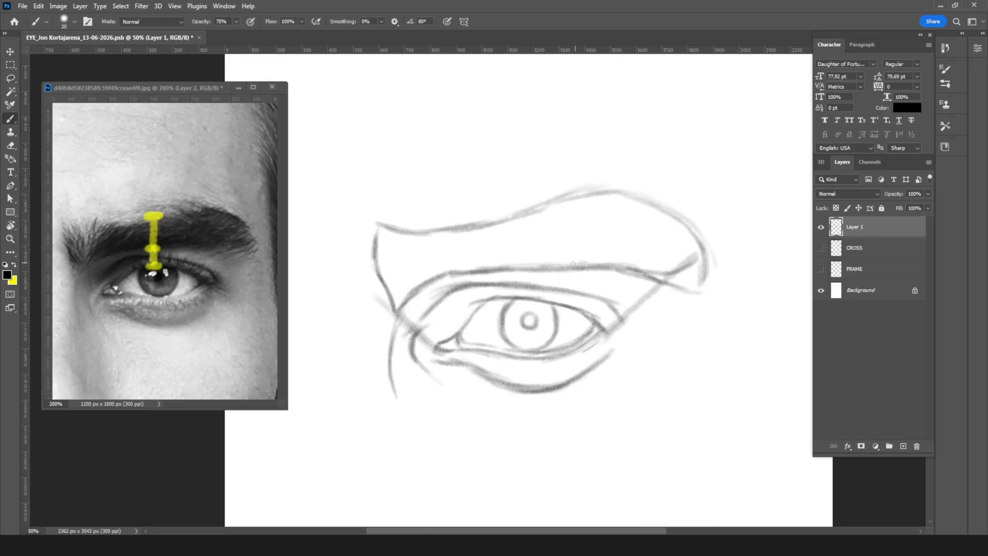
drag(522, 262, 601, 218)
key(r)
drag(641, 183, 520, 327)
key(b)
key(e)
mouse_move(562, 353)
mouse_down()
mouse_move(520, 308)
mouse_move(524, 322)
mouse_up()
key(b)
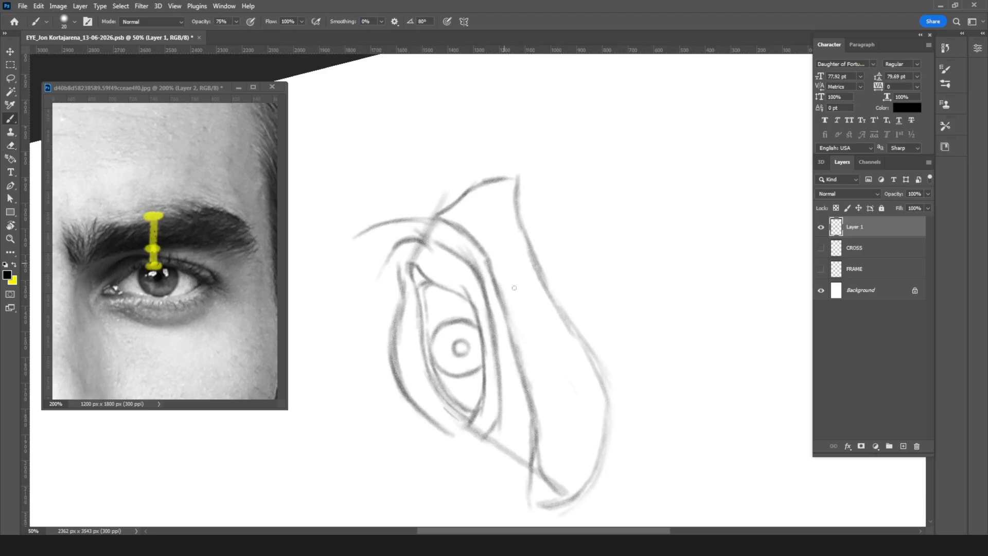
Step: Hatch curved hair strokes across the outer half of the eyebrow, from its middle to the tail
mouse_move(499, 287)
mouse_down()
mouse_move(579, 325)
mouse_move(531, 310)
mouse_move(574, 324)
mouse_move(525, 319)
mouse_move(546, 334)
mouse_move(516, 327)
mouse_move(516, 337)
mouse_move(597, 380)
mouse_up()
mouse_move(514, 343)
mouse_down()
mouse_move(597, 389)
mouse_move(601, 407)
mouse_up()
drag(522, 363, 607, 427)
mouse_move(528, 383)
mouse_down()
mouse_move(605, 435)
mouse_move(592, 459)
mouse_up()
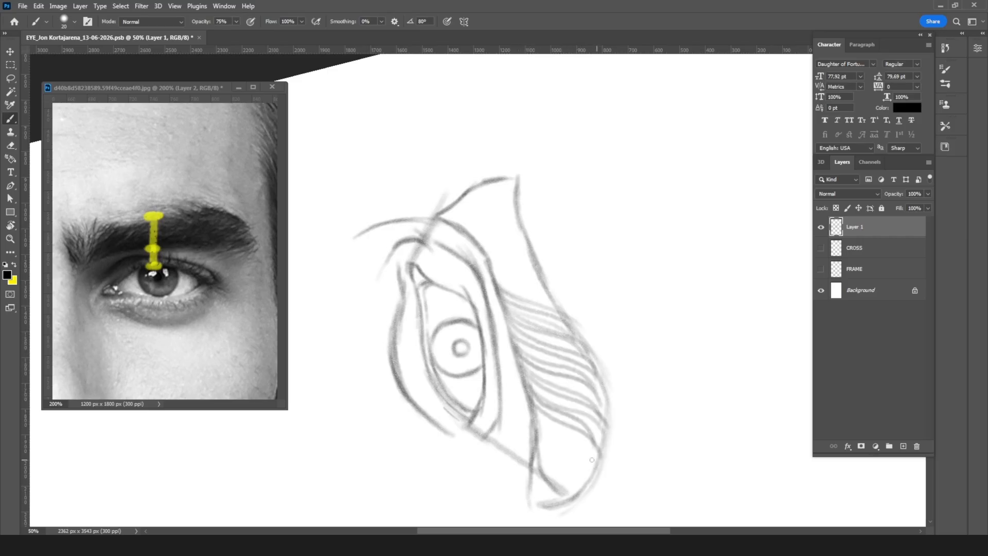
mouse_move(531, 404)
mouse_down()
mouse_move(602, 465)
mouse_move(598, 474)
mouse_up()
drag(535, 422, 587, 486)
mouse_move(541, 446)
mouse_down()
mouse_move(573, 492)
mouse_move(566, 493)
mouse_up()
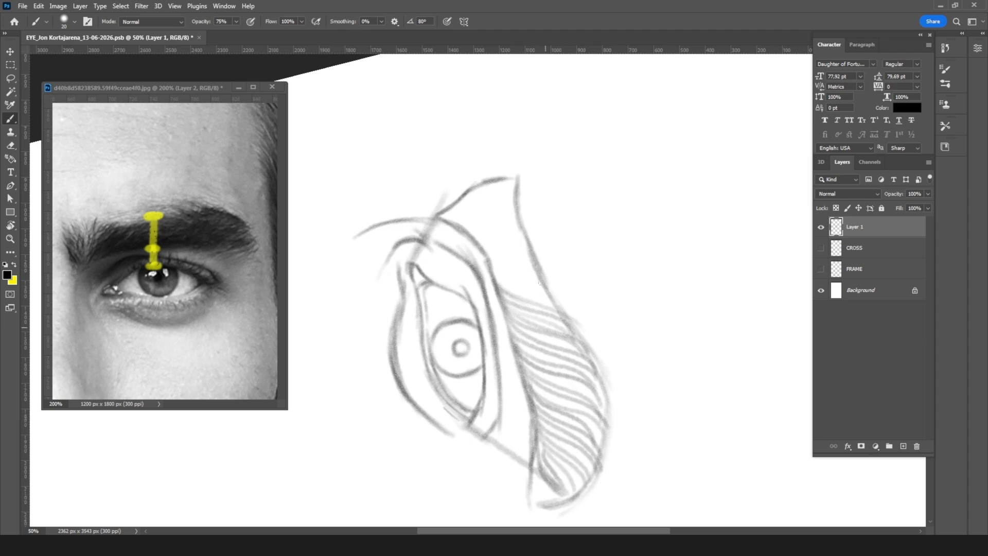
Step: Continue the hair strokes toward the brow's inner part and turn the canvas back to about -4°
drag(500, 280, 555, 311)
mouse_move(493, 270)
mouse_down()
mouse_move(549, 294)
mouse_move(538, 269)
mouse_up()
mouse_move(483, 246)
mouse_down()
mouse_move(532, 258)
mouse_move(477, 236)
mouse_move(529, 231)
mouse_up()
mouse_move(466, 222)
mouse_down()
mouse_move(522, 230)
mouse_move(356, 45)
mouse_up()
key(r)
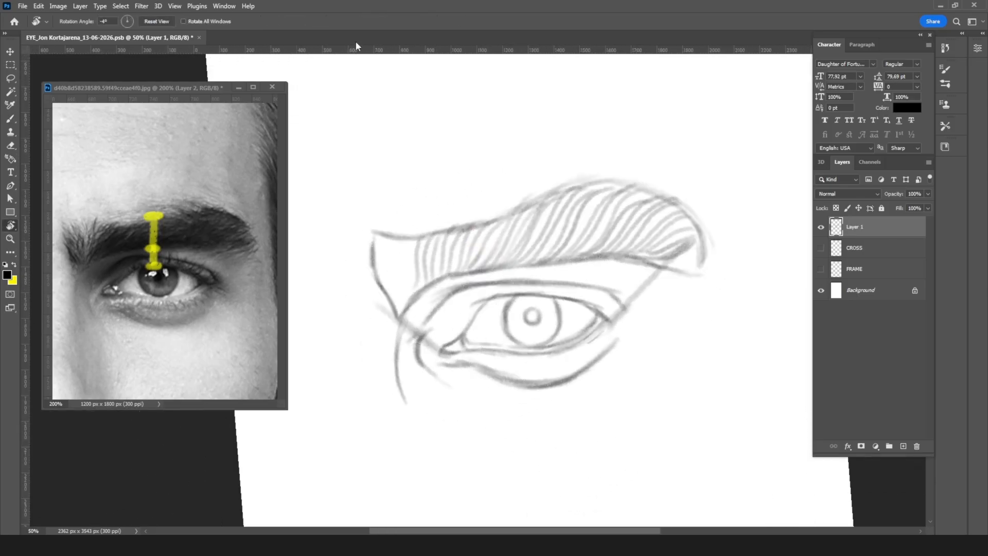
Step: Fill the inner end of the eyebrow with short hair strokes and straighten the canvas rotation to 0°
key(b)
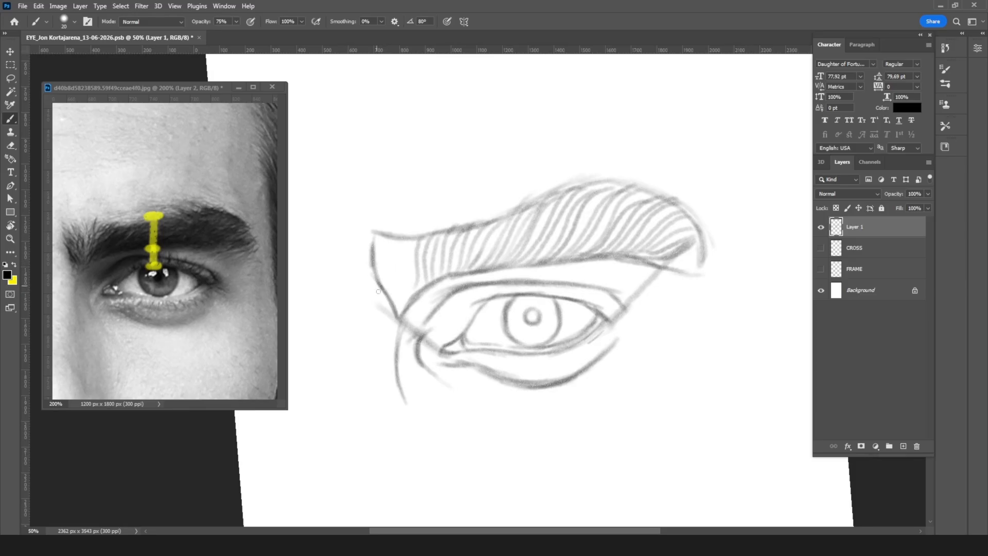
mouse_move(394, 280)
mouse_down()
mouse_move(403, 246)
mouse_move(411, 263)
mouse_move(425, 236)
mouse_move(410, 266)
mouse_move(423, 237)
mouse_up()
mouse_move(385, 235)
mouse_down()
mouse_move(396, 258)
mouse_move(376, 268)
mouse_move(395, 300)
mouse_up()
mouse_move(383, 234)
mouse_down()
mouse_move(405, 288)
mouse_move(399, 314)
mouse_up()
mouse_move(410, 256)
mouse_down()
mouse_move(401, 307)
mouse_move(412, 303)
mouse_up()
key(r)
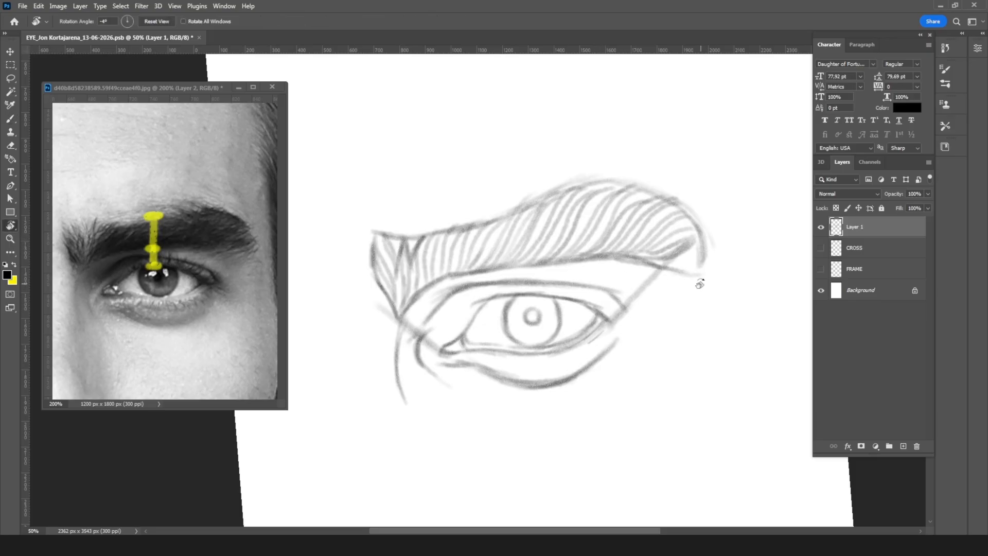
mouse_move(699, 288)
mouse_down()
mouse_move(699, 317)
mouse_move(638, 352)
mouse_up()
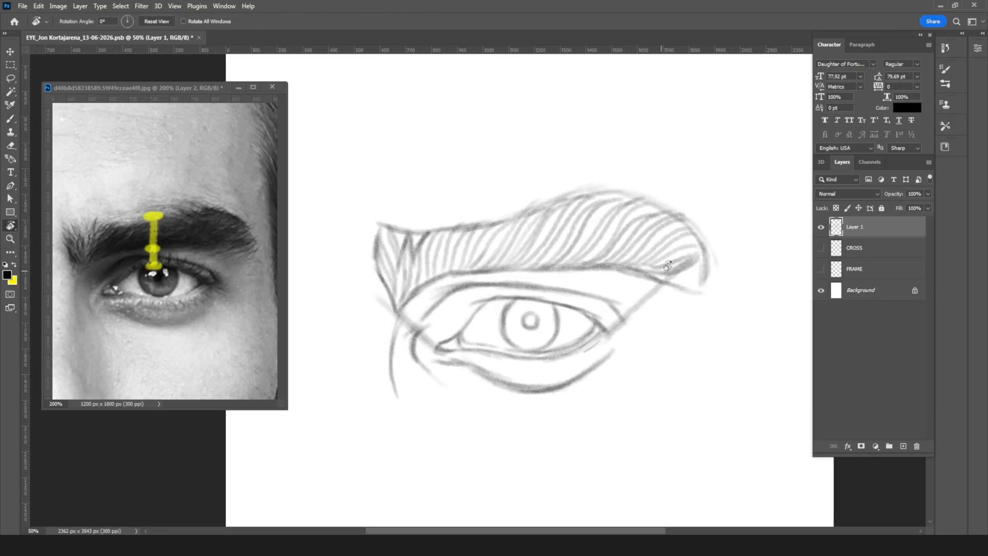
key(b)
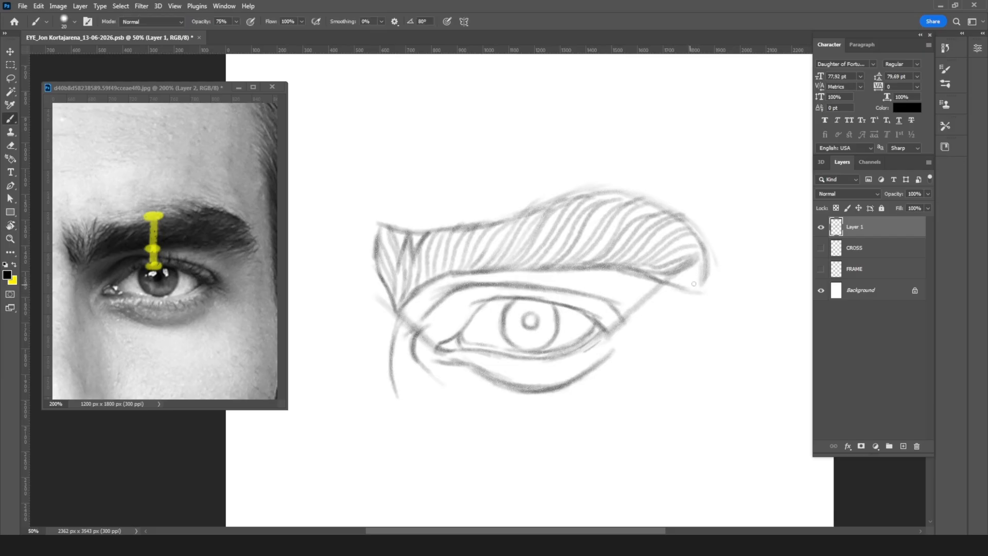
mouse_move(726, 261)
mouse_down()
mouse_move(690, 309)
mouse_move(707, 265)
mouse_up()
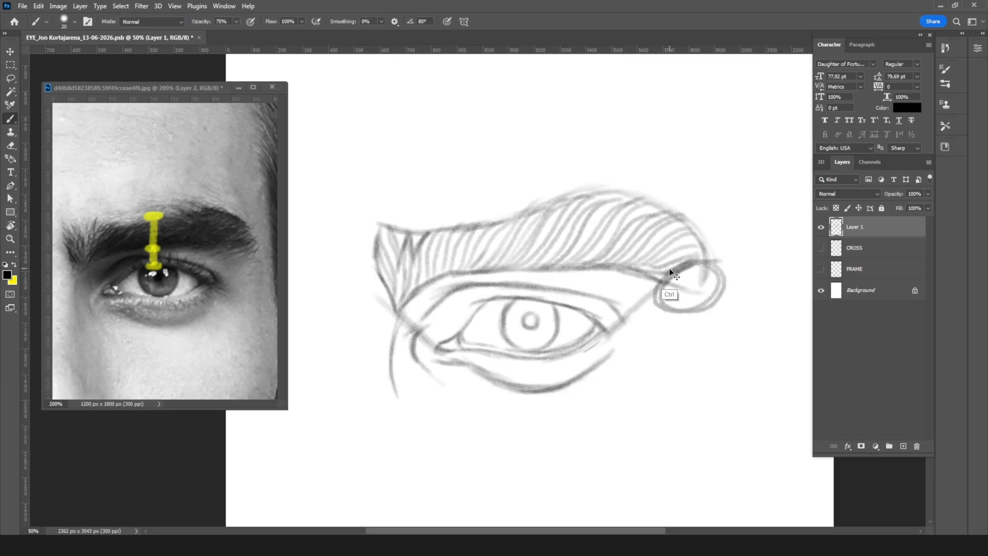
key(ctrl+z)
Step: Save the drawing and hide Layer 2 with the yellow measuring marks in the reference photo
key(ctrl+s)
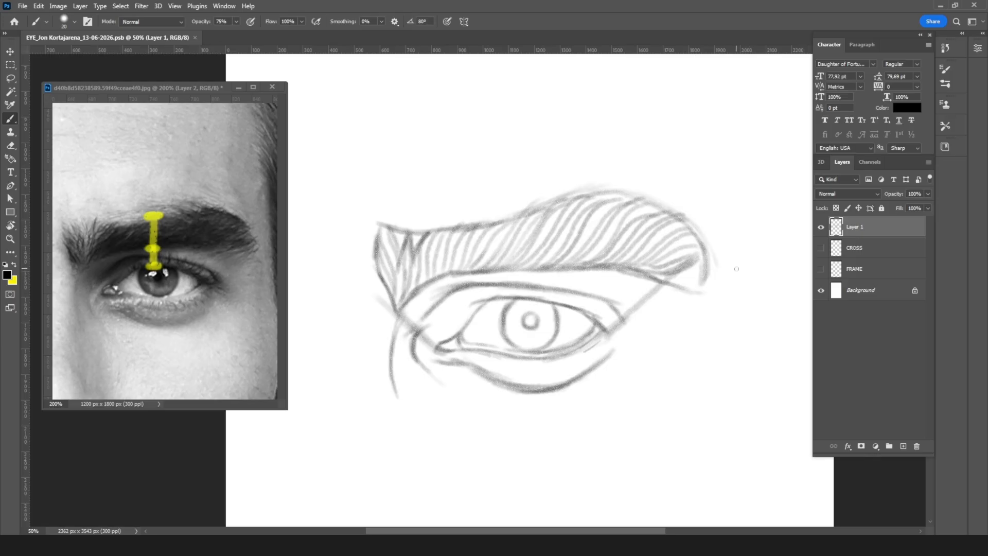
key(ctrl+Tab)
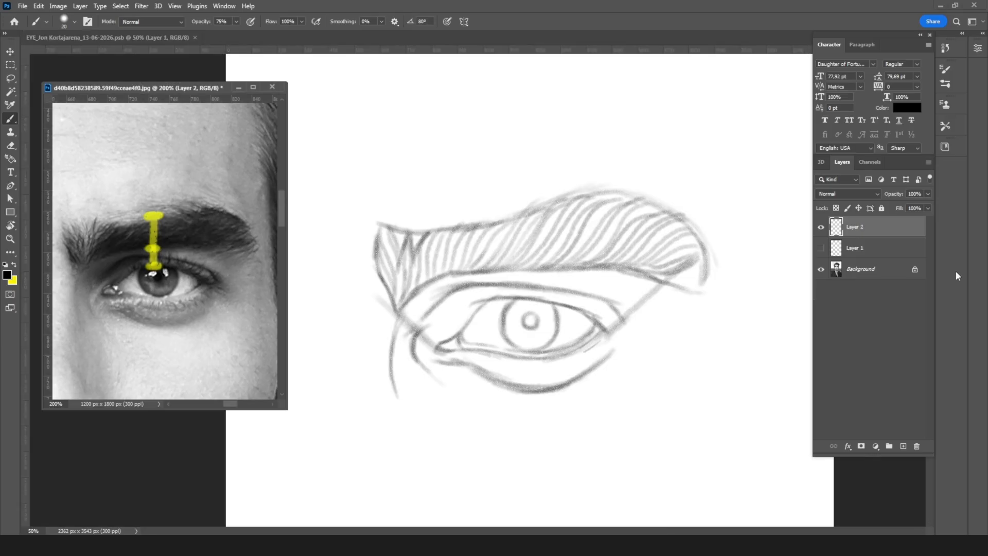
click(820, 226)
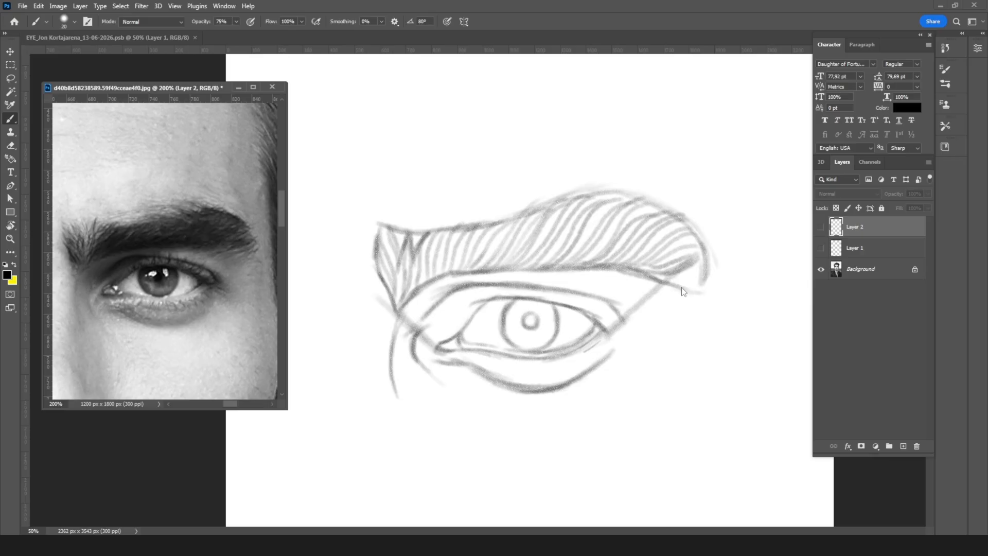
key(ctrl+Tab)
Step: Add a new empty layer above the eye sketch and lock Layer 1
click(902, 447)
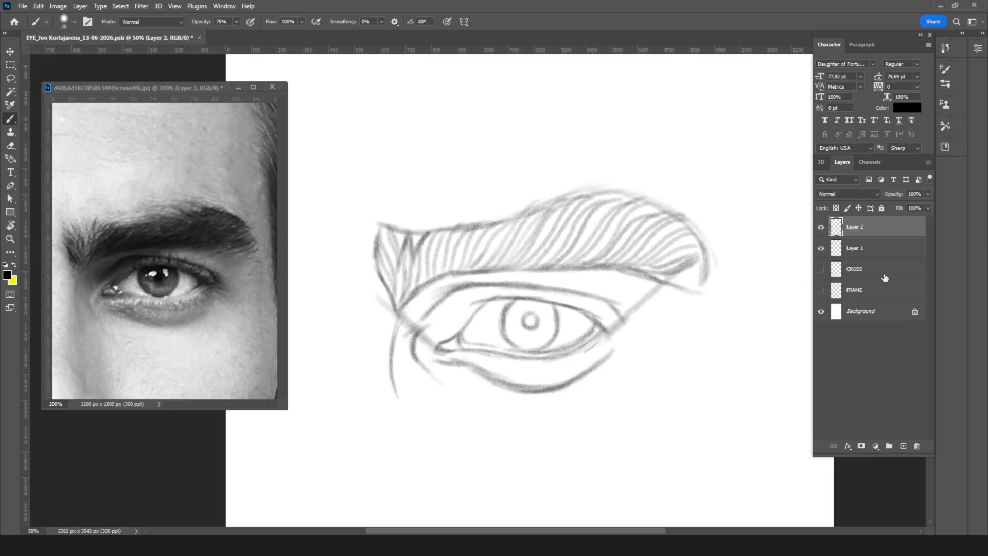
click(874, 248)
click(881, 208)
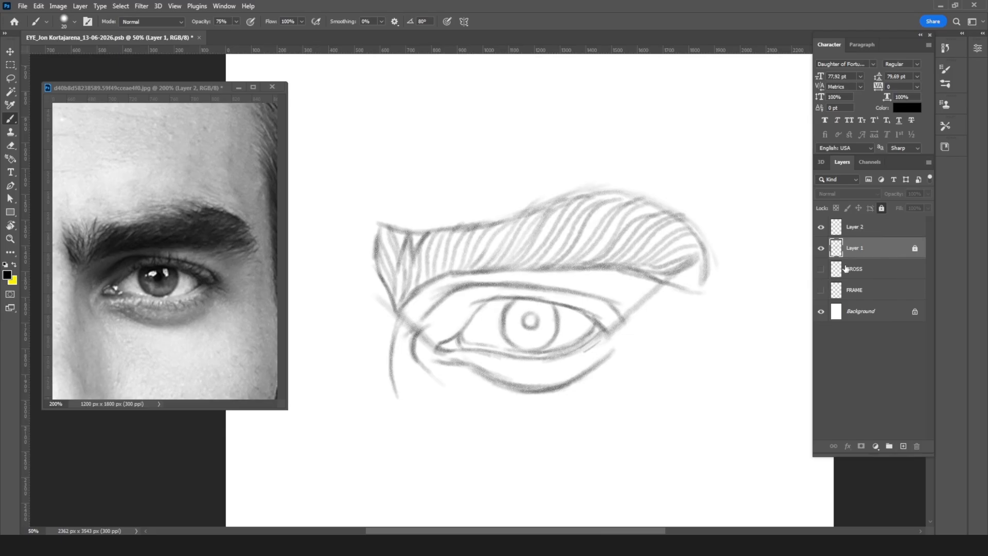
click(879, 230)
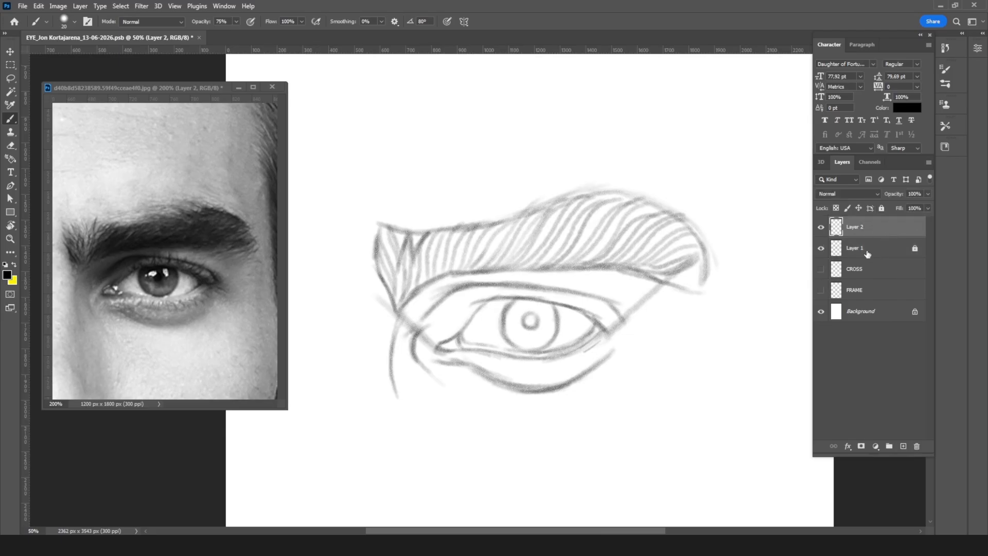
Step: Unlock Layer 1 to lower its opacity to 29%, and lock it again
click(864, 252)
click(881, 208)
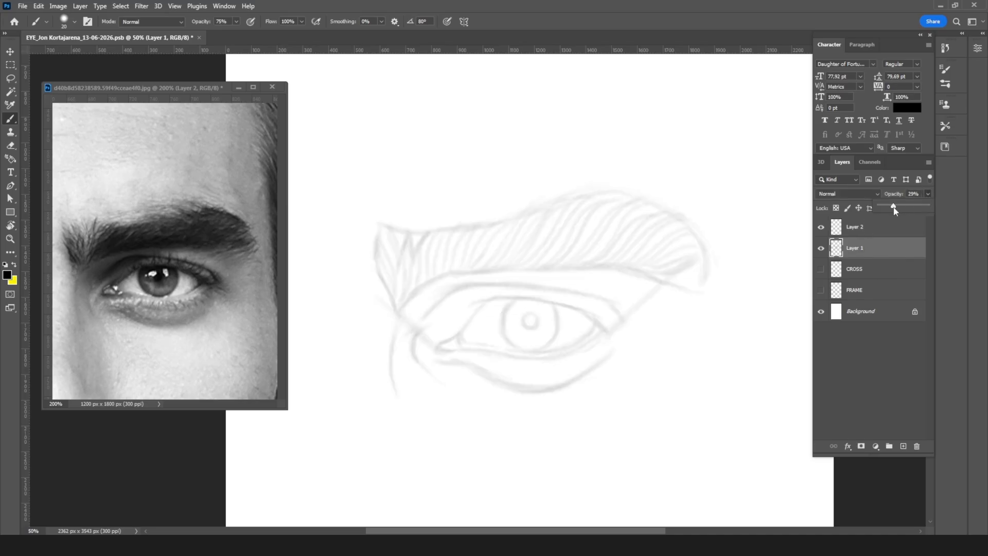
click(879, 236)
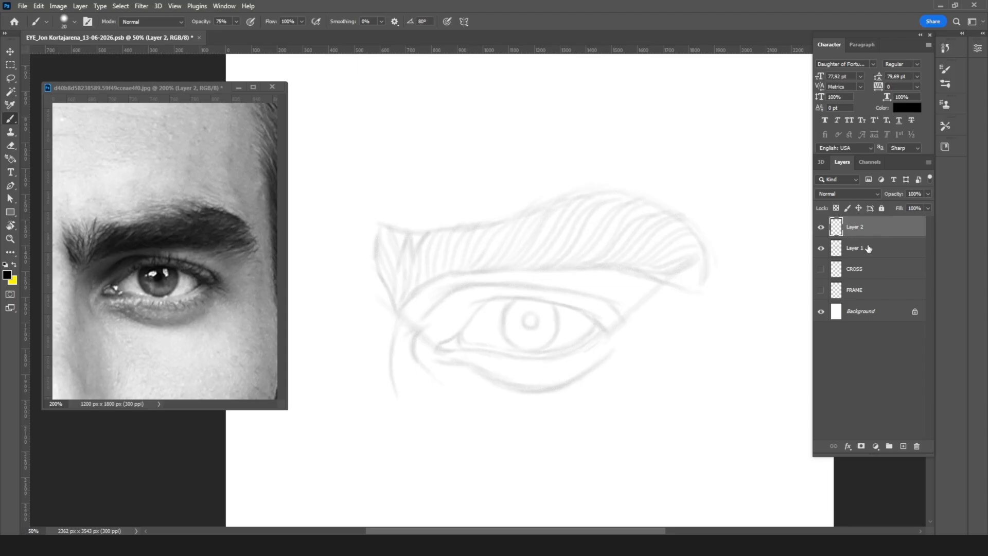
click(870, 248)
click(877, 209)
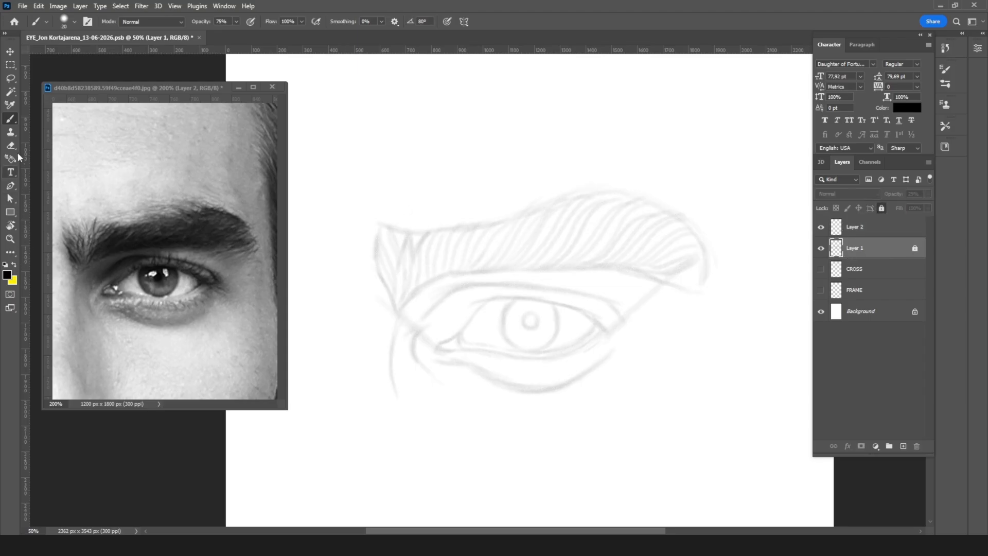
Step: Try a brush stroke on the locked Layer 1, and make the empty Layer 2 active
click(486, 363)
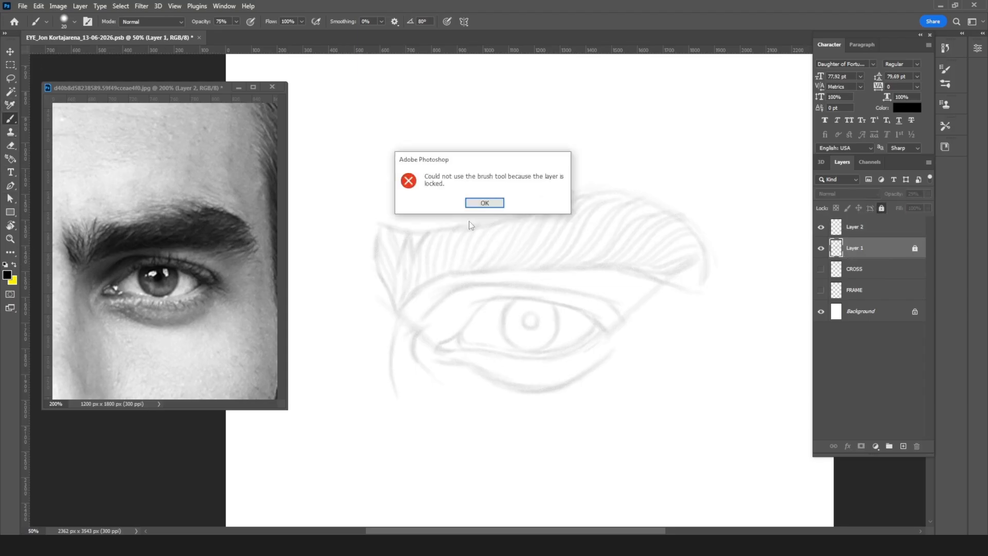
click(485, 203)
click(856, 228)
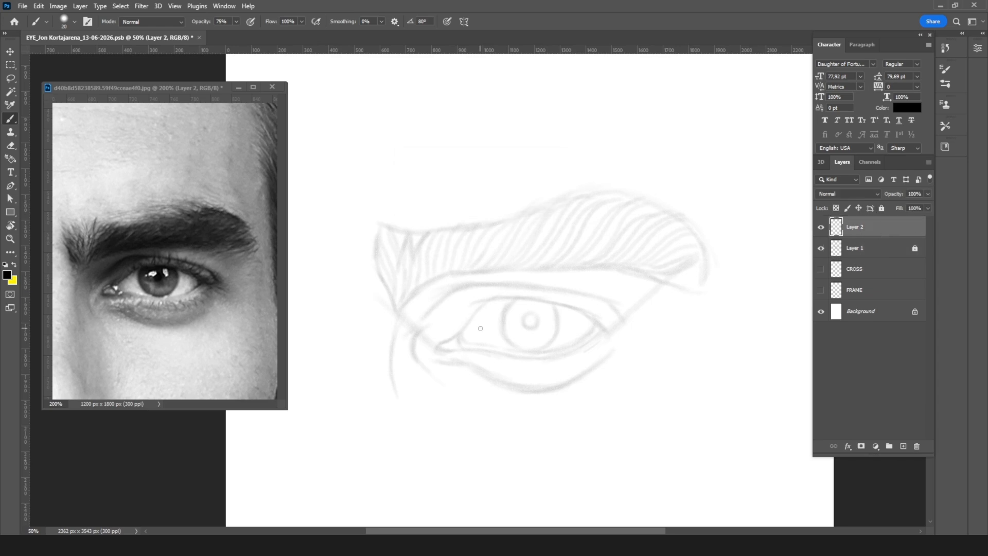
Step: Ink the lower lid line with a 9 px brush from the inner corner to below the iris at 100% zoom
scroll(480, 329, up, 2)
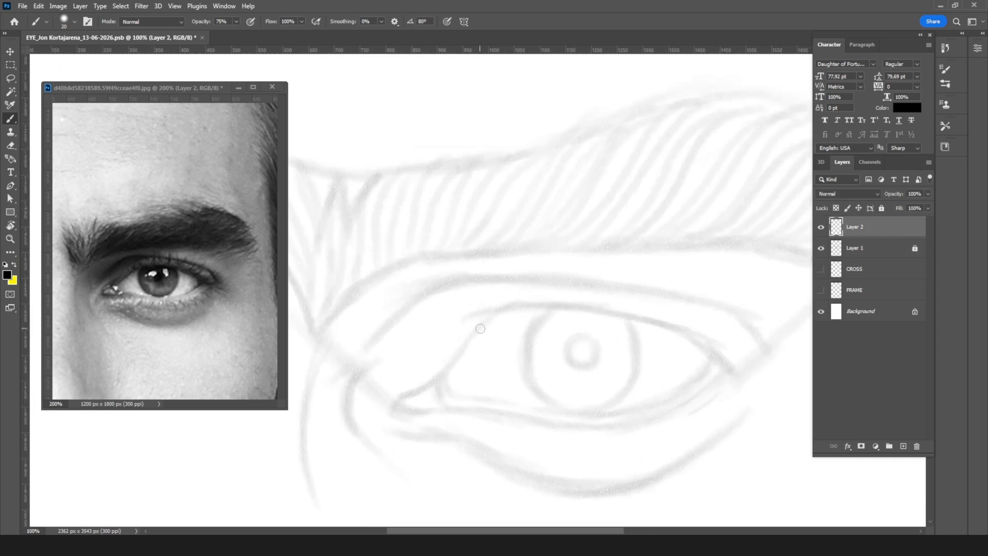
key(bracketleft)
key(bracketleft)
key(bracketleft)
drag(552, 307, 468, 236)
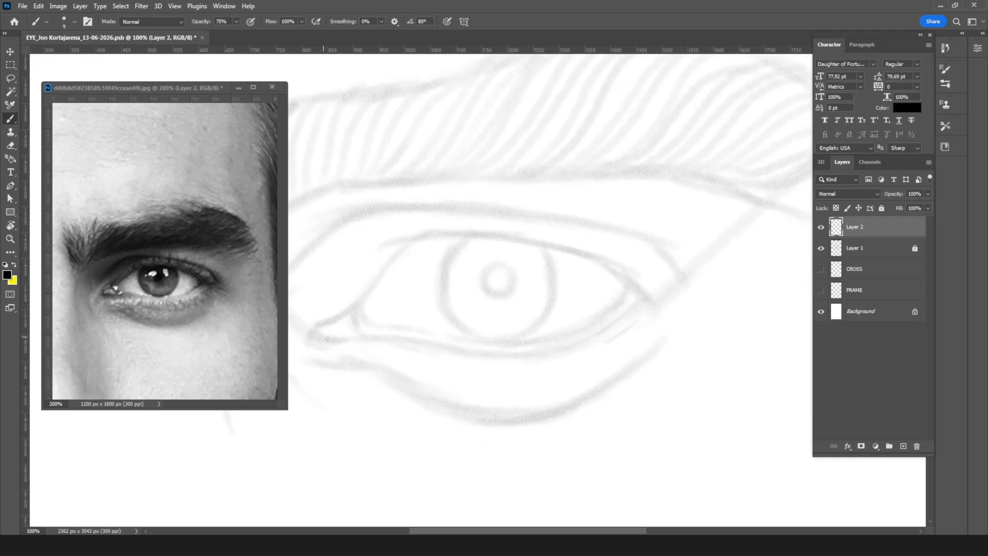
drag(317, 333, 481, 350)
drag(417, 341, 514, 353)
drag(454, 349, 538, 354)
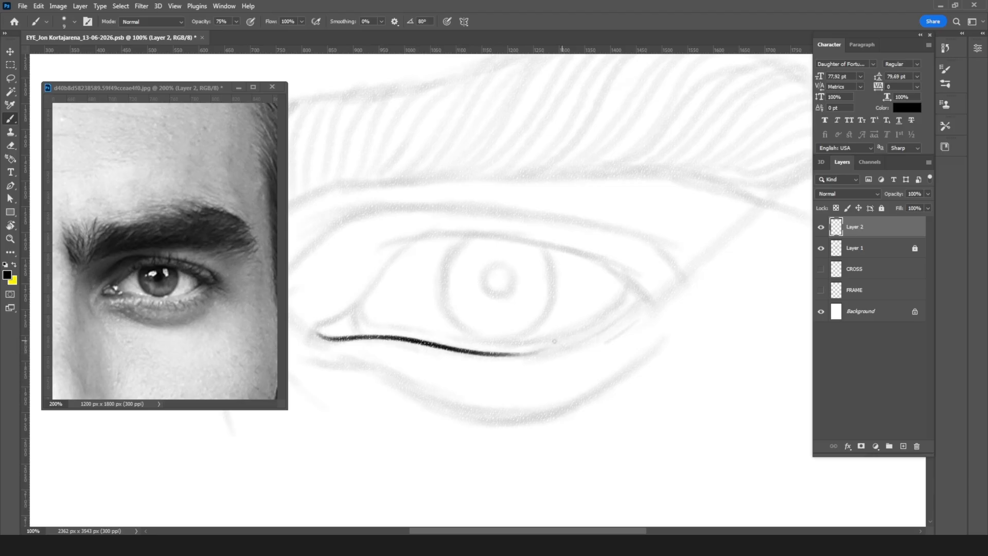
Step: Rotate the canvas clockwise and extend the dark lower lid line to the eye's outer corner
key(r)
mouse_move(633, 188)
mouse_down()
mouse_move(632, 282)
mouse_move(556, 256)
mouse_up()
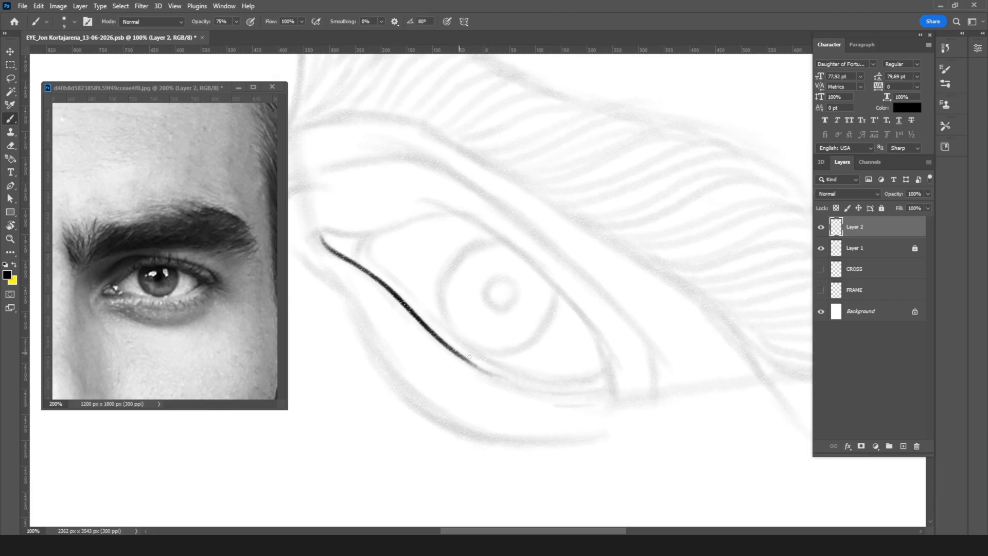
key(bracketright)
key(bracketleft)
mouse_move(440, 341)
mouse_down()
mouse_move(540, 389)
mouse_move(498, 379)
mouse_move(607, 385)
mouse_up()
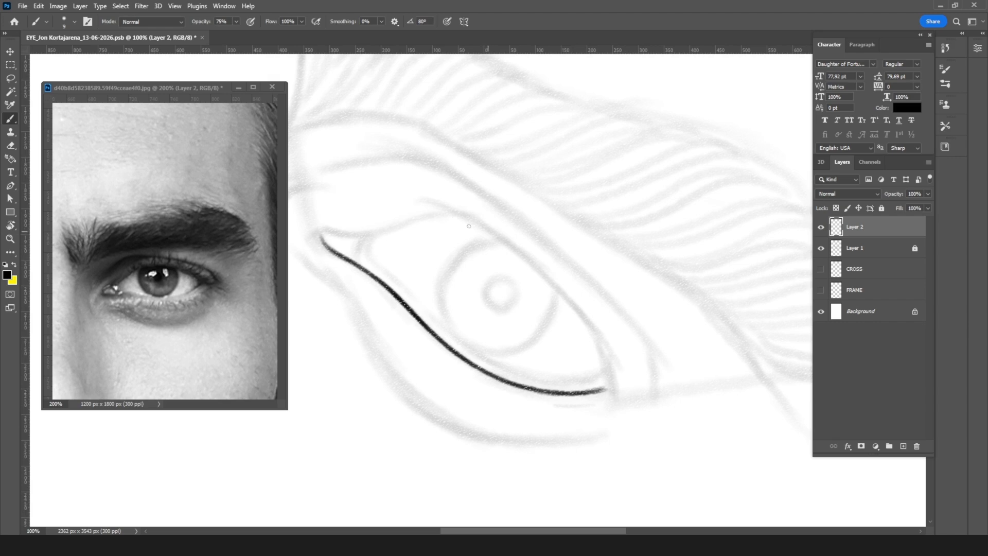
Step: Turn the canvas upside down and ink the outer part of the upper lid line
key(r)
mouse_move(606, 234)
mouse_down()
mouse_move(525, 379)
mouse_move(427, 379)
mouse_up()
key(b)
drag(333, 291, 411, 328)
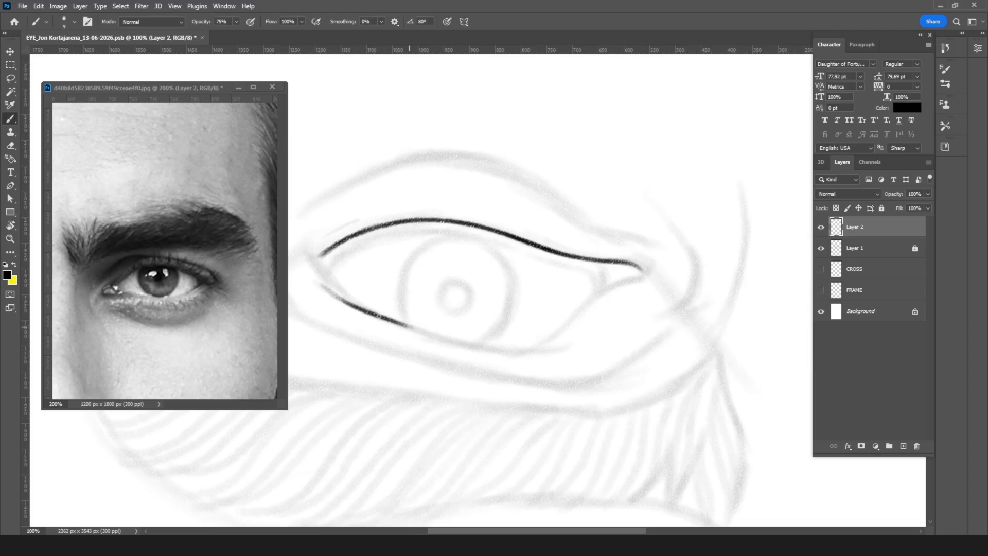
Step: Return the canvas to 0° and ink the upper lid line over the iris, joining it to the outer part
key(r)
mouse_move(544, 227)
mouse_down()
mouse_move(454, 359)
mouse_move(413, 364)
mouse_up()
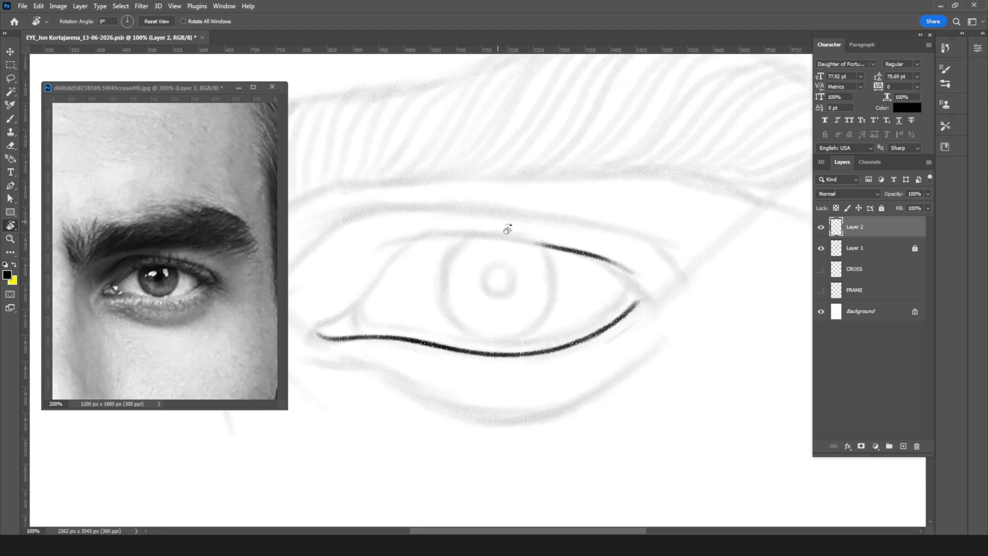
key(b)
mouse_move(402, 222)
mouse_down()
mouse_move(500, 225)
mouse_move(609, 252)
mouse_move(434, 216)
mouse_up()
key(ctrl+z)
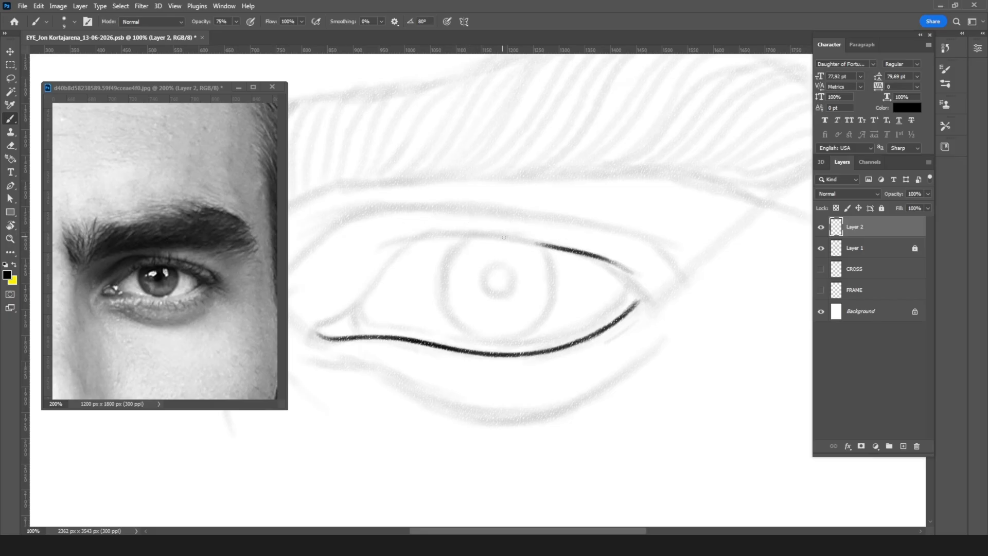
mouse_move(403, 240)
mouse_down()
mouse_move(383, 245)
mouse_move(457, 233)
mouse_move(436, 234)
mouse_move(587, 253)
mouse_up()
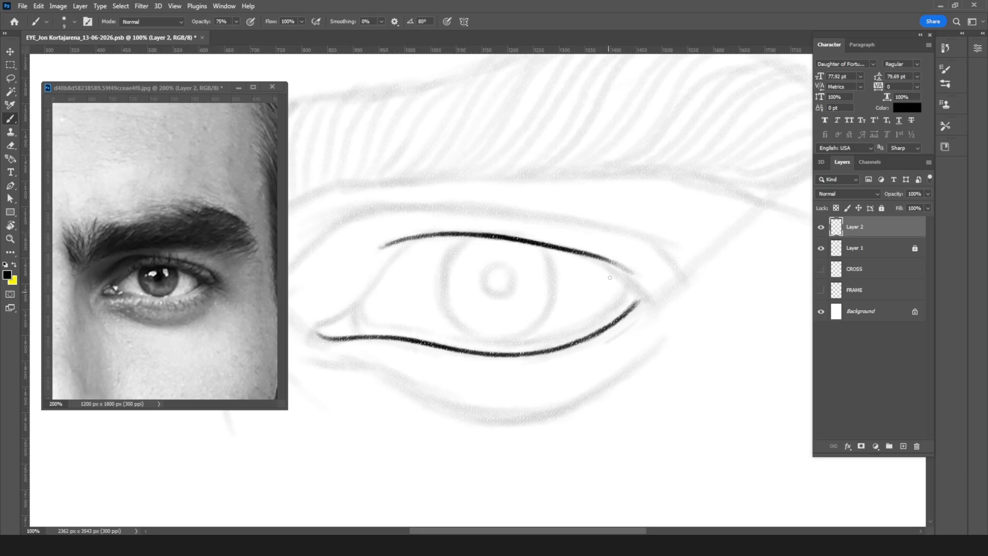
Step: Curve the upper lid line down to the outer corner and erase the leftover stroke above it
drag(566, 251, 629, 281)
drag(620, 277, 641, 303)
key(e)
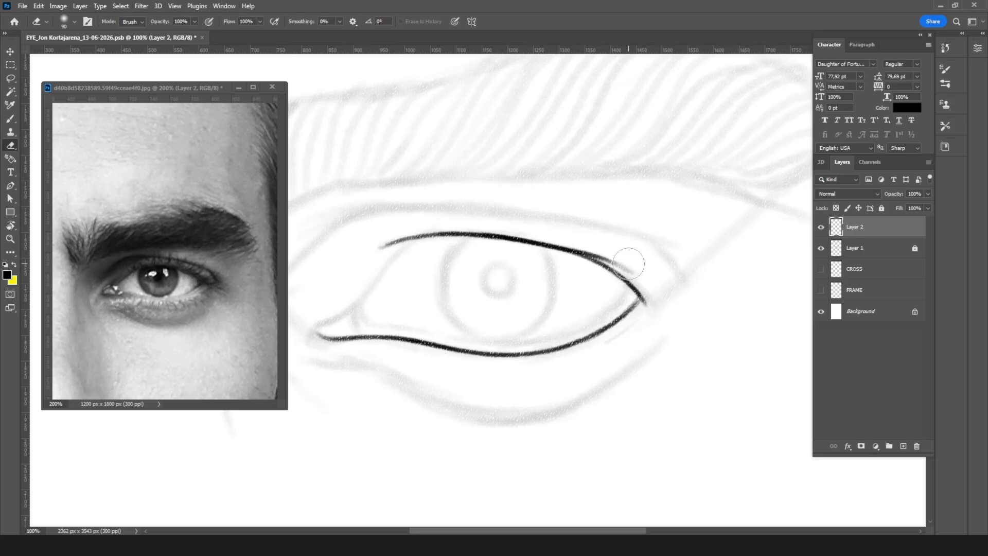
key(bracketleft)
key(bracketleft)
mouse_move(560, 241)
mouse_down()
mouse_move(626, 264)
mouse_move(556, 235)
mouse_move(575, 242)
mouse_up()
key(b)
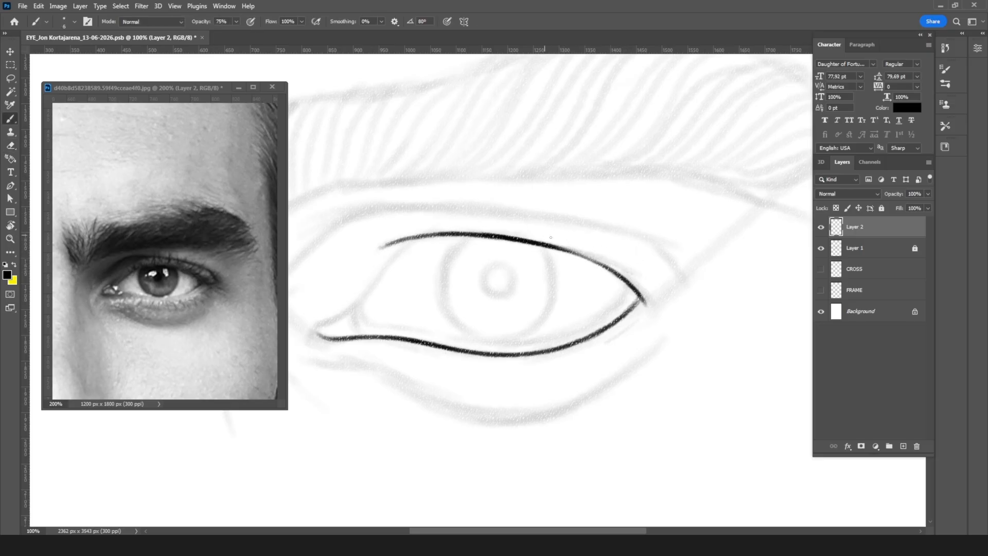
Step: Strengthen the upper lid's outer half with a 6 px brush and start its slope toward the tear duct
mouse_move(551, 246)
mouse_down()
mouse_move(619, 273)
mouse_move(659, 311)
mouse_move(635, 303)
mouse_up()
key(ctrl+z)
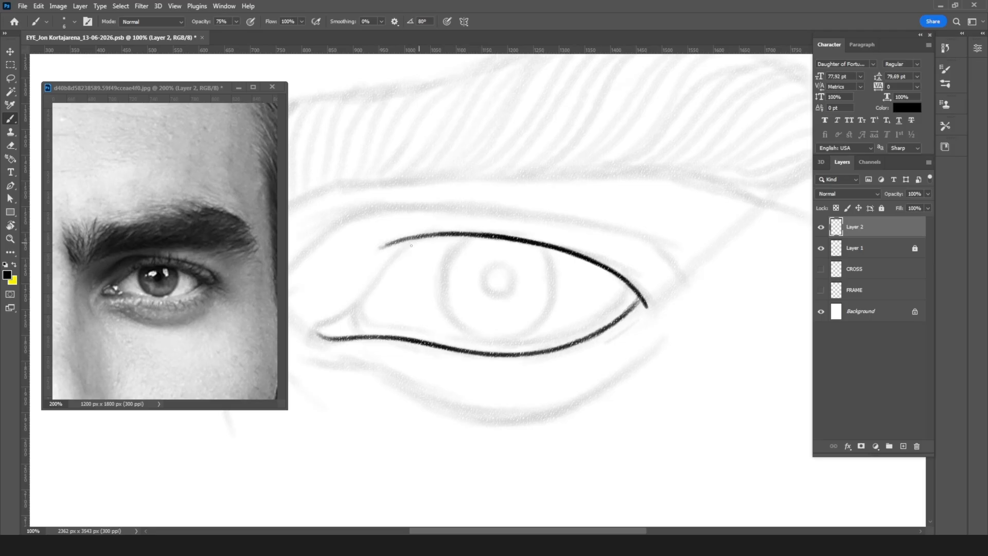
mouse_move(430, 234)
mouse_down()
mouse_move(398, 254)
mouse_move(369, 296)
mouse_up()
Step: Rotate the canvas to -85° and erase the line overshooting the eye's outer corner
key(r)
drag(551, 188, 381, 199)
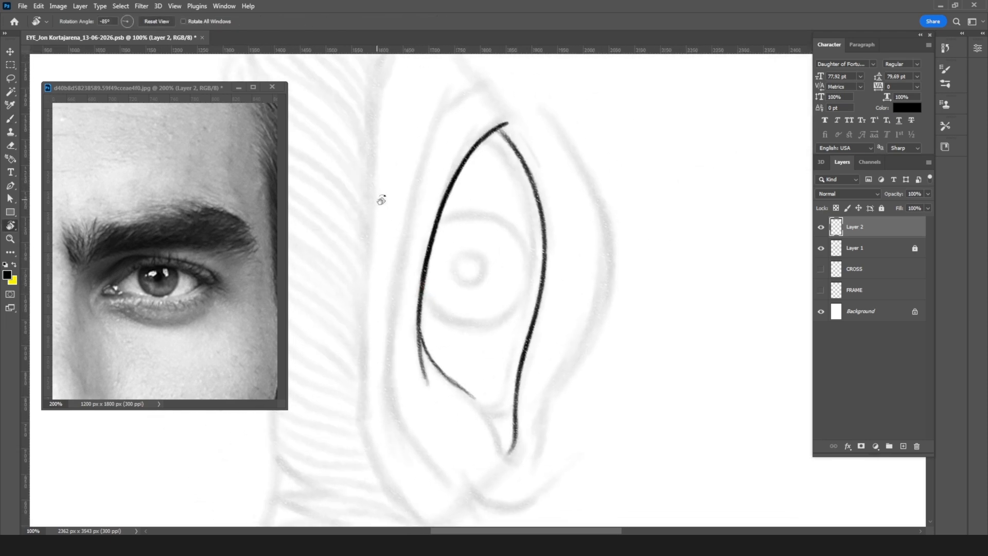
key(e)
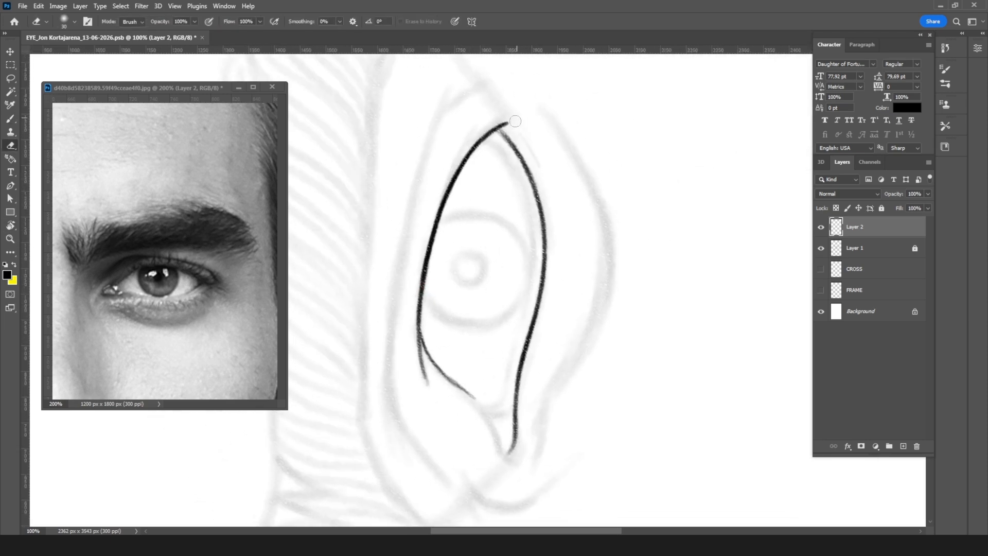
drag(520, 130, 504, 122)
key(b)
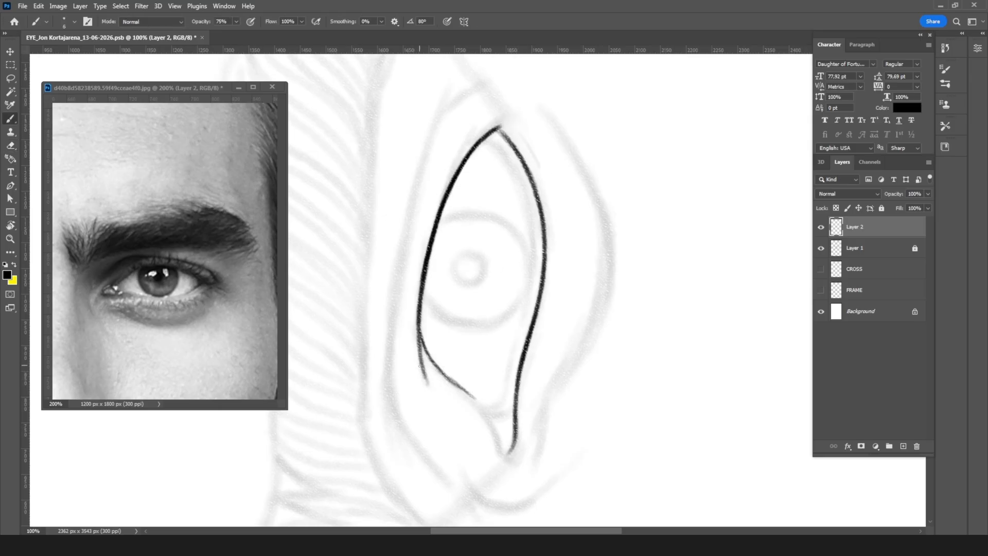
Step: Ink the upper lid's inner slope down around the tear duct to close the eye outline
drag(419, 336, 437, 367)
mouse_move(446, 376)
mouse_down()
mouse_move(497, 444)
mouse_move(514, 446)
mouse_up()
key(r)
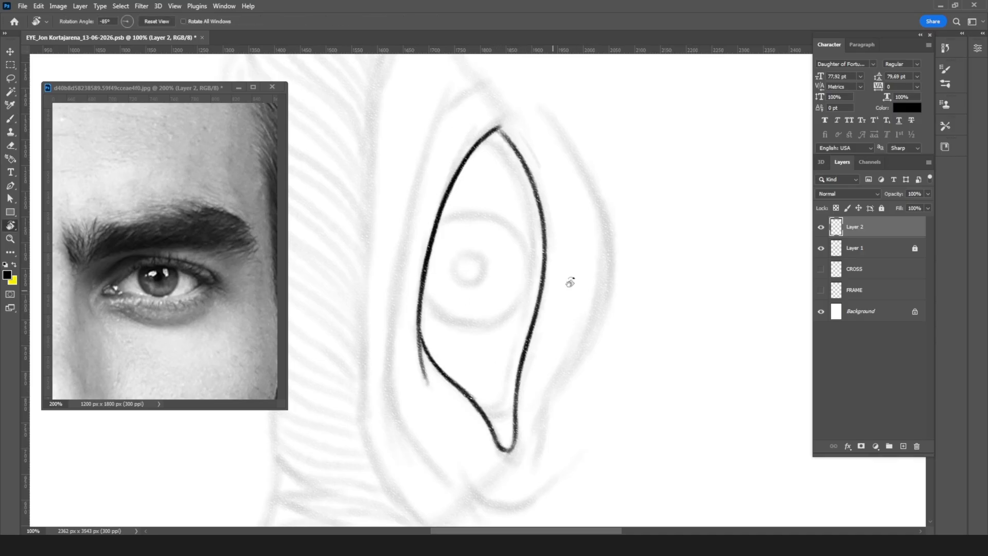
Step: Reset the canvas rotation to 0°, extend the upper lid line just past the outer corner and touch up its inner overlap
mouse_move(640, 217)
mouse_down()
mouse_move(619, 280)
mouse_move(513, 358)
mouse_up()
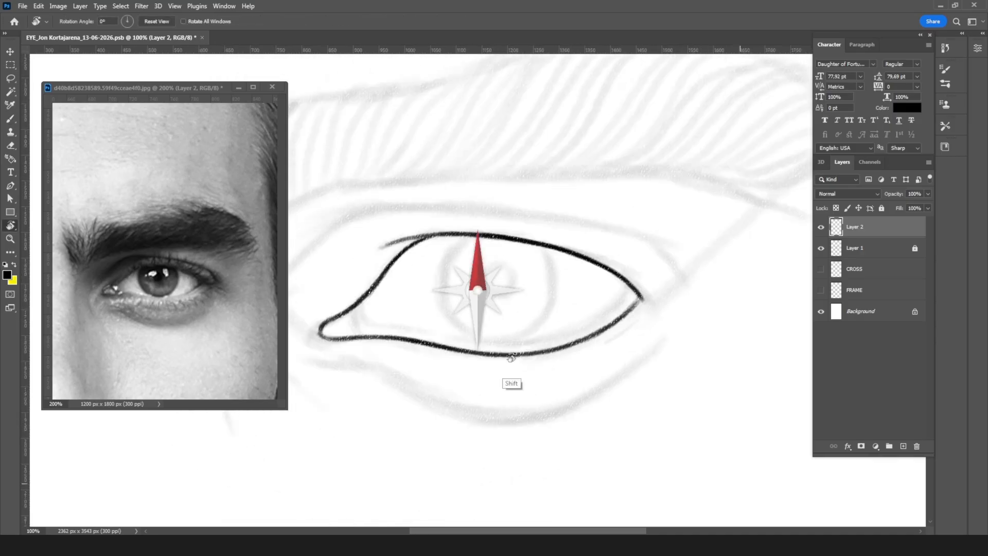
key(b)
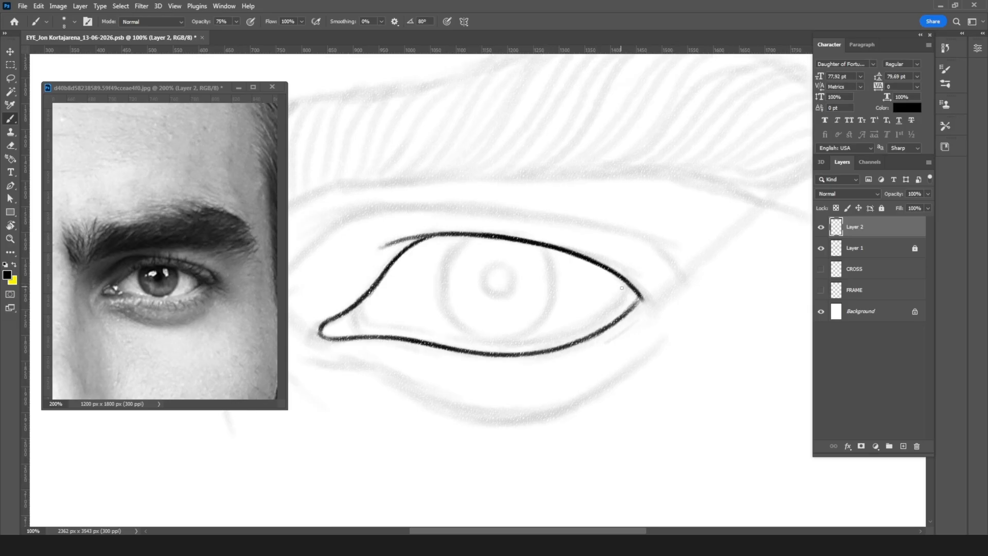
drag(631, 287, 651, 307)
key(ctrl+z)
drag(637, 296, 651, 313)
drag(423, 237, 398, 239)
key(e)
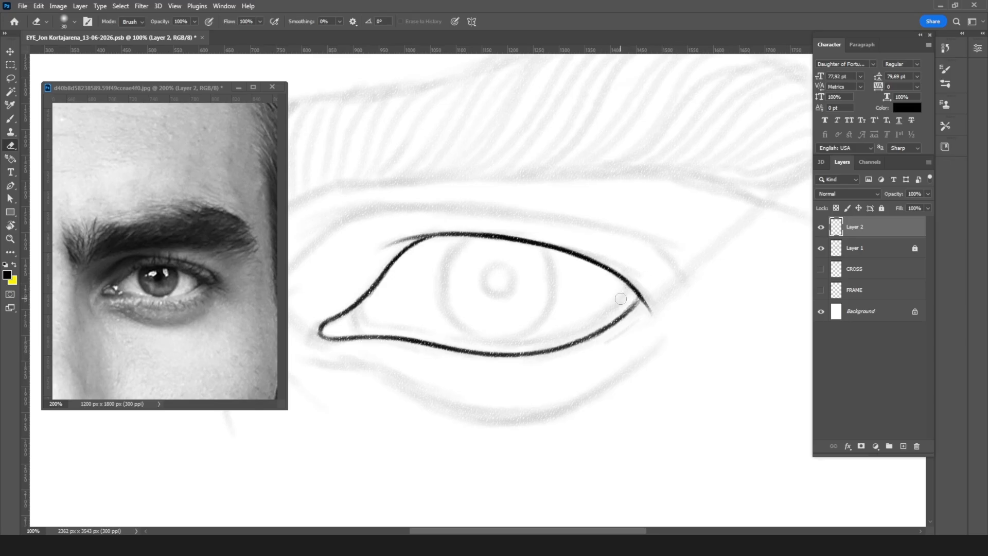
Step: Ink a thin line separating the tear duct and continue it as the lower waterline to below the iris
key(b)
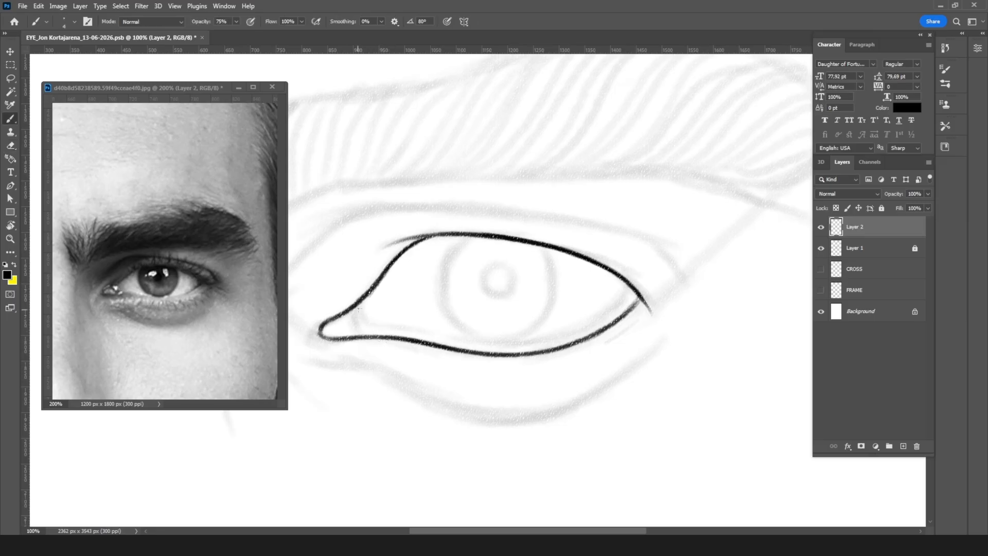
drag(352, 309, 356, 320)
drag(352, 311, 365, 326)
shift+click(383, 324)
drag(374, 327, 530, 340)
Step: Rotate the canvas and extend the waterline along the lower lid up to the outer corner
key(r)
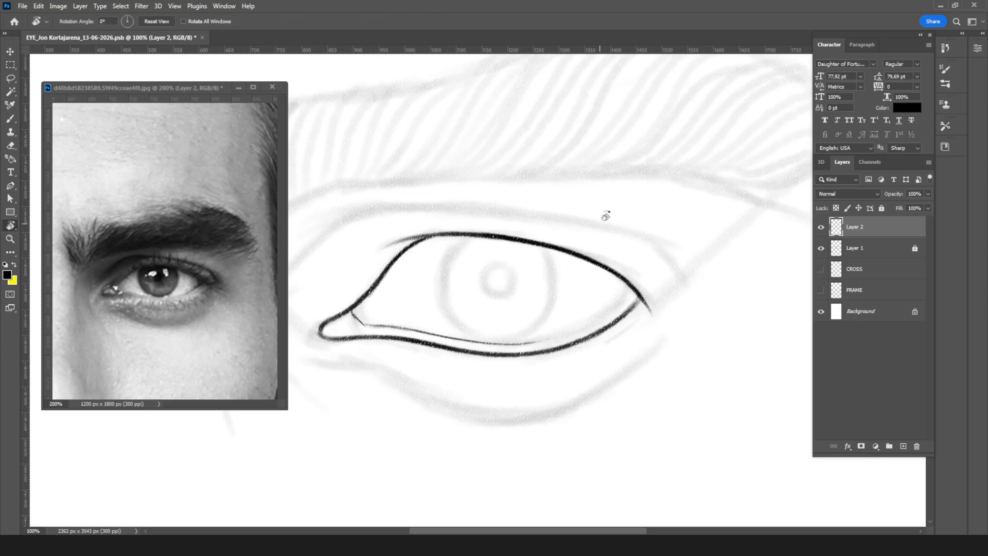
drag(600, 216, 584, 322)
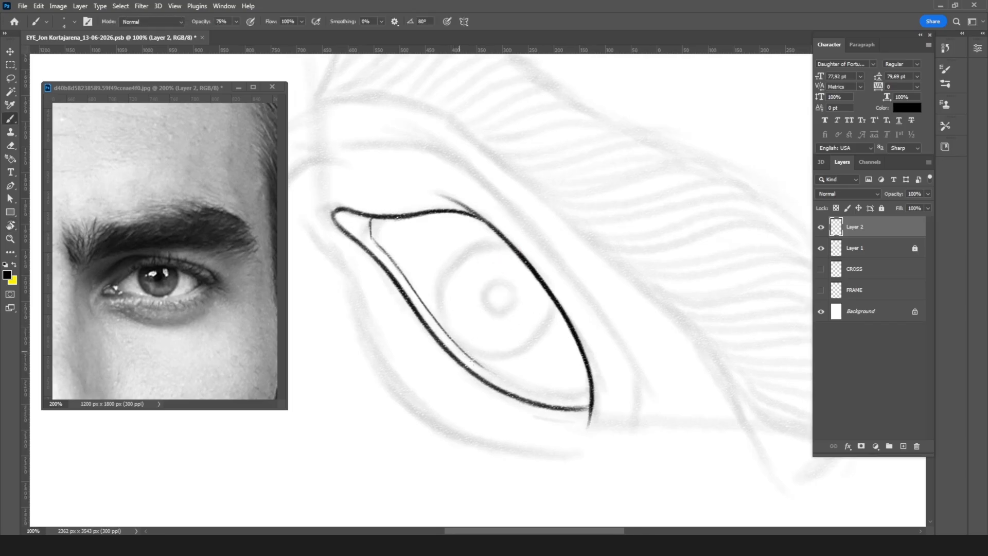
mouse_move(494, 375)
mouse_down()
mouse_move(582, 391)
mouse_move(532, 385)
mouse_up()
key(r)
drag(707, 331, 628, 231)
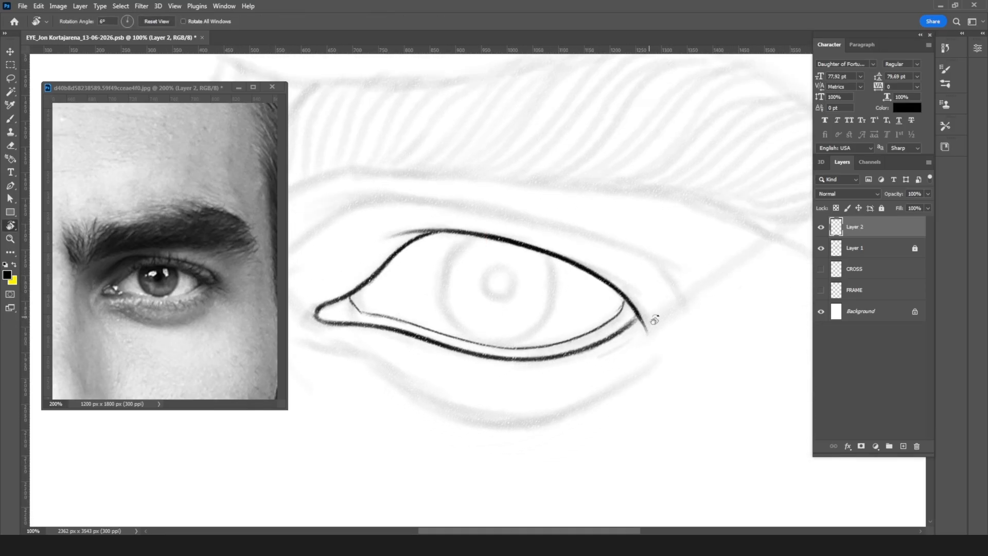
Step: Lasso the inked waterline, nudge it slightly upward and deselect
key(l)
mouse_move(394, 307)
mouse_down()
mouse_move(366, 311)
mouse_move(476, 349)
mouse_move(576, 339)
mouse_move(456, 321)
mouse_up()
key(v)
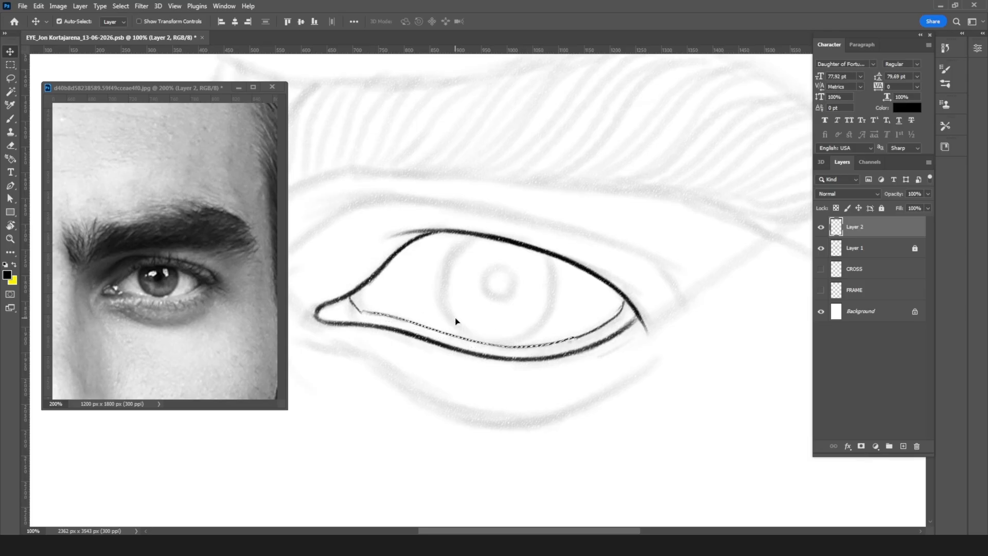
key(ctrl+d)
Step: Rotate the canvas to 51°, erase the angular tear duct edge and redraw it as a smooth curve into the waterline
key(e)
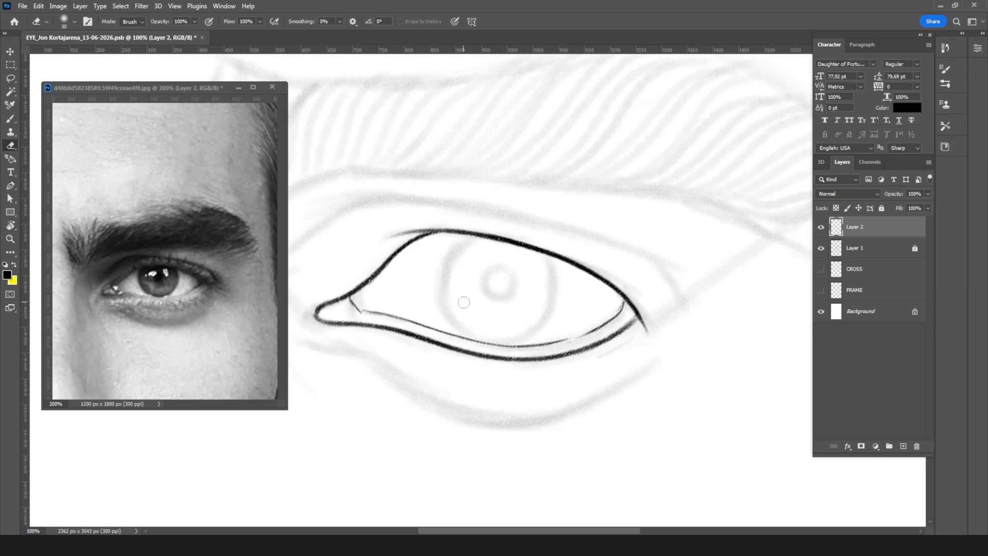
key(r)
mouse_move(608, 238)
mouse_down()
mouse_move(631, 275)
mouse_move(579, 346)
mouse_up()
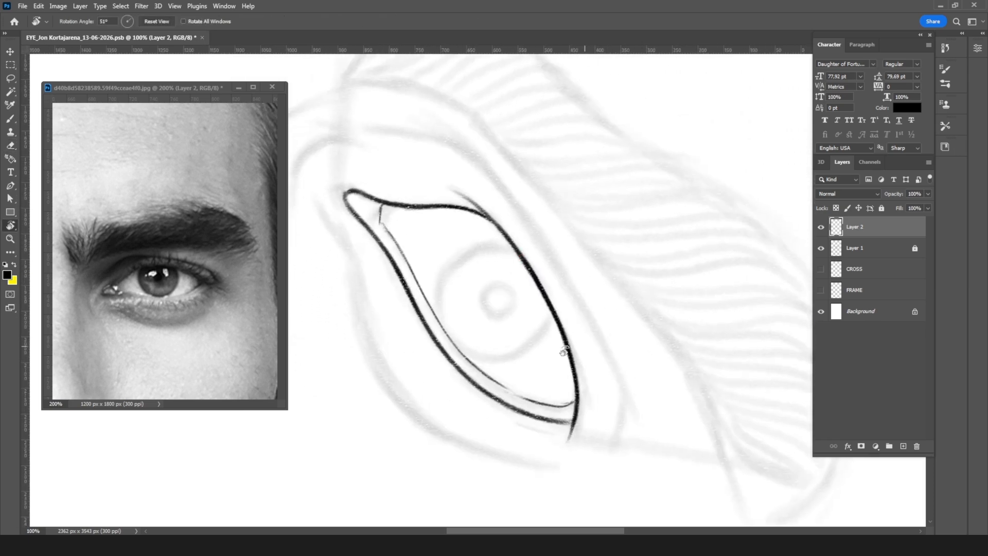
key(b)
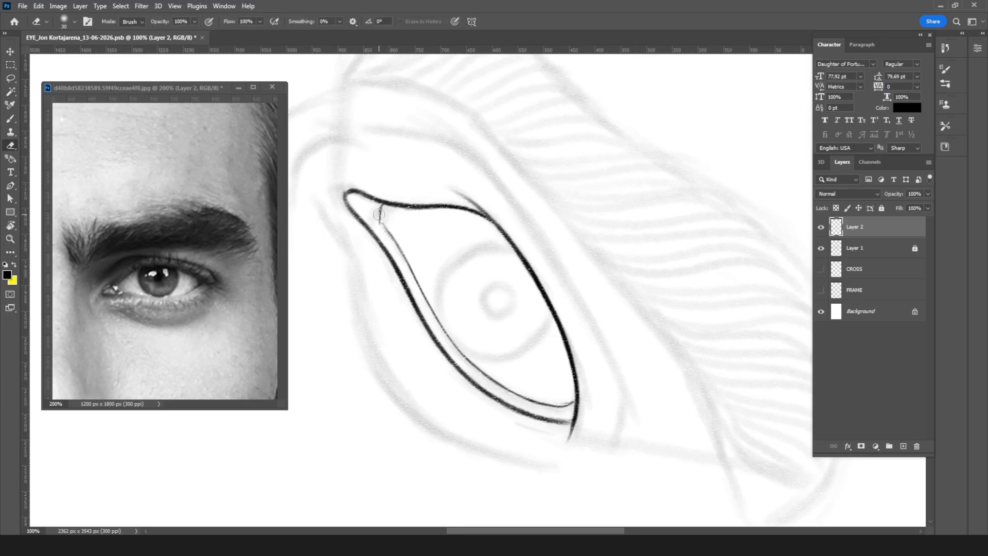
drag(387, 205, 408, 273)
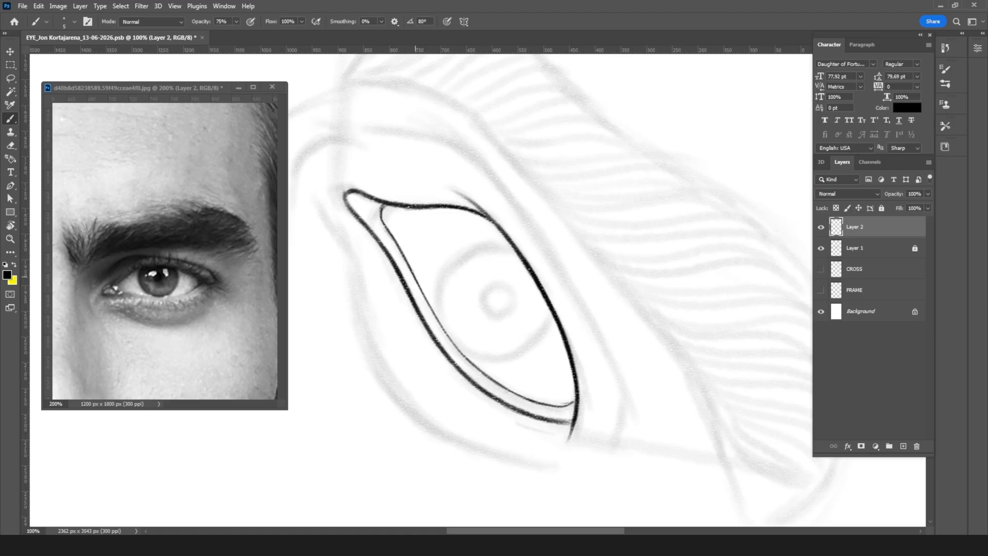
Step: Thicken the waterline toward the outer corner and return the canvas rotation to 0°
mouse_move(418, 281)
mouse_down()
mouse_move(446, 338)
mouse_move(481, 373)
mouse_move(568, 405)
mouse_move(565, 414)
mouse_up()
key(r)
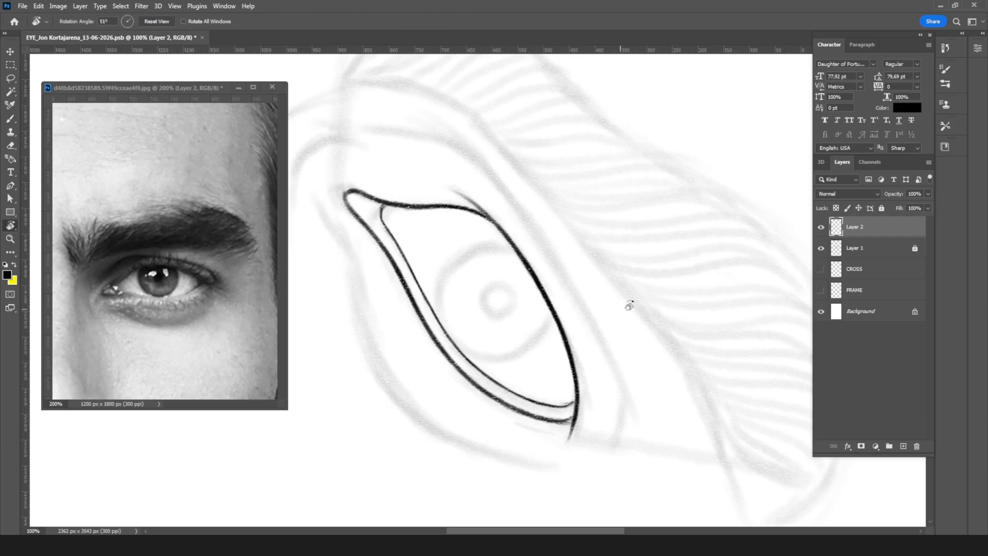
drag(629, 287, 571, 182)
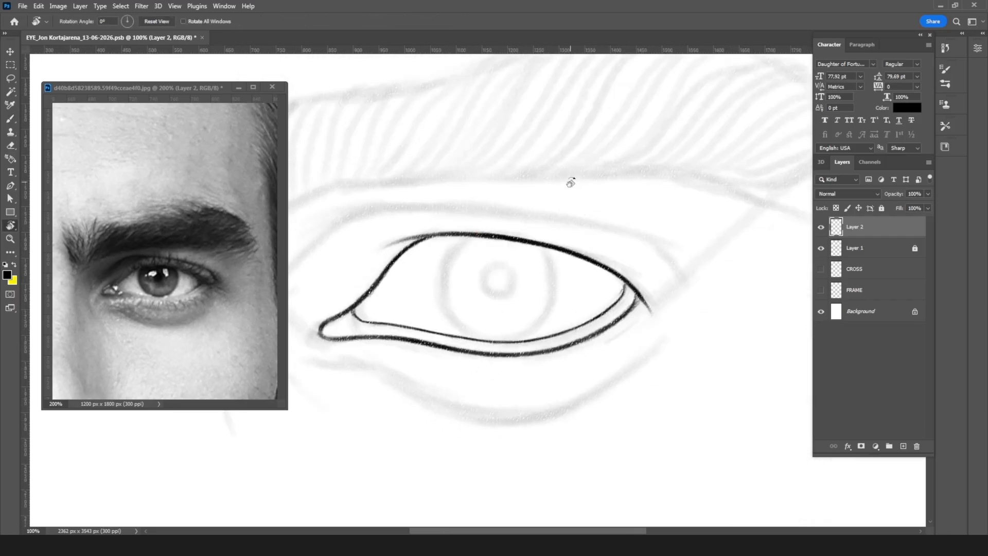
Step: Ink the eyelid crease above the upper lid in overlapping strokes with a 10 px brush
key(b)
key(bracketright)
key(bracketright)
key(bracketright)
key(bracketright)
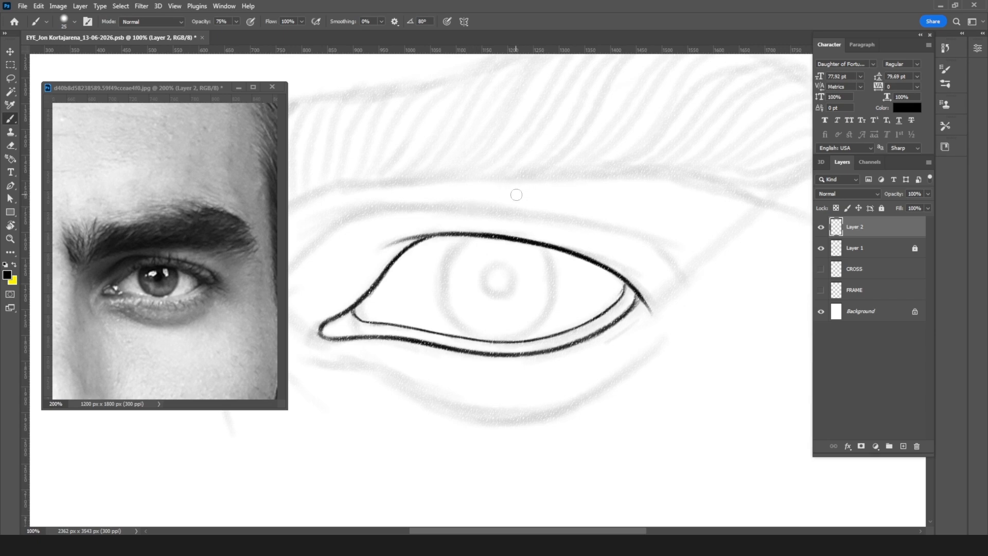
key(bracketleft)
key(bracketleft)
key(bracketleft)
mouse_move(363, 207)
mouse_down()
mouse_move(335, 210)
mouse_move(502, 211)
mouse_move(494, 212)
mouse_up()
drag(419, 208, 610, 229)
drag(528, 214, 640, 237)
drag(557, 218, 665, 243)
drag(587, 223, 668, 244)
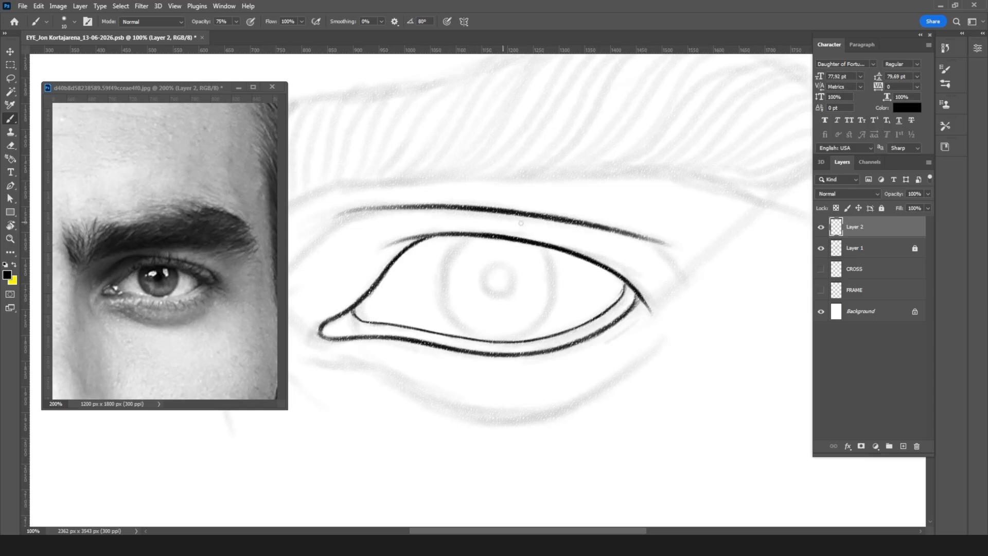
Step: Strengthen the crease's outer end and curve it down beyond the eye's outer corner with a 7 px brush
drag(597, 226, 670, 249)
drag(613, 229, 687, 254)
drag(643, 240, 687, 283)
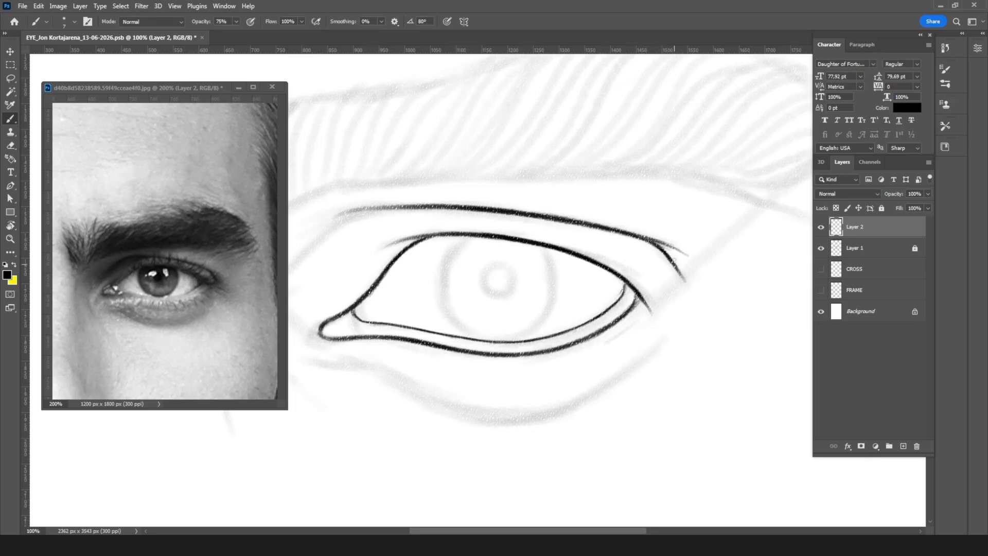
Step: Ink the crease's inner end sloping down toward the nose side of the tear duct
scroll(564, 216, left, 5)
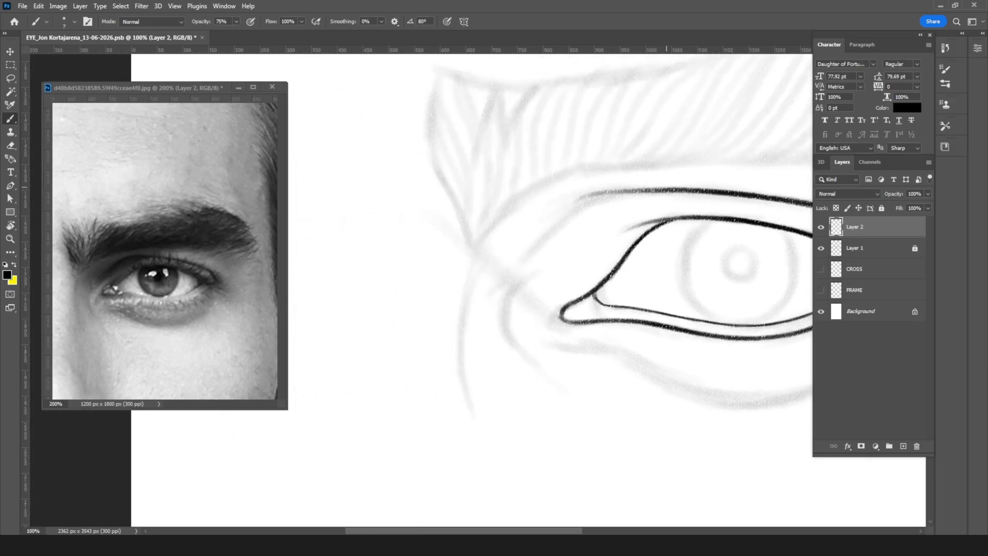
mouse_move(648, 190)
mouse_down()
mouse_move(589, 203)
mouse_move(511, 272)
mouse_up()
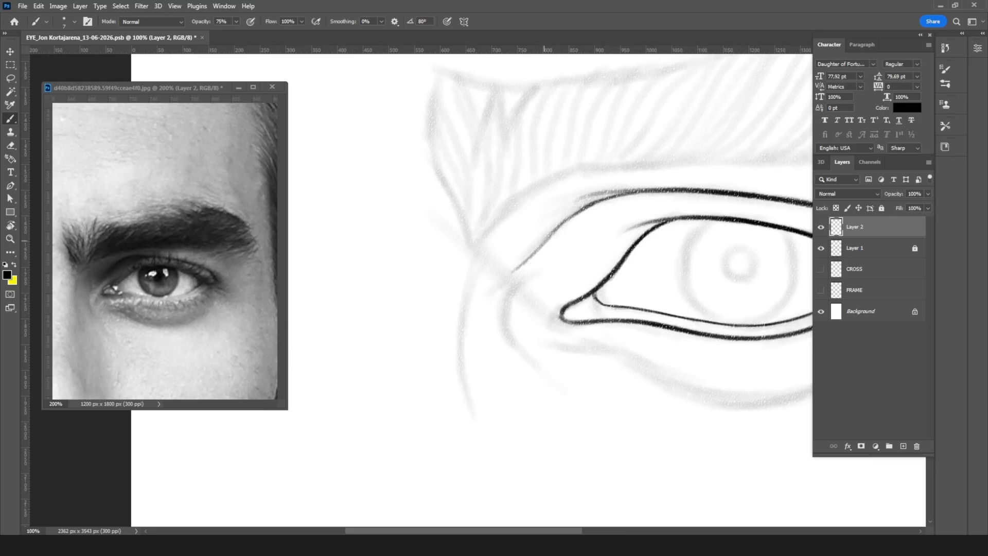
drag(589, 205, 566, 223)
Step: Rotate the canvas to about -118°, zoom to 200% and refine the crease's inner slope with a finer brush
key(r)
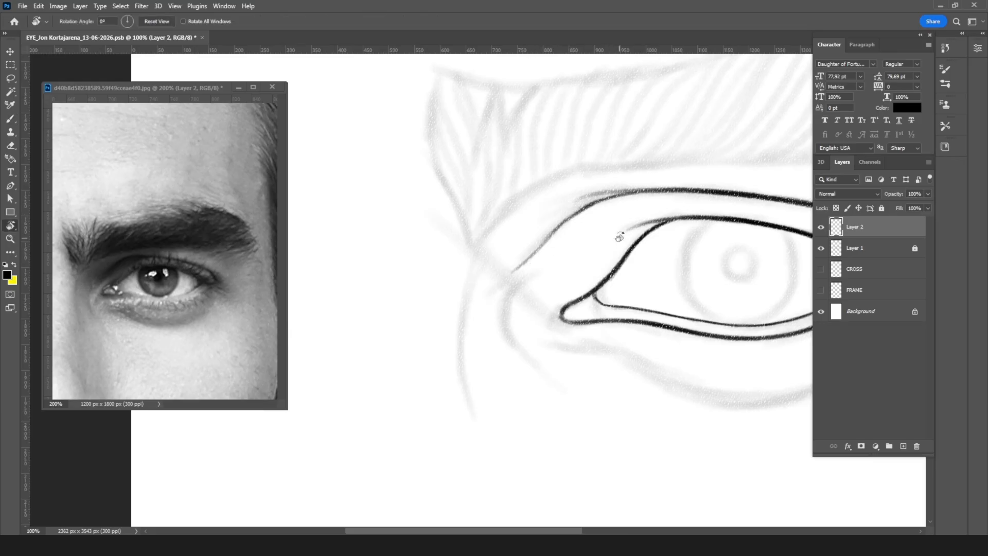
drag(699, 178, 482, 288)
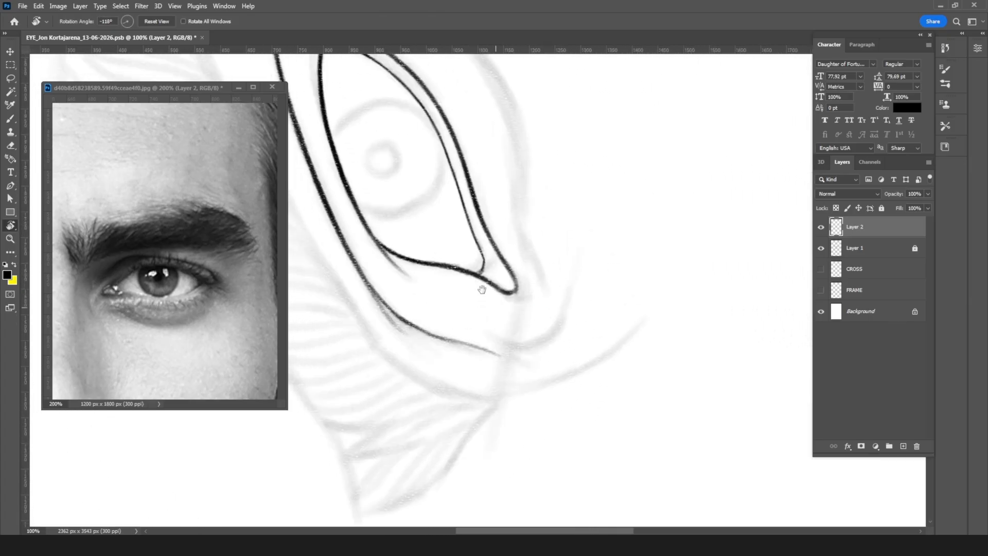
key(ctrl+plus)
key(b)
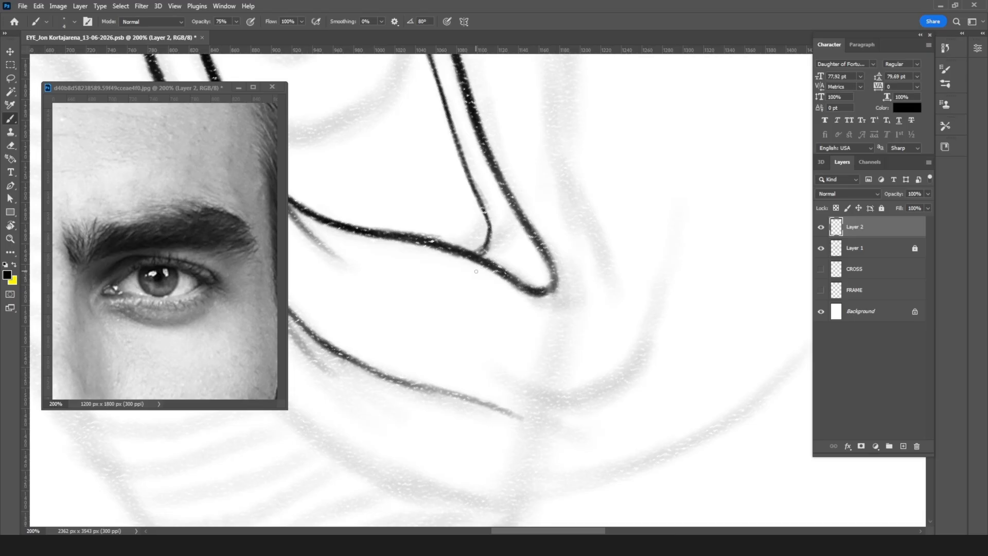
drag(562, 268, 652, 225)
drag(339, 222, 383, 283)
mouse_move(356, 248)
mouse_down()
mouse_move(430, 311)
mouse_move(518, 342)
mouse_up()
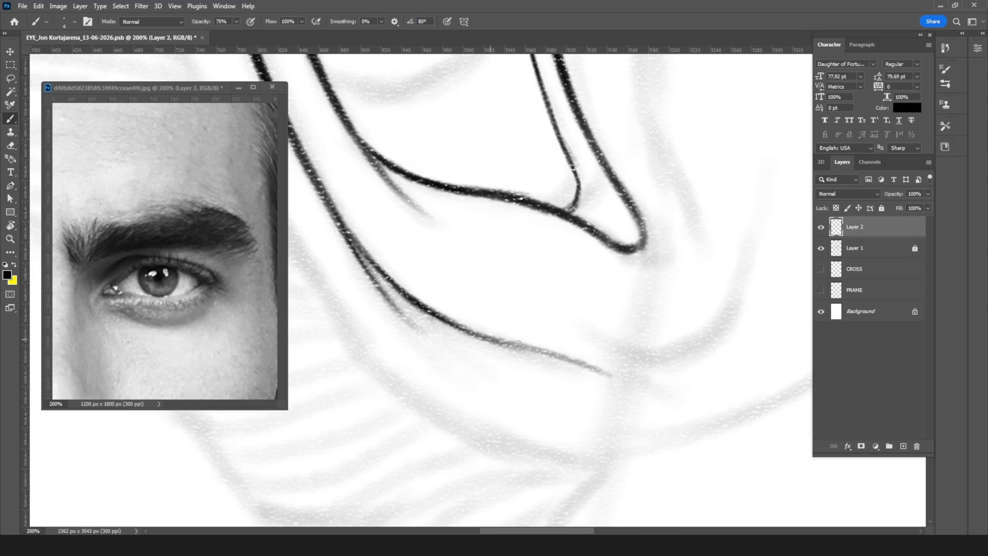
drag(471, 334, 599, 372)
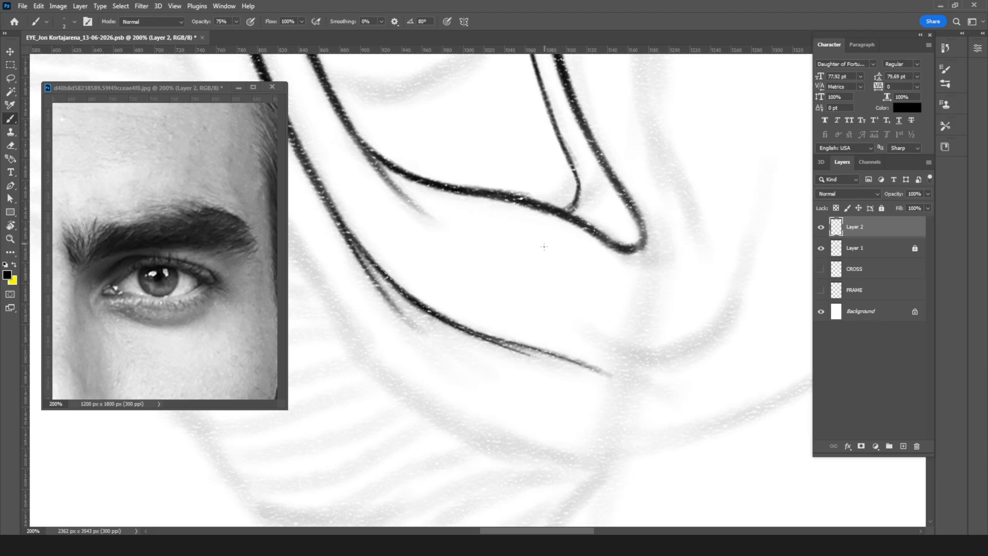
Step: Return to an upright view at 100% and ink the curved fold around the inner side of the tear duct
key(r)
mouse_move(622, 221)
mouse_down()
mouse_move(428, 346)
mouse_move(489, 325)
mouse_move(470, 326)
mouse_up()
key(ctrl+minus)
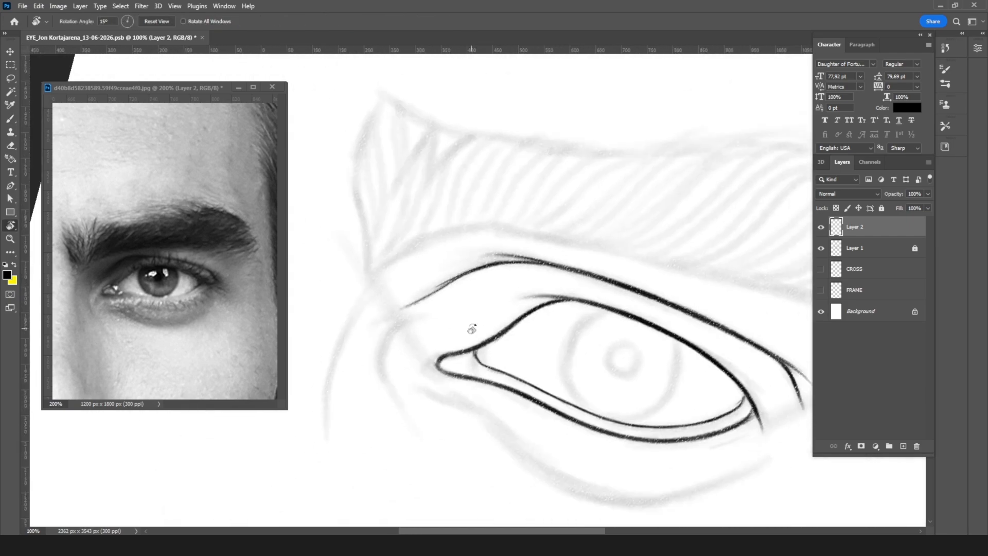
mouse_move(620, 243)
mouse_down()
mouse_move(640, 237)
mouse_move(631, 223)
mouse_move(568, 252)
mouse_move(547, 205)
mouse_up()
key(b)
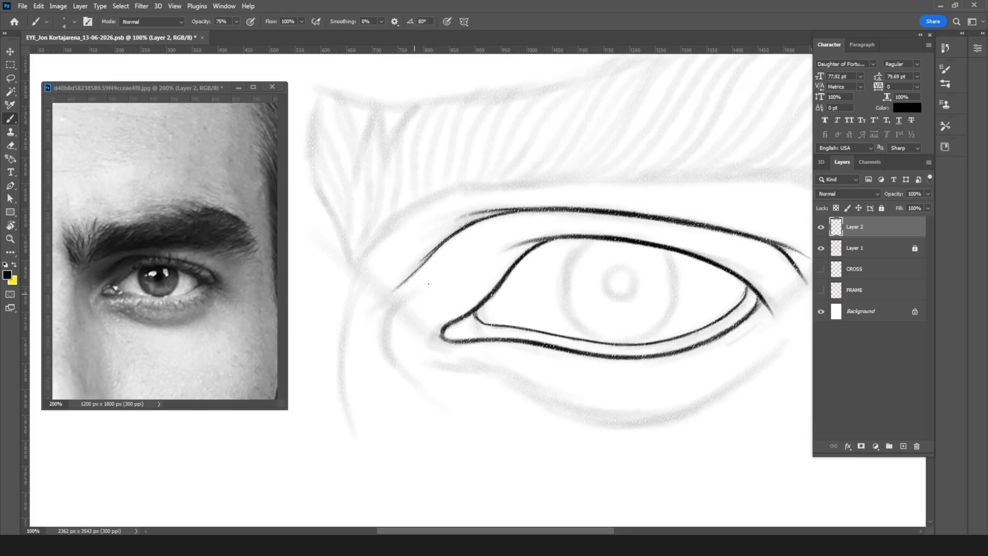
drag(431, 276, 399, 303)
mouse_move(399, 300)
mouse_down()
mouse_move(386, 339)
mouse_move(385, 314)
mouse_move(390, 361)
mouse_move(389, 340)
mouse_up()
mouse_move(397, 304)
mouse_down()
mouse_move(391, 311)
mouse_move(437, 263)
mouse_up()
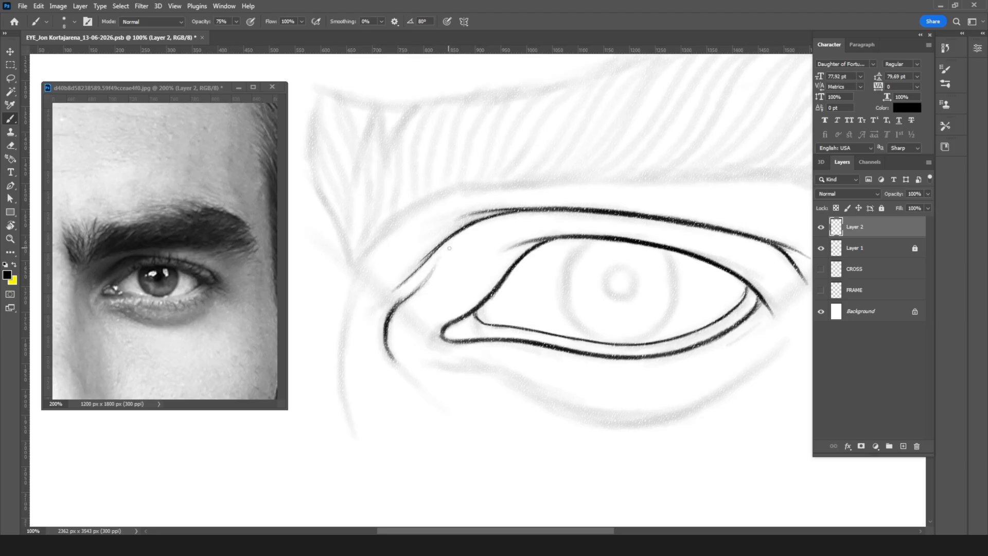
mouse_move(474, 232)
mouse_down()
mouse_move(427, 287)
mouse_move(463, 244)
mouse_move(398, 302)
mouse_up()
Step: Lasso the inner fold line and move it about 29 px toward the eye and 7 px down
key(l)
mouse_move(493, 227)
mouse_down()
mouse_move(371, 330)
mouse_move(372, 378)
mouse_move(395, 400)
mouse_move(420, 388)
mouse_move(426, 397)
mouse_move(425, 333)
mouse_move(474, 269)
mouse_up()
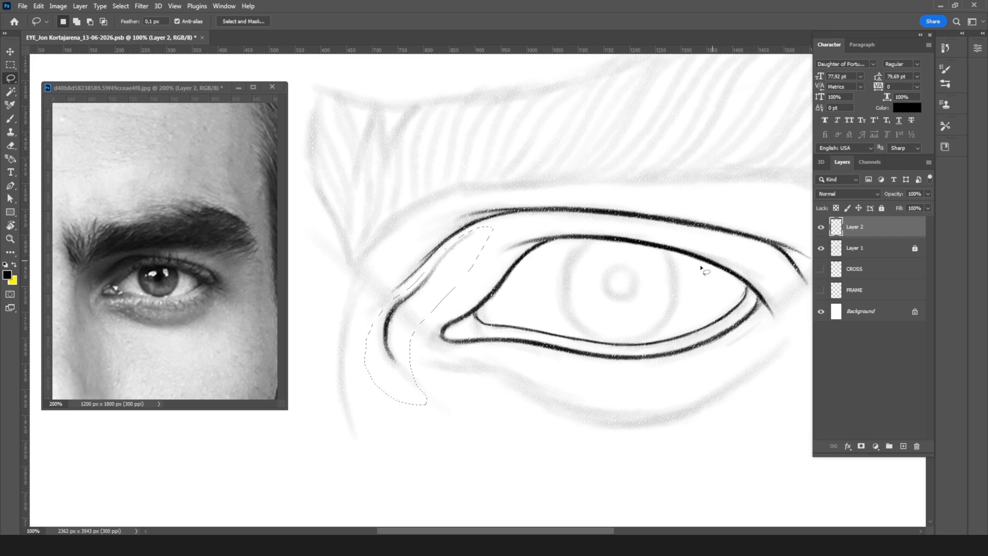
key(v)
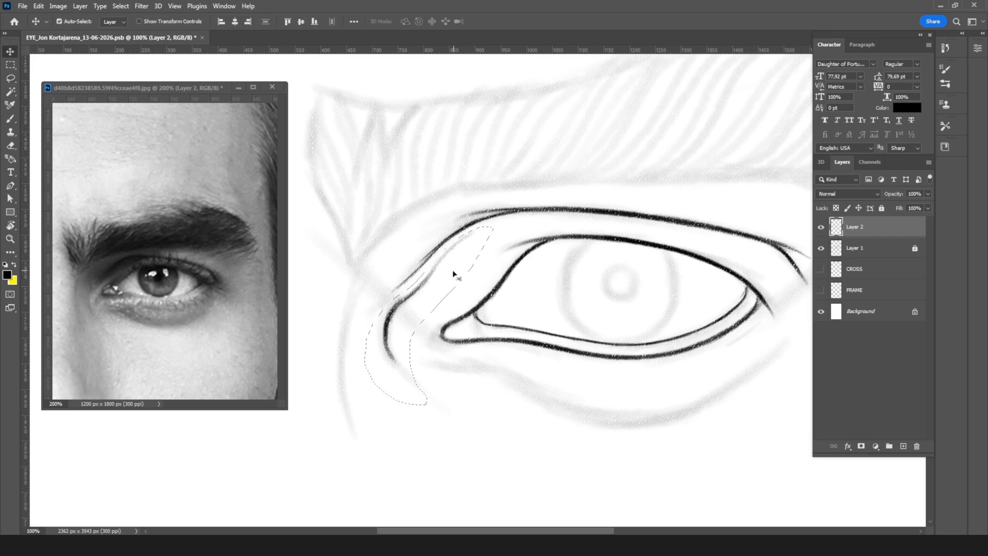
drag(415, 292, 430, 296)
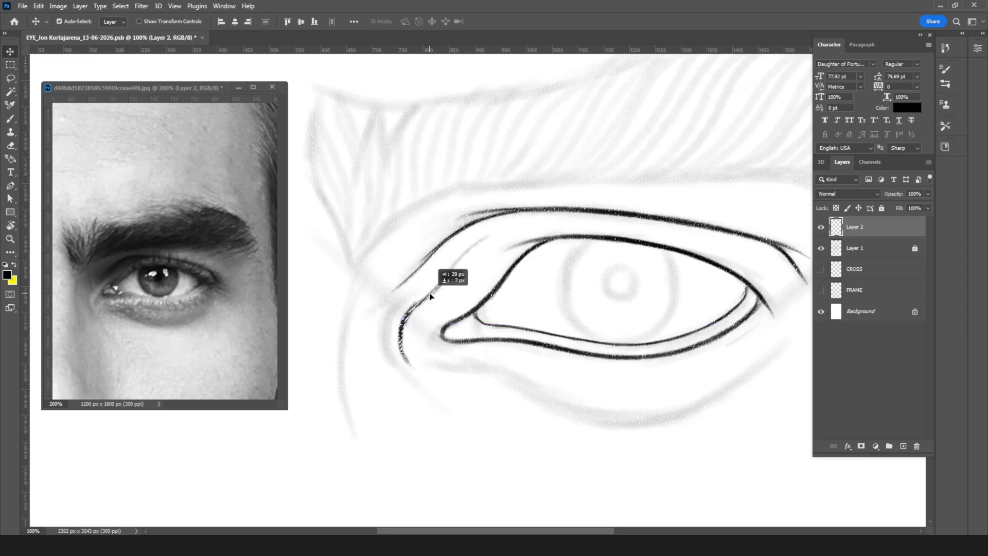
drag(430, 296, 431, 295)
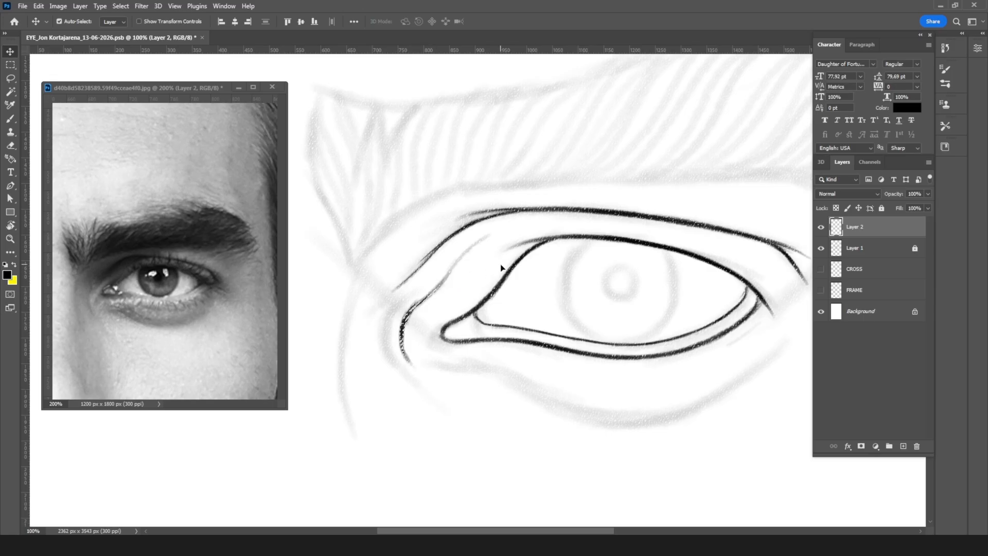
Step: Lasso the inked upper crease line on Layer 2 and narrow it to about 91.7% width around its centre
key(l)
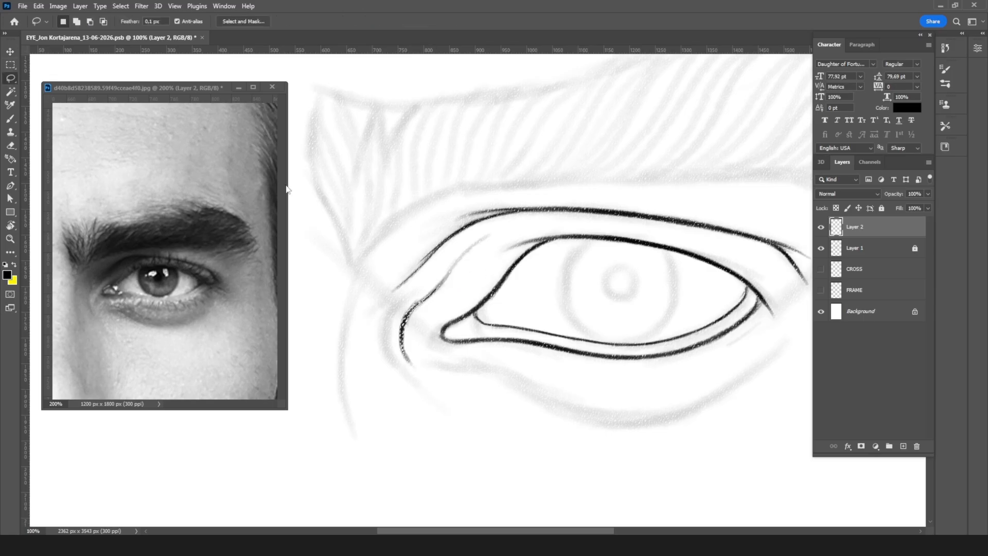
scroll(335, 235, right, 3)
mouse_move(746, 217)
mouse_down()
mouse_move(711, 277)
mouse_move(609, 232)
mouse_move(477, 216)
mouse_move(426, 227)
mouse_move(329, 298)
mouse_up()
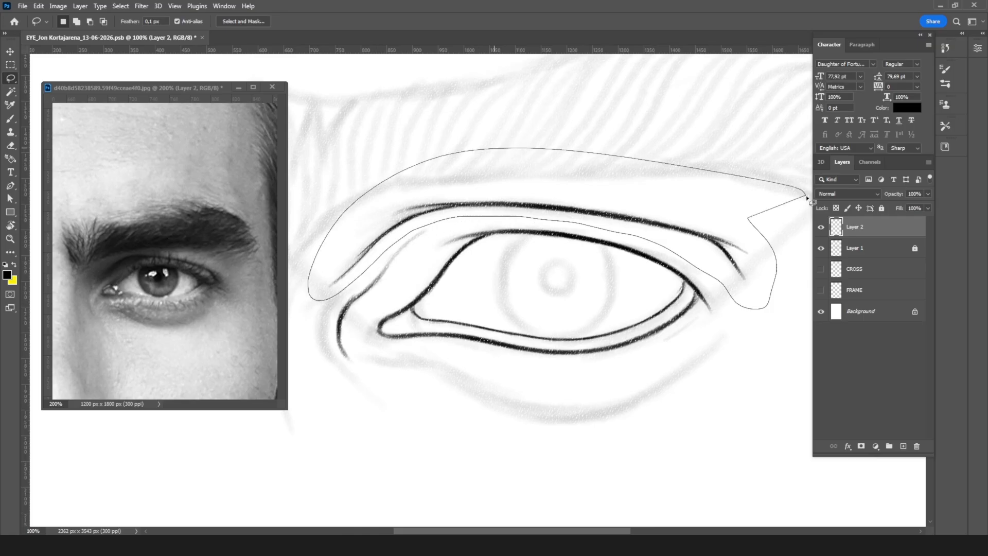
key(v)
key(ctrl+t)
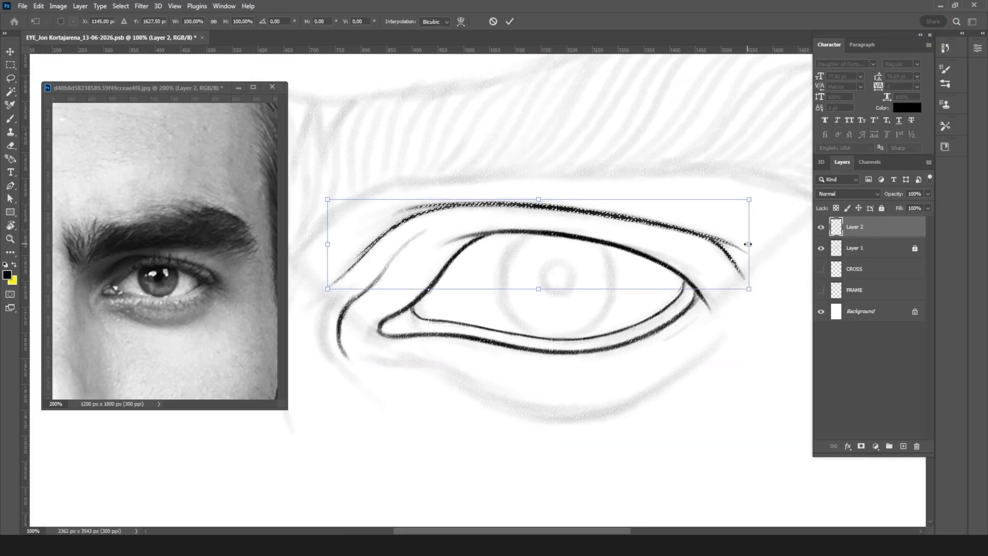
drag(749, 244, 730, 257)
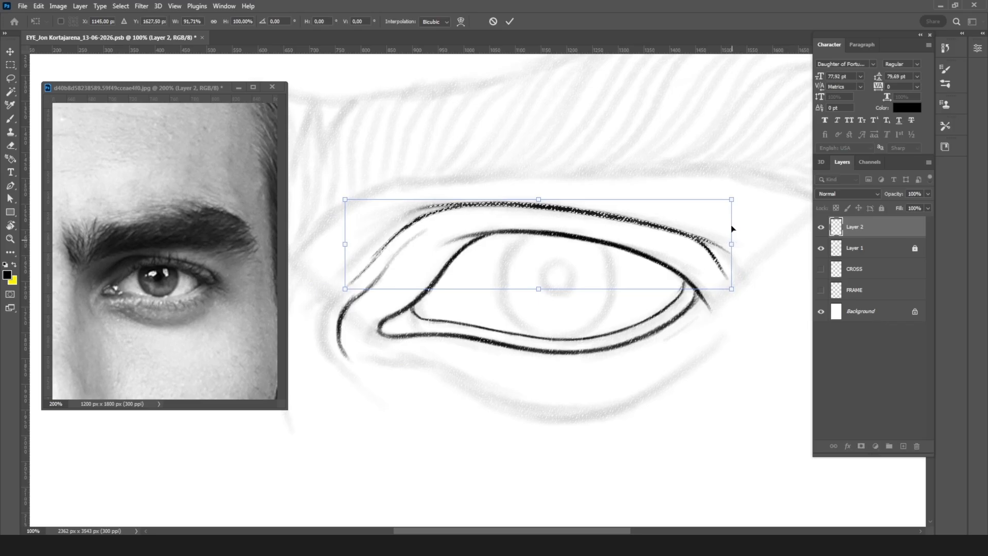
key(Return)
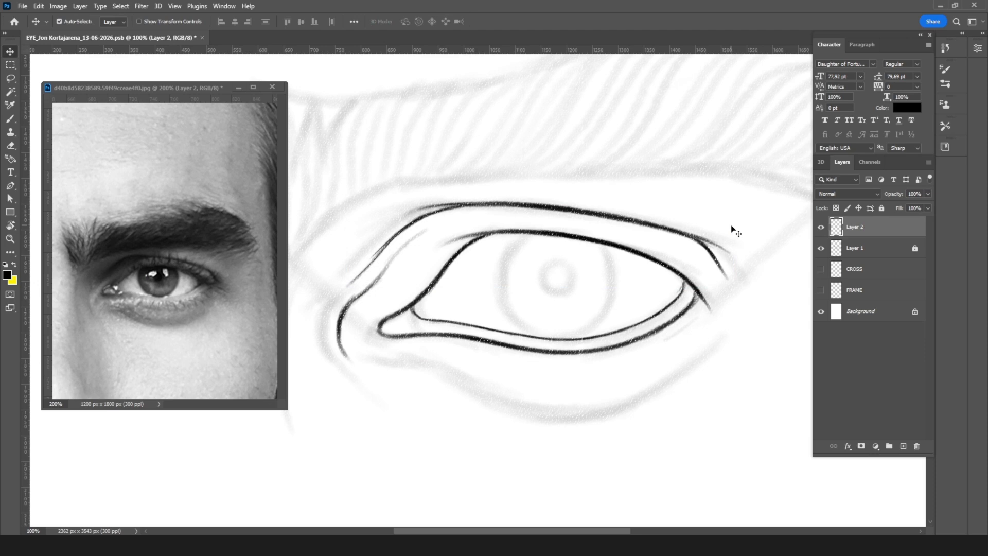
Step: Unlock Layer 1, lasso the faded eye sketch below the eyebrow and narrow it to about 92.7% width
key(ctrl+minus)
key(ctrl+minus)
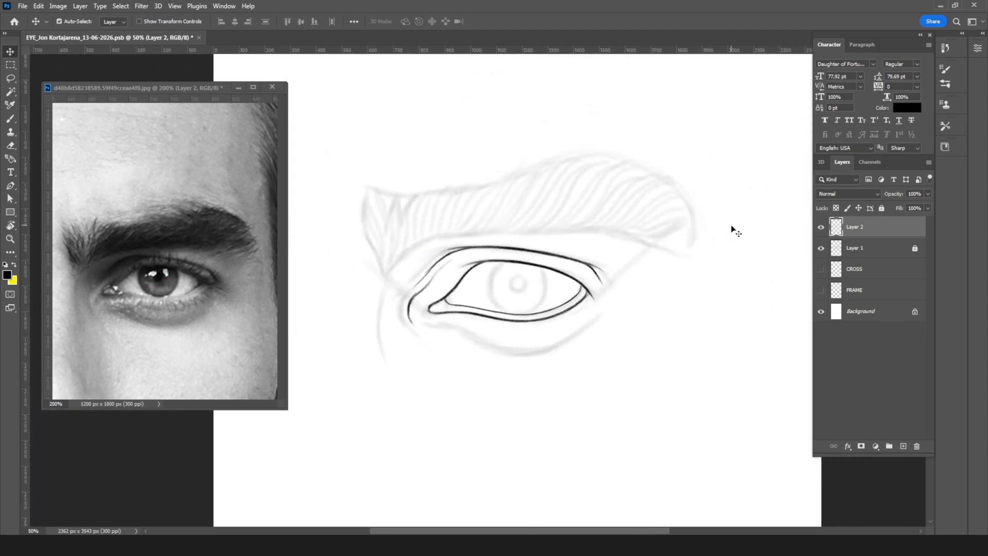
key(ctrl+plus)
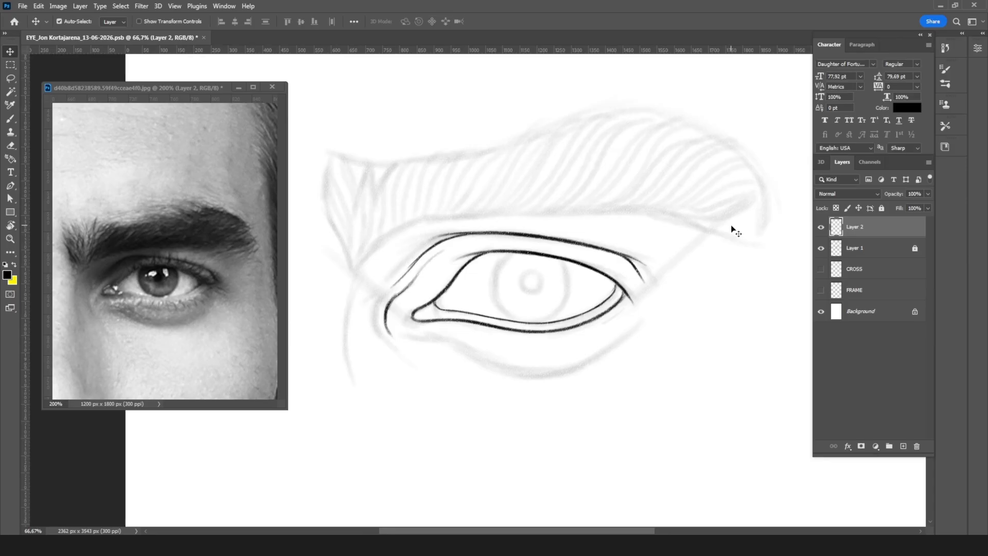
key(l)
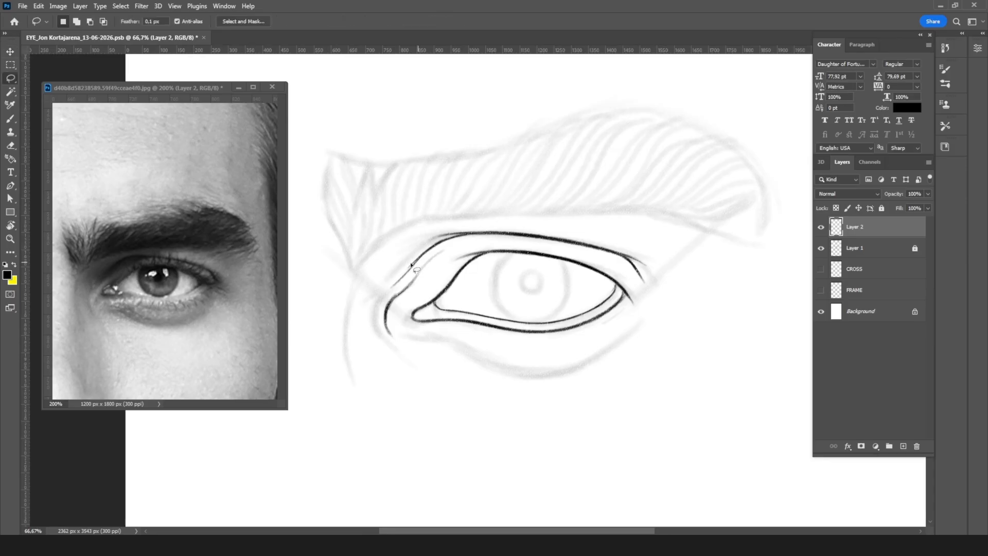
mouse_move(397, 245)
mouse_down()
mouse_move(379, 254)
mouse_move(361, 293)
mouse_move(379, 376)
mouse_move(526, 399)
mouse_move(658, 383)
mouse_move(727, 295)
mouse_move(731, 268)
mouse_move(718, 248)
mouse_move(682, 227)
mouse_move(518, 220)
mouse_move(397, 244)
mouse_up()
click(858, 246)
click(882, 208)
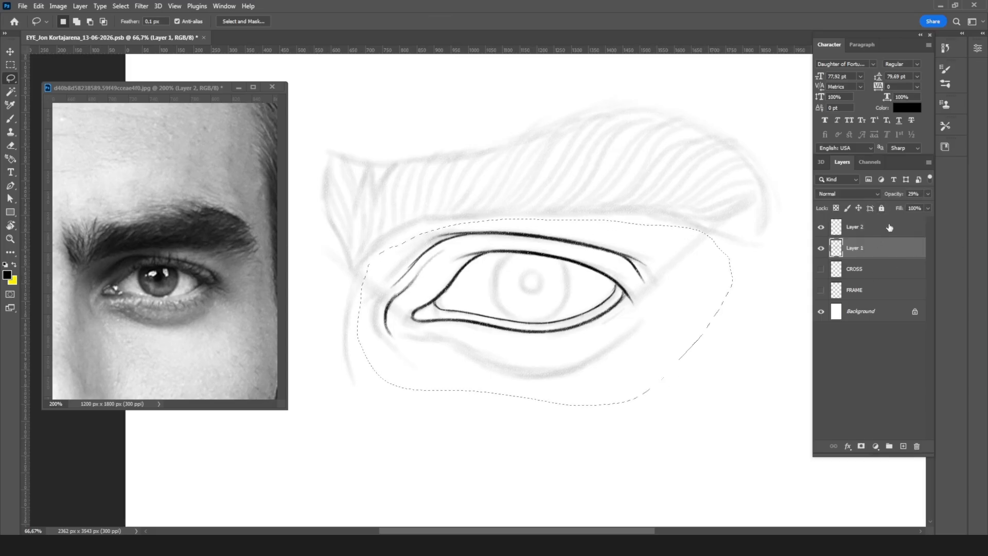
key(v)
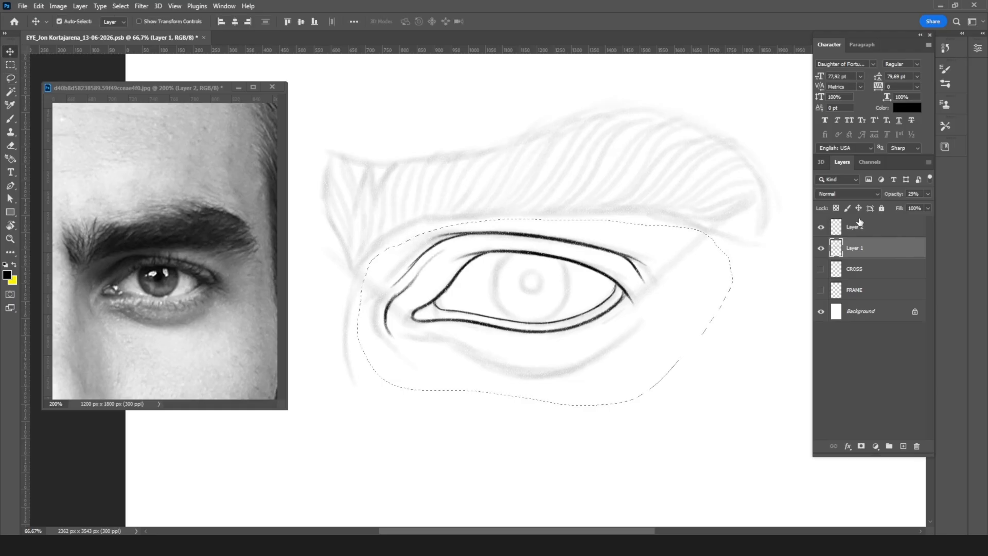
key(ctrl+t)
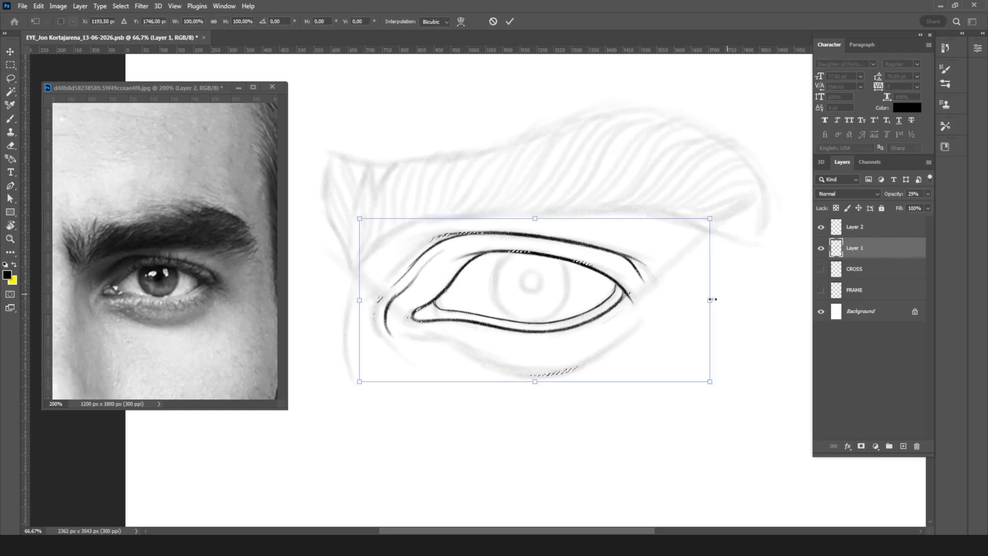
drag(710, 301, 699, 305)
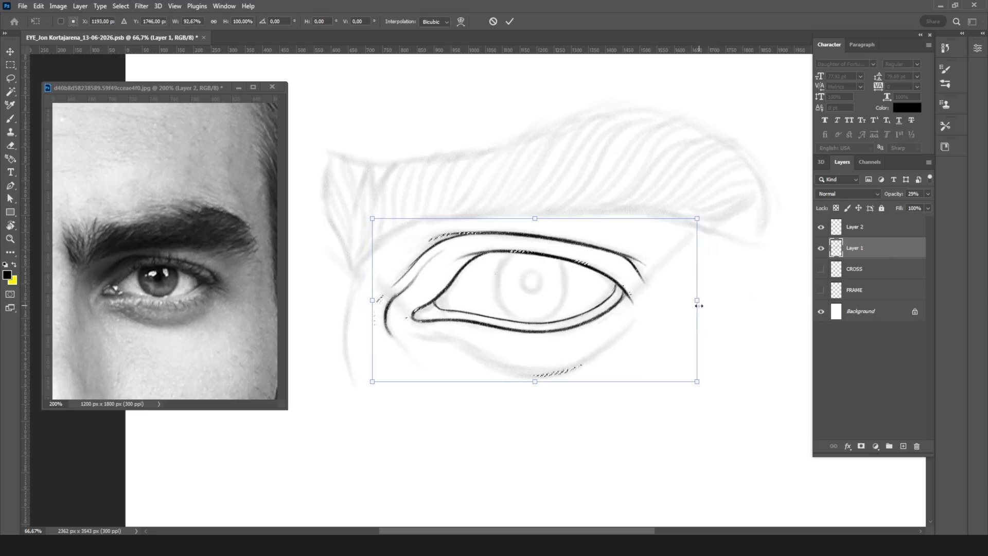
key(Return)
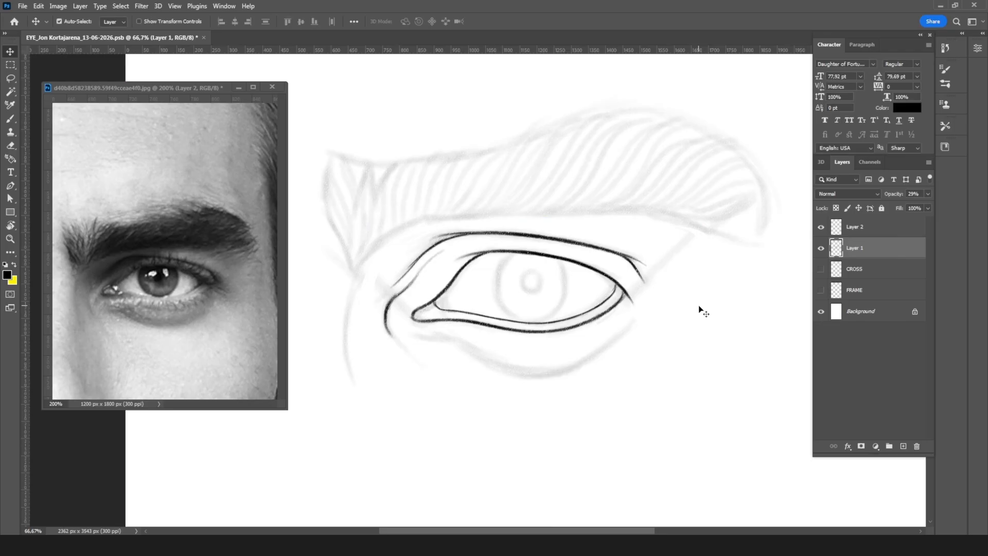
key(l)
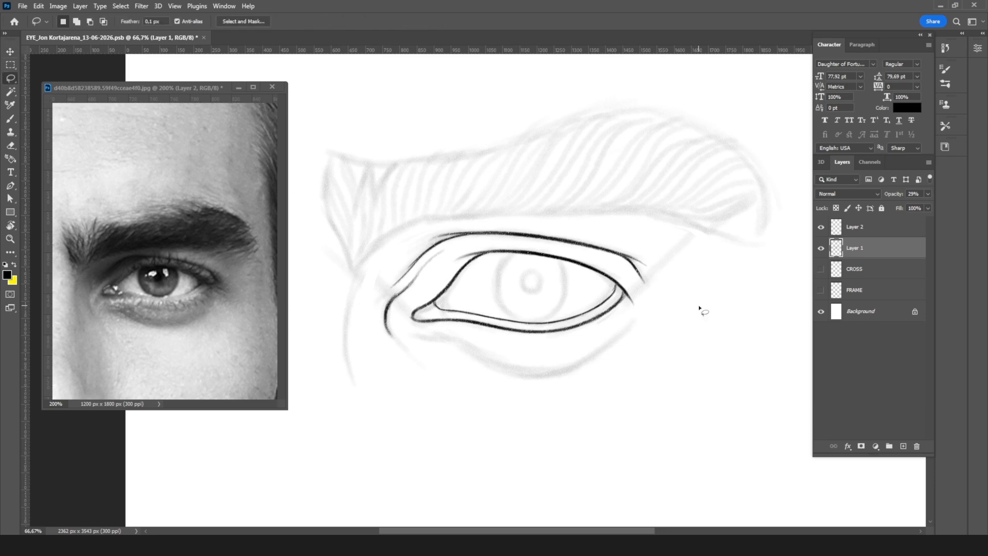
mouse_move(403, 246)
mouse_down()
mouse_move(372, 275)
mouse_move(361, 422)
mouse_move(303, 211)
mouse_move(340, 98)
mouse_move(740, 92)
mouse_move(799, 203)
mouse_move(789, 276)
mouse_move(720, 312)
mouse_move(687, 301)
mouse_move(628, 243)
mouse_move(569, 226)
mouse_move(461, 218)
mouse_move(406, 246)
mouse_up()
mouse_move(424, 204)
mouse_down()
mouse_move(497, 234)
mouse_move(530, 193)
mouse_up()
key(v)
key(ctrl+d)
Step: Narrow the whole faded sketch on Layer 1, eyebrow included, to about 96% width
key(ctrl+t)
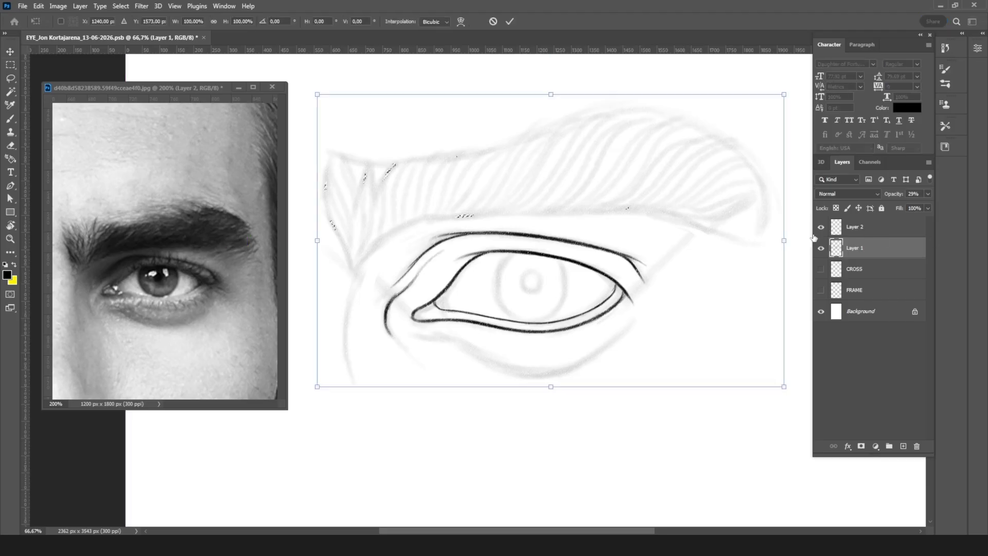
drag(788, 241, 778, 244)
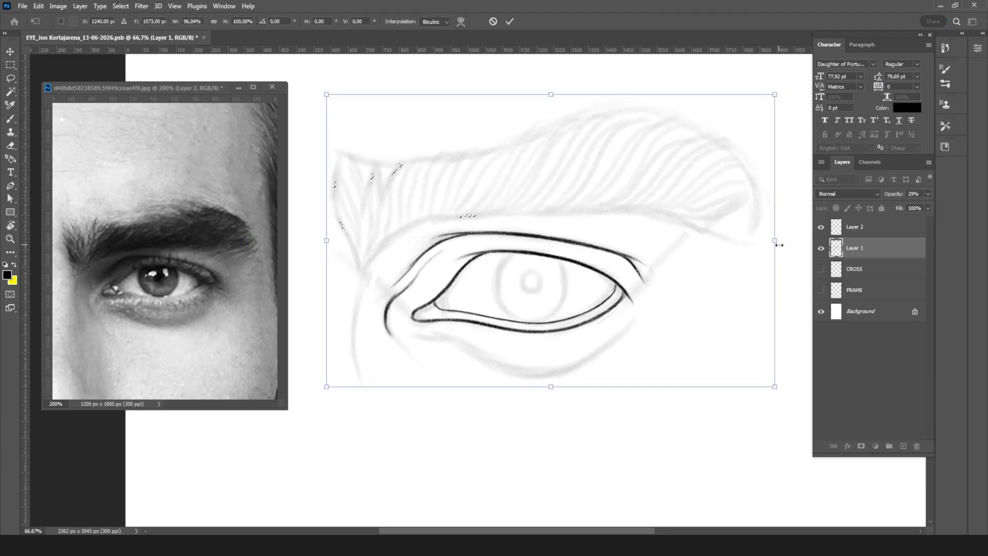
key(Return)
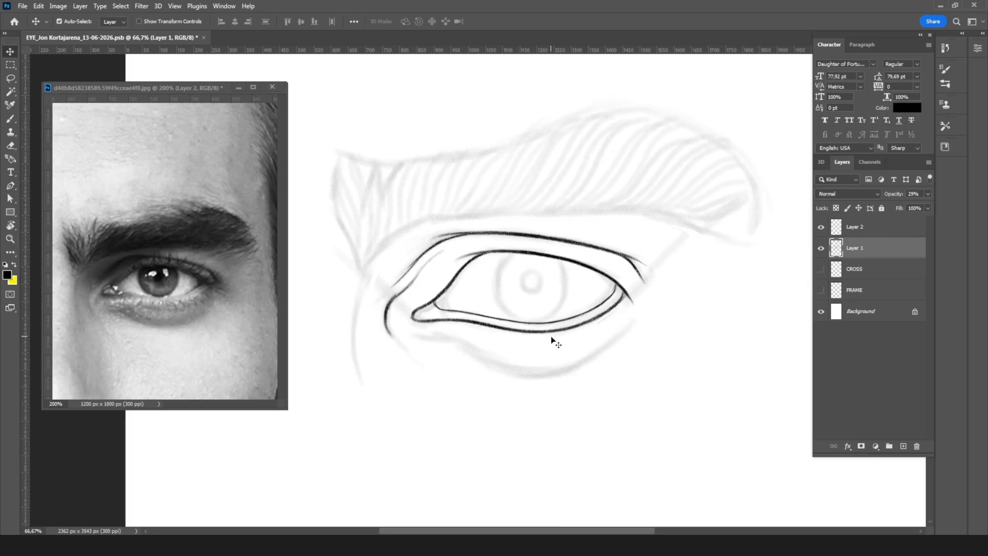
Step: On Layer 2, ink the under-eye fold from below the tear duct along the faded lower curve
key(ctrl+plus)
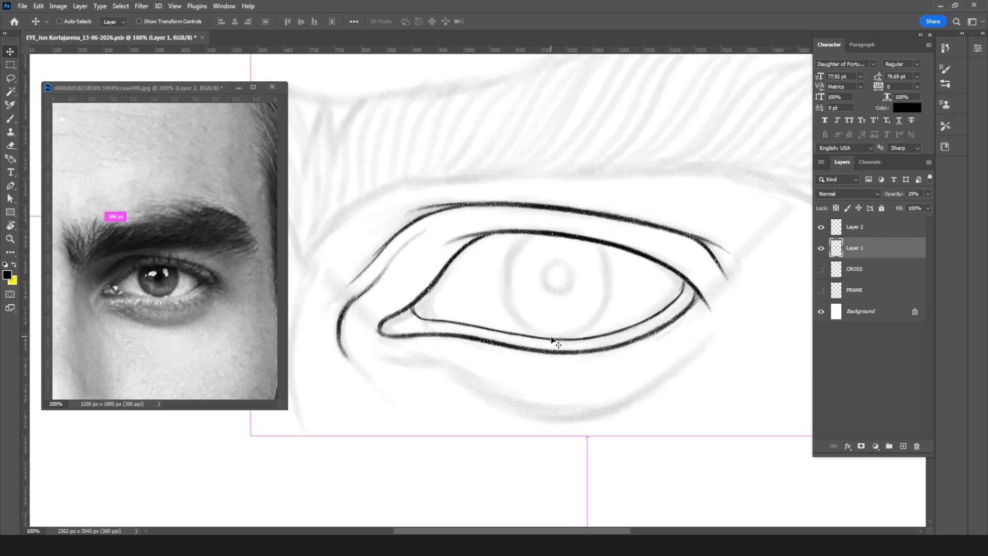
key(b)
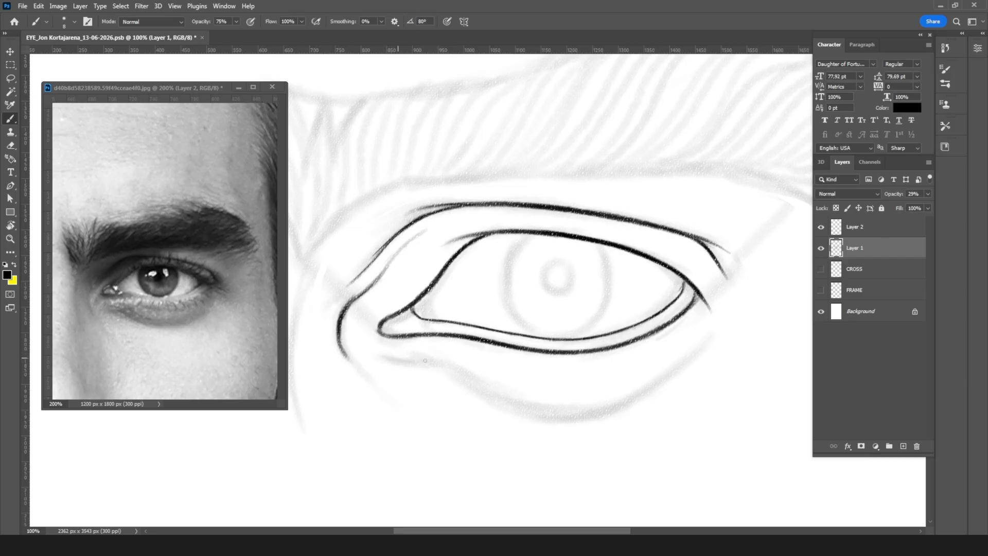
key(alt+bracketright)
mouse_move(391, 358)
mouse_down()
mouse_move(436, 355)
mouse_move(396, 352)
mouse_move(462, 381)
mouse_up()
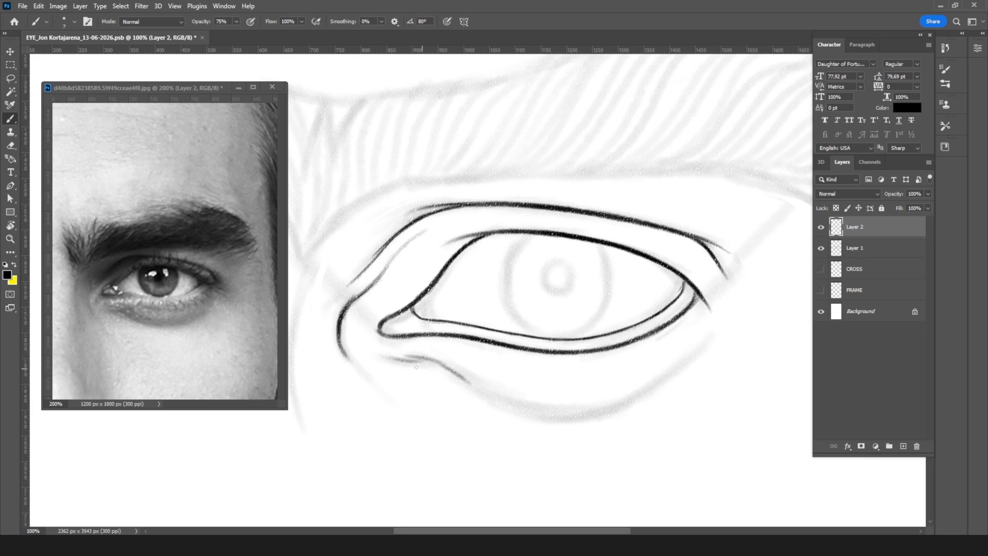
mouse_move(395, 359)
mouse_down()
mouse_move(443, 363)
mouse_move(430, 360)
mouse_move(533, 414)
mouse_up()
mouse_move(476, 391)
mouse_down()
mouse_move(571, 418)
mouse_move(631, 400)
mouse_up()
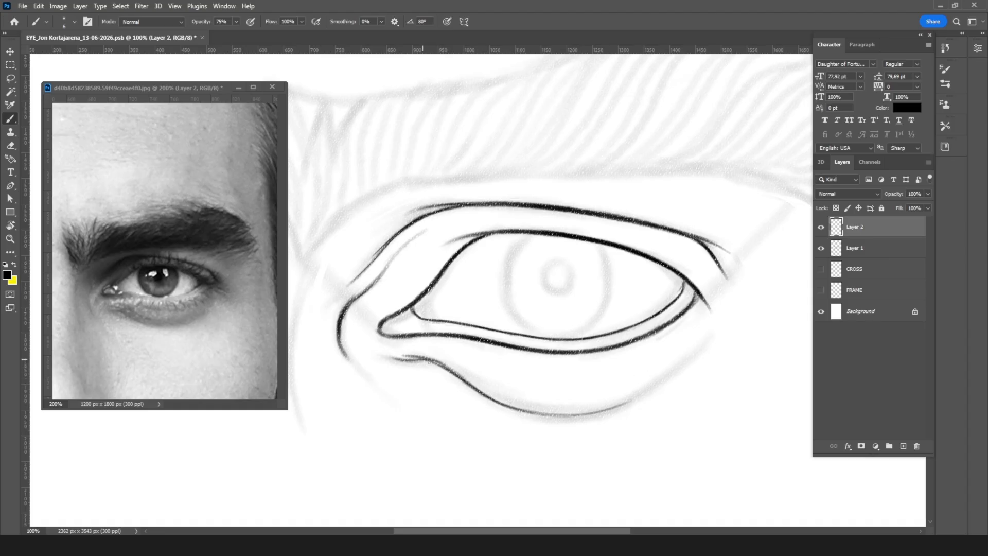
Step: Thicken the inner half of the under-eye fold line with a larger brush and overlapping strokes
drag(408, 354, 468, 383)
drag(438, 364, 488, 397)
mouse_move(461, 381)
mouse_down()
mouse_move(523, 413)
mouse_move(561, 415)
mouse_up()
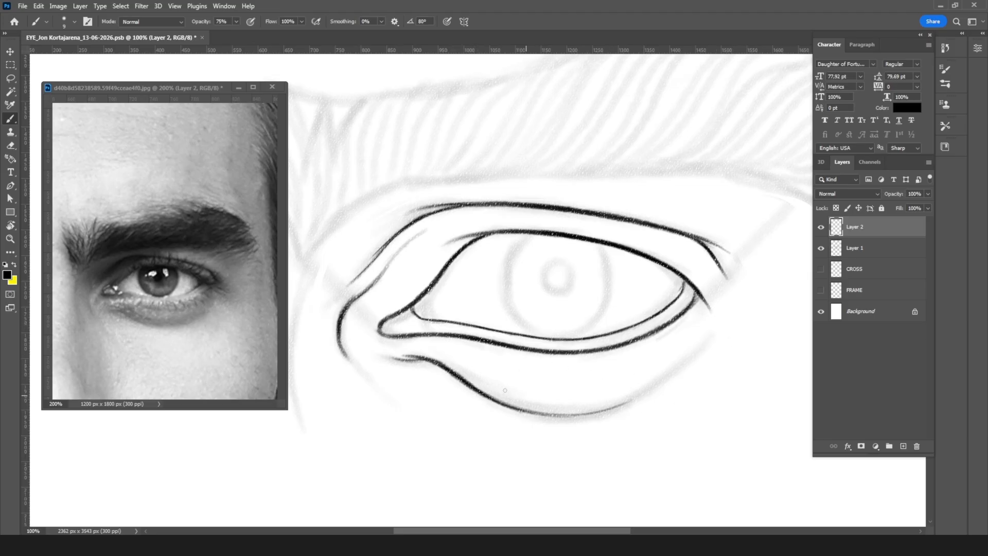
Step: Try a second, shallower stroke above the lowest part of the under-eye fold and compare it at different zoom levels
drag(484, 388, 572, 399)
mouse_move(500, 395)
mouse_down()
mouse_move(549, 409)
mouse_move(494, 392)
mouse_move(587, 407)
mouse_up()
key(ctrl+minus)
key(ctrl+minus)
key(ctrl+minus)
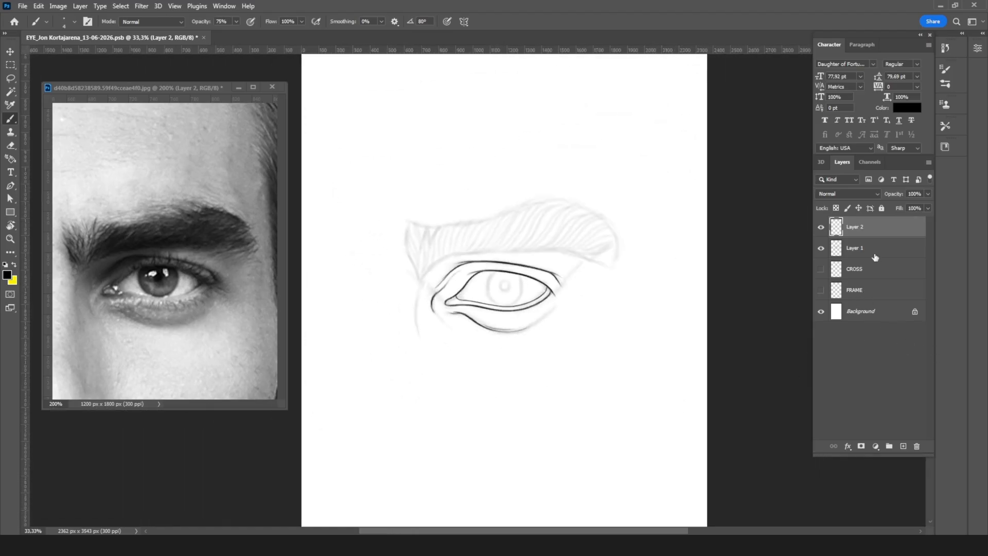
key(ctrl+plus)
key(ctrl+plus)
key(ctrl+plus)
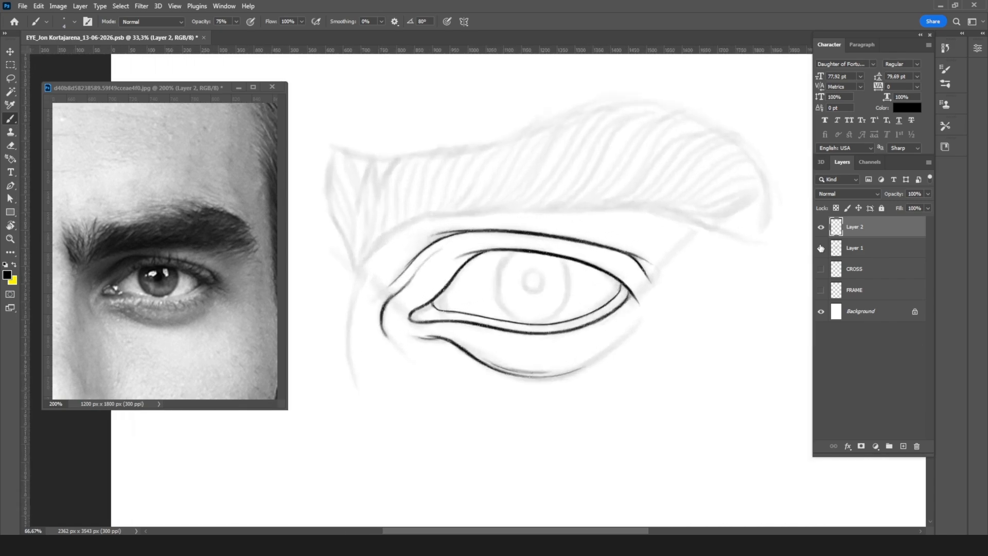
Step: Erase the outer half of the under-eye fold line together with its shallower second stroke
key(e)
mouse_move(479, 377)
mouse_down()
mouse_move(585, 402)
mouse_move(552, 403)
mouse_up()
drag(633, 392, 564, 412)
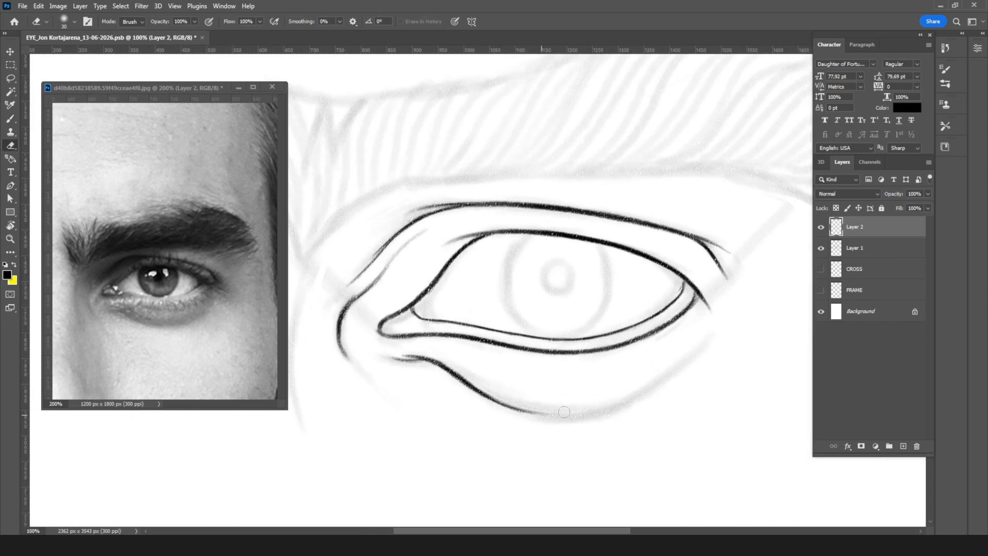
Step: Lower the opacity of the sketch on Layer 1 to 15%
click(875, 248)
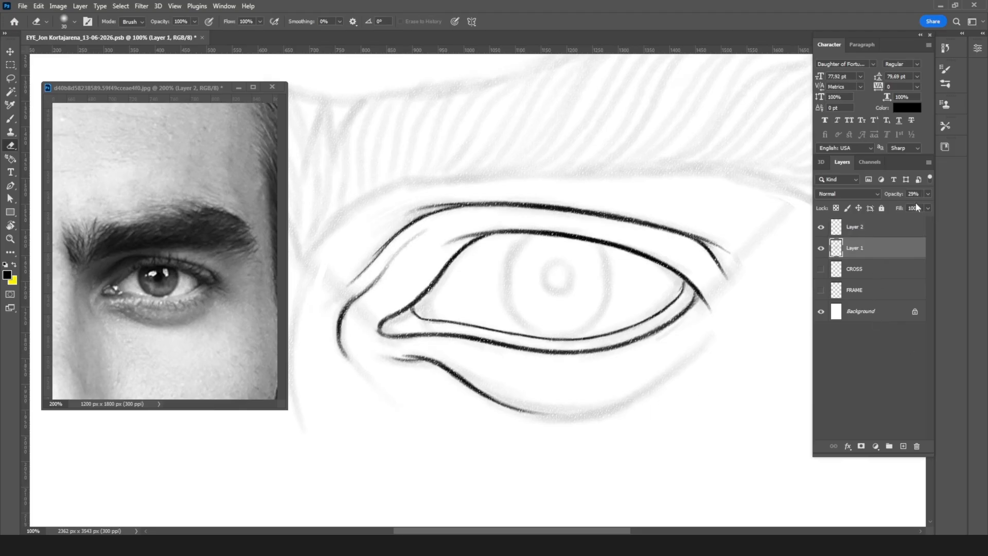
click(914, 194)
text(15)
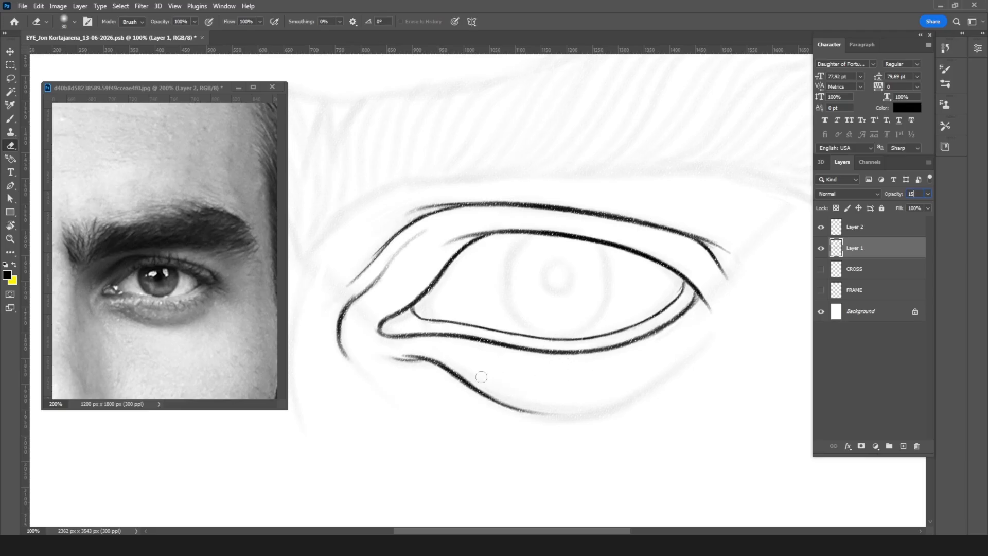
Step: On Layer 2, ink a shallower outer curve continuing the under-eye fold with thin strokes
click(877, 229)
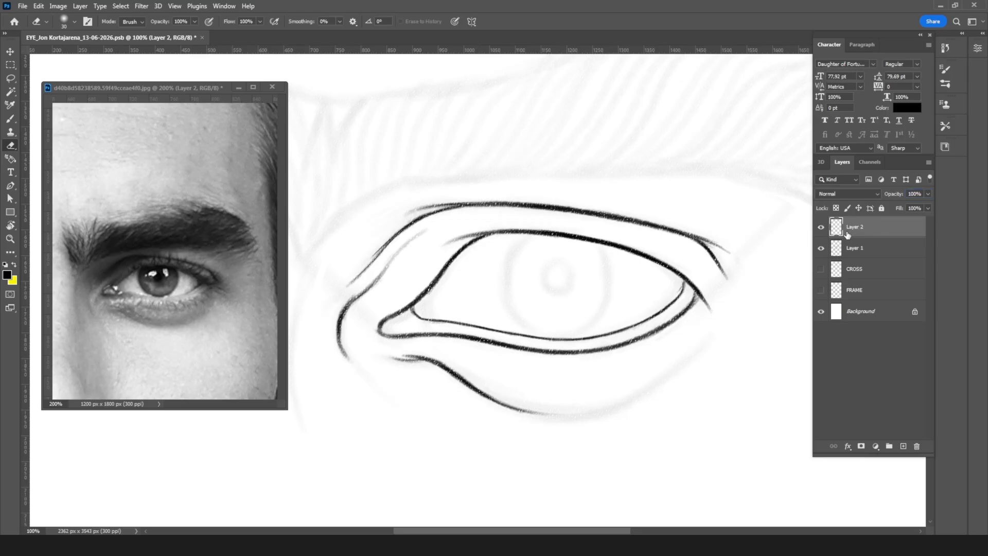
key(b)
drag(441, 365, 516, 404)
mouse_move(465, 381)
mouse_down()
mouse_move(554, 410)
mouse_move(545, 405)
mouse_move(594, 408)
mouse_up()
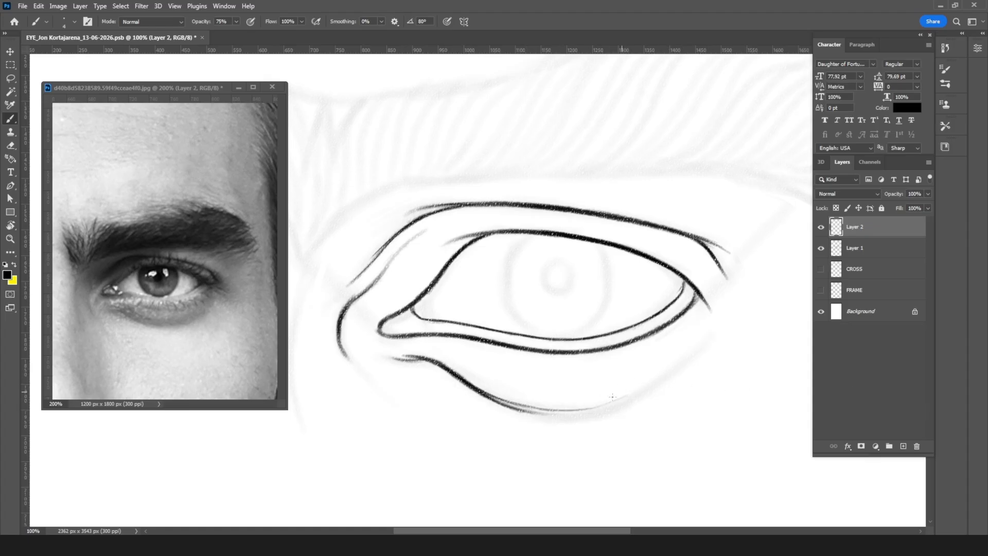
drag(577, 410, 620, 397)
Step: Strengthen the under-eye fold's outer curve with a larger brush and extend it further toward the outer eye corner
key(ctrl+minus)
key(ctrl+minus)
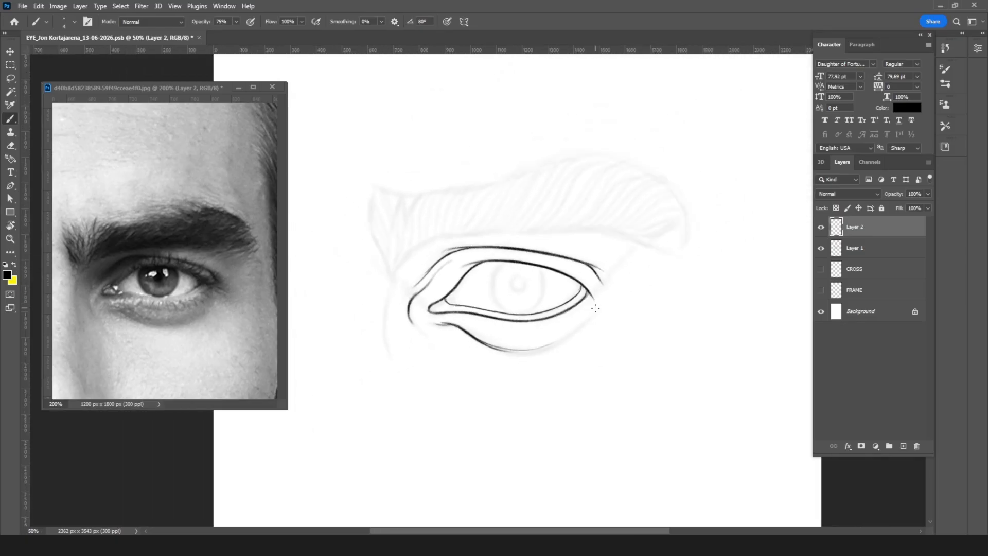
key(ctrl+plus)
key(ctrl+plus)
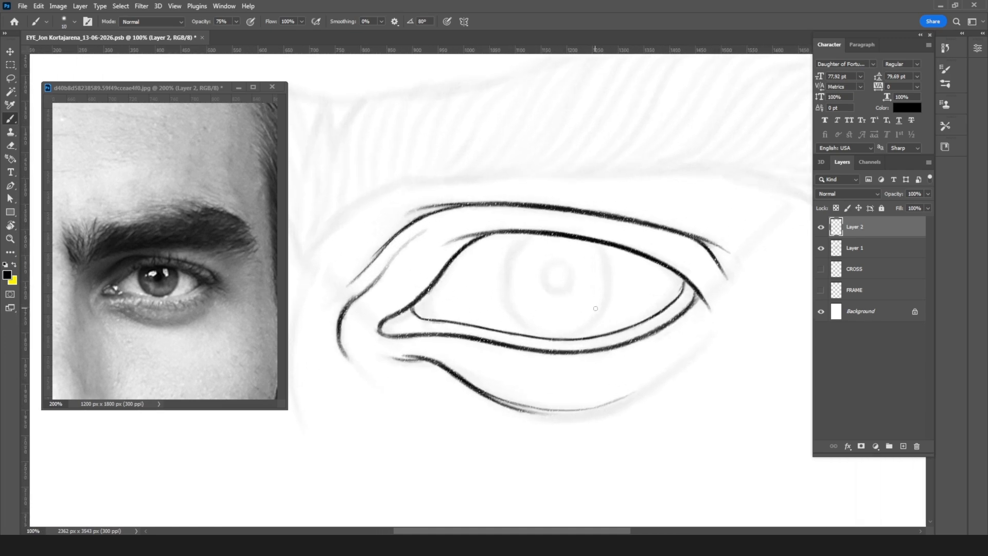
mouse_move(483, 391)
mouse_down()
mouse_move(550, 411)
mouse_move(591, 409)
mouse_move(643, 383)
mouse_up()
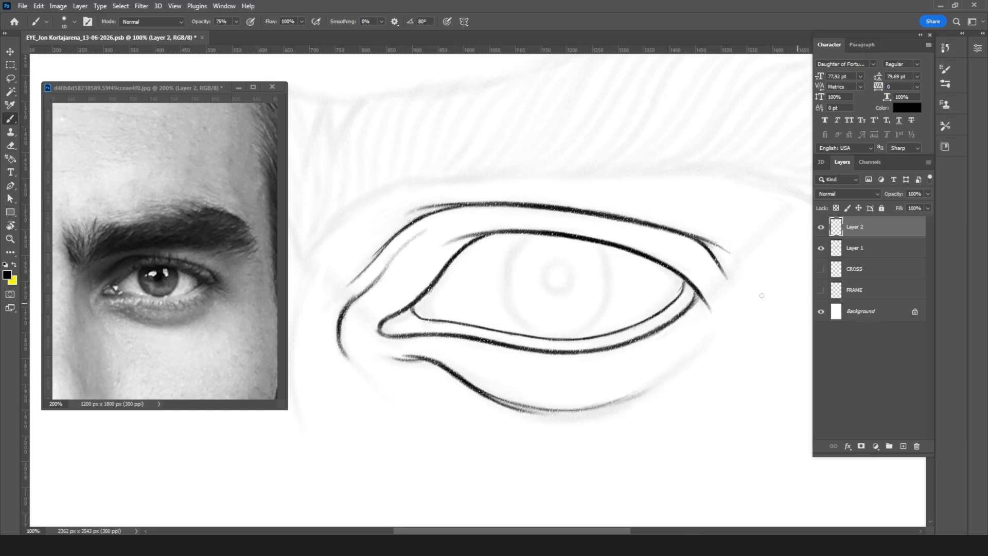
Step: Ink the eyebrow's lower edge with a larger brush, from its inner part to where it bends down toward the tail
key(ctrl+minus)
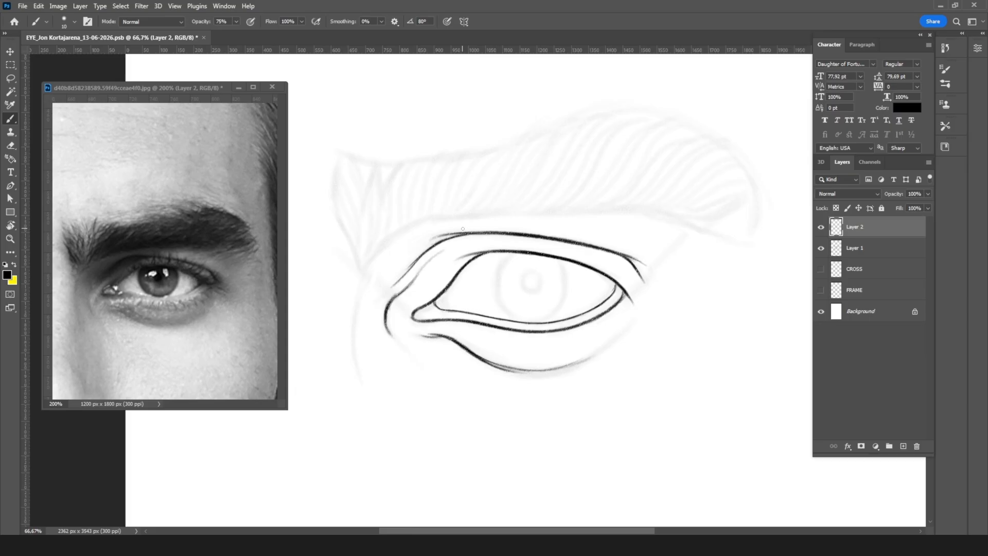
key(bracketright)
key(bracketright)
key(bracketleft)
mouse_move(547, 177)
mouse_down()
mouse_move(496, 286)
mouse_move(549, 284)
mouse_move(544, 276)
mouse_up()
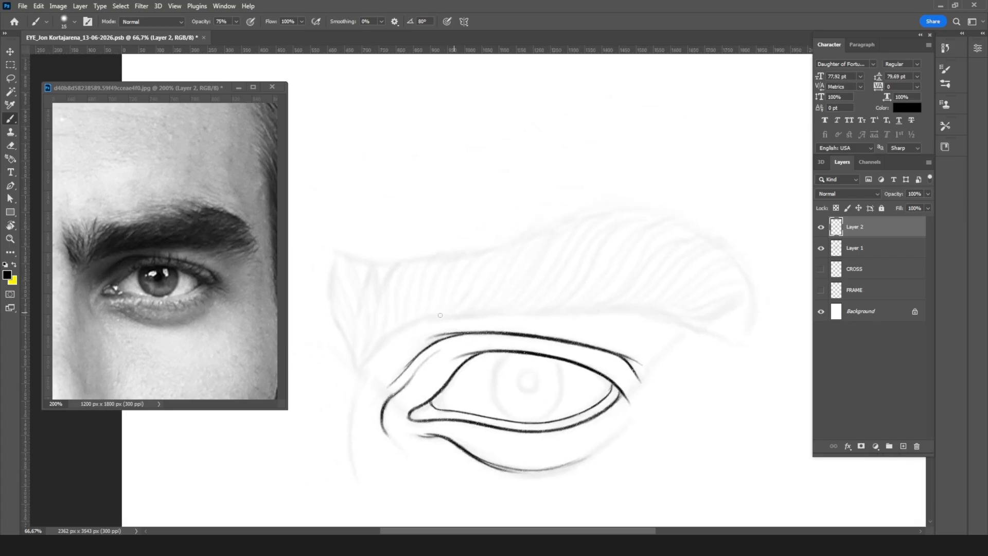
drag(416, 321, 604, 309)
drag(538, 310, 668, 318)
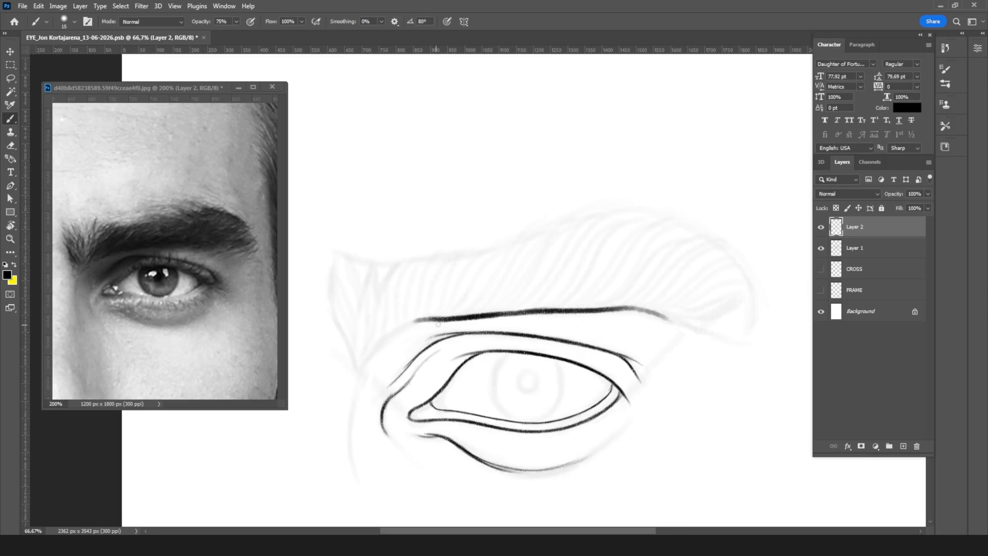
Step: Extend the eyebrow's lower edge toward its inner end, trim its upper contour with the Eraser, and thicken the line toward the tail
mouse_move(390, 335)
mouse_down()
mouse_move(443, 318)
mouse_move(434, 320)
mouse_up()
key(e)
mouse_move(452, 312)
mouse_down()
mouse_move(464, 321)
mouse_move(434, 312)
mouse_move(613, 303)
mouse_up()
key(b)
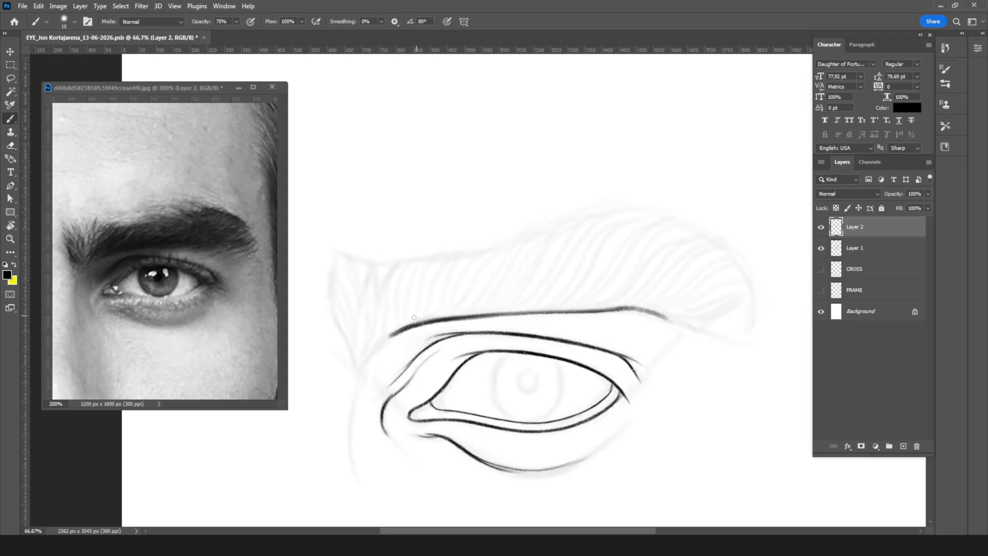
drag(425, 323, 500, 314)
mouse_move(493, 314)
mouse_down()
mouse_move(621, 308)
mouse_move(678, 320)
mouse_up()
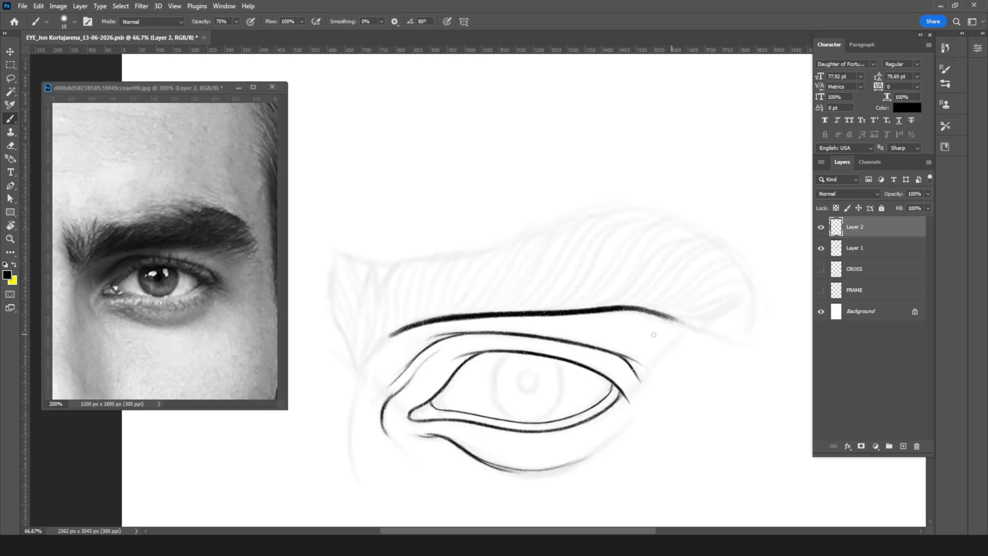
Step: Continue the eyebrow's lower edge with a smaller brush, curving it down to the eyebrow's inner base beside the nose
key(ctrl+plus)
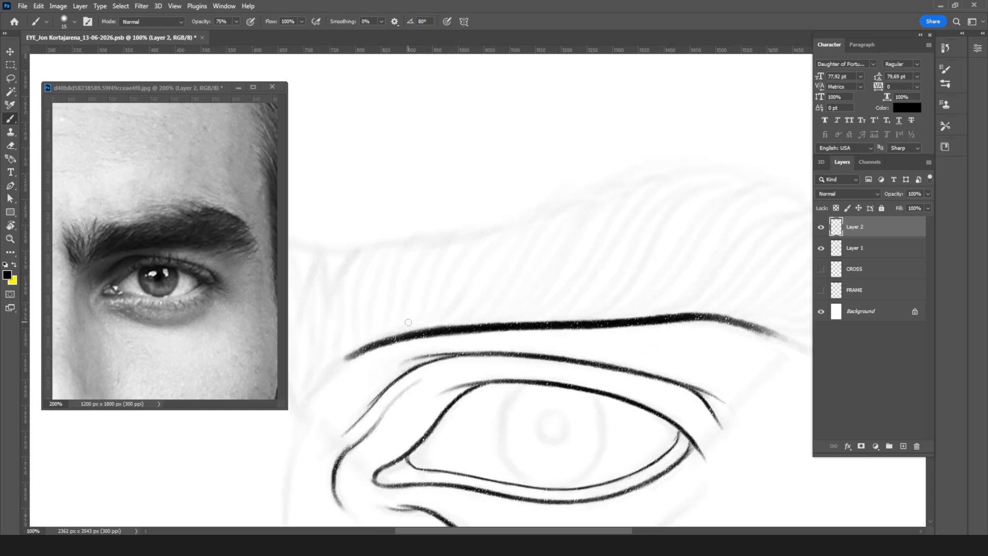
key(bracketleft)
mouse_move(579, 243)
mouse_down()
mouse_move(644, 172)
mouse_move(691, 139)
mouse_up()
drag(464, 253, 413, 304)
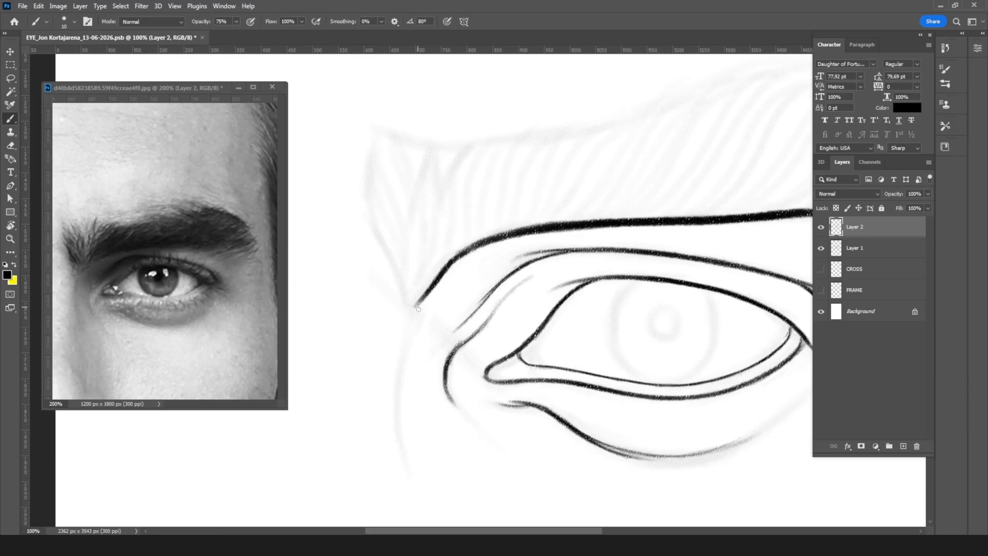
Step: Ink a thin curve from the eyebrow's inner base down along the side of the nose, following the faded sketch
key(bracketleft)
key(bracketleft)
key(bracketleft)
mouse_move(436, 290)
mouse_down()
mouse_move(402, 354)
mouse_move(399, 394)
mouse_up()
key(r)
drag(517, 298, 568, 312)
key(b)
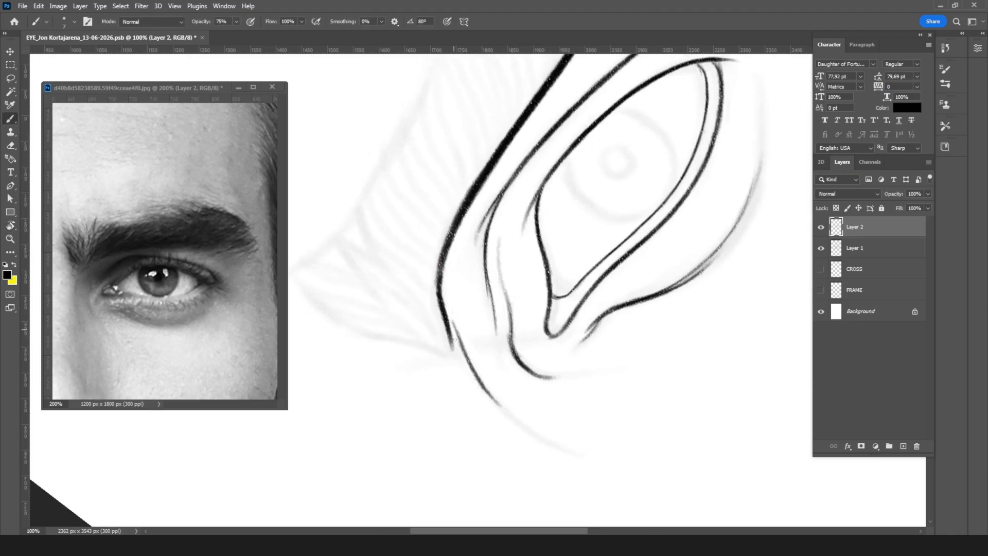
drag(458, 348, 518, 421)
mouse_move(476, 379)
mouse_down()
mouse_move(535, 431)
mouse_move(492, 398)
mouse_move(551, 443)
mouse_up()
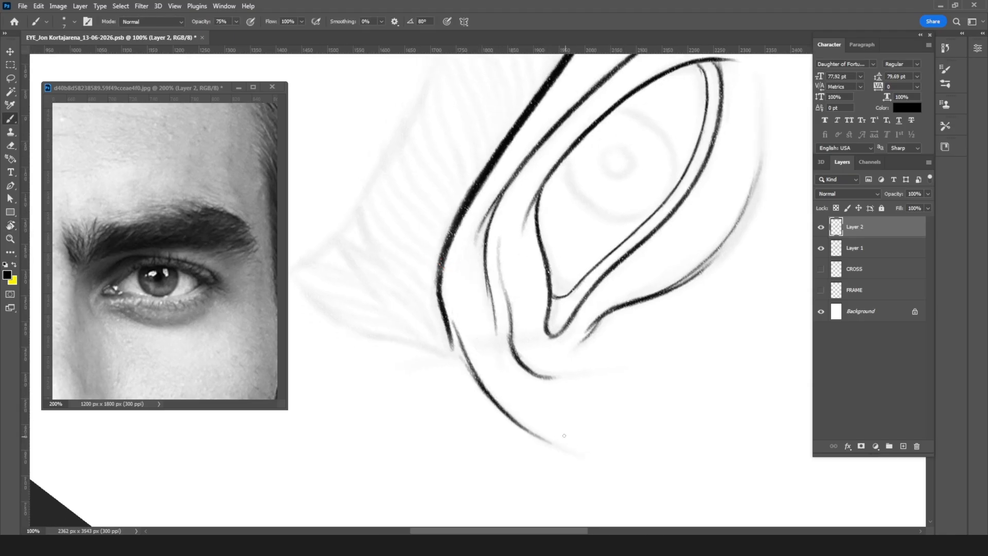
Step: Set the canvas upright again and examine the inked lines as a whole and close up around the inner eye corner
key(r)
drag(679, 211, 587, 358)
drag(656, 323, 501, 288)
mouse_move(665, 282)
mouse_down()
mouse_move(573, 320)
mouse_move(605, 338)
mouse_up()
mouse_move(659, 307)
mouse_down()
mouse_move(595, 332)
mouse_move(706, 389)
mouse_up()
key(ctrl+minus)
key(ctrl+minus)
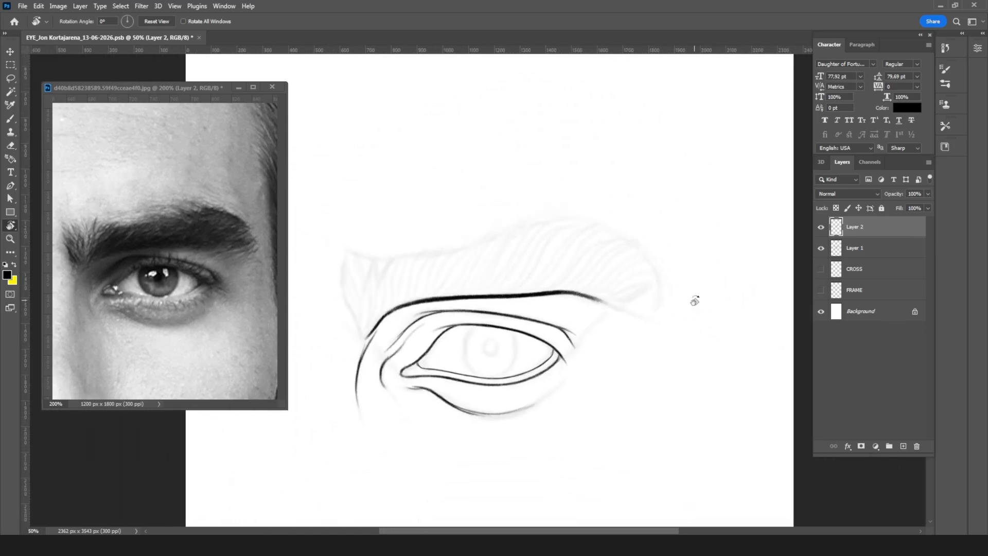
drag(685, 288, 703, 279)
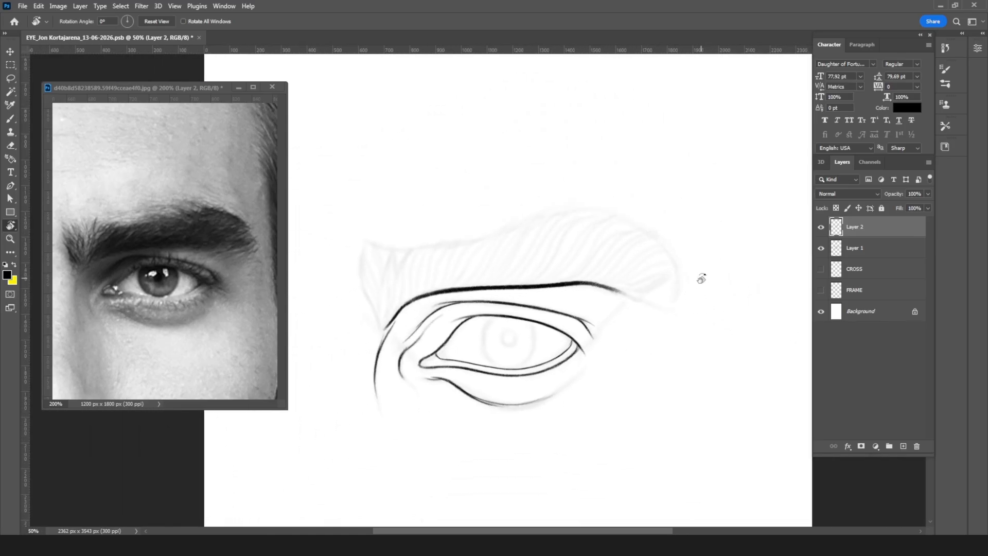
key(ctrl+plus)
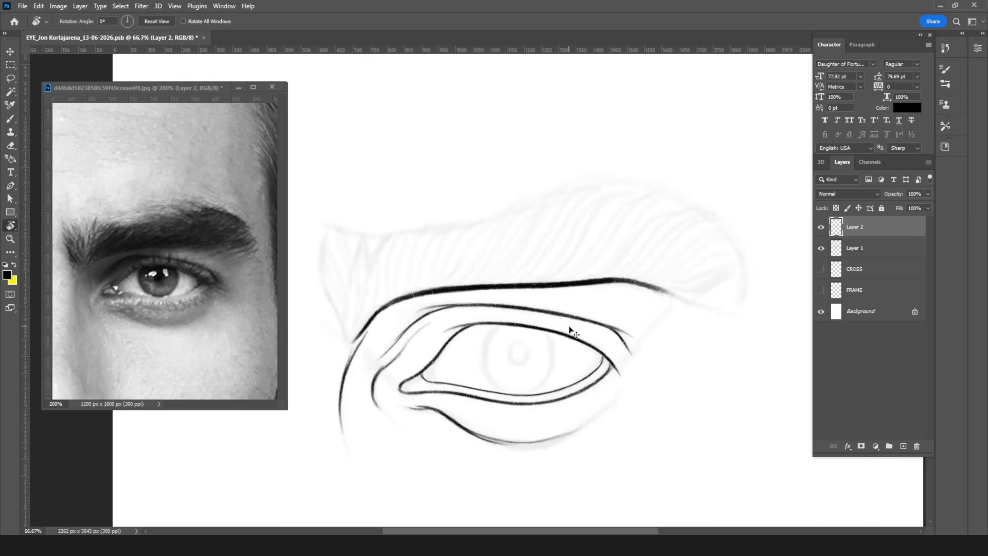
key(ctrl+plus)
key(ctrl+plus)
mouse_move(495, 323)
mouse_down()
mouse_move(524, 121)
mouse_move(742, 127)
mouse_up()
key(b)
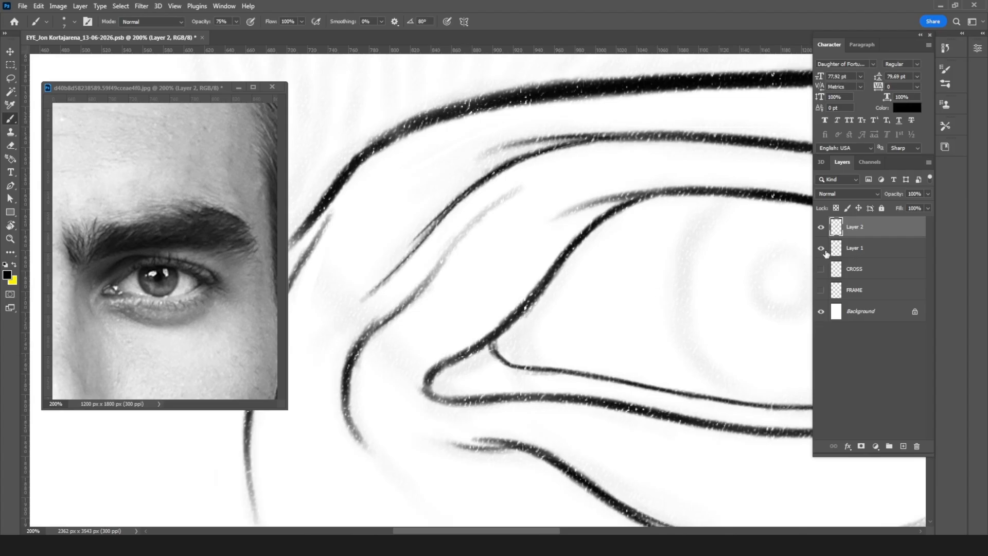
Step: Lock Layer 1 completely and make Layer 2 the active layer
click(868, 240)
click(882, 208)
click(848, 227)
mouse_move(427, 379)
mouse_down()
mouse_move(475, 395)
mouse_move(595, 400)
mouse_up()
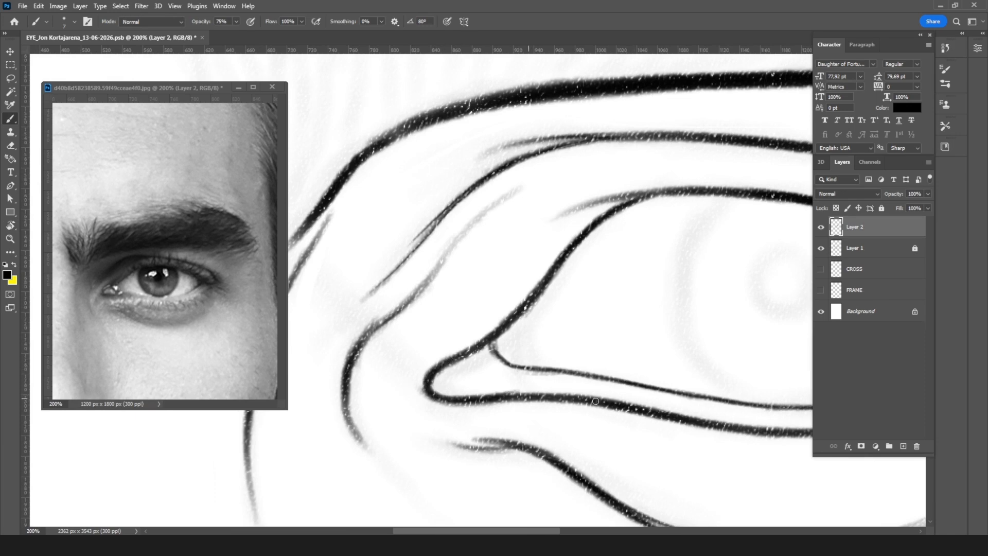
Step: Add a new layer for the eyelashes, lock Layer 2, and make the new top layer active
key(ctrl+minus)
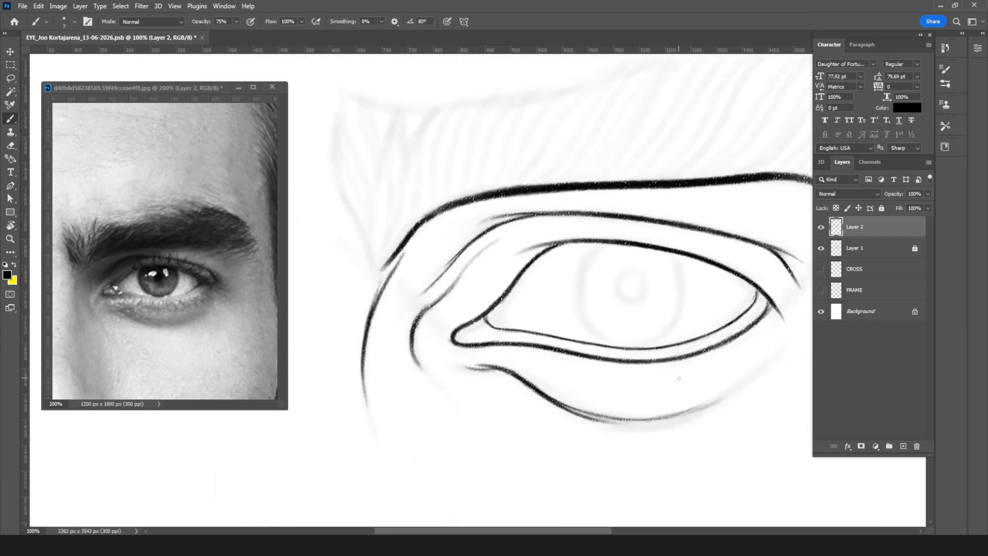
drag(587, 325, 499, 407)
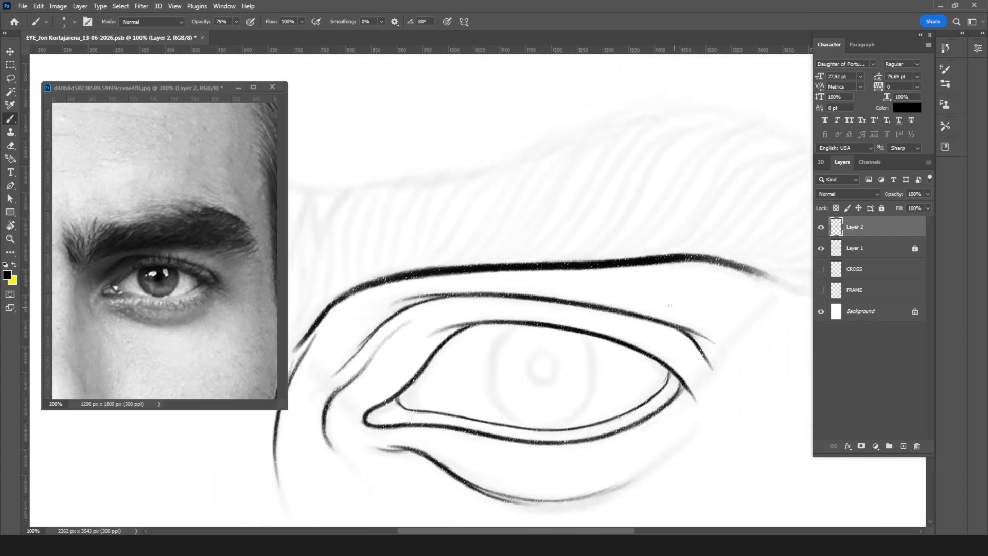
key(r)
drag(751, 266, 677, 293)
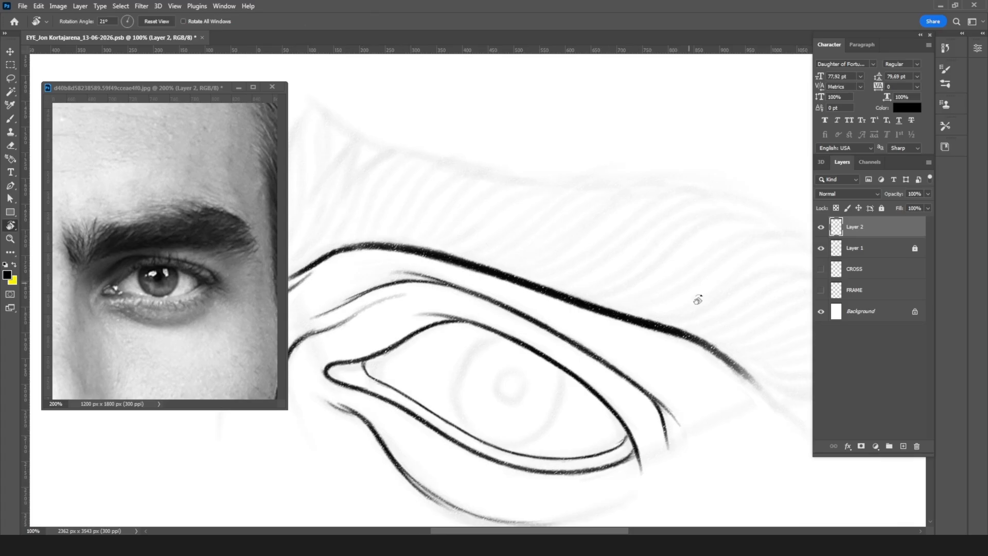
drag(721, 322, 714, 263)
click(903, 445)
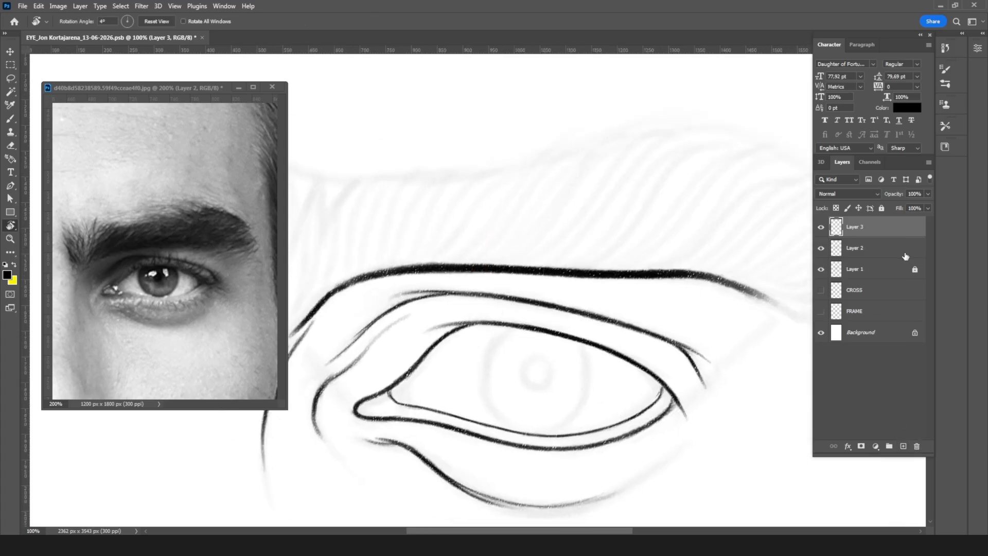
click(905, 252)
click(882, 208)
key(b)
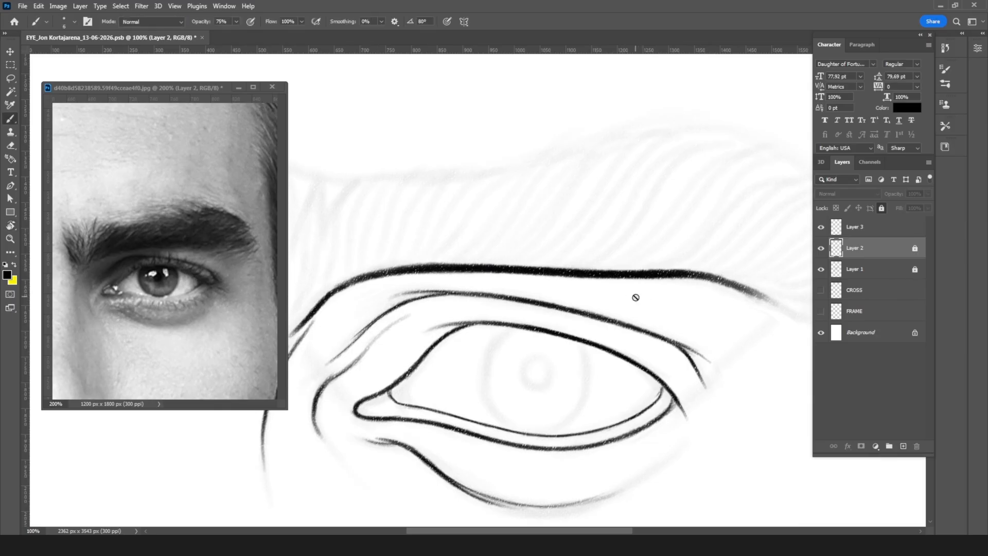
click(869, 233)
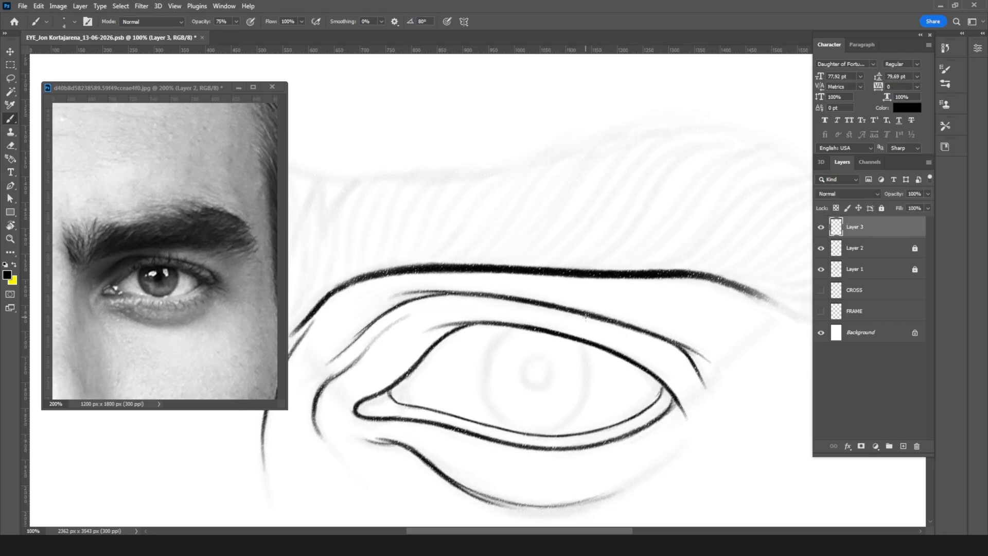
Step: Draw thin curved upper eyelashes from the outer eye corner to above the iris with a fine brush on Layer 3
key(r)
drag(591, 309, 597, 298)
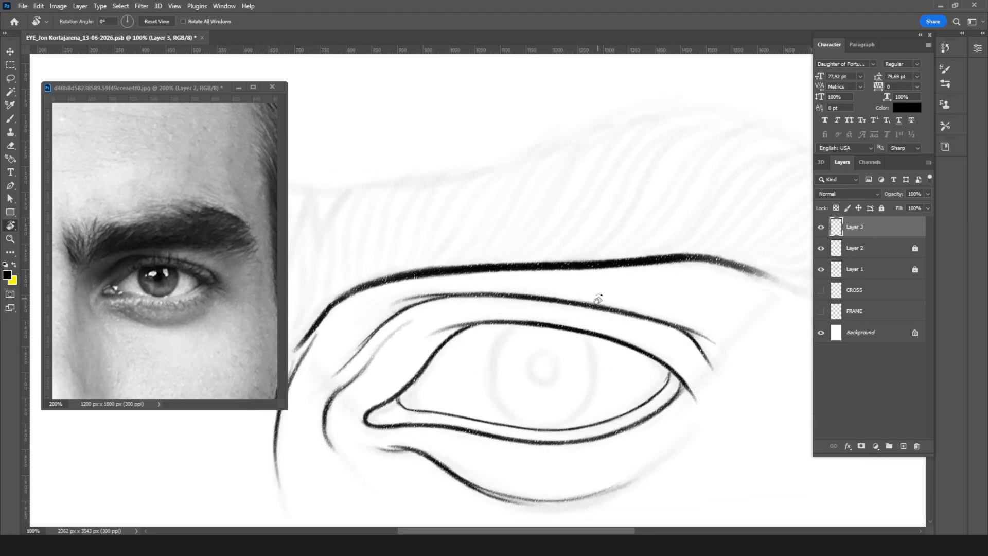
key(ctrl+plus)
drag(678, 306, 552, 320)
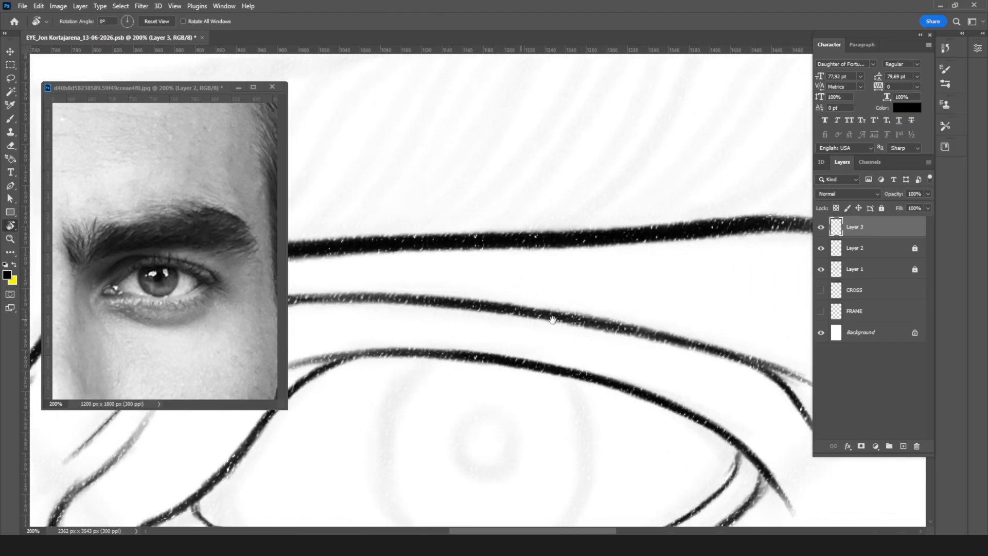
key(ctrl+minus)
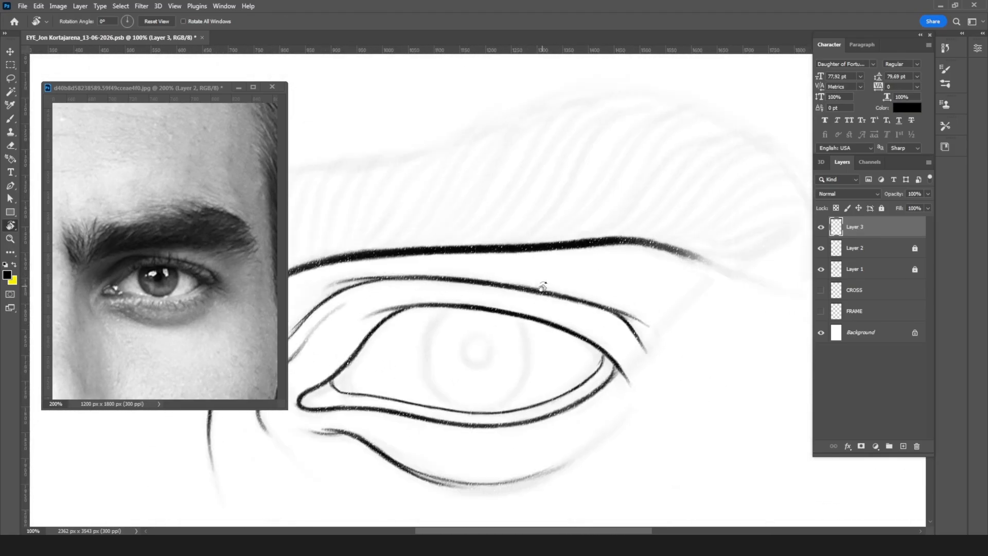
key(b)
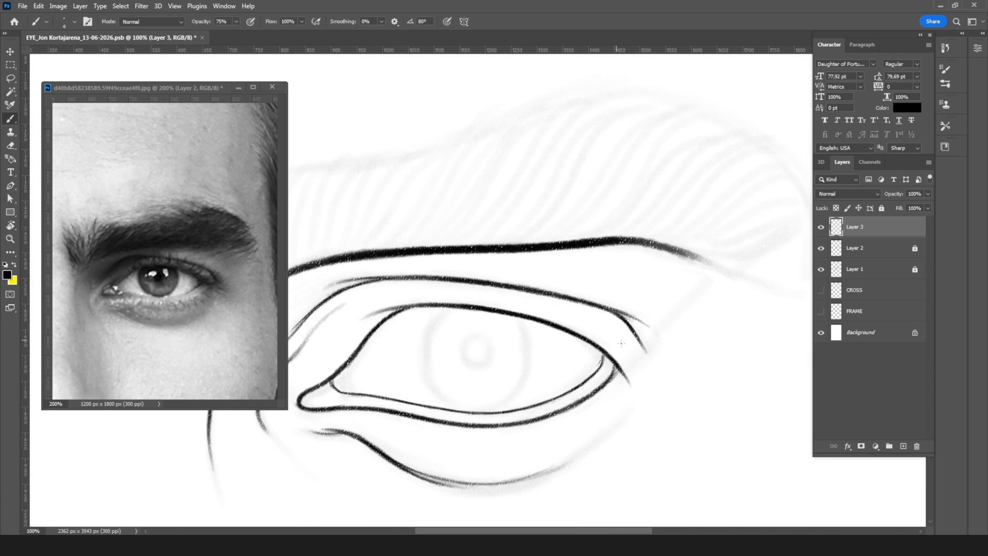
drag(606, 354, 677, 344)
drag(615, 352, 655, 331)
drag(598, 344, 648, 312)
drag(591, 341, 640, 295)
drag(574, 337, 605, 302)
drag(553, 320, 610, 281)
drag(549, 319, 576, 283)
drag(545, 316, 564, 279)
key(ctrl+z)
mouse_move(535, 323)
mouse_down()
mouse_move(557, 269)
mouse_move(523, 301)
mouse_move(540, 287)
mouse_move(535, 302)
mouse_move(531, 270)
mouse_move(529, 316)
mouse_up()
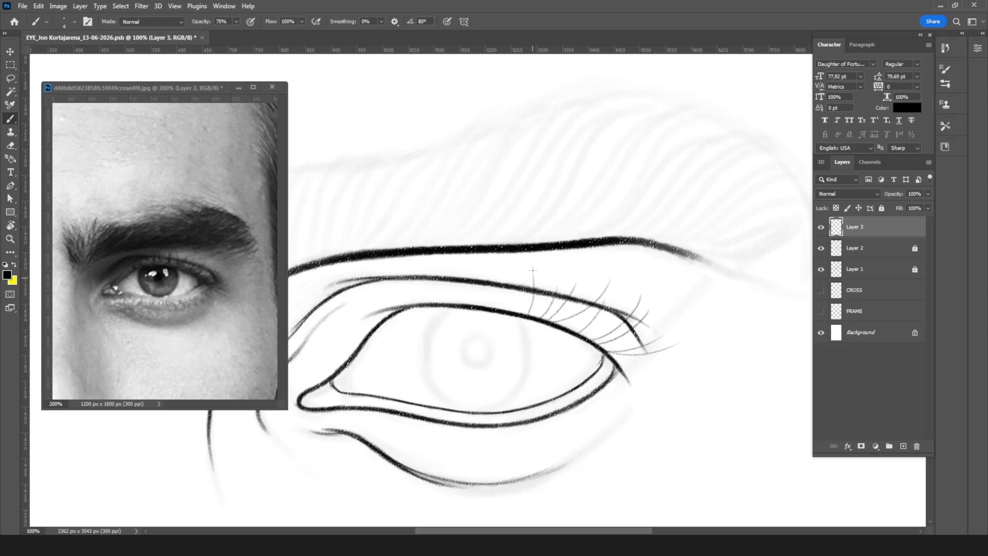
Step: Continue the upper eyelashes across the middle of the lid to its inner end, undoing and redrawing the misplaced ones
drag(530, 263, 507, 308)
drag(490, 268, 499, 309)
drag(499, 267, 493, 310)
key(ctrl+z)
key(ctrl+z)
drag(501, 268, 488, 308)
drag(472, 269, 484, 308)
drag(474, 260, 476, 304)
mouse_move(457, 265)
mouse_down()
mouse_move(465, 302)
mouse_move(454, 302)
mouse_up()
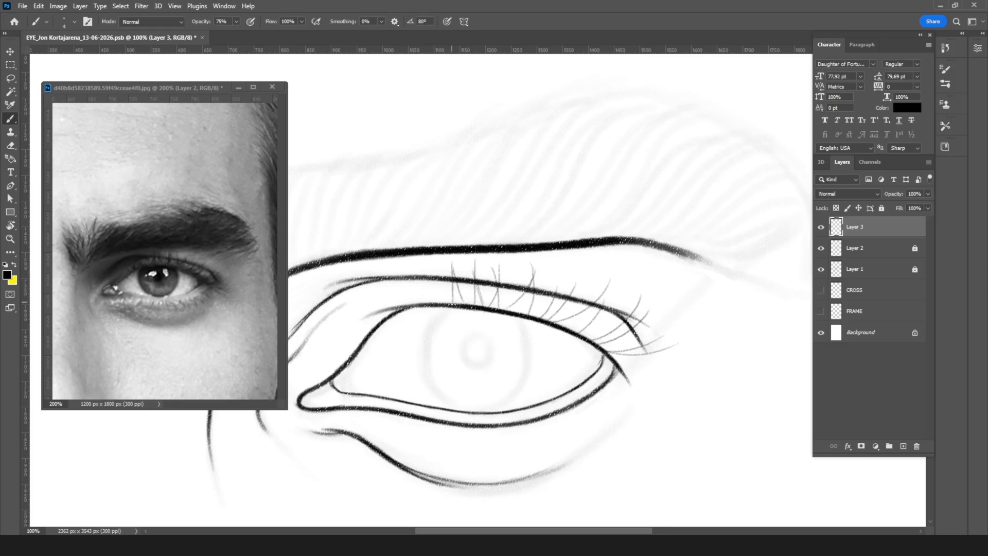
drag(429, 272, 451, 303)
mouse_move(434, 267)
mouse_down()
mouse_move(436, 303)
mouse_move(384, 310)
mouse_up()
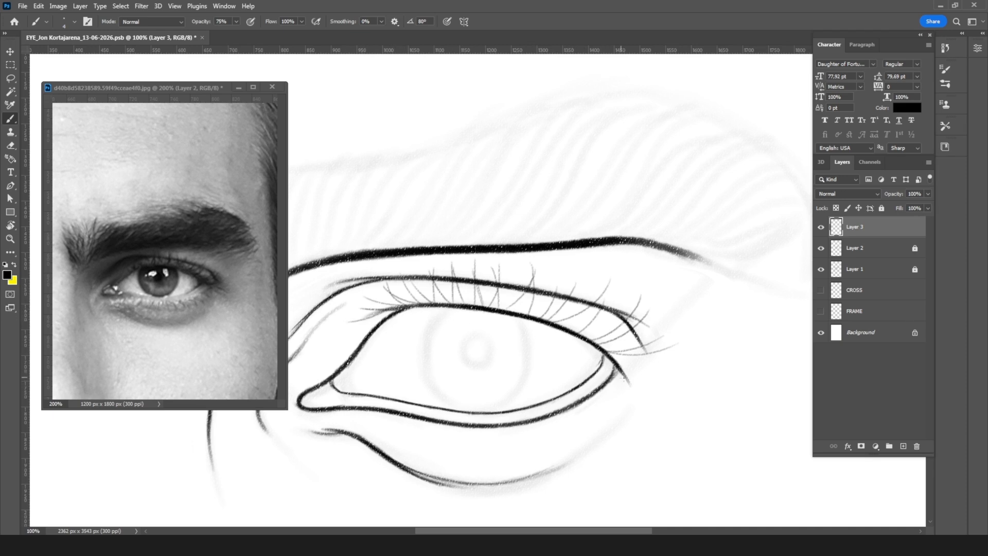
Step: Draw short, fine lower eyelashes along the lower lid from the outer eye corner toward the inner corner
drag(614, 359, 671, 368)
drag(617, 370, 653, 383)
mouse_move(606, 378)
mouse_down()
mouse_move(629, 398)
mouse_move(607, 386)
mouse_move(634, 391)
mouse_move(602, 400)
mouse_move(614, 408)
mouse_move(597, 393)
mouse_move(616, 409)
mouse_move(579, 410)
mouse_move(607, 417)
mouse_move(569, 418)
mouse_up()
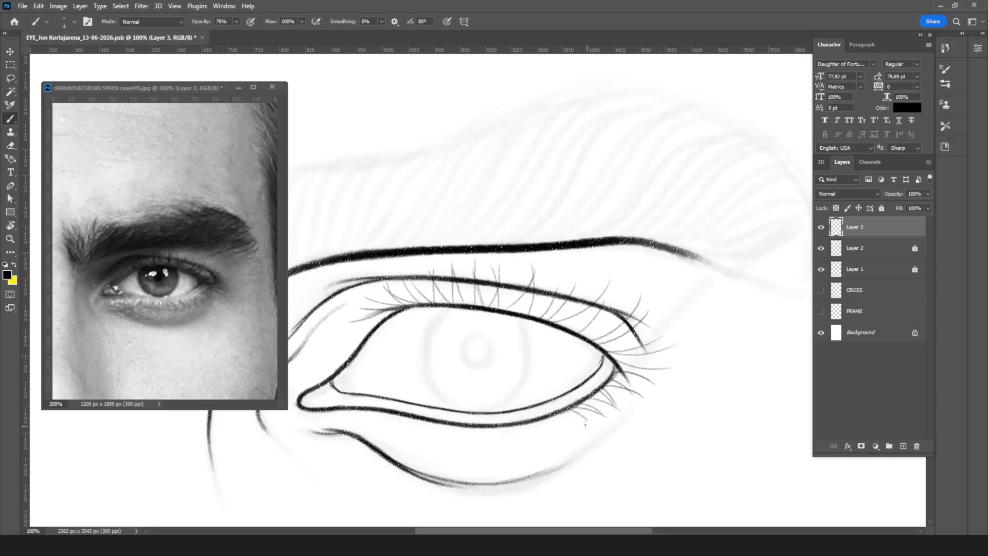
mouse_move(559, 412)
mouse_down()
mouse_move(569, 430)
mouse_move(554, 432)
mouse_up()
mouse_move(535, 423)
mouse_down()
mouse_move(531, 439)
mouse_move(520, 435)
mouse_up()
mouse_move(513, 423)
mouse_down()
mouse_move(506, 444)
mouse_move(490, 444)
mouse_move(384, 418)
mouse_up()
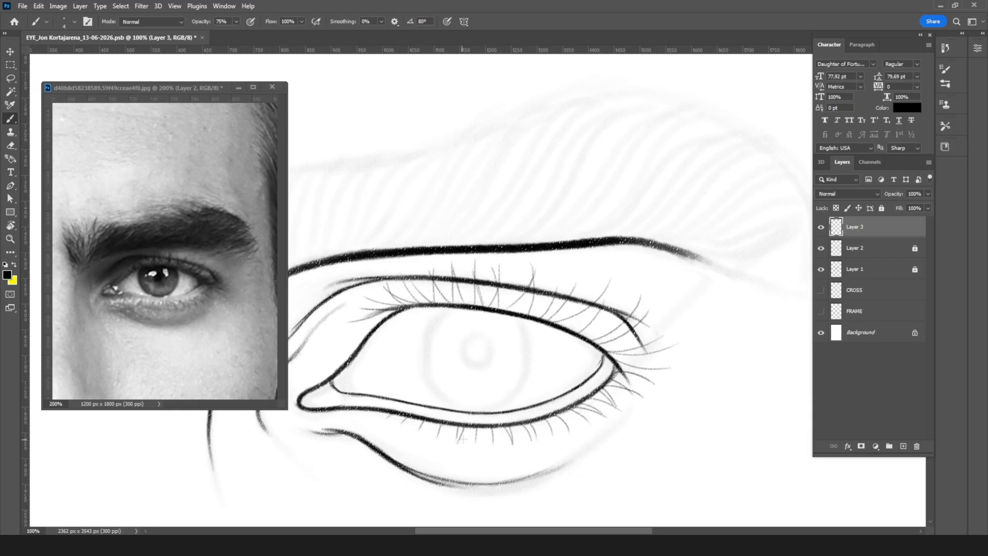
drag(478, 430, 481, 449)
drag(593, 389, 607, 399)
mouse_move(606, 399)
mouse_down()
mouse_move(617, 407)
mouse_move(591, 423)
mouse_up()
Step: Hide the eyelashes on Layer 3 and ink a thin line just above the upper lid's edge on a new layer
scroll(622, 324, down, 3)
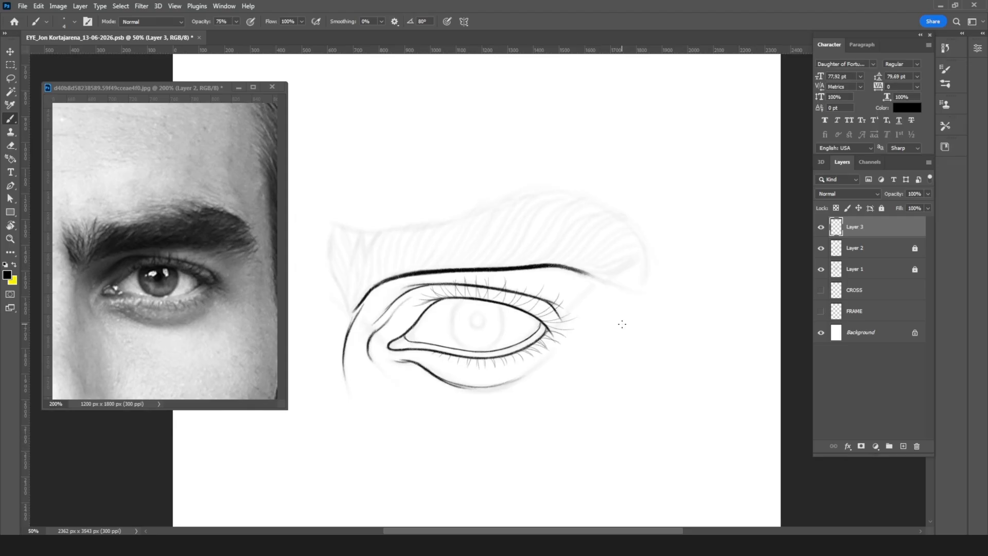
scroll(621, 323, up, 1)
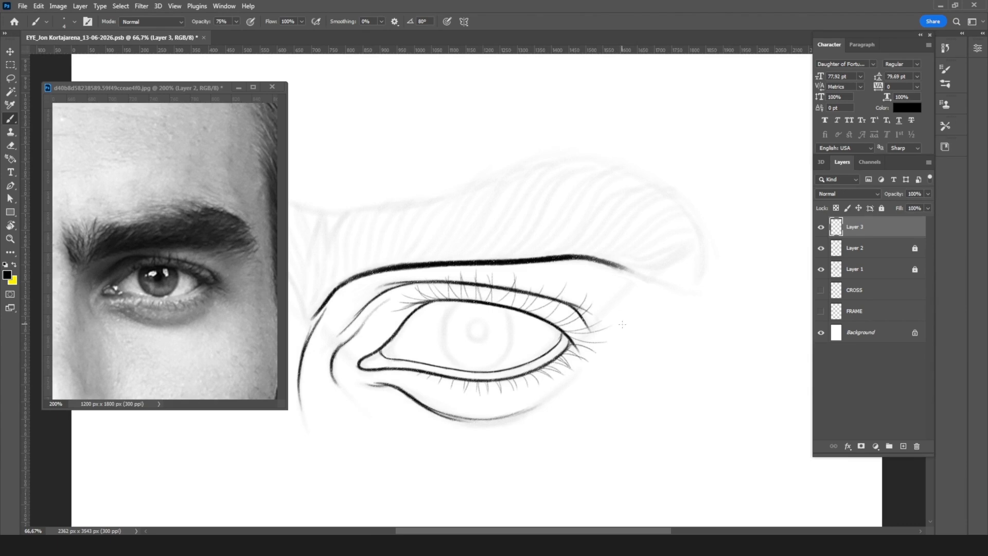
scroll(622, 324, up, 1)
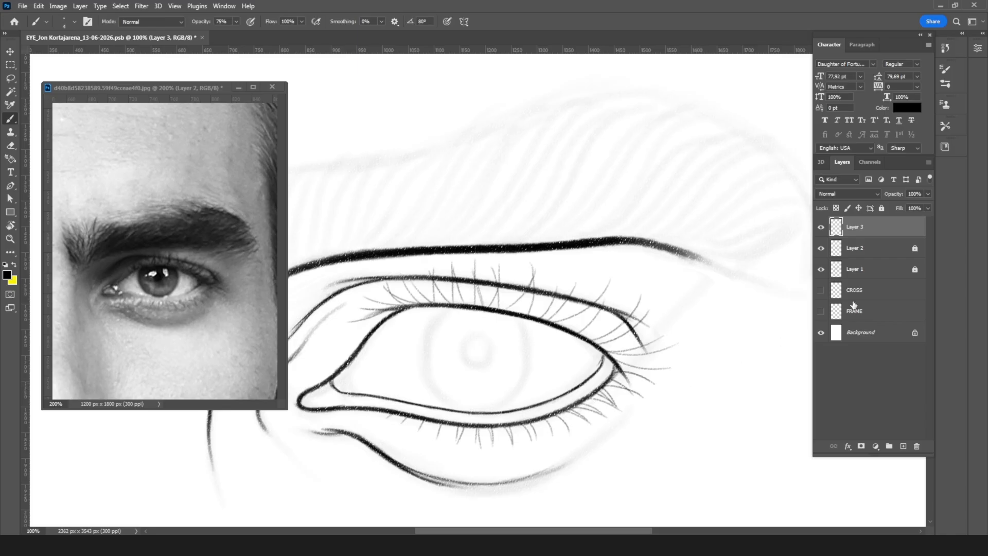
click(821, 228)
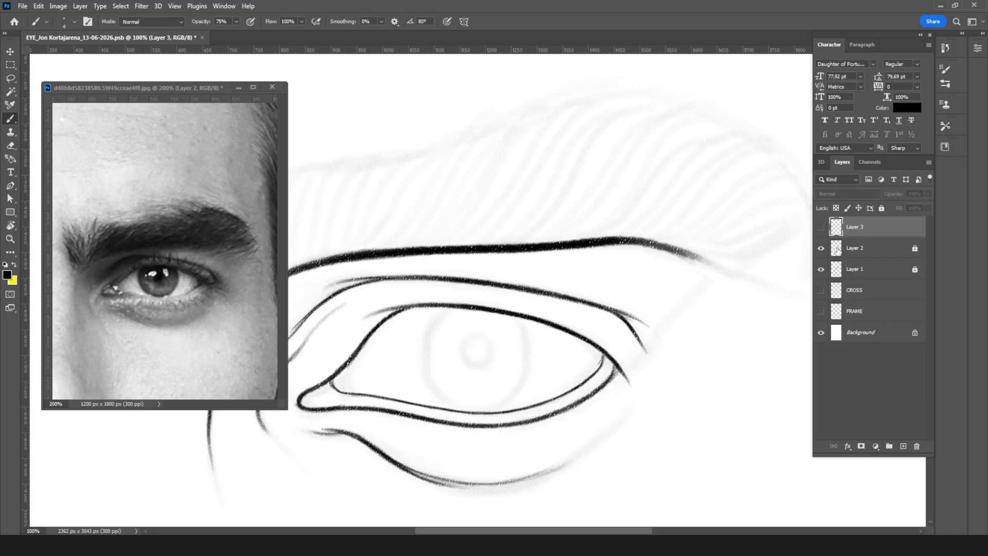
click(904, 446)
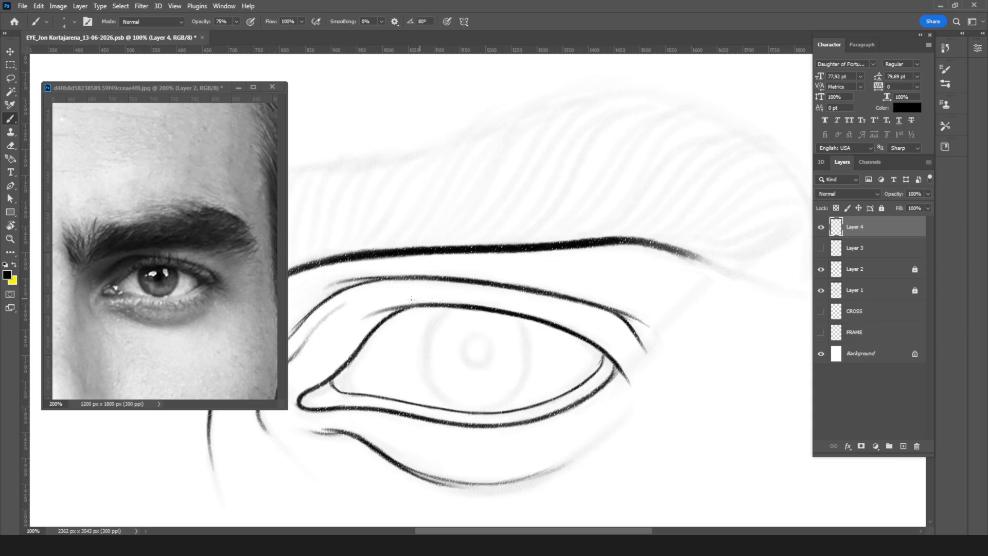
mouse_move(413, 301)
mouse_down()
mouse_move(453, 299)
mouse_move(414, 297)
mouse_move(553, 316)
mouse_move(629, 374)
mouse_up()
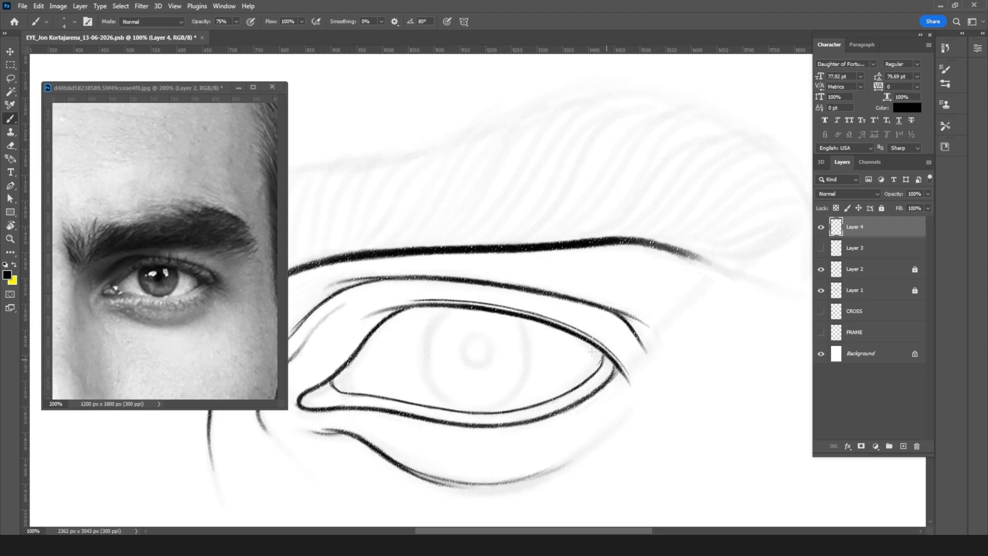
drag(388, 304, 410, 300)
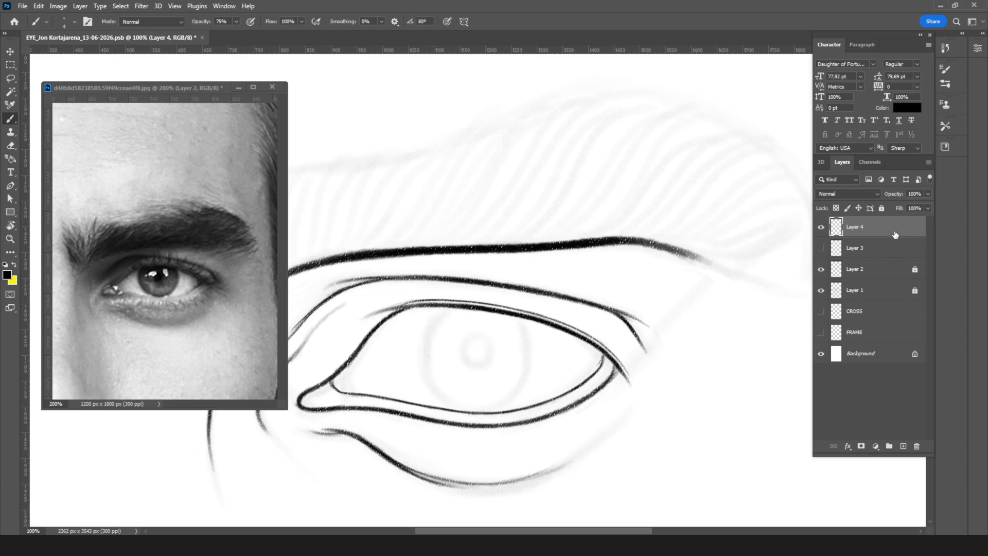
Step: Delete Layer 4 and show the eyelashes on Layer 3 again
drag(898, 228, 916, 446)
click(820, 227)
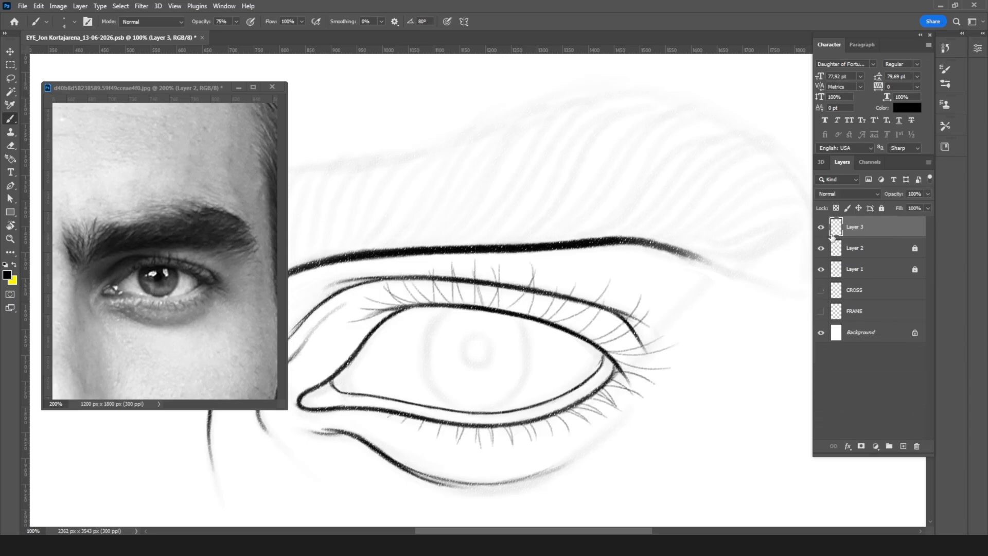
Step: Duplicate Layer 3, then hide and lock the original, leaving the unlocked copy active
mouse_move(892, 242)
mouse_down()
mouse_move(885, 432)
mouse_move(903, 445)
mouse_up()
click(821, 249)
click(882, 208)
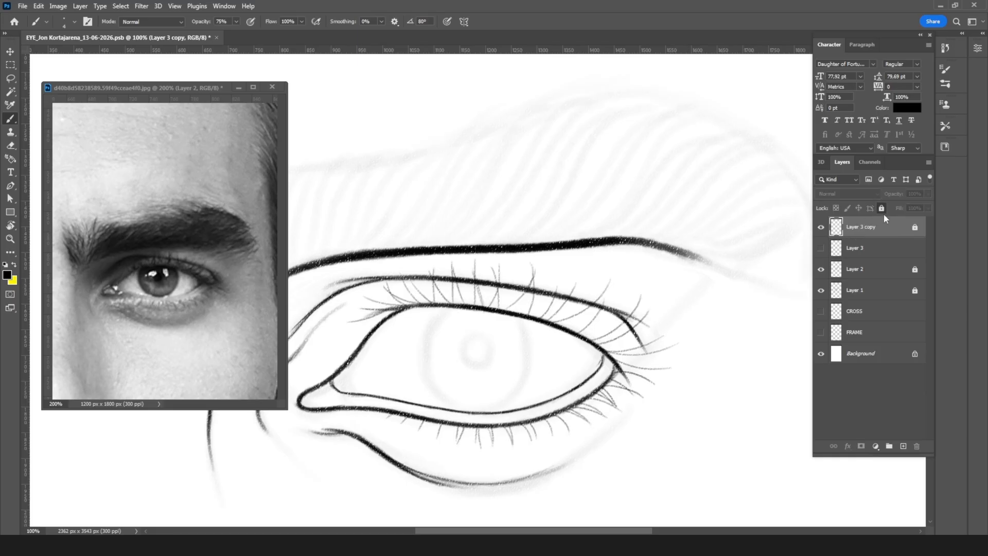
click(881, 208)
click(883, 247)
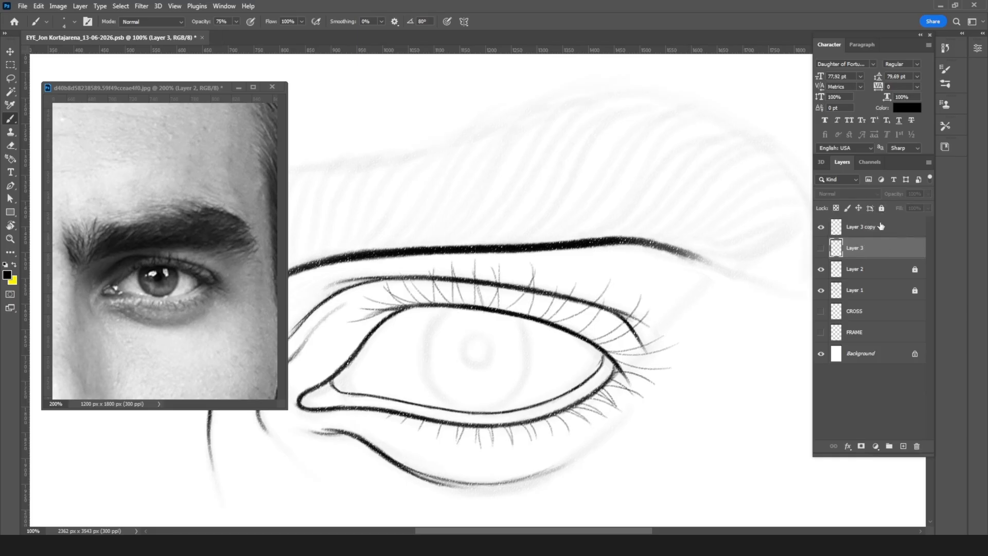
click(881, 208)
click(875, 227)
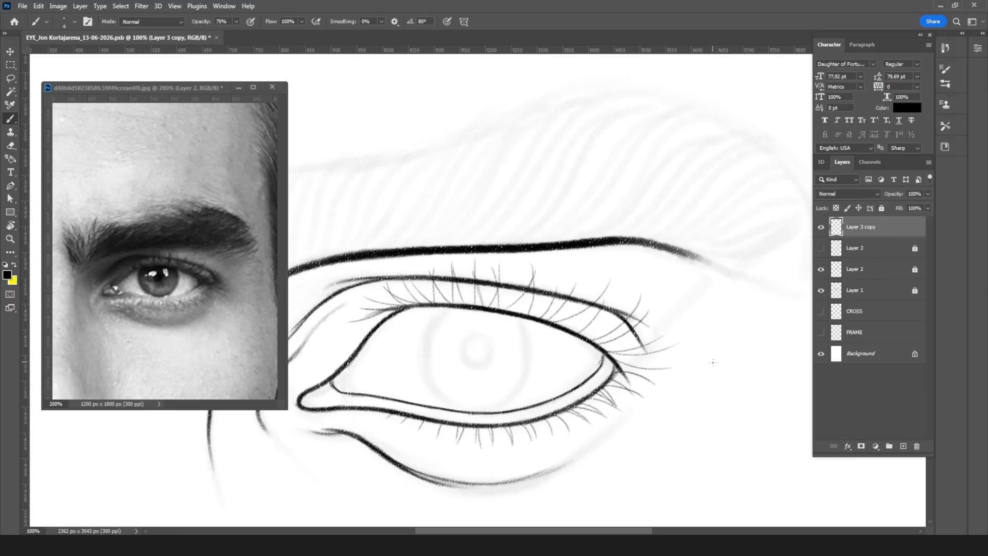
Step: Rotate the canvas and thicken the first two upper eyelashes just above the outer eye corner on Layer 3 copy
key(ctrl+plus)
key(space)
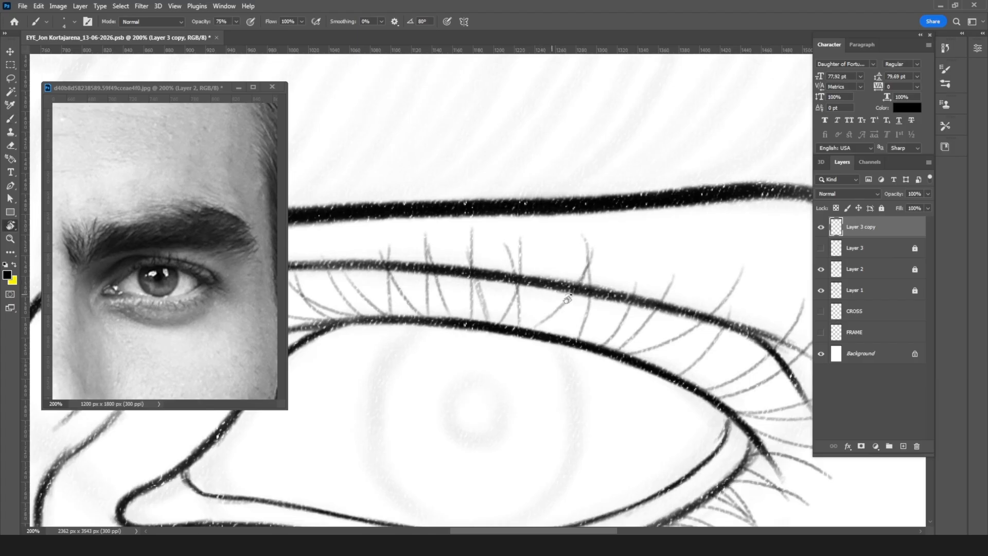
key(r)
drag(688, 266, 525, 406)
drag(640, 241, 602, 228)
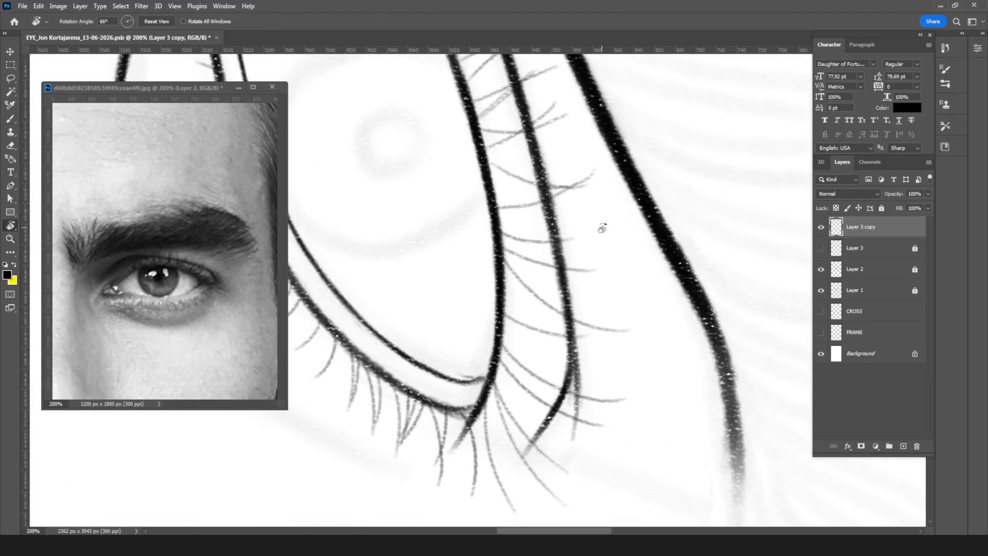
key(b)
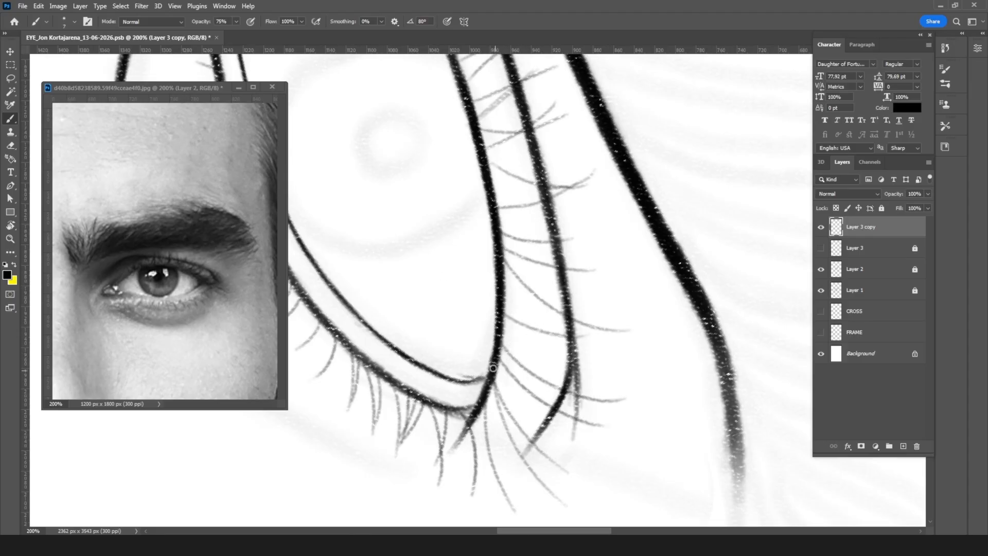
drag(498, 360, 549, 401)
drag(507, 375, 587, 423)
mouse_move(502, 345)
mouse_down()
mouse_move(544, 381)
mouse_move(525, 363)
mouse_move(608, 400)
mouse_up()
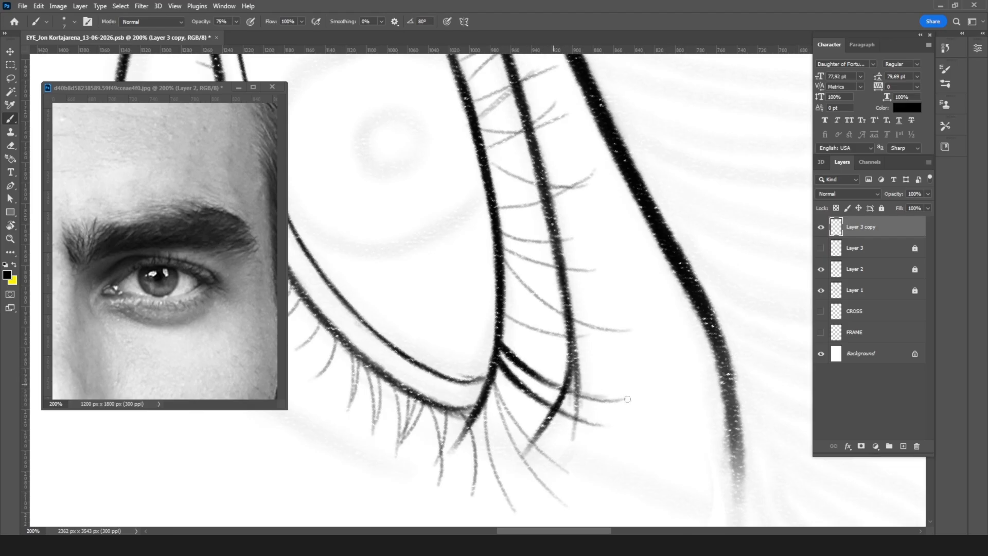
Step: Thicken the eyelashes that fan out from the tip of the outer eye corner
drag(494, 379, 526, 430)
drag(501, 397, 539, 450)
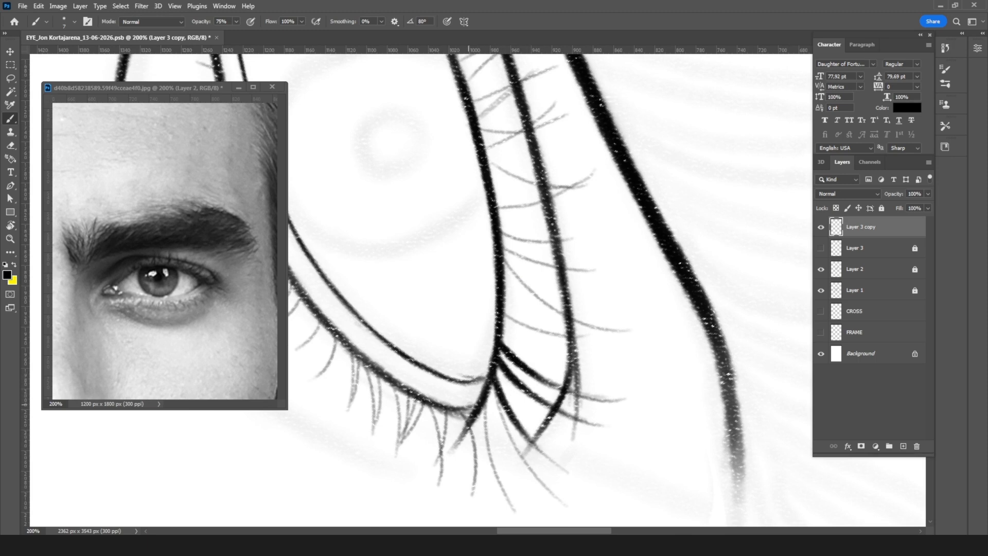
drag(494, 380, 508, 432)
drag(497, 394, 535, 472)
drag(508, 440, 536, 471)
drag(485, 391, 489, 447)
drag(487, 412, 502, 483)
drag(486, 434, 511, 499)
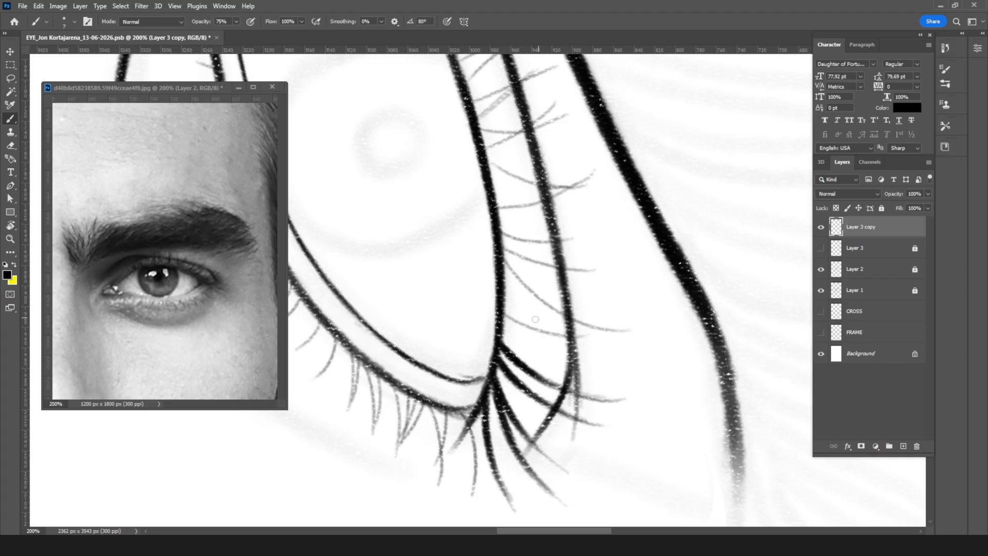
Step: Thicken the upper eyelashes along the outer third of the lid, following the thin guide strokes
drag(500, 310, 586, 338)
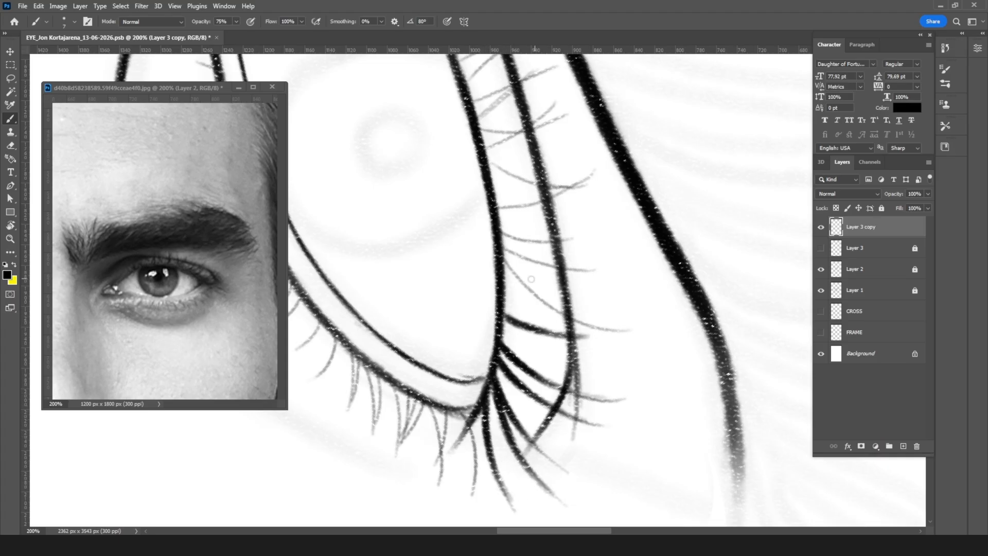
drag(502, 260, 550, 307)
drag(511, 277, 610, 329)
drag(505, 248, 577, 270)
Step: Thicken the upper eyelashes across the middle of the lid, above the iris
mouse_move(503, 231)
mouse_down()
mouse_move(562, 241)
mouse_move(579, 272)
mouse_move(493, 331)
mouse_up()
key(r)
key(b)
drag(539, 287, 560, 337)
drag(559, 268, 584, 301)
drag(560, 270, 624, 326)
drag(589, 235, 606, 310)
drag(590, 263, 631, 342)
mouse_move(603, 229)
mouse_down()
mouse_move(647, 258)
mouse_move(609, 236)
mouse_move(679, 264)
mouse_up()
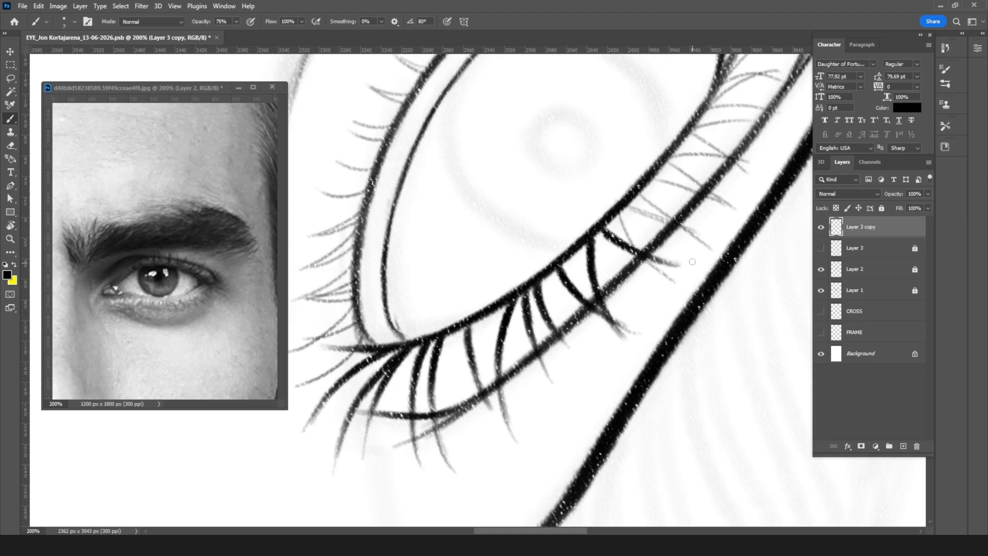
drag(617, 214, 669, 278)
mouse_move(655, 216)
mouse_down()
mouse_move(628, 208)
mouse_move(690, 229)
mouse_up()
drag(631, 196, 710, 254)
Step: Thicken the remaining upper eyelashes toward the inner end of the lid
mouse_move(679, 185)
mouse_down()
mouse_move(556, 319)
mouse_move(587, 329)
mouse_up()
drag(535, 295, 603, 337)
drag(538, 287, 612, 290)
drag(561, 267, 620, 301)
drag(564, 263, 646, 251)
drag(584, 245, 650, 240)
drag(581, 242, 648, 202)
drag(597, 223, 664, 203)
drag(594, 215, 669, 207)
drag(598, 207, 647, 166)
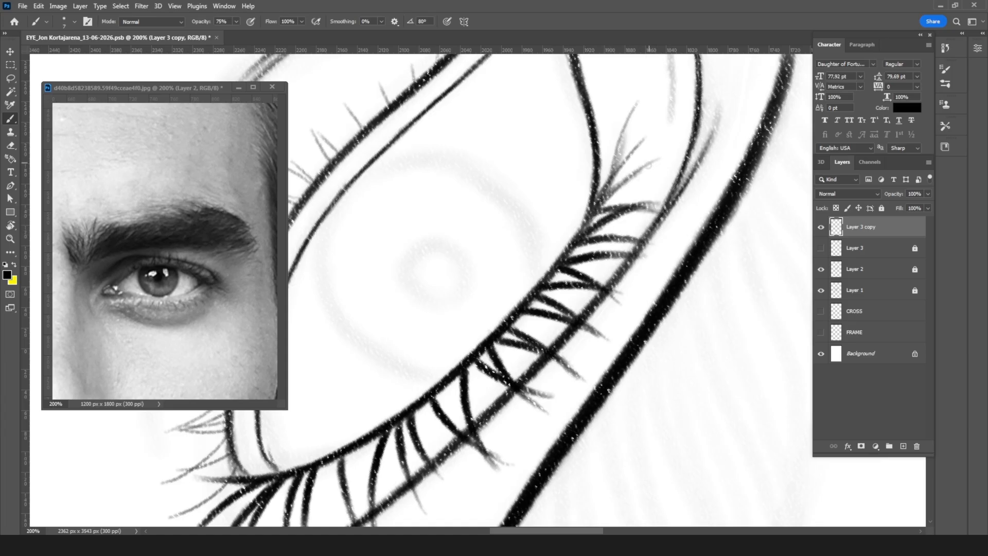
Step: Thicken the lower eyelashes next to the outer eye corner with tapered strokes
key(r)
mouse_move(465, 399)
mouse_down()
mouse_move(540, 399)
mouse_move(633, 320)
mouse_move(647, 281)
mouse_move(670, 327)
mouse_move(606, 324)
mouse_move(608, 358)
mouse_move(643, 392)
mouse_up()
key(b)
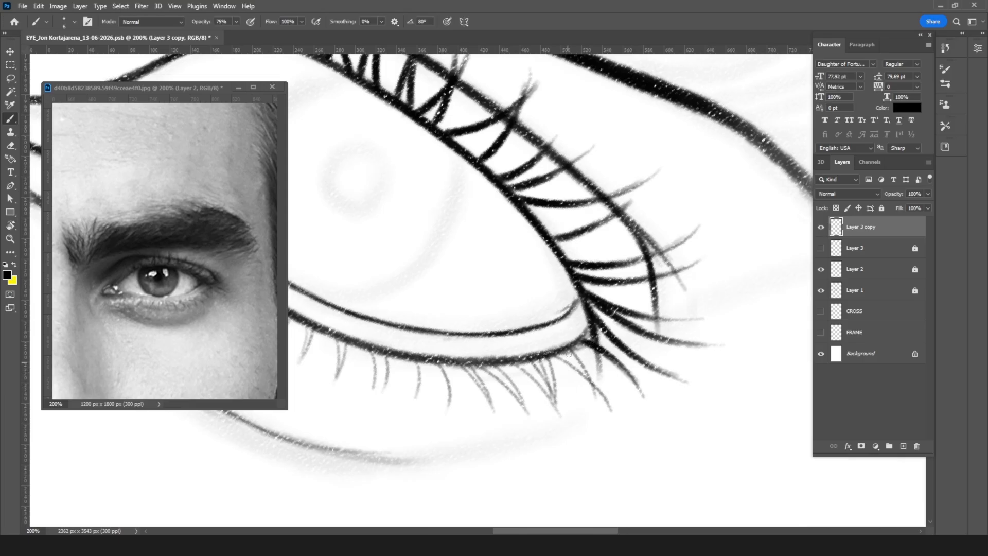
drag(557, 356, 582, 373)
drag(556, 357, 589, 379)
mouse_move(562, 358)
mouse_down()
mouse_move(600, 393)
mouse_move(588, 373)
mouse_move(595, 394)
mouse_move(555, 377)
mouse_move(554, 400)
mouse_up()
drag(507, 361, 542, 386)
drag(513, 363, 558, 414)
mouse_move(487, 369)
mouse_down()
mouse_move(527, 406)
mouse_move(504, 374)
mouse_move(512, 383)
mouse_up()
drag(489, 360, 522, 400)
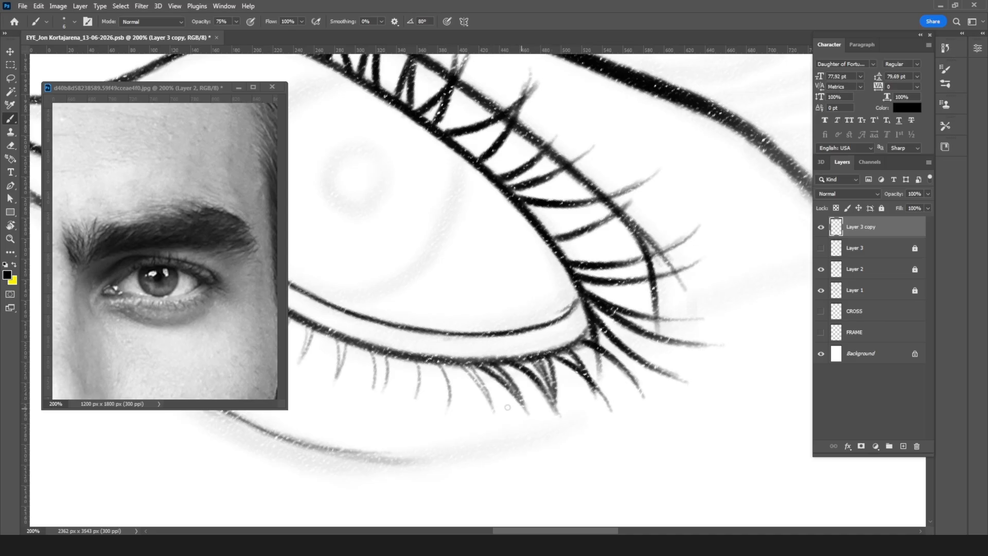
drag(458, 364, 485, 397)
mouse_move(492, 410)
mouse_down()
mouse_move(489, 384)
mouse_move(507, 391)
mouse_move(495, 400)
mouse_up()
Step: Thicken the lower eyelashes from below the iris to the inner end of the lid with a slightly finer brush
key(r)
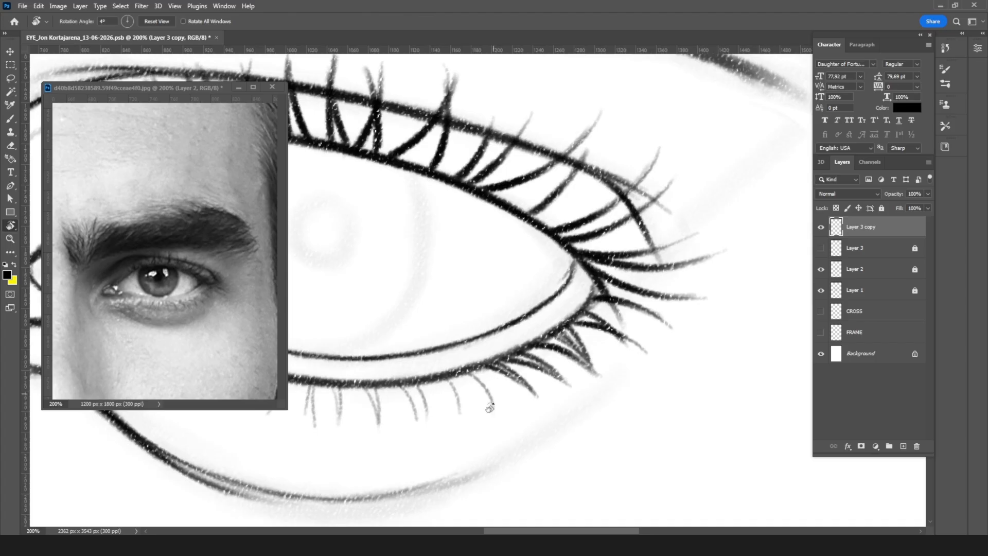
key(b)
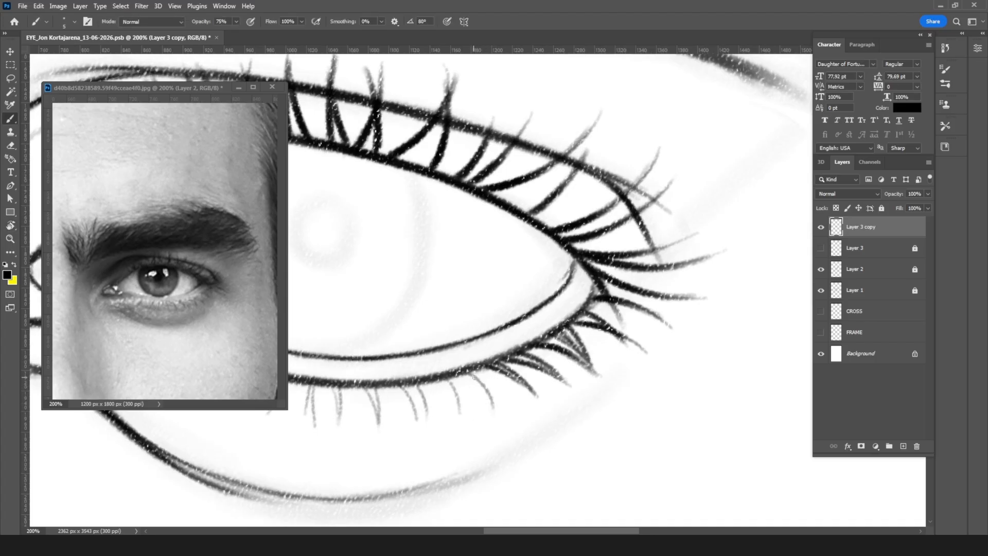
drag(466, 368, 493, 407)
mouse_move(445, 378)
mouse_down()
mouse_move(461, 414)
mouse_move(464, 396)
mouse_move(469, 409)
mouse_up()
mouse_move(399, 385)
mouse_down()
mouse_move(417, 421)
mouse_move(427, 413)
mouse_up()
mouse_move(491, 349)
mouse_down()
mouse_move(538, 350)
mouse_move(678, 319)
mouse_up()
drag(556, 357, 564, 387)
mouse_move(516, 352)
mouse_down()
mouse_move(520, 394)
mouse_move(493, 377)
mouse_move(494, 362)
mouse_move(500, 395)
mouse_up()
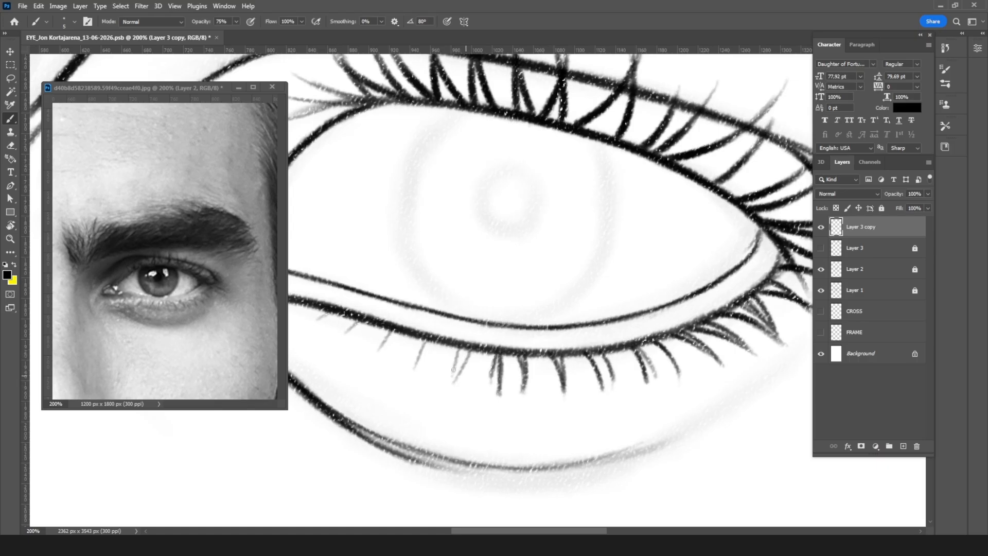
drag(470, 345, 453, 379)
drag(424, 340, 412, 370)
mouse_move(392, 329)
mouse_down()
mouse_move(361, 348)
mouse_move(362, 322)
mouse_move(341, 336)
mouse_move(336, 311)
mouse_move(309, 325)
mouse_up()
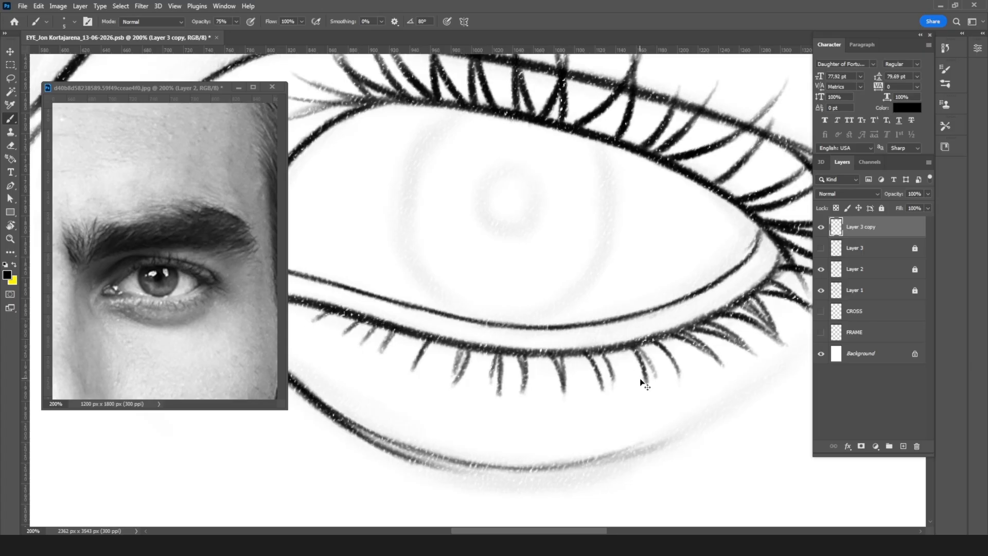
Step: Fade the tips of the lower eyelashes with a soft eraser of size 90 at 49% opacity
key(ctrl+minus)
key(ctrl+minus)
key(ctrl+minus)
key(ctrl+minus)
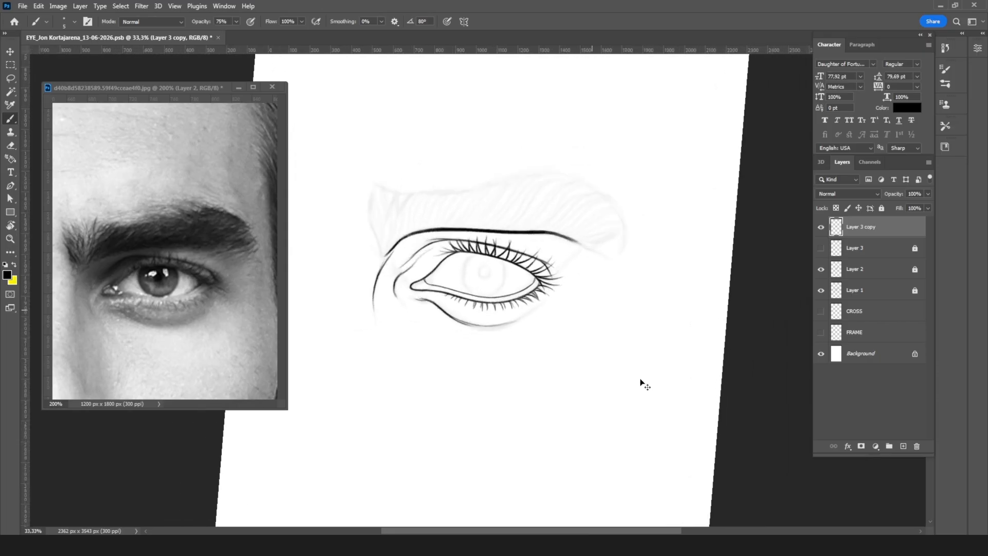
key(ctrl+plus)
key(ctrl+plus)
key(ctrl+plus)
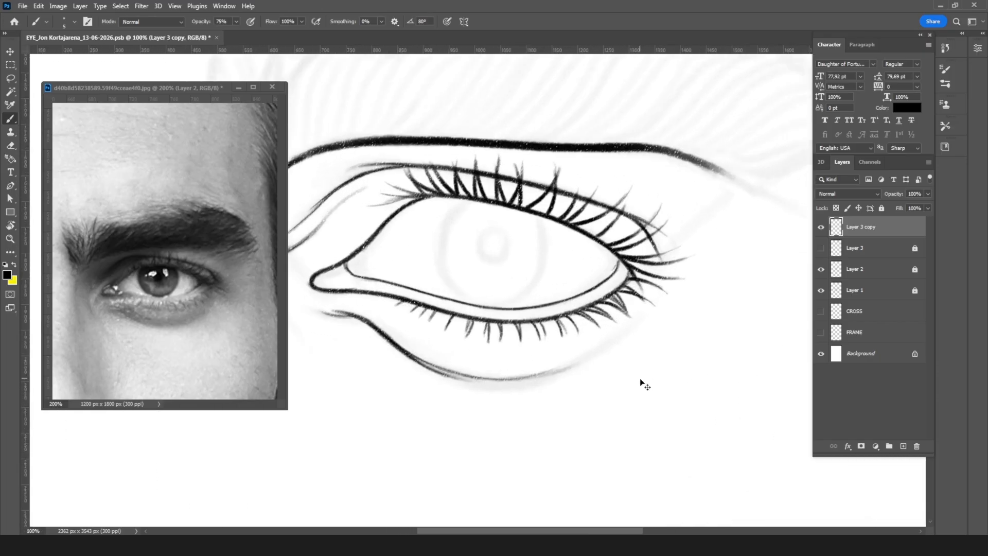
key(ctrl+plus)
key(e)
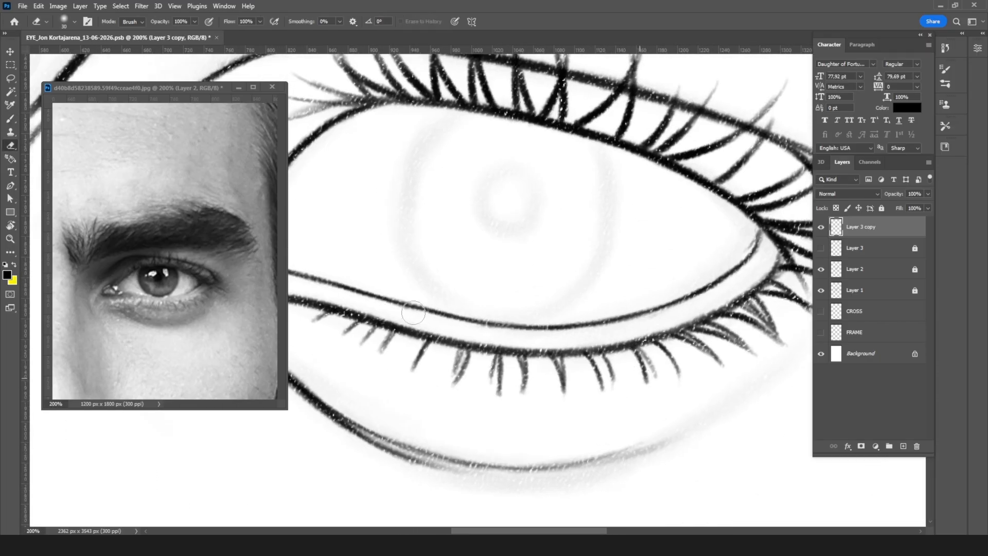
key(ctrl+minus)
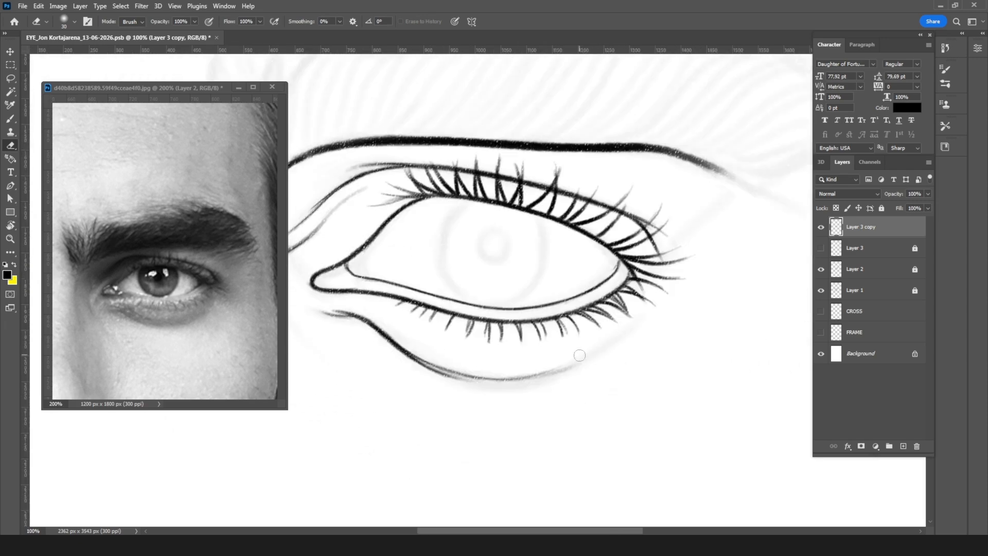
key(bracketright)
key(bracketright)
key(bracketright)
key(bracketright)
key(bracketright)
key(bracketright)
drag(419, 338, 462, 348)
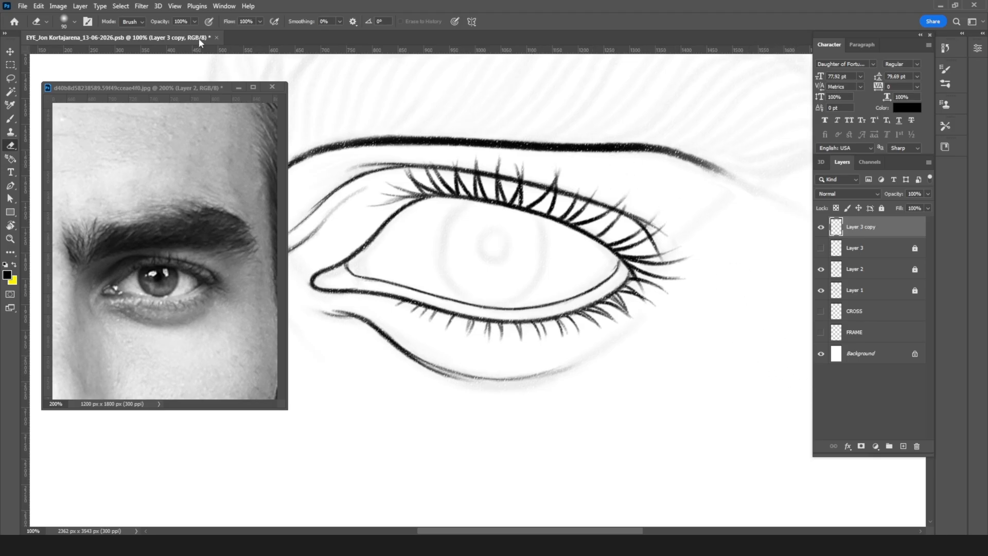
click(194, 22)
click(389, 153)
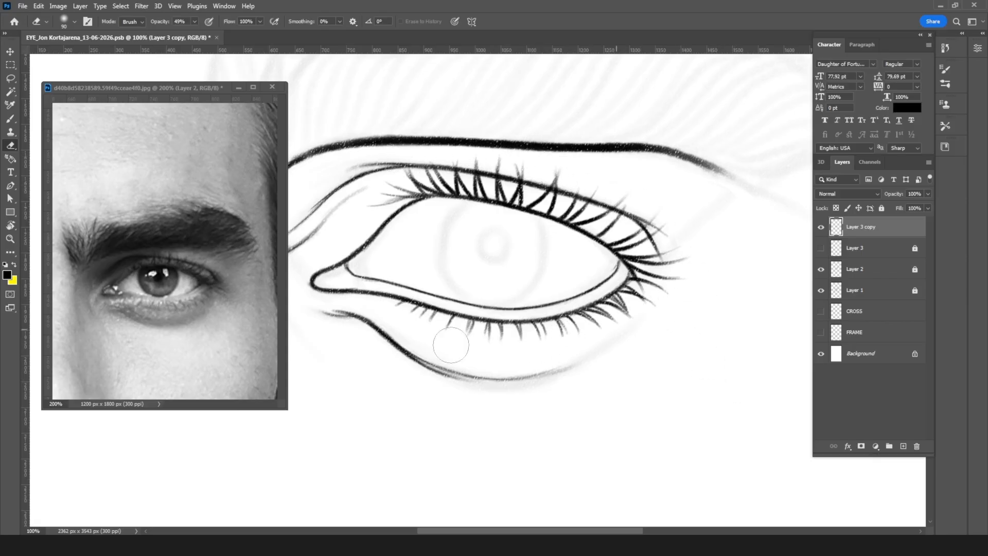
Step: Sharpen the faded lower eyelashes at the inner part of the lid with a brush of size 3
scroll(606, 317, up, 1)
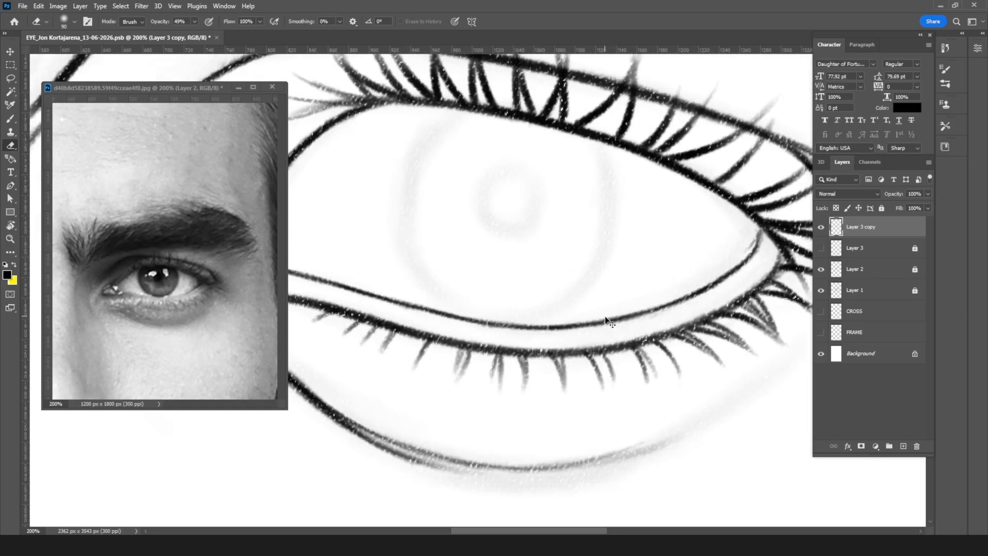
scroll(610, 322, up, 1)
key(r)
mouse_move(641, 233)
mouse_down()
mouse_move(482, 133)
mouse_move(433, 139)
mouse_up()
key(b)
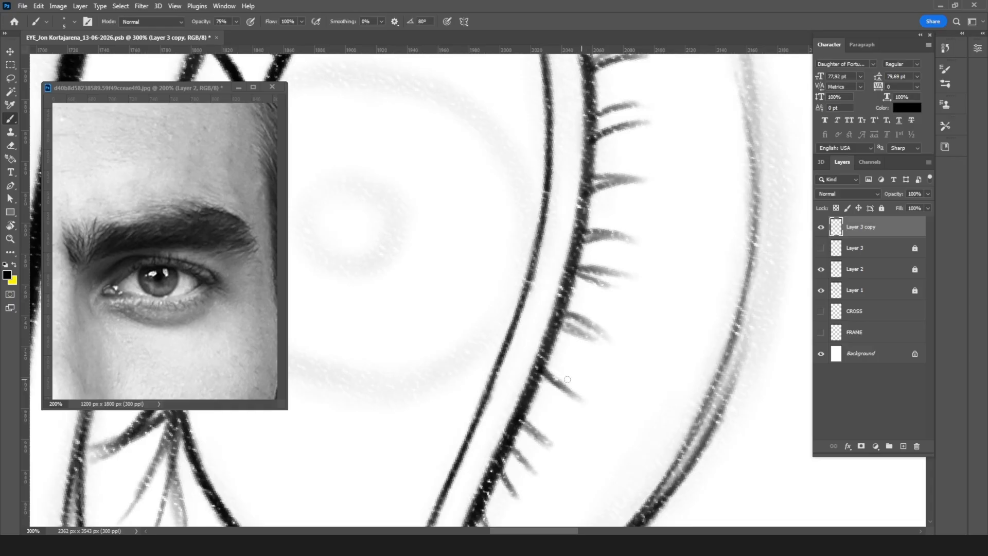
drag(542, 367, 546, 373)
mouse_move(520, 418)
mouse_down()
mouse_move(548, 442)
mouse_move(534, 476)
mouse_up()
mouse_move(584, 329)
mouse_down()
mouse_move(560, 323)
mouse_move(590, 337)
mouse_move(592, 324)
mouse_up()
mouse_move(572, 275)
mouse_down()
mouse_move(613, 285)
mouse_move(621, 268)
mouse_up()
mouse_move(579, 242)
mouse_down()
mouse_move(635, 236)
mouse_move(585, 231)
mouse_move(641, 237)
mouse_up()
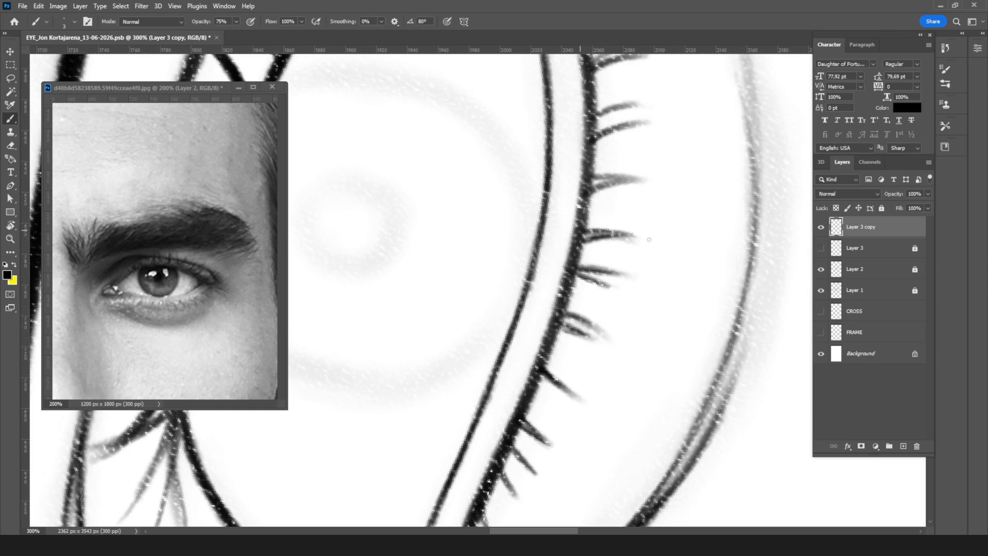
Step: Sharpen the lower eyelashes from the middle of the lid to the outer eye corner with the fine brush
key(r)
mouse_move(656, 162)
mouse_down()
mouse_move(625, 313)
mouse_move(648, 307)
mouse_move(665, 320)
mouse_up()
drag(636, 289, 672, 325)
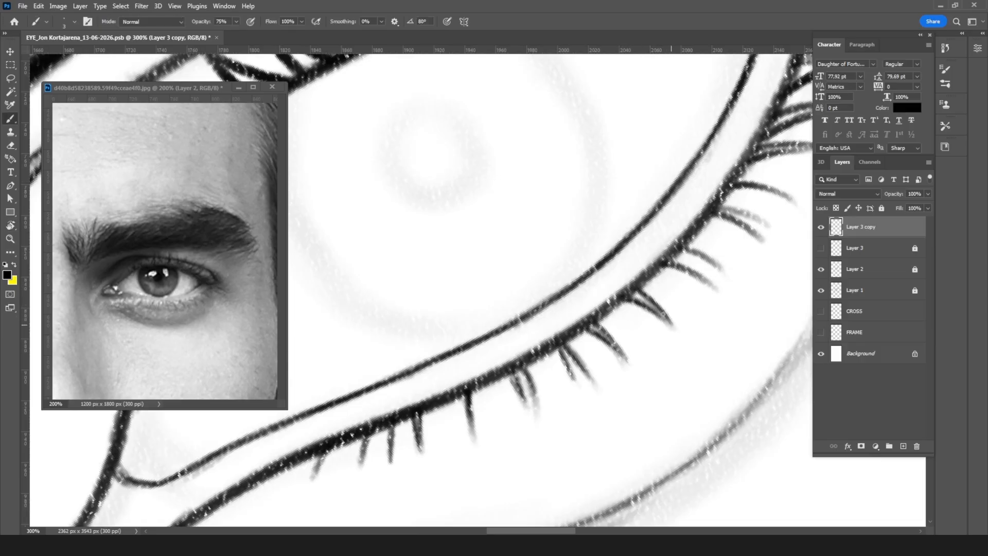
drag(663, 266, 713, 286)
mouse_move(687, 249)
mouse_down()
mouse_move(722, 271)
mouse_move(710, 262)
mouse_up()
key(space)
mouse_move(727, 229)
mouse_down()
mouse_move(560, 343)
mouse_move(580, 339)
mouse_up()
mouse_move(553, 318)
mouse_down()
mouse_move(602, 333)
mouse_move(611, 304)
mouse_up()
mouse_move(588, 273)
mouse_down()
mouse_move(660, 258)
mouse_move(664, 221)
mouse_up()
drag(617, 225, 687, 215)
mouse_move(635, 175)
mouse_down()
mouse_move(682, 170)
mouse_move(703, 153)
mouse_up()
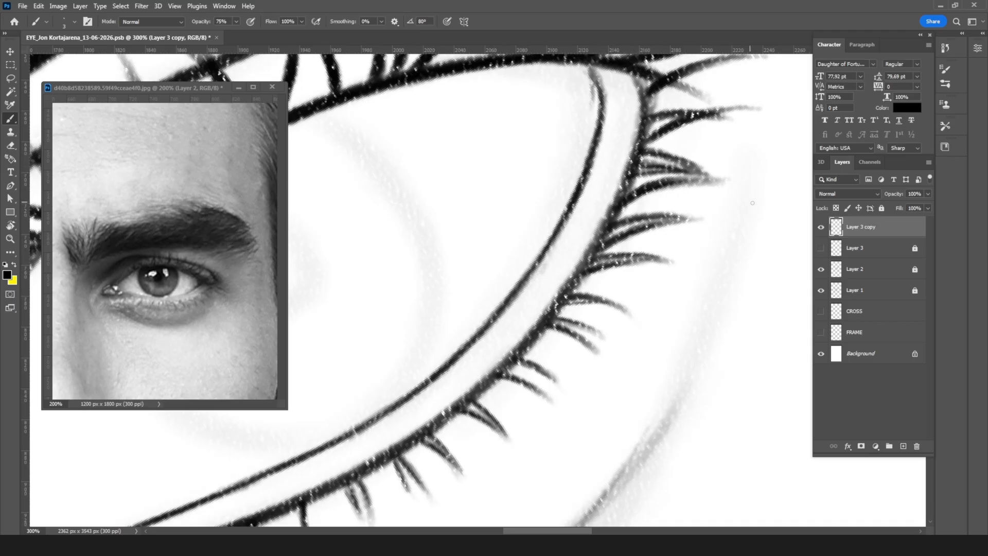
Step: Darken and extend the tips of the upper eyelashes around the outer eye corner with thin strokes
key(r)
drag(718, 97, 664, 352)
drag(664, 258, 423, 230)
key(b)
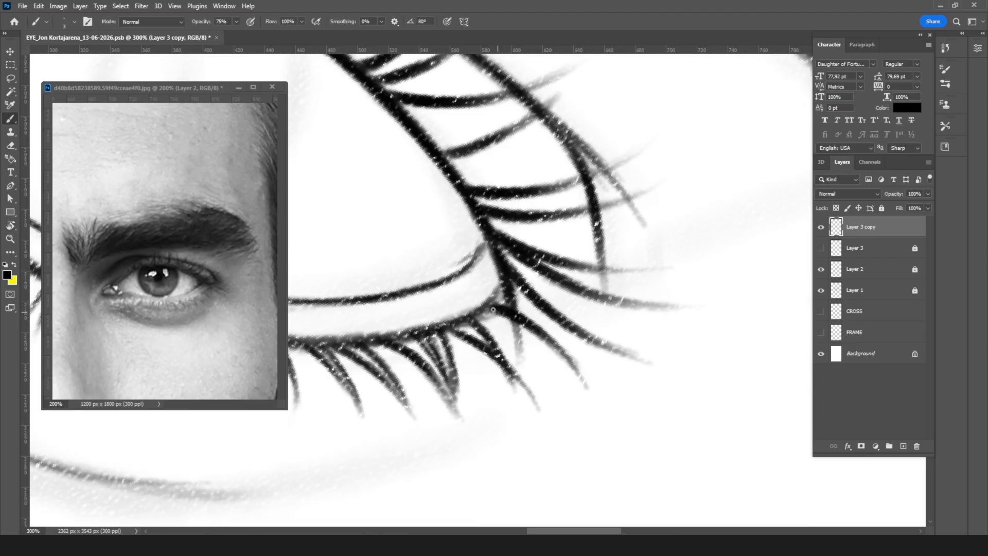
drag(520, 289, 586, 345)
mouse_move(546, 315)
mouse_down()
mouse_move(624, 365)
mouse_move(613, 348)
mouse_move(653, 362)
mouse_up()
drag(519, 256, 590, 295)
mouse_move(541, 269)
mouse_down()
mouse_move(625, 304)
mouse_move(690, 306)
mouse_up()
drag(563, 263, 670, 269)
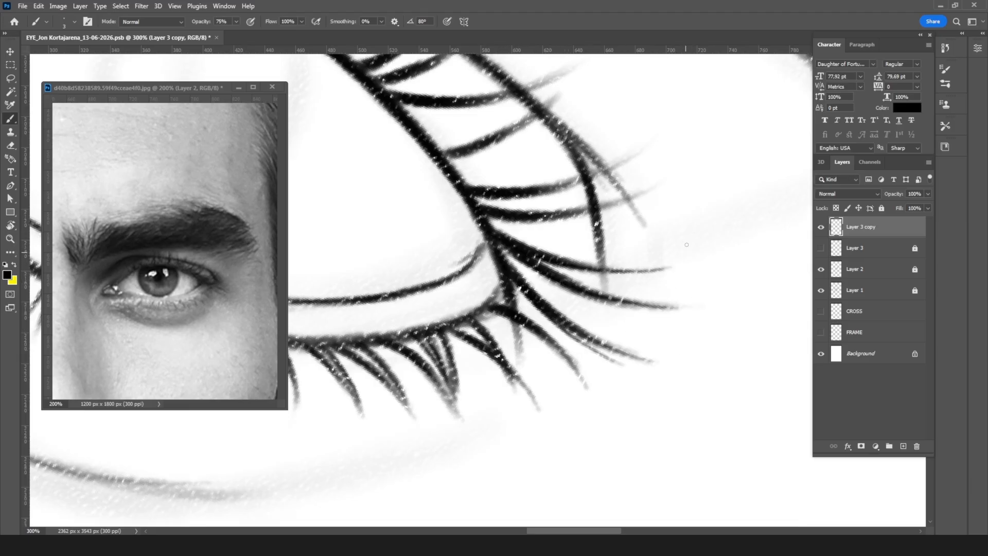
mouse_move(542, 217)
mouse_down()
mouse_move(610, 210)
mouse_move(656, 183)
mouse_up()
drag(530, 192, 634, 144)
Step: Soften the eyelash tips beside the outer eye corner with a smaller eraser
key(e)
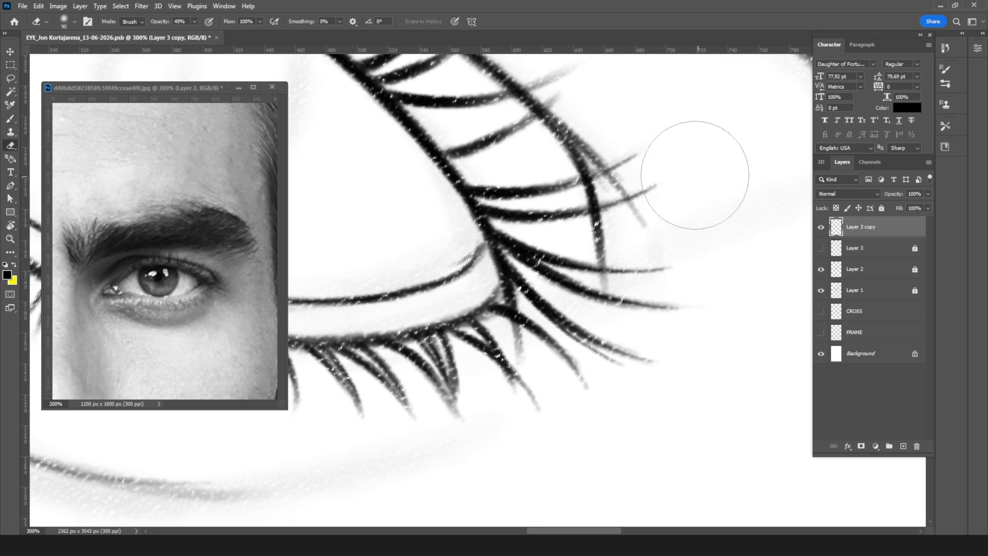
key(bracketleft)
key(bracketleft)
mouse_move(196, 35)
mouse_down()
mouse_move(739, 192)
mouse_move(679, 192)
mouse_up()
drag(674, 322, 624, 318)
Step: Darken and extend the upper eyelash tips along the outer part of the lid with thin size 3 brush strokes
mouse_move(617, 218)
mouse_down()
mouse_move(592, 281)
mouse_move(504, 293)
mouse_move(493, 246)
mouse_up()
key(r)
key(b)
mouse_move(449, 276)
mouse_down()
mouse_move(502, 330)
mouse_move(553, 354)
mouse_up()
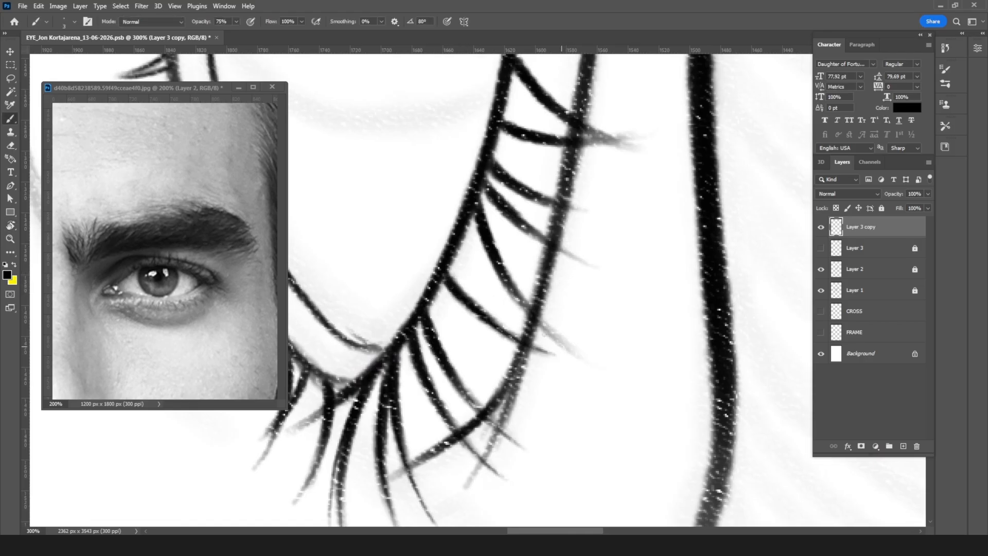
drag(496, 261, 571, 350)
drag(553, 245, 587, 263)
drag(538, 200, 591, 210)
drag(562, 139, 652, 116)
drag(551, 105, 632, 143)
Step: Sharpen and extend the upper eyelash tips that cross the lid fold along the middle of the eye
drag(582, 183, 561, 384)
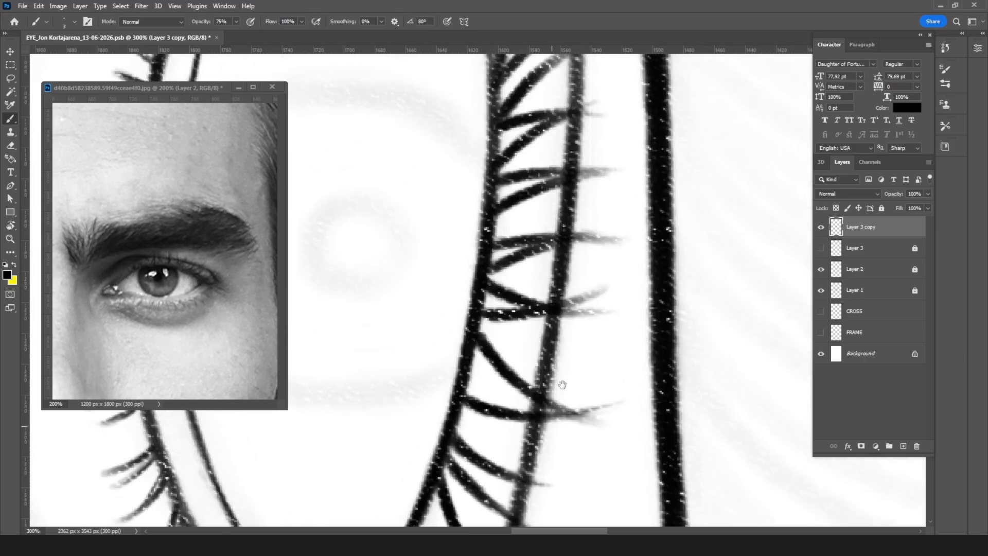
drag(566, 304, 596, 293)
drag(513, 301, 615, 312)
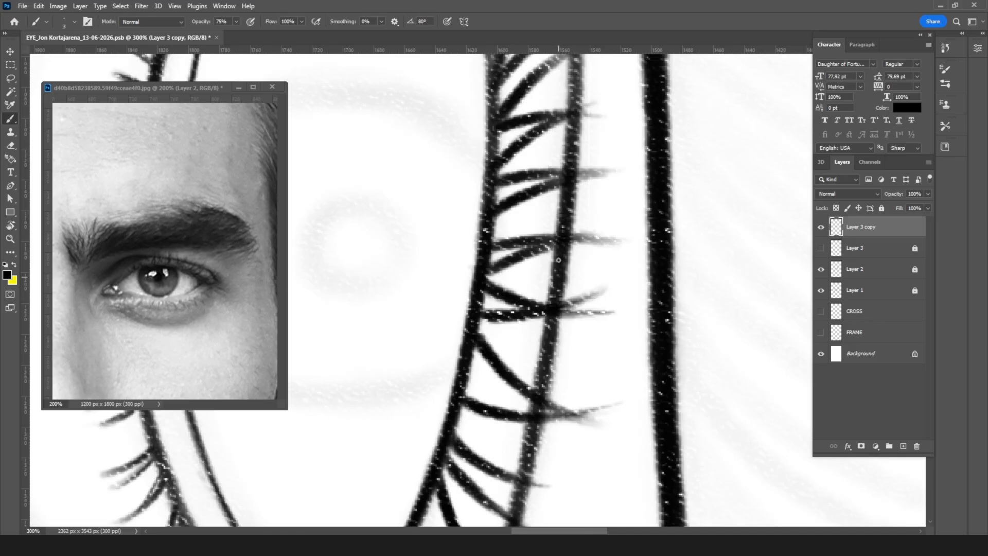
drag(568, 238, 596, 238)
drag(568, 240, 613, 239)
drag(571, 177, 612, 173)
drag(532, 173, 629, 171)
Step: Define the tips of the upper eyelashes toward the inner end of the lid with thin strokes
mouse_move(595, 102)
mouse_down()
mouse_move(557, 114)
mouse_move(546, 206)
mouse_move(517, 249)
mouse_up()
mouse_move(461, 222)
mouse_down()
mouse_move(514, 185)
mouse_move(502, 167)
mouse_up()
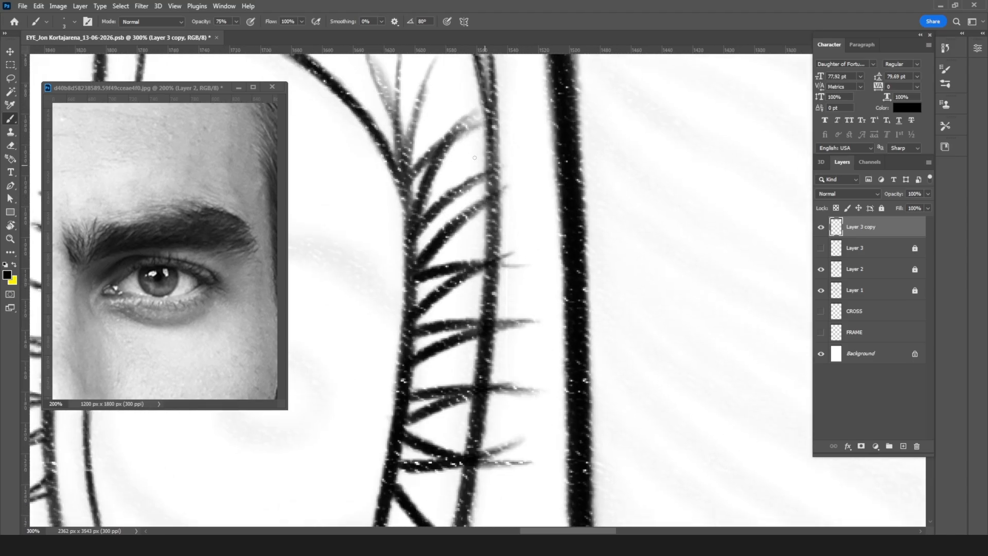
drag(447, 139, 485, 104)
drag(428, 155, 501, 117)
key(r)
mouse_move(621, 223)
mouse_down()
mouse_move(480, 147)
mouse_move(438, 190)
mouse_up()
key(ctrl+minus)
key(ctrl+minus)
key(ctrl+minus)
key(ctrl+minus)
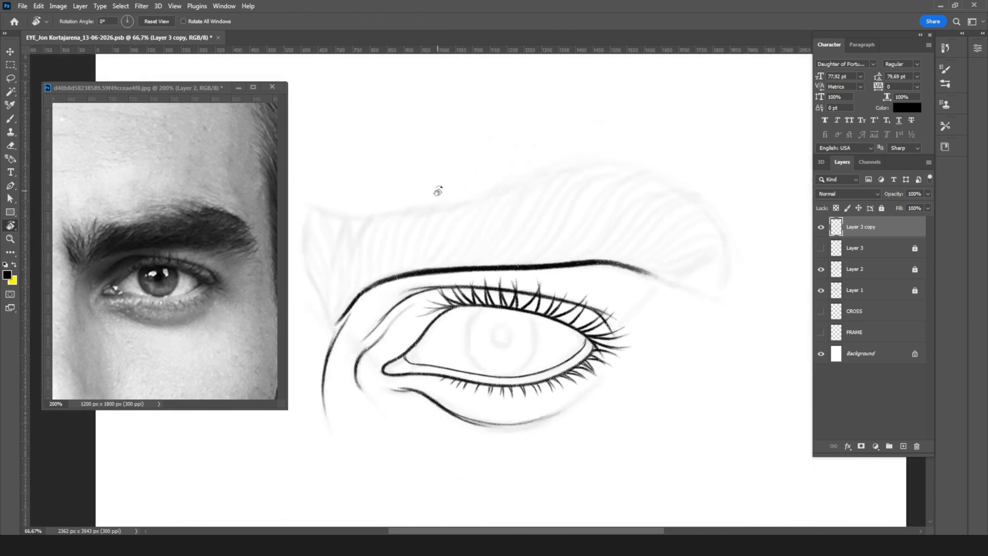
Step: Thicken the upper lash line on a new layer with a size 10 brush and soften its inner end with the eraser
click(903, 445)
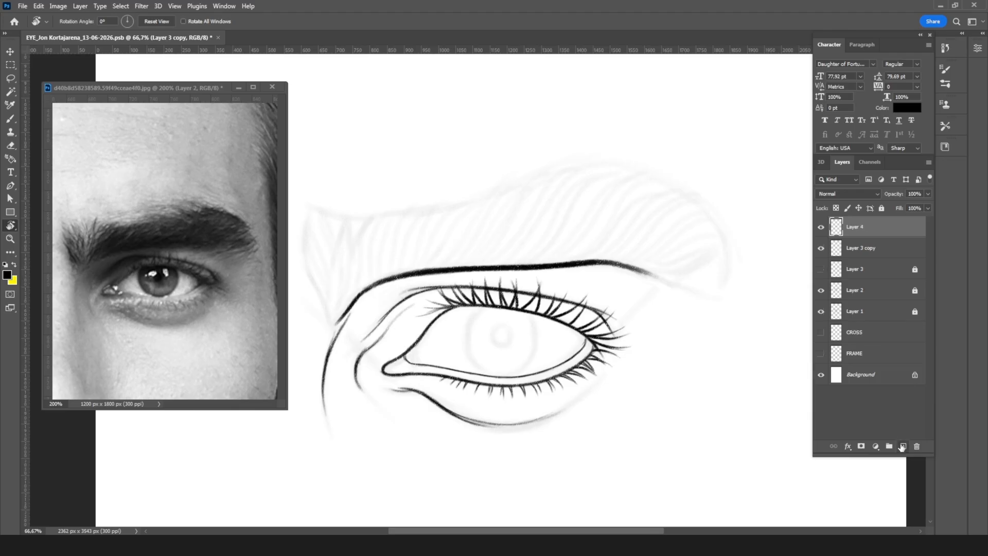
key(ctrl+plus)
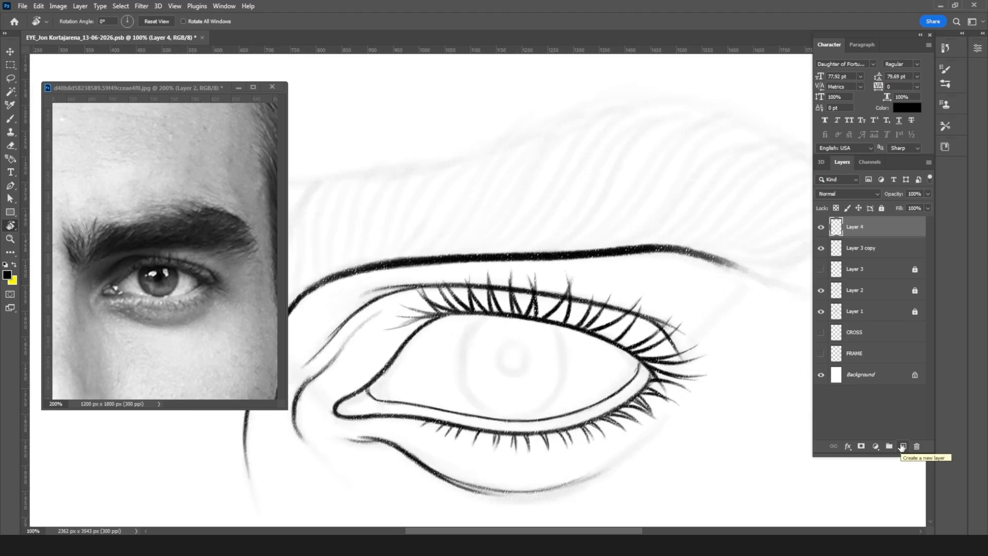
key(ctrl+plus)
key(b)
key(ctrl+minus)
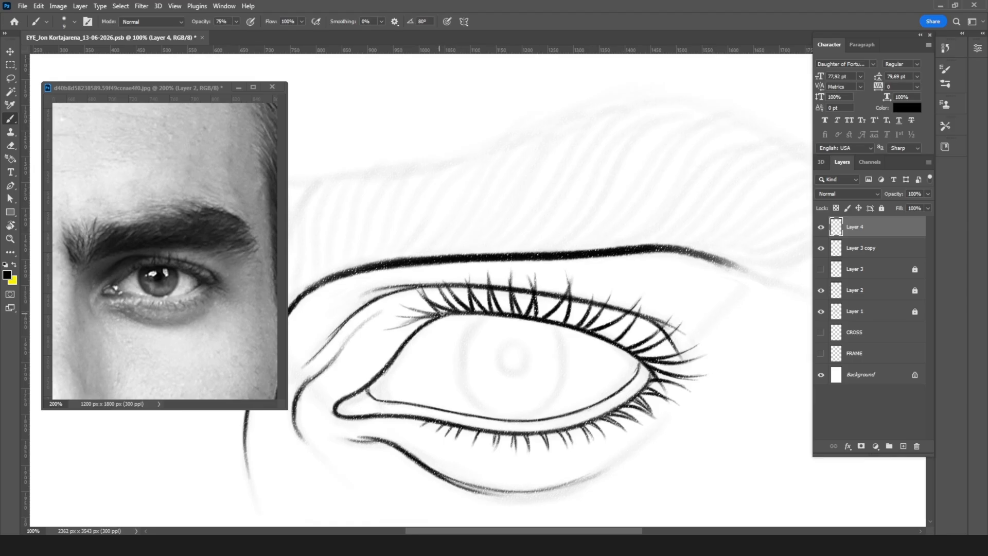
mouse_move(443, 314)
mouse_down()
mouse_move(402, 326)
mouse_move(420, 317)
mouse_up()
key(bracketright)
mouse_move(437, 317)
mouse_down()
mouse_move(398, 335)
mouse_move(514, 312)
mouse_move(585, 326)
mouse_move(563, 321)
mouse_move(674, 372)
mouse_up()
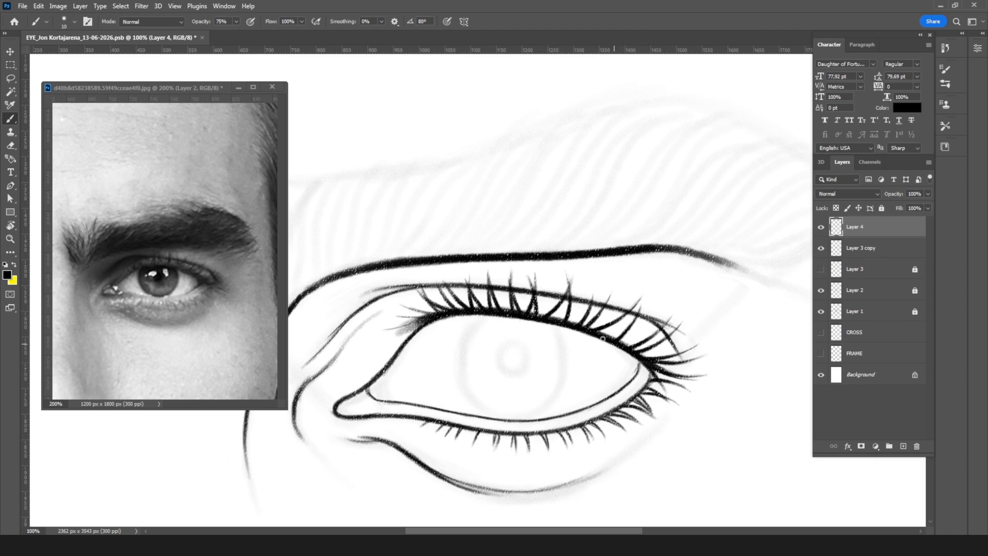
key(e)
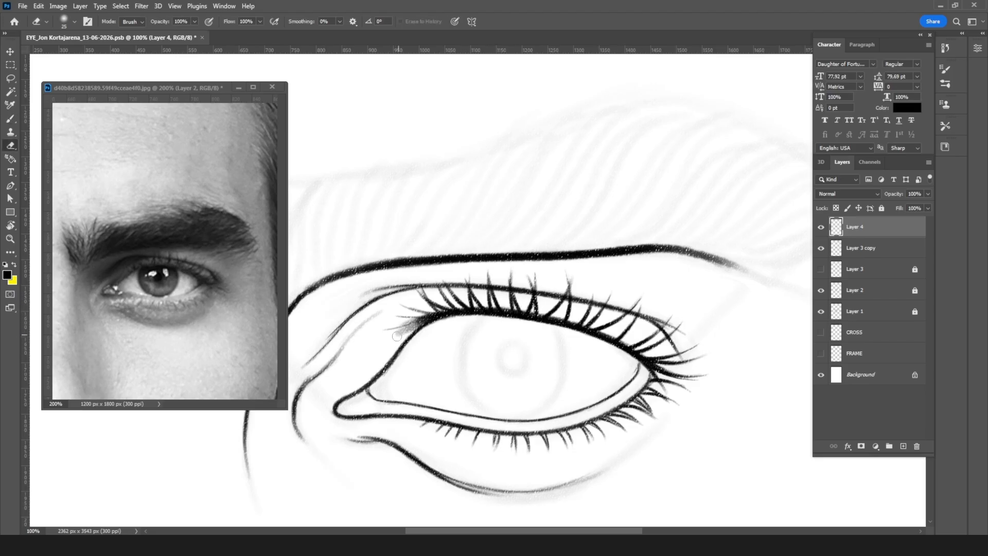
drag(390, 338, 441, 330)
Step: Fill in the roots of the upper eyelashes along the thickened lash line with a smaller brush
key(ctrl+plus)
key(b)
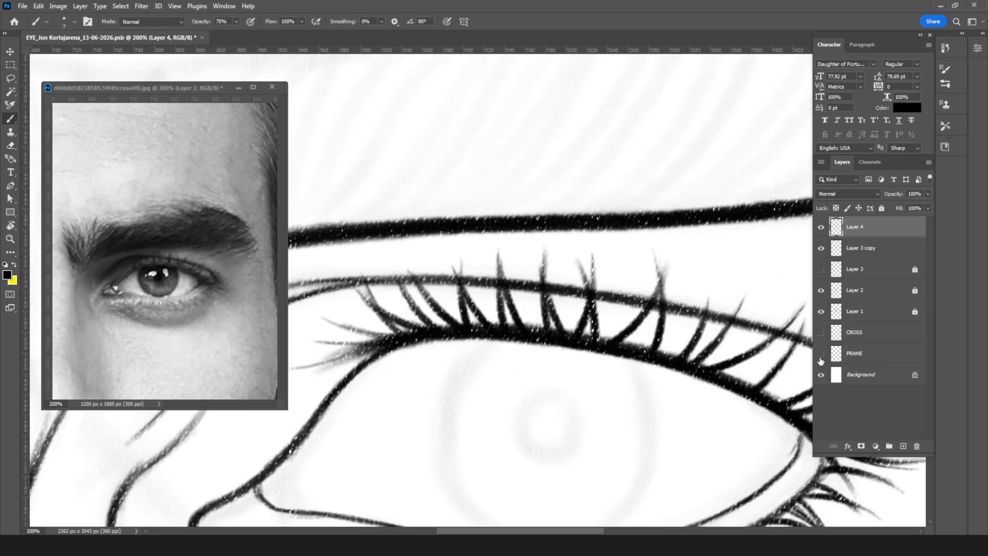
drag(671, 331, 445, 289)
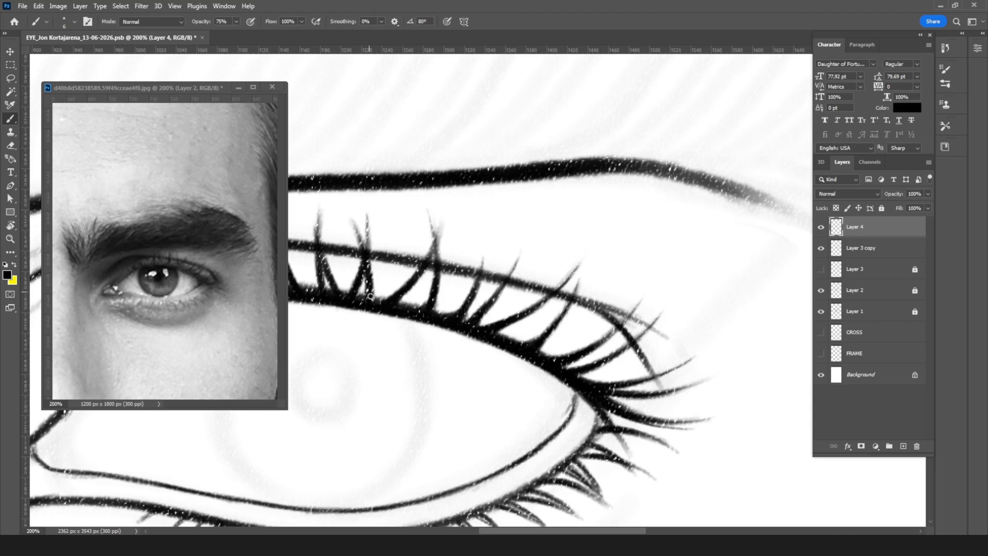
drag(578, 340, 728, 334)
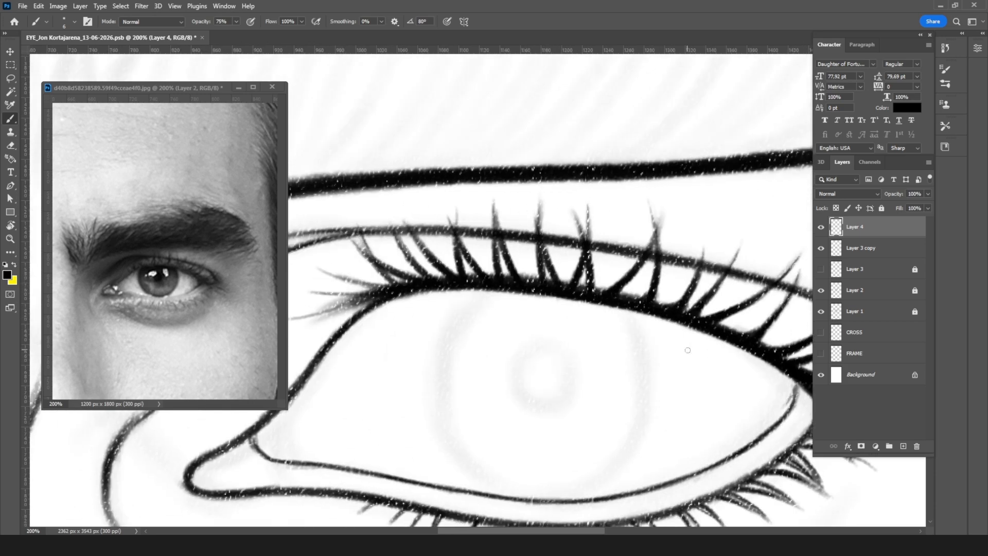
scroll(687, 350, down, 5)
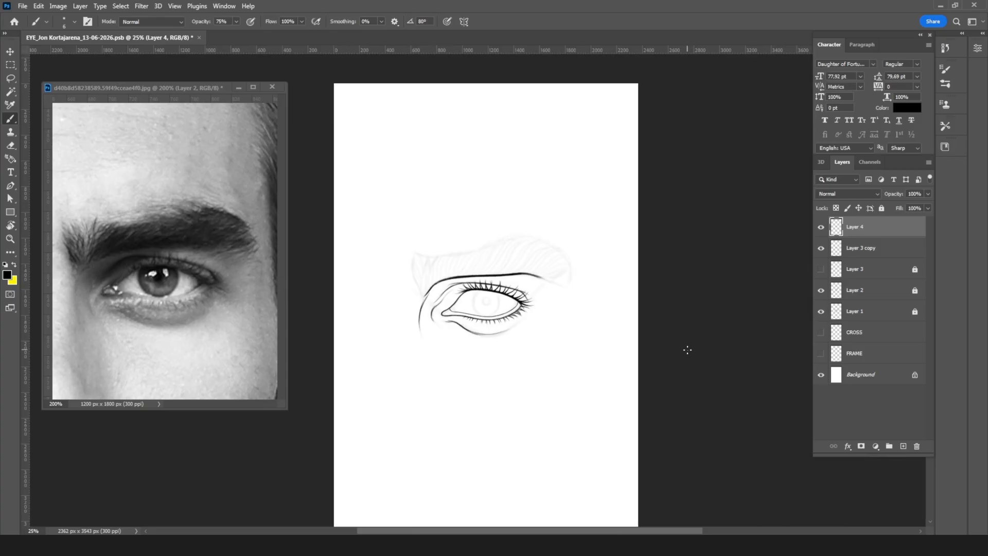
scroll(688, 350, up, 2)
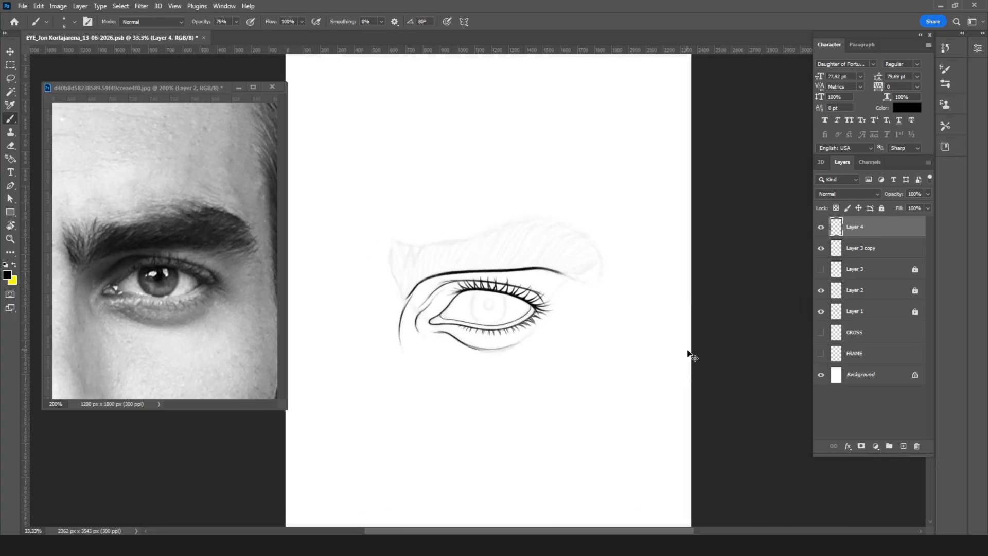
scroll(687, 350, up, 1)
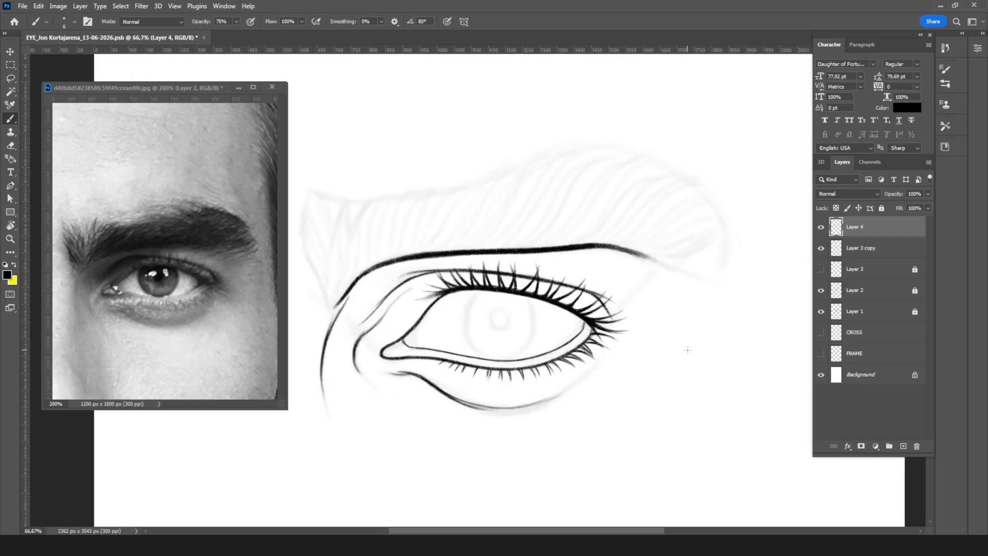
Step: Add a new layer for the eyebrow, lock Layer 4 and Layer 3 copy, and make the new layer active
click(903, 446)
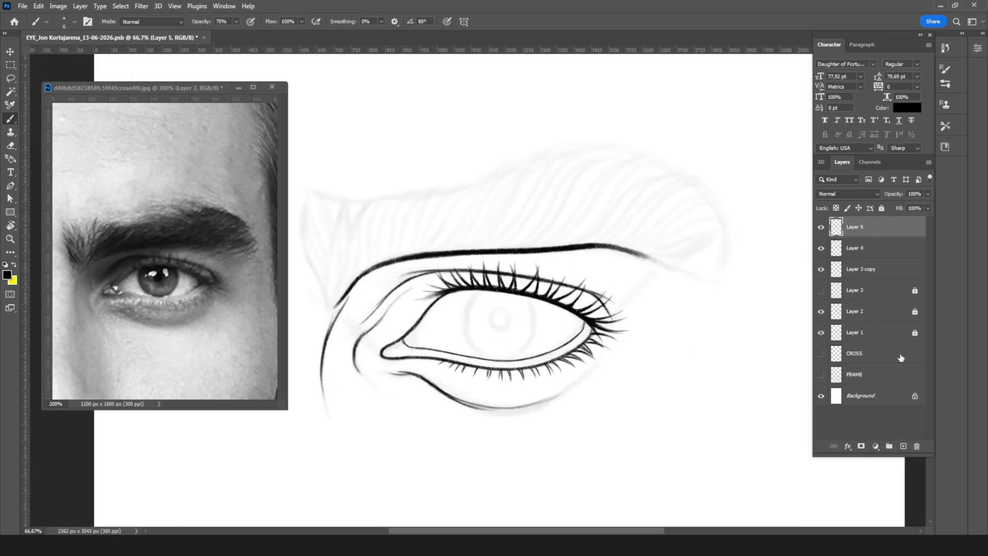
click(880, 252)
shift+click(884, 268)
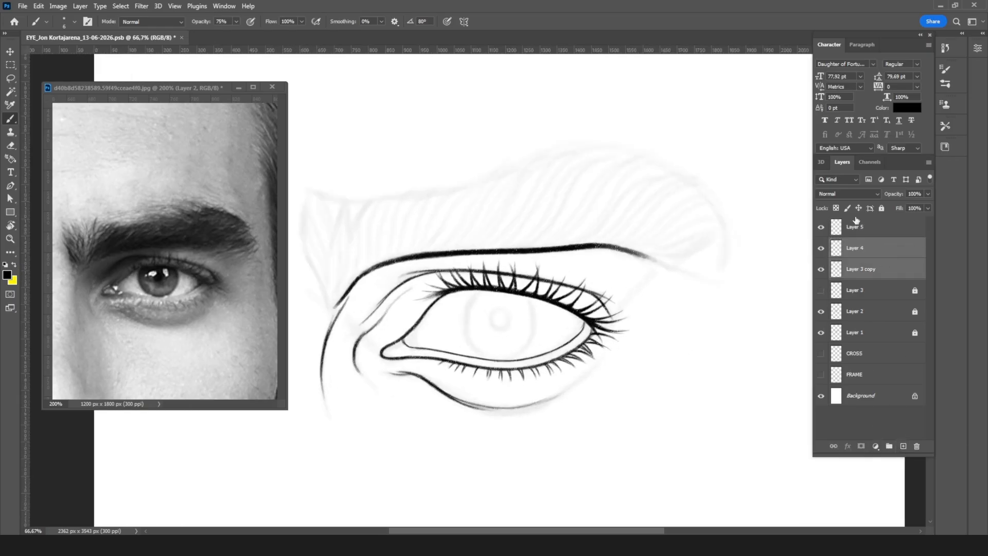
click(881, 209)
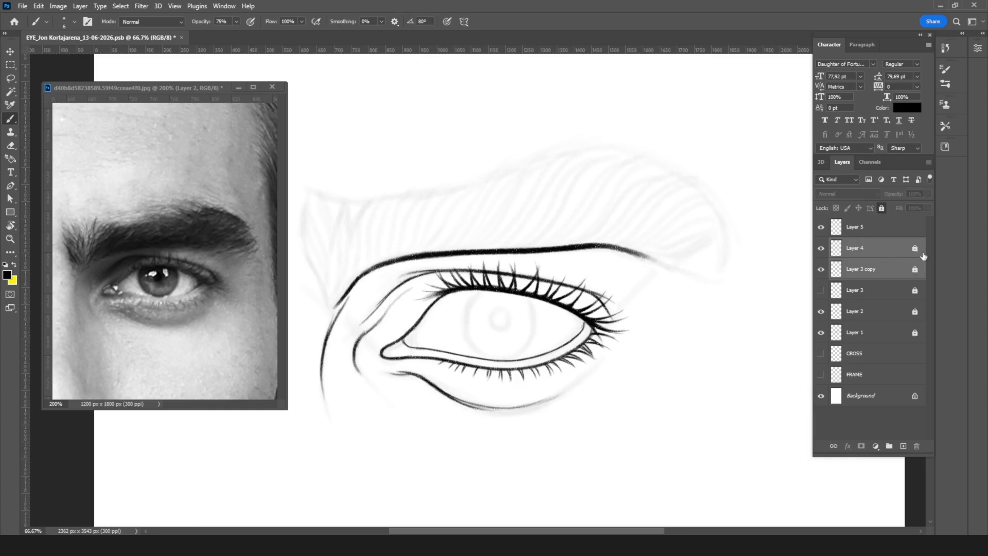
click(900, 229)
key(r)
mouse_move(674, 216)
mouse_down()
mouse_move(675, 254)
mouse_move(588, 404)
mouse_move(547, 433)
mouse_up()
key(ctrl+plus)
key(b)
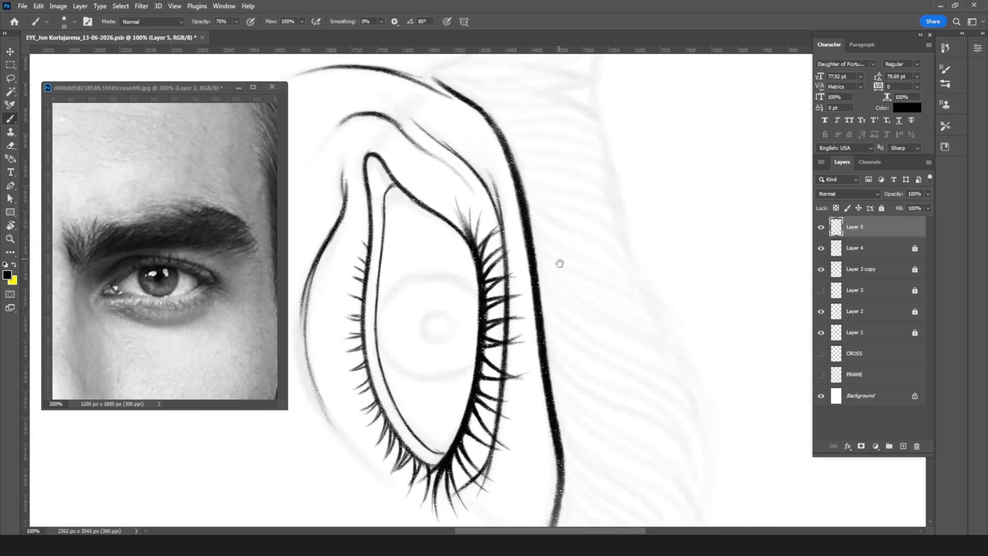
drag(558, 263, 504, 235)
key(bracketright)
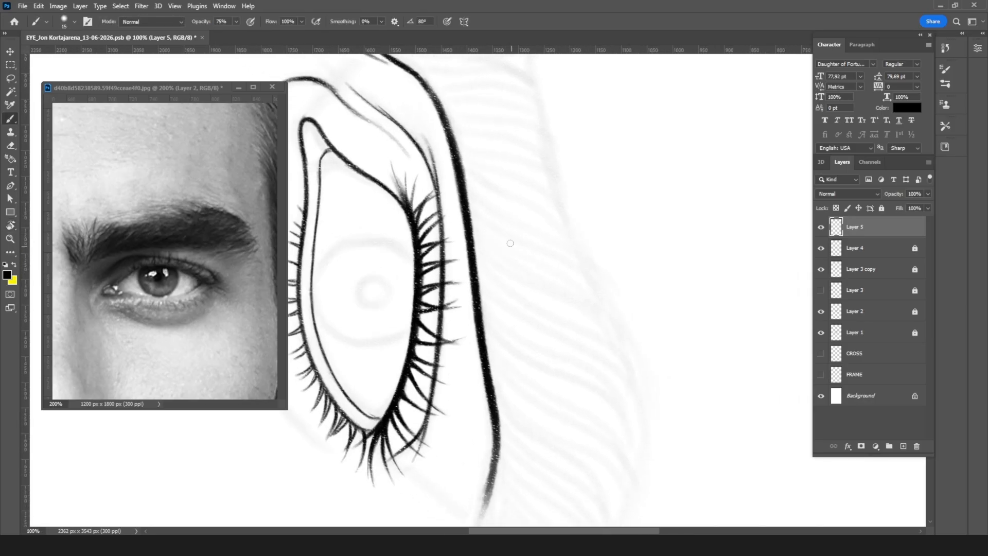
drag(466, 188, 602, 285)
key(ctrl+z)
key(bracketleft)
drag(469, 207, 598, 307)
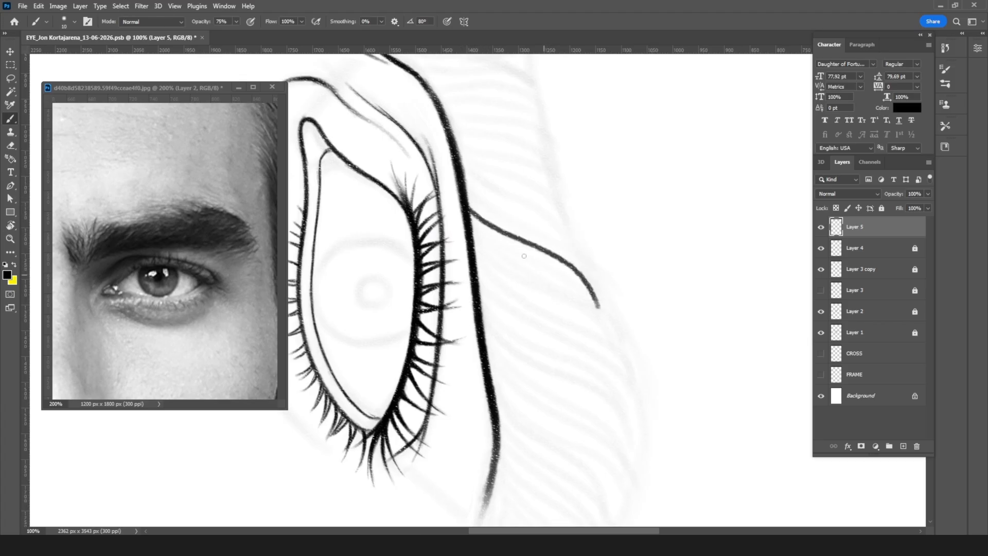
drag(475, 220, 582, 308)
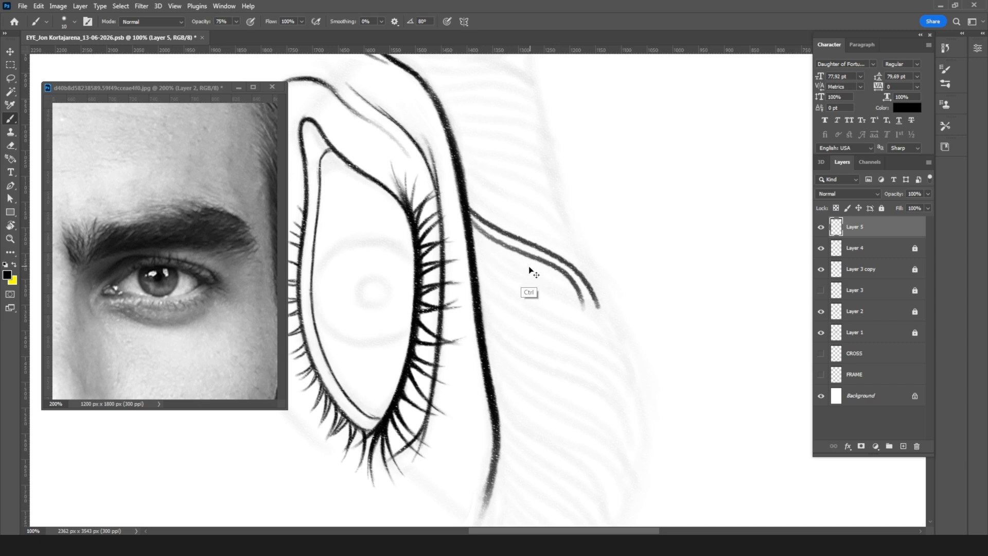
key(ctrl+z)
key(ctrl+z)
Step: Ink the first curved hairs near the eyebrow's inner end, starting from the dark crease line, with a size 10 brush
drag(542, 182, 523, 359)
key(t)
key(r)
drag(617, 223, 611, 243)
key(b)
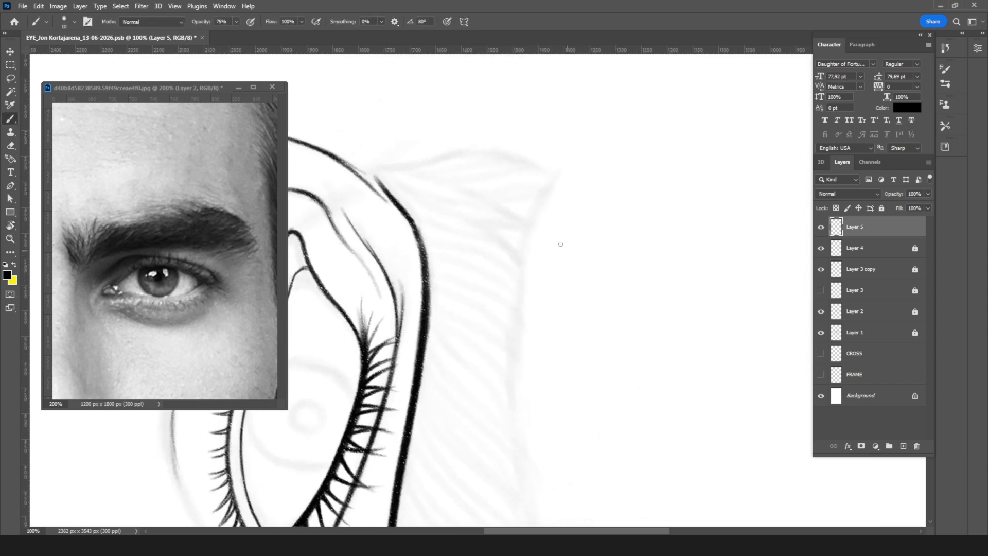
drag(399, 206, 500, 272)
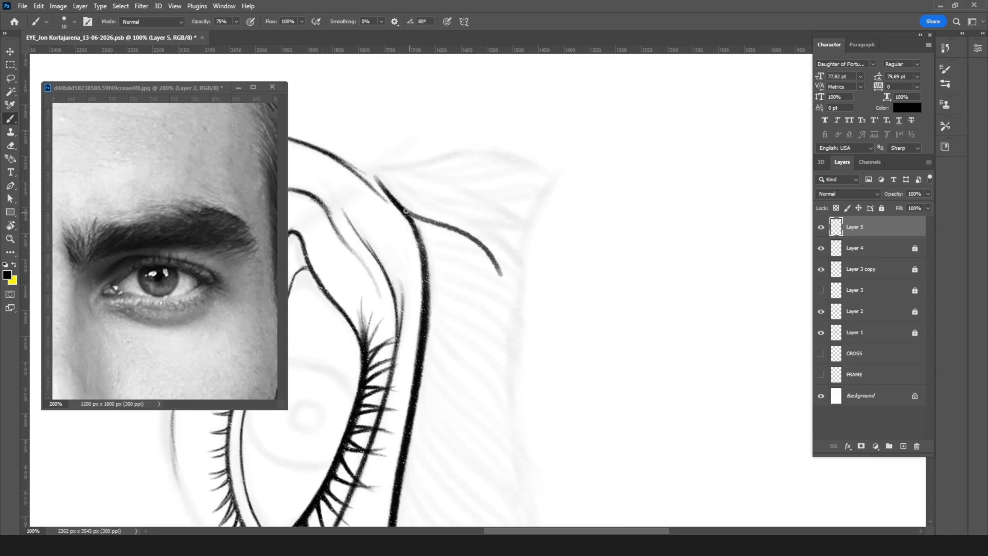
key(ctrl+z)
key(ctrl+z)
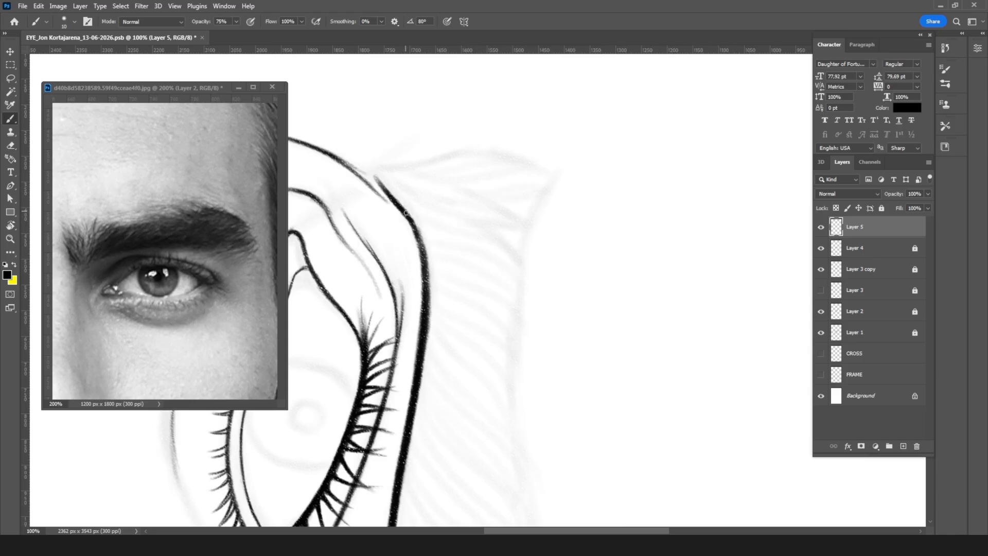
drag(406, 211, 517, 291)
drag(418, 230, 524, 326)
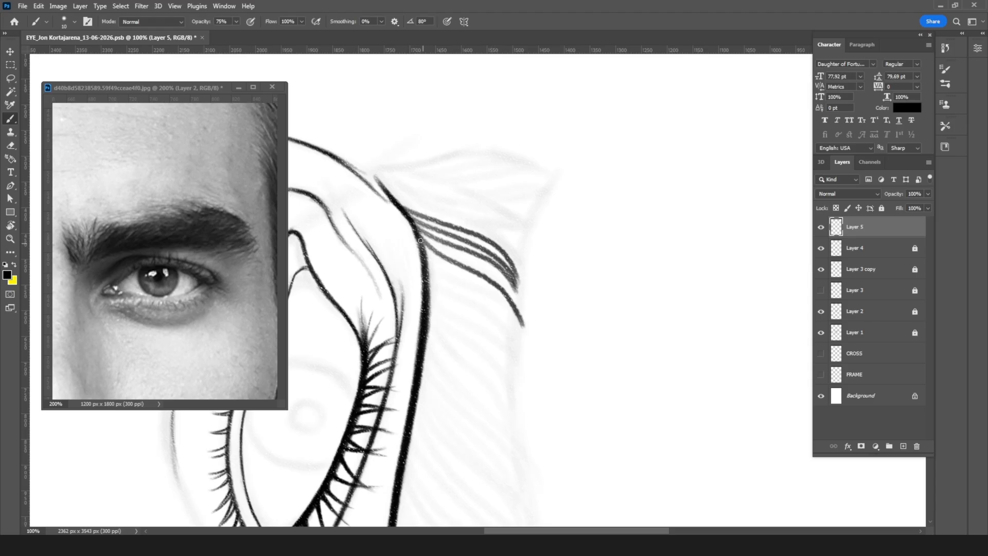
drag(420, 240, 523, 335)
drag(435, 267, 514, 344)
Step: Continue the row of curved eyebrow hairs along the inner third of the brow, following the faded sketch
key(r)
mouse_move(501, 290)
mouse_down()
mouse_move(611, 245)
mouse_move(586, 234)
mouse_up()
mouse_move(419, 278)
mouse_down()
mouse_move(504, 313)
mouse_move(532, 342)
mouse_up()
drag(430, 299, 534, 344)
mouse_move(436, 317)
mouse_down()
mouse_move(544, 375)
mouse_move(546, 388)
mouse_up()
mouse_move(436, 323)
mouse_down()
mouse_move(515, 364)
mouse_move(551, 397)
mouse_up()
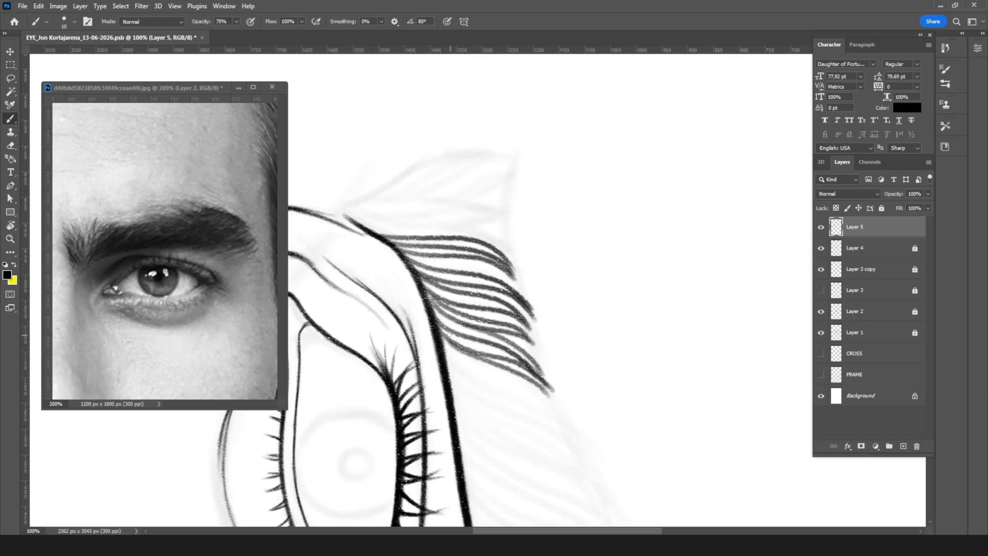
mouse_move(446, 339)
mouse_down()
mouse_move(555, 399)
mouse_move(558, 417)
mouse_up()
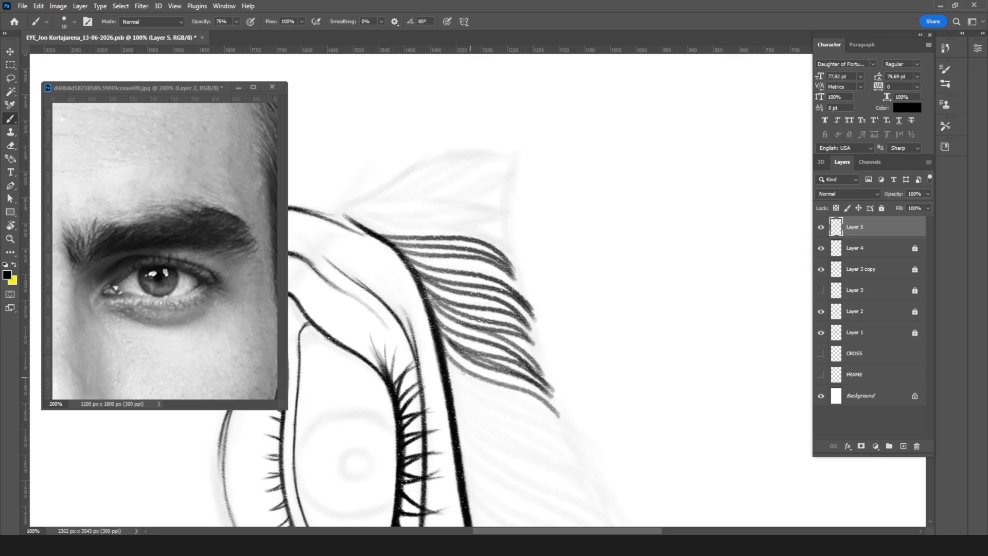
drag(448, 359, 560, 430)
drag(458, 378, 561, 437)
Step: Ink longer overlapping eyebrow hairs toward the middle of the brow, from its lower edge to its upper edge
drag(549, 401, 546, 295)
drag(452, 282, 560, 342)
mouse_move(466, 298)
mouse_down()
mouse_move(577, 364)
mouse_move(537, 341)
mouse_move(582, 368)
mouse_move(584, 389)
mouse_up()
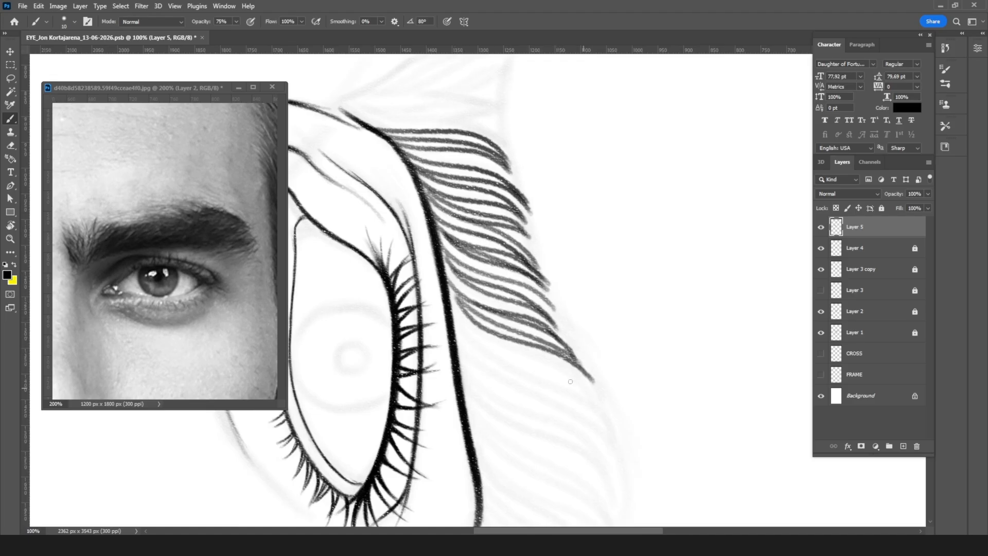
drag(451, 308, 590, 401)
mouse_move(451, 317)
mouse_down()
mouse_move(494, 358)
mouse_move(617, 431)
mouse_up()
drag(555, 365, 582, 398)
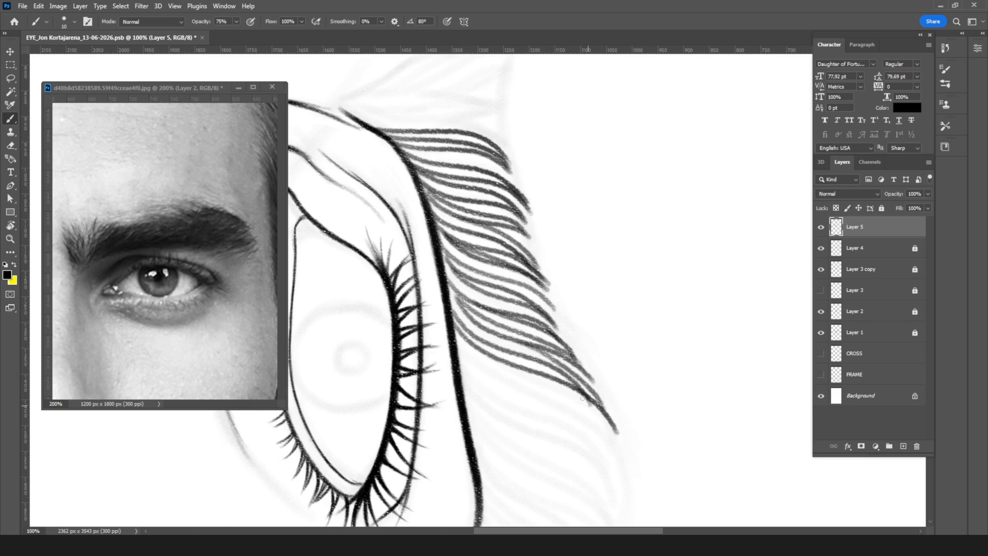
Step: Ink sweeping hairs across the middle of the eyebrow, curving their tips along the upper contour of the sketch
drag(541, 318, 535, 242)
drag(455, 242, 606, 364)
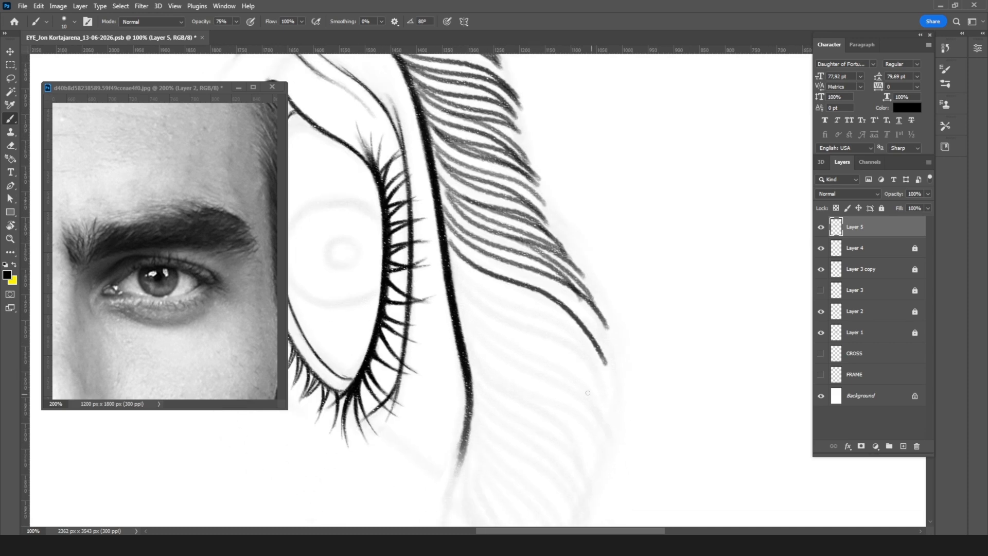
key(ctrl+z)
mouse_move(448, 236)
mouse_down()
mouse_move(517, 280)
mouse_move(617, 370)
mouse_up()
drag(453, 250, 617, 370)
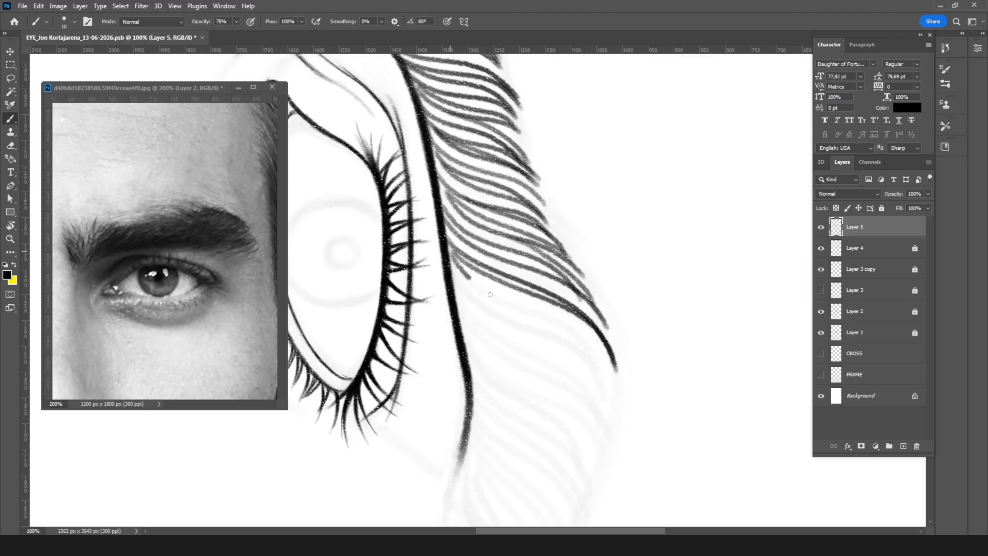
key(ctrl+z)
drag(449, 250, 608, 383)
drag(455, 267, 608, 416)
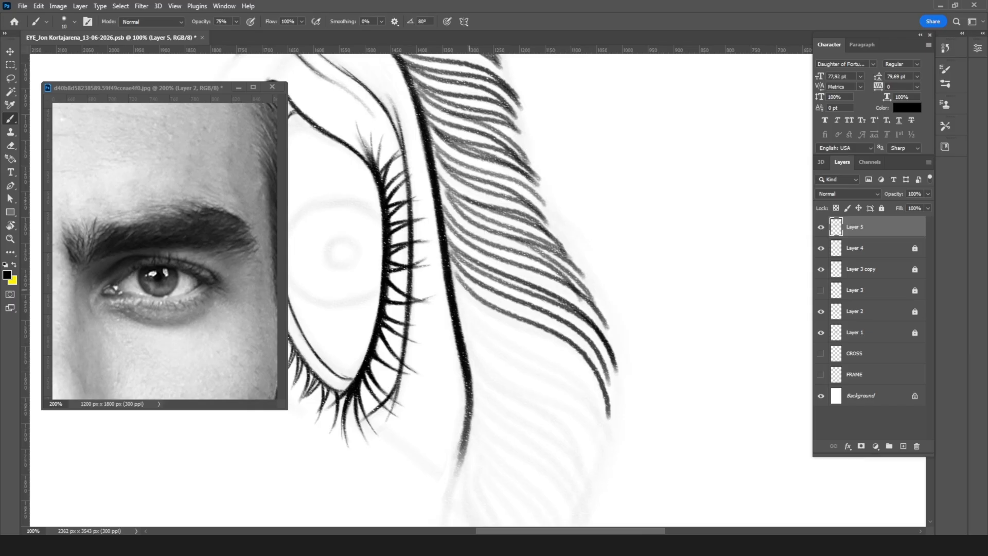
Step: Ink long sweeping hairs just past the middle of the eyebrow, from the crease line to the upper contour, undoing misplaced strokes
drag(466, 287, 624, 441)
key(ctrl+z)
drag(460, 288, 613, 425)
drag(451, 286, 625, 452)
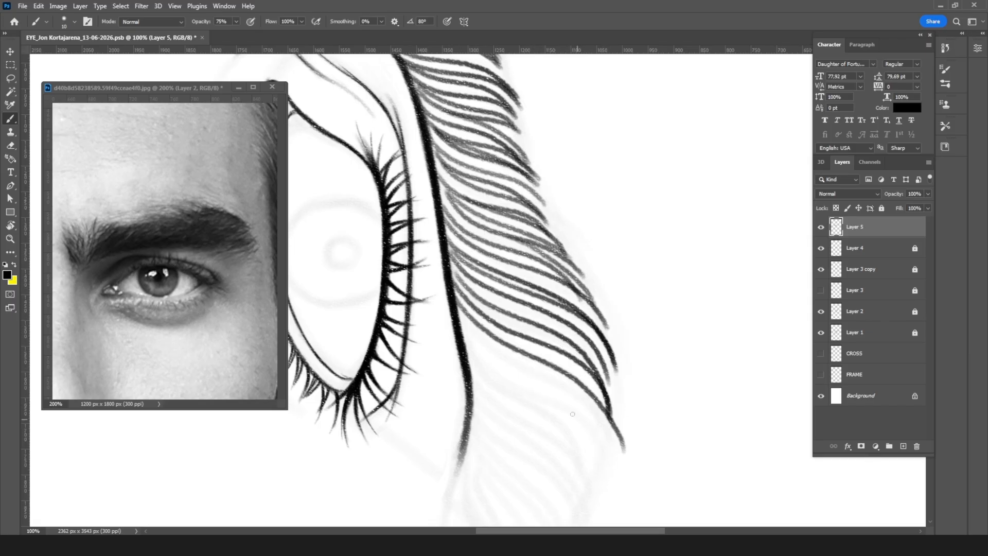
key(ctrl+z)
mouse_move(454, 289)
mouse_down()
mouse_move(496, 342)
mouse_move(600, 431)
mouse_up()
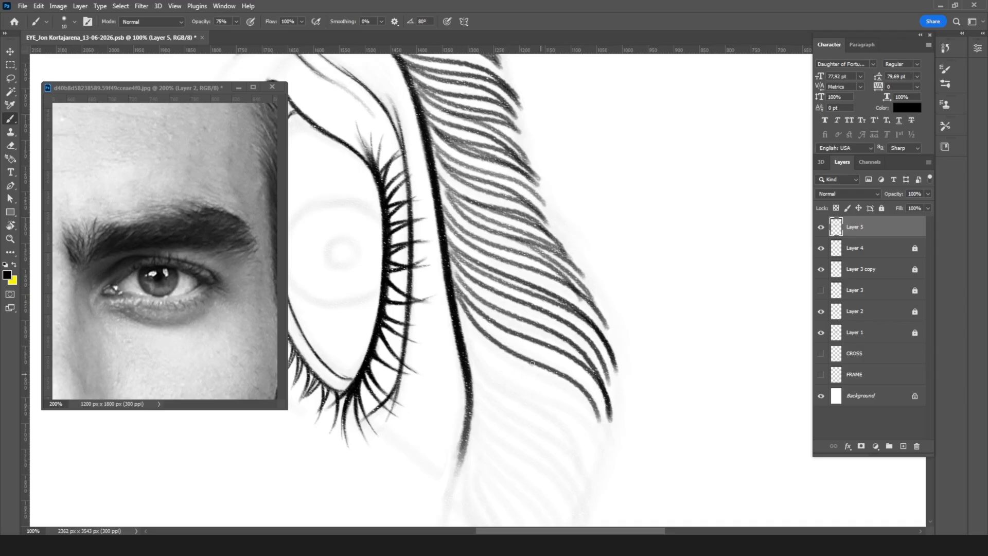
mouse_move(466, 325)
mouse_down()
mouse_move(530, 372)
mouse_move(603, 452)
mouse_up()
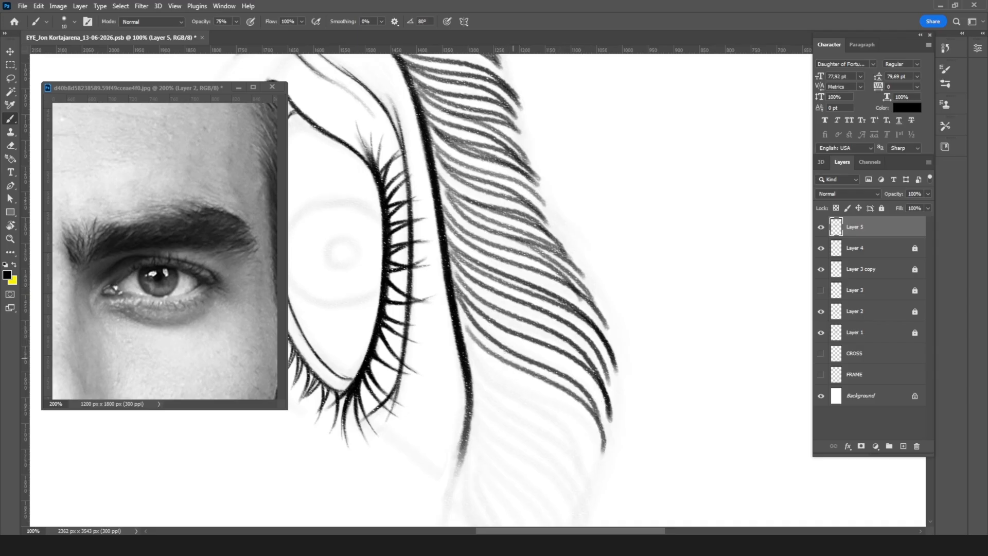
drag(459, 322, 602, 452)
key(ctrl+z)
Step: Ink curved hairs across the outer third of the eyebrow, bending their tips toward the tail along the faded sketch
key(r)
mouse_move(658, 307)
mouse_down()
mouse_move(599, 211)
mouse_move(604, 219)
mouse_up()
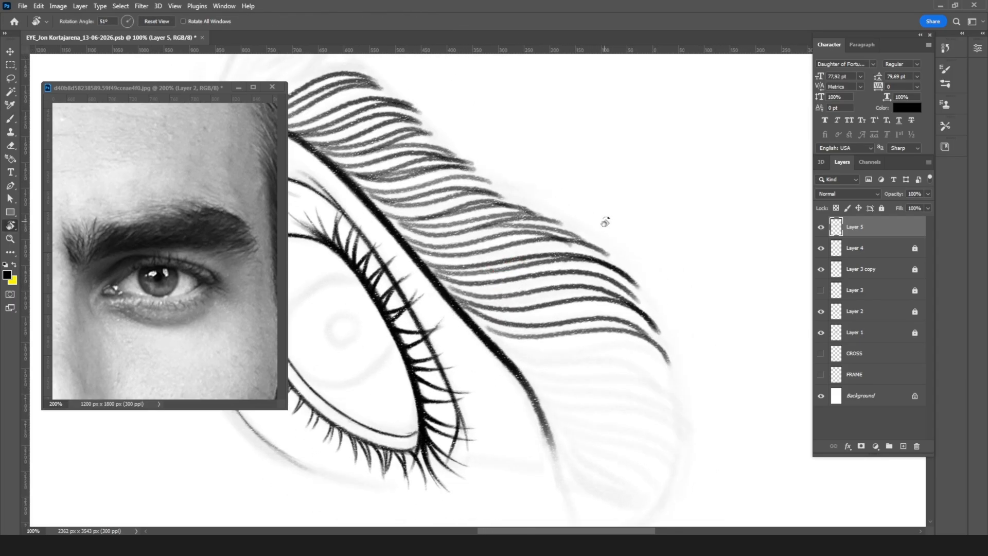
key(b)
mouse_move(486, 332)
mouse_down()
mouse_move(594, 354)
mouse_move(669, 413)
mouse_move(608, 341)
mouse_move(668, 383)
mouse_up()
drag(505, 351, 679, 414)
mouse_move(514, 362)
mouse_down()
mouse_move(669, 412)
mouse_move(686, 442)
mouse_up()
drag(521, 375, 686, 449)
mouse_move(532, 387)
mouse_down()
mouse_move(688, 455)
mouse_move(680, 468)
mouse_move(591, 428)
mouse_move(675, 472)
mouse_move(678, 494)
mouse_up()
Step: Ink the last short hairs at the eyebrow's tail, below the end of the crease line
drag(633, 412, 600, 301)
drag(525, 322, 625, 391)
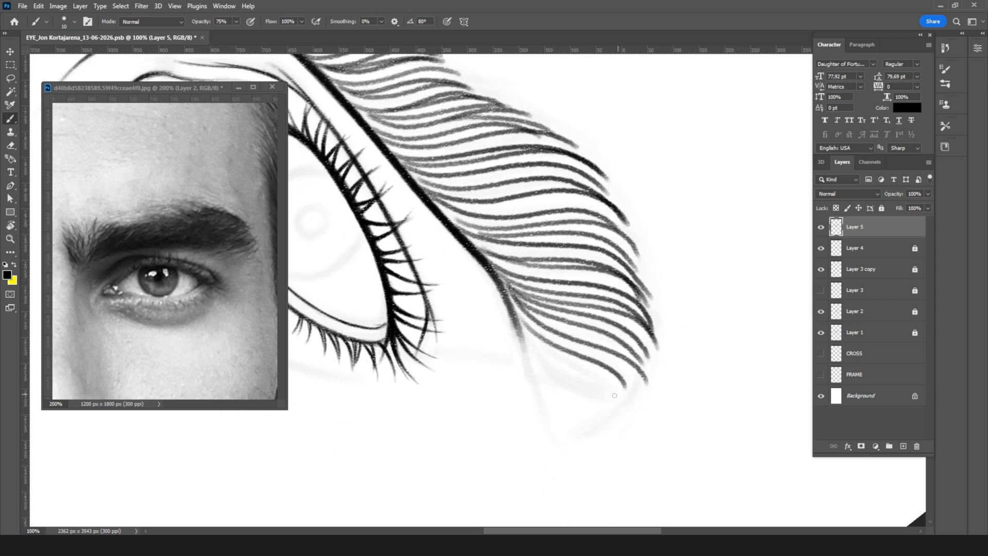
drag(515, 317, 623, 402)
drag(532, 333, 604, 392)
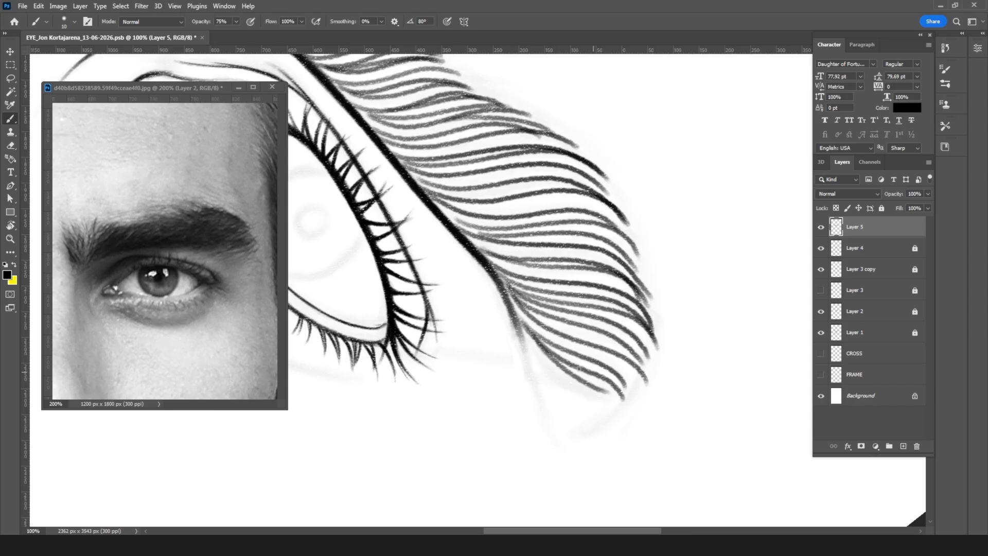
Step: Ink hairs fanning out at the eyebrow's inner end, extending the row up from the start of the crease line
key(r)
drag(564, 236, 586, 324)
drag(631, 215, 482, 380)
key(b)
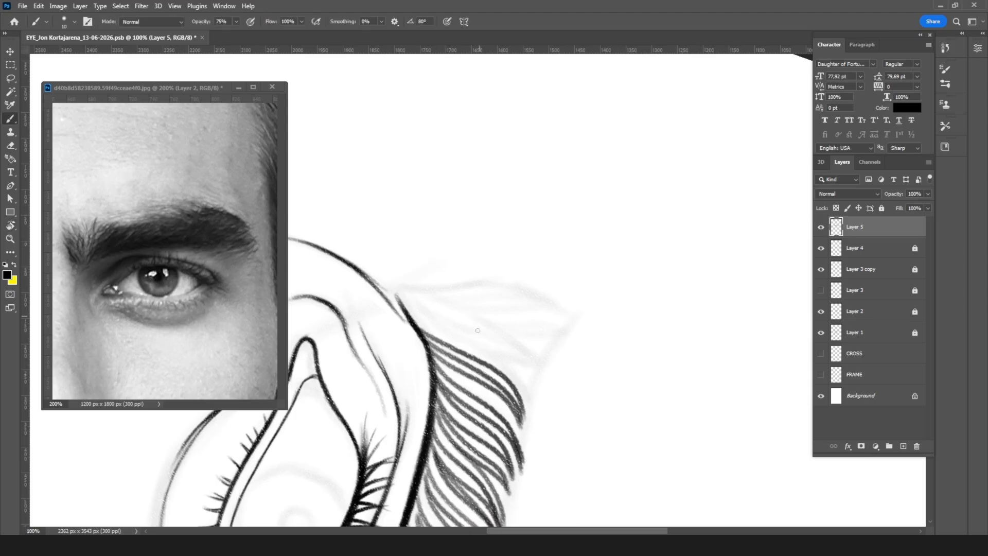
mouse_move(410, 315)
mouse_down()
mouse_move(520, 394)
mouse_move(492, 342)
mouse_move(534, 372)
mouse_up()
drag(404, 297, 533, 372)
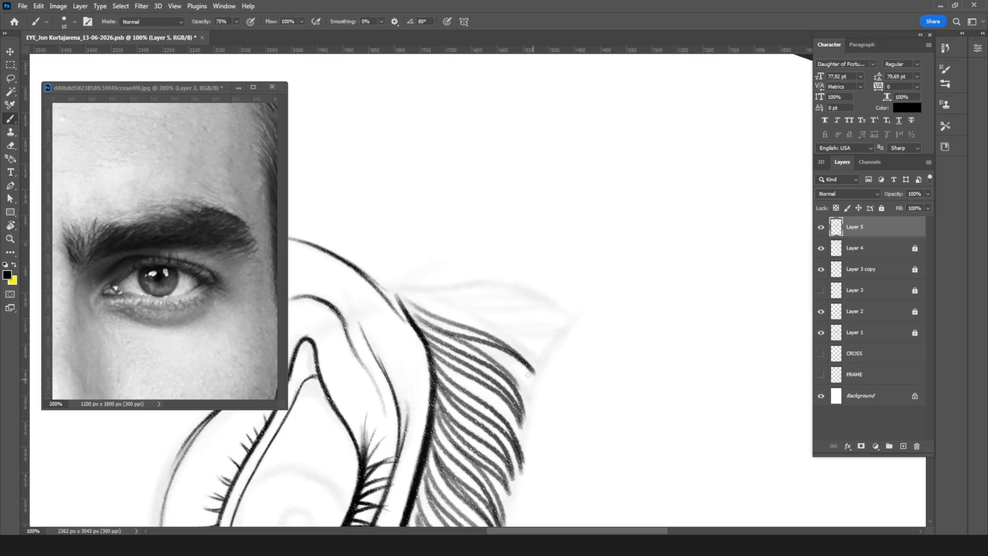
drag(408, 295, 529, 364)
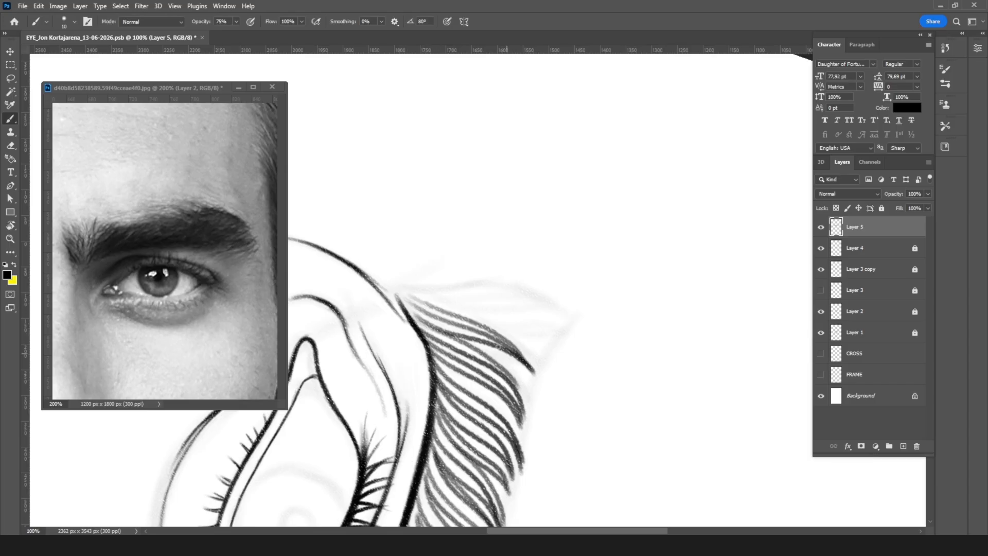
key(ctrl+z)
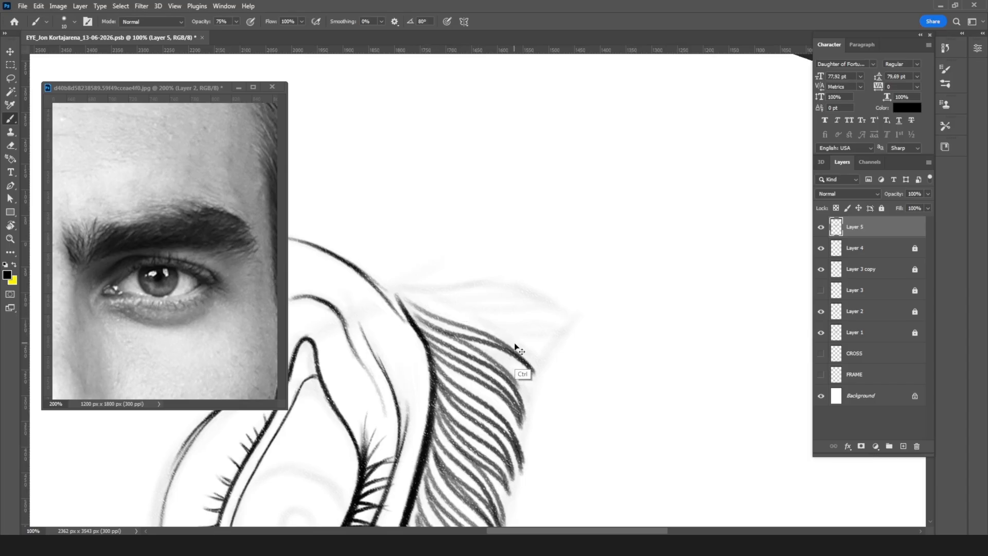
key(ctrl+z)
mouse_move(419, 305)
mouse_down()
mouse_move(557, 328)
mouse_move(536, 350)
mouse_move(547, 367)
mouse_move(540, 380)
mouse_up()
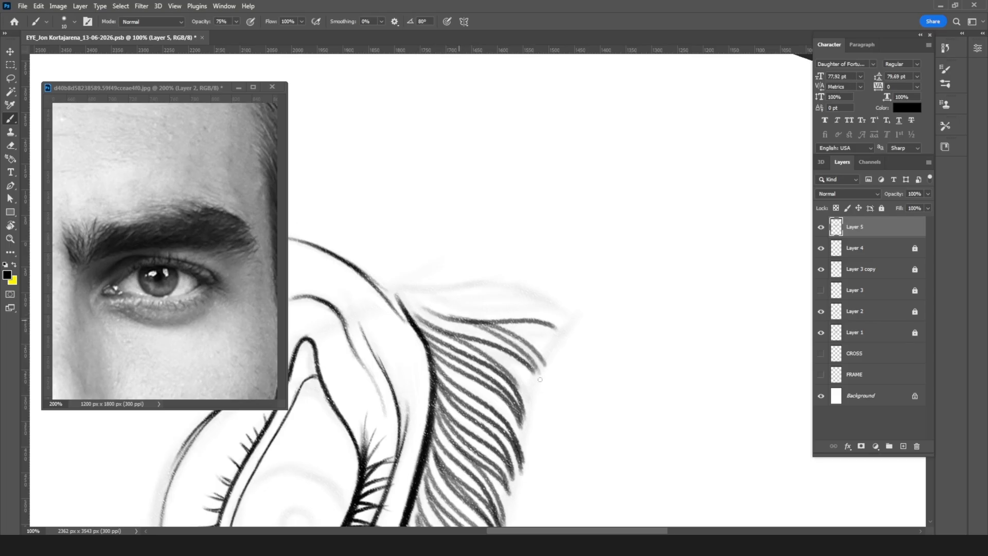
drag(419, 303, 525, 360)
drag(446, 316, 546, 325)
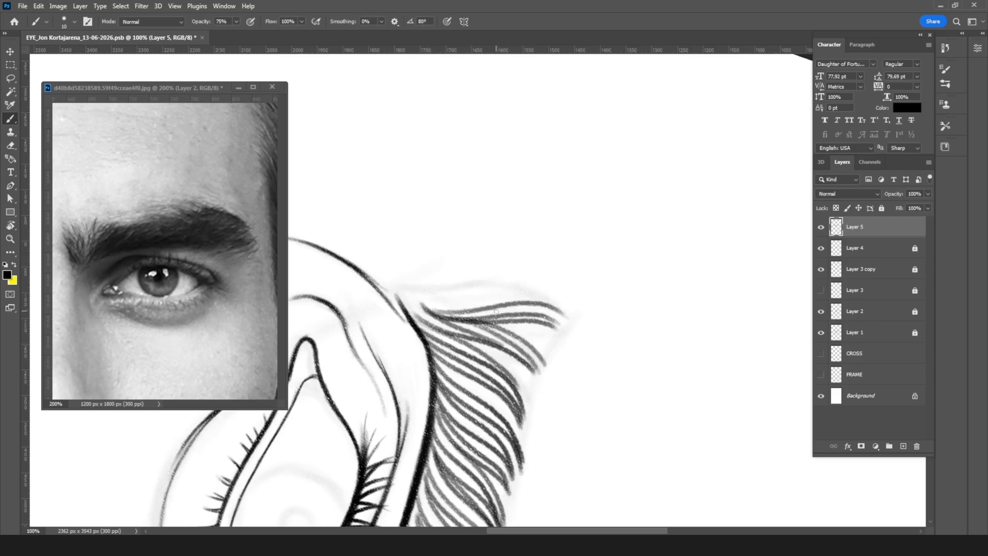
Step: Close off the eyebrow's innermost edge with curved hairs following the sketched outline
key(r)
drag(587, 283, 497, 305)
key(b)
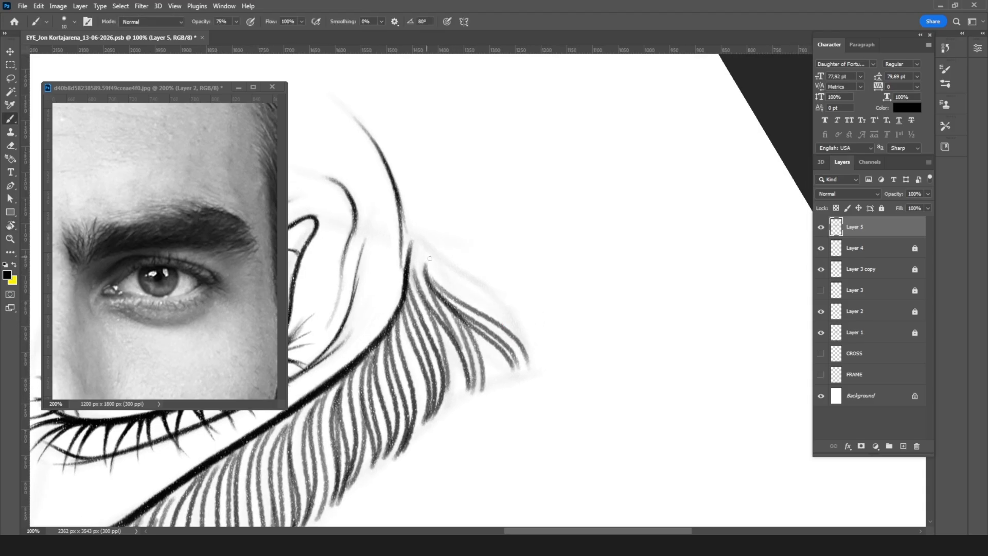
drag(427, 259, 530, 342)
drag(423, 251, 508, 315)
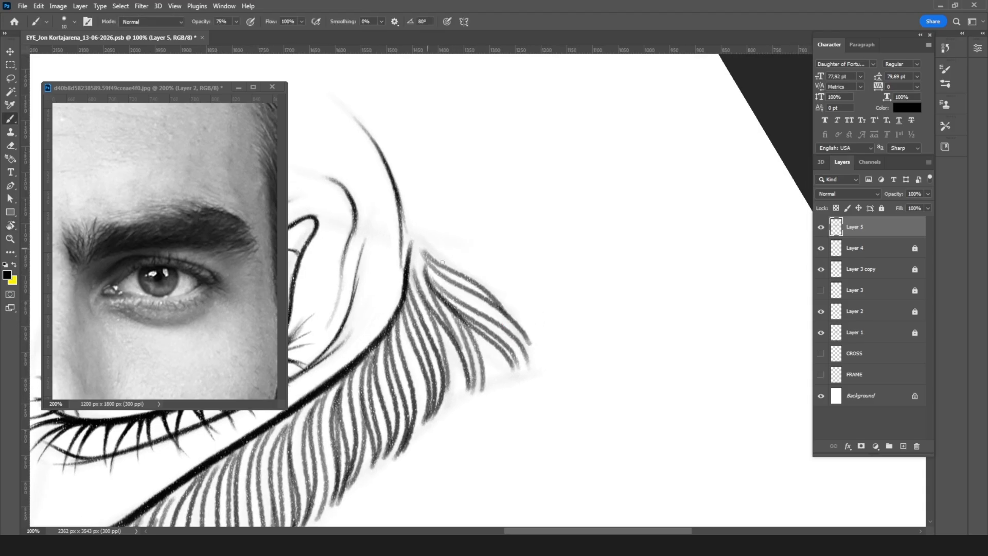
Step: Unlock sketch Layer 1, raise its opacity to 45%, and lock it again
key(r)
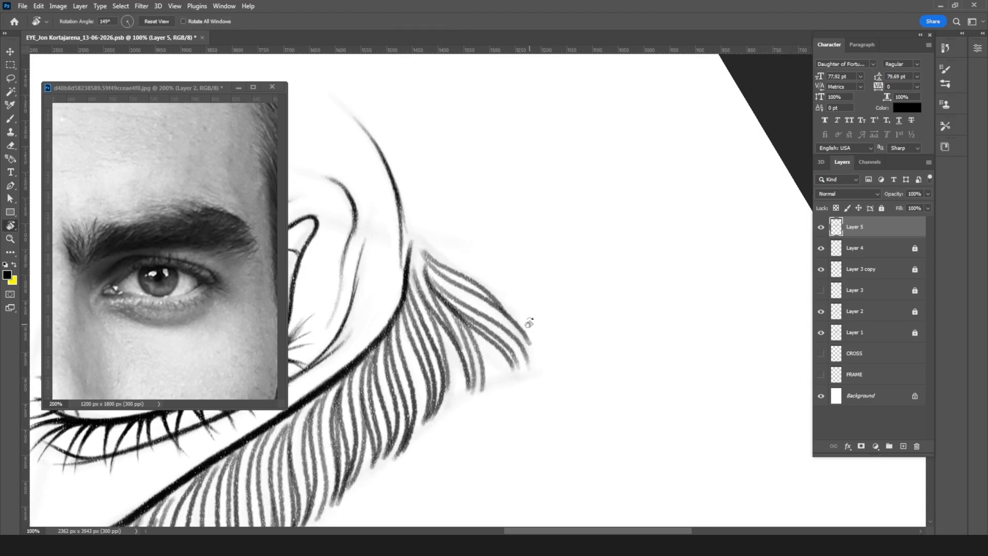
click(897, 334)
click(881, 207)
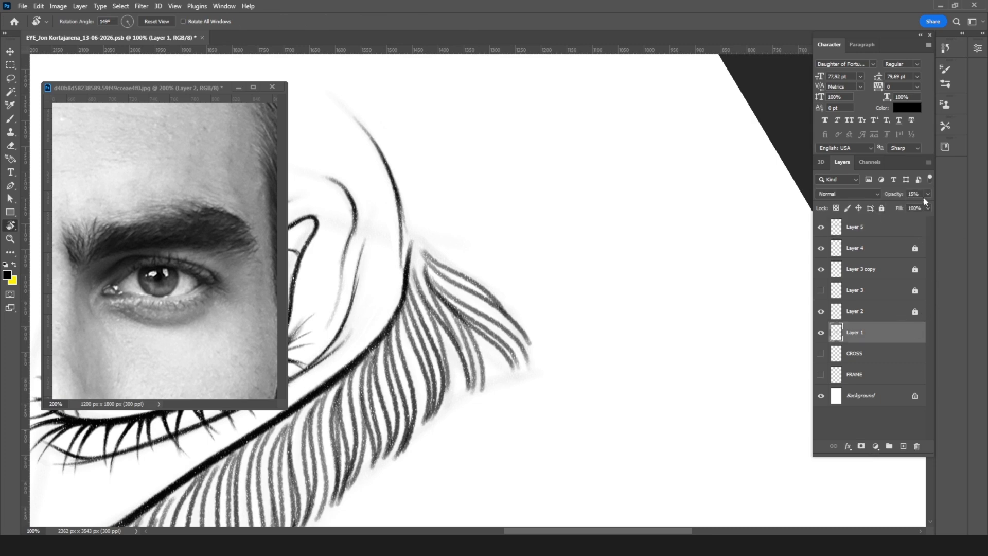
click(928, 194)
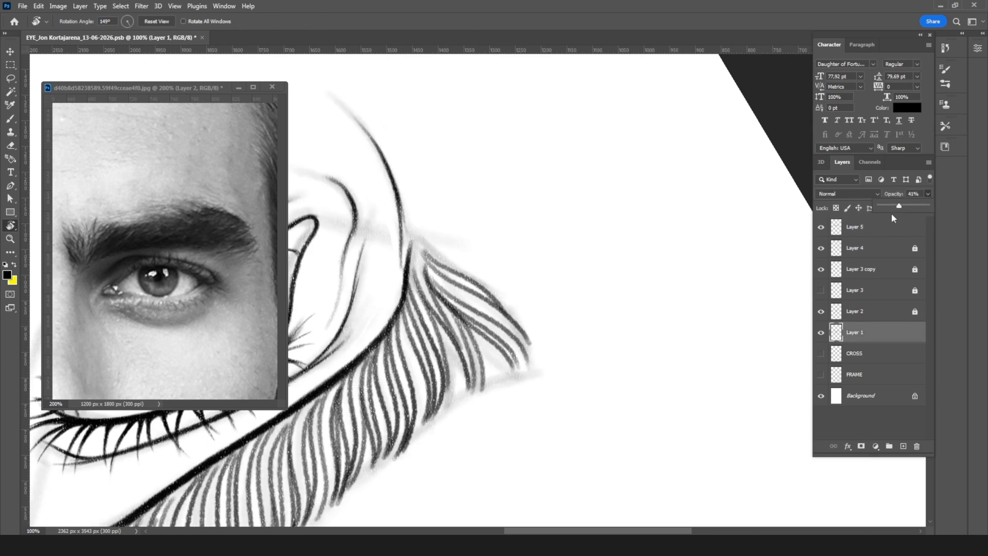
click(922, 194)
text(45)
click(881, 209)
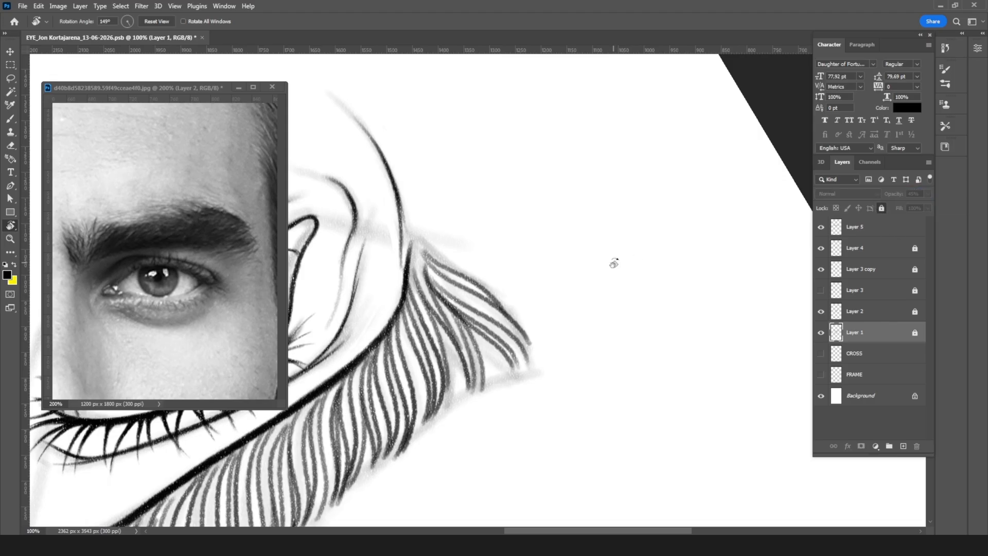
Step: Review the whole eye and eyebrow drawing upright at a reduced zoom
drag(680, 281, 411, 247)
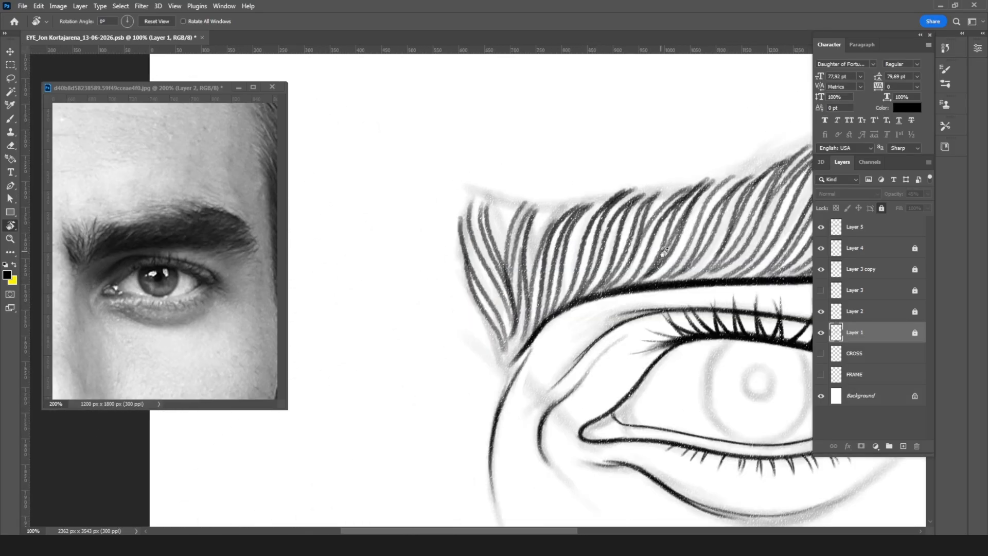
key(Escape)
key(ctrl+minus)
key(ctrl+minus)
key(ctrl+minus)
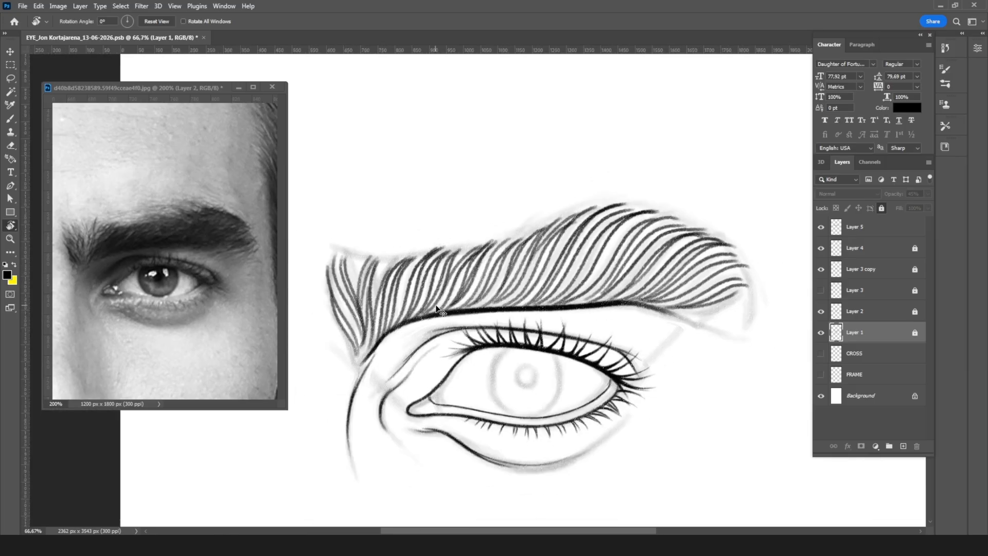
key(ctrl+minus)
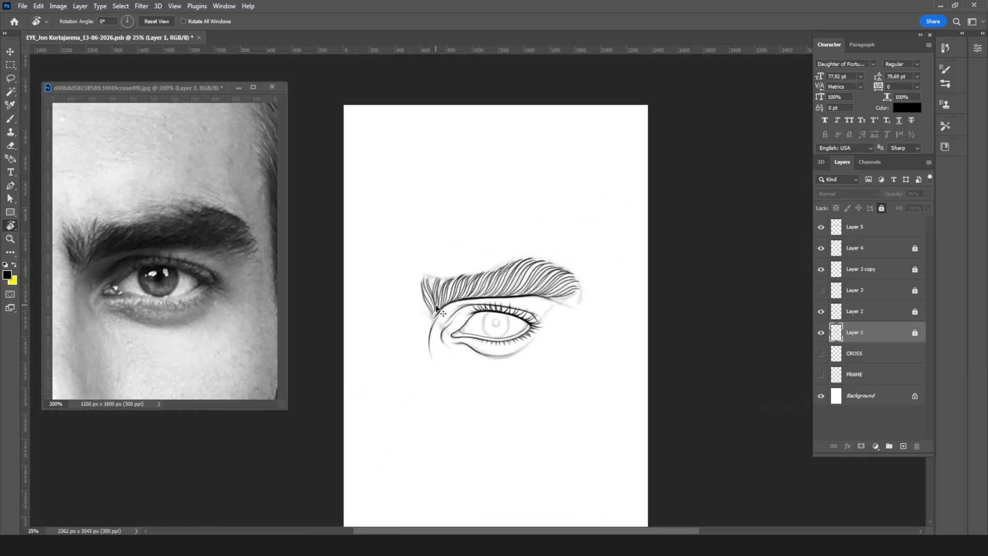
key(ctrl+plus)
key(ctrl+plus)
key(ctrl+plus)
Step: On Layer 5, add thinner hairs with a smaller brush near the crease line in the middle of the eyebrow
key(ctrl+plus)
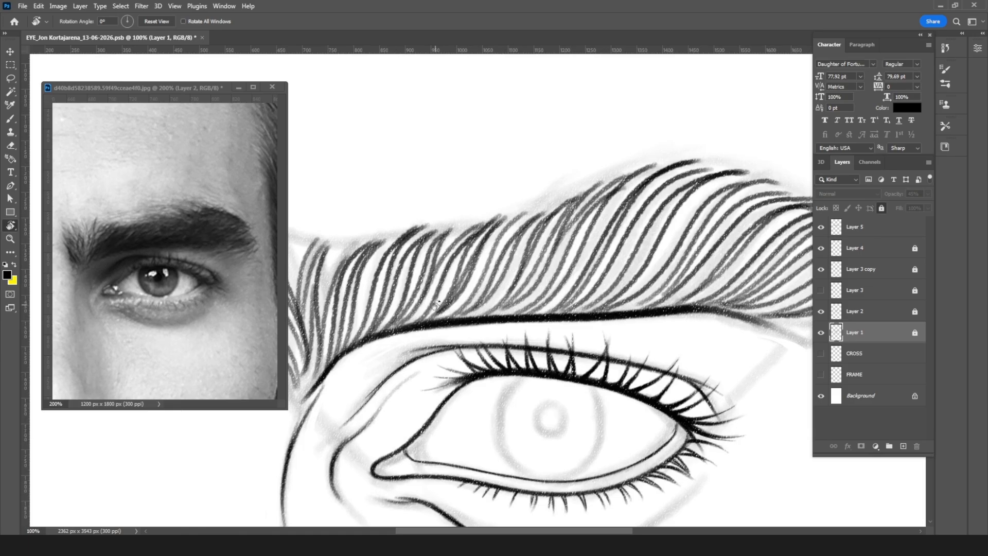
mouse_move(636, 221)
mouse_down()
mouse_move(558, 329)
mouse_move(523, 355)
mouse_up()
key(ctrl+plus)
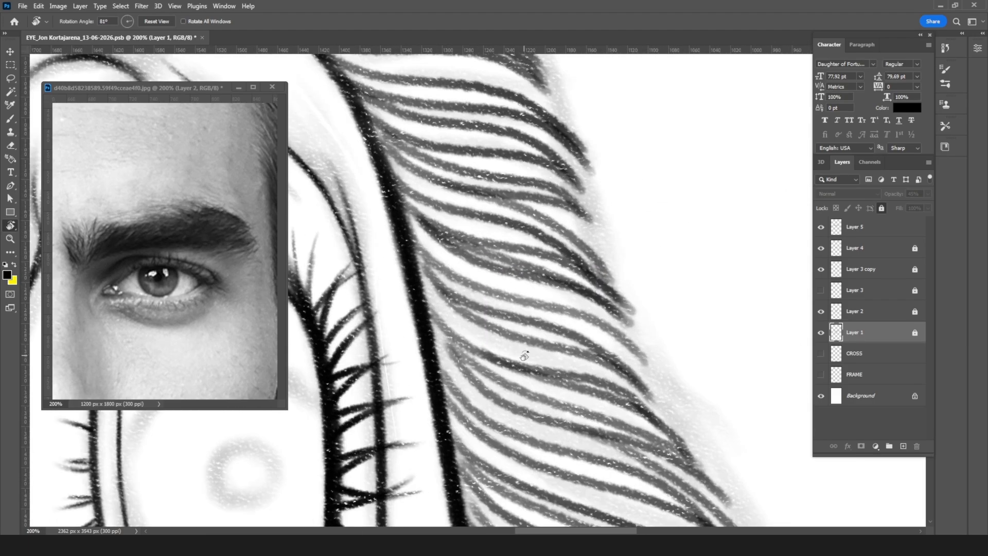
key(b)
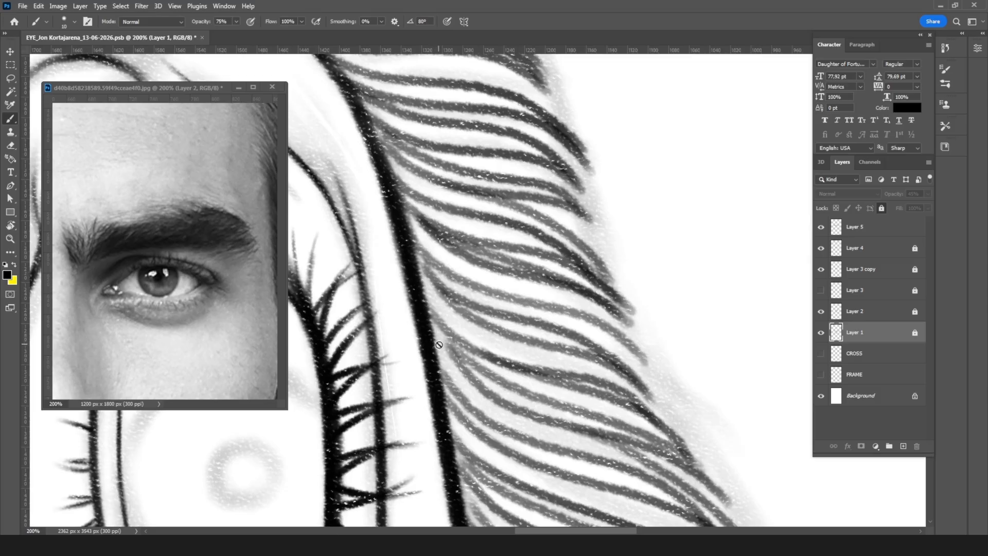
click(886, 227)
key(bracketleft)
key(bracketleft)
key(bracketleft)
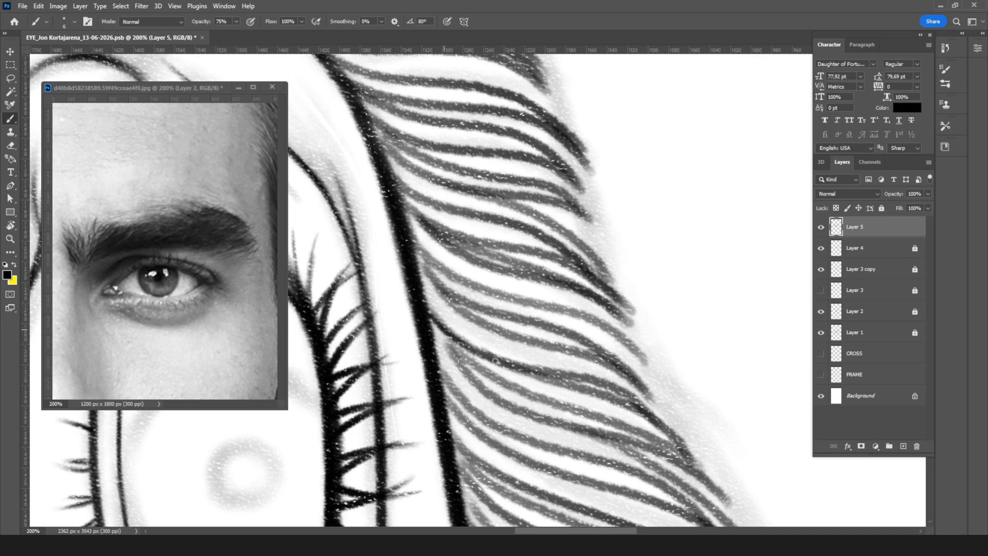
drag(431, 316, 511, 384)
drag(428, 325, 486, 392)
drag(441, 369, 512, 437)
mouse_move(446, 390)
mouse_down()
mouse_move(477, 433)
mouse_move(514, 454)
mouse_up()
drag(465, 423, 546, 467)
Step: Fill the gaps between the mid-brow hairs with thin strokes running toward the upper contour
mouse_move(544, 397)
mouse_down()
mouse_move(503, 276)
mouse_move(488, 266)
mouse_up()
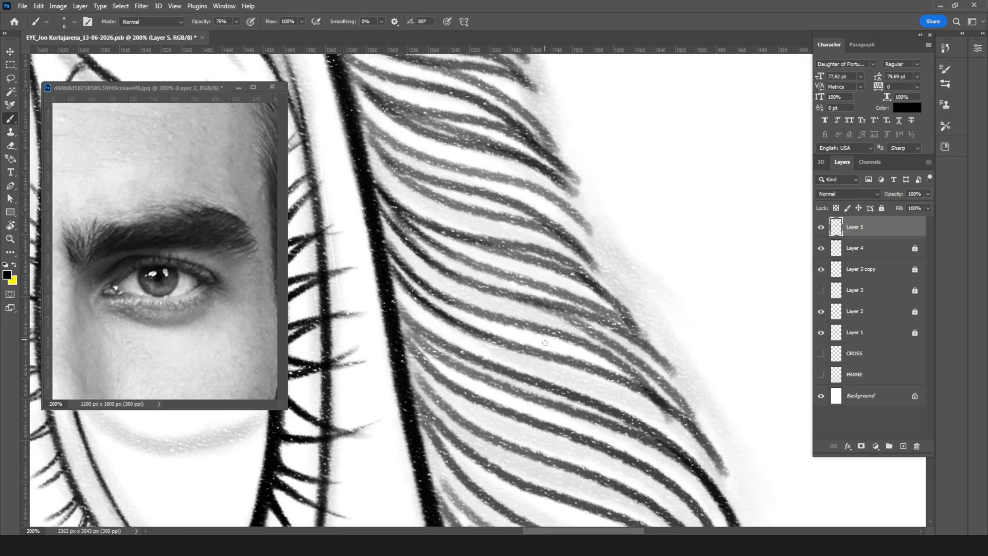
drag(461, 325, 586, 367)
drag(545, 356, 648, 394)
drag(466, 307, 581, 341)
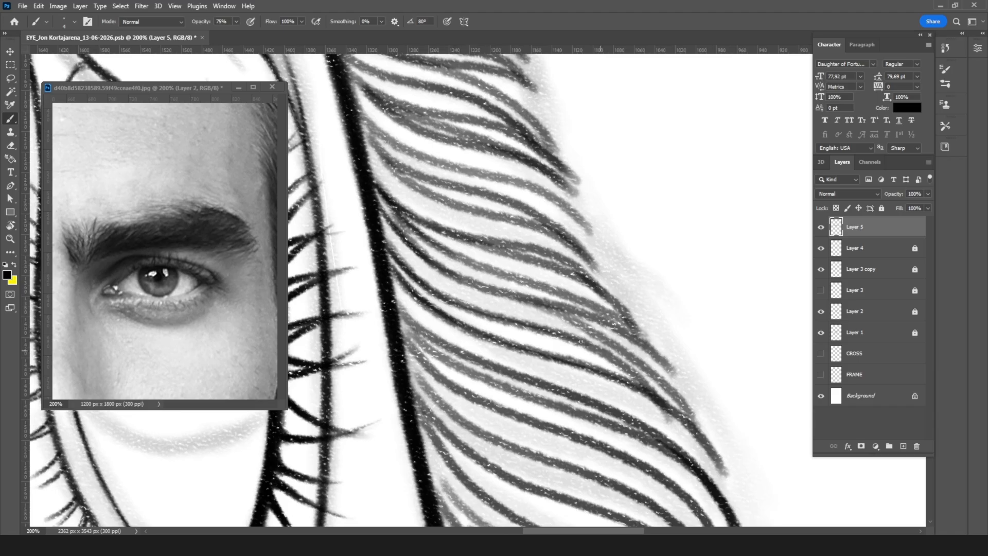
drag(450, 274, 533, 303)
drag(482, 284, 574, 322)
drag(525, 299, 643, 380)
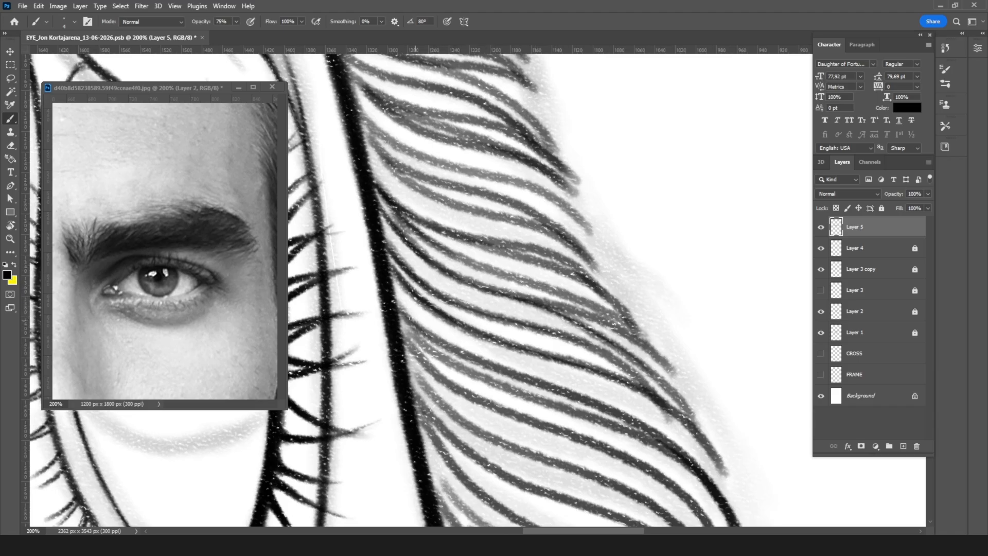
Step: Add thin hairs at the roots of the mid-brow strokes, starting from the crease line and merging into the long hairs
drag(401, 315, 500, 368)
drag(436, 340, 564, 392)
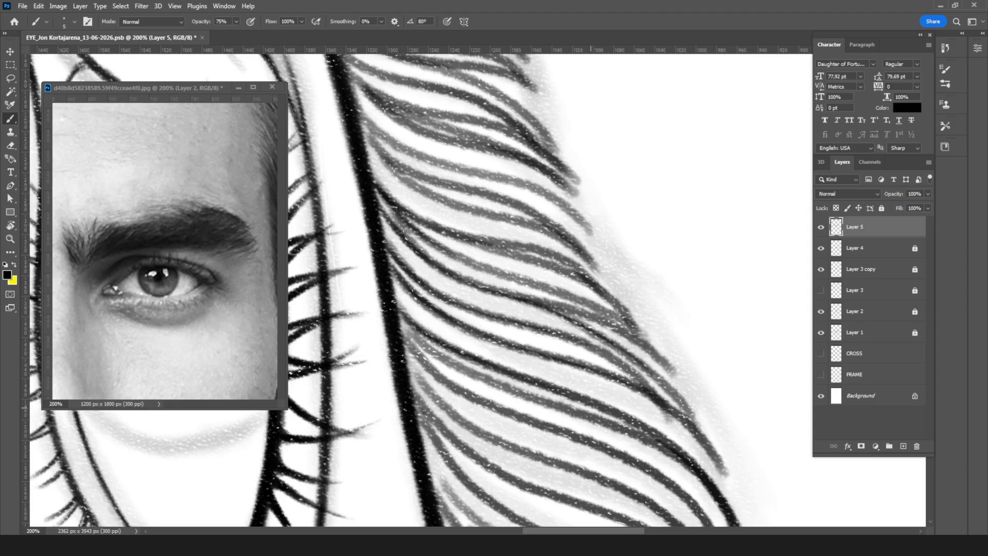
drag(399, 313, 441, 356)
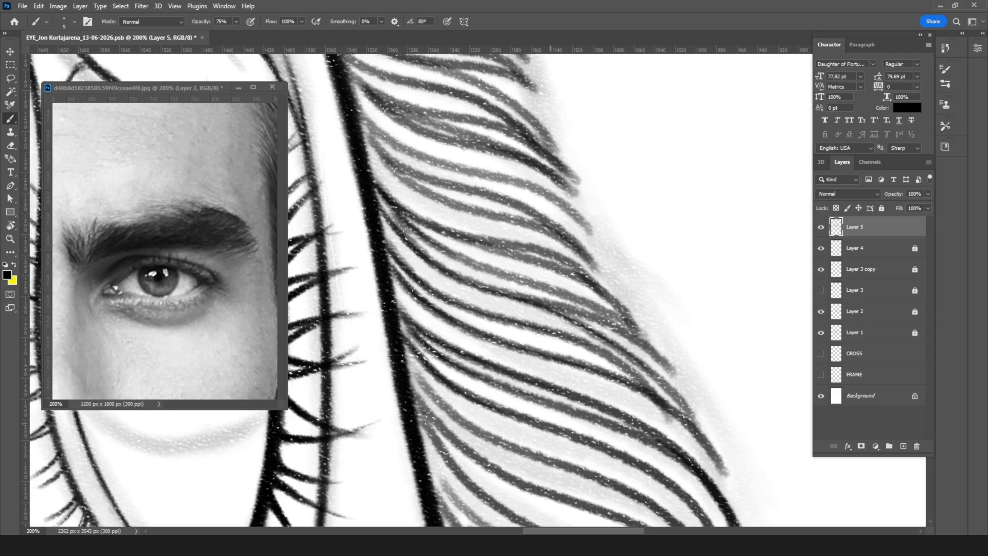
drag(506, 414, 635, 464)
drag(406, 357, 422, 384)
drag(402, 344, 445, 406)
drag(411, 363, 477, 432)
drag(434, 394, 504, 446)
drag(453, 412, 542, 457)
Step: Ink thin in-between hairs past the middle of the eyebrow, extending some along the full length of the existing strokes
drag(567, 349, 576, 227)
drag(514, 320, 579, 346)
drag(419, 260, 500, 340)
mouse_move(436, 296)
mouse_down()
mouse_move(466, 336)
mouse_move(445, 349)
mouse_move(466, 376)
mouse_move(578, 441)
mouse_up()
mouse_move(448, 372)
mouse_down()
mouse_move(485, 411)
mouse_move(540, 443)
mouse_move(536, 460)
mouse_up()
drag(489, 412, 579, 462)
drag(529, 441, 629, 482)
drag(576, 443, 587, 449)
drag(456, 328, 675, 468)
key(ctrl+z)
drag(465, 337, 713, 497)
Step: Thicken the outer brow with thin overlapping hairs from the lower end of the crease line toward the upper contour
drag(620, 327, 550, 259)
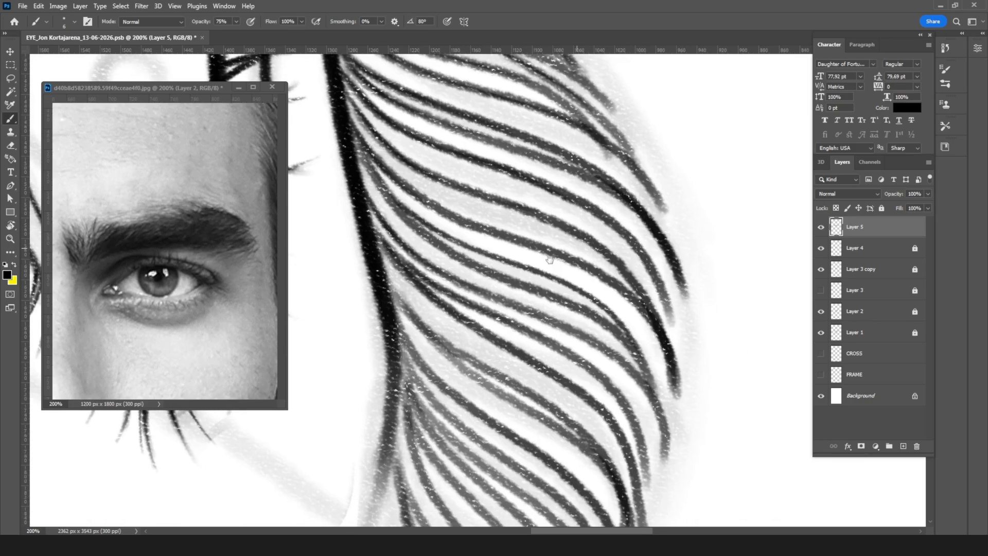
drag(382, 260, 462, 343)
mouse_move(392, 288)
mouse_down()
mouse_move(420, 329)
mouse_move(538, 397)
mouse_up()
drag(434, 340, 492, 384)
drag(438, 344, 537, 410)
drag(469, 374, 565, 433)
drag(520, 404, 611, 468)
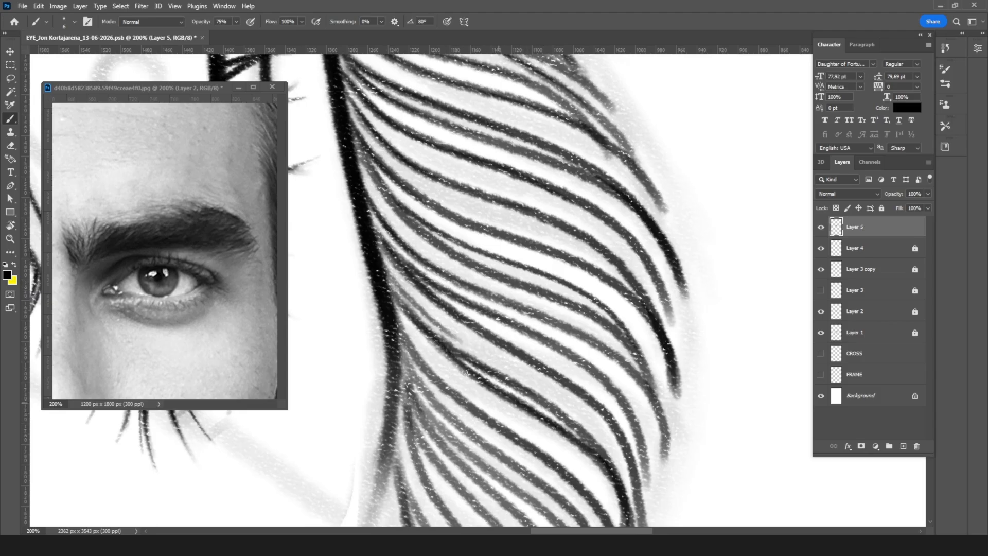
drag(400, 318, 482, 396)
drag(437, 363, 607, 476)
drag(455, 380, 615, 487)
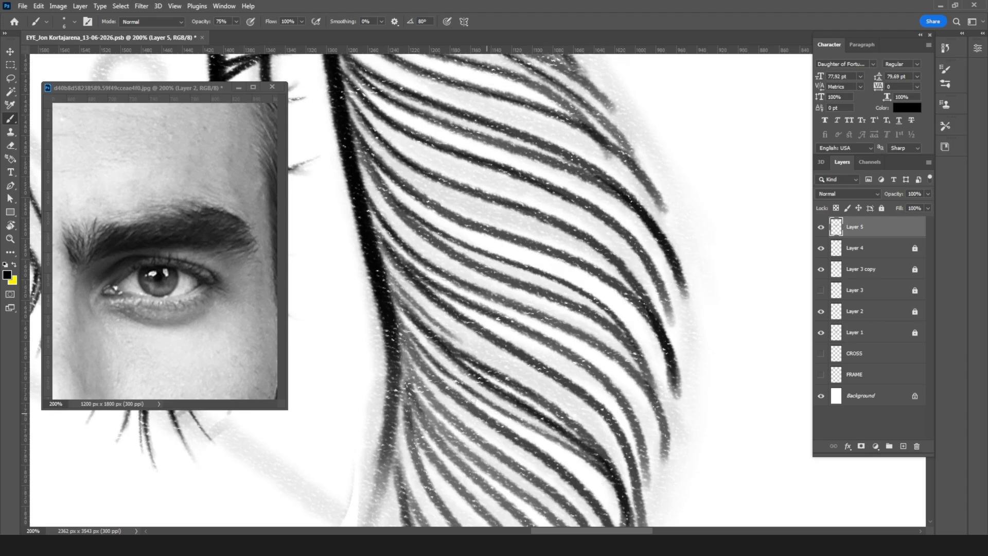
Step: Add thin hairs from the lower end of the crease line, curving through the outer brow toward the tail contour
drag(567, 358, 591, 245)
mouse_move(427, 249)
mouse_down()
mouse_move(447, 281)
mouse_move(453, 286)
mouse_move(442, 267)
mouse_move(534, 355)
mouse_up()
mouse_move(435, 270)
mouse_down()
mouse_move(470, 319)
mouse_move(607, 443)
mouse_up()
mouse_move(437, 285)
mouse_down()
mouse_move(484, 353)
mouse_move(600, 476)
mouse_up()
mouse_move(444, 319)
mouse_down()
mouse_move(463, 355)
mouse_move(558, 455)
mouse_up()
drag(521, 319, 526, 249)
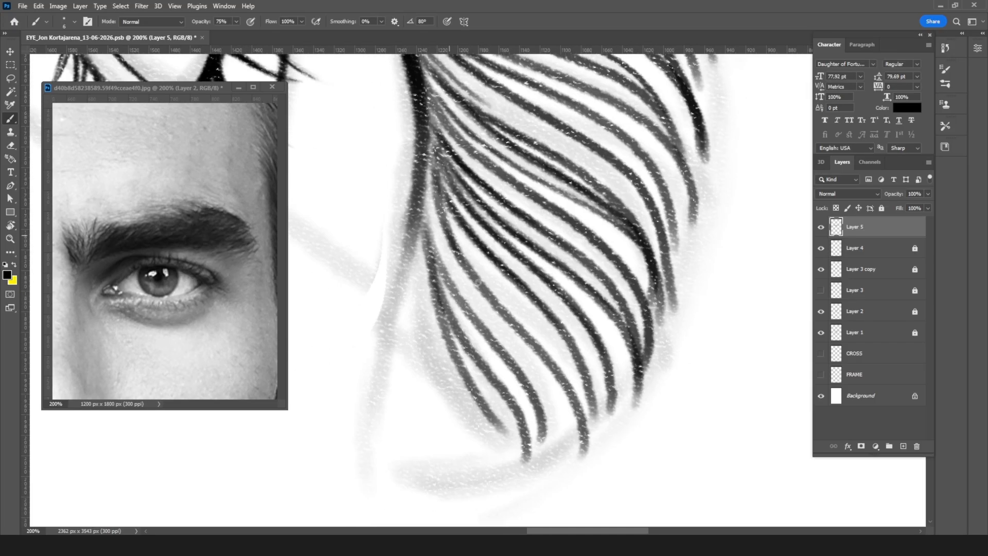
Step: Fill the gaps between the tail hairs with thin strokes and darken the hairs along the tail's inner edge
drag(482, 288, 535, 339)
mouse_move(449, 230)
mouse_down()
mouse_move(576, 379)
mouse_move(540, 370)
mouse_move(584, 410)
mouse_up()
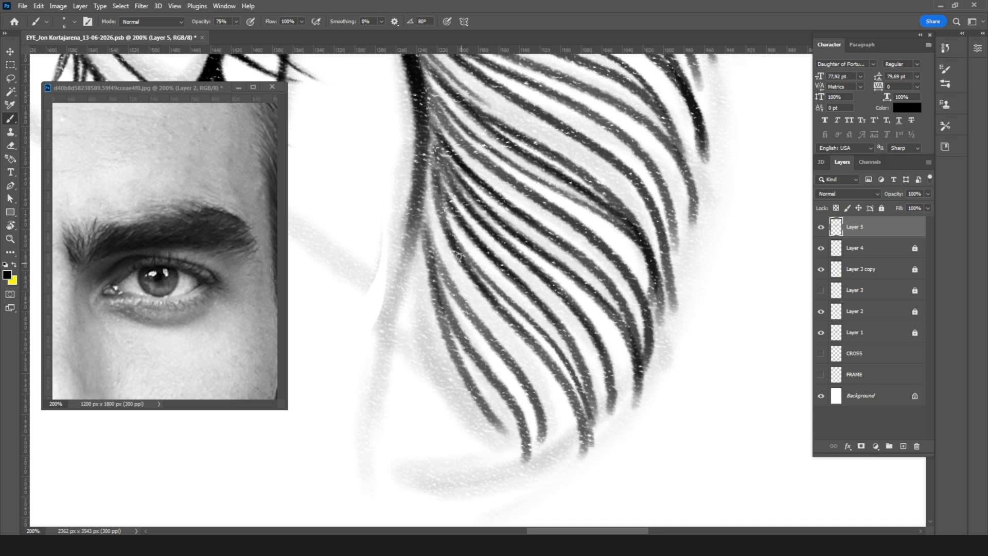
drag(462, 261, 529, 452)
drag(496, 315, 535, 438)
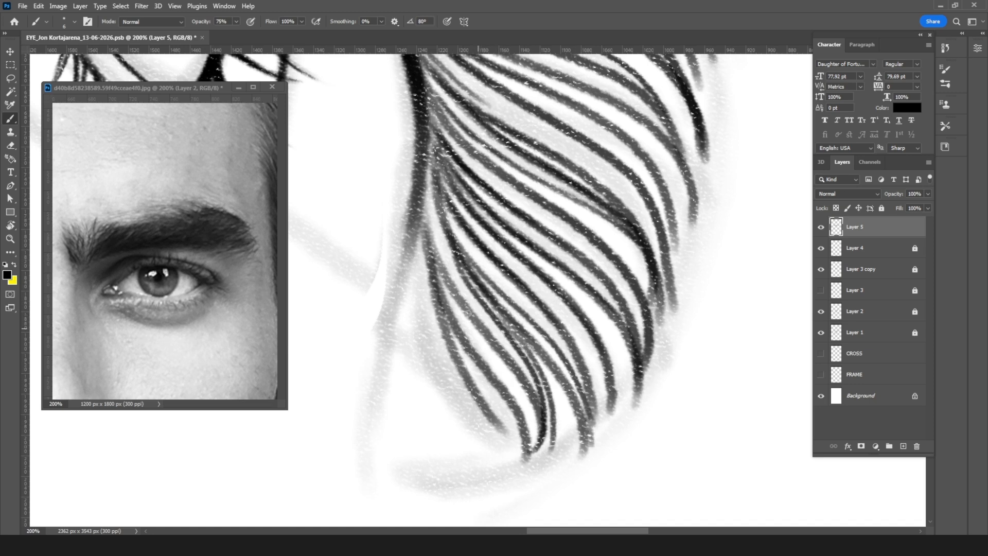
drag(424, 185, 471, 320)
drag(437, 291, 497, 382)
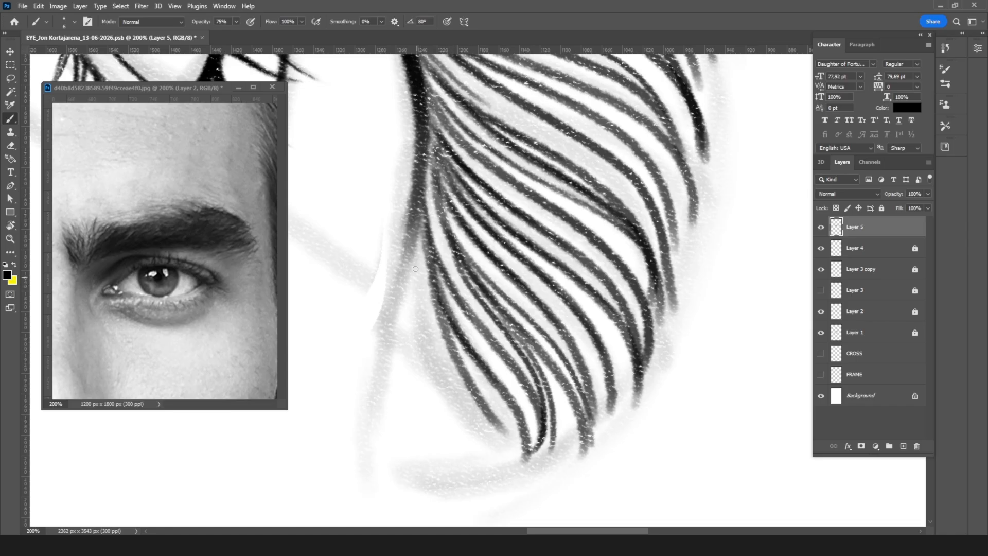
drag(418, 276, 530, 447)
drag(429, 280, 498, 421)
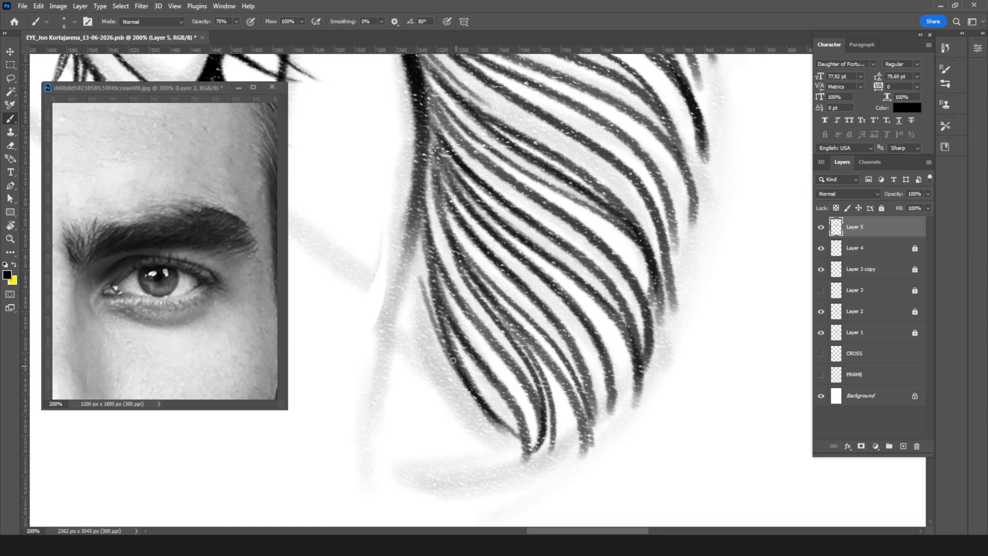
Step: Rotate the canvas to 37° and ink long curved hairs below the existing ones along the tail's inner edge
key(r)
drag(674, 262, 518, 147)
drag(677, 255, 678, 309)
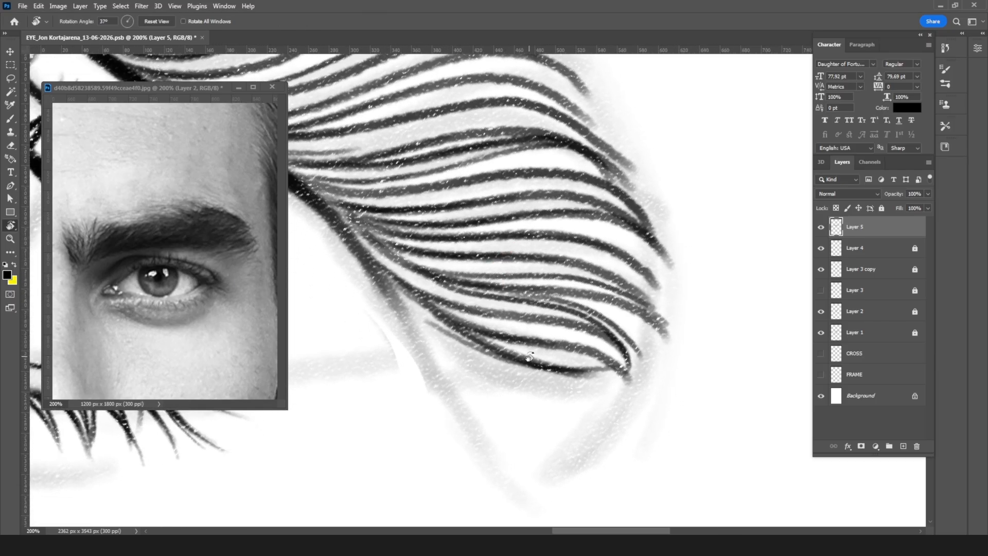
key(b)
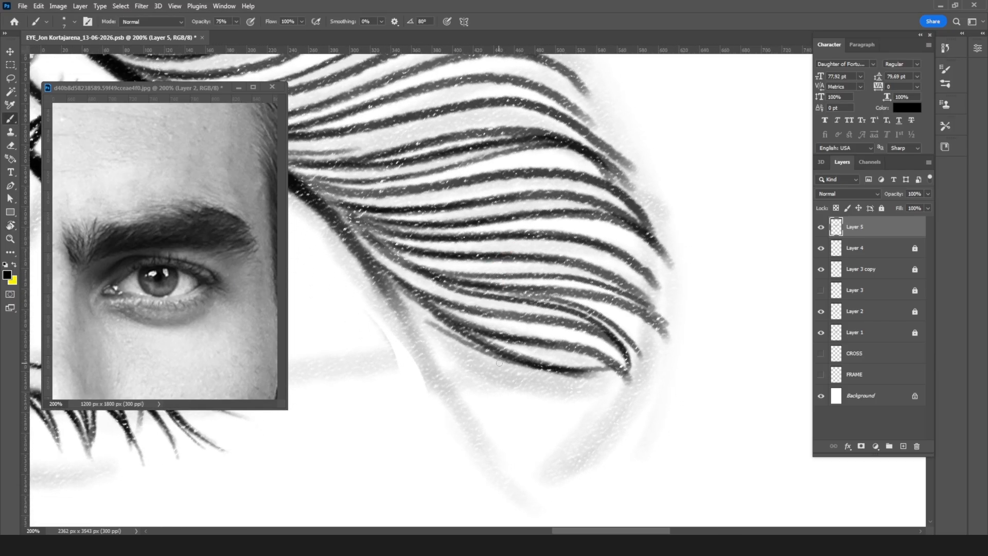
mouse_move(444, 335)
mouse_down()
mouse_move(476, 358)
mouse_move(571, 367)
mouse_up()
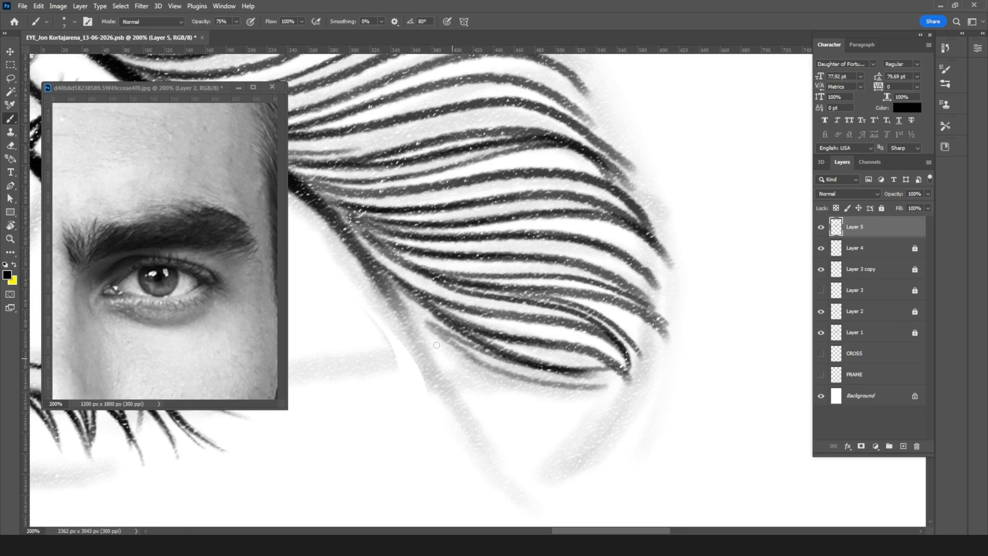
drag(436, 345, 623, 394)
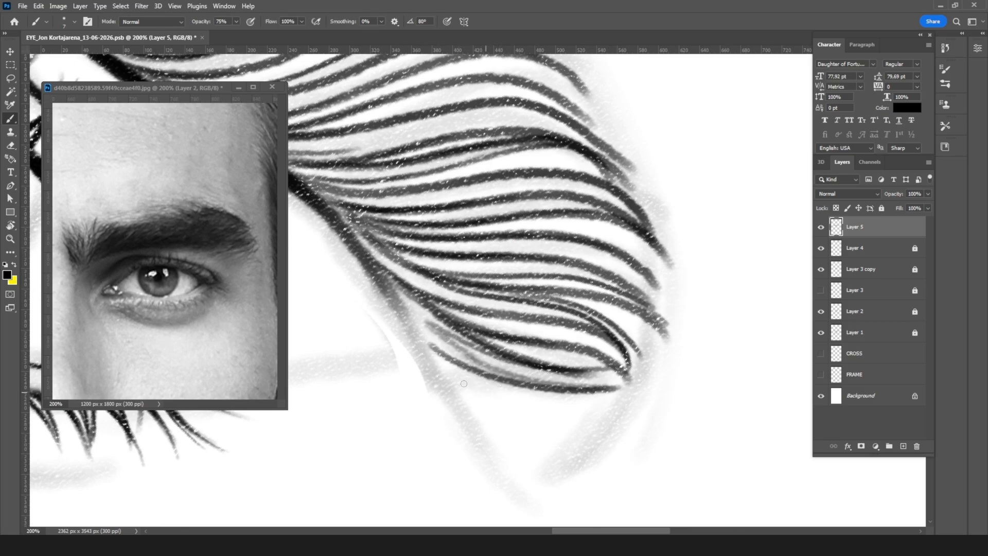
Step: Ink progressively shorter hairs across the empty end of the eyebrow tail, down to the tip of the sketch
drag(503, 399, 582, 408)
drag(460, 381, 611, 410)
drag(494, 409, 618, 409)
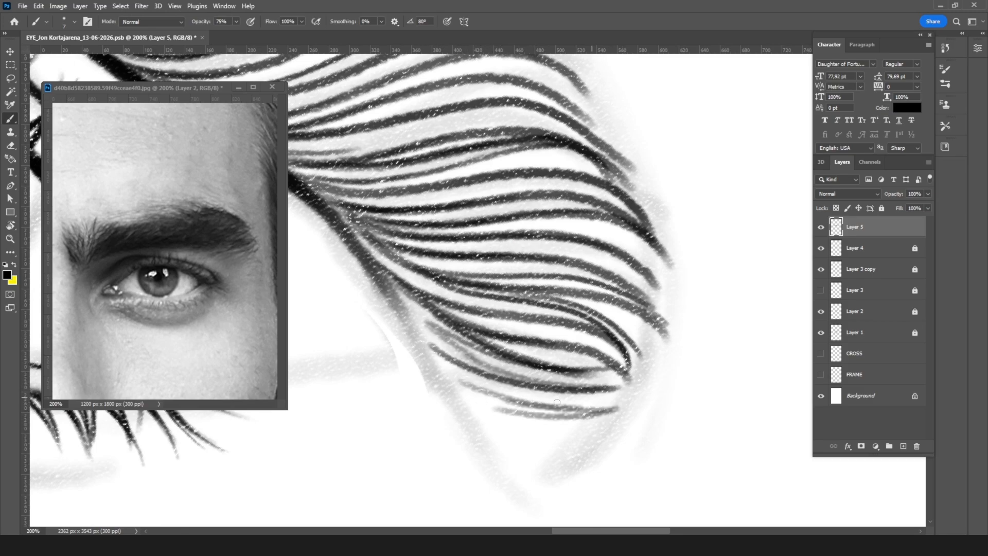
drag(490, 423, 600, 432)
drag(492, 435, 583, 437)
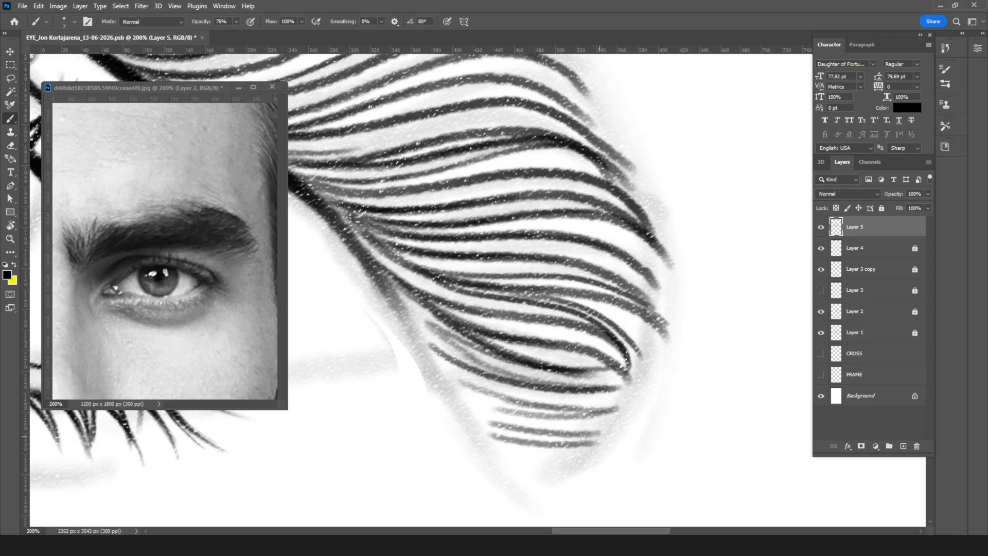
mouse_move(492, 440)
mouse_down()
mouse_move(591, 455)
mouse_move(564, 469)
mouse_up()
drag(502, 466, 560, 459)
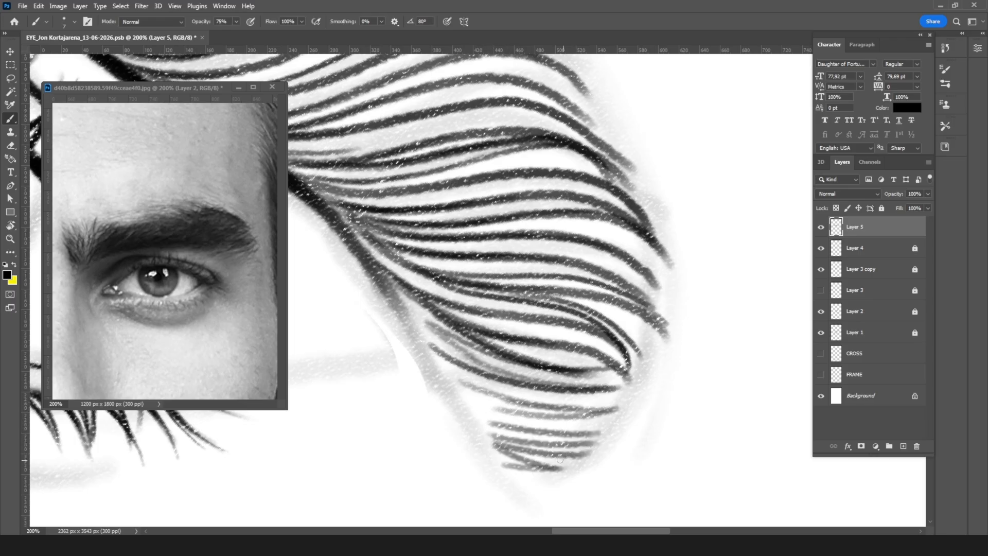
Step: With a smaller brush, add thin in-between hairs where the long tail strokes meet the short ones
key(ctrl+minus)
key(ctrl+minus)
key(ctrl+minus)
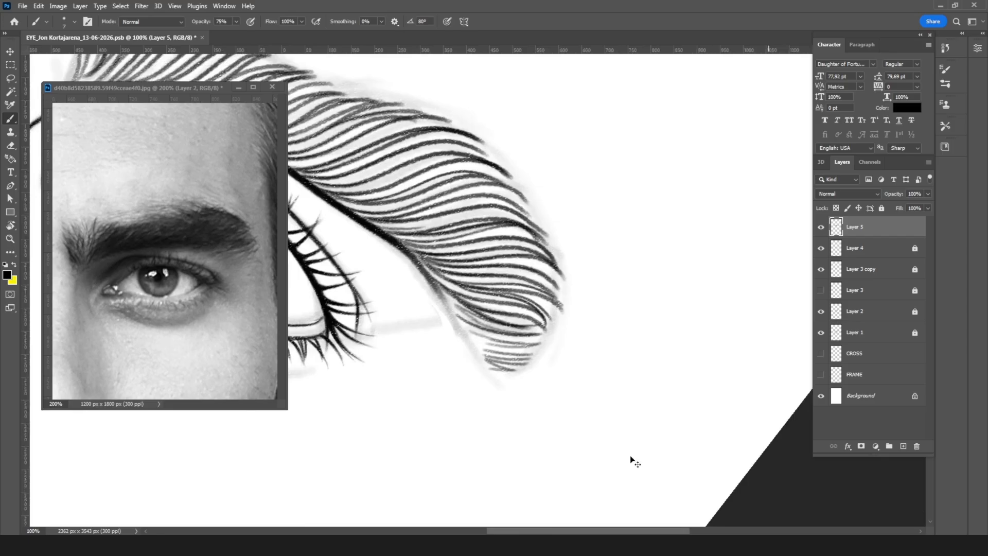
key(ctrl+plus)
key(ctrl+plus)
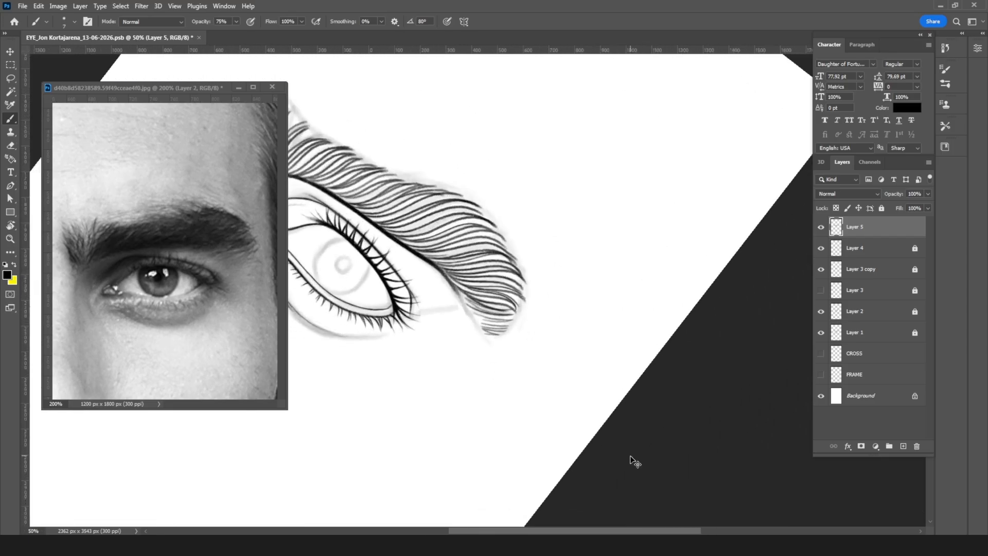
key(ctrl+plus)
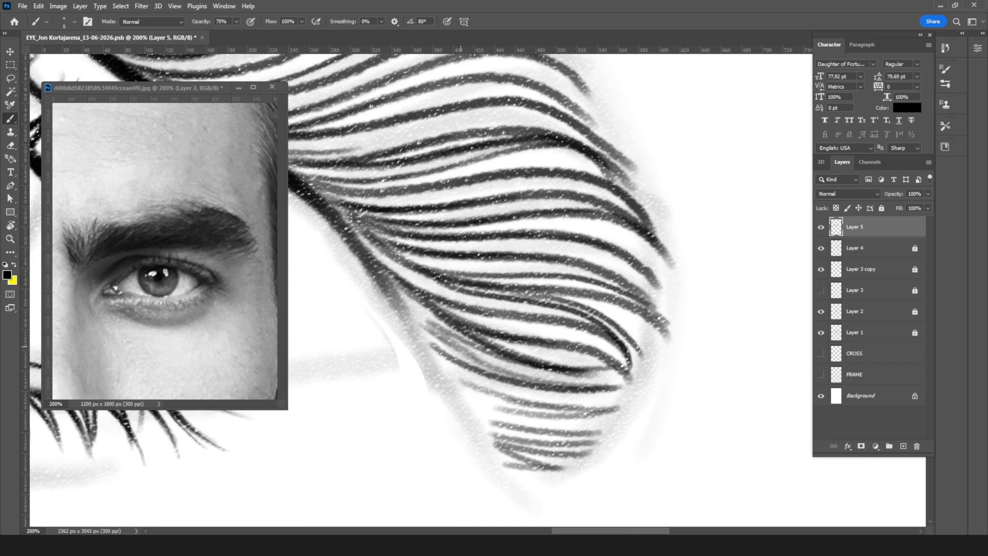
drag(464, 379, 590, 399)
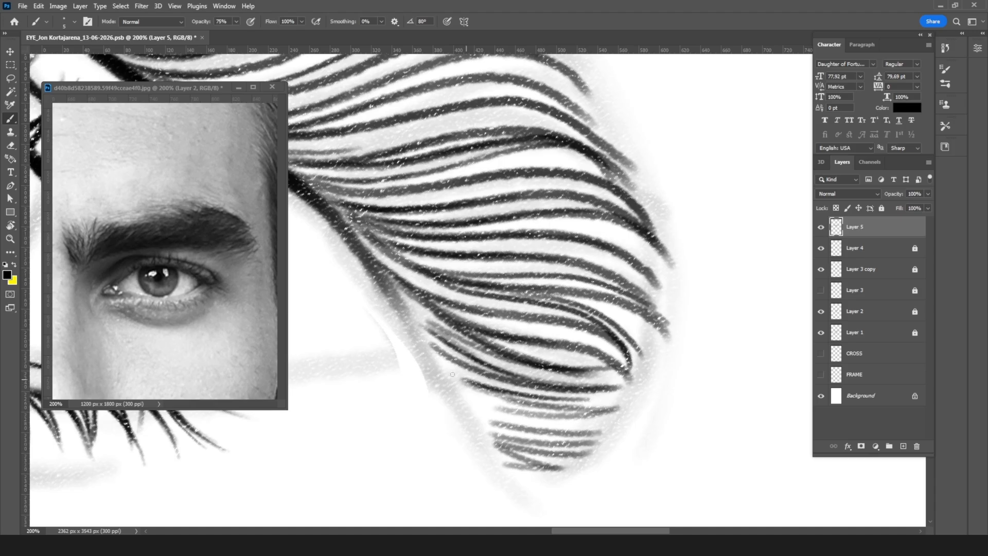
drag(444, 371, 547, 407)
drag(492, 393, 586, 411)
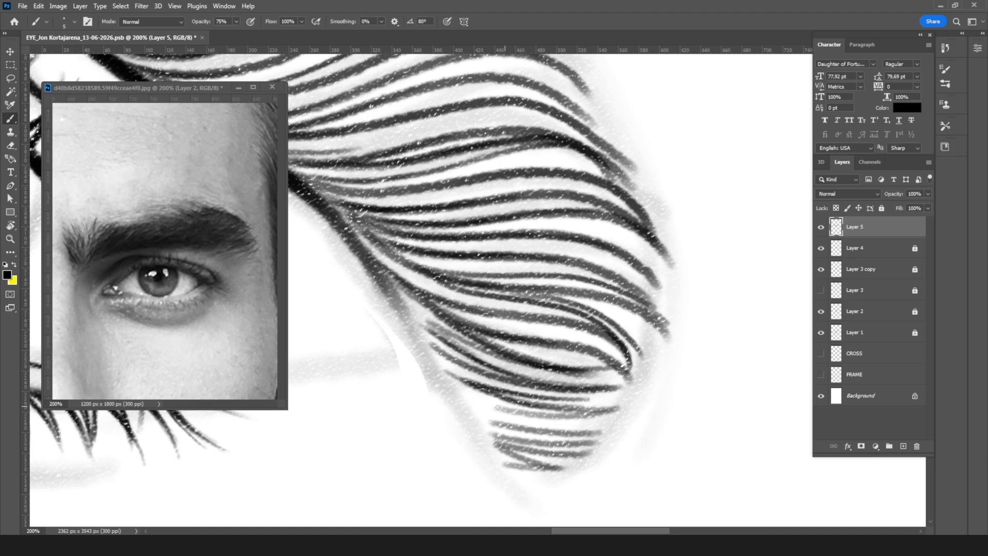
Step: Fill the gaps between the short hairs of the tail with thin strokes, down to its tip
drag(467, 394, 559, 412)
drag(495, 407, 594, 406)
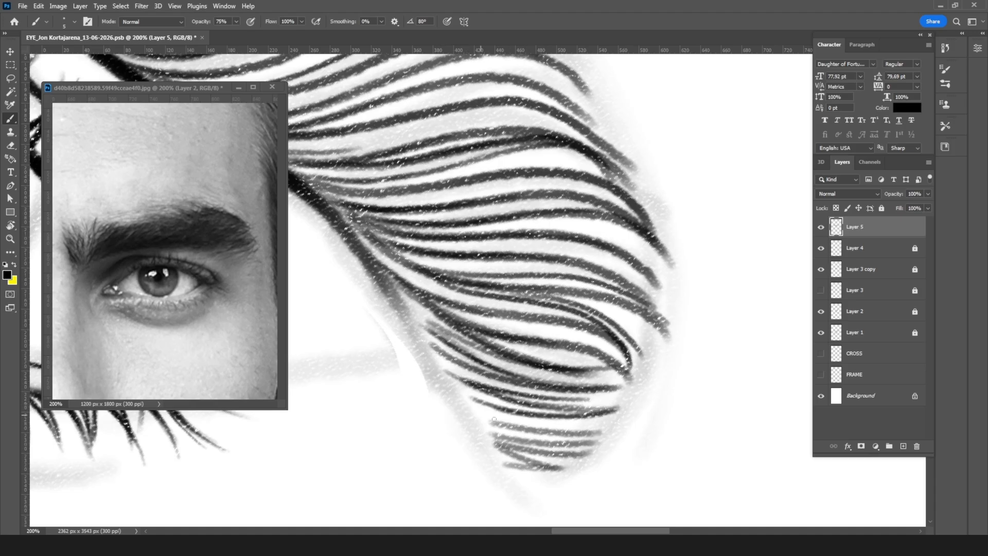
mouse_move(478, 414)
mouse_down()
mouse_move(533, 427)
mouse_move(585, 427)
mouse_move(514, 421)
mouse_move(604, 416)
mouse_up()
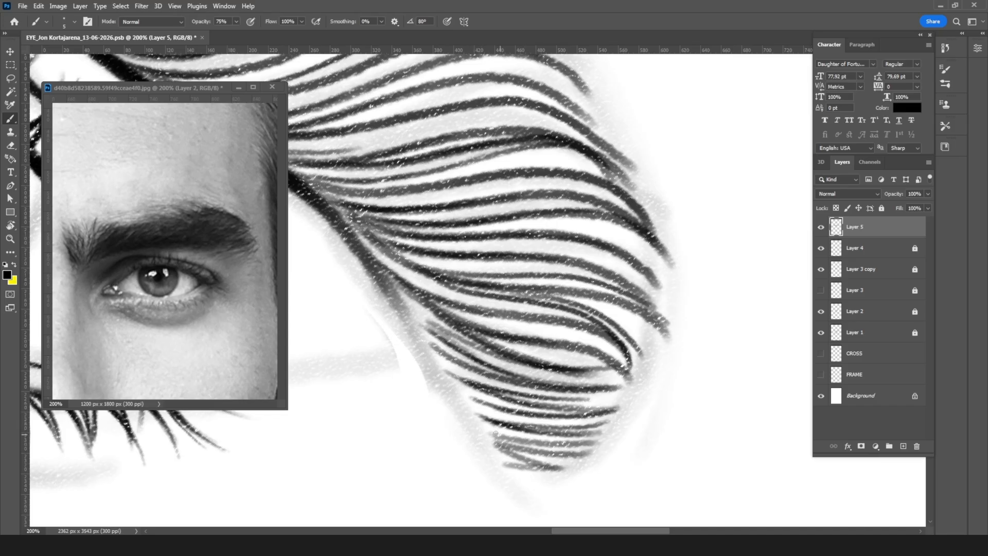
drag(504, 437, 602, 436)
mouse_move(491, 437)
mouse_down()
mouse_move(582, 448)
mouse_move(580, 458)
mouse_up()
mouse_move(504, 460)
mouse_down()
mouse_move(568, 466)
mouse_move(555, 477)
mouse_up()
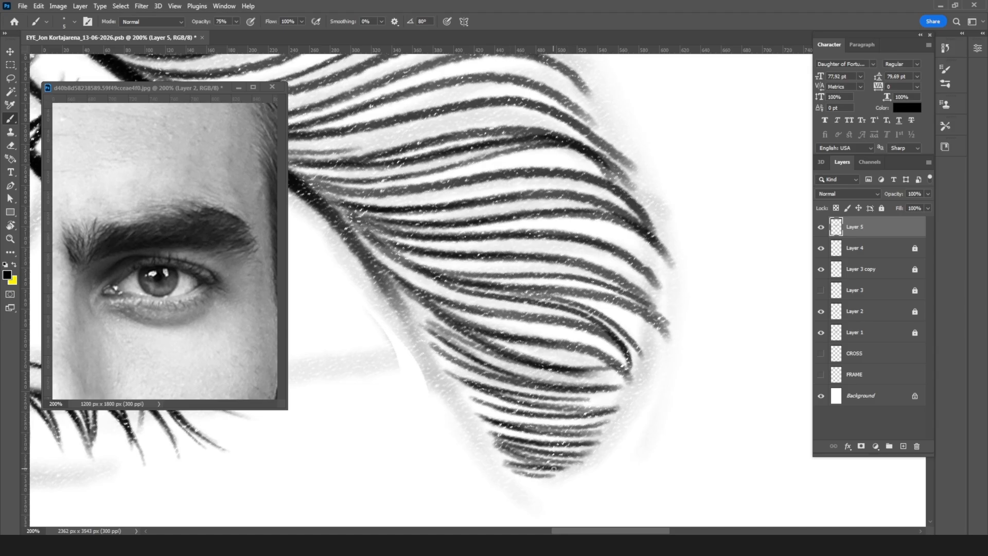
Step: With a smaller eraser, clean the gaps between the short hairs at the tail tip and sharpen their ends
key(e)
key(bracketleft)
key(bracketleft)
key(bracketleft)
drag(508, 467, 576, 466)
drag(494, 443, 550, 454)
drag(475, 431, 586, 446)
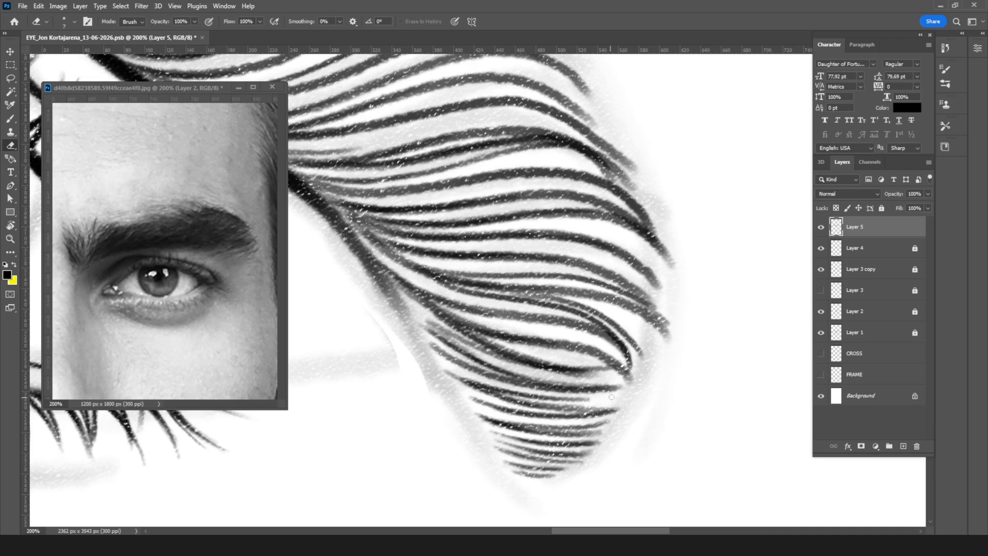
Step: Taper the blunt hair ends along the outer contour of the eyebrow tail with the Eraser
drag(620, 381, 634, 388)
mouse_move(665, 343)
mouse_down()
mouse_move(611, 295)
mouse_move(657, 320)
mouse_up()
drag(607, 294, 670, 335)
mouse_move(620, 276)
mouse_down()
mouse_move(676, 335)
mouse_move(590, 259)
mouse_up()
mouse_move(658, 288)
mouse_down()
mouse_move(621, 258)
mouse_move(674, 305)
mouse_up()
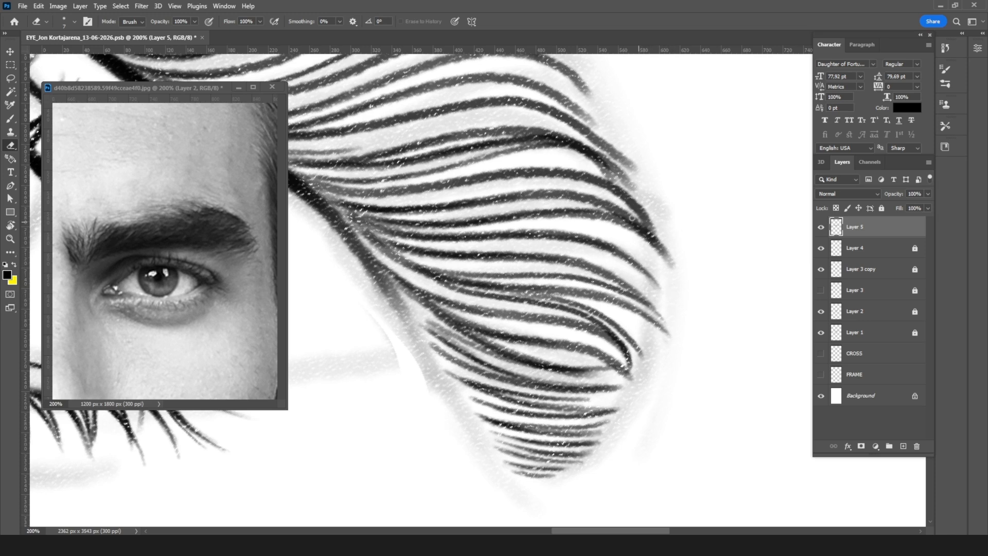
Step: Erase the edges of the hair tips above the tail, separating the overlapping strokes and thinning their ends
mouse_move(578, 163)
mouse_down()
mouse_move(639, 204)
mouse_move(674, 268)
mouse_move(664, 253)
mouse_up()
drag(603, 171, 636, 195)
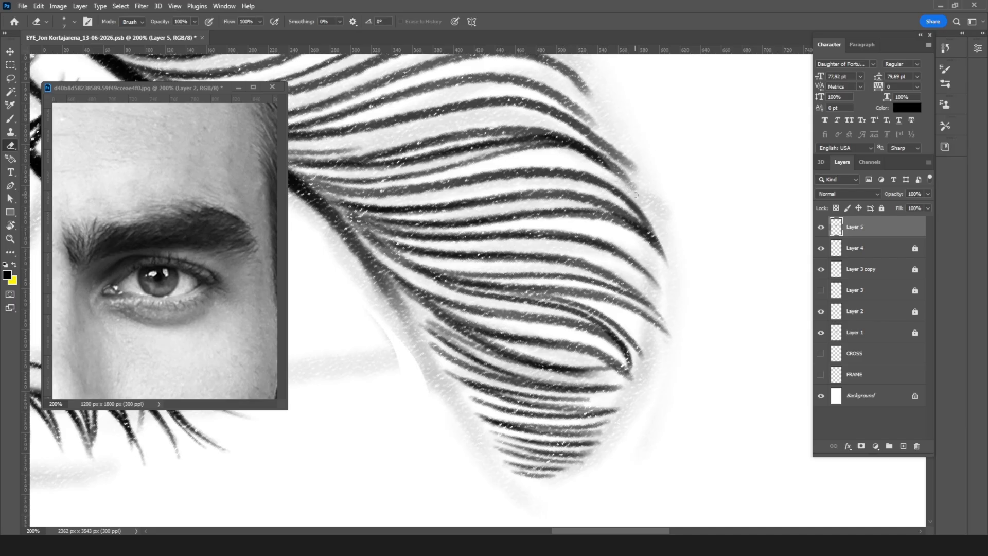
drag(576, 152, 607, 162)
mouse_move(571, 134)
mouse_down()
mouse_move(638, 187)
mouse_move(642, 171)
mouse_move(645, 185)
mouse_move(573, 108)
mouse_up()
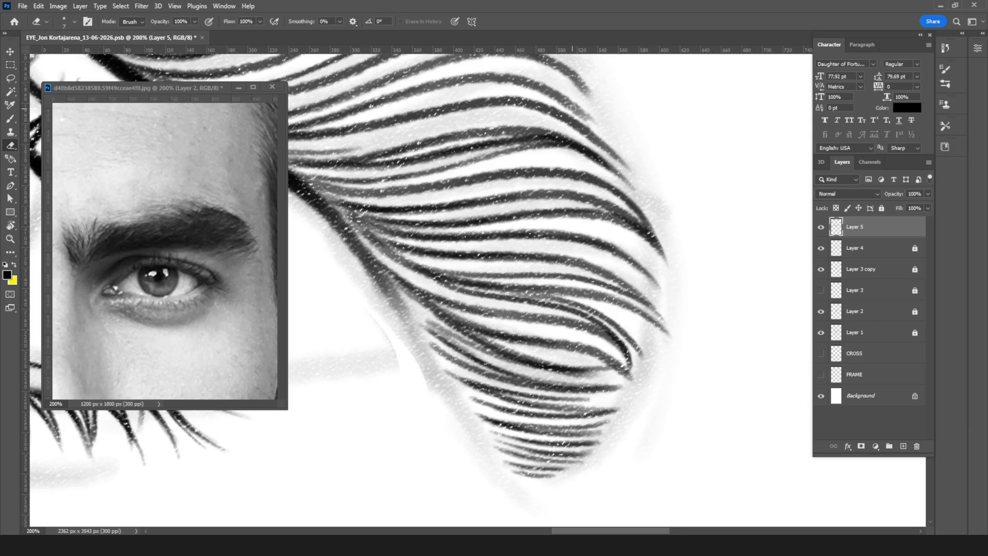
Step: Trim the next hair ends up the outer brow contour to fine points with the Eraser
drag(623, 163, 649, 289)
drag(597, 208, 617, 225)
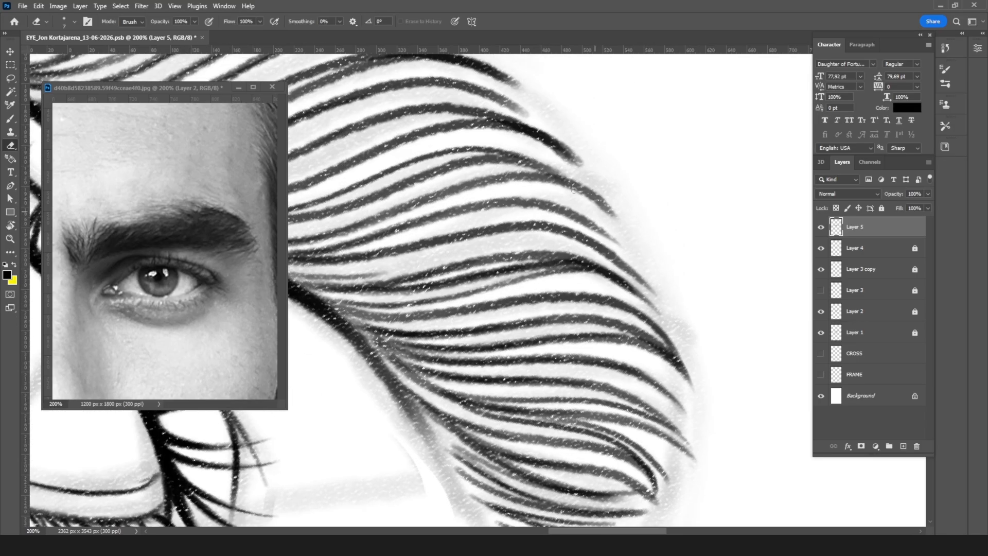
mouse_move(552, 167)
mouse_down()
mouse_move(602, 195)
mouse_move(619, 220)
mouse_up()
drag(566, 162, 580, 170)
drag(519, 120, 584, 163)
mouse_move(552, 137)
mouse_down()
mouse_move(583, 166)
mouse_move(564, 158)
mouse_up()
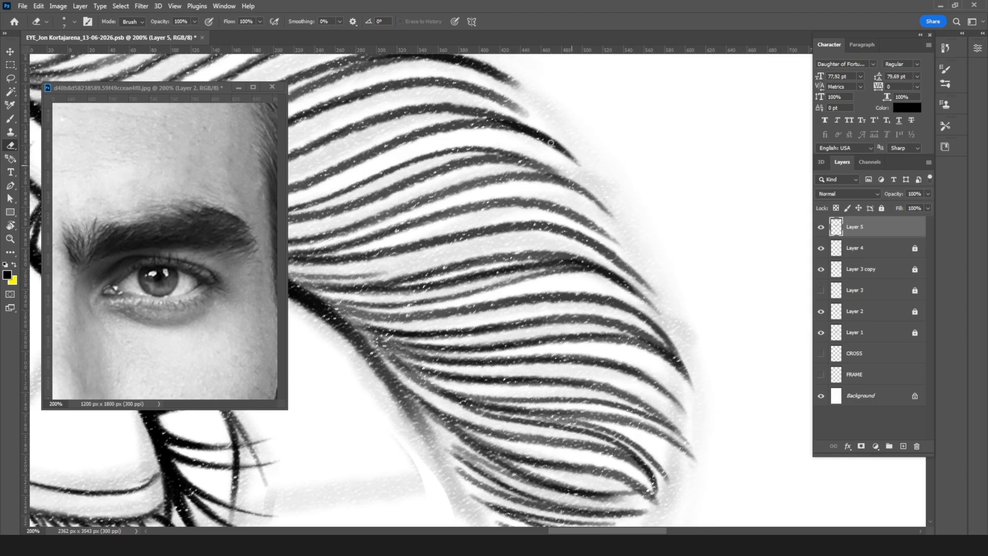
Step: Refine the hair ends at the brow arch, thinning the overlapping strokes on the upper contour with the Eraser
drag(482, 98, 526, 117)
mouse_move(480, 84)
mouse_down()
mouse_move(528, 111)
mouse_move(607, 253)
mouse_up()
mouse_move(549, 213)
mouse_down()
mouse_move(574, 235)
mouse_move(465, 183)
mouse_up()
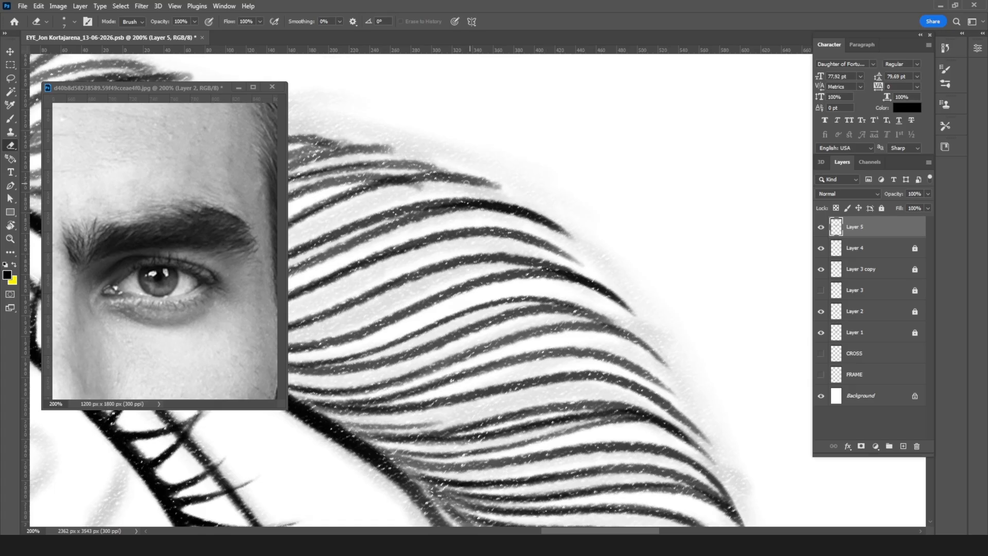
drag(391, 188, 510, 185)
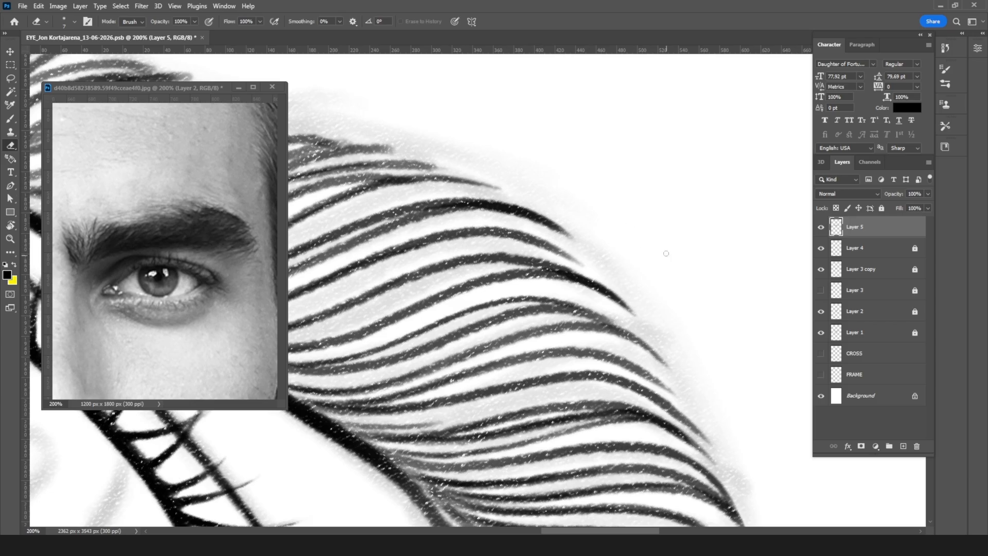
Step: Rotate the canvas and brush a long in-between hair across the arch in overlapping strokes toward the outer contour
key(r)
mouse_move(673, 183)
mouse_down()
mouse_move(674, 318)
mouse_move(612, 368)
mouse_up()
key(b)
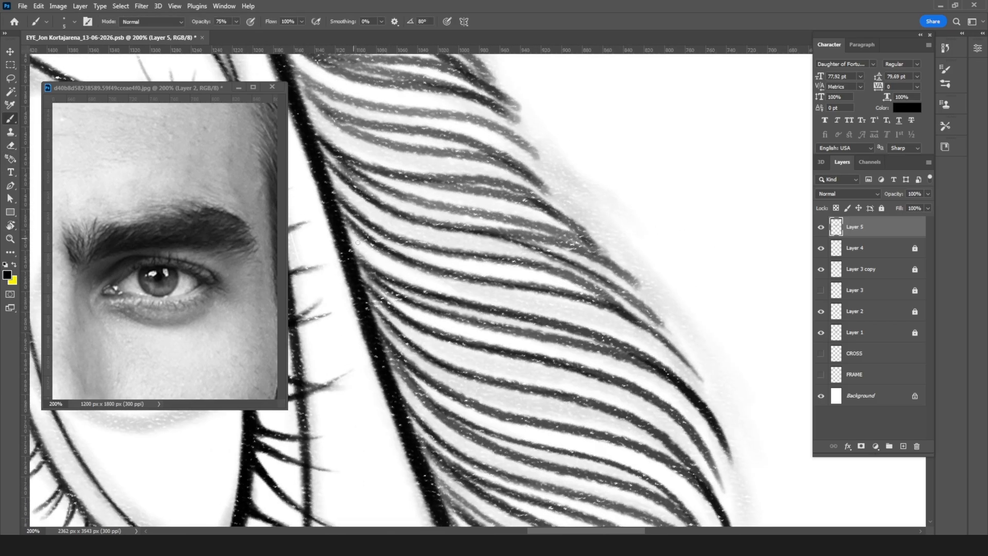
drag(389, 266, 490, 295)
drag(422, 280, 523, 300)
drag(471, 293, 579, 314)
drag(504, 298, 603, 325)
mouse_move(553, 305)
mouse_down()
mouse_move(620, 332)
mouse_move(715, 407)
mouse_up()
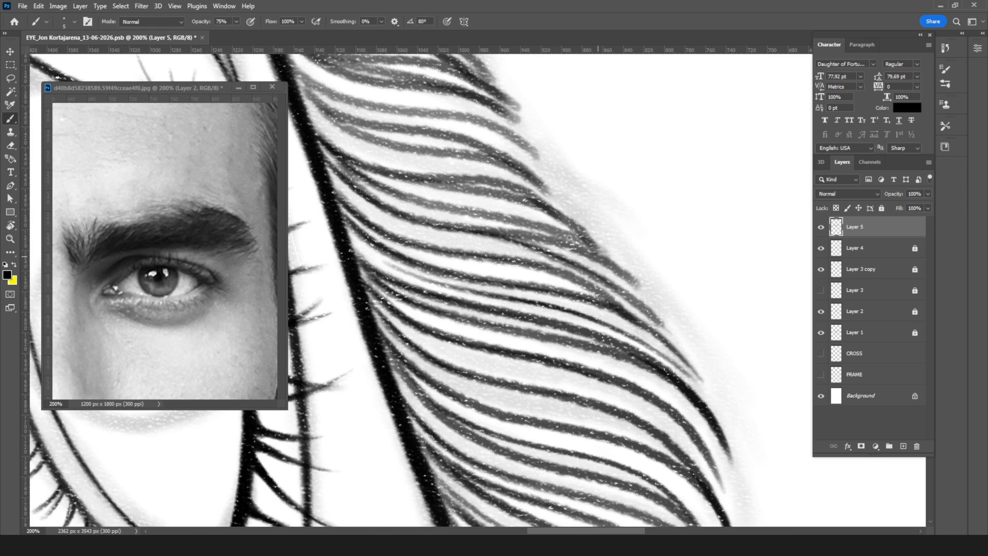
Step: Darken the hairs above the arch with overlapping strokes and extend their ends to the upper contour
drag(415, 220, 485, 230)
mouse_move(398, 196)
mouse_down()
mouse_move(505, 219)
mouse_move(597, 256)
mouse_up()
drag(508, 230, 643, 290)
drag(572, 278, 619, 307)
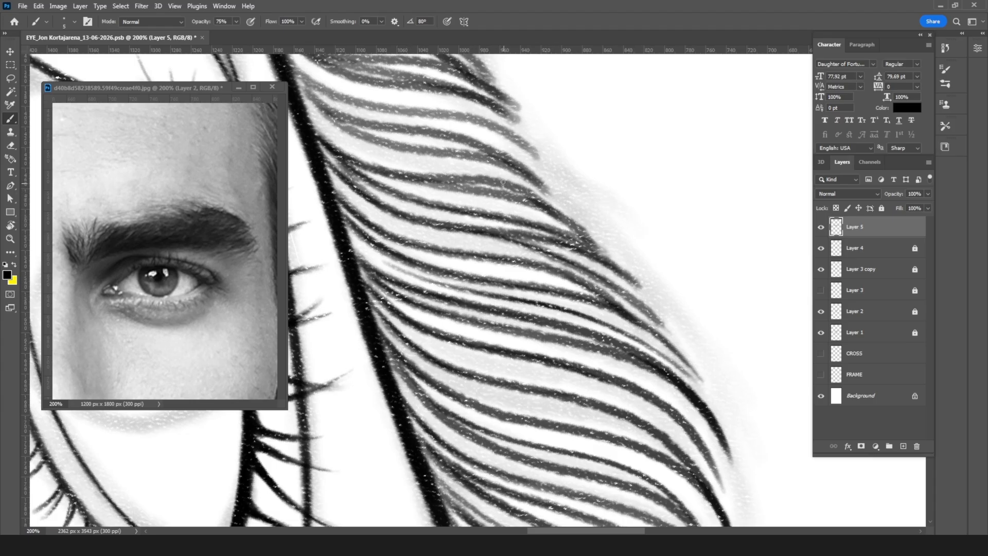
Step: Extend the mid-brow hair ends into pointed tips on the upper contour and thicken the strokes leading to them
drag(548, 192, 566, 208)
drag(533, 180, 561, 204)
drag(462, 120, 547, 166)
drag(499, 132, 550, 172)
mouse_move(403, 125)
mouse_down()
mouse_move(456, 128)
mouse_move(518, 152)
mouse_up()
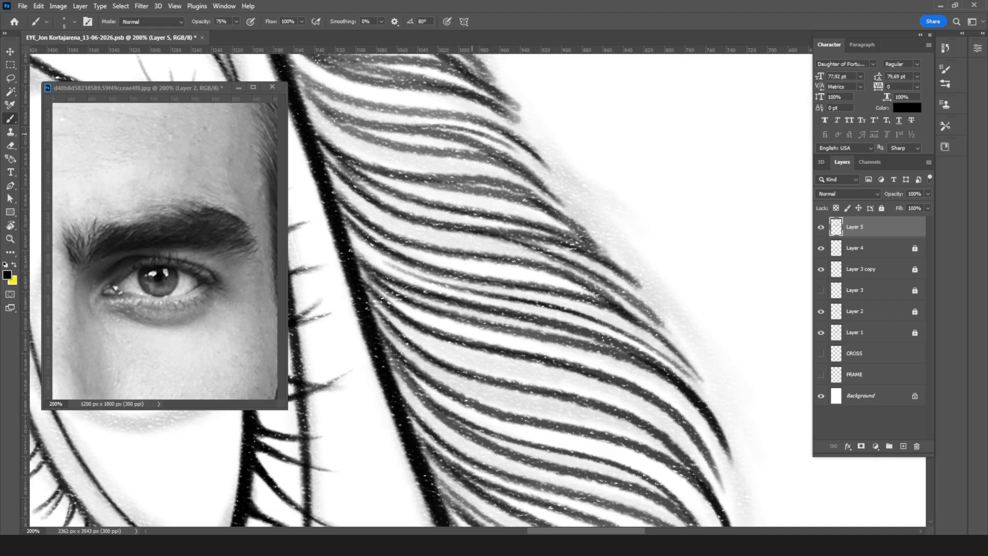
drag(466, 129, 549, 173)
mouse_move(307, 96)
mouse_down()
mouse_move(370, 137)
mouse_move(446, 152)
mouse_move(384, 128)
mouse_up()
mouse_move(291, 68)
mouse_down()
mouse_move(348, 94)
mouse_move(337, 134)
mouse_move(463, 169)
mouse_up()
Step: Ink thin in-between hairs from the crease line through the mid-brow gaps, following the curve of the existing strokes
mouse_move(429, 114)
mouse_down()
mouse_move(505, 328)
mouse_move(504, 319)
mouse_up()
drag(420, 299, 524, 321)
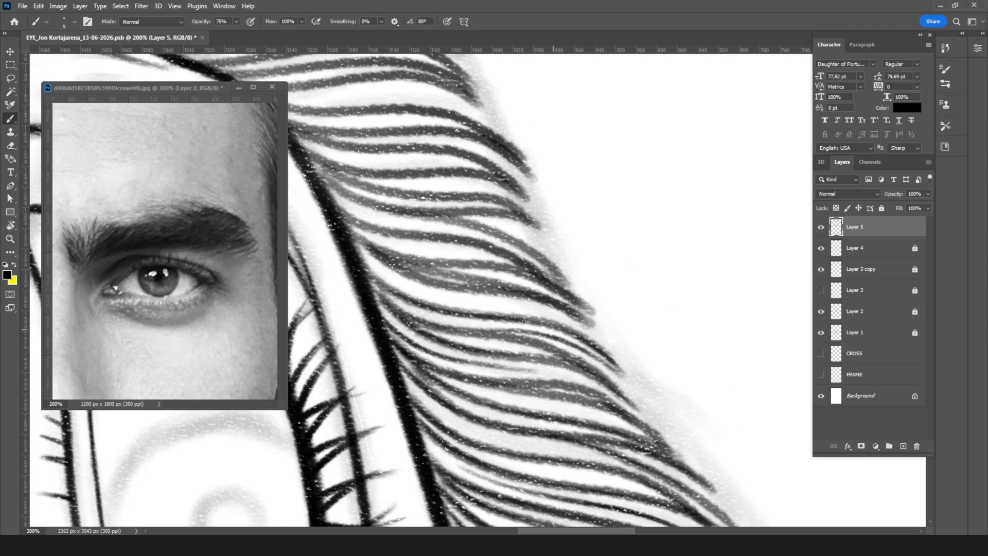
mouse_move(364, 261)
mouse_down()
mouse_move(424, 290)
mouse_move(507, 305)
mouse_up()
mouse_move(378, 249)
mouse_down()
mouse_move(495, 284)
mouse_move(448, 285)
mouse_move(519, 294)
mouse_up()
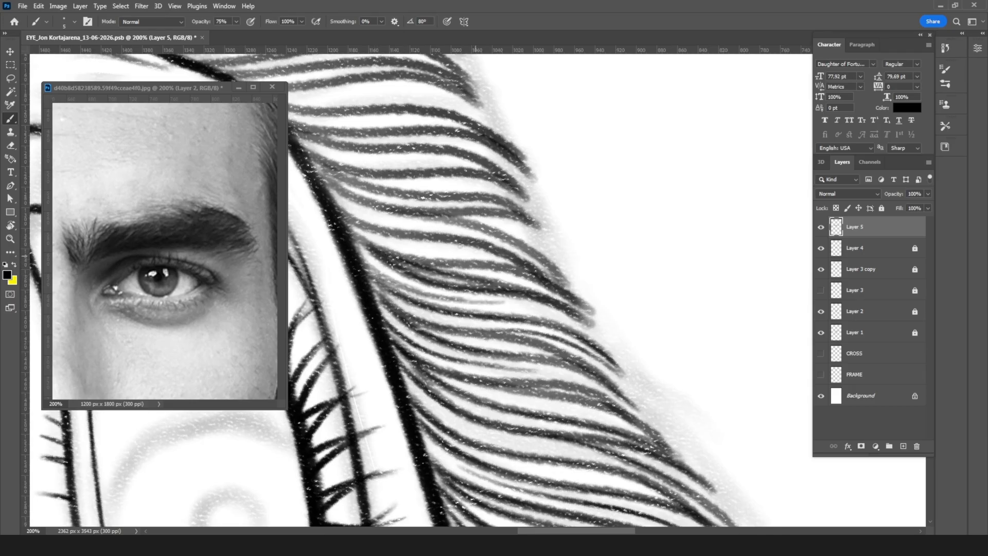
mouse_move(348, 212)
mouse_down()
mouse_move(411, 233)
mouse_move(423, 249)
mouse_move(525, 267)
mouse_up()
mouse_move(407, 214)
mouse_down()
mouse_move(465, 224)
mouse_move(543, 281)
mouse_up()
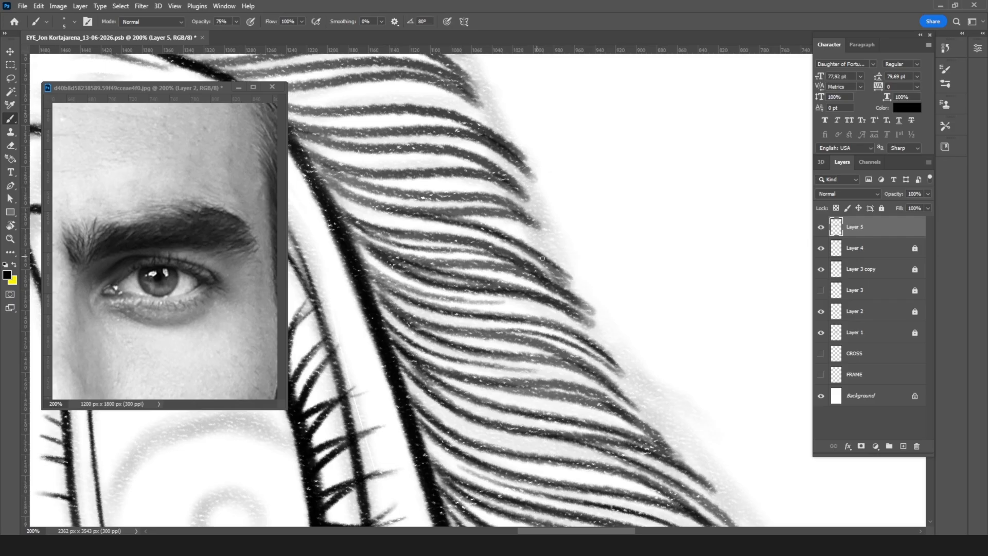
Step: Trim a frayed hair end on the upper contour with the Eraser and brush thin hairs into the gaps beside it
key(e)
mouse_move(574, 273)
mouse_down()
mouse_move(564, 265)
mouse_move(552, 274)
mouse_move(566, 287)
mouse_up()
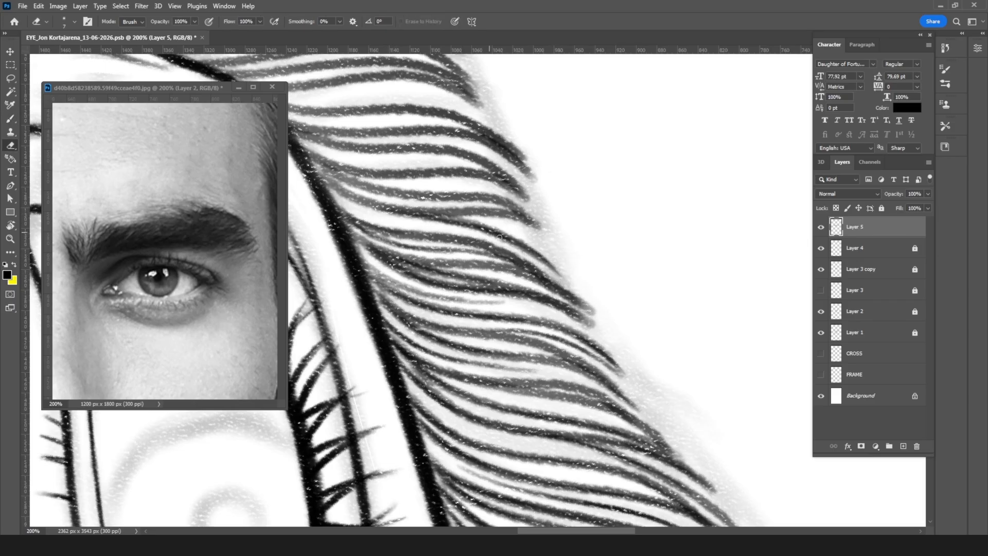
key(b)
drag(323, 173, 468, 198)
key(e)
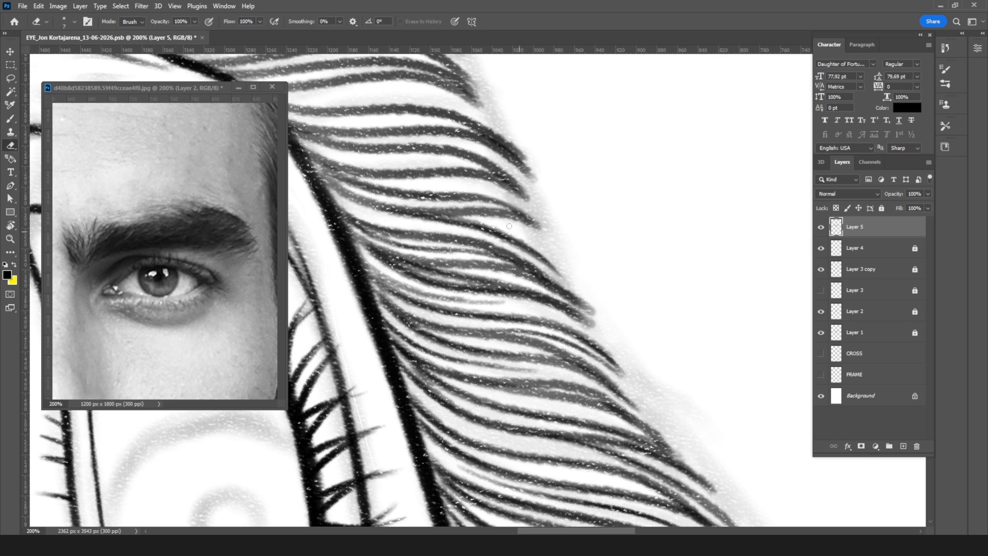
key(b)
drag(423, 210, 563, 255)
drag(345, 175, 450, 186)
drag(382, 184, 529, 206)
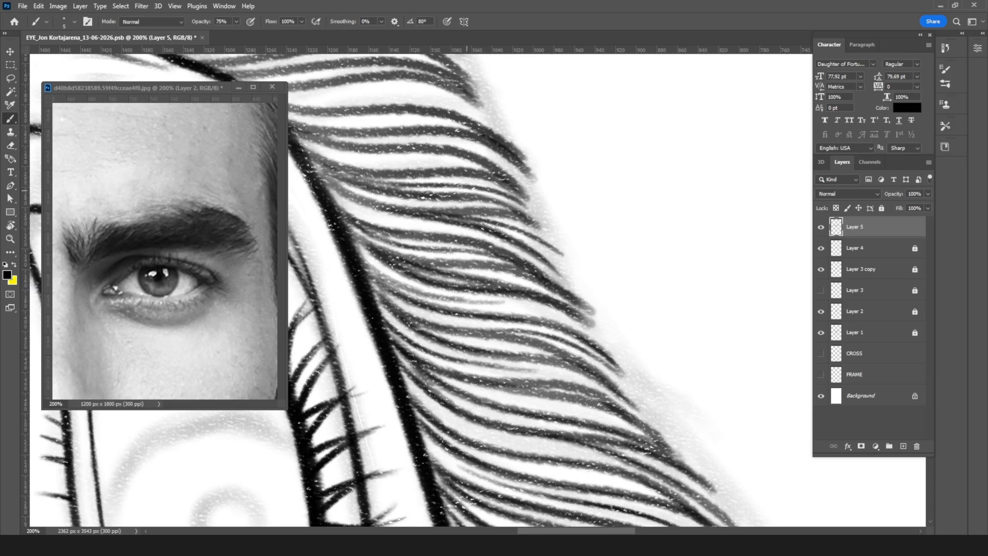
Step: Ink more thin in-between hairs from the crease line across the inner half of the brow, following the existing curves
drag(338, 157, 427, 152)
mouse_move(393, 149)
mouse_down()
mouse_move(411, 217)
mouse_move(499, 339)
mouse_up()
mouse_move(379, 293)
mouse_down()
mouse_move(509, 301)
mouse_move(436, 302)
mouse_move(408, 316)
mouse_move(536, 317)
mouse_up()
drag(374, 290, 517, 297)
drag(346, 271, 457, 280)
Step: Rotate the canvas to the brow's inner part and clear the crowded hairs there with an enlarged Eraser
key(r)
drag(624, 165, 488, 218)
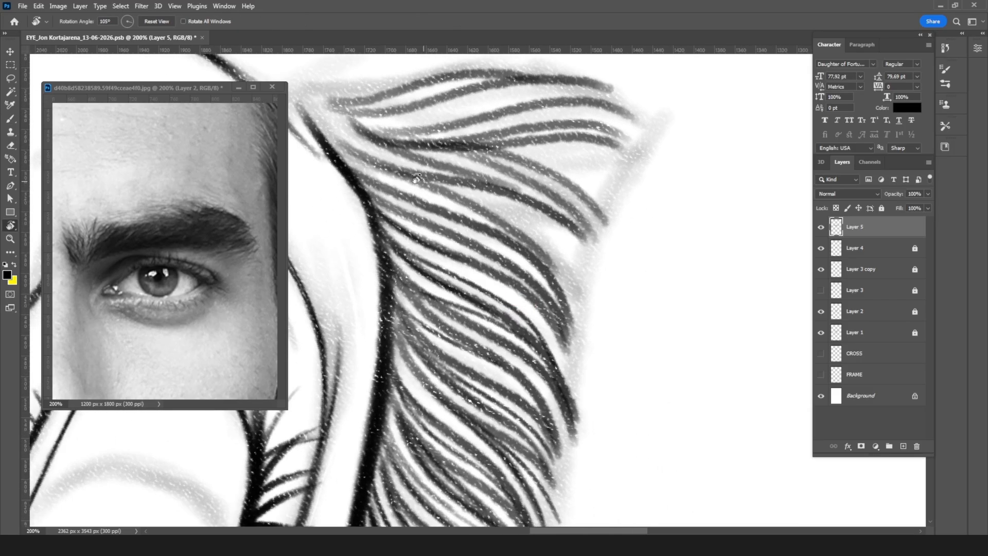
key(e)
key(bracketright)
key(bracketright)
key(bracketright)
mouse_move(351, 187)
mouse_down()
mouse_move(522, 270)
mouse_move(584, 355)
mouse_up()
drag(516, 282, 582, 359)
Step: Redraw the cleared hairs with a finer brush, carrying each from the crease line to a dark tip on the outer contour
key(b)
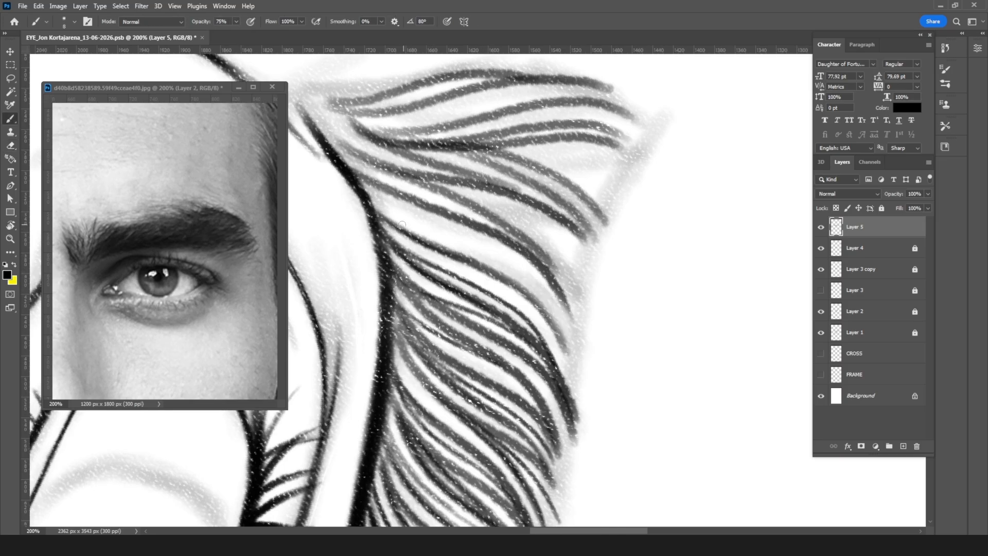
drag(380, 213, 575, 310)
key(bracketleft)
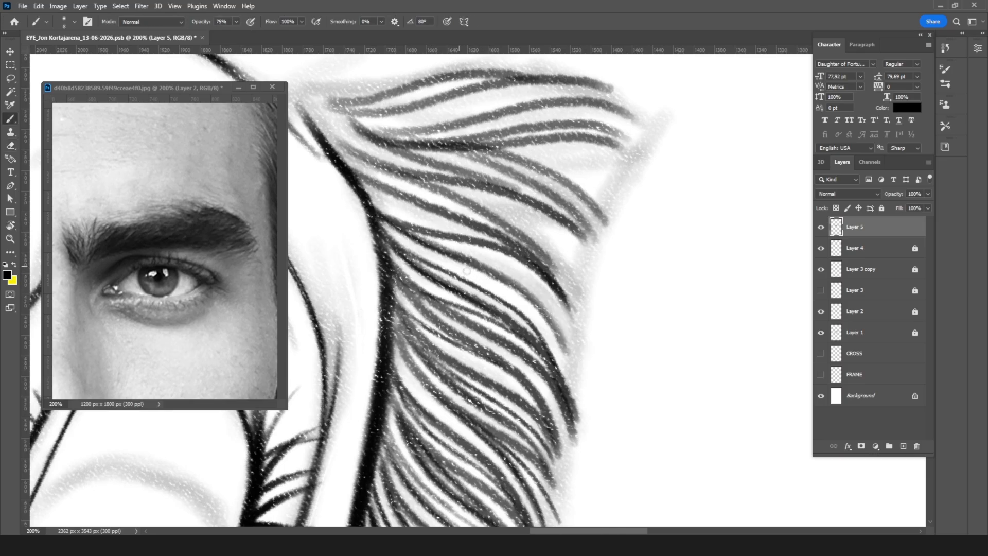
mouse_move(414, 235)
mouse_down()
mouse_move(496, 264)
mouse_move(584, 356)
mouse_up()
mouse_move(476, 264)
mouse_down()
mouse_move(537, 306)
mouse_move(576, 364)
mouse_up()
drag(552, 326, 575, 380)
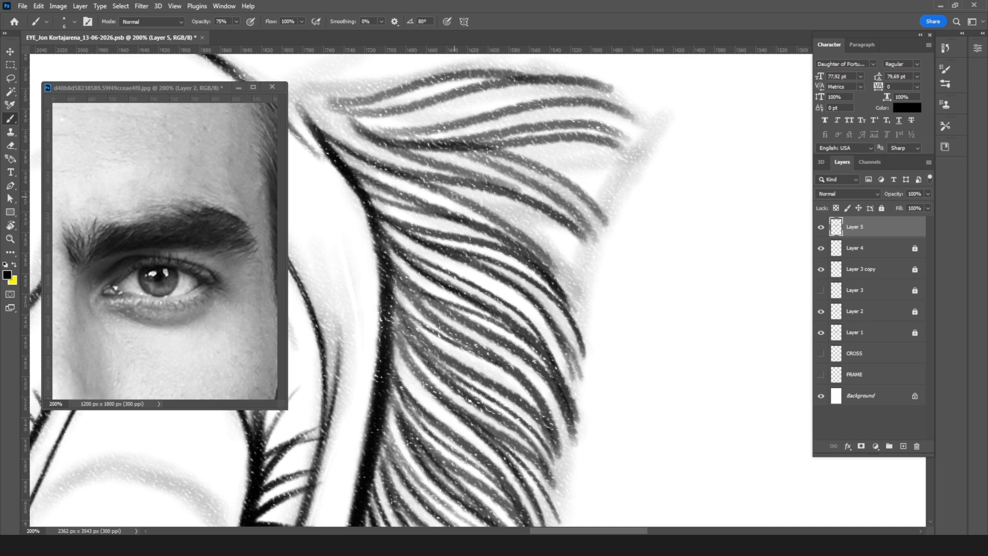
Step: Retrace the long curved hairs near the brow's front and draw their ends into dark points on the contour
key(e)
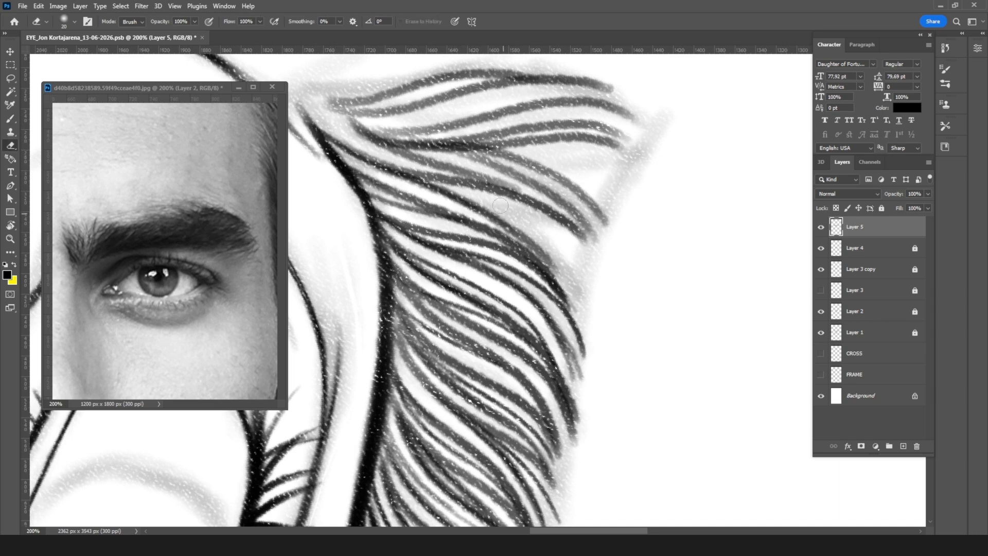
key(b)
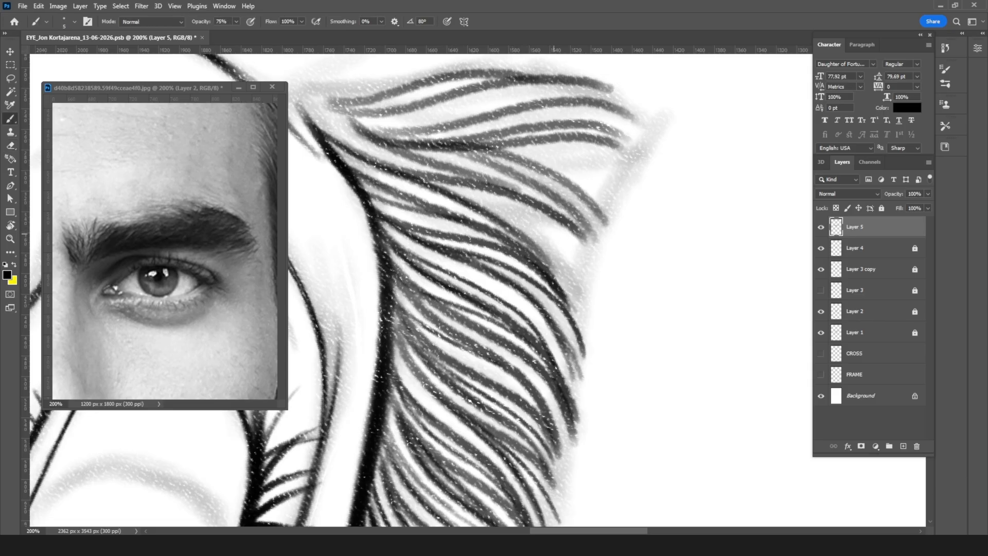
mouse_move(430, 174)
mouse_down()
mouse_move(507, 186)
mouse_move(551, 214)
mouse_up()
mouse_move(426, 143)
mouse_down()
mouse_move(546, 194)
mouse_move(588, 246)
mouse_up()
mouse_move(453, 150)
mouse_down()
mouse_move(514, 162)
mouse_move(500, 156)
mouse_move(601, 213)
mouse_up()
drag(562, 183, 610, 226)
Step: Thicken the ends of the neighbouring hairs with a larger brush and add one thin hair in the gap beside them
key(])
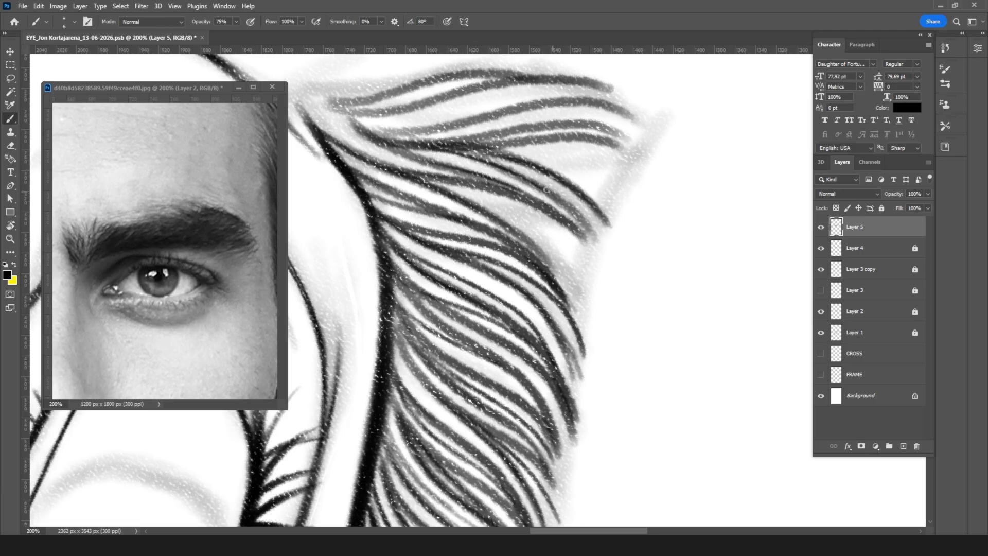
drag(547, 193, 597, 248)
drag(498, 190, 595, 244)
mouse_move(445, 182)
mouse_down()
mouse_move(505, 200)
mouse_move(579, 272)
mouse_up()
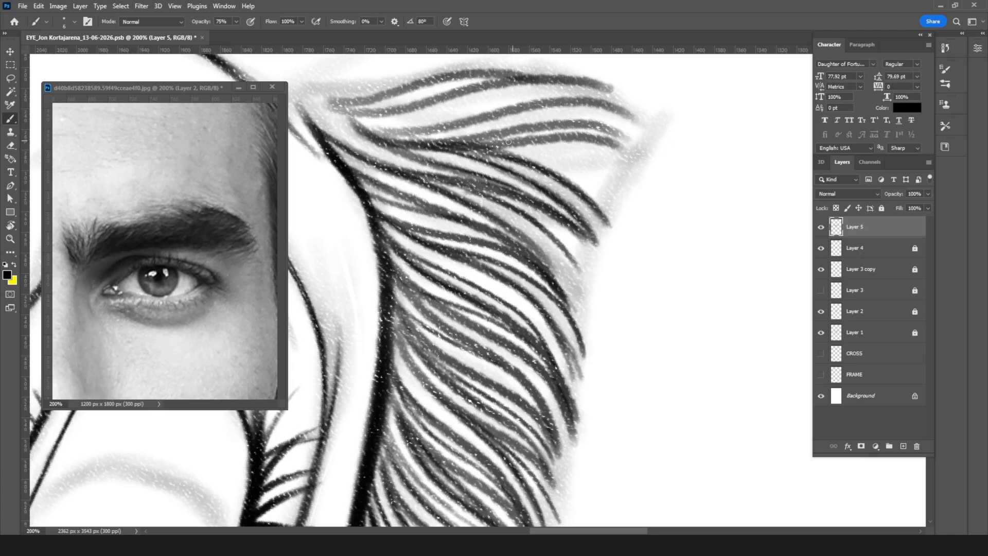
Step: Rotate the canvas to the fan of hairs at the brow's front and ink thin hairs between the existing strokes
key(r)
mouse_move(564, 181)
mouse_down()
mouse_move(576, 206)
mouse_move(483, 262)
mouse_up()
key(b)
mouse_move(378, 194)
mouse_down()
mouse_move(390, 223)
mouse_move(377, 197)
mouse_move(470, 287)
mouse_move(378, 191)
mouse_move(462, 265)
mouse_up()
mouse_move(405, 231)
mouse_down()
mouse_move(525, 292)
mouse_move(548, 323)
mouse_up()
mouse_move(495, 299)
mouse_down()
mouse_move(576, 346)
mouse_move(571, 395)
mouse_up()
mouse_move(465, 298)
mouse_down()
mouse_move(560, 348)
mouse_move(612, 407)
mouse_up()
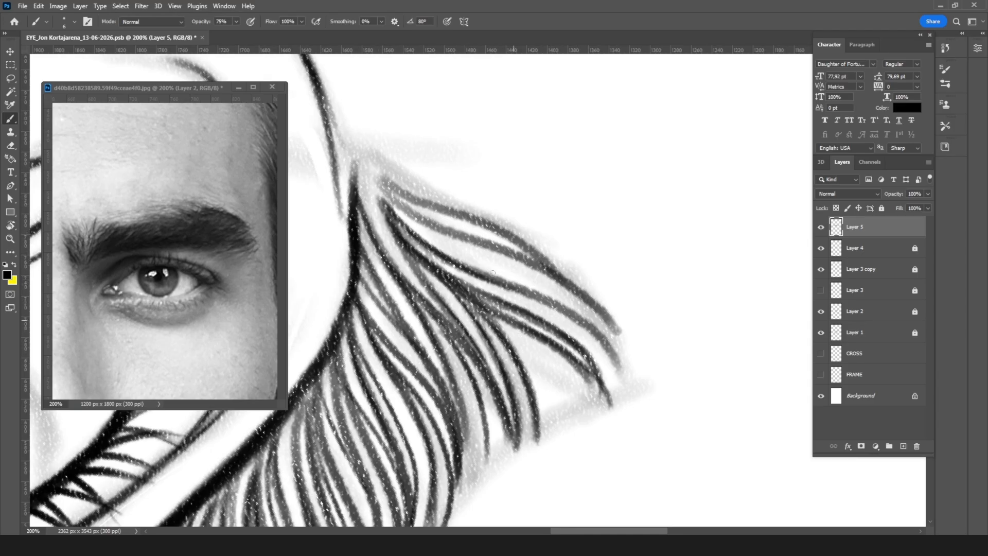
mouse_move(457, 282)
mouse_down()
mouse_move(586, 327)
mouse_move(615, 351)
mouse_up()
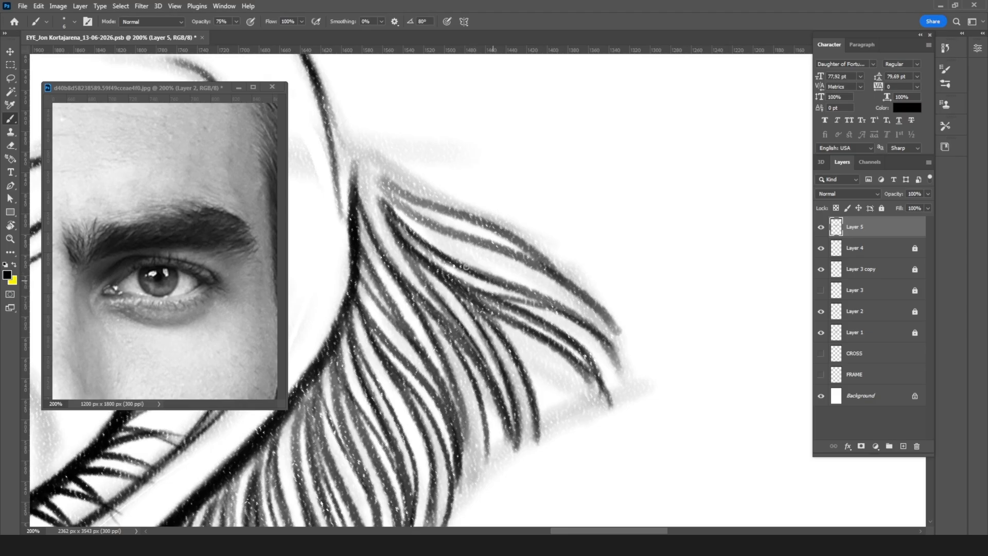
drag(397, 218, 610, 334)
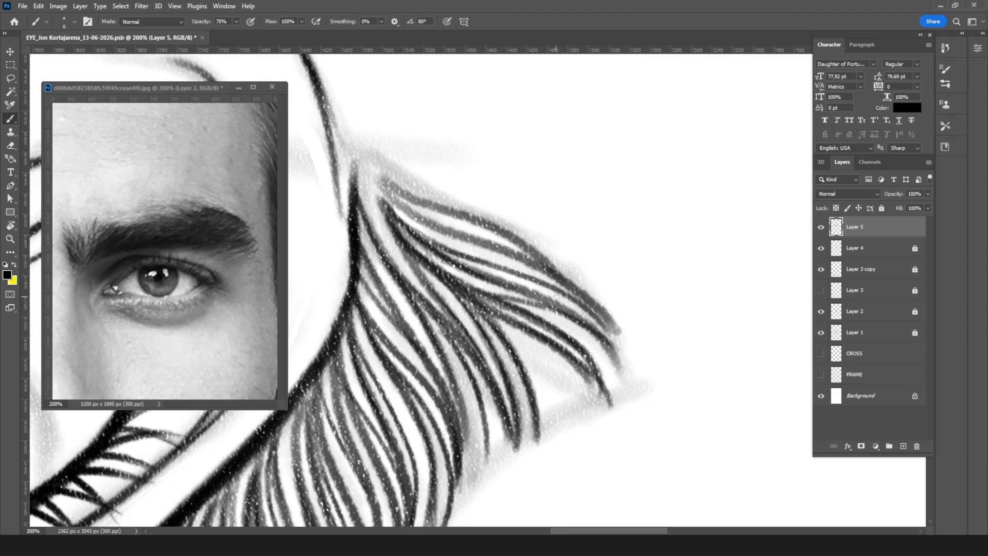
Step: Extend the front edge hair back to the root point where the crease line begins and darken it with overlapping strokes
drag(358, 165, 447, 231)
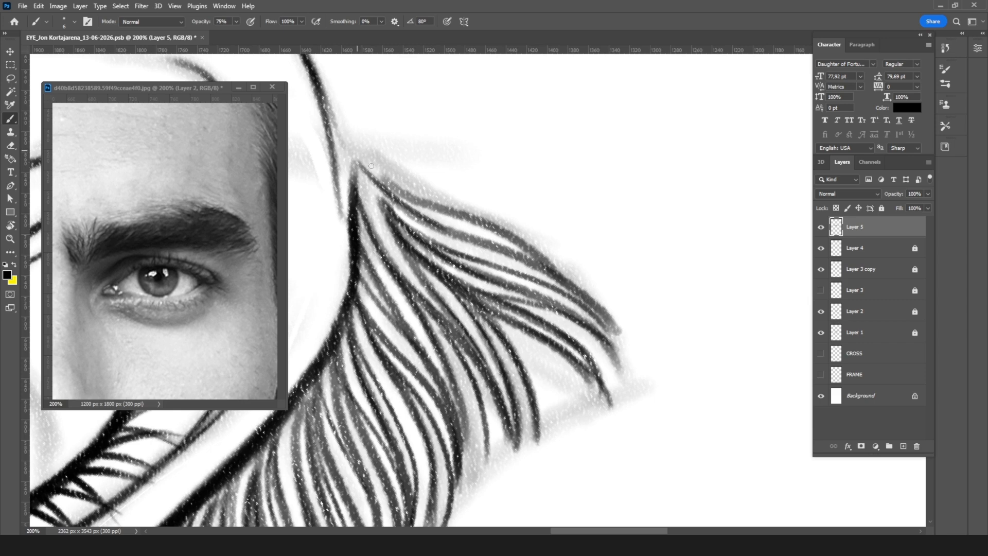
drag(359, 154, 455, 213)
drag(390, 184, 480, 226)
drag(428, 202, 507, 237)
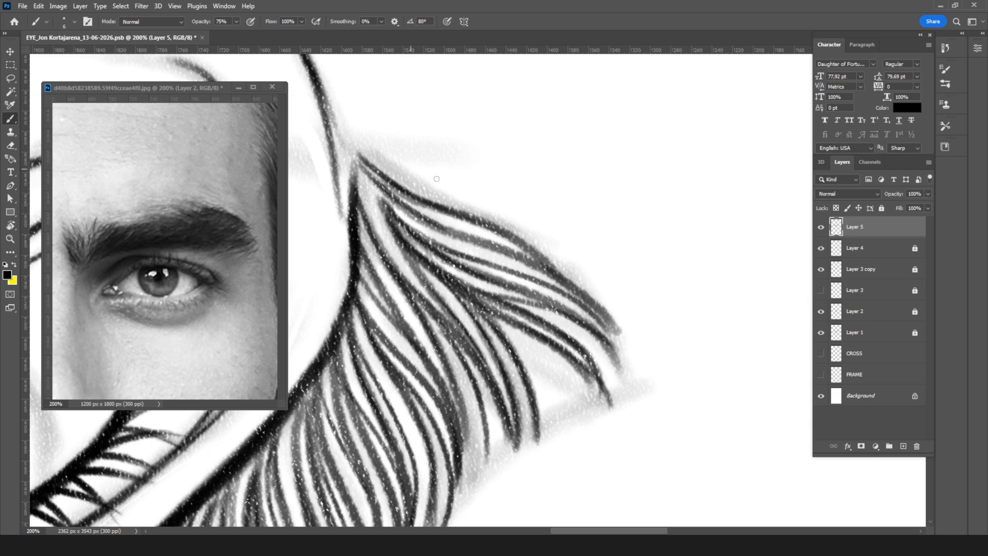
Step: Ink fine overlapping hairs along the brow's front edge with a smaller brush, plus one loose hair branching from the root point
key(bracketleft)
drag(386, 176, 458, 203)
drag(393, 182, 522, 230)
drag(412, 186, 474, 210)
drag(373, 160, 472, 205)
drag(413, 179, 502, 220)
drag(440, 190, 553, 252)
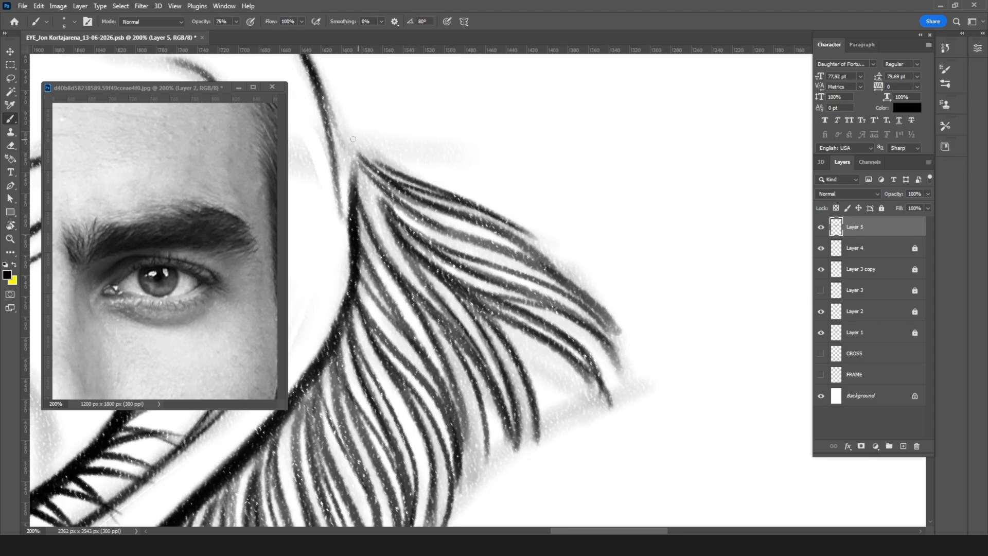
mouse_move(357, 146)
mouse_down()
mouse_move(454, 174)
mouse_move(418, 180)
mouse_up()
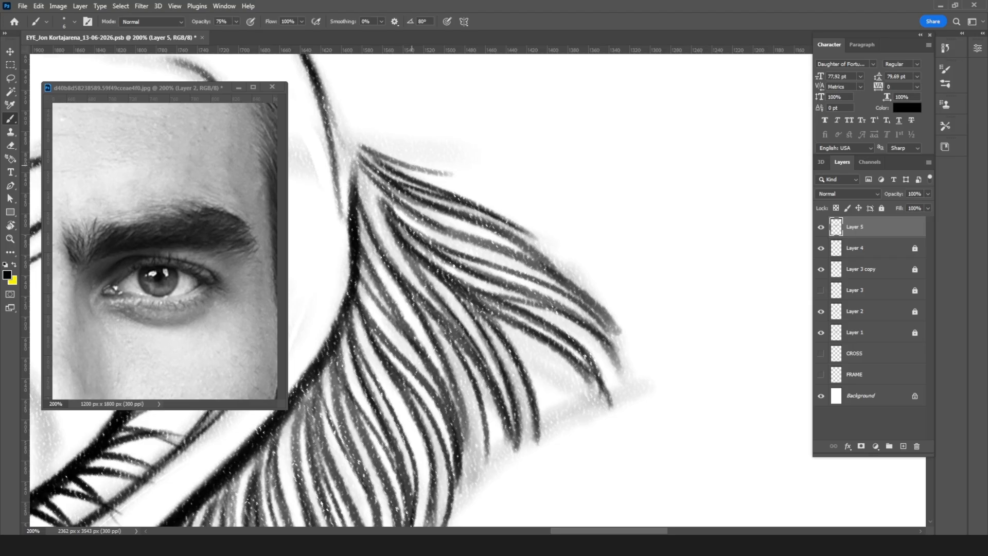
drag(367, 152, 479, 180)
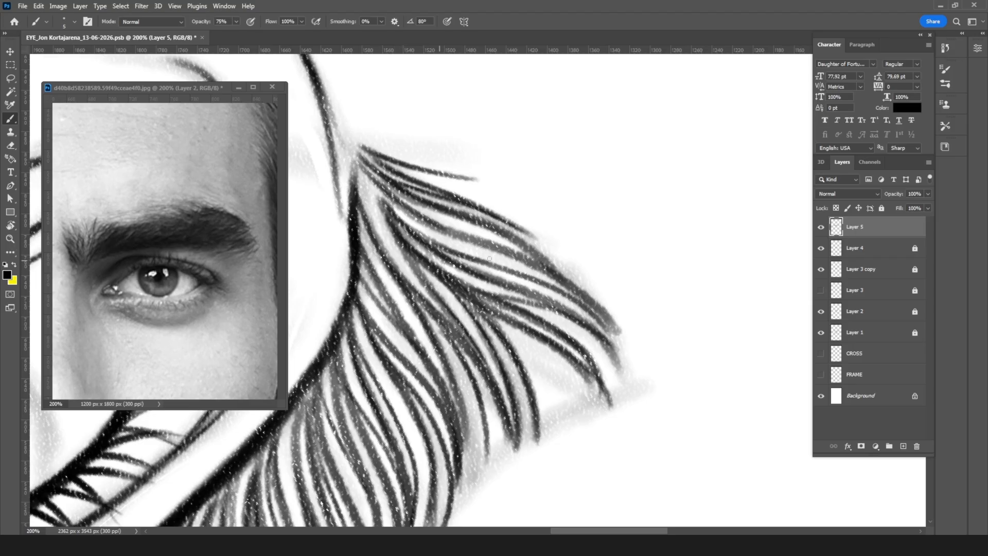
Step: Taper the hair tips at the brow's front with the Eraser and ink fine hairs into the gaps at the roots
key(e)
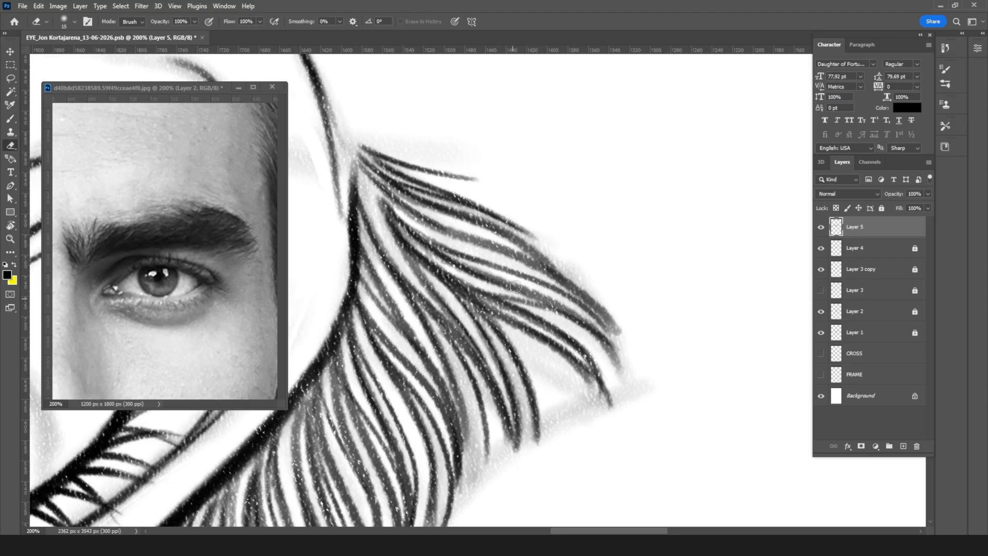
mouse_move(551, 281)
mouse_down()
mouse_move(630, 381)
mouse_move(540, 360)
mouse_move(571, 370)
mouse_move(561, 359)
mouse_move(547, 357)
mouse_move(612, 417)
mouse_up()
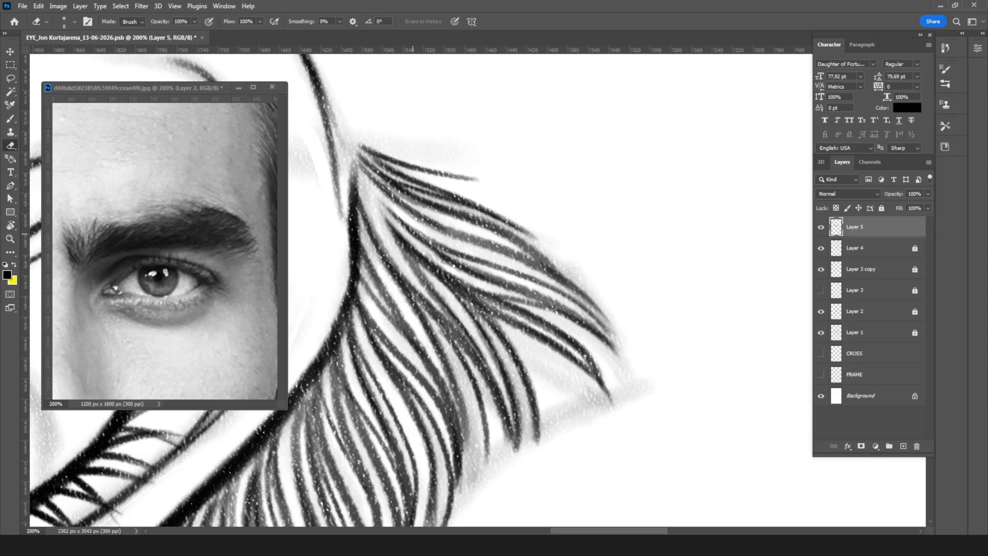
key(b)
drag(356, 168, 428, 242)
drag(367, 198, 385, 223)
drag(357, 175, 406, 252)
drag(373, 204, 420, 277)
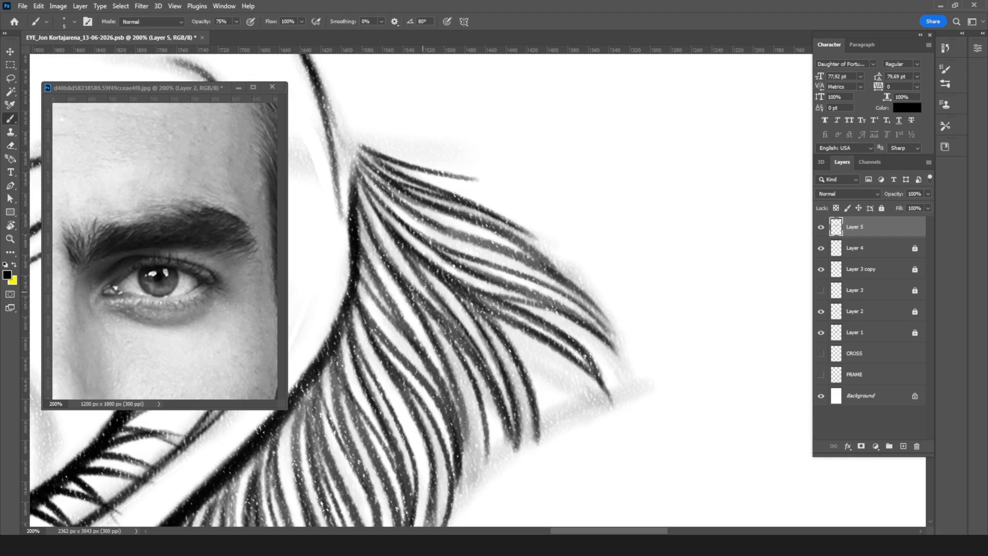
drag(357, 269, 396, 306)
Step: Examine the whole eyebrow with the canvas upright for gaps and uneven hair density
key(r)
drag(587, 293, 420, 211)
key(ctrl+minus)
key(ctrl+minus)
key(ctrl+minus)
key(ctrl+minus)
key(ctrl+minus)
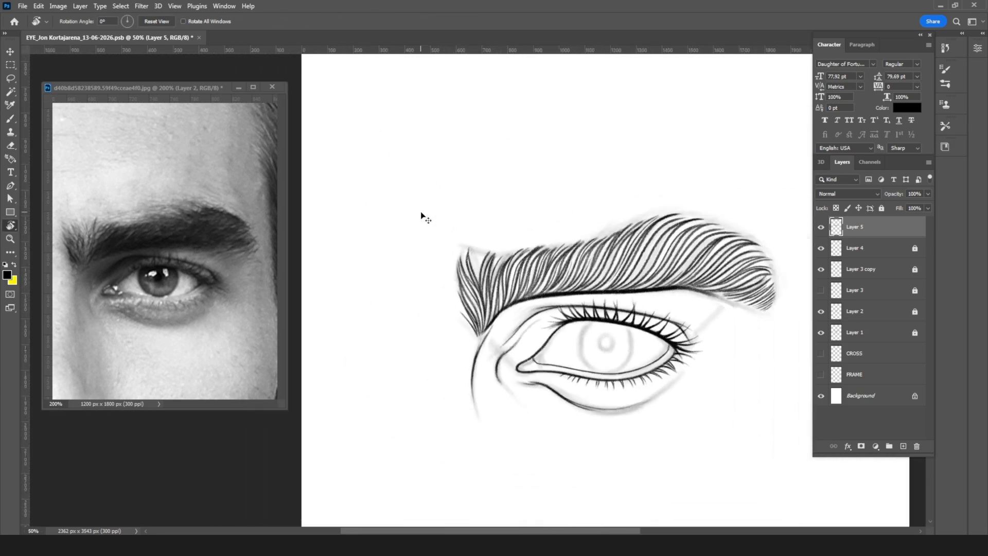
drag(549, 193, 442, 202)
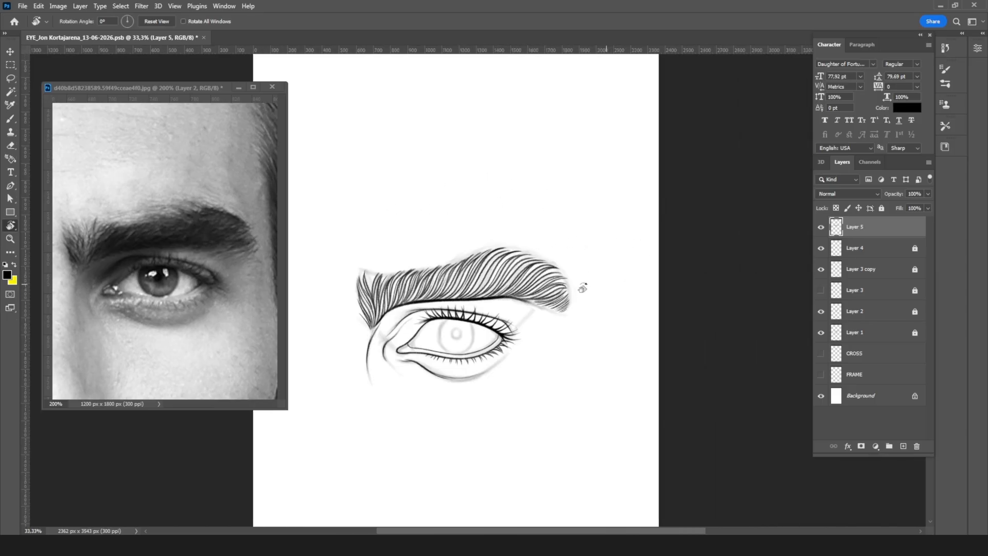
mouse_move(528, 287)
mouse_down()
mouse_move(515, 329)
mouse_move(448, 391)
mouse_up()
scroll(558, 304, up, 10)
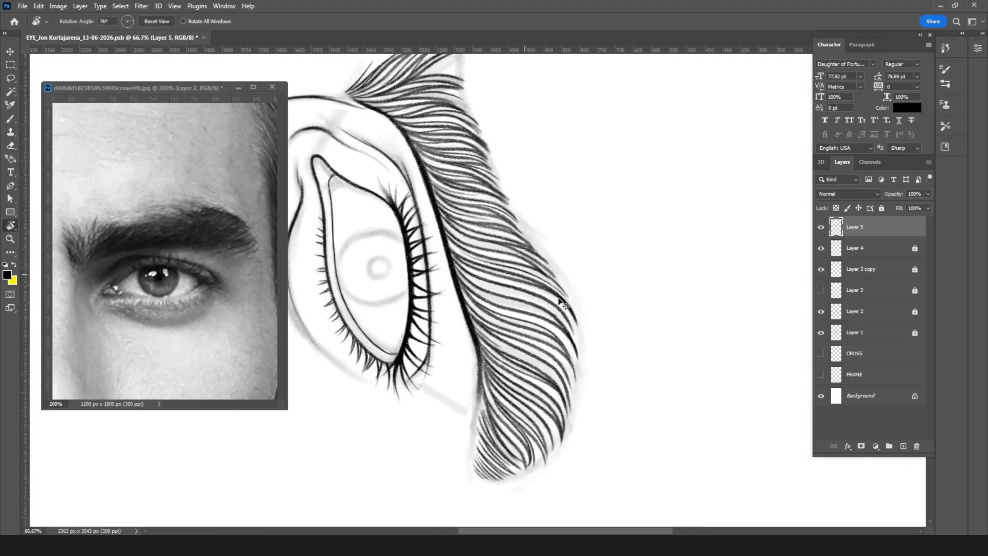
Step: Ink a thin hair through a gap in the brow's arch with short overlapping strokes, undoing the first long attempt
key(b)
scroll(497, 231, up, 2)
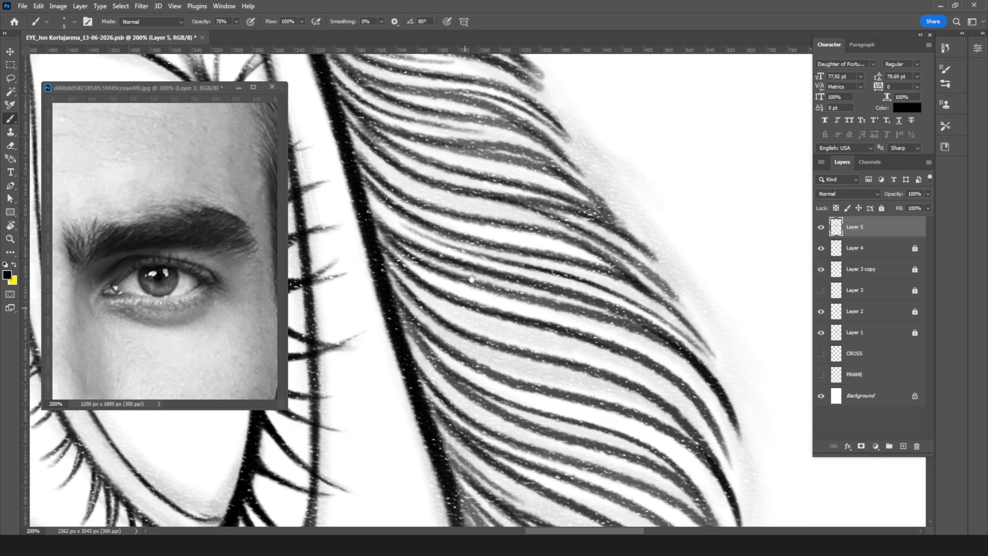
mouse_move(401, 281)
mouse_down()
mouse_move(465, 318)
mouse_move(609, 363)
mouse_up()
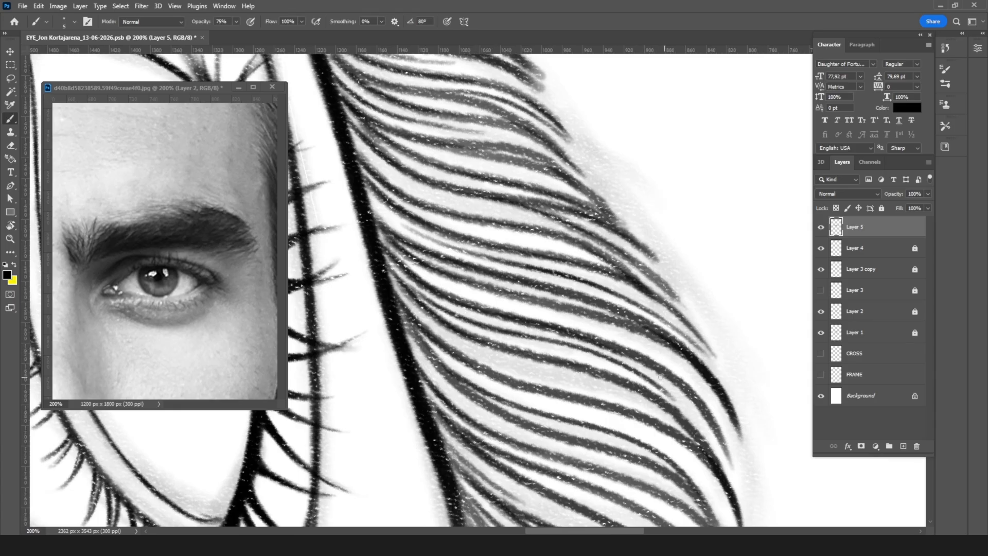
key(ctrl+z)
drag(524, 334, 608, 356)
drag(525, 336, 665, 378)
drag(584, 350, 715, 413)
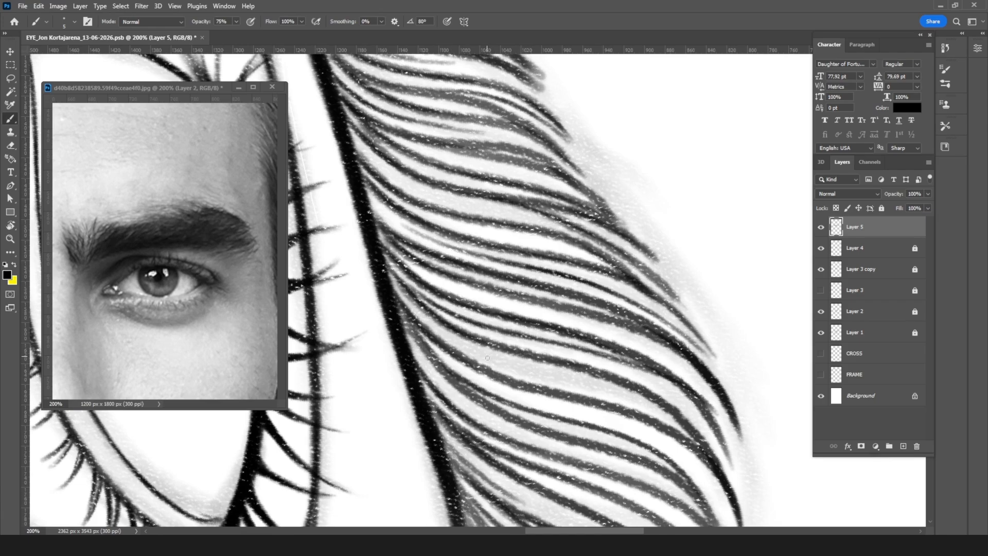
Step: Fill the next wide gaps in the arch with thin hairs running from the crease line toward the outer contour
drag(404, 309, 495, 360)
drag(424, 324, 536, 373)
drag(456, 345, 578, 384)
mouse_move(501, 366)
mouse_down()
mouse_move(610, 395)
mouse_move(701, 459)
mouse_up()
mouse_move(481, 387)
mouse_down()
mouse_move(572, 414)
mouse_move(687, 495)
mouse_up()
Step: Build a long in-between hair toward the brow's tail with overlapping strokes from the crease line to the outer contour
drag(689, 420, 619, 221)
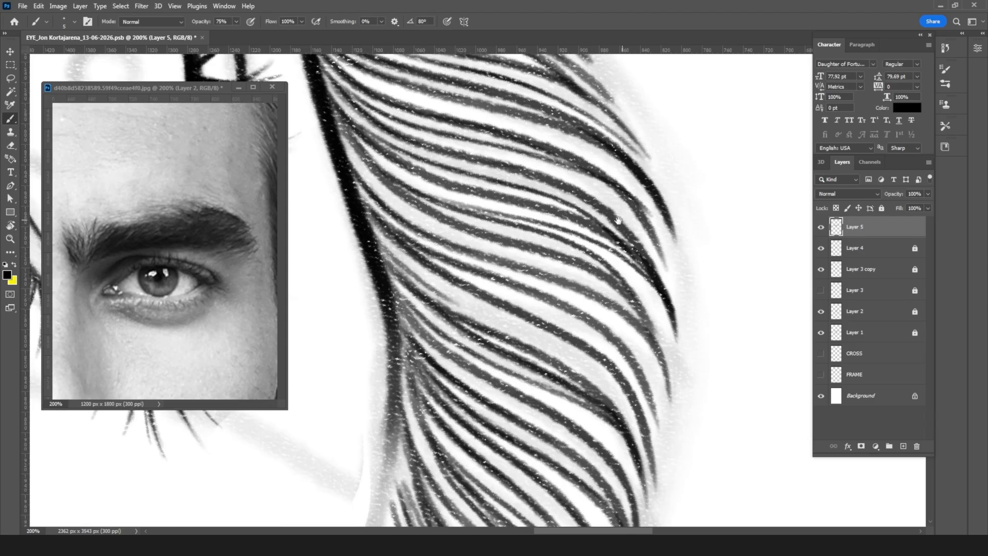
drag(383, 253, 452, 300)
drag(399, 269, 510, 322)
drag(415, 276, 522, 328)
drag(447, 294, 548, 343)
drag(490, 318, 642, 412)
Step: Undo a misplaced stroke and ink two thin hairs through the gaps between the neighbouring strokes to the outer contour
mouse_move(485, 293)
mouse_down()
mouse_move(525, 305)
mouse_move(569, 349)
mouse_up()
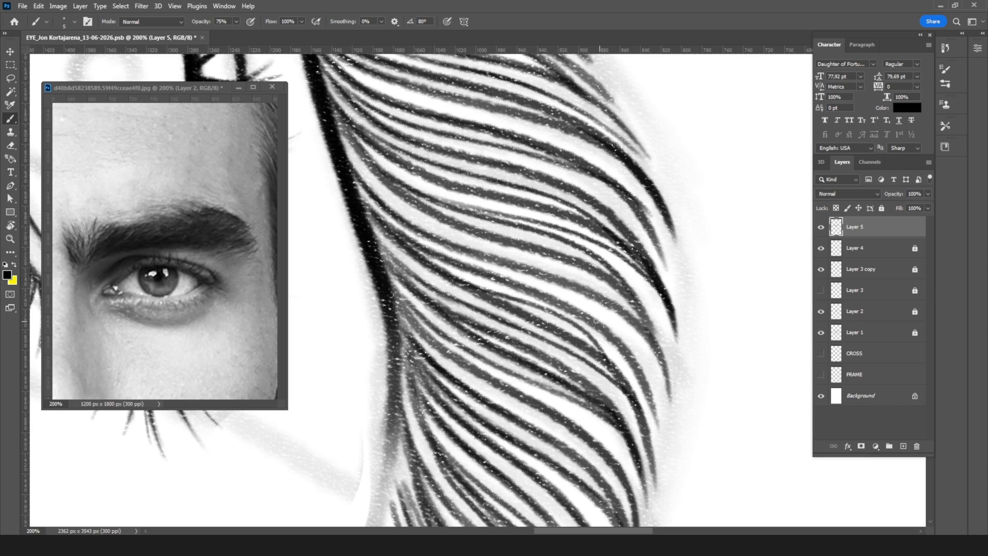
key(ctrl+z)
drag(524, 304, 558, 315)
drag(495, 293, 584, 328)
drag(517, 301, 637, 374)
drag(508, 264, 614, 320)
drag(537, 278, 659, 389)
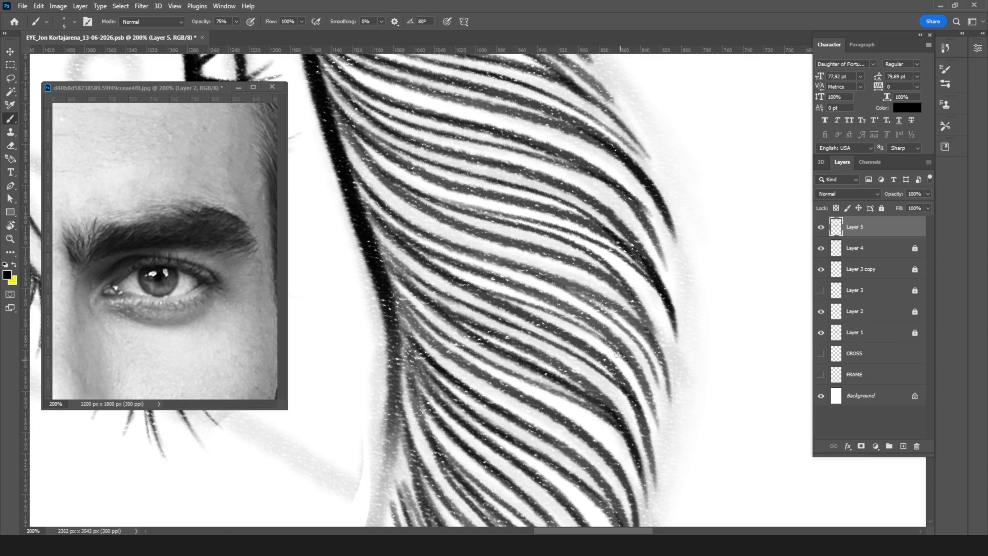
Step: Add tapered hairs in the gaps near the brow's tail, undoing one stroke and redrawing it shorter
mouse_move(491, 344)
mouse_down()
mouse_move(479, 292)
mouse_move(480, 160)
mouse_up()
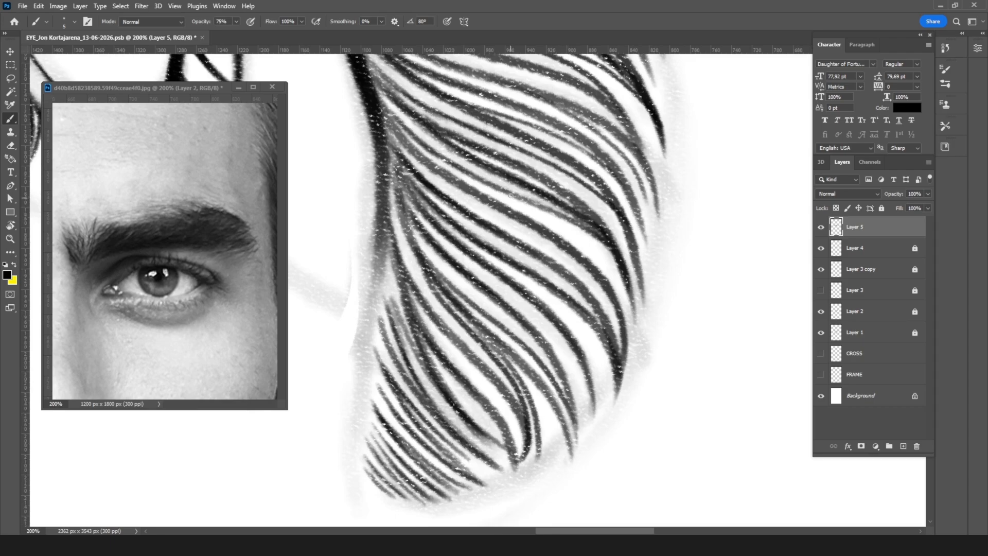
drag(549, 294, 579, 318)
drag(524, 275, 603, 359)
drag(577, 319, 608, 414)
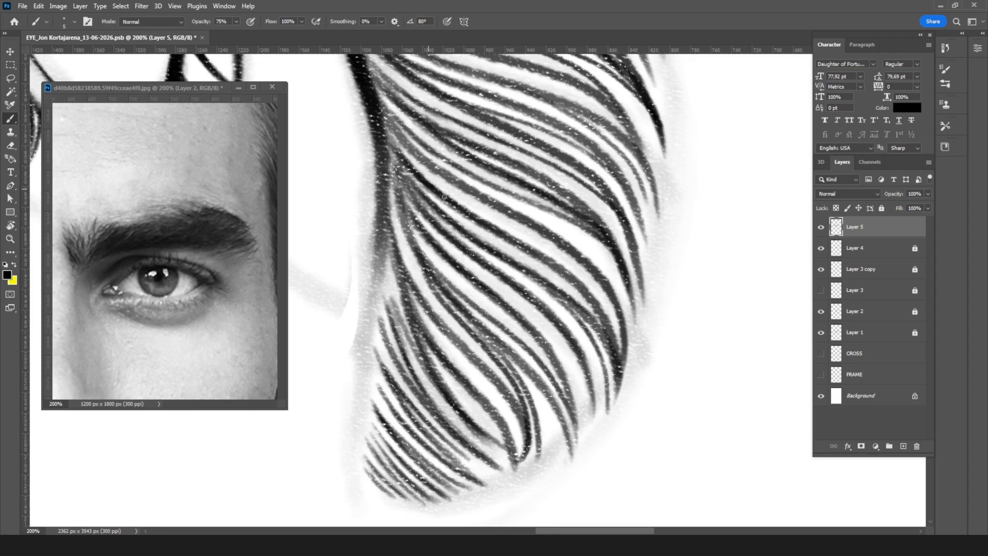
drag(429, 189, 609, 308)
key(ctrl+z)
drag(462, 208, 625, 313)
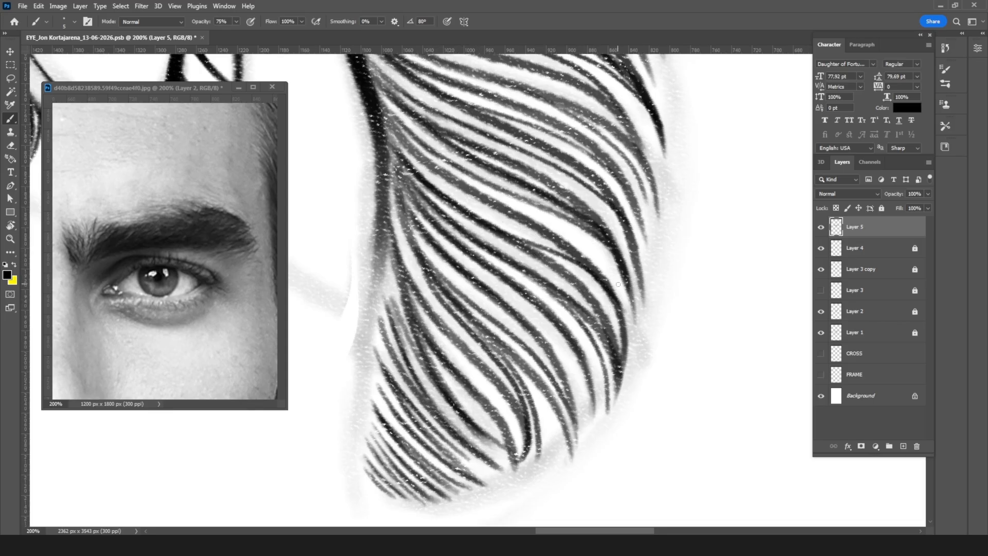
key(ctrl+minus)
key(ctrl+minus)
key(ctrl+minus)
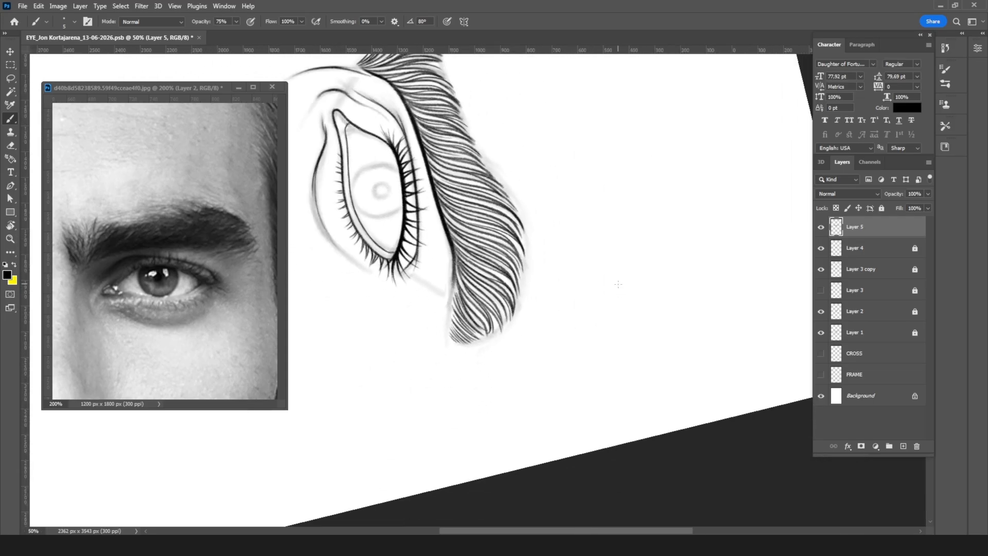
Step: Reset the canvas rotation to 0° and add a new empty layer above Layer 5
key(r)
drag(699, 265, 495, 176)
drag(483, 212, 617, 199)
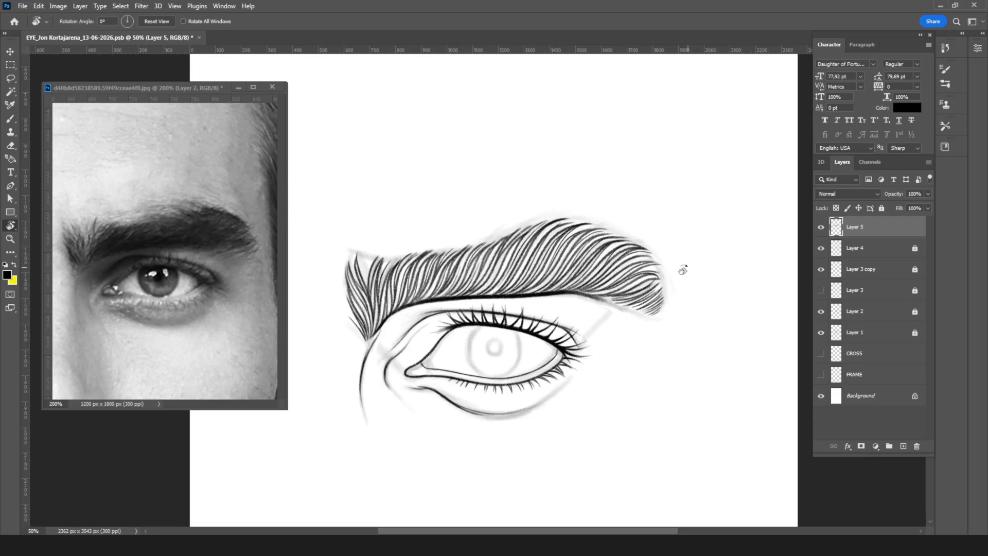
click(904, 447)
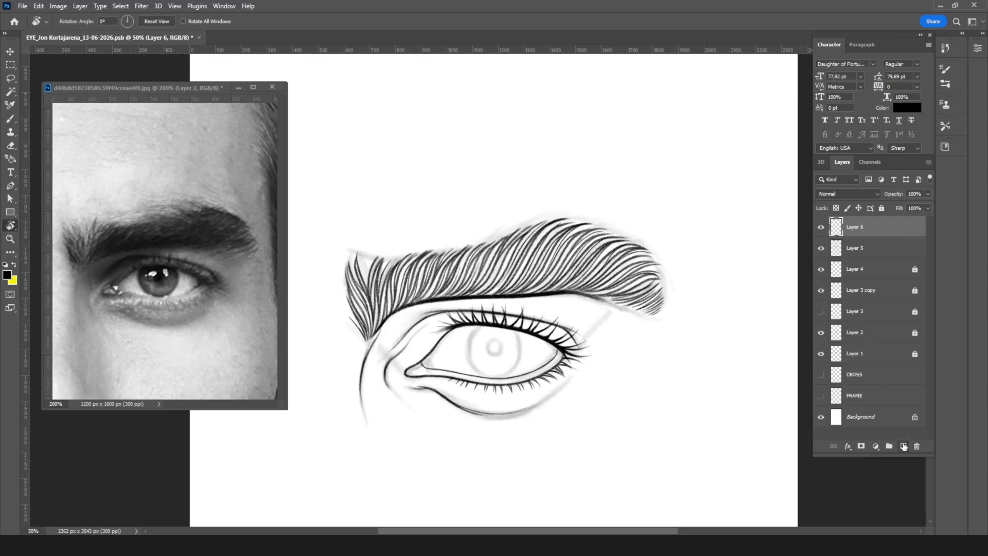
Step: Brush thin curved hairs along the eyebrow's upper contour, from the arch's peak down toward the tail
key(ctrl+plus)
key(ctrl+plus)
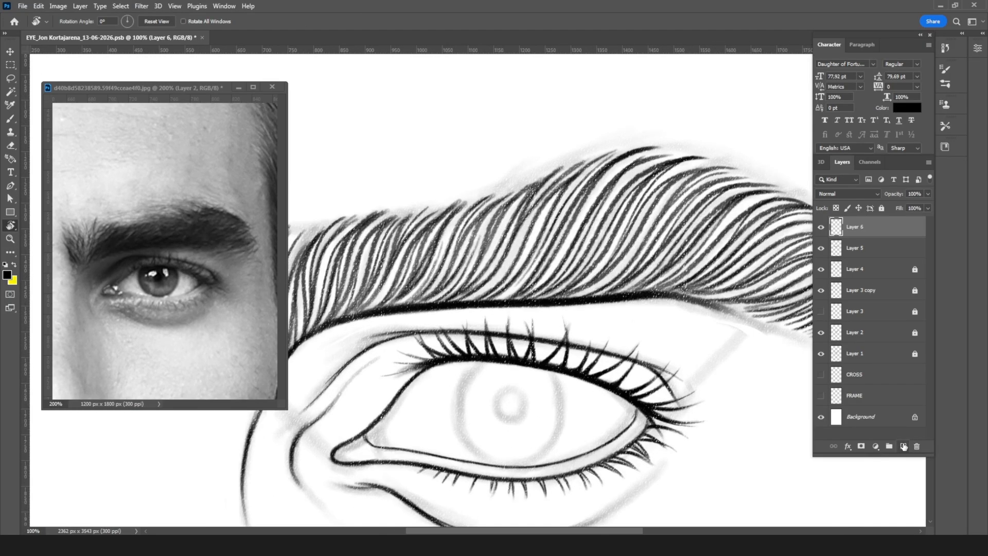
key(b)
drag(642, 226, 545, 382)
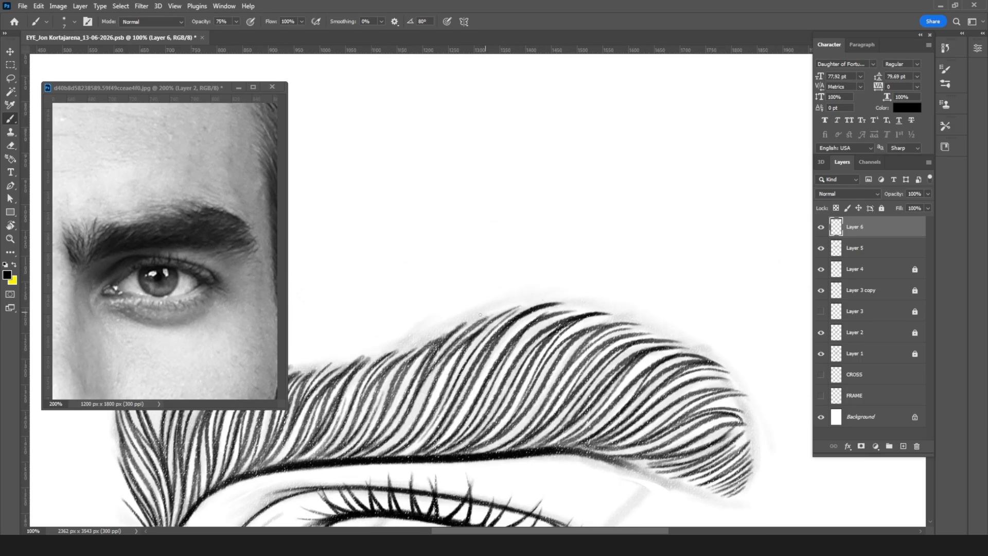
mouse_move(491, 305)
mouse_down()
mouse_move(541, 300)
mouse_move(580, 314)
mouse_up()
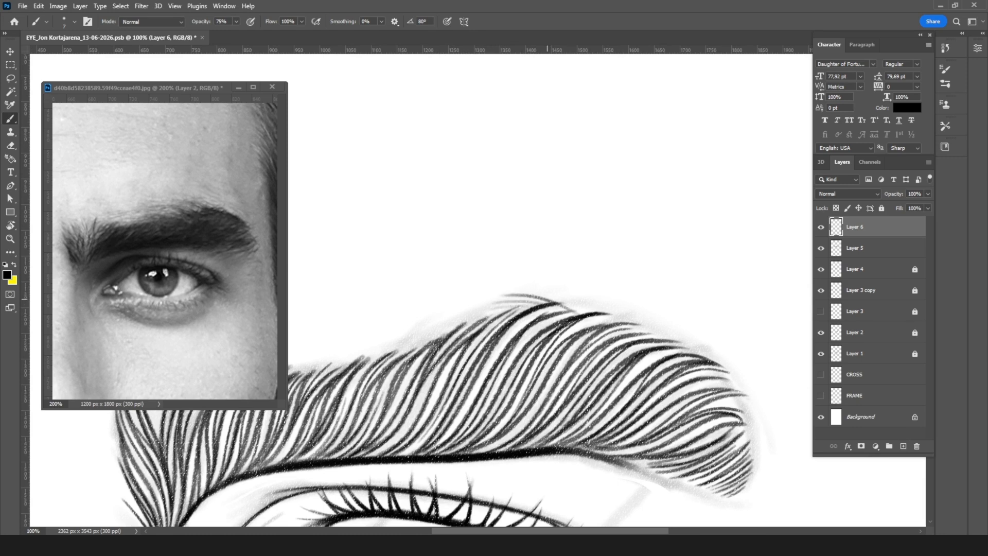
drag(518, 290, 601, 315)
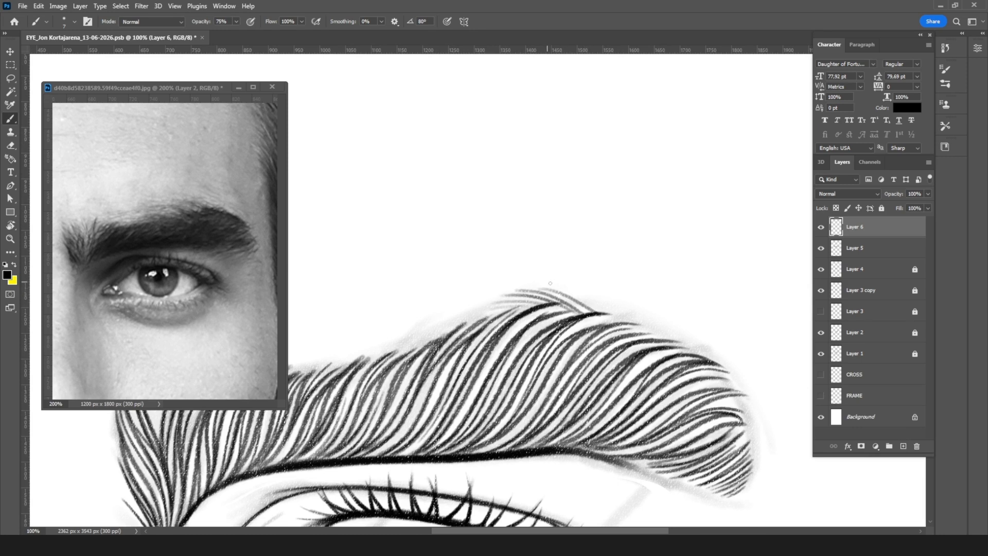
drag(561, 285, 632, 326)
mouse_move(603, 294)
mouse_down()
mouse_move(651, 334)
mouse_move(718, 364)
mouse_up()
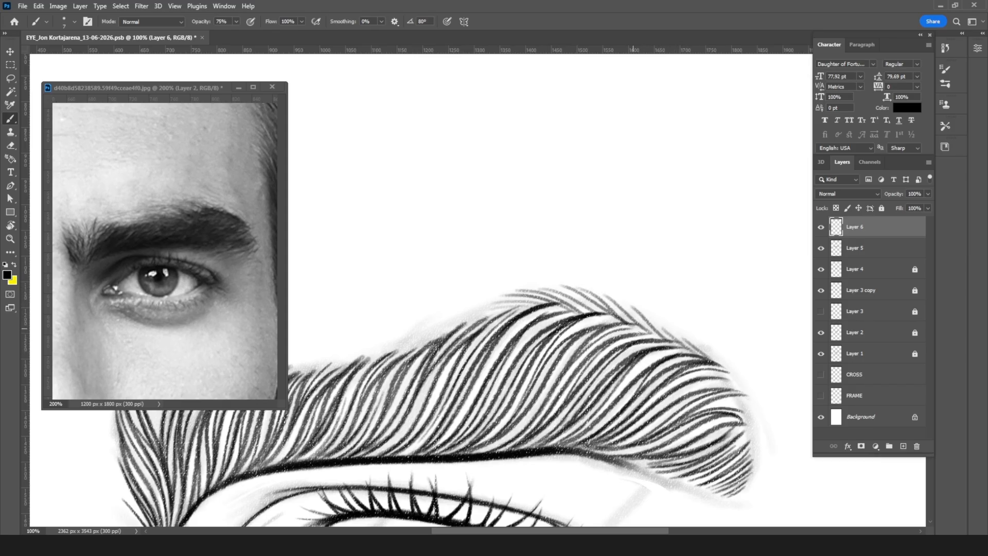
Step: Thicken the upper-contour fringe between the brow's tail and the arch's peak with additional overlapping hairs
key(r)
drag(706, 280, 408, 305)
key(ctrl+plus)
key(b)
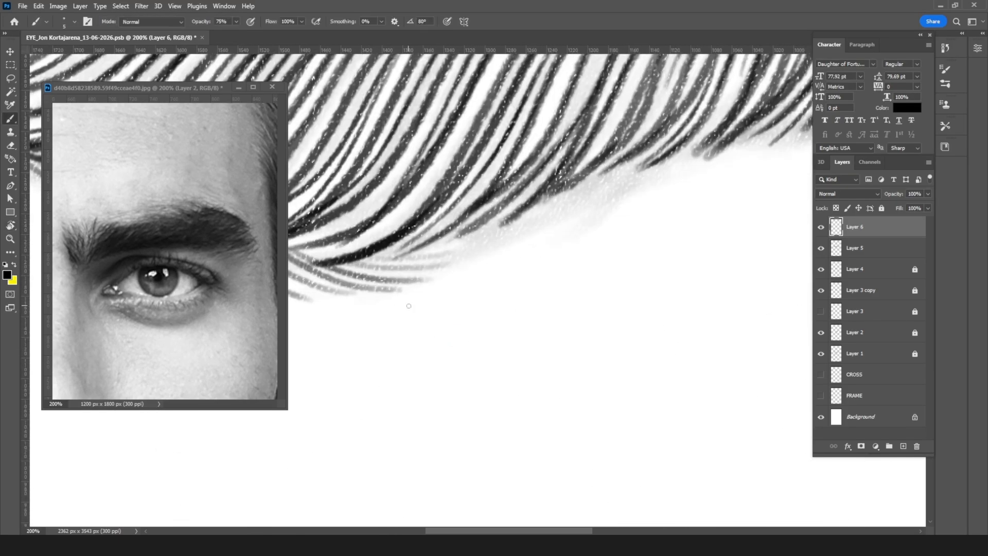
drag(420, 282, 752, 412)
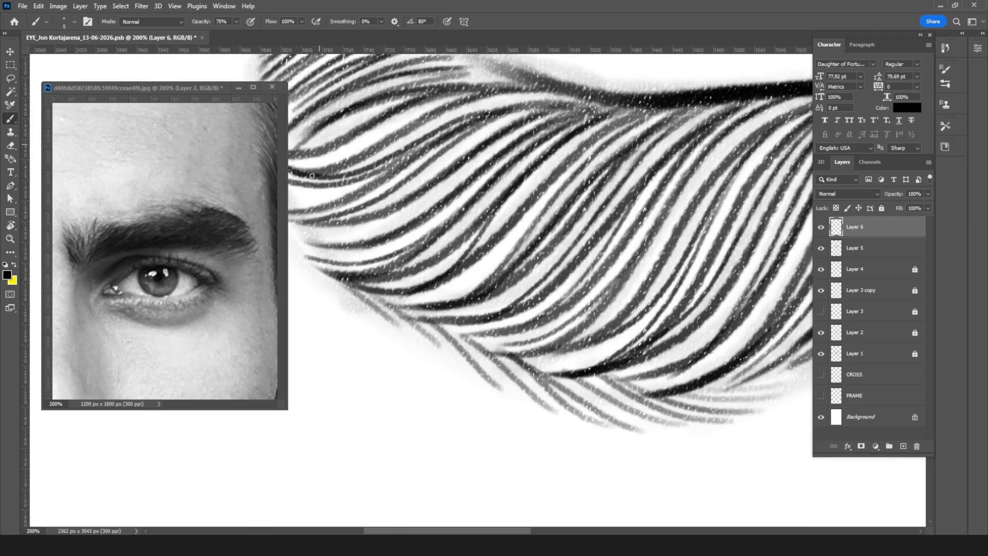
drag(480, 303, 607, 363)
drag(482, 348, 532, 389)
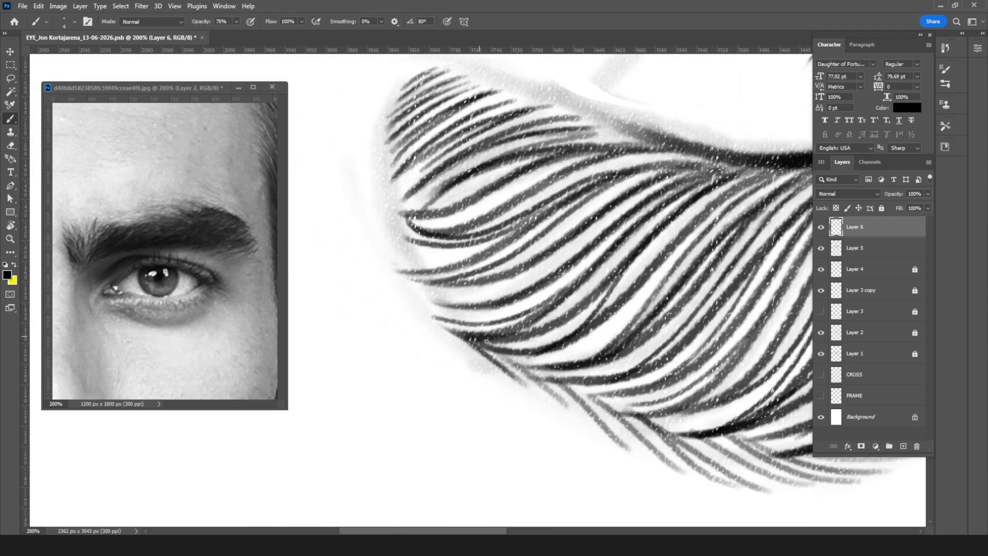
drag(480, 347, 587, 421)
drag(546, 376, 661, 466)
drag(574, 389, 699, 477)
mouse_move(553, 379)
mouse_down()
mouse_move(646, 443)
mouse_move(687, 456)
mouse_up()
mouse_move(640, 420)
mouse_down()
mouse_move(705, 476)
mouse_move(795, 497)
mouse_up()
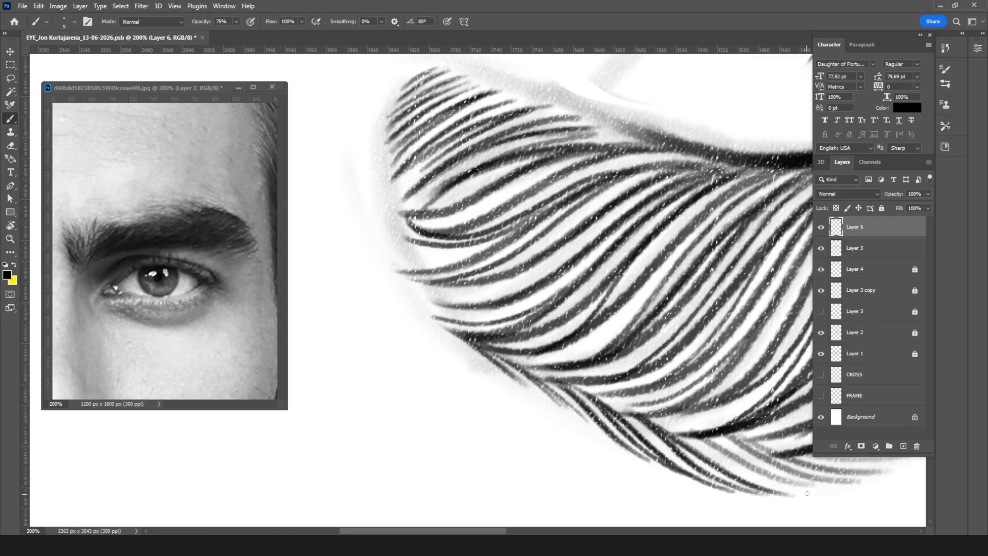
Step: Ink long tapered hairs around the arch's peak, extending the fringe toward the brow's inner end
mouse_move(715, 422)
mouse_down()
mouse_move(457, 402)
mouse_move(476, 430)
mouse_move(607, 463)
mouse_up()
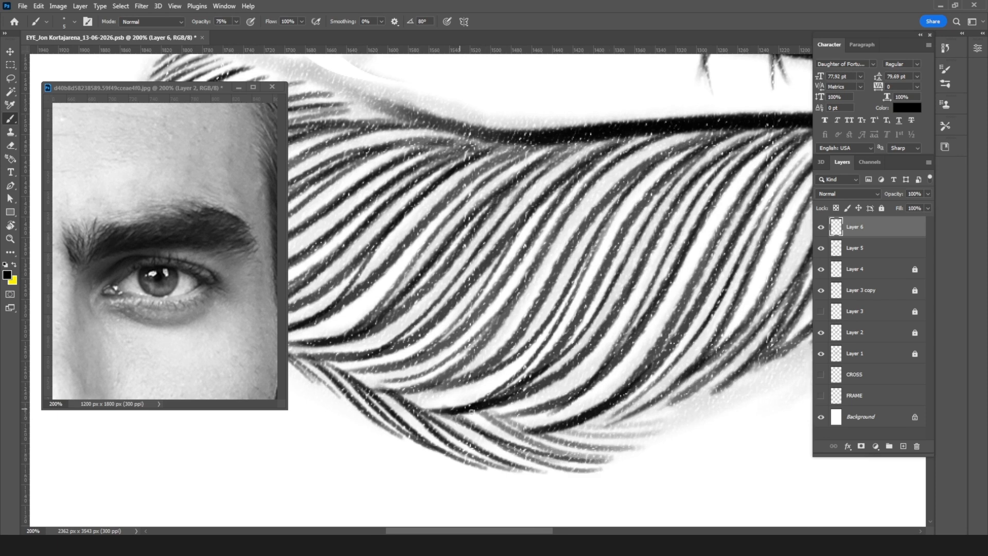
drag(471, 411, 582, 444)
drag(501, 430, 654, 435)
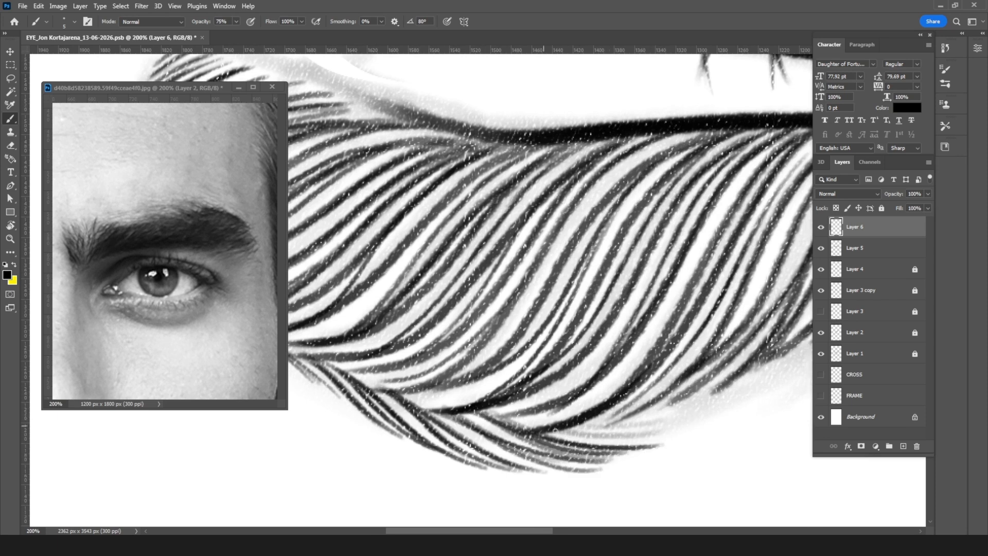
drag(545, 427, 668, 431)
drag(571, 434, 699, 418)
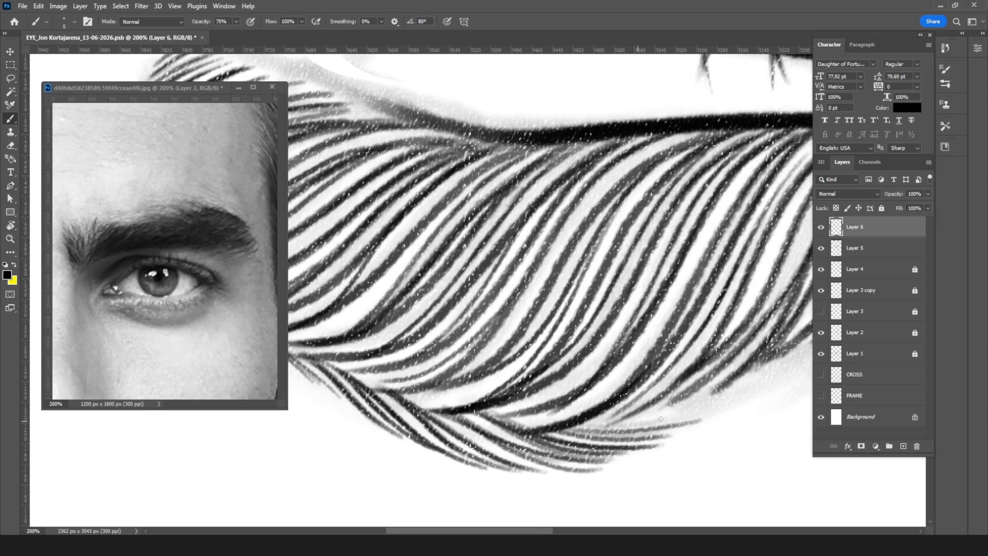
drag(625, 423, 771, 391)
mouse_move(638, 442)
mouse_down()
mouse_move(696, 432)
mouse_move(712, 418)
mouse_move(667, 424)
mouse_move(784, 373)
mouse_move(731, 387)
mouse_move(781, 366)
mouse_up()
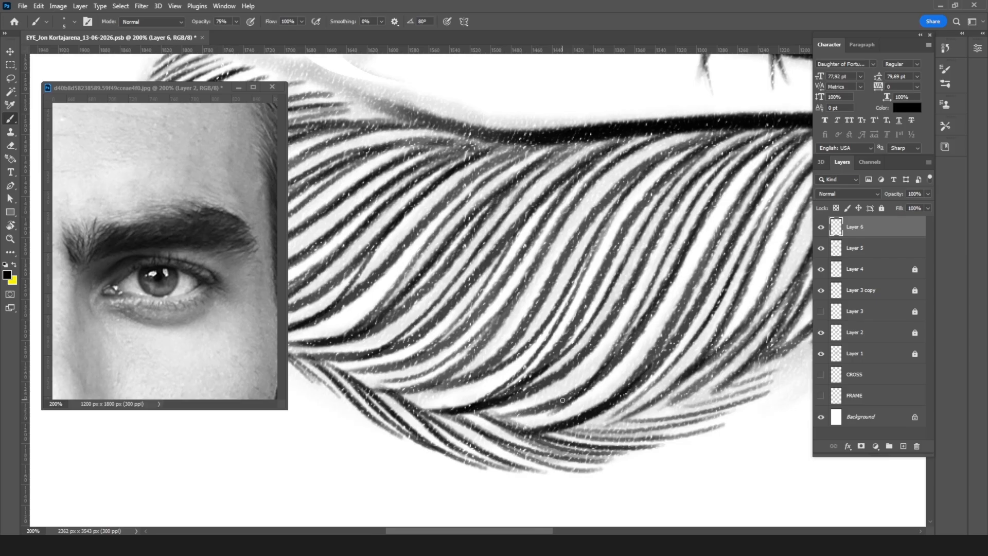
Step: Continue the upper-contour fringe down the arch's inner slope with low-angled thin hairs
key(r)
drag(480, 343, 474, 250)
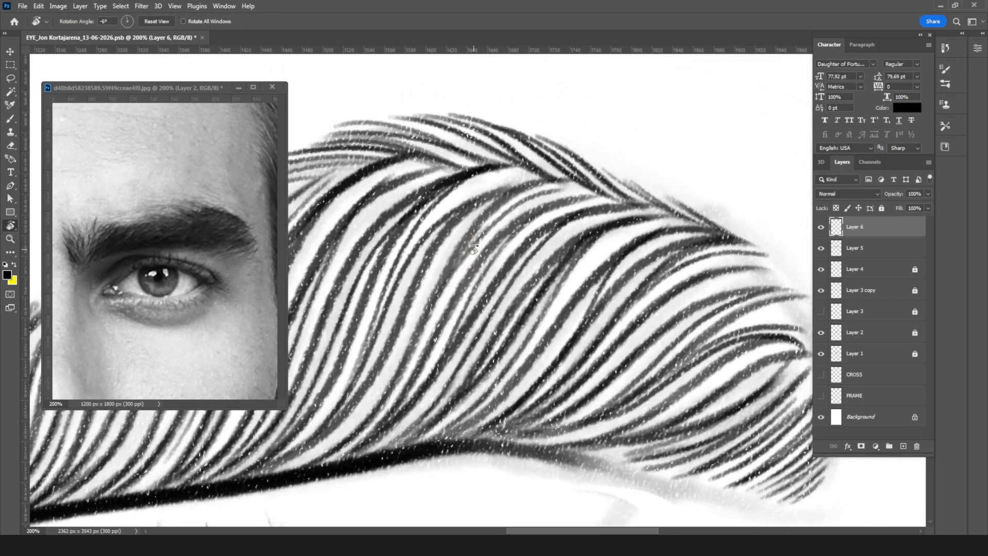
key(ctrl+minus)
drag(438, 249, 583, 289)
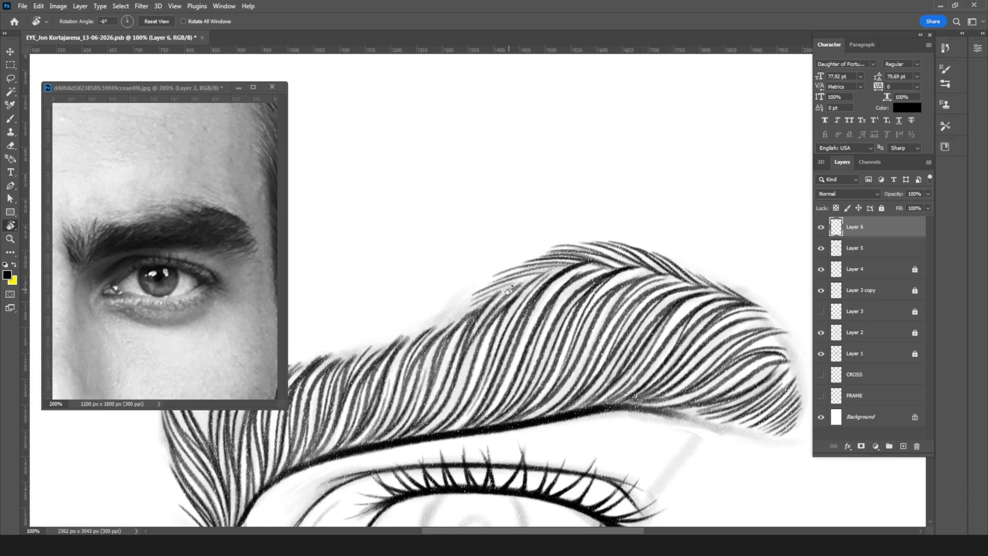
scroll(508, 289, up, 1)
key(b)
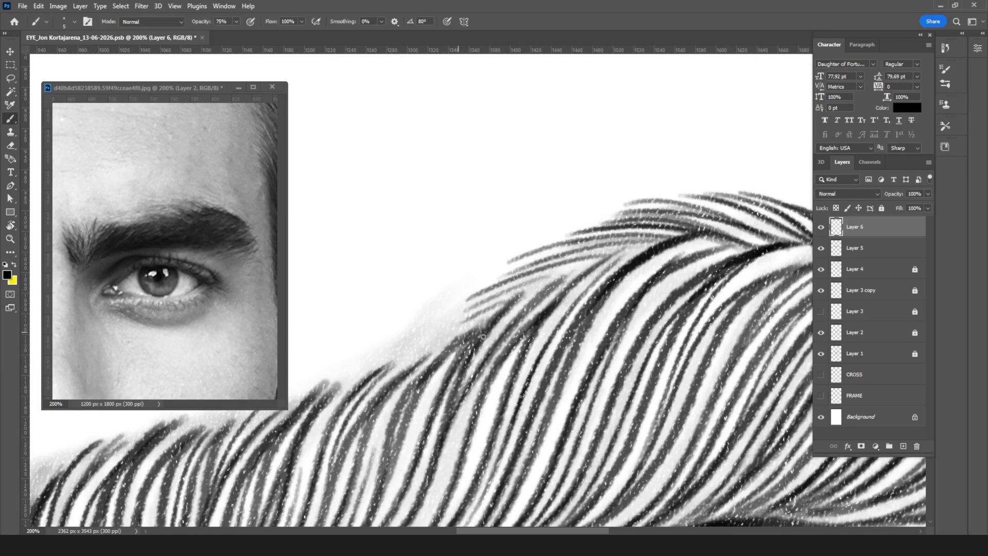
mouse_move(486, 303)
mouse_down()
mouse_move(426, 323)
mouse_move(485, 296)
mouse_move(421, 322)
mouse_move(425, 331)
mouse_move(385, 337)
mouse_up()
mouse_move(469, 326)
mouse_down()
mouse_move(384, 340)
mouse_move(389, 346)
mouse_move(350, 367)
mouse_up()
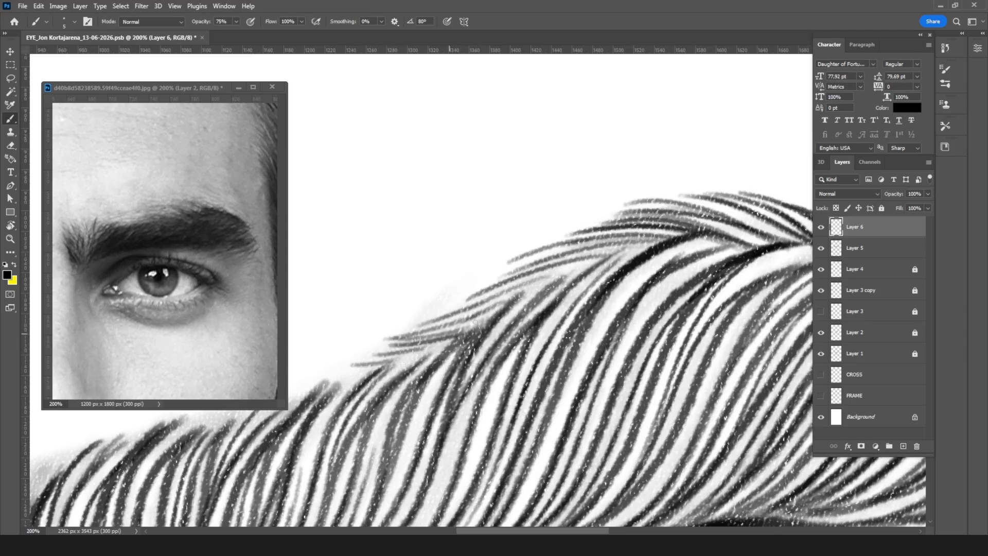
Step: Erase and taper the blunt hair tips on Layer 5 along the upper edge of the brow's inner half
key(e)
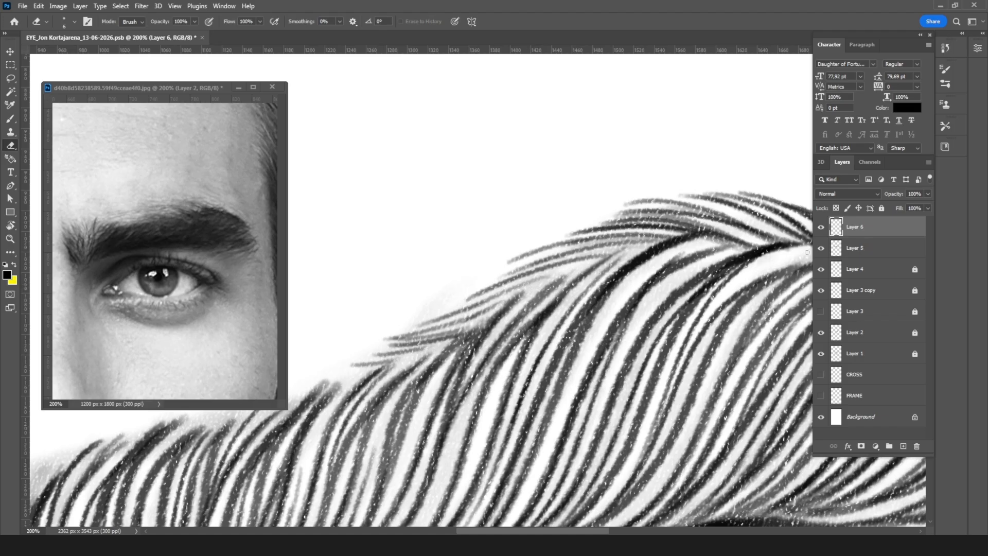
click(854, 248)
drag(582, 268, 565, 276)
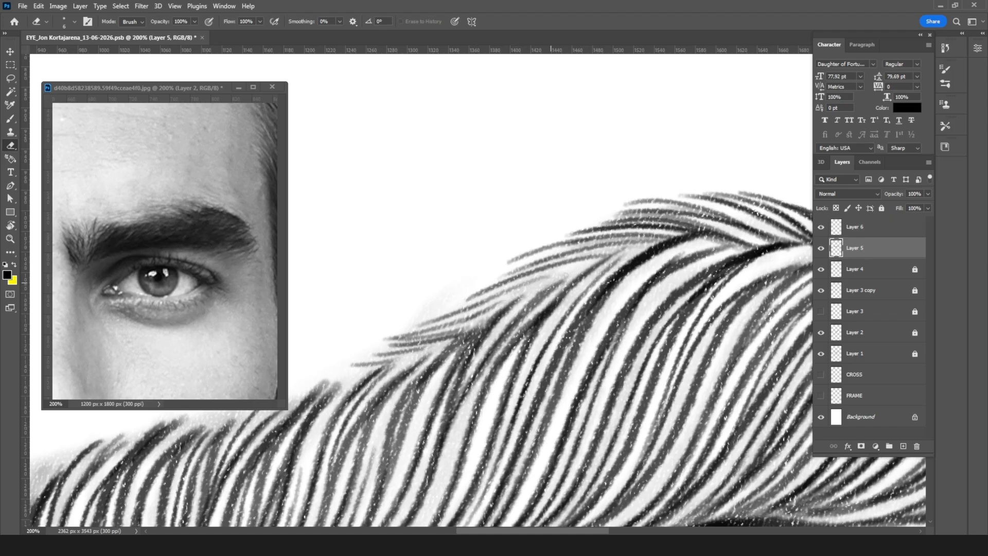
mouse_move(685, 235)
mouse_down()
mouse_move(669, 238)
mouse_move(693, 234)
mouse_move(520, 284)
mouse_move(687, 263)
mouse_up()
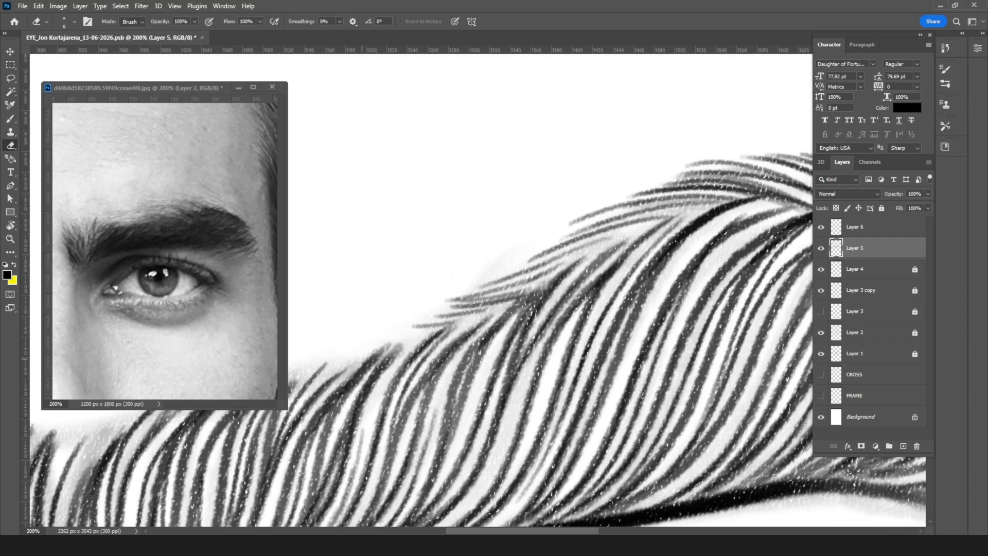
drag(411, 334, 364, 380)
drag(400, 350, 382, 377)
drag(463, 289, 591, 263)
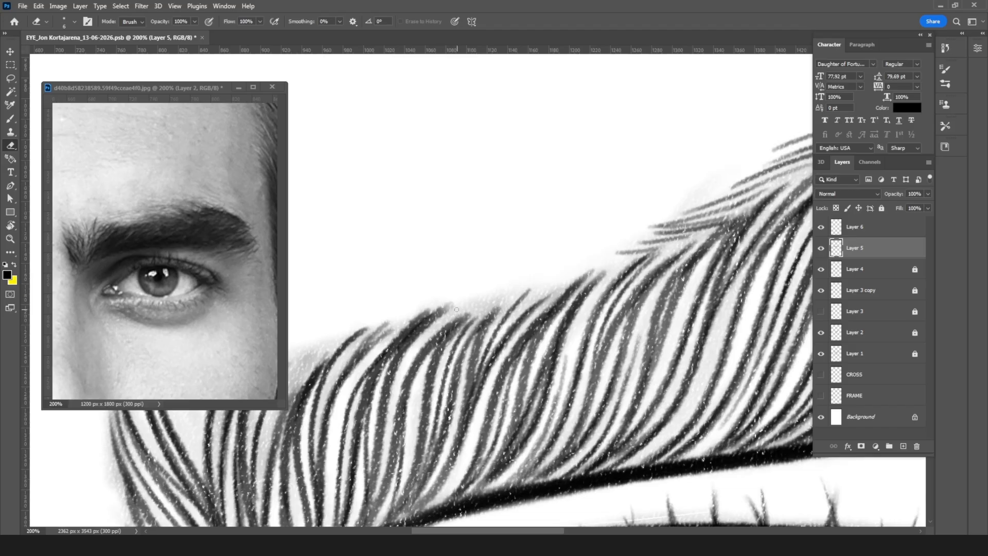
drag(451, 303, 389, 357)
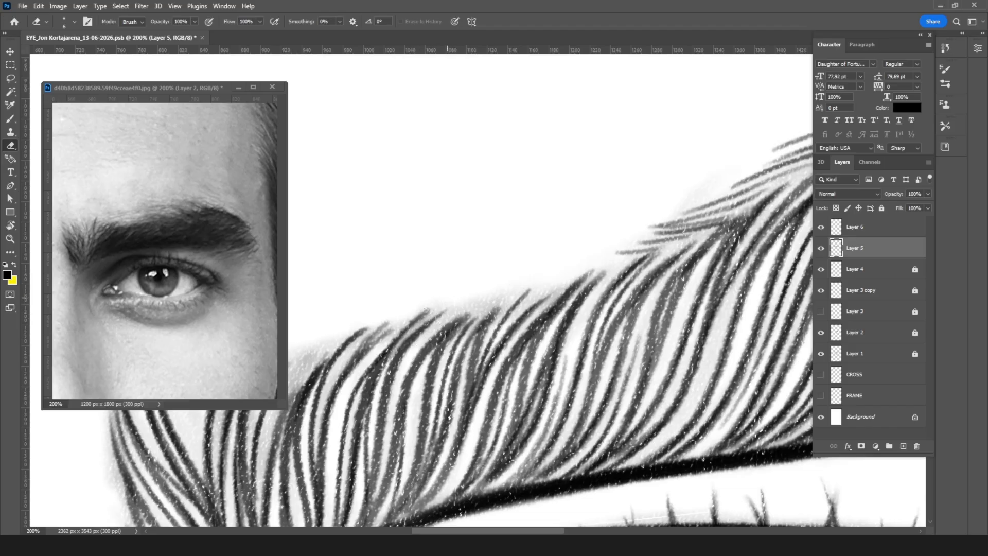
drag(370, 327, 352, 344)
Step: Brush short hair tips back in along the upper edge of the brow's inner half on Layer 5
key(b)
drag(472, 312, 492, 299)
drag(444, 330, 511, 296)
drag(432, 310, 404, 374)
drag(495, 337, 330, 409)
Step: Soften and shorten the fringe tips along the arch's upper contour on Layer 6 with a 40 px soft eraser
click(863, 229)
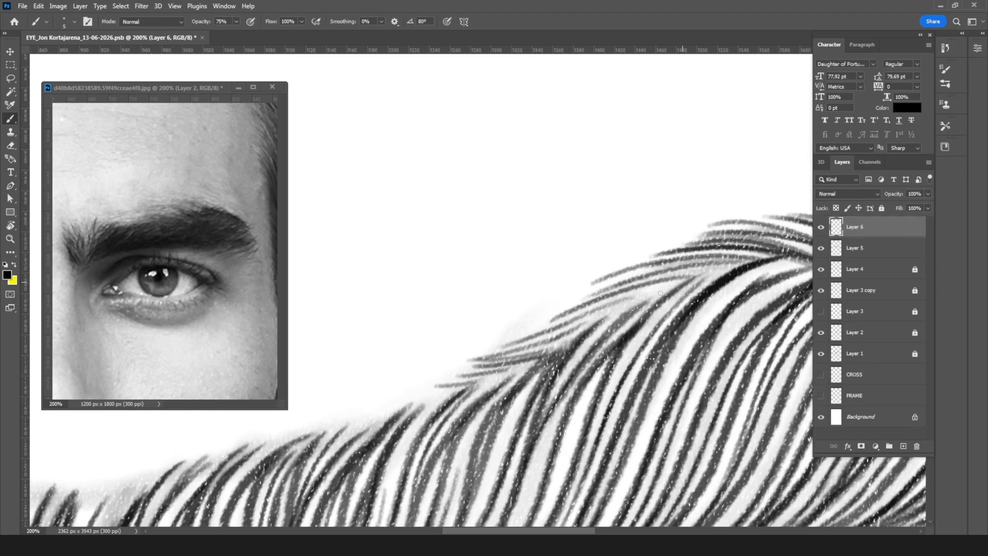
key(r)
drag(640, 273, 639, 316)
drag(641, 317, 538, 331)
key(ctrl+minus)
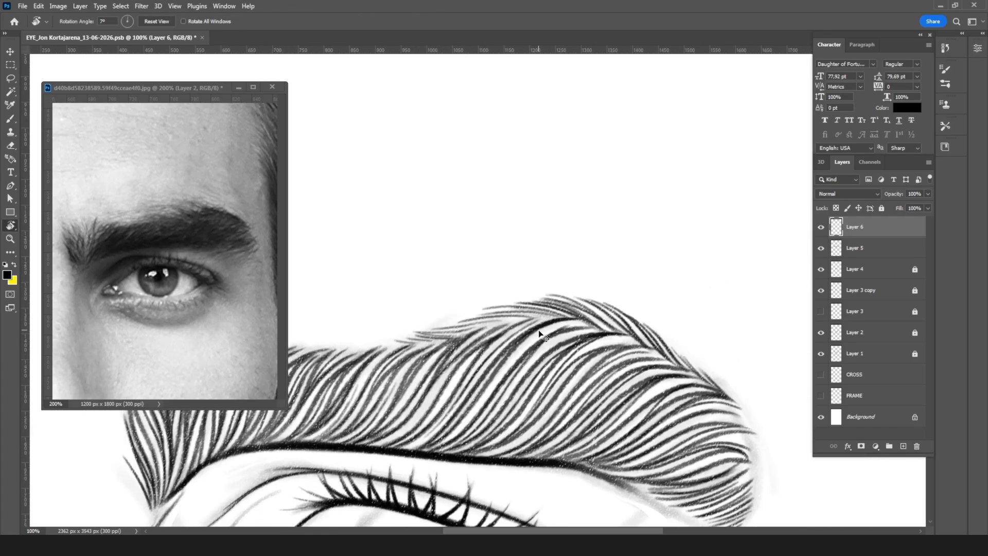
key(e)
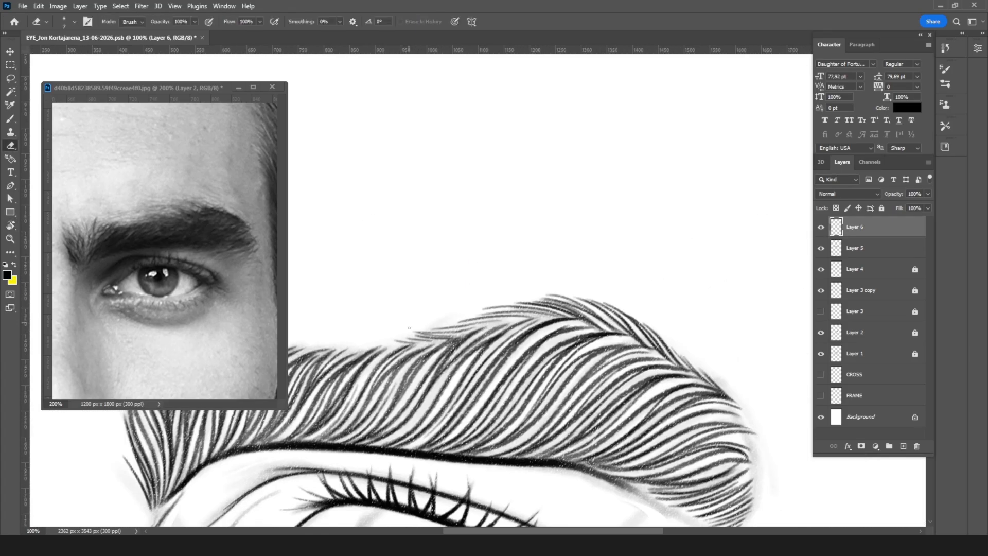
key(bracketright)
key(bracketright)
key(bracketright)
key(bracketright)
key(bracketright)
drag(406, 316, 500, 293)
mouse_move(397, 330)
mouse_down()
mouse_move(449, 320)
mouse_move(382, 330)
mouse_move(548, 293)
mouse_move(433, 316)
mouse_move(626, 297)
mouse_move(438, 306)
mouse_move(645, 304)
mouse_move(464, 301)
mouse_move(665, 316)
mouse_up()
drag(516, 289, 690, 342)
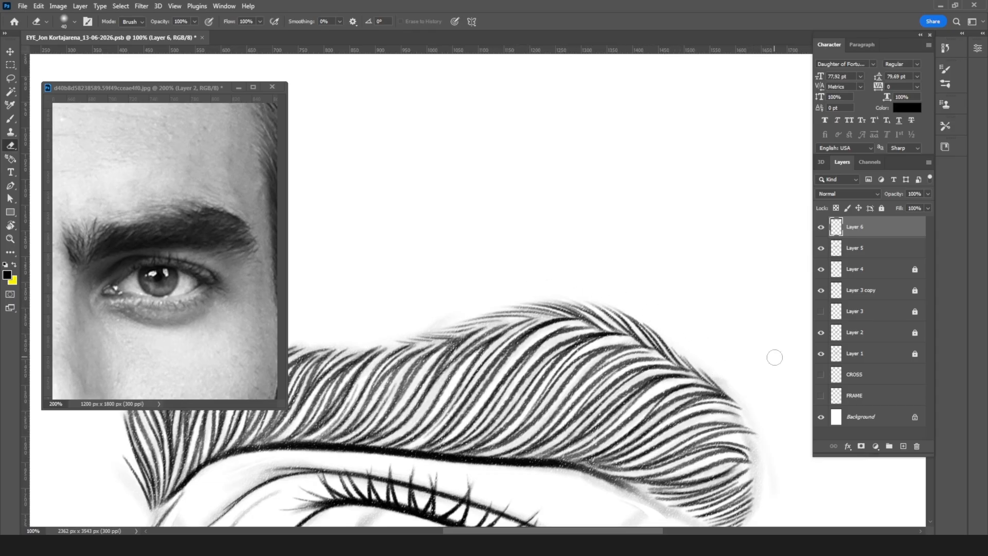
key(ctrl+minus)
key(ctrl+minus)
key(ctrl+minus)
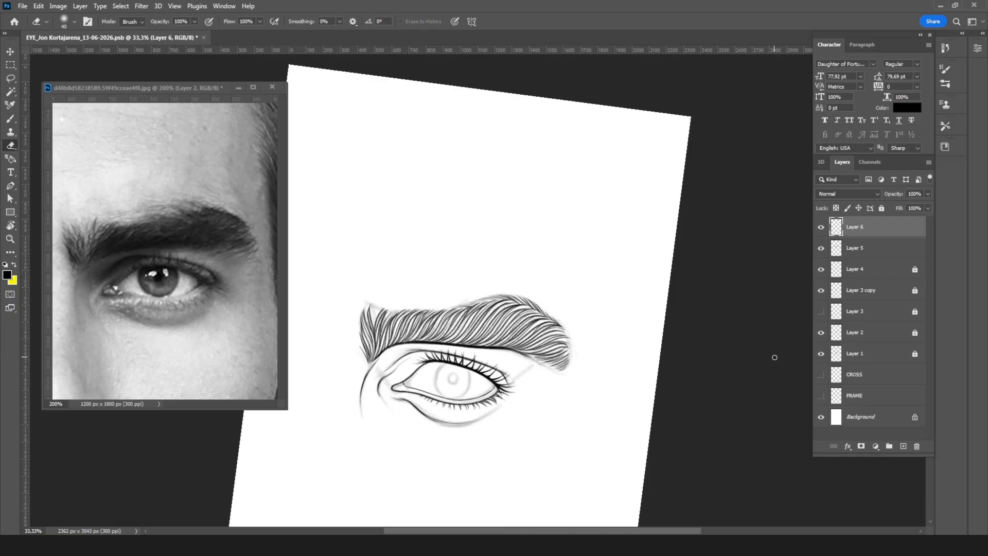
key(ctrl+plus)
key(ctrl+plus)
key(ctrl+plus)
key(ctrl+plus)
drag(554, 383, 391, 154)
drag(698, 403, 551, 349)
key(r)
mouse_move(693, 258)
mouse_down()
mouse_move(705, 355)
mouse_move(697, 377)
mouse_up()
key(b)
drag(415, 377, 481, 418)
key(ctrl+z)
key(ctrl+z)
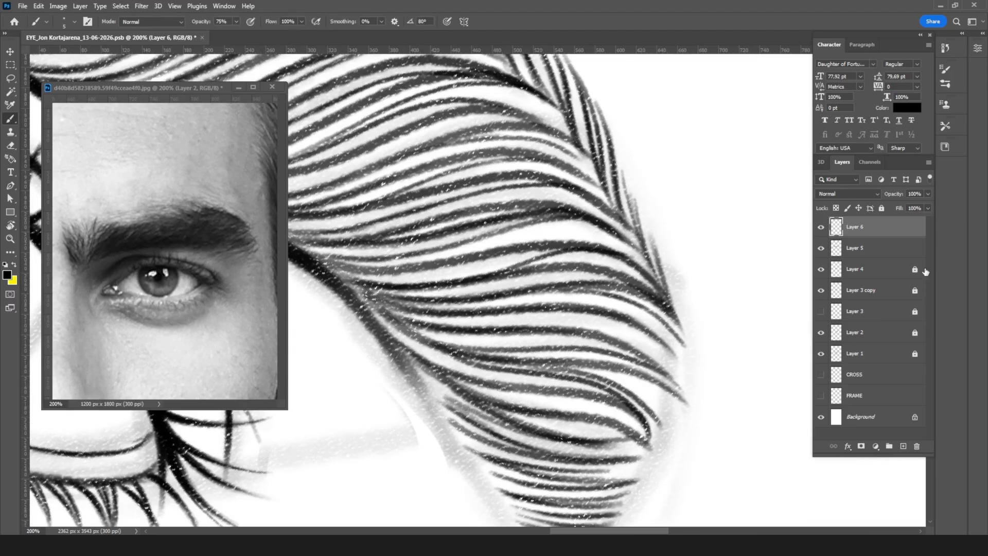
Step: Ink overlapping hairs on Layer 5 along the lower edge of the brow's tail, continuing from the crease line
key(alt+bracketleft)
mouse_move(405, 367)
mouse_down()
mouse_move(497, 422)
mouse_move(401, 368)
mouse_move(478, 425)
mouse_up()
drag(412, 378, 493, 432)
drag(424, 396, 474, 435)
mouse_move(417, 393)
mouse_down()
mouse_move(482, 444)
mouse_move(454, 440)
mouse_move(442, 430)
mouse_move(526, 462)
mouse_move(484, 466)
mouse_move(457, 449)
mouse_move(513, 481)
mouse_up()
mouse_move(465, 458)
mouse_down()
mouse_move(538, 485)
mouse_move(522, 498)
mouse_up()
Step: Add two short in-between hairs near the tip of the brow's tail
mouse_move(589, 369)
mouse_down()
mouse_move(590, 302)
mouse_move(628, 231)
mouse_up()
drag(525, 353, 591, 378)
drag(554, 369, 607, 380)
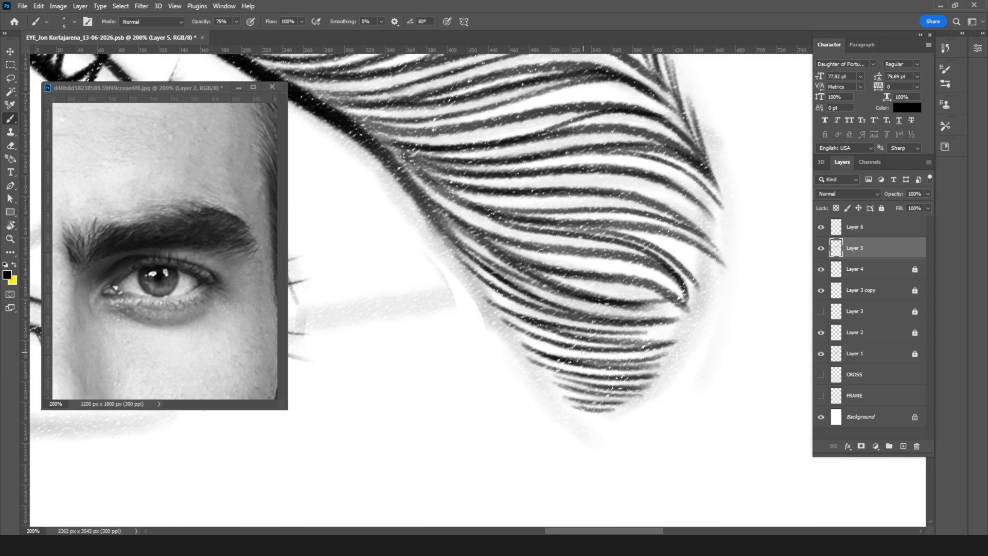
key(ctrl+minus)
key(ctrl+minus)
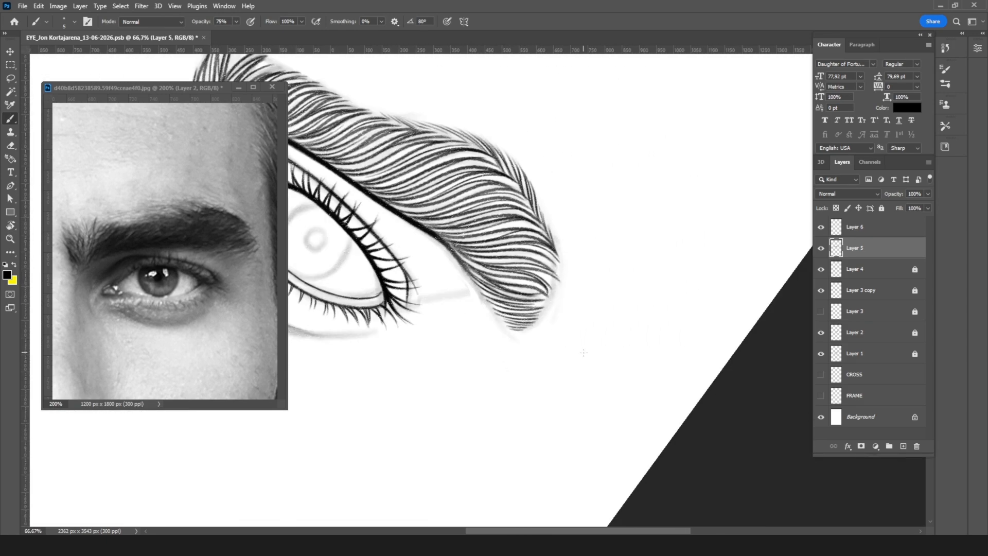
Step: Ink short, flat hairs on Layer 5 that extend the lower tip of the brow's tail with the view unrotated
key(r)
drag(627, 308, 627, 196)
drag(590, 319, 691, 308)
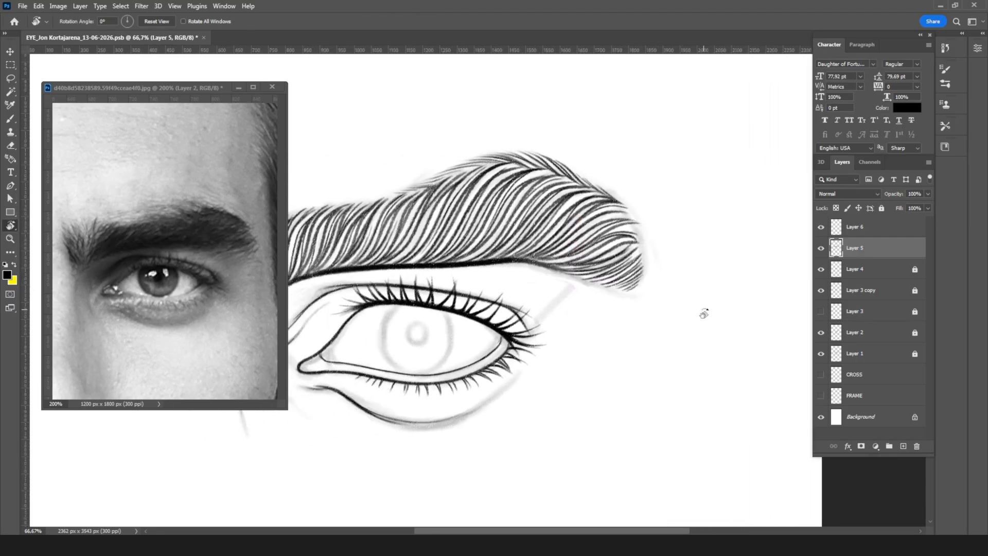
key(ctrl+plus)
key(ctrl+plus)
key(ctrl+plus)
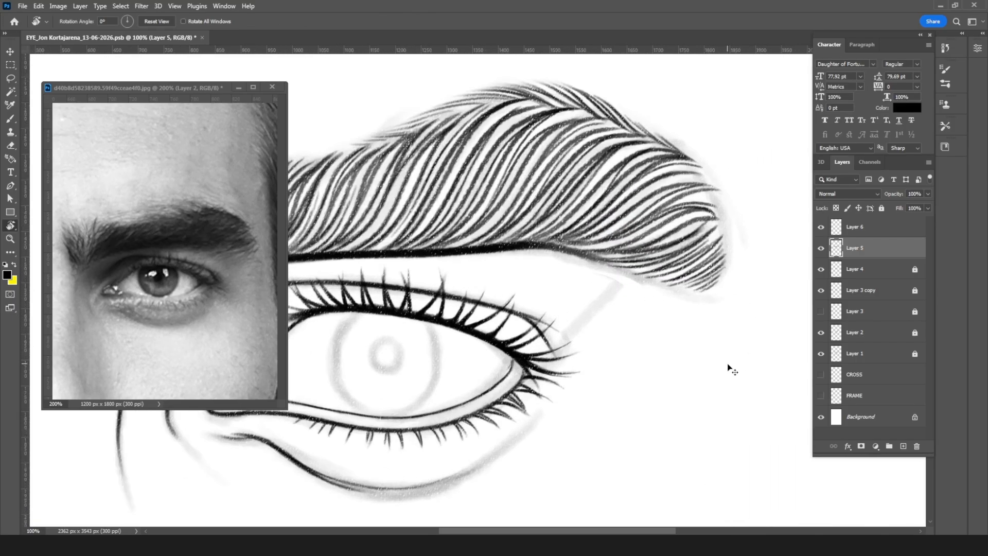
key(b)
drag(613, 324, 311, 430)
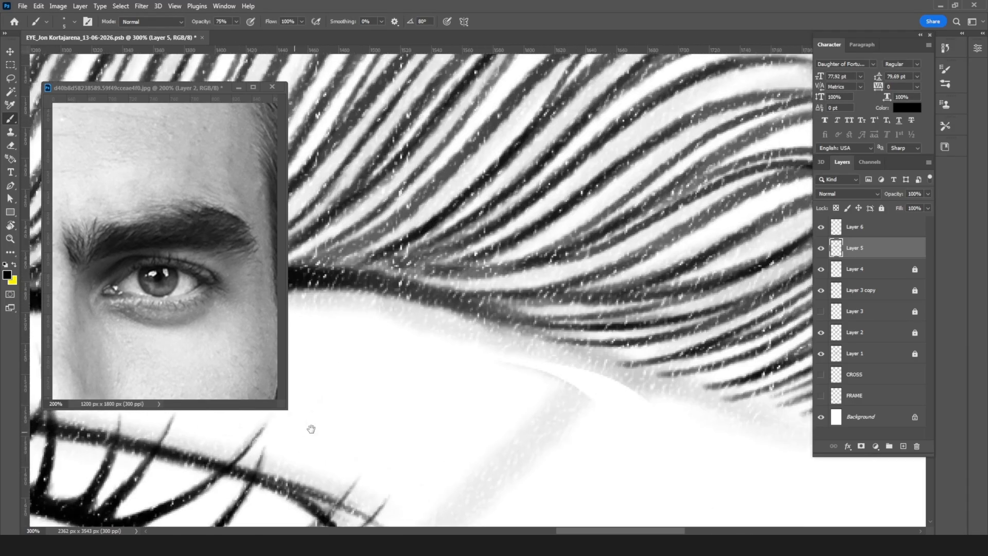
drag(601, 355, 356, 385)
drag(432, 377, 428, 374)
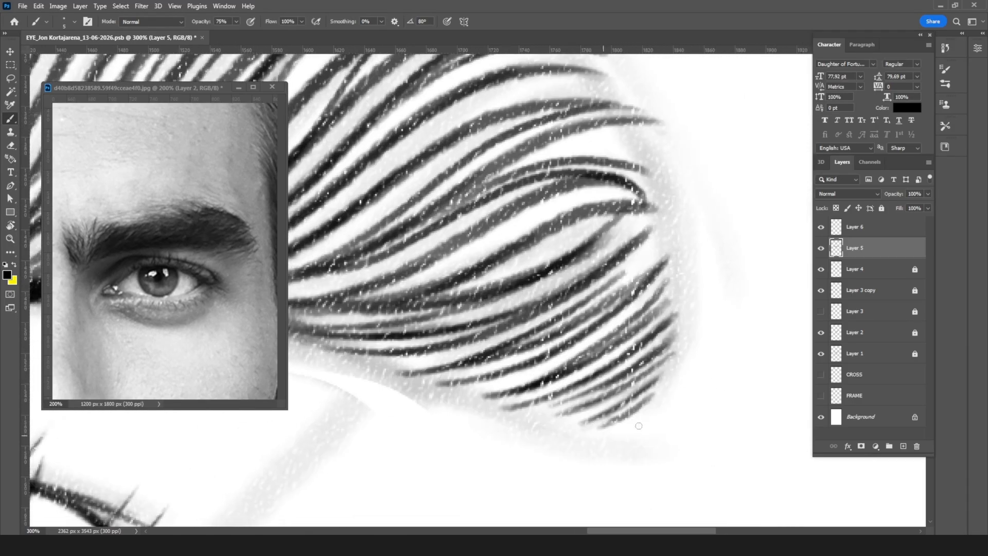
mouse_move(579, 428)
mouse_down()
mouse_move(659, 408)
mouse_move(674, 417)
mouse_up()
drag(592, 443, 682, 436)
drag(618, 453, 661, 450)
mouse_move(599, 422)
mouse_down()
mouse_move(674, 384)
mouse_move(666, 376)
mouse_up()
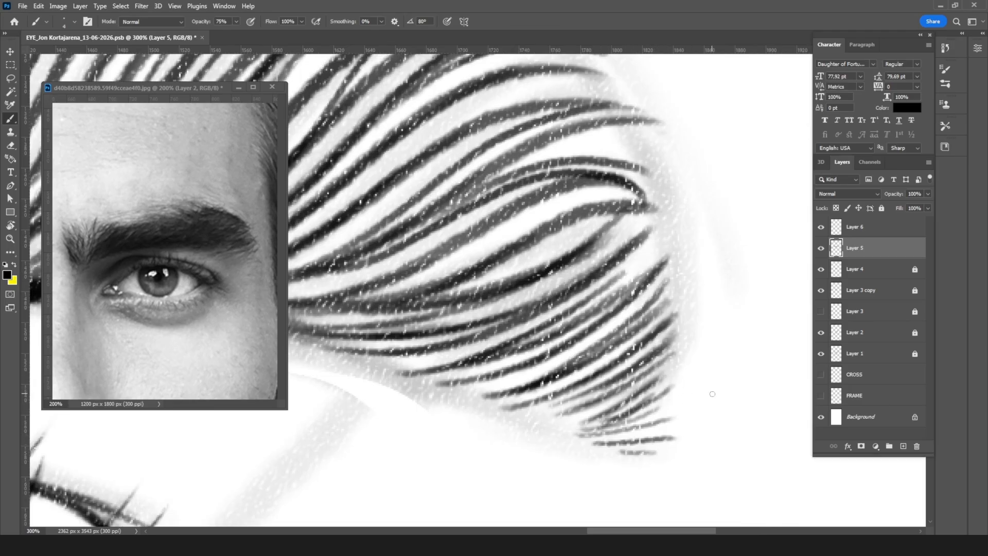
key(ctrl+minus)
key(ctrl+minus)
key(ctrl+minus)
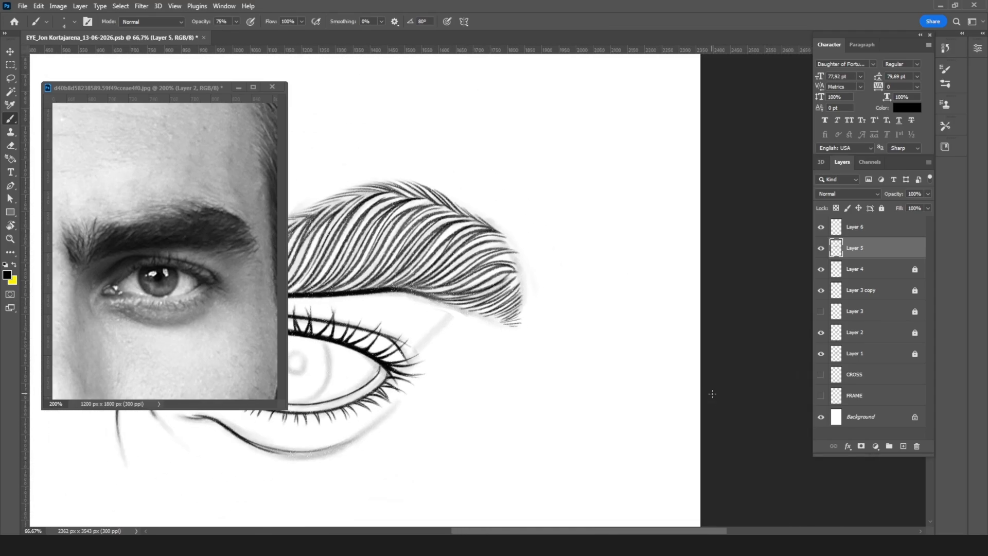
drag(617, 361, 733, 364)
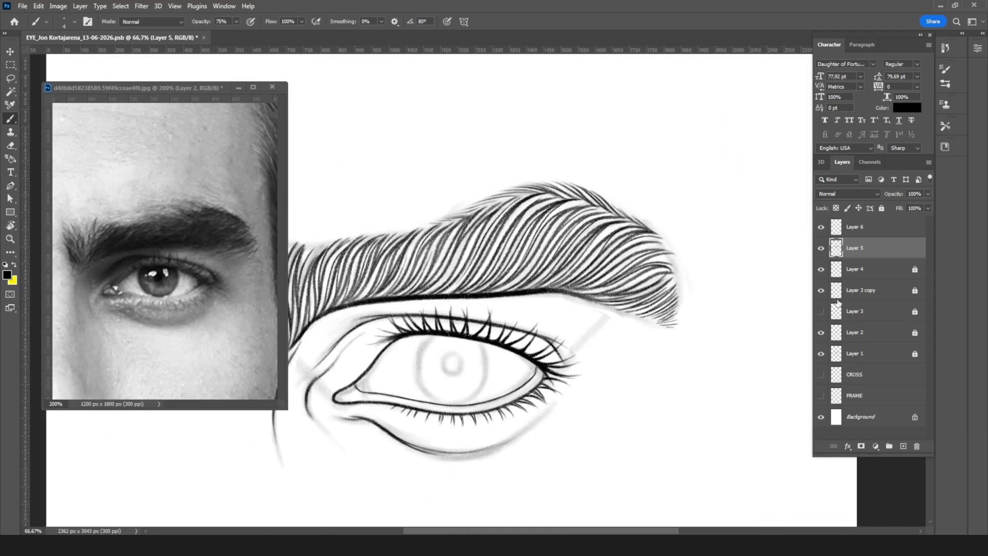
Step: Compare the drawing with and without Layer 5 and add more short, converging hairs at the tip of the brow's tail
click(821, 249)
click(821, 249)
key(r)
mouse_move(734, 253)
mouse_down()
mouse_move(694, 199)
mouse_move(343, 138)
mouse_up()
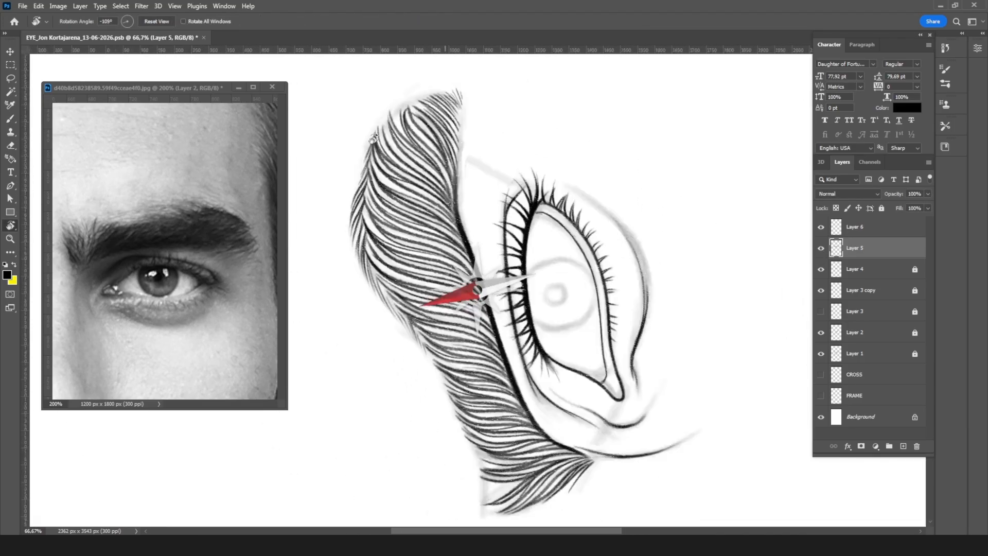
drag(533, 136, 438, 240)
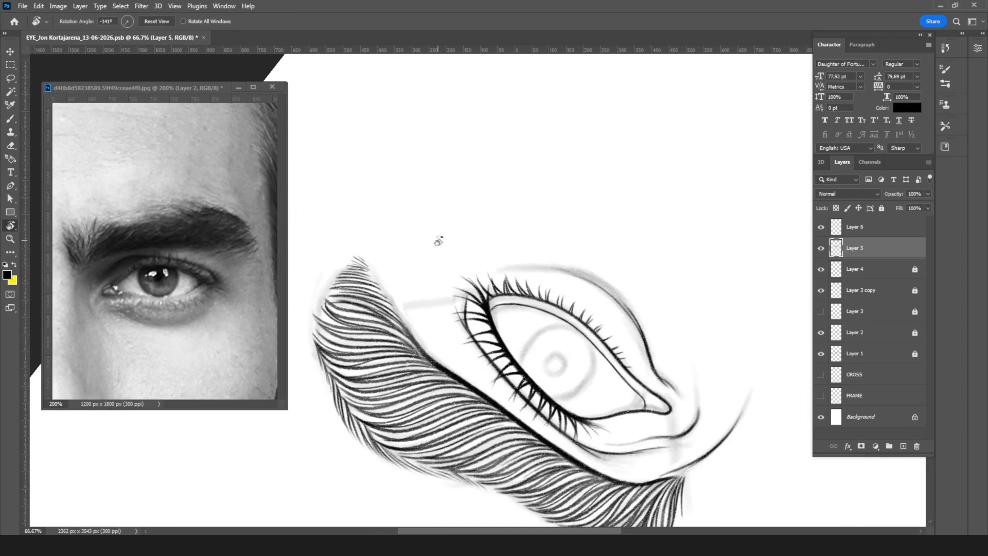
scroll(438, 240, up, 4)
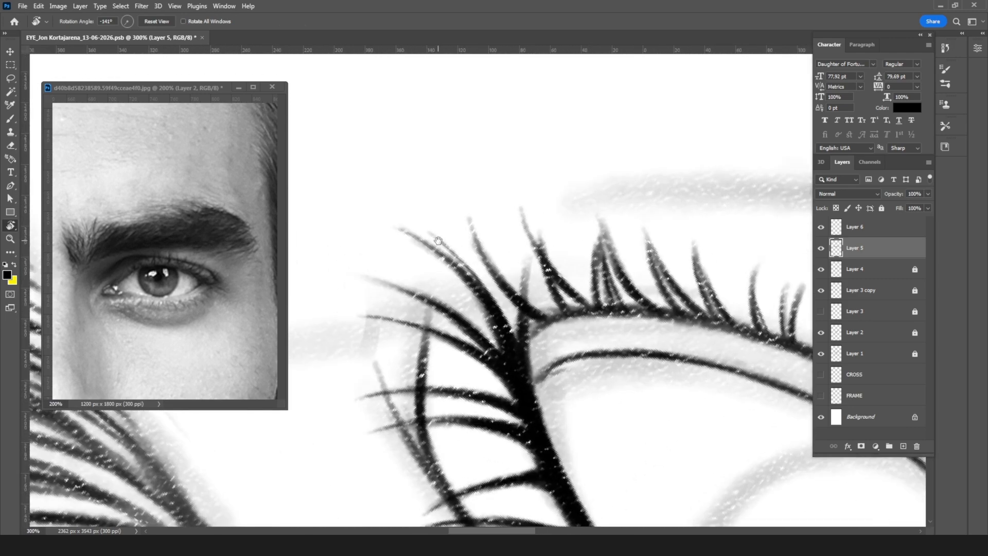
drag(404, 375, 778, 361)
drag(409, 296, 592, 400)
key(b)
drag(469, 287, 565, 304)
mouse_move(503, 291)
mouse_down()
mouse_move(598, 319)
mouse_move(564, 291)
mouse_move(592, 304)
mouse_up()
drag(538, 265, 599, 303)
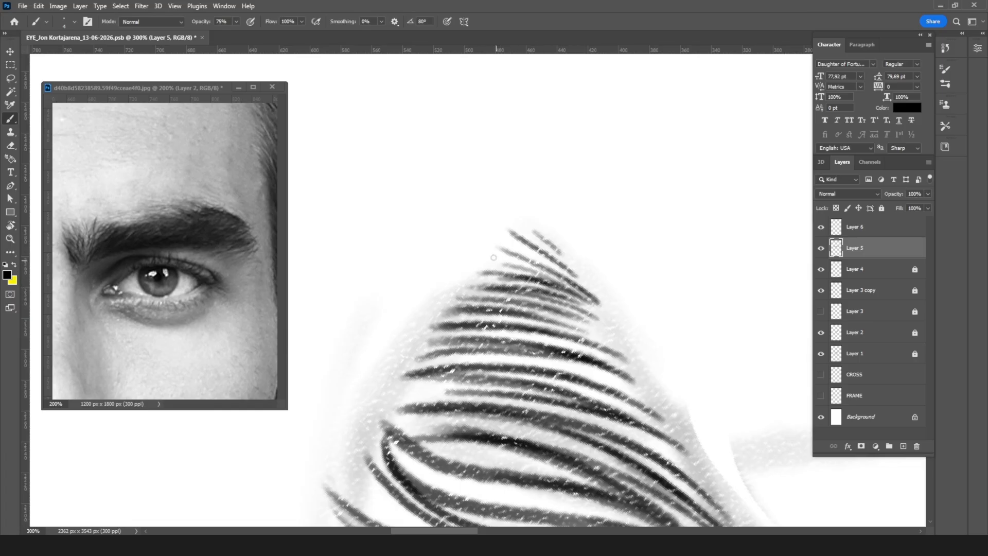
Step: Fade the outer ends of the new hairs at the tail's tip with a 60 px soft eraser
key(e)
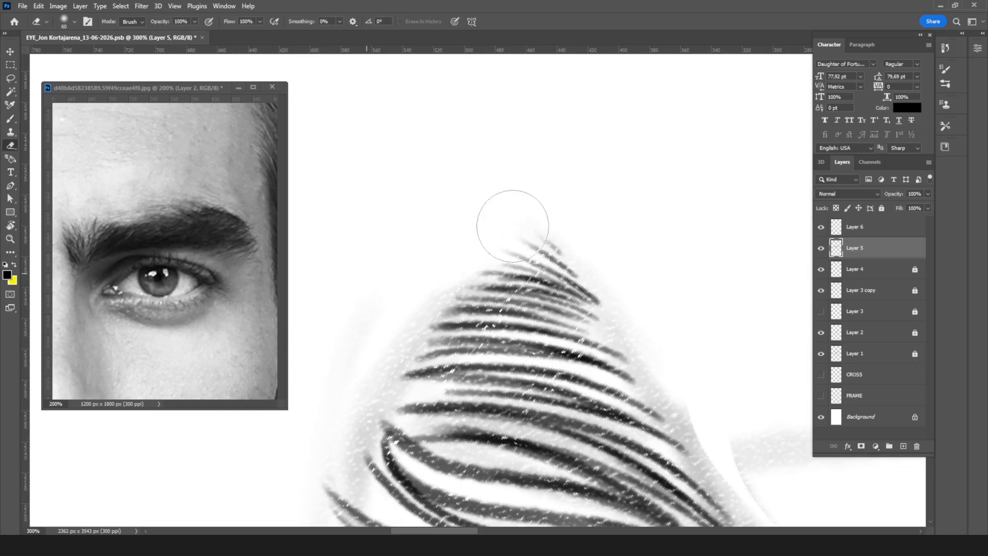
key(r)
mouse_move(620, 221)
mouse_down()
mouse_move(538, 414)
mouse_move(441, 403)
mouse_up()
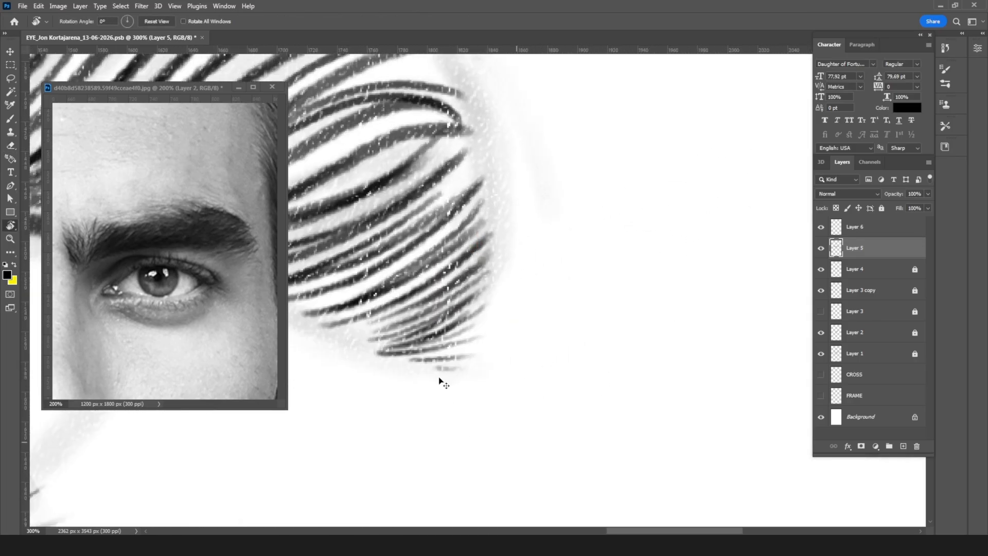
key(ctrl+minus)
key(ctrl+minus)
key(ctrl+minus)
key(ctrl+minus)
key(ctrl+minus)
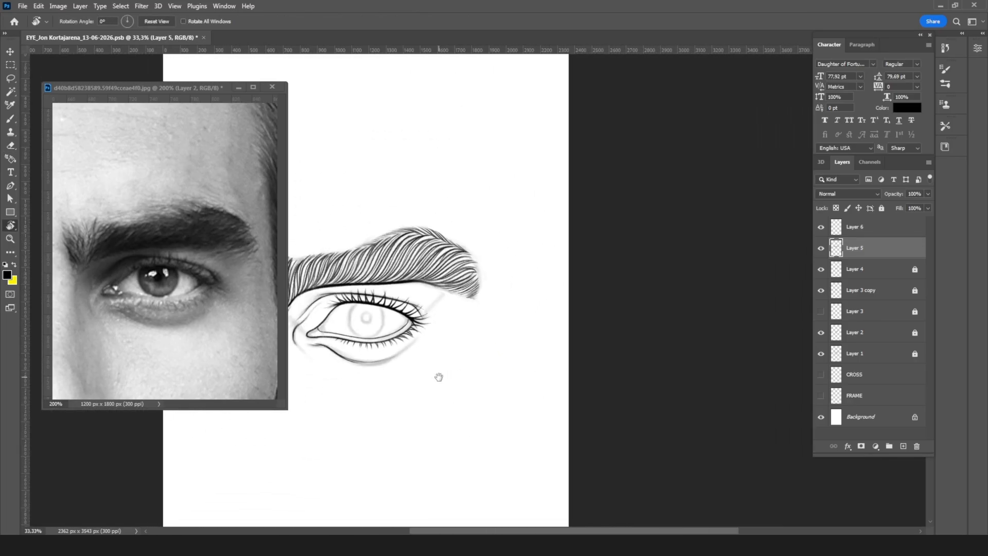
drag(430, 347, 539, 370)
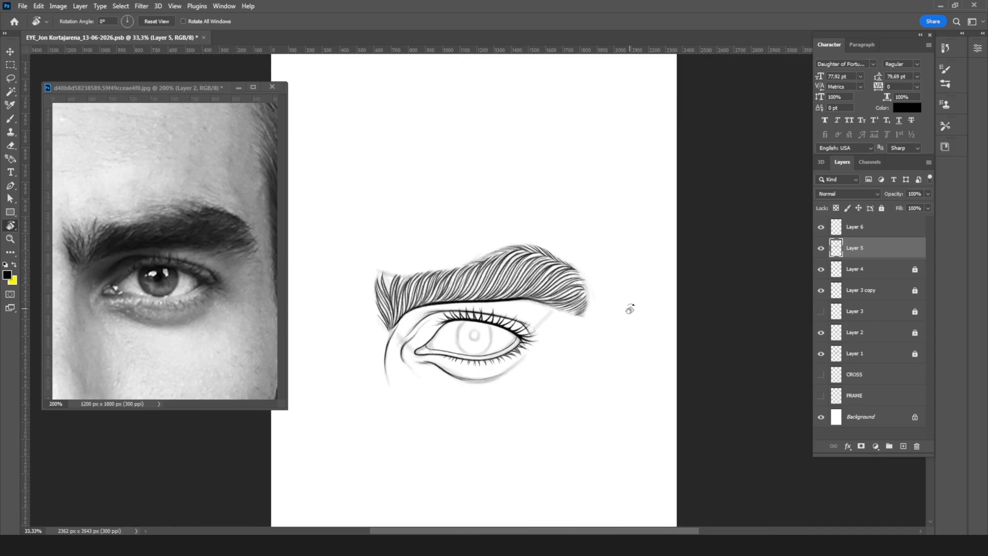
Step: Hide the rough sketch on Layer 1 and unlock Layer 2, which holds the eye contours, for editing
drag(513, 272, 433, 252)
key(ctrl+plus)
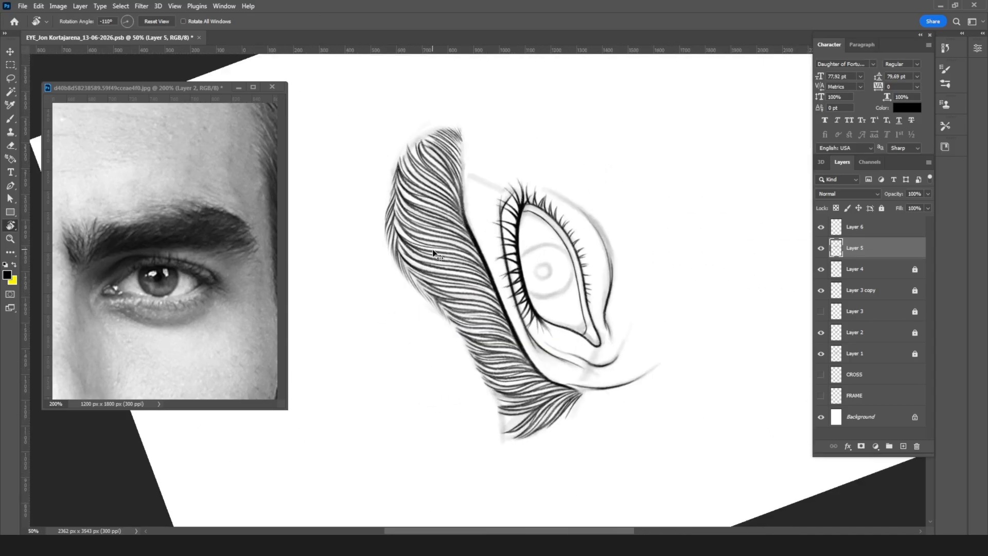
key(ctrl+plus)
key(ctrl+plus)
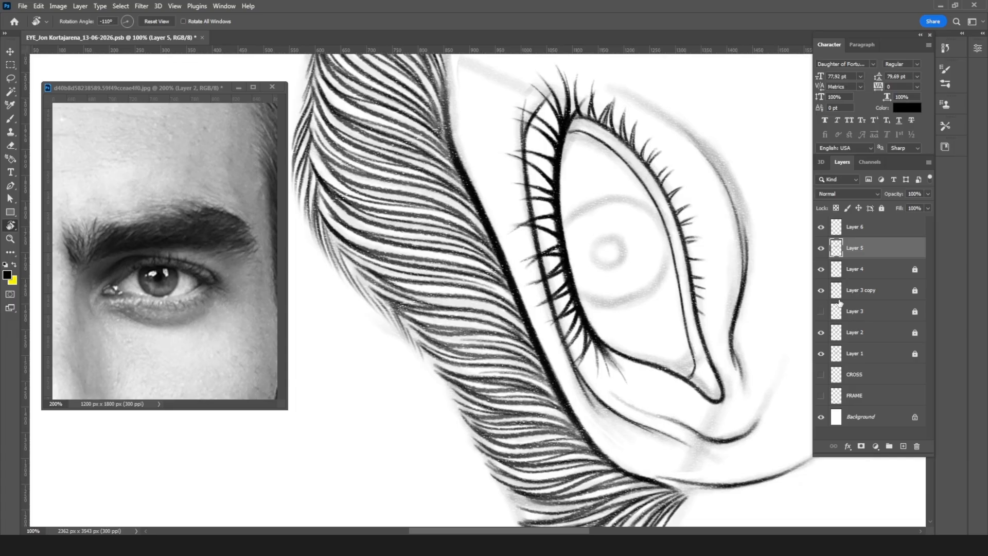
click(821, 354)
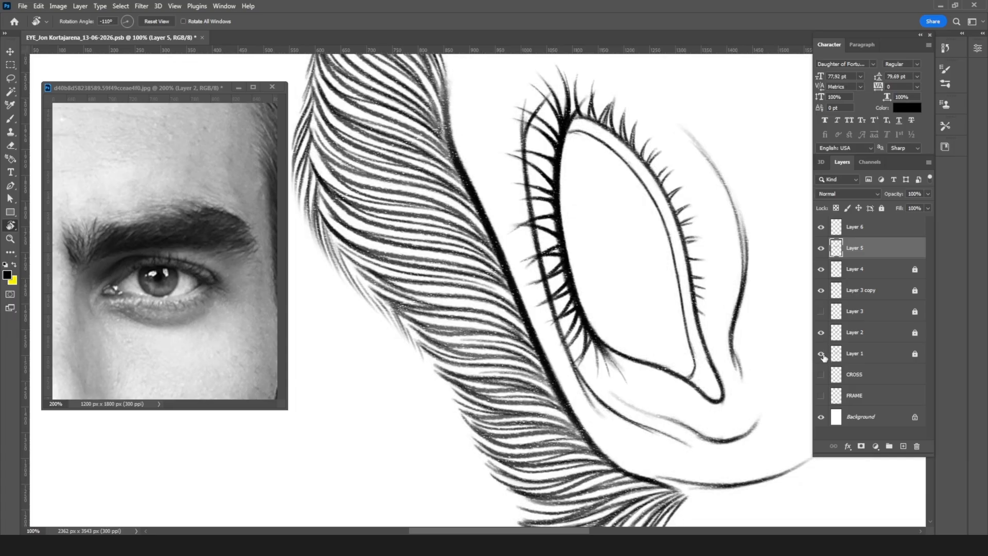
click(821, 354)
click(822, 354)
click(820, 333)
click(820, 333)
click(893, 335)
click(881, 208)
Step: Ink a thin second line on Layer 2 just inside the upper lid's contour, running down to the inner corner
key(ctrl+plus)
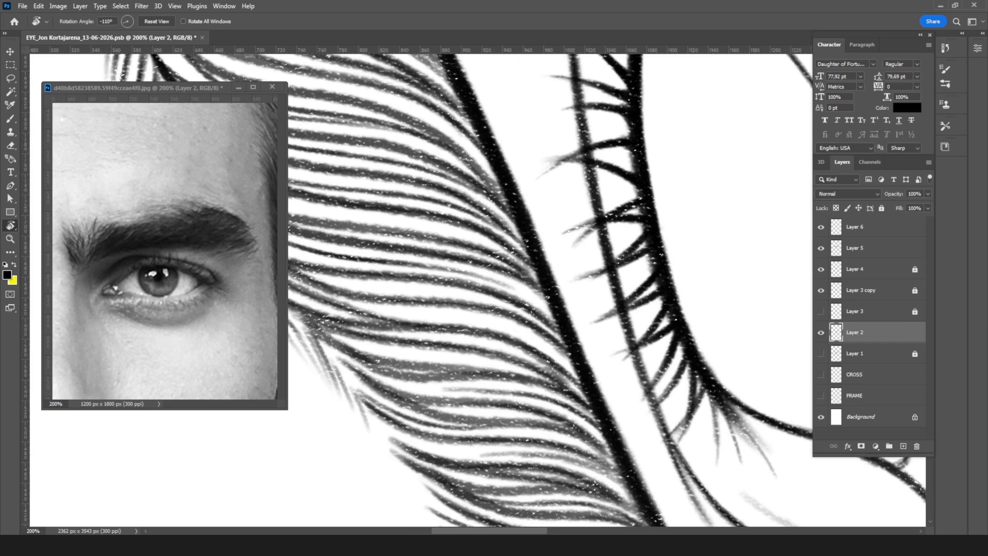
key(b)
drag(603, 301, 366, 285)
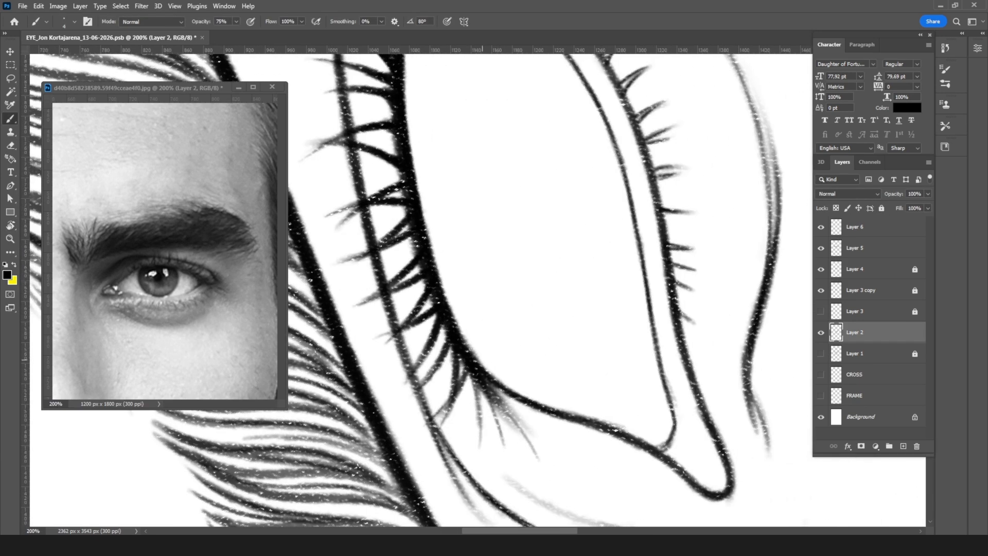
mouse_move(485, 364)
mouse_down()
mouse_move(541, 397)
mouse_move(661, 440)
mouse_move(672, 433)
mouse_move(651, 436)
mouse_up()
key(e)
key(b)
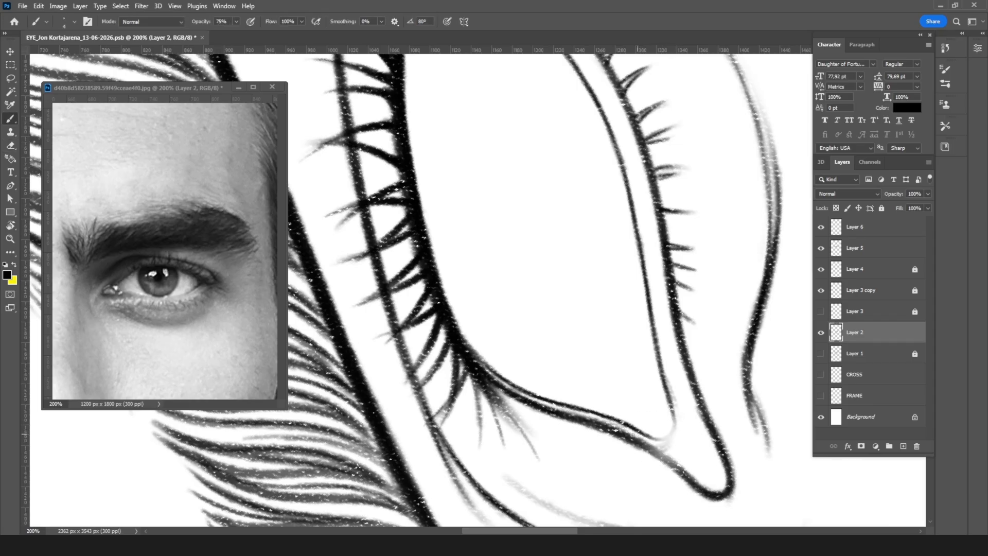
Step: Thicken the upper lid's contour toward the tear duct with a larger brush and touch up the inner line's corner
key(bracketright)
key(bracketright)
drag(584, 422, 687, 473)
drag(649, 447, 692, 479)
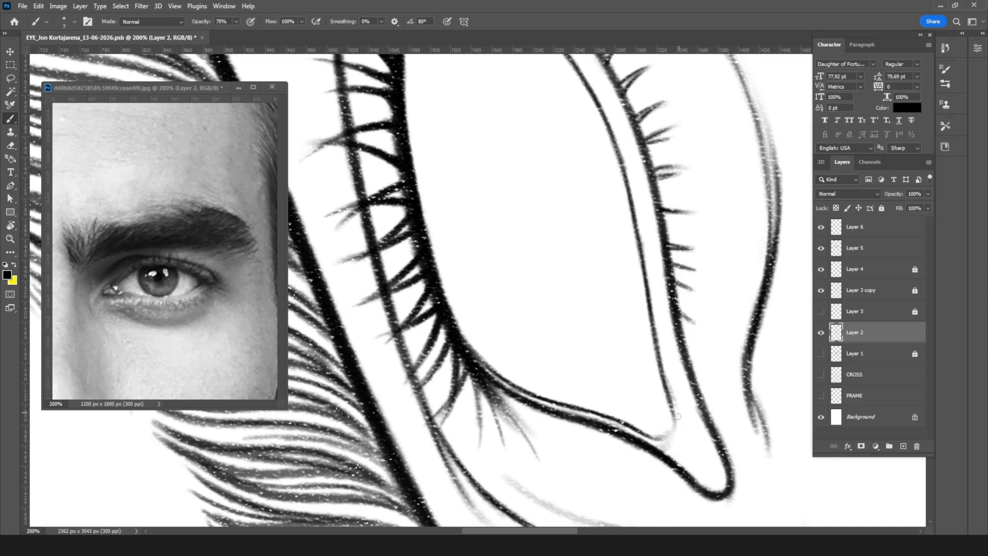
mouse_move(652, 437)
mouse_down()
mouse_move(674, 419)
mouse_move(659, 438)
mouse_move(646, 436)
mouse_up()
Step: Reinforce the lower lid's contour on Layer 2 with overlapping strokes from the tear duct to the first lower lashes
key(r)
drag(708, 238, 468, 424)
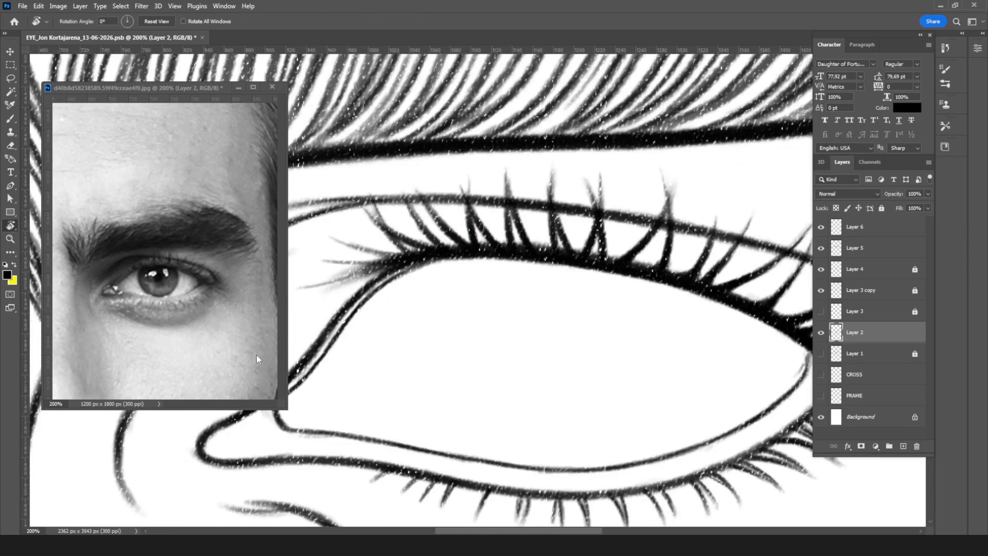
key(b)
drag(237, 463, 376, 468)
drag(264, 465, 336, 470)
drag(282, 465, 395, 480)
drag(317, 467, 424, 488)
drag(347, 471, 426, 488)
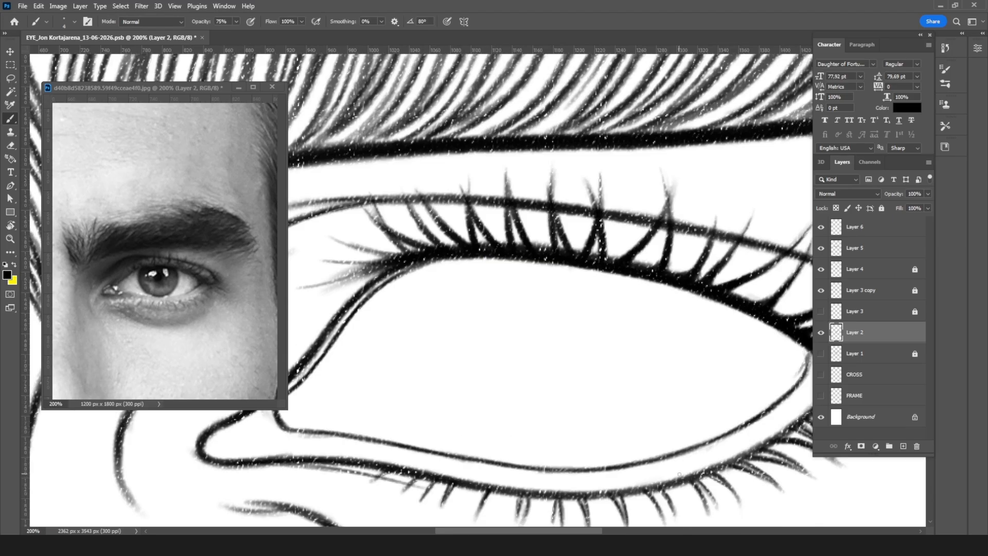
key(ctrl+minus)
key(ctrl+minus)
key(ctrl+minus)
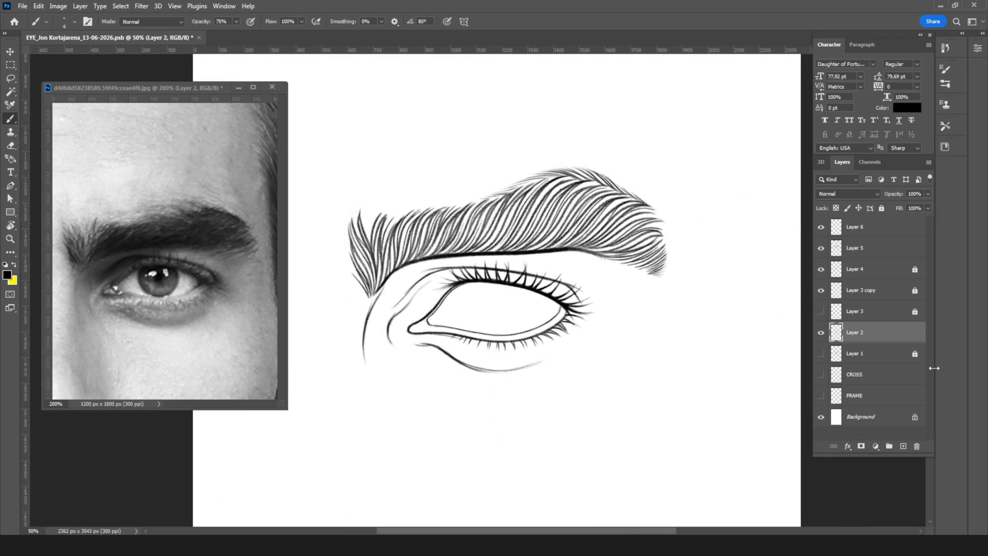
Step: Lock Layer 2, Layer 5 and Layer 6 against further editing
click(836, 208)
click(879, 230)
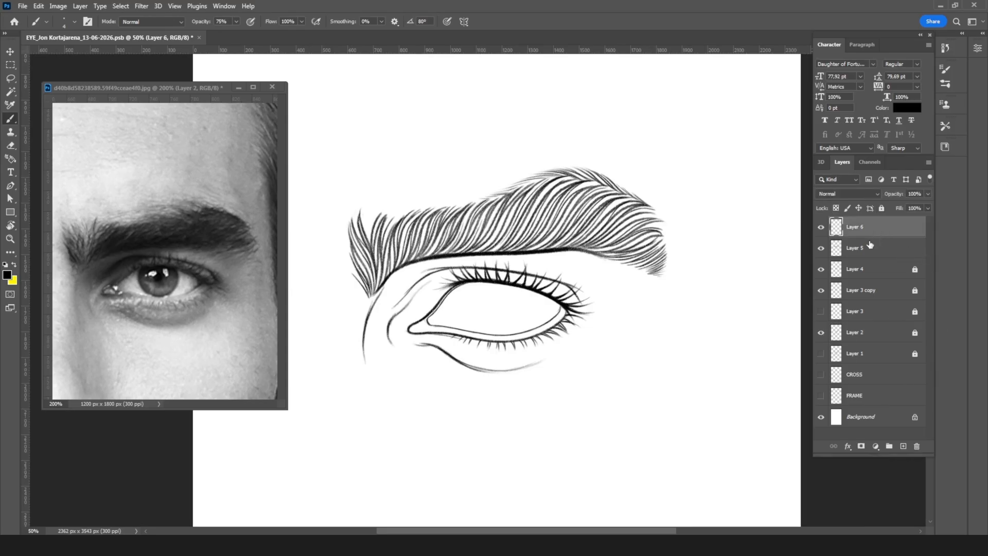
shift+click(876, 251)
click(881, 208)
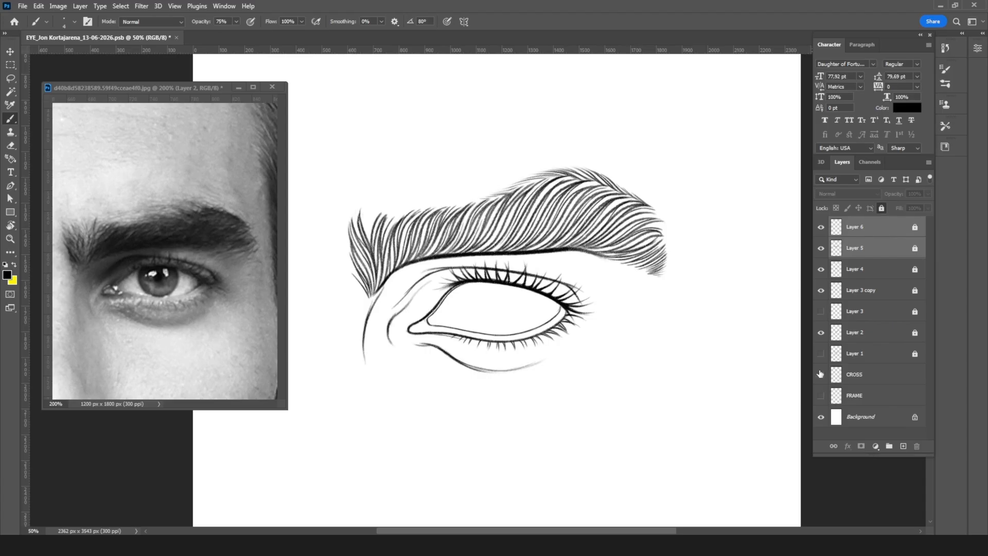
Step: Show the Layer 1 sketch again and add a new empty layer above Layer 6, with the iris area in close view
click(821, 353)
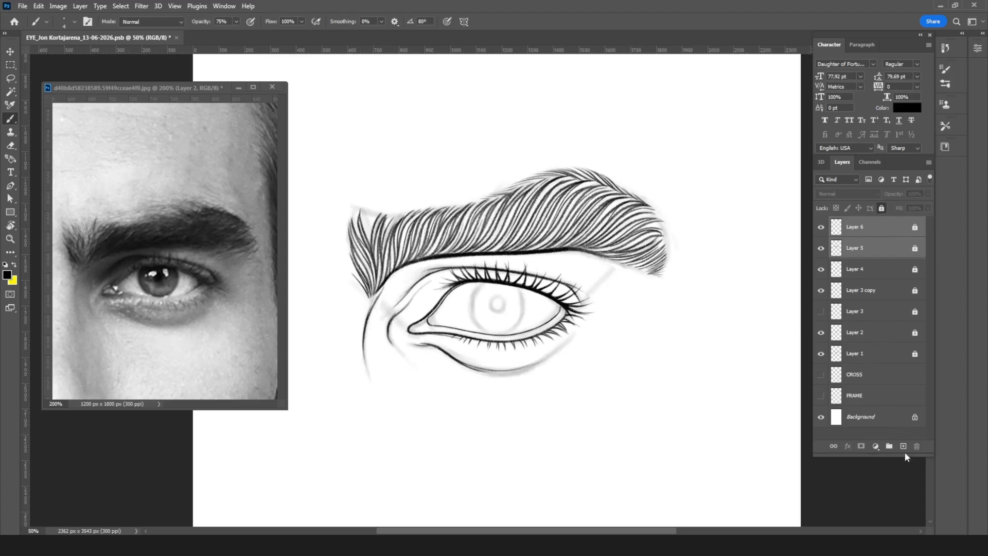
click(903, 445)
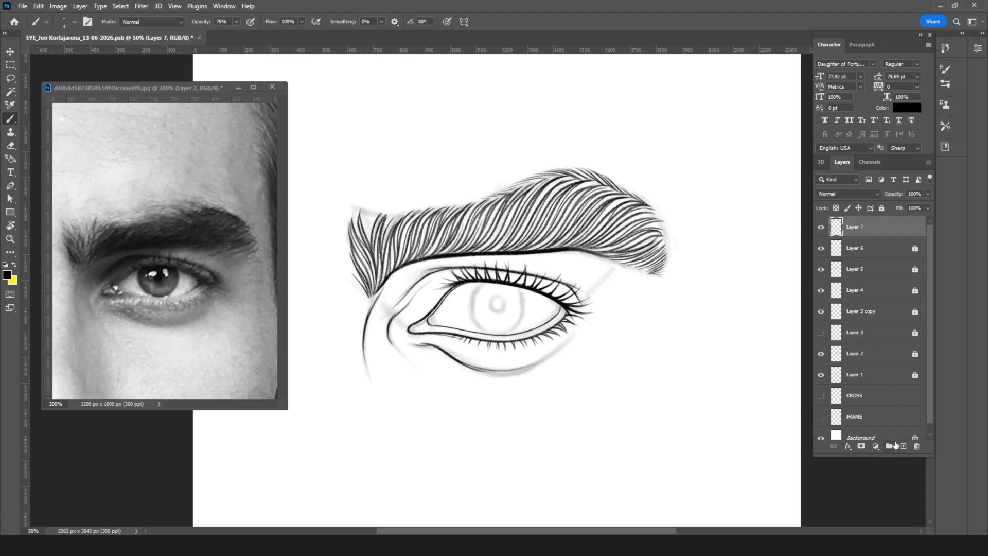
key(ctrl+plus)
key(ctrl+plus)
key(ctrl+plus)
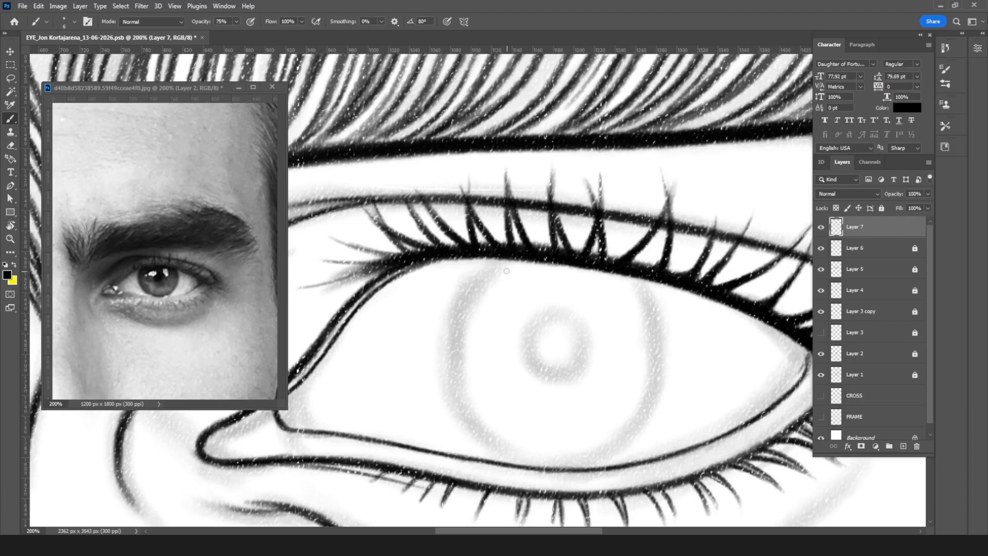
Step: Trace the iris outline on Layer 7 along the sketched outer circle, ending at the upper and lower lid lines
mouse_move(497, 263)
mouse_down()
mouse_move(459, 298)
mouse_move(450, 322)
mouse_move(468, 287)
mouse_move(444, 357)
mouse_move(450, 317)
mouse_move(442, 375)
mouse_move(447, 328)
mouse_move(445, 383)
mouse_move(445, 360)
mouse_move(479, 438)
mouse_move(451, 401)
mouse_move(494, 449)
mouse_move(465, 425)
mouse_move(537, 465)
mouse_move(498, 450)
mouse_move(577, 466)
mouse_move(524, 460)
mouse_move(613, 454)
mouse_up()
mouse_move(622, 274)
mouse_down()
mouse_move(663, 331)
mouse_move(652, 299)
mouse_move(667, 356)
mouse_move(663, 333)
mouse_move(657, 404)
mouse_move(666, 358)
mouse_move(631, 439)
mouse_move(656, 408)
mouse_move(560, 464)
mouse_move(531, 460)
mouse_move(574, 464)
mouse_move(540, 464)
mouse_move(607, 446)
mouse_move(603, 457)
mouse_move(587, 461)
mouse_move(662, 388)
mouse_move(634, 432)
mouse_up()
mouse_move(661, 399)
mouse_down()
mouse_move(617, 449)
mouse_move(595, 456)
mouse_up()
mouse_move(466, 438)
mouse_down()
mouse_move(530, 462)
mouse_move(585, 461)
mouse_move(621, 445)
mouse_up()
drag(639, 283, 656, 315)
Step: Erase rough edges of the iris outline and redraw its upper inner arc and outer side with darker strokes
key(e)
mouse_move(551, 418)
mouse_down()
mouse_move(597, 404)
mouse_move(627, 379)
mouse_move(632, 403)
mouse_move(633, 365)
mouse_up()
mouse_move(504, 298)
mouse_down()
mouse_move(512, 282)
mouse_move(490, 307)
mouse_up()
key(b)
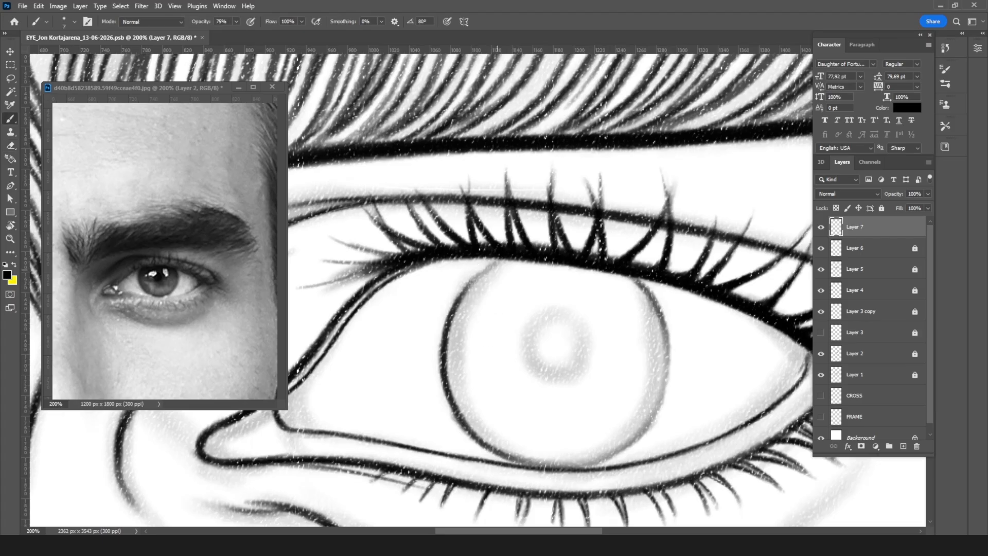
drag(500, 263, 459, 294)
mouse_move(650, 294)
mouse_down()
mouse_move(670, 359)
mouse_move(664, 330)
mouse_move(667, 375)
mouse_move(666, 360)
mouse_move(642, 430)
mouse_move(664, 390)
mouse_move(632, 443)
mouse_move(641, 432)
mouse_move(594, 463)
mouse_move(527, 462)
mouse_move(613, 453)
mouse_up()
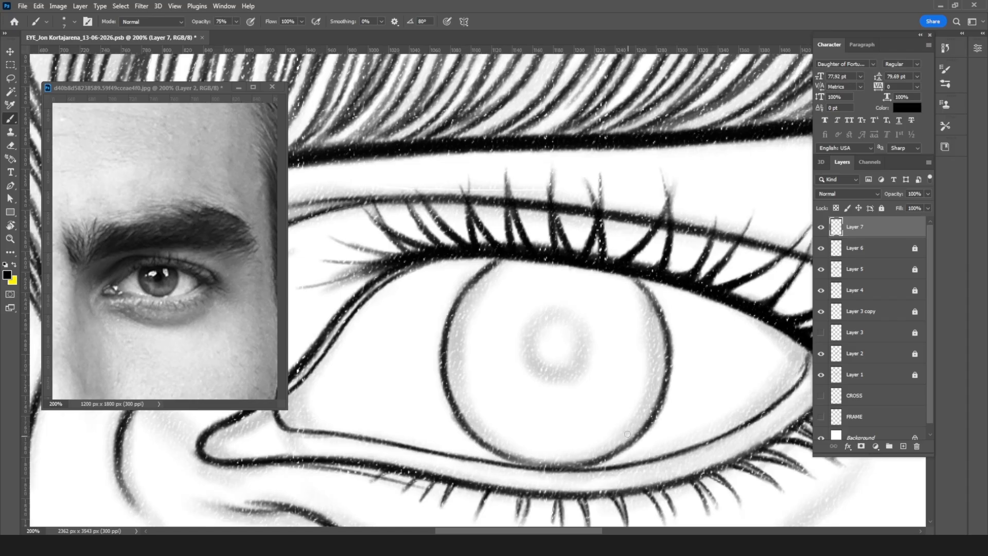
Step: Enlarge the iris outline to about 109% and reposition it centred around the sketched pupil
key(ctrl+minus)
key(ctrl+t)
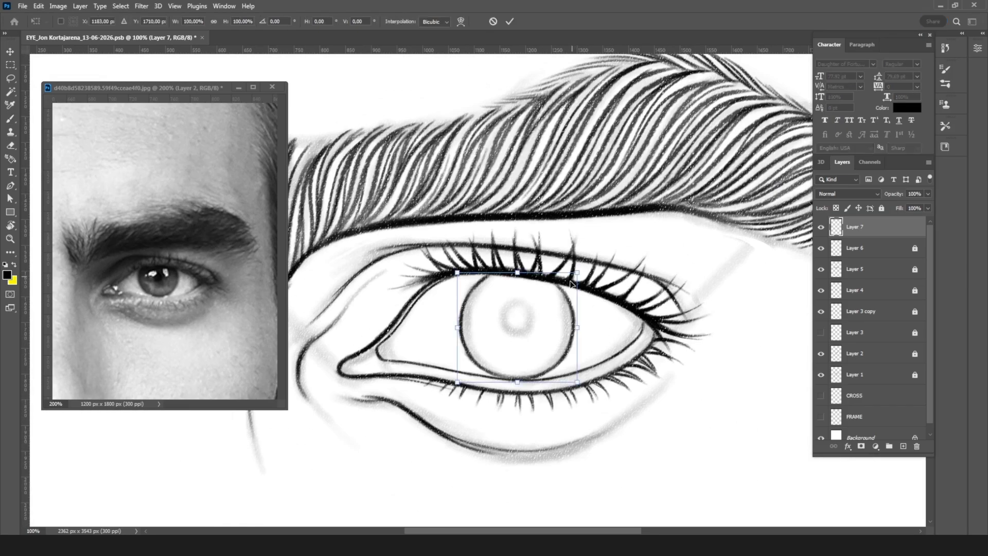
drag(578, 273, 588, 262)
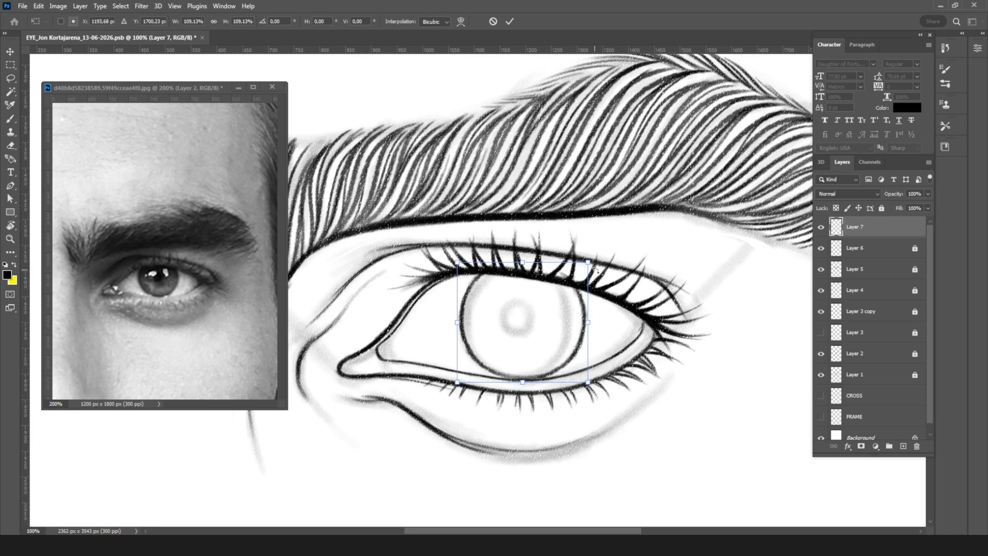
drag(582, 335, 580, 337)
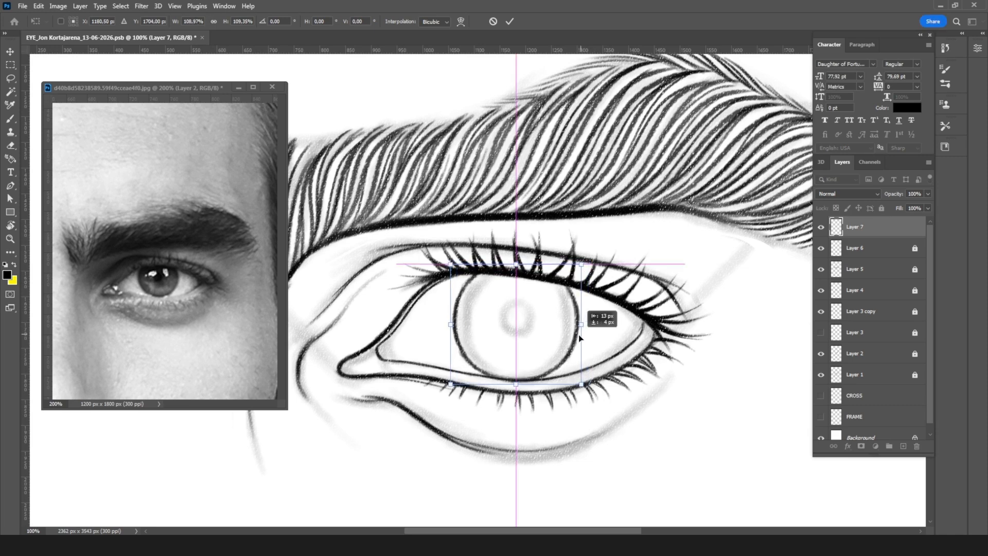
drag(579, 337, 579, 337)
key(Return)
Step: Examine the enlarged iris against the whole eye and eyebrow at several zoom levels
key(b)
key(ctrl+minus)
key(ctrl+minus)
key(ctrl+minus)
key(ctrl+minus)
key(ctrl+minus)
key(ctrl+minus)
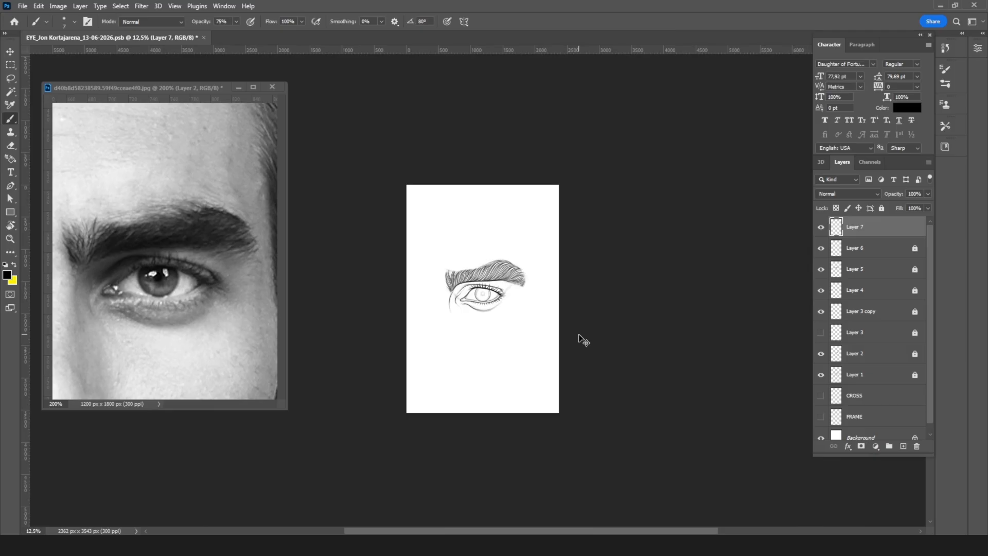
key(ctrl+plus)
key(ctrl+plus)
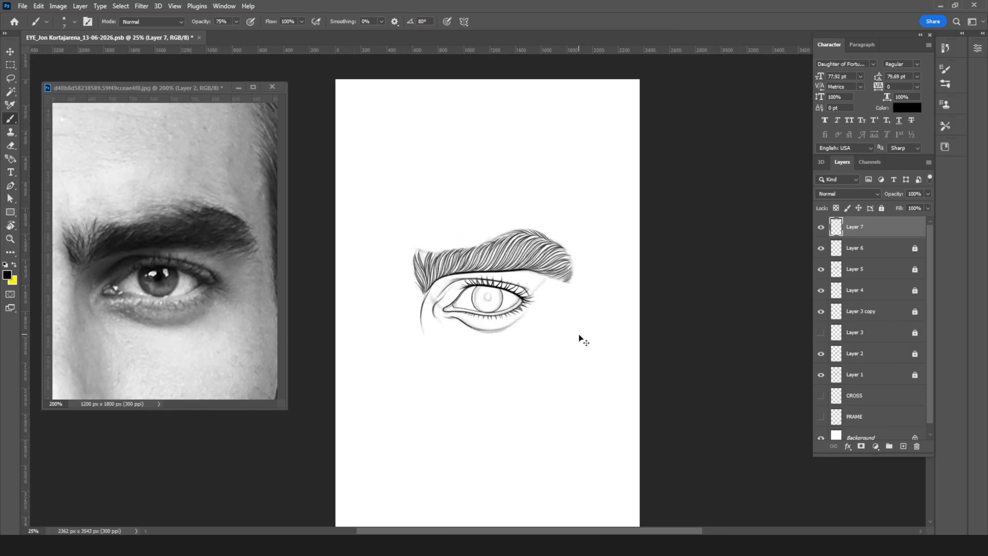
key(ctrl+plus)
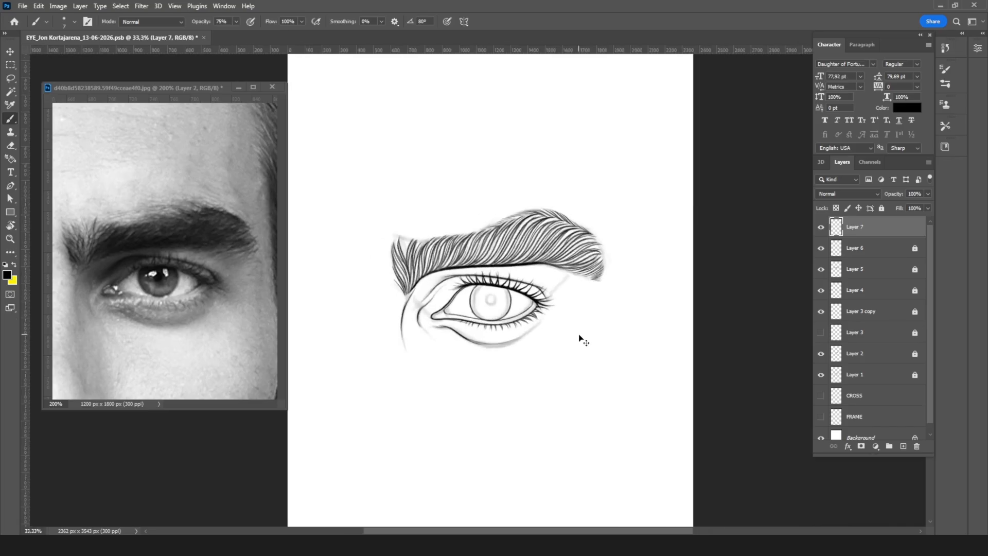
key(ctrl+plus)
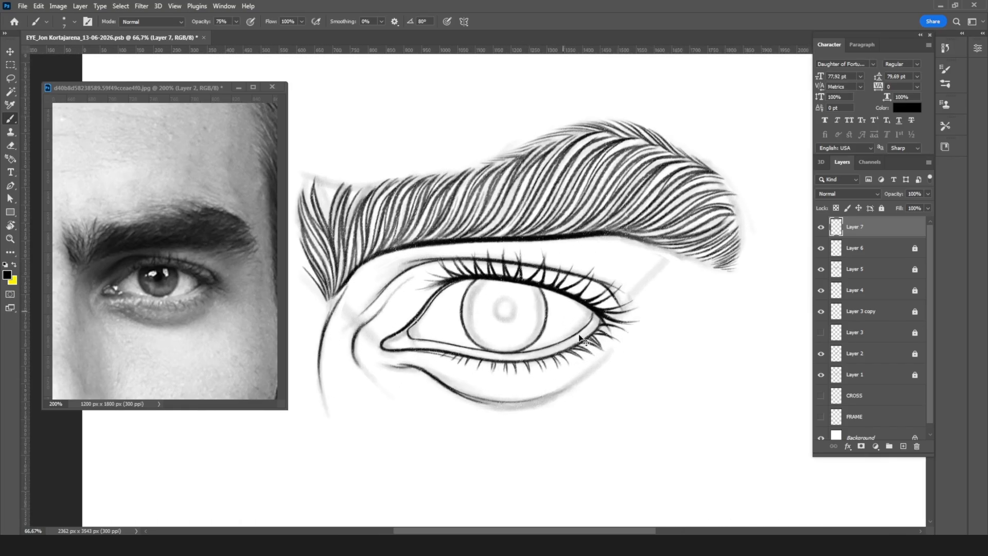
Step: Scale the iris outline down to about 94.9% and nudge it slightly toward the tear duct
key(ctrl+t)
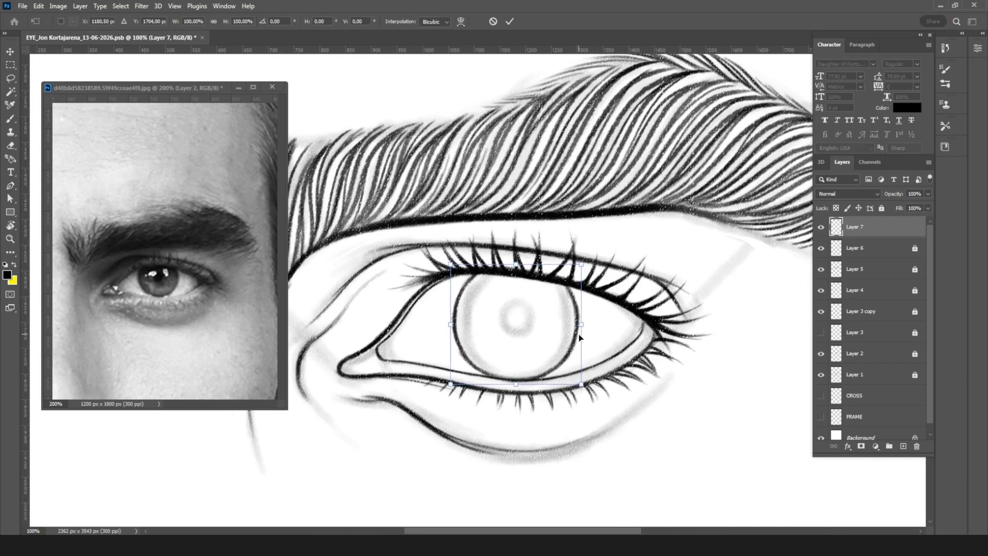
drag(451, 265, 451, 268)
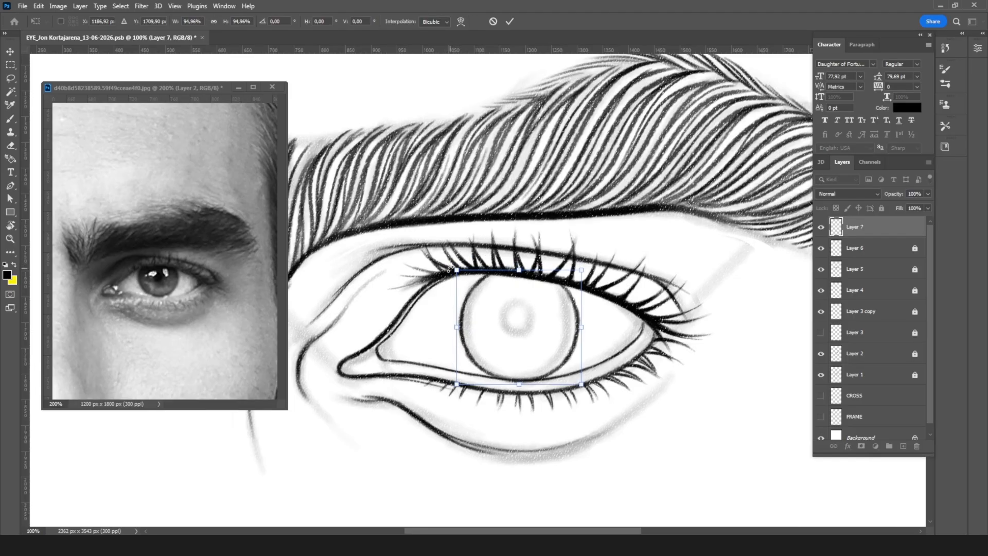
key(Left)
key(Left)
key(Left)
key(Left)
key(Left)
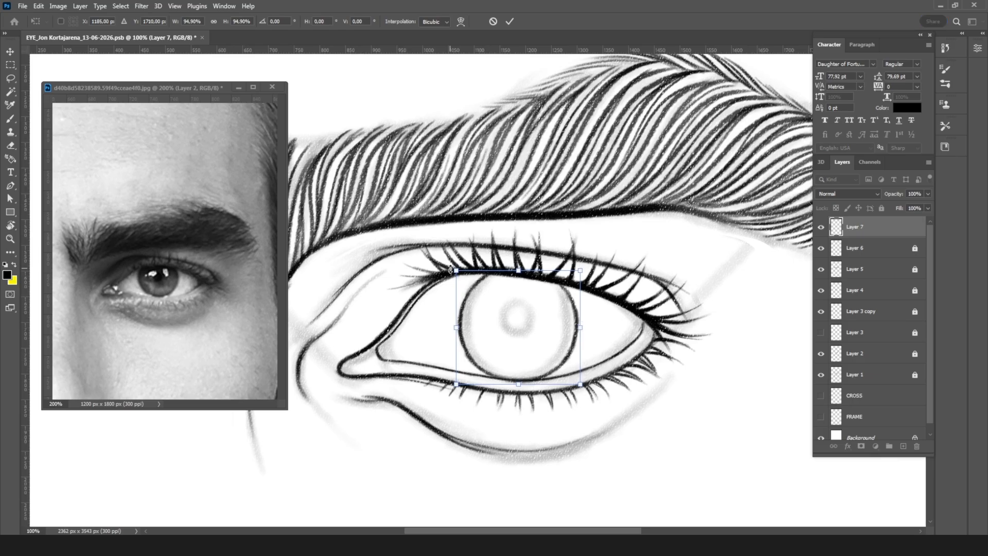
key(Left)
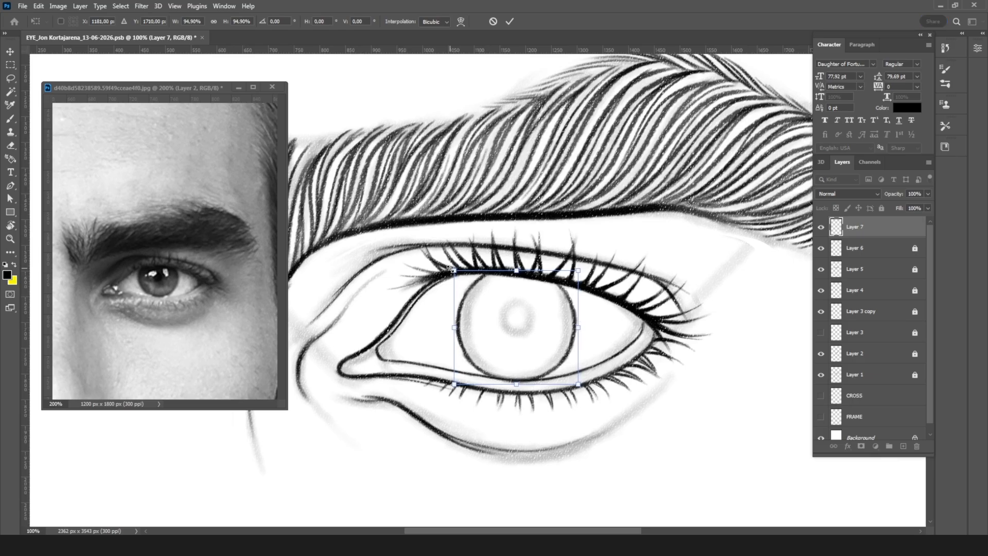
key(Return)
key(b)
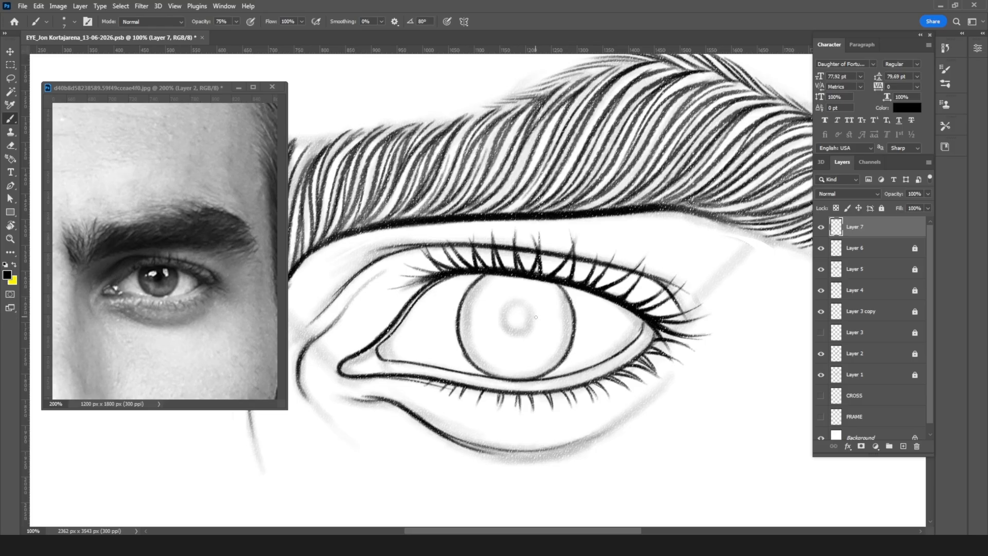
Step: Unlock the Layer 1 sketch and lower its opacity to 15%
scroll(536, 317, down, 3)
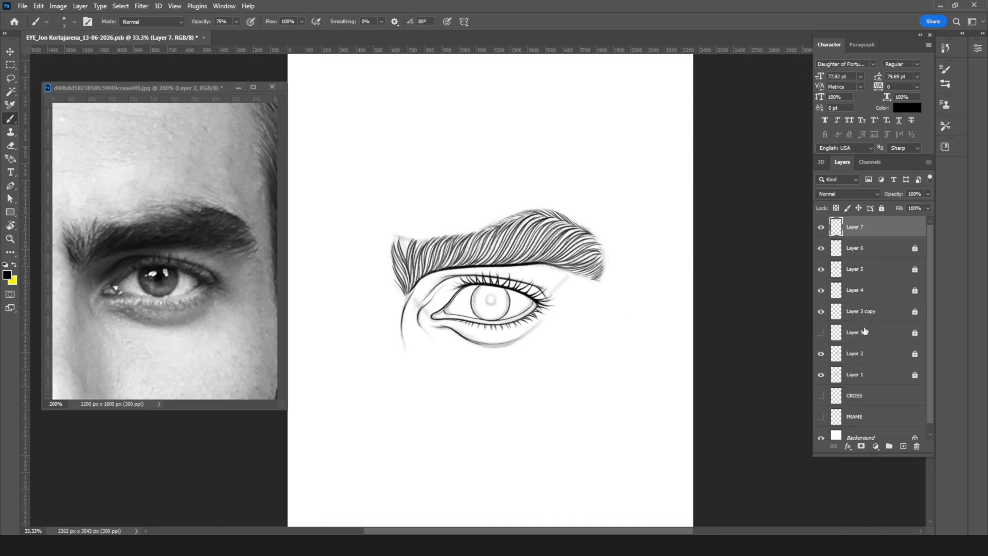
click(889, 377)
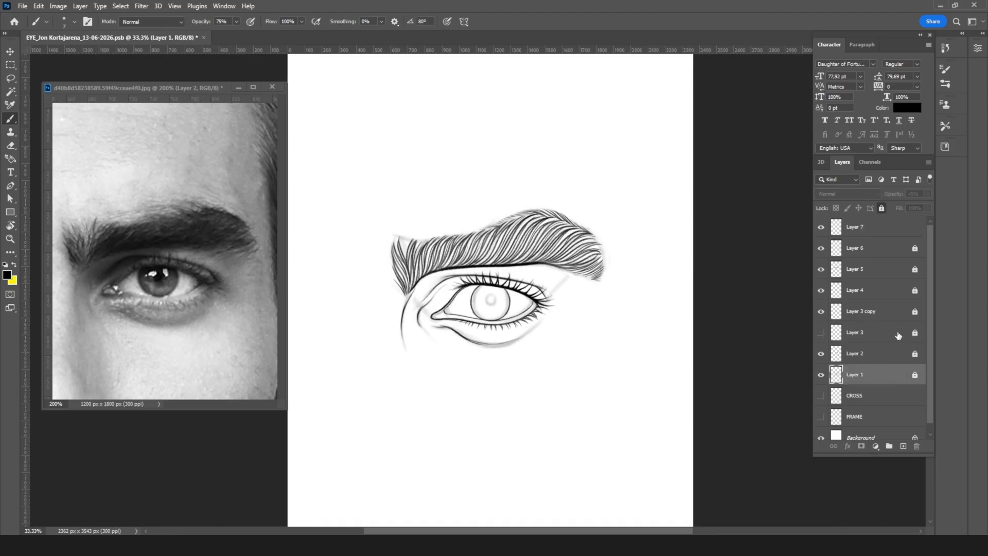
click(882, 208)
drag(921, 194, 902, 198)
text(5)
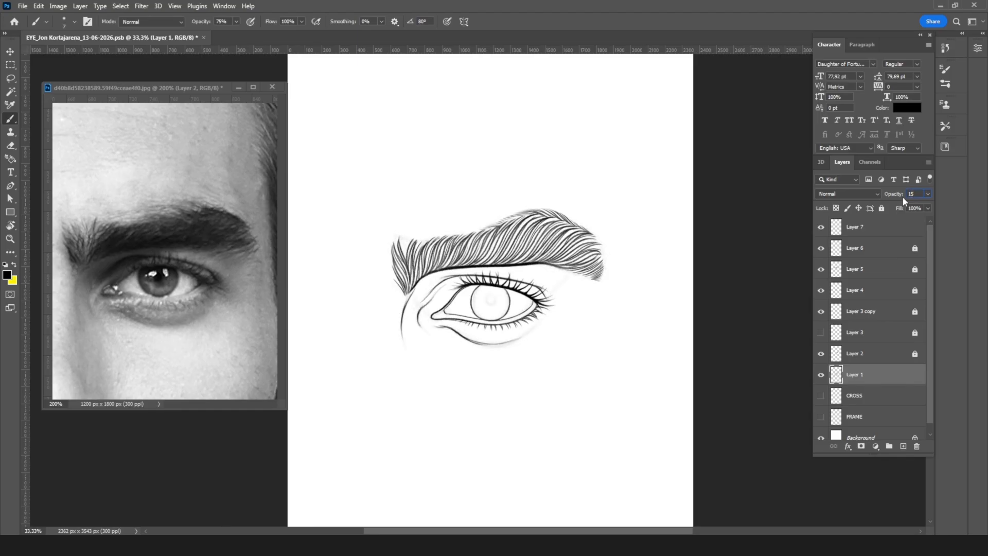
Step: Add a new empty layer above Layer 7 and lock Layer 7 against editing
click(875, 229)
key(ctrl+plus)
key(ctrl+plus)
key(ctrl+plus)
key(ctrl+plus)
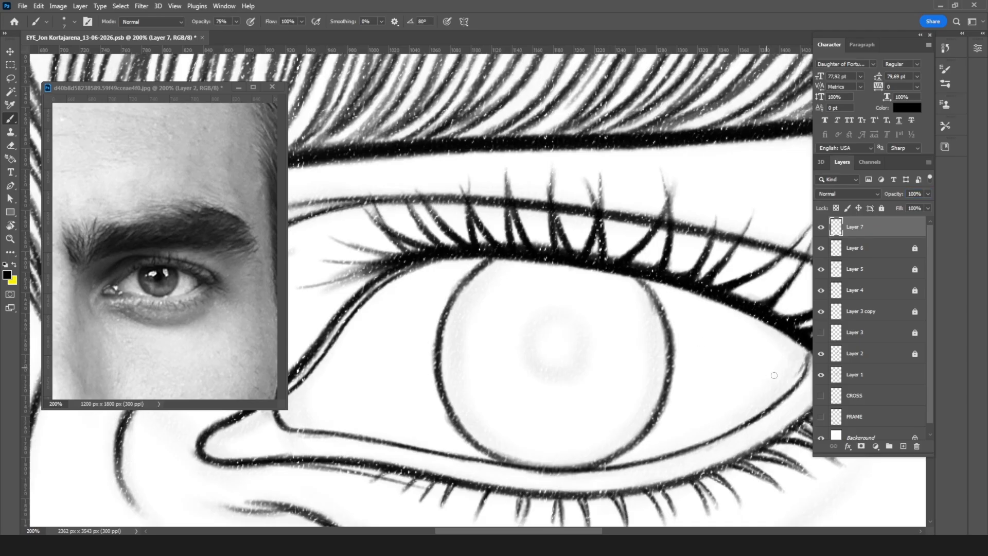
click(903, 447)
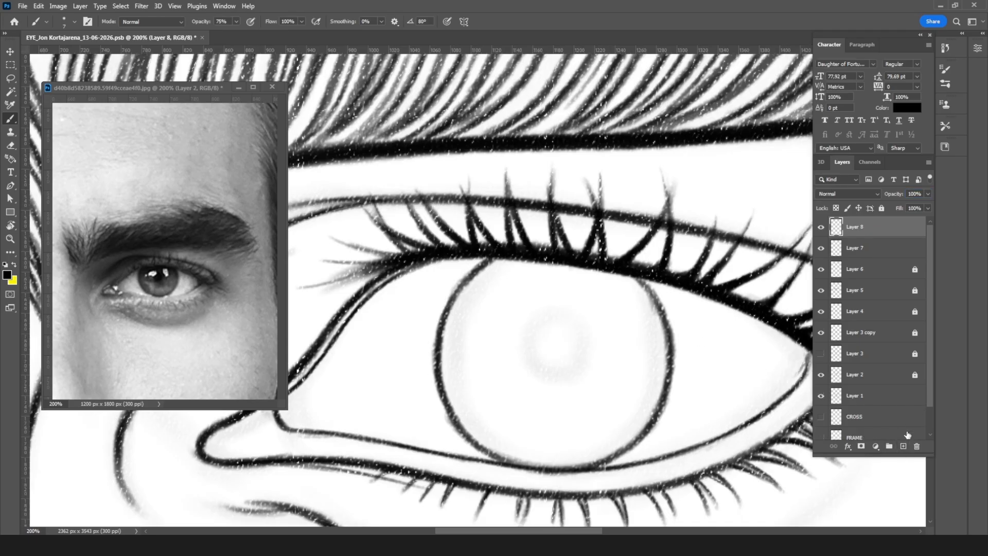
key(ctrl+minus)
key(ctrl+minus)
key(ctrl+minus)
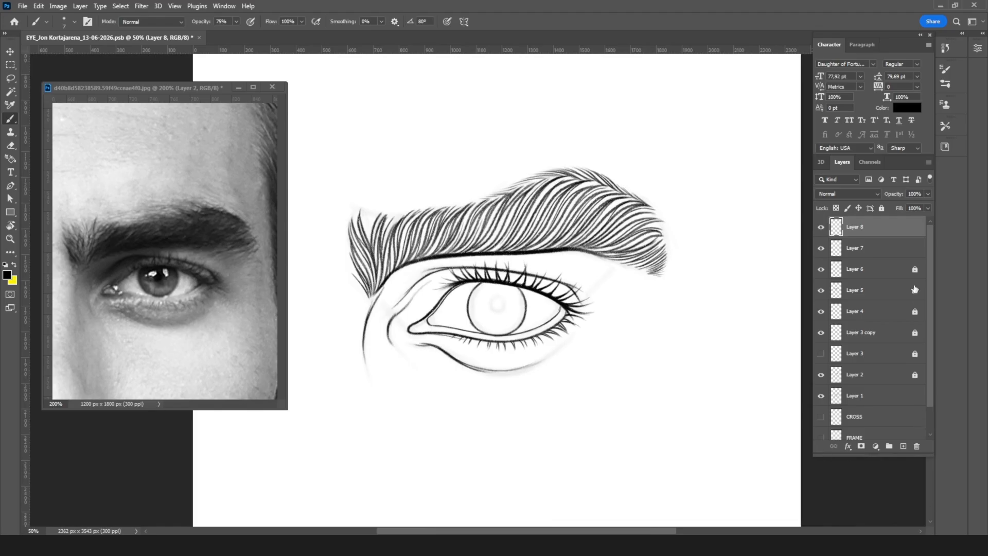
click(907, 251)
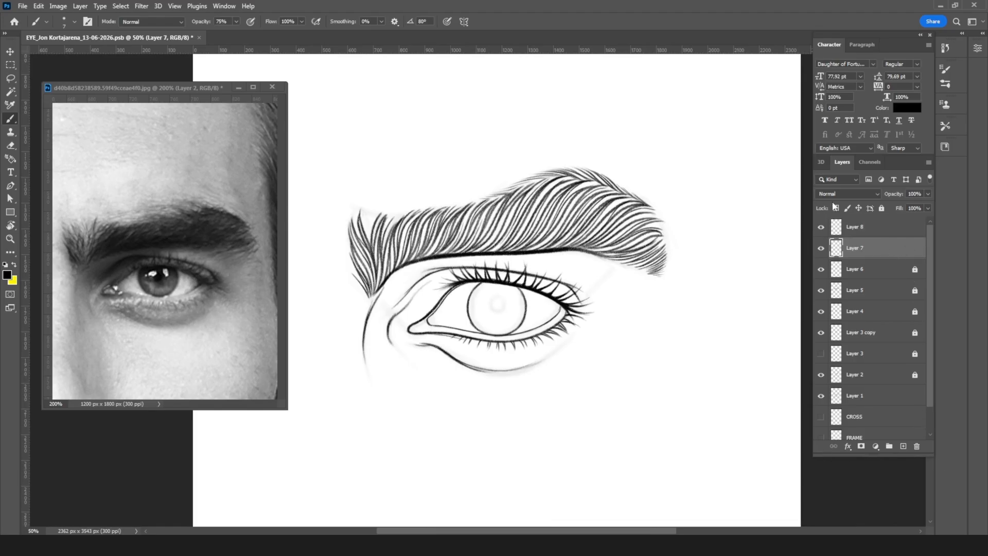
click(881, 208)
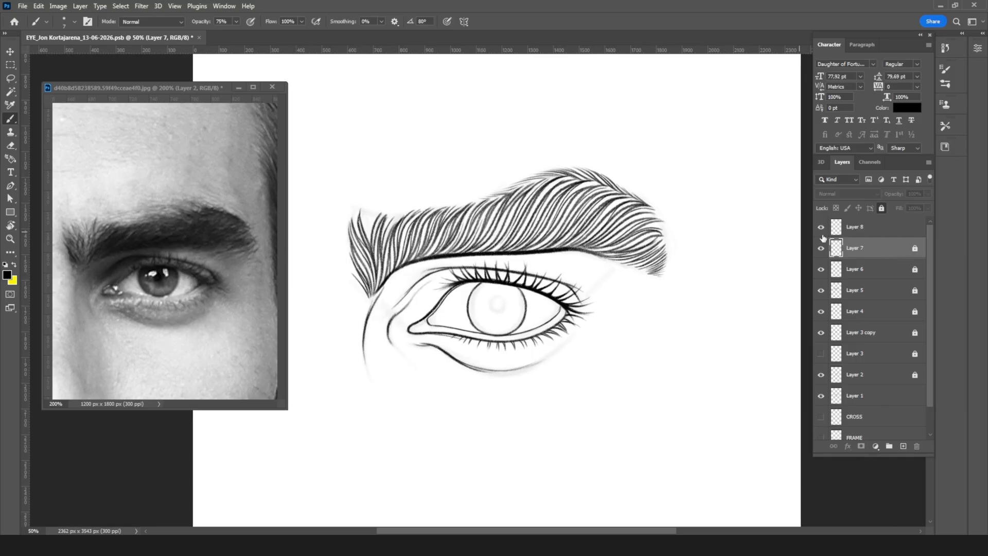
Step: On Layer 8, shade the hollow between brow and inner eye corner with a 200 px brush at 41% opacity
click(863, 230)
key(bracketright)
key(bracketright)
key(bracketright)
key(bracketright)
key(bracketright)
key(bracketright)
key(bracketright)
key(bracketright)
key(bracketright)
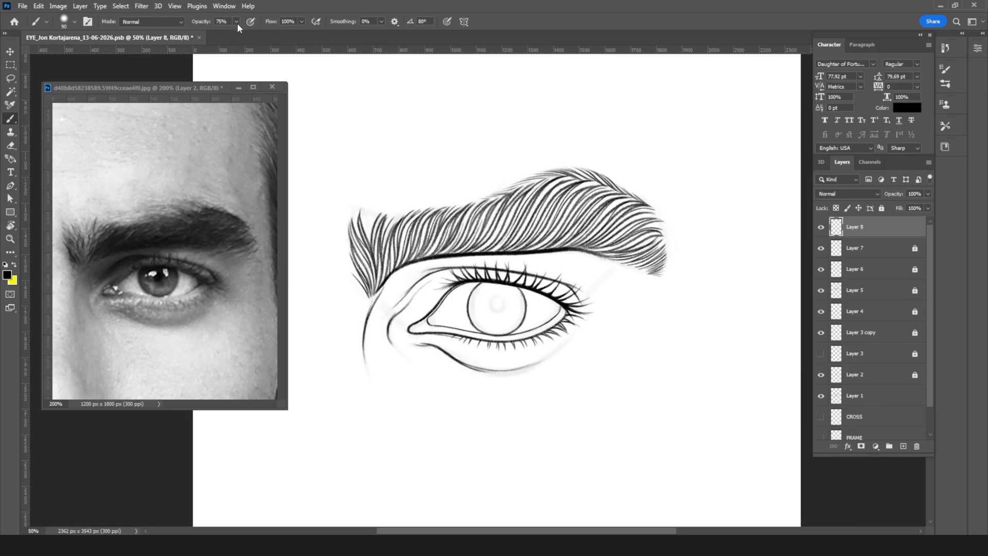
click(236, 21)
drag(237, 33, 224, 32)
key(bracketright)
key(bracketright)
key(bracketright)
key(bracketright)
key(bracketright)
mouse_move(525, 263)
mouse_down()
mouse_move(491, 263)
mouse_move(409, 297)
mouse_move(485, 261)
mouse_move(371, 342)
mouse_up()
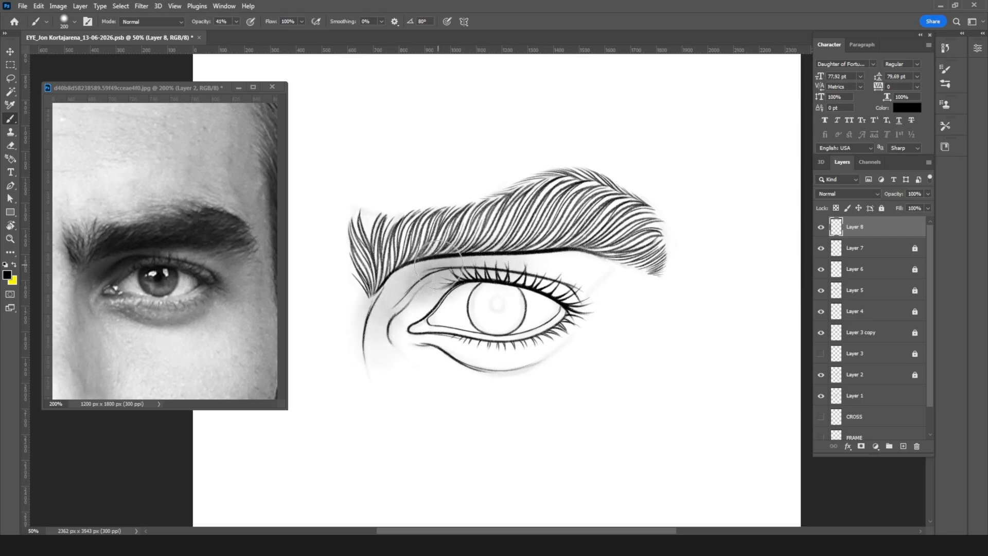
Step: Extend the soft shading across the upper lid and under the eye with a 250 px brush
key(bracketright)
mouse_move(587, 246)
mouse_down()
mouse_move(473, 246)
mouse_move(367, 314)
mouse_move(381, 339)
mouse_move(441, 362)
mouse_up()
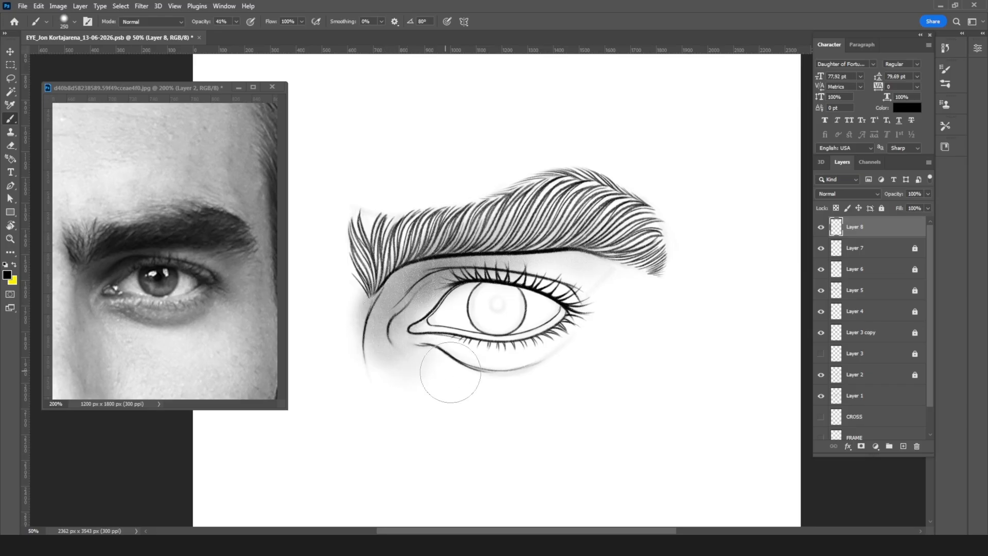
mouse_move(511, 247)
mouse_down()
mouse_move(406, 363)
mouse_move(417, 316)
mouse_move(489, 272)
mouse_move(587, 270)
mouse_up()
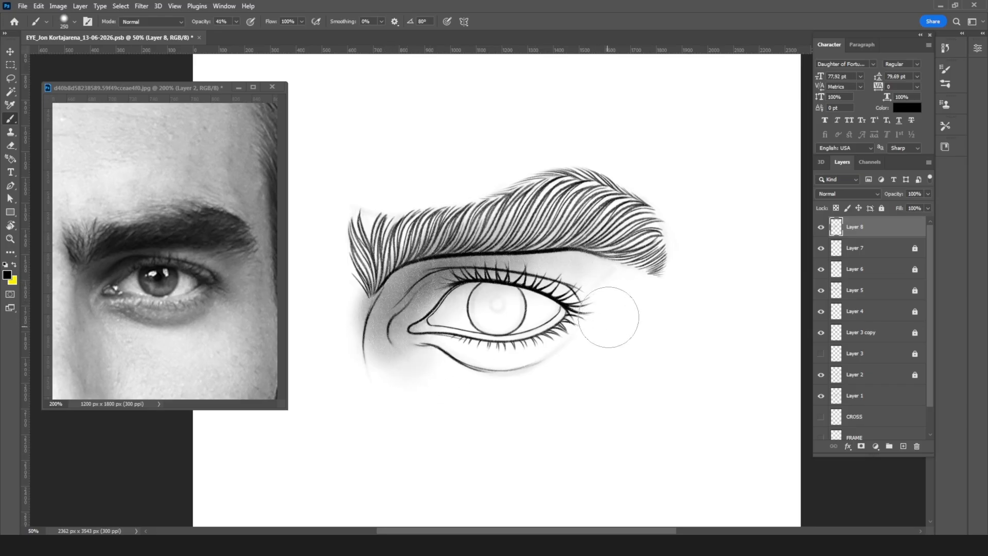
mouse_move(444, 335)
mouse_down()
mouse_move(413, 324)
mouse_move(472, 353)
mouse_move(516, 348)
mouse_move(488, 340)
mouse_move(562, 311)
mouse_move(539, 315)
mouse_move(567, 313)
mouse_up()
Step: Shade the area between the brow's tail and the outer eye corner, and deepen the shadow beside the nose bridge
key(bracketleft)
key(bracketleft)
key(bracketleft)
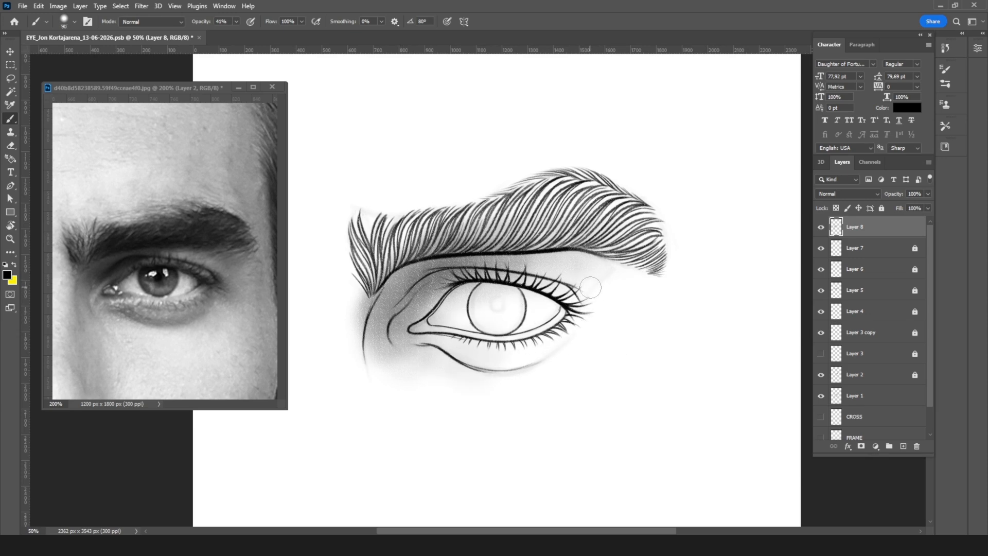
key(bracketright)
key(bracketright)
key(bracketright)
key(bracketright)
key(bracketright)
key(bracketright)
key(bracketright)
key(bracketright)
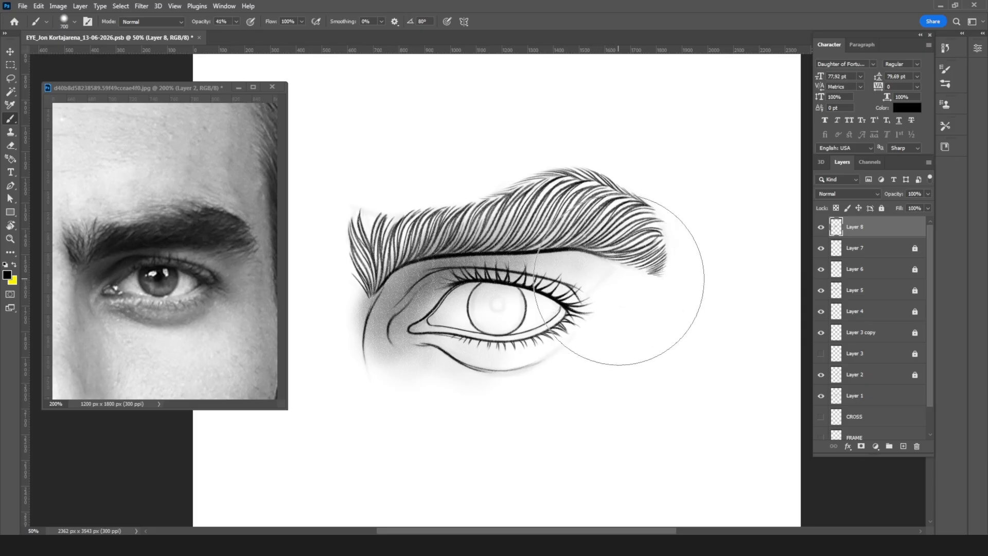
key(bracketleft)
key(bracketleft)
key(bracketleft)
key(bracketleft)
key(bracketleft)
key(bracketleft)
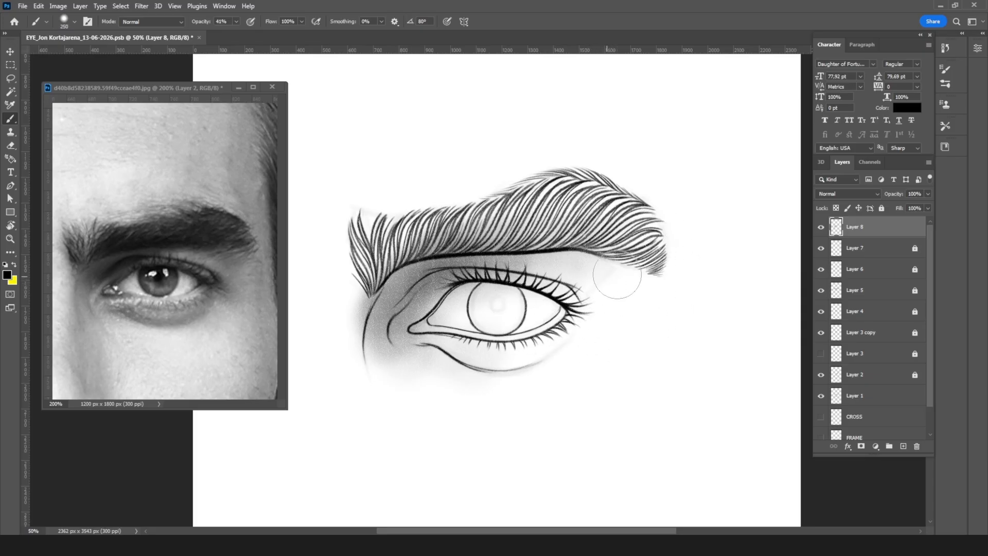
key(bracketleft)
mouse_move(515, 251)
mouse_down()
mouse_move(596, 253)
mouse_move(637, 291)
mouse_move(636, 269)
mouse_move(622, 284)
mouse_move(635, 267)
mouse_move(621, 301)
mouse_up()
key(bracketright)
key(bracketright)
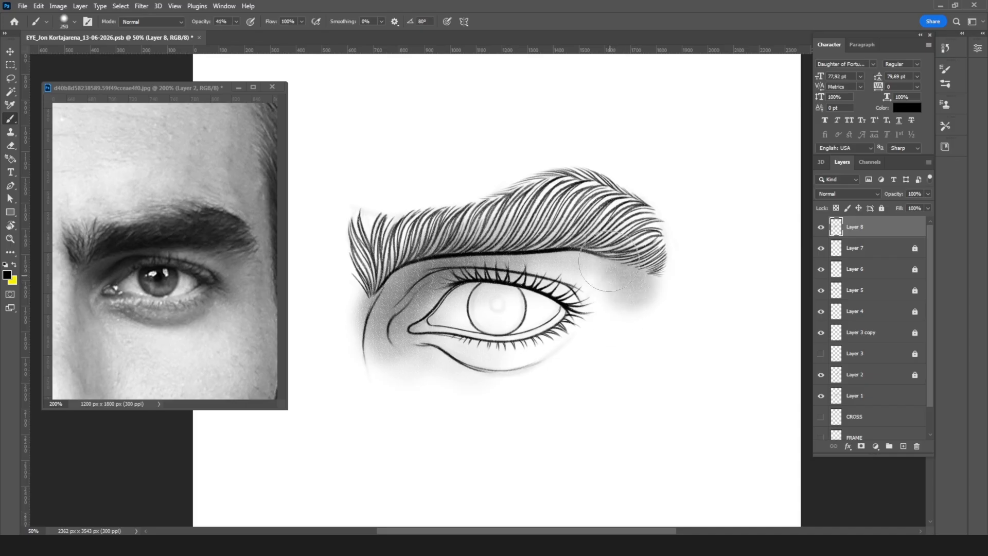
drag(615, 252, 610, 317)
drag(398, 271, 384, 382)
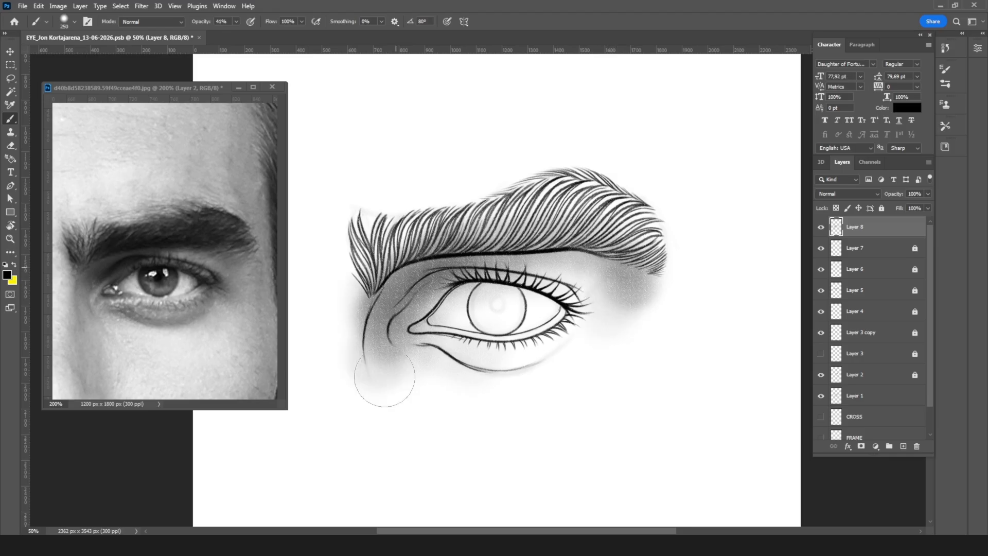
Step: Deepen the shadow along the upper-lid crease down to the inner eye corner, starting with a 30 px brush
key(bracketleft)
key(bracketleft)
key(bracketleft)
key(bracketleft)
key(bracketleft)
key(bracketleft)
key(bracketleft)
key(bracketleft)
key(bracketleft)
key(ctrl+plus)
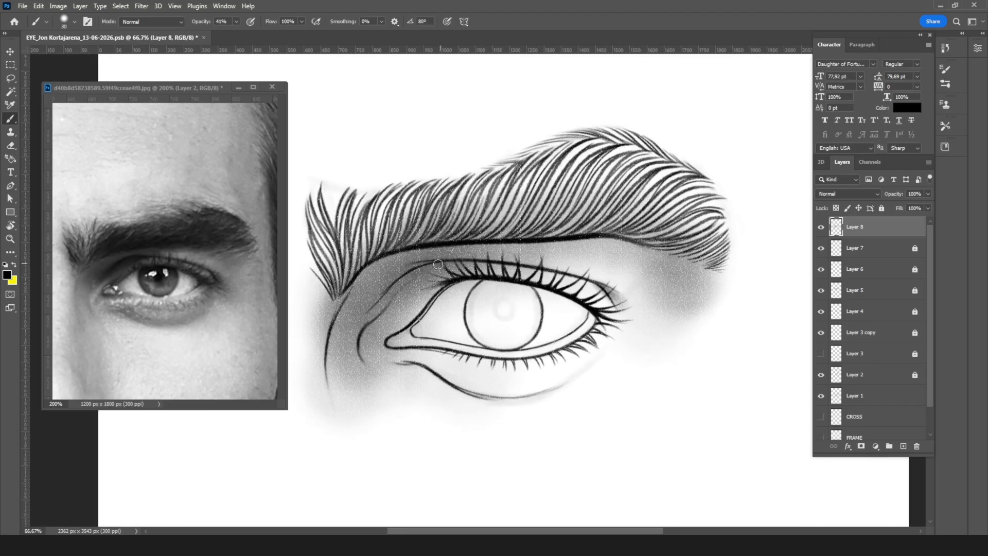
mouse_move(418, 269)
mouse_down()
mouse_move(376, 307)
mouse_move(413, 270)
mouse_up()
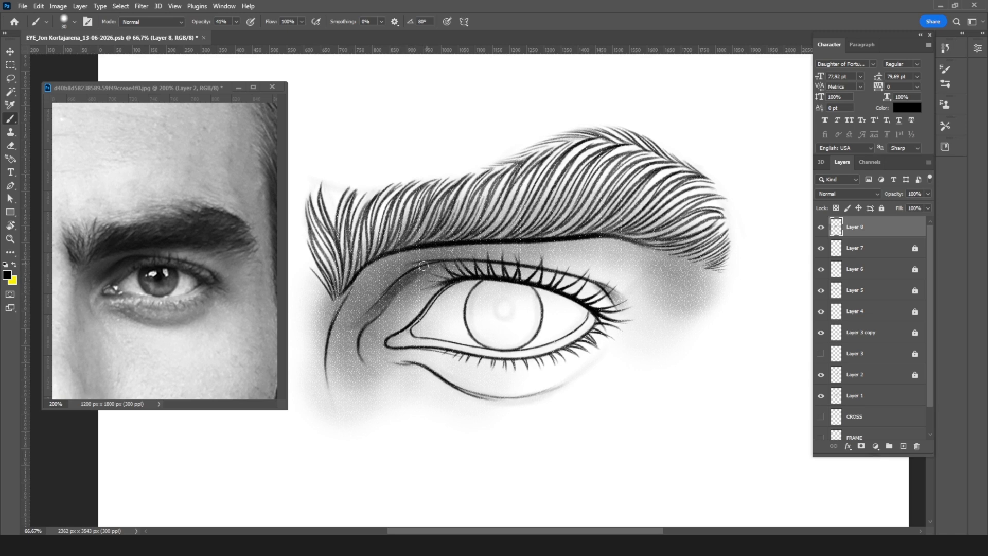
drag(396, 289, 359, 315)
key(bracketleft)
key(bracketright)
key(bracketright)
mouse_move(473, 261)
mouse_down()
mouse_move(421, 272)
mouse_move(462, 261)
mouse_move(406, 290)
mouse_move(416, 280)
mouse_move(352, 334)
mouse_up()
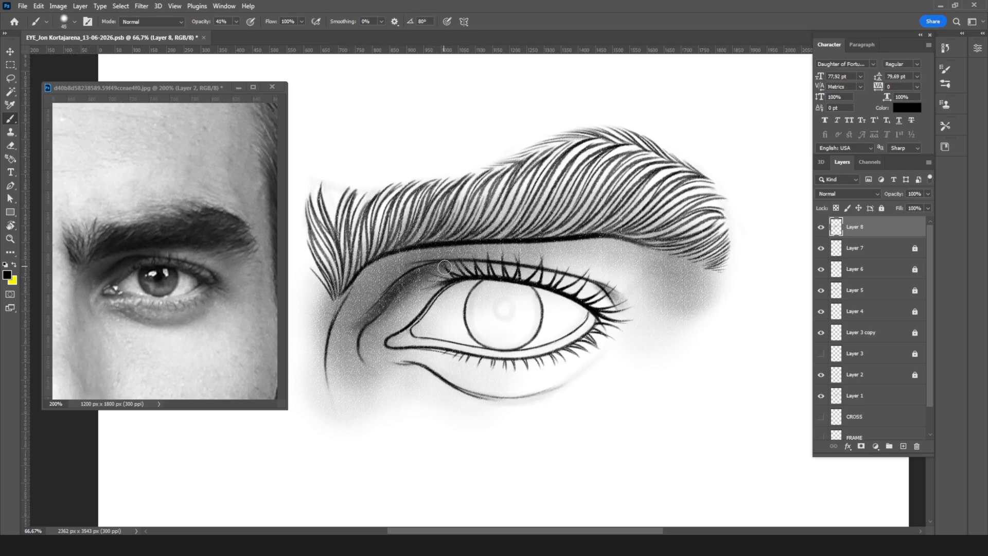
Step: With a larger brush, darken and soften the hollow around the inner-corner fold and the inner end of the lid crease
key(bracketright)
key(bracketright)
key(bracketright)
key(bracketright)
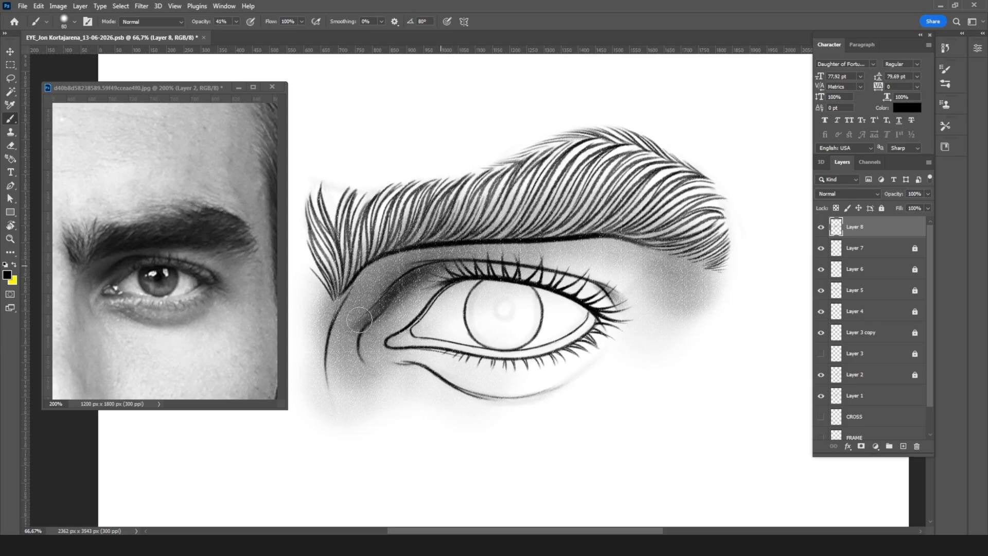
mouse_move(344, 338)
mouse_down()
mouse_move(401, 280)
mouse_move(349, 353)
mouse_move(374, 306)
mouse_move(367, 359)
mouse_up()
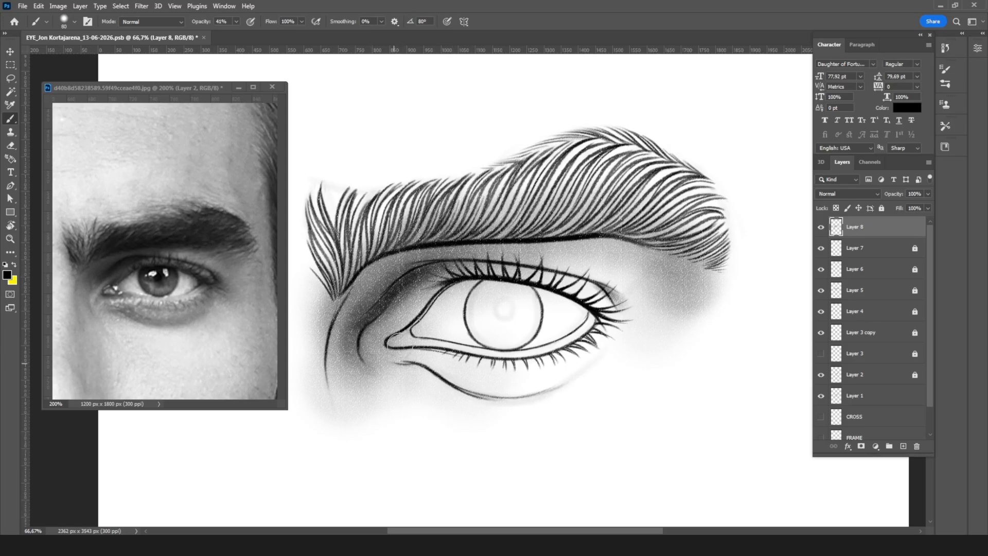
drag(430, 269, 421, 271)
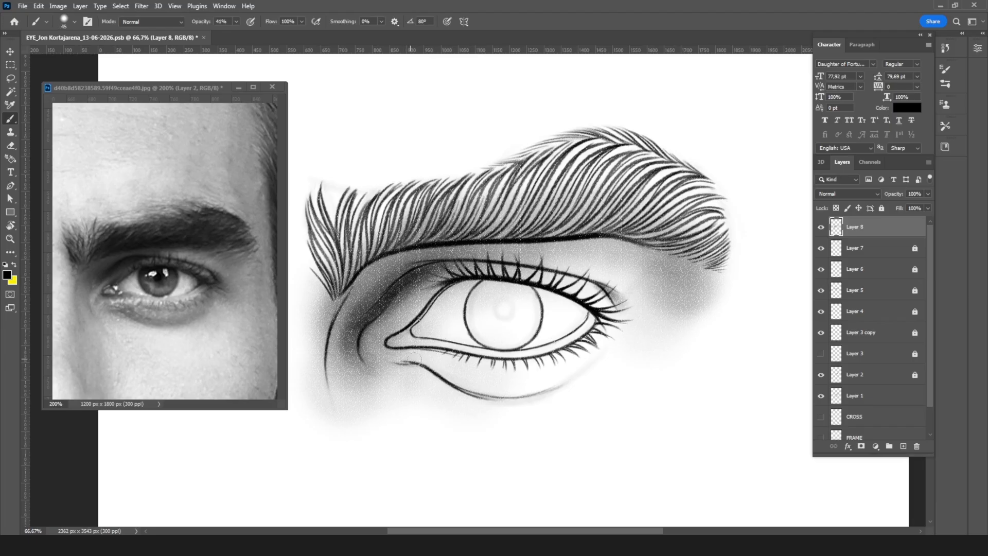
Step: Shade the pouch between the lower lashes and the under-eye crease, enlarging the brush to 60 px
mouse_move(446, 374)
mouse_down()
mouse_move(400, 359)
mouse_move(446, 377)
mouse_move(455, 369)
mouse_move(434, 369)
mouse_move(549, 382)
mouse_up()
key(bracketright)
key(bracketright)
key(bracketright)
drag(455, 378, 544, 381)
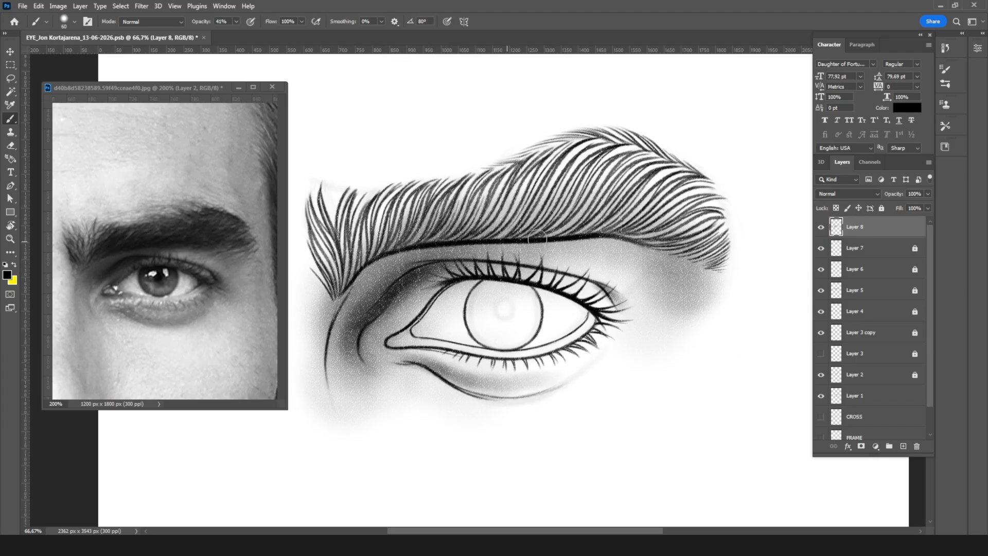
Step: Shade the eyeball's outer corner with a 45 px brush
key(bracketleft)
key(bracketleft)
key(bracketleft)
key(bracketleft)
key(bracketright)
key(bracketright)
drag(587, 332, 593, 310)
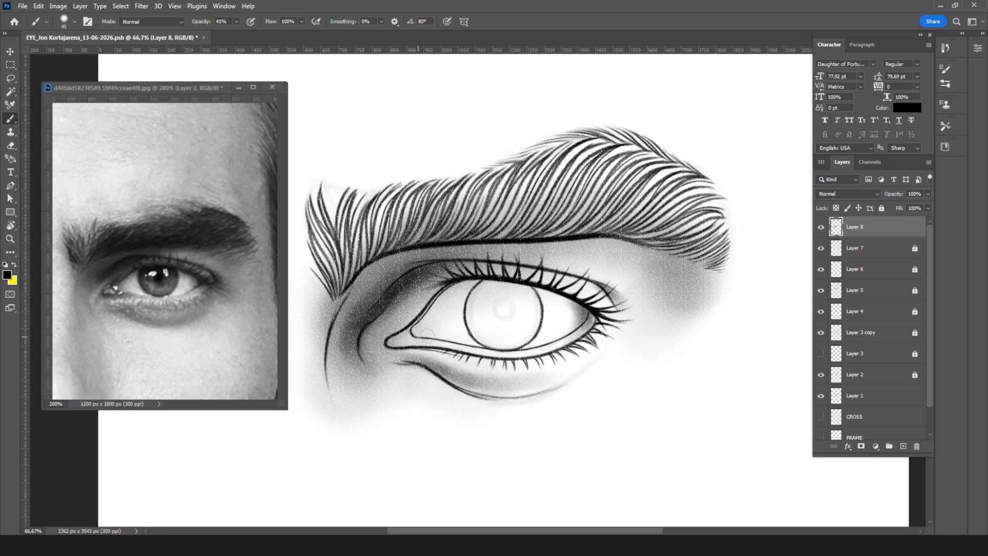
key(bracketright)
key(bracketright)
key(bracketright)
key(bracketright)
key(bracketleft)
mouse_move(552, 293)
mouse_down()
mouse_move(466, 283)
mouse_move(403, 330)
mouse_move(418, 342)
mouse_move(518, 354)
mouse_up()
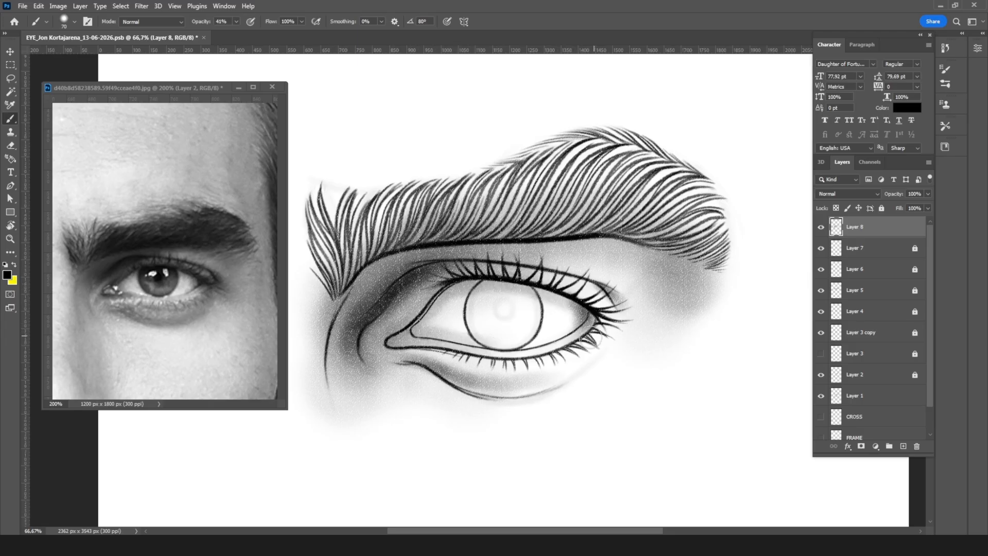
key(ctrl+z)
Step: Enlarge the brush beyond 80 px and shade the upper part of the eyeball beneath the upper lid, across the iris
key(bracketright)
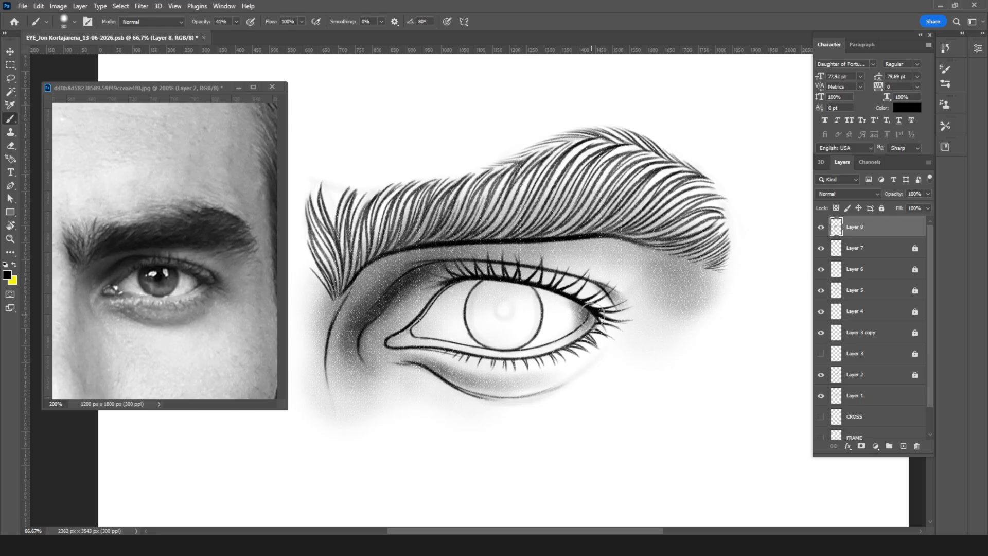
key(bracketright)
key(bracketright)
key(bracketright)
mouse_move(452, 292)
mouse_down()
mouse_move(398, 329)
mouse_move(505, 342)
mouse_move(545, 336)
mouse_move(576, 292)
mouse_up()
Step: Refine the shading around the inner eye corner and along the lower lid rim, starting with a 10 px brush
key(bracketleft)
key(bracketleft)
key(bracketleft)
key(bracketleft)
key(bracketleft)
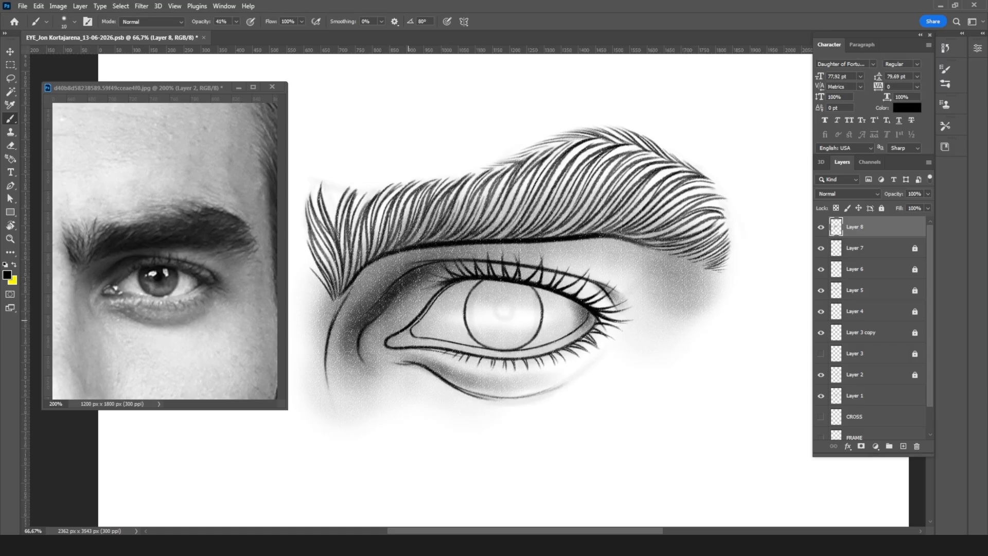
drag(402, 329, 417, 312)
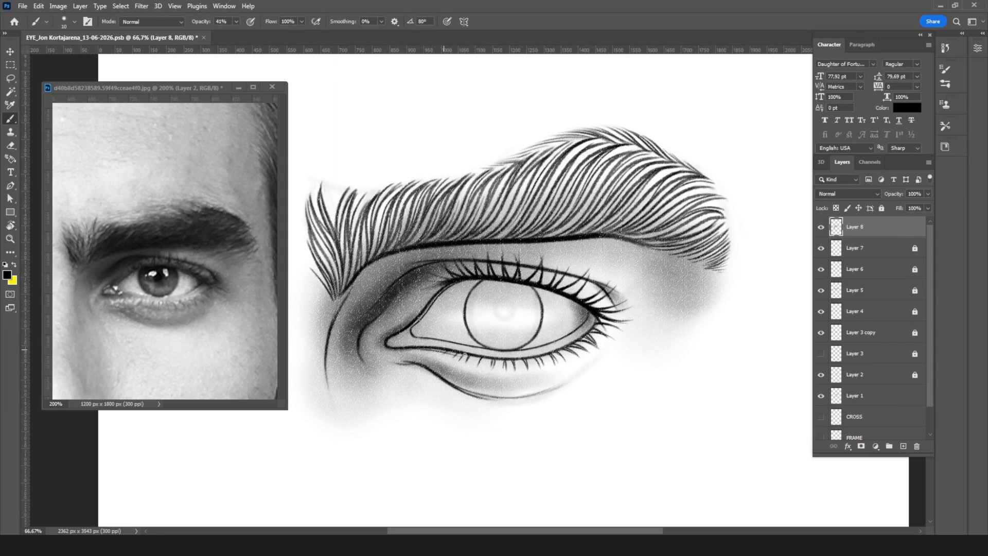
drag(417, 349, 487, 363)
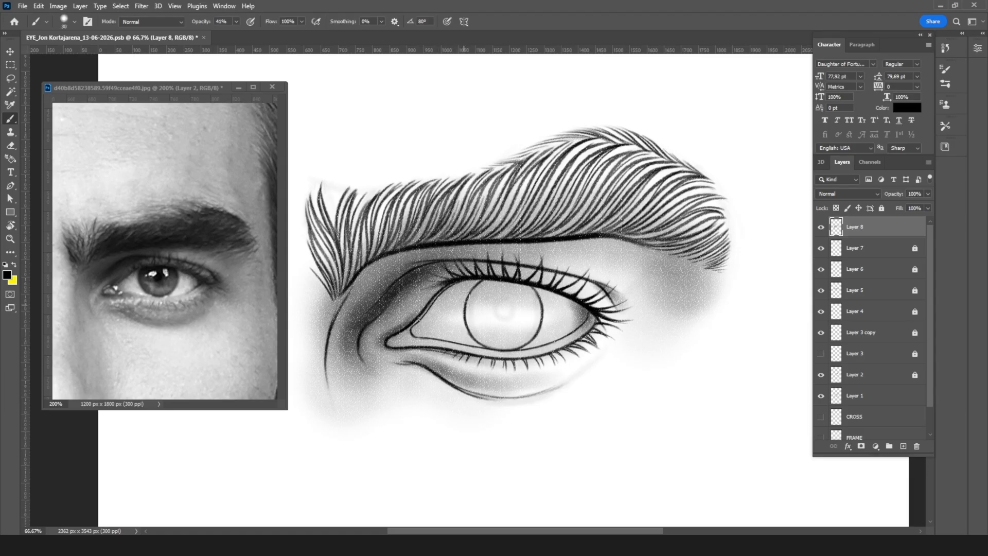
Step: Darken both corners and the upper part of the eyeball with soft strokes, enlarging the brush as far as 150 px
key(bracketright)
key(bracketright)
key(bracketright)
mouse_move(586, 313)
mouse_down()
mouse_move(462, 285)
mouse_move(441, 299)
mouse_up()
key(bracketright)
key(bracketright)
key(bracketright)
key(bracketright)
key(bracketright)
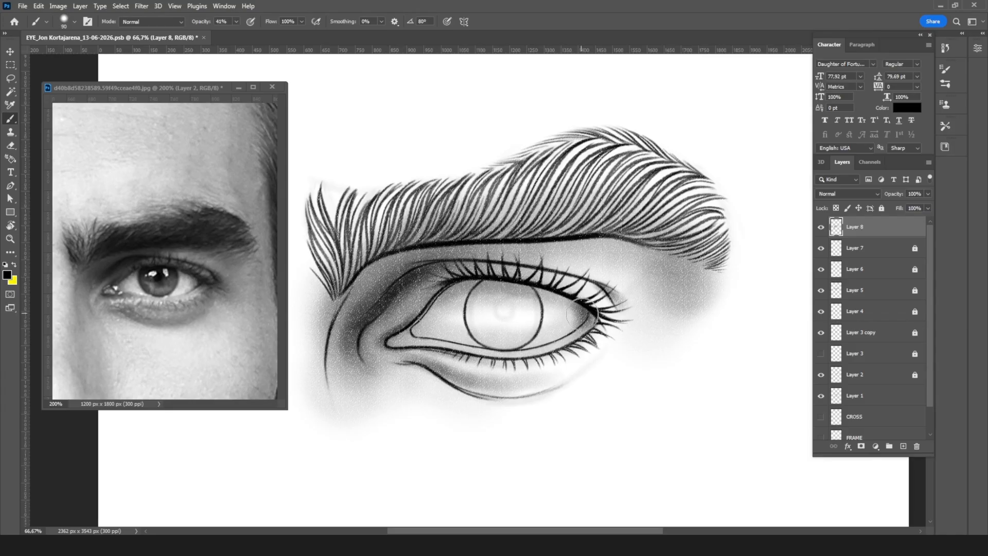
mouse_move(585, 317)
mouse_down()
mouse_move(551, 293)
mouse_move(477, 287)
mouse_move(411, 331)
mouse_move(448, 295)
mouse_move(422, 316)
mouse_move(462, 349)
mouse_move(431, 341)
mouse_move(543, 353)
mouse_move(586, 298)
mouse_up()
drag(451, 328, 473, 291)
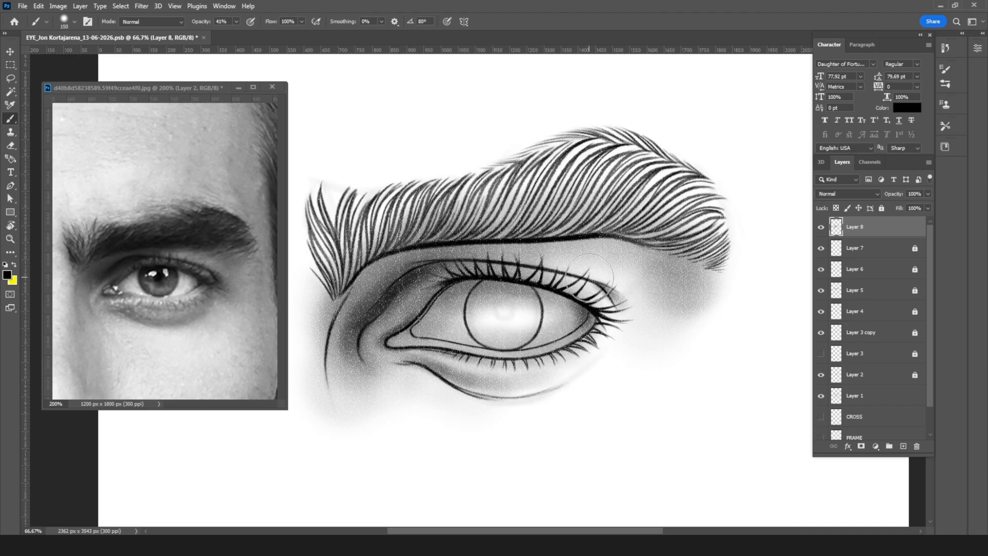
Step: Lock and hide Layer 1, and make Layer 8 the active layer again
click(821, 374)
click(820, 375)
click(821, 396)
click(868, 402)
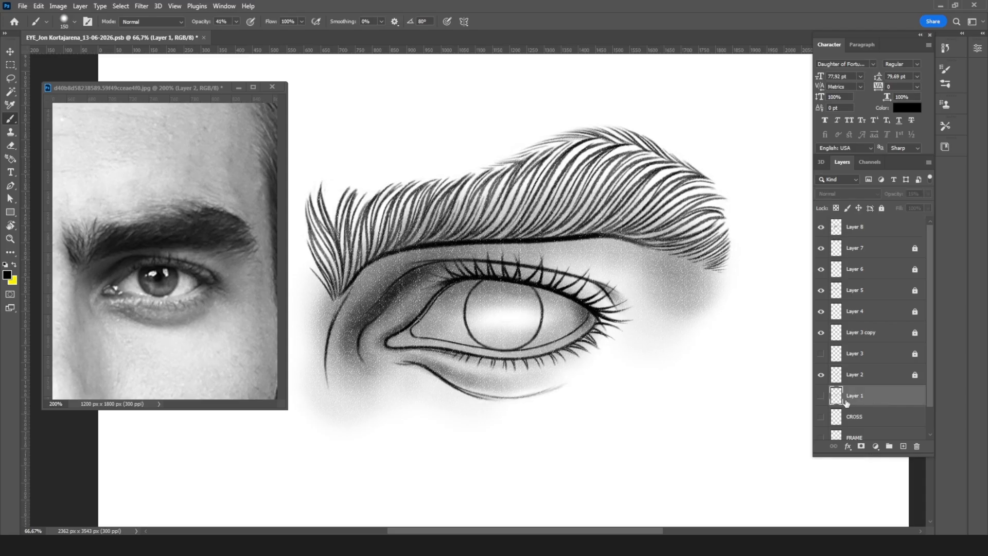
click(820, 395)
click(882, 208)
click(821, 397)
click(885, 228)
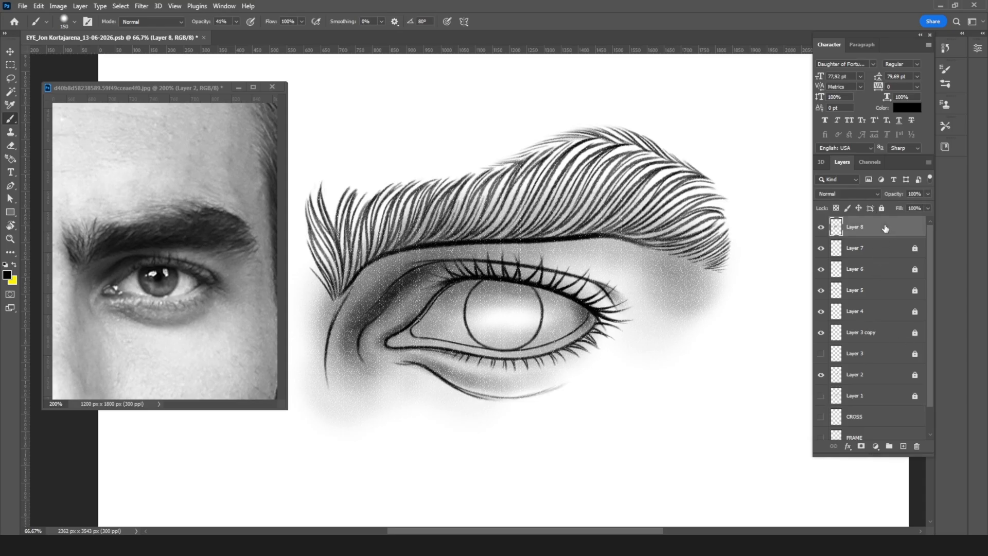
Step: With a 500 px brush, spread soft shading over the whole eye, its outer side and the skin around the brow
key(ctrl+minus)
key(ctrl+minus)
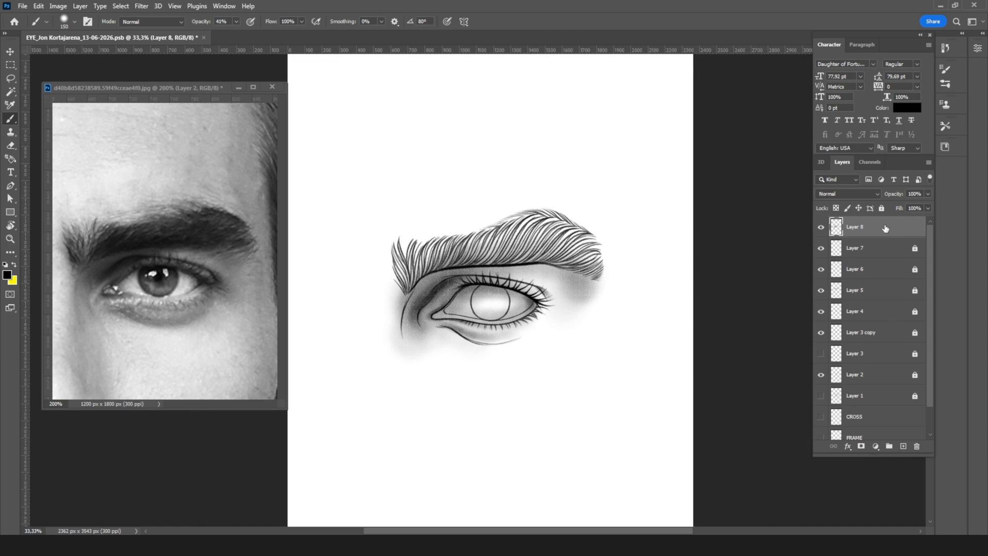
key(ctrl+plus)
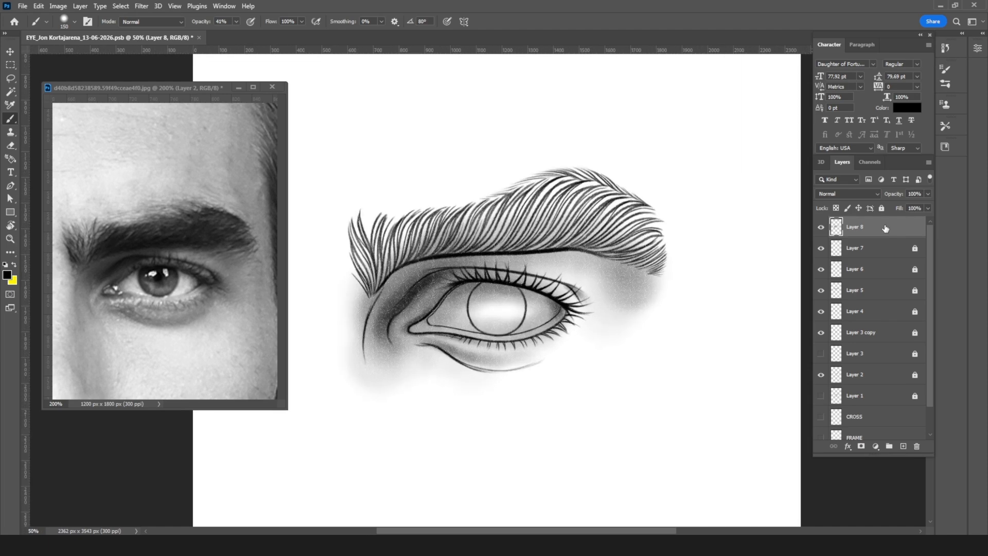
key(bracketright)
key(bracketright)
key(bracketright)
key(bracketright)
key(bracketright)
key(bracketright)
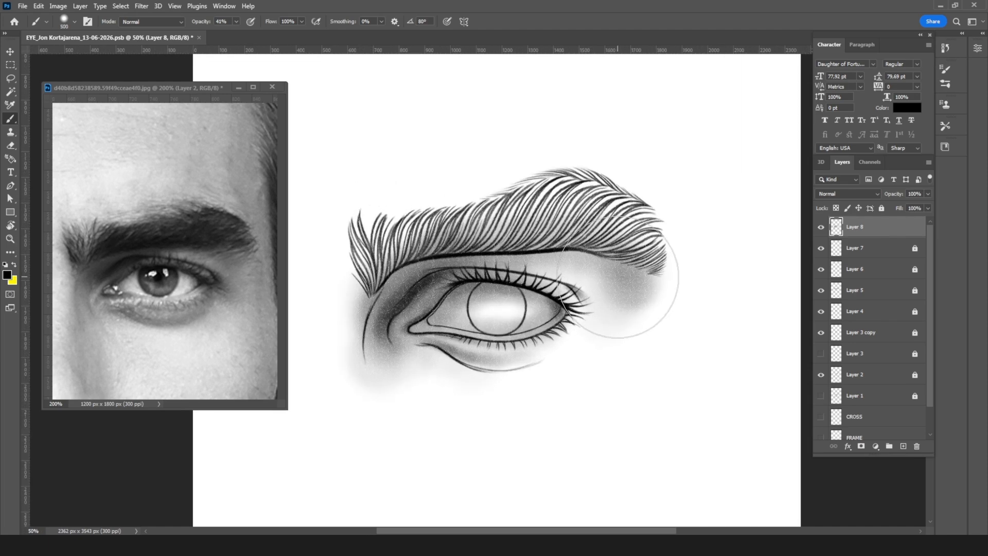
drag(614, 271, 607, 278)
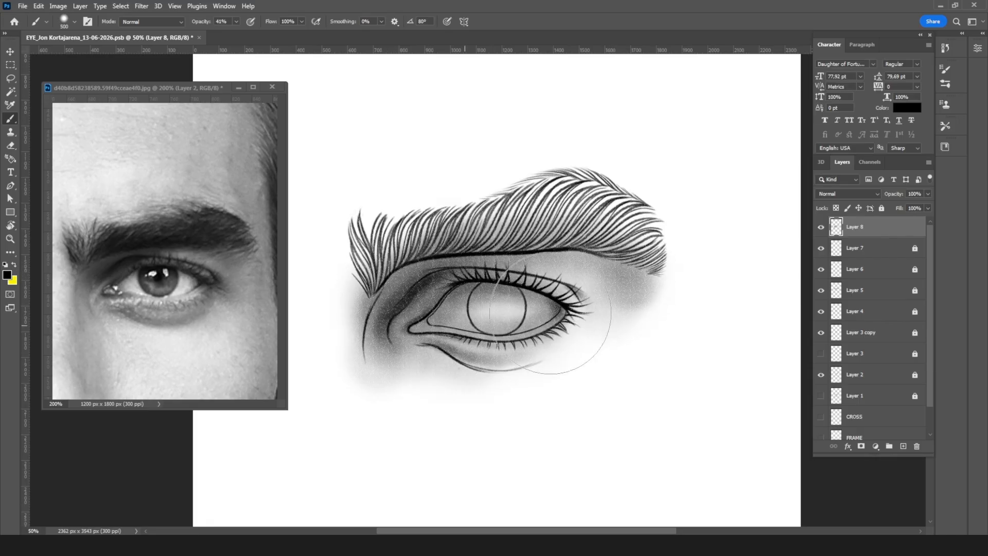
mouse_move(558, 246)
mouse_down()
mouse_move(476, 241)
mouse_move(378, 269)
mouse_move(386, 287)
mouse_move(486, 227)
mouse_move(599, 251)
mouse_move(552, 324)
mouse_up()
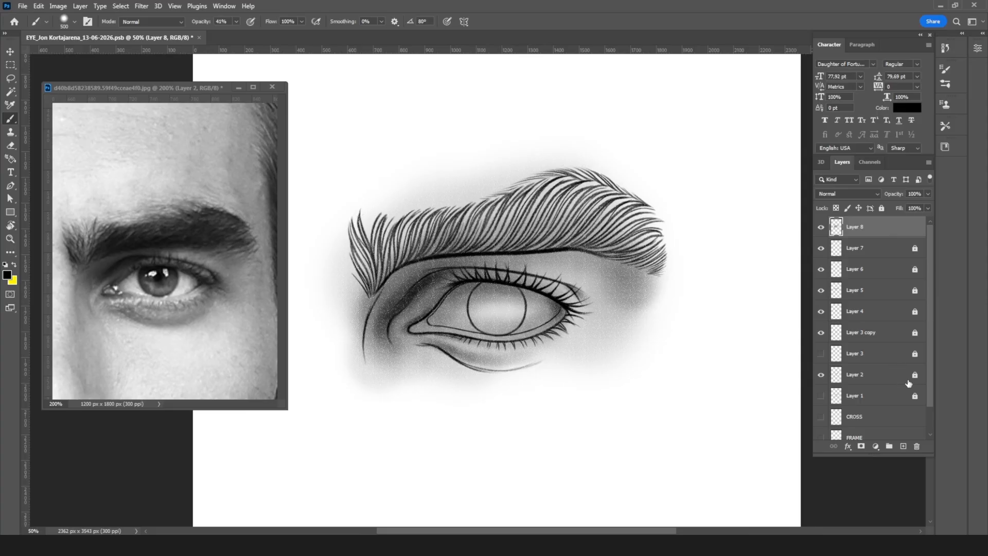
Step: Set the Eraser to 40 px and 36% opacity, and frame the inner eye corner
key(ctrl+plus)
key(ctrl+plus)
key(ctrl+plus)
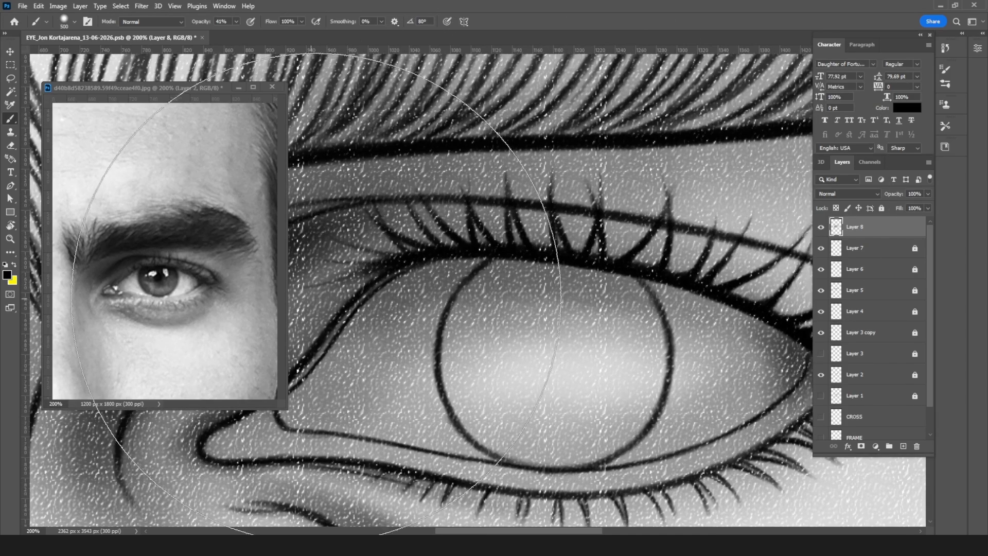
key(e)
key(bracketleft)
key(bracketleft)
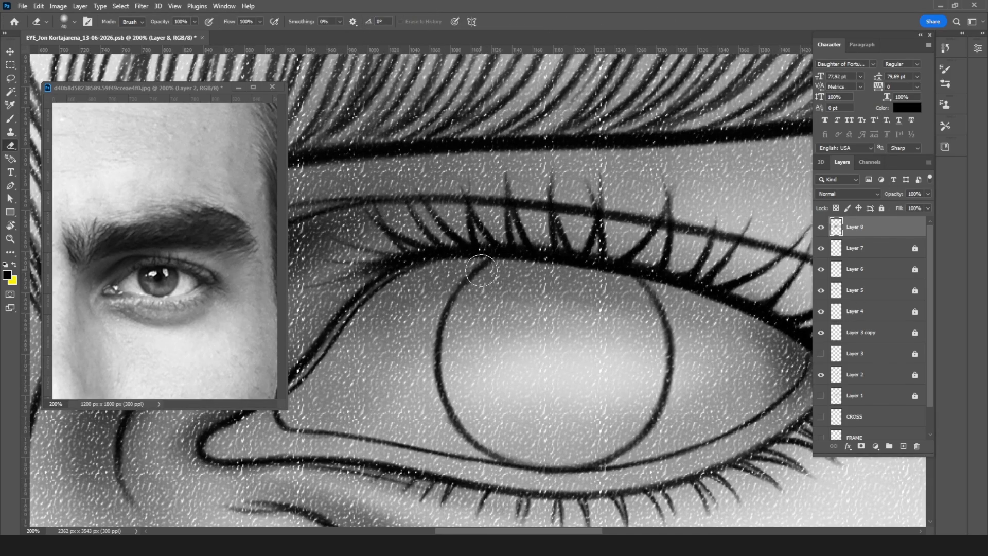
click(194, 22)
click(164, 32)
click(577, 39)
key(ctrl+minus)
key(space)
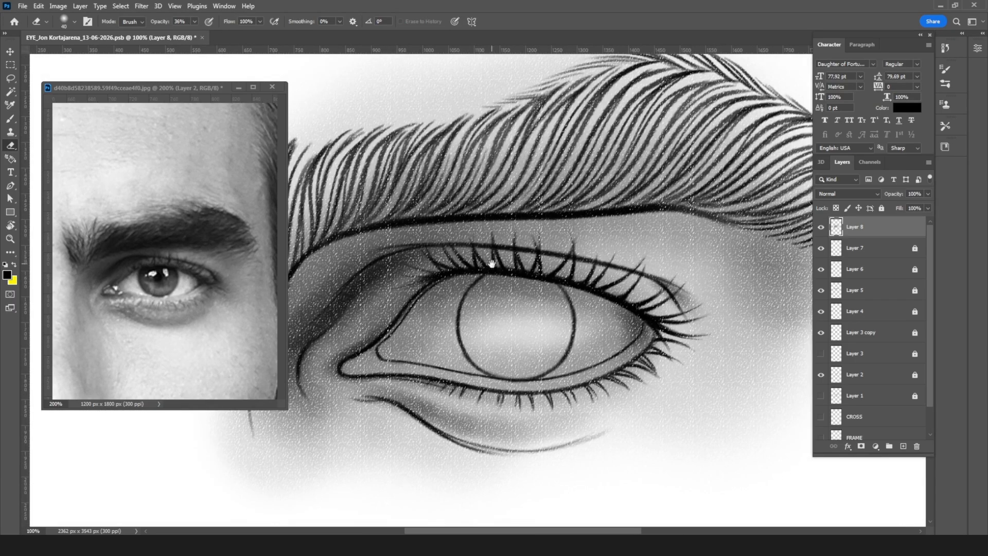
drag(490, 263, 590, 289)
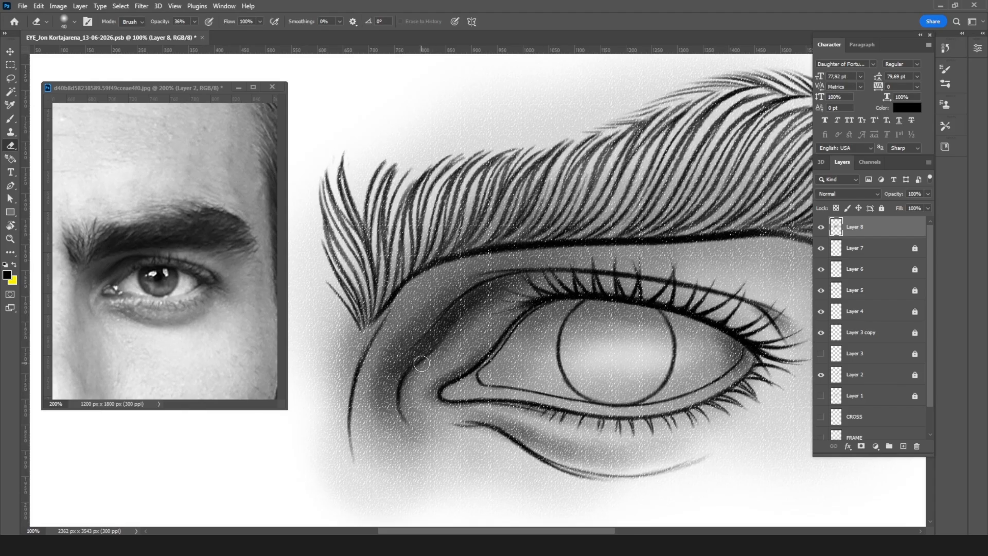
scroll(421, 362, up, 1)
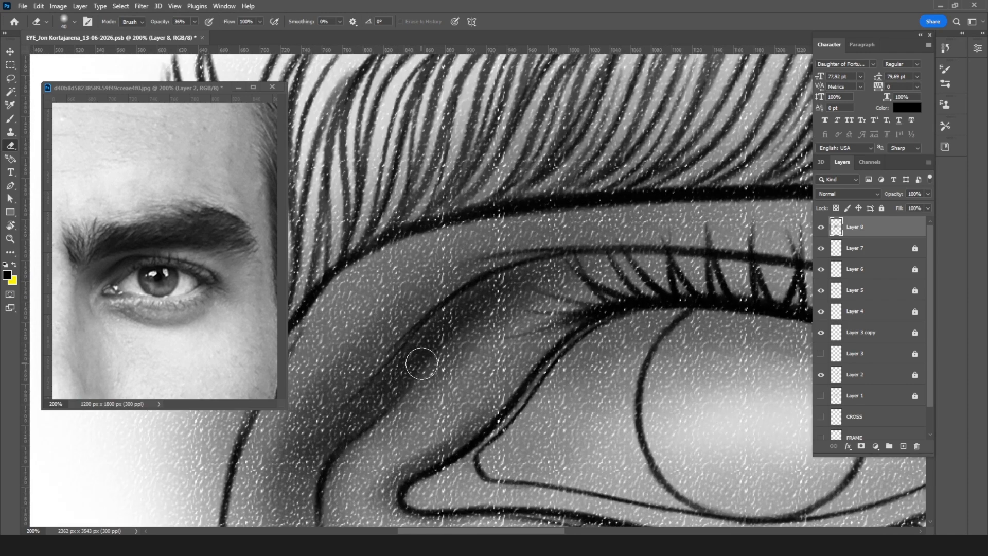
key(l)
mouse_move(540, 293)
mouse_down()
mouse_move(629, 213)
mouse_move(462, 385)
mouse_move(461, 439)
mouse_move(486, 514)
mouse_move(636, 42)
mouse_move(640, 167)
mouse_up()
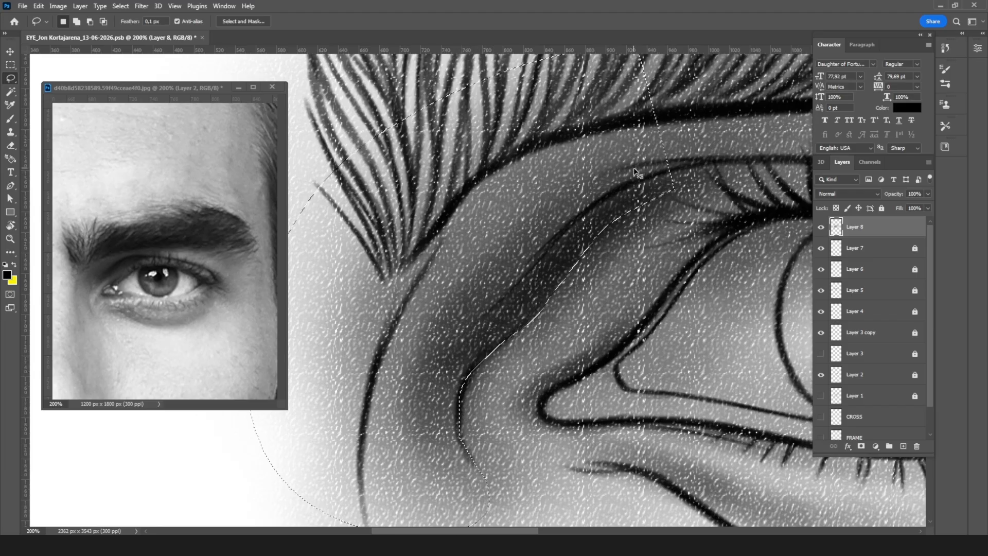
key(ctrl+minus)
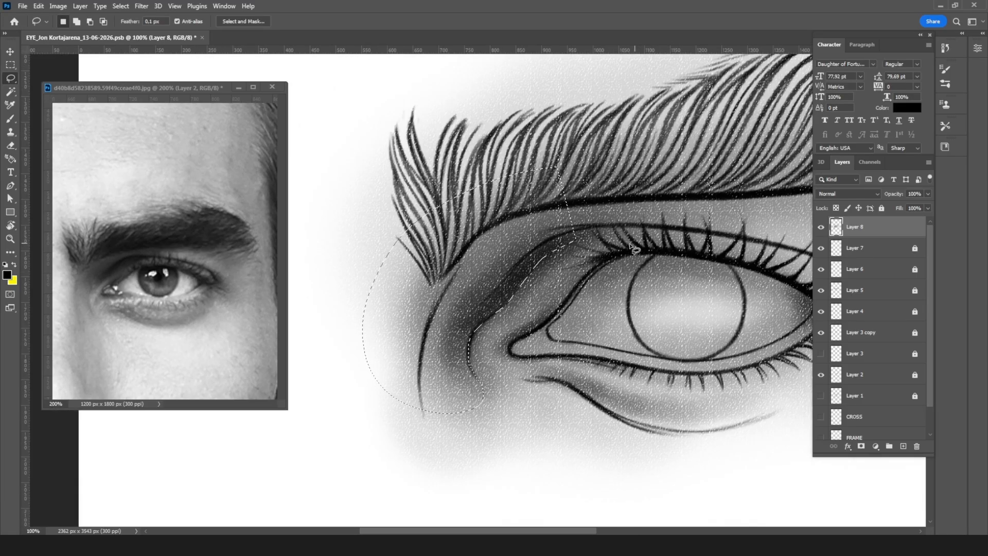
key(ctrl+d)
Step: Duplicate Layer 8 and hide the original layer
key(ctrl+minus)
key(ctrl+minus)
key(ctrl+minus)
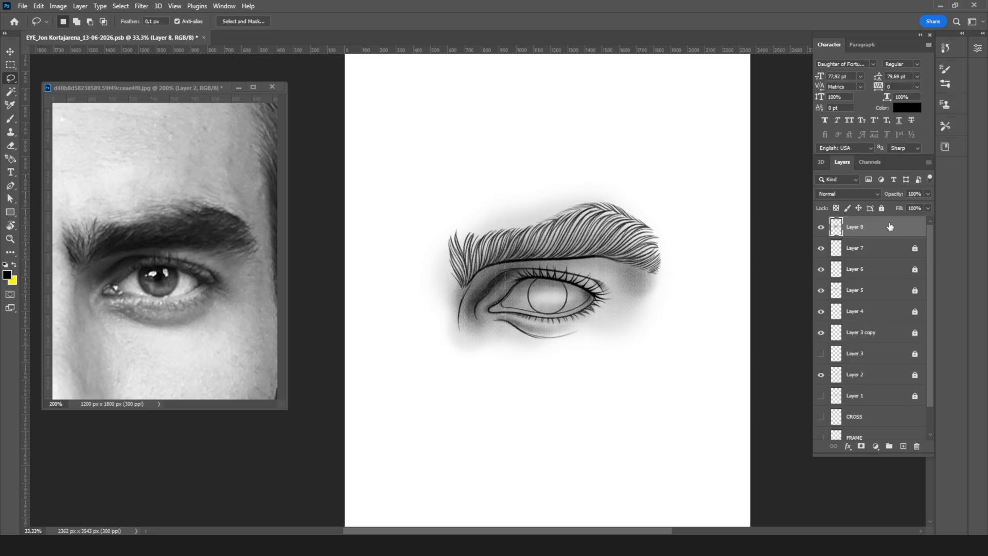
mouse_move(884, 227)
mouse_down()
mouse_move(888, 440)
mouse_move(902, 446)
mouse_up()
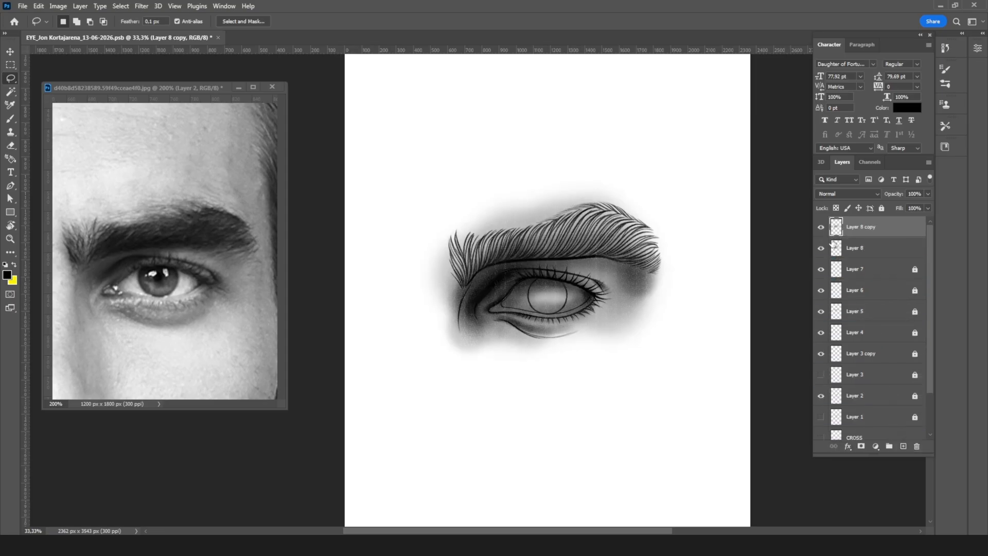
click(821, 248)
Step: Apply a Gaussian Blur with a 15,0 px radius to the duplicated shading layer
click(141, 6)
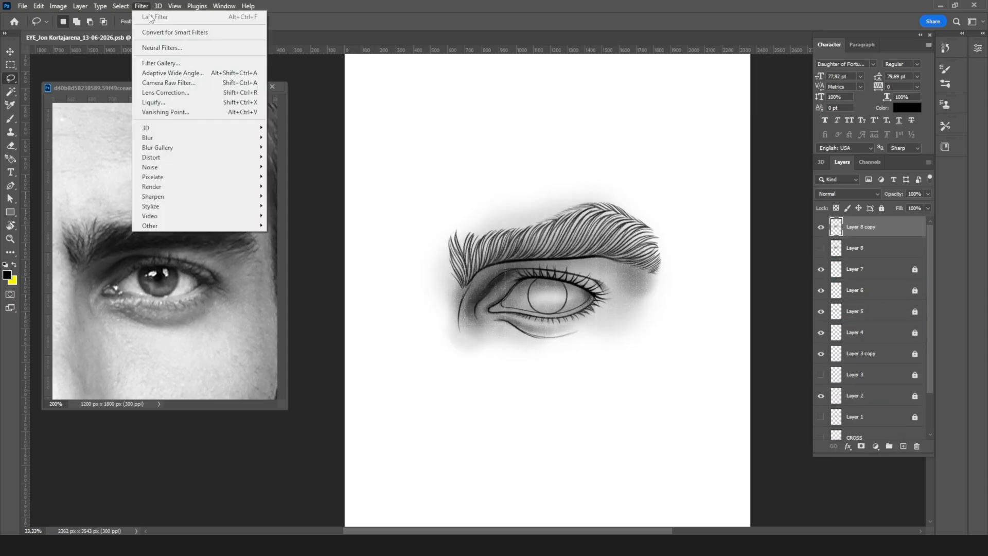
mouse_move(191, 137)
click(295, 176)
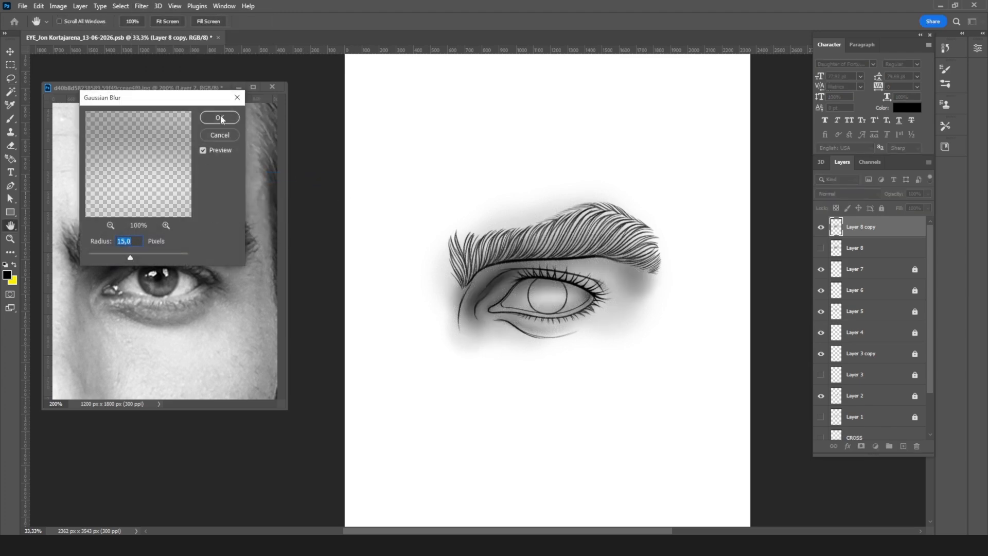
click(219, 118)
Step: Show Layer 8 again and set both Layer 8 and Layer 8 copy to 50% opacity
click(821, 248)
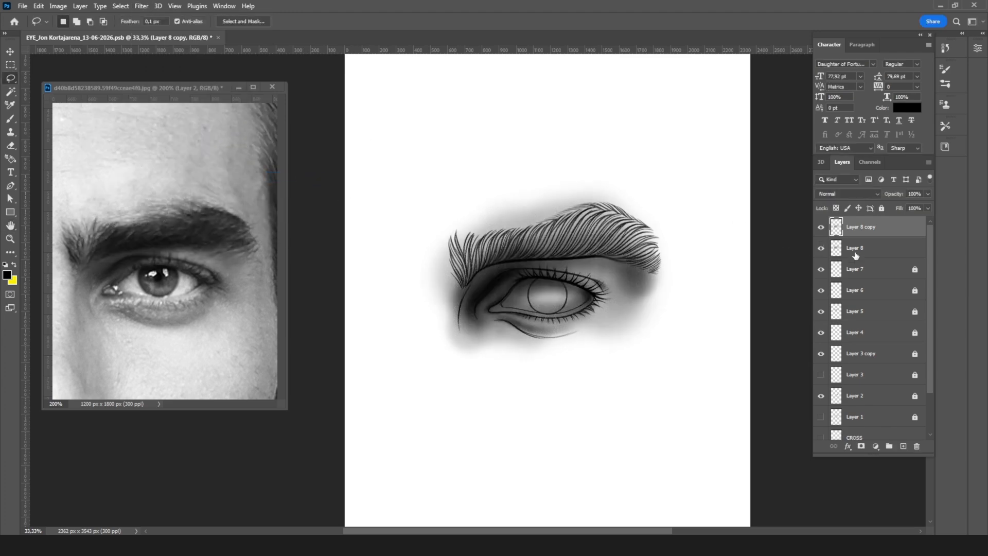
shift+click(876, 252)
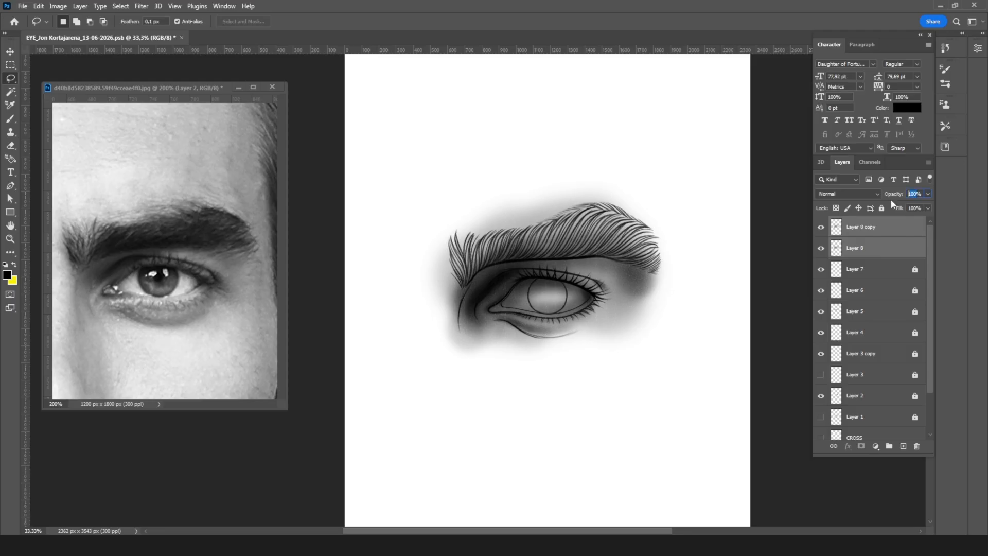
text(50)
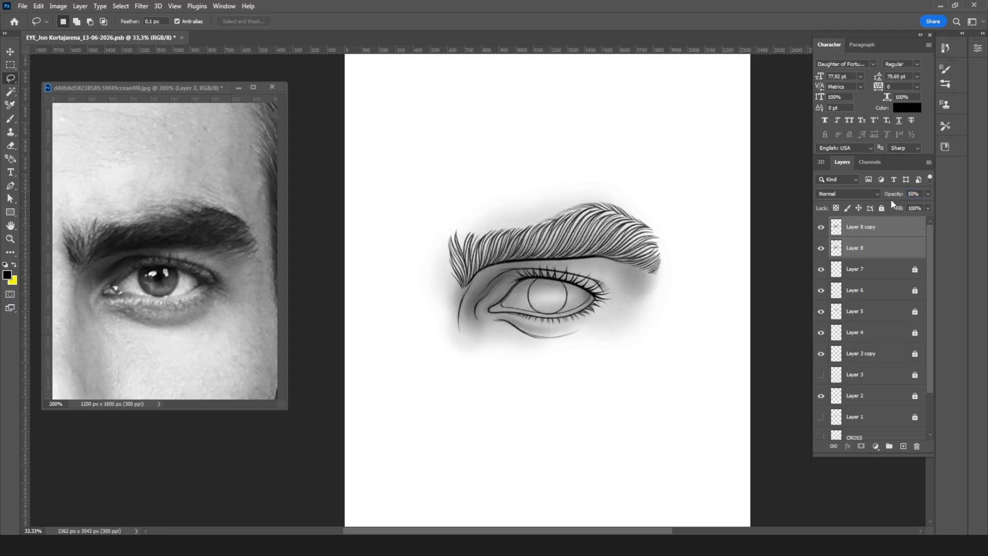
key(ctrl+plus)
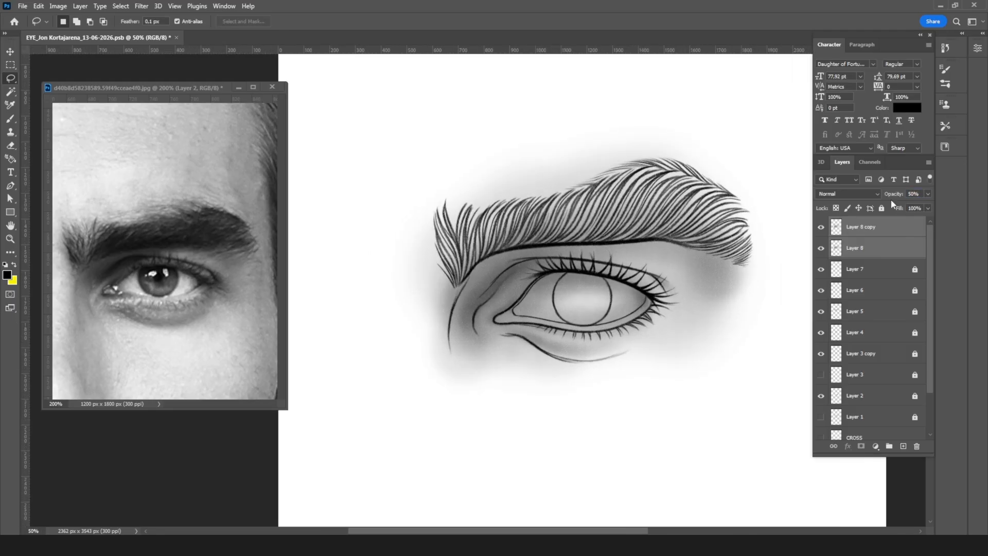
Step: Duplicate Layer 8 and Layer 8 copy together and hide the two original layers
drag(903, 256, 903, 445)
drag(821, 270, 821, 291)
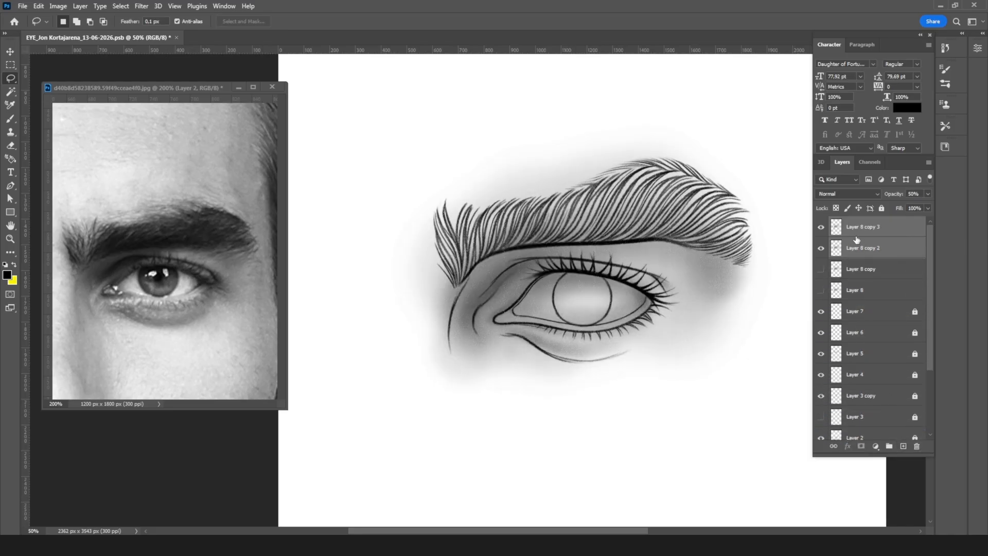
Step: Raise the opacity of Layer 8 copy 2 to about 70% and merge it with Layer 8 copy 3
click(863, 232)
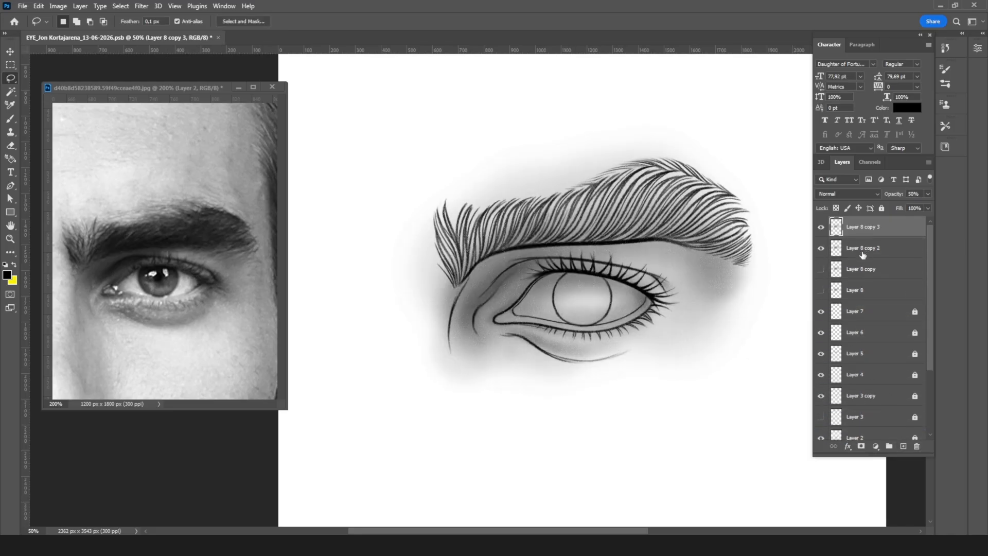
click(862, 252)
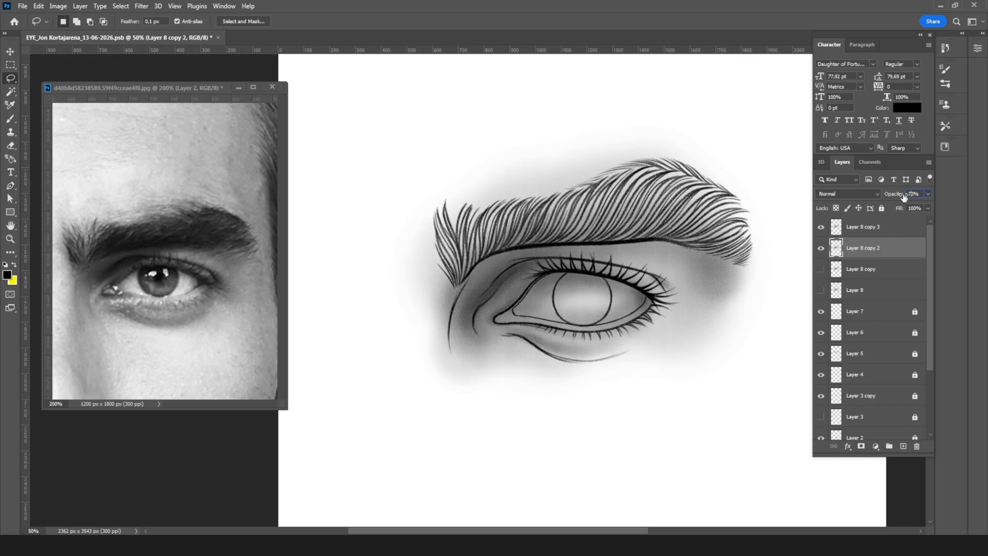
shift+click(895, 232)
right_click(895, 232)
click(811, 404)
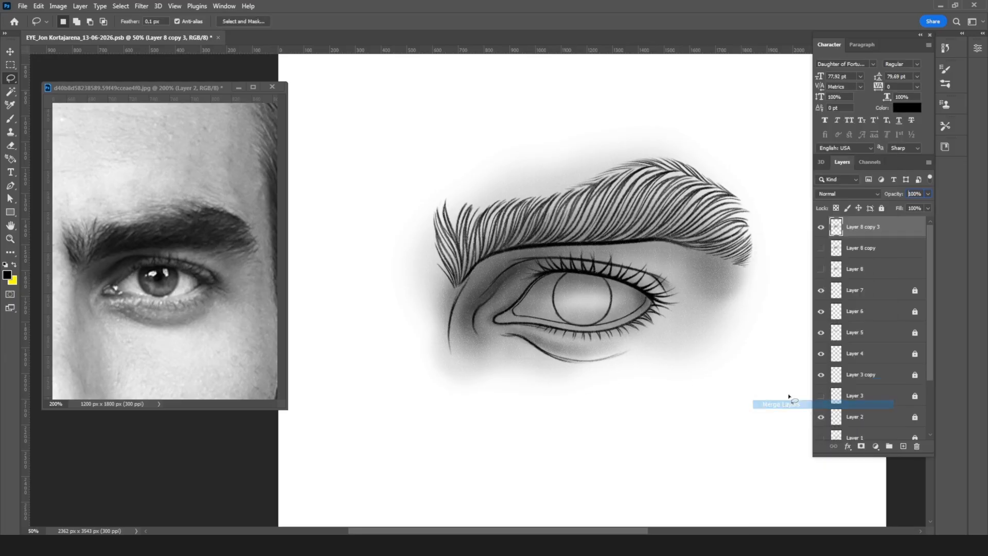
Step: With a soft 30 px brush at 41% opacity, darken the inner end of the upper eyelid crease
key(ctrl+plus)
key(ctrl+plus)
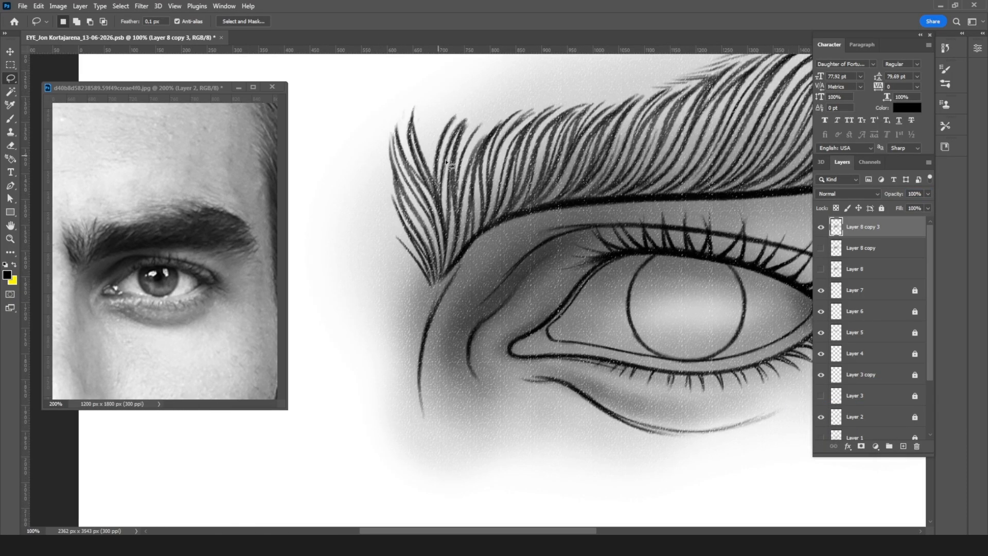
key(b)
key(bracketleft)
key(bracketleft)
key(bracketleft)
key(bracketleft)
key(bracketleft)
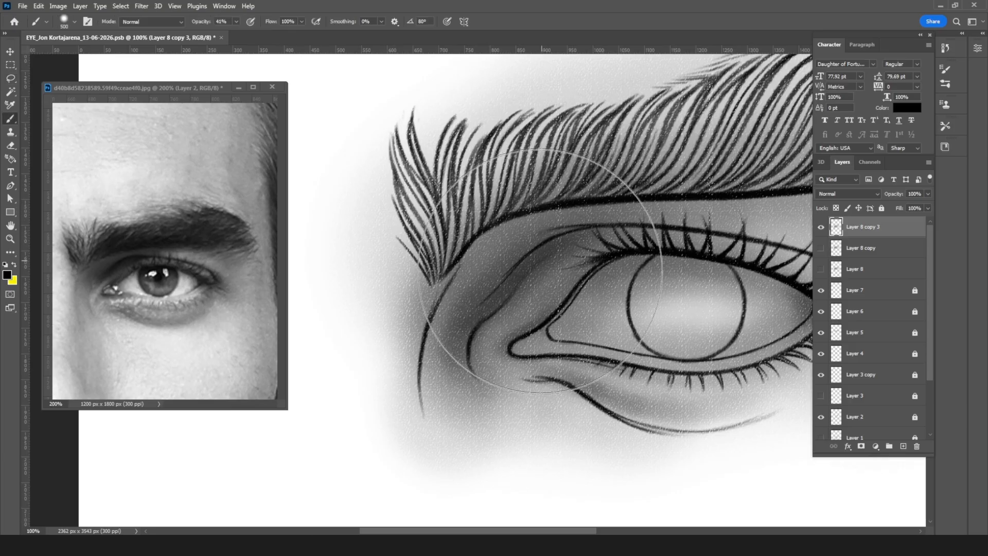
key(bracketleft)
key(bracketleft)
key(bracketleft)
key(bracketleft)
key(bracketleft)
key(bracketleft)
key(bracketleft)
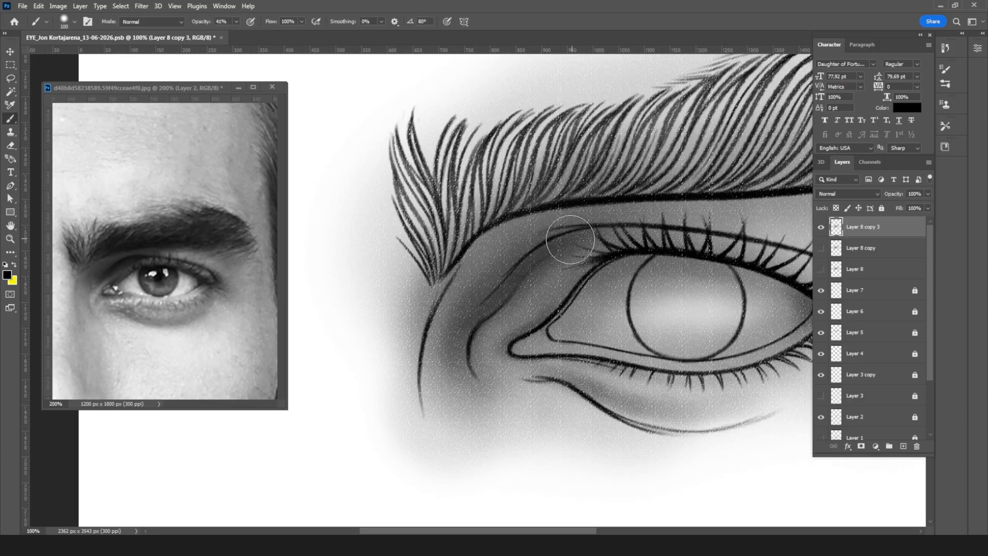
key(bracketleft)
key(bracketleft)
key(bracketleft)
key(bracketleft)
key(bracketright)
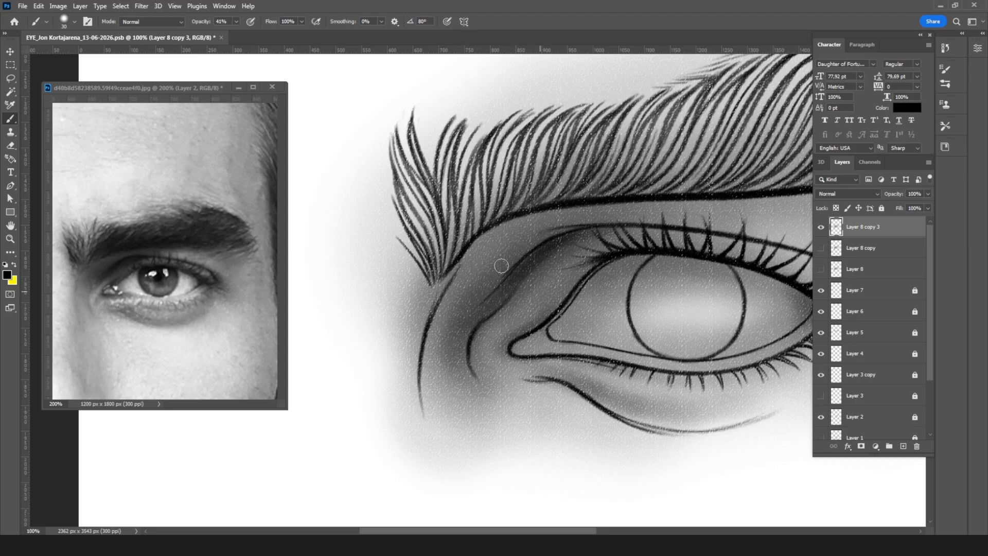
Step: With the brush between 20 and 35 px, deepen the shading along the nose-side contour and the inner-corner crease
key(bracketleft)
key(bracketleft)
key(bracketleft)
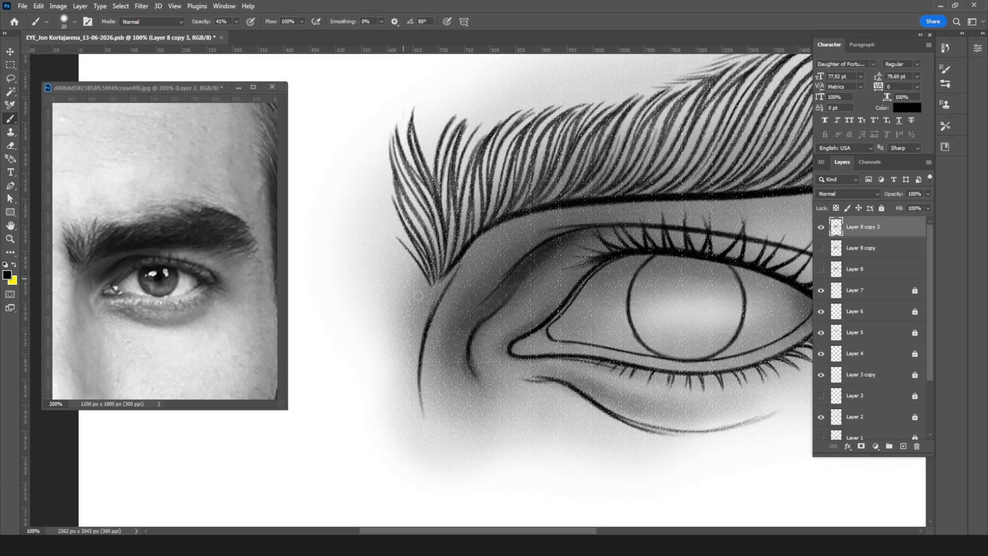
key(bracketright)
key(bracketright)
key(bracketright)
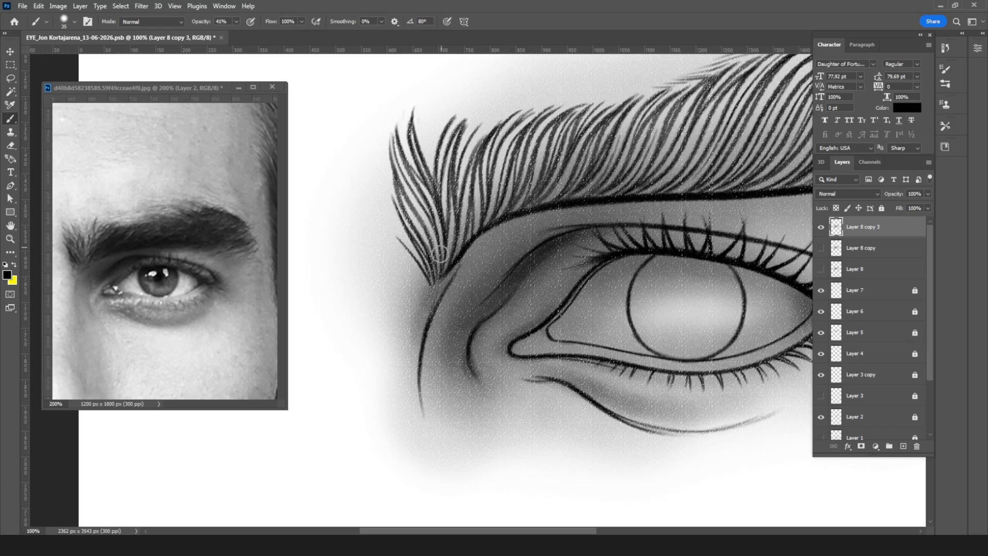
drag(432, 300, 420, 366)
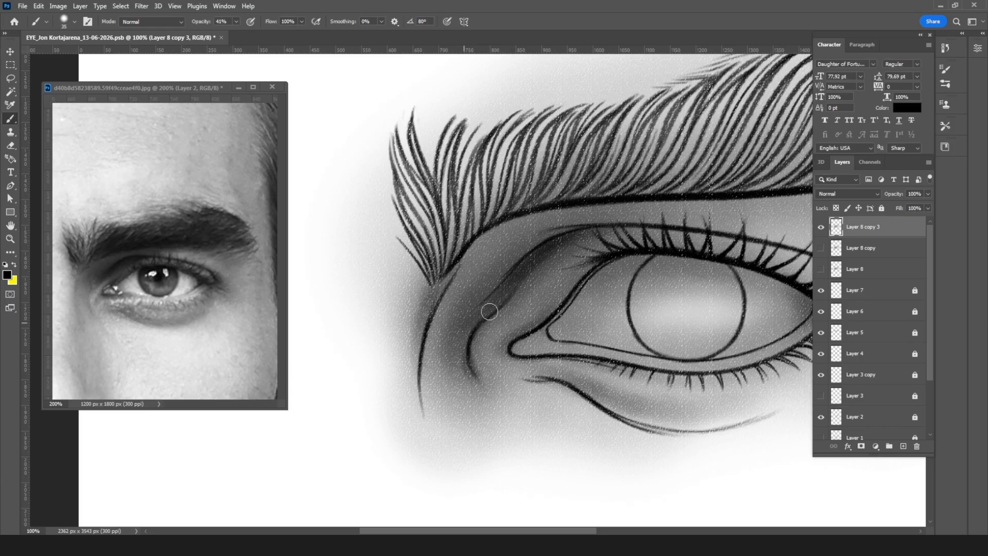
drag(481, 310, 461, 380)
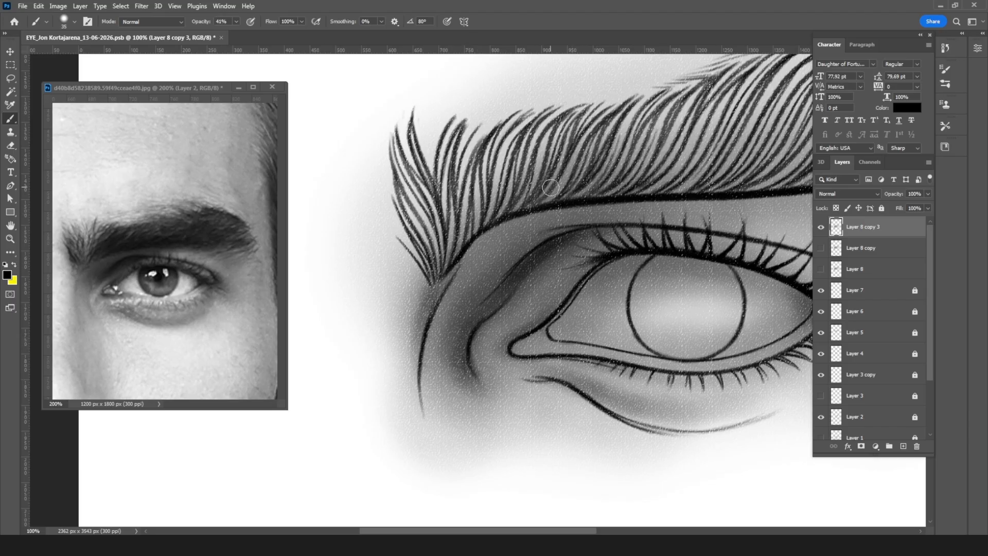
Step: With a 35 px brush, darken the fold running from the upper eyelid down to the inner corner crease
key(bracketleft)
key(bracketleft)
key(bracketright)
key(bracketright)
key(bracketright)
key(bracketright)
key(bracketright)
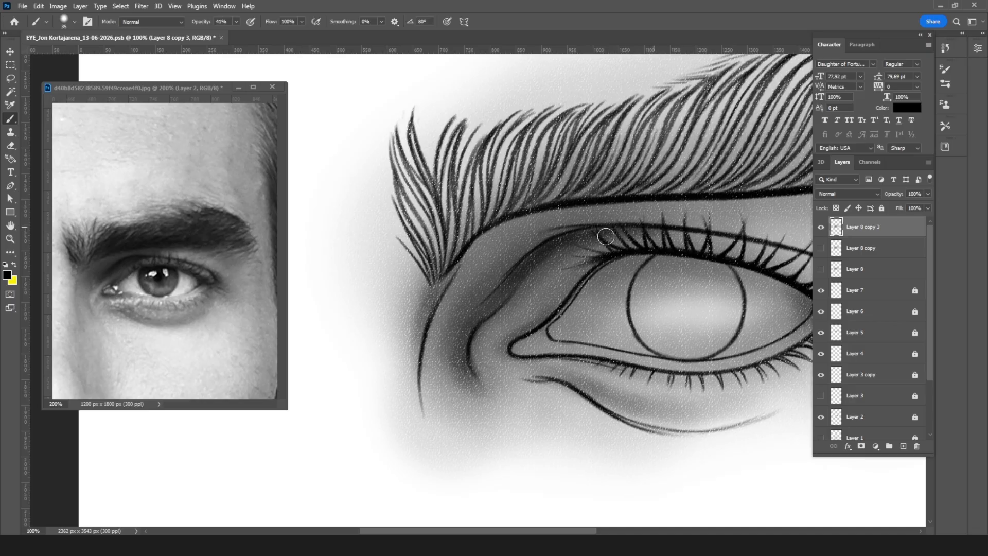
drag(542, 271, 459, 347)
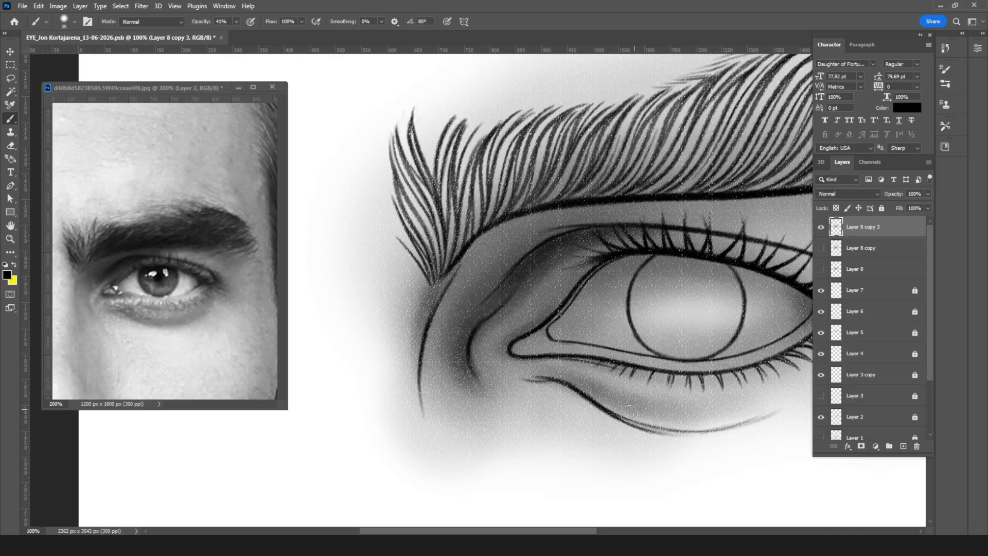
Step: With a 20 px brush, shade the area just above the under-eye bag line
key(bracketleft)
mouse_move(589, 391)
mouse_down()
mouse_move(554, 383)
mouse_move(626, 402)
mouse_up()
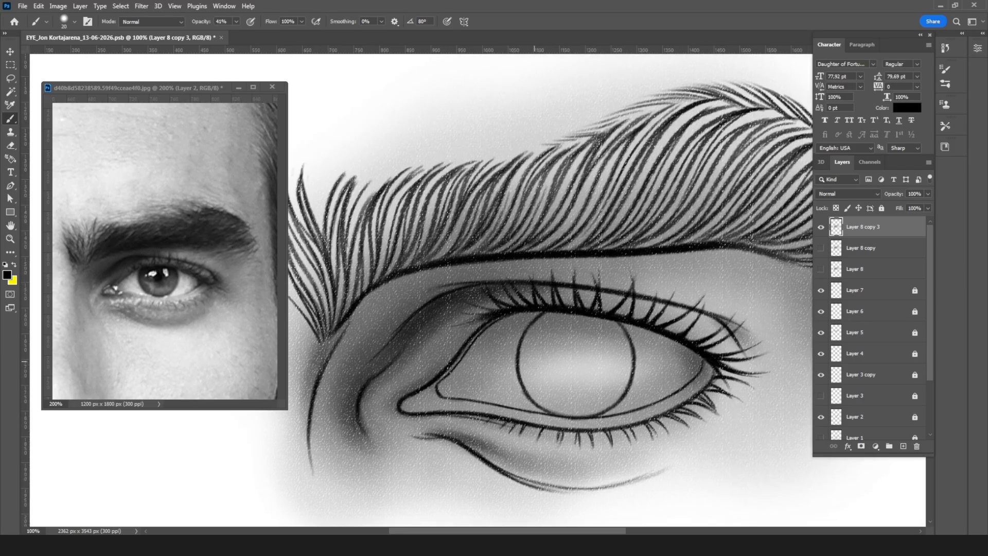
key(bracketright)
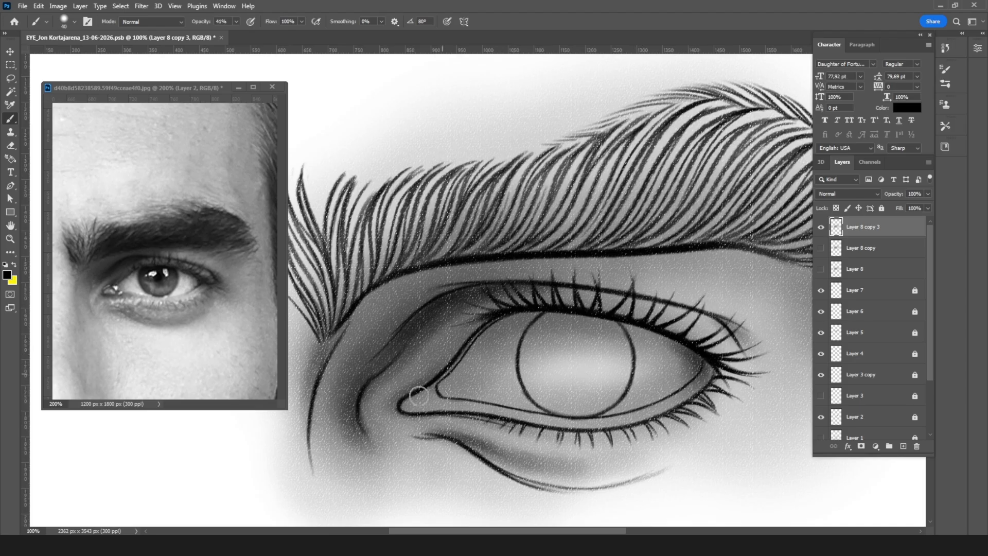
Step: With a 20 px brush, shade the lower eyelid rim from the inner corner to the outer corner
key(bracketleft)
key(bracketleft)
key(bracketleft)
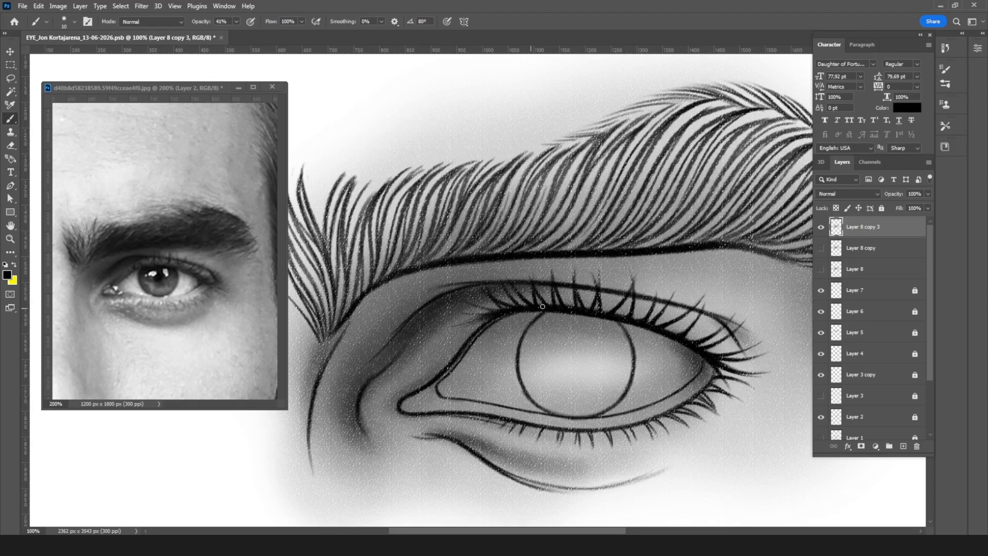
key(bracketright)
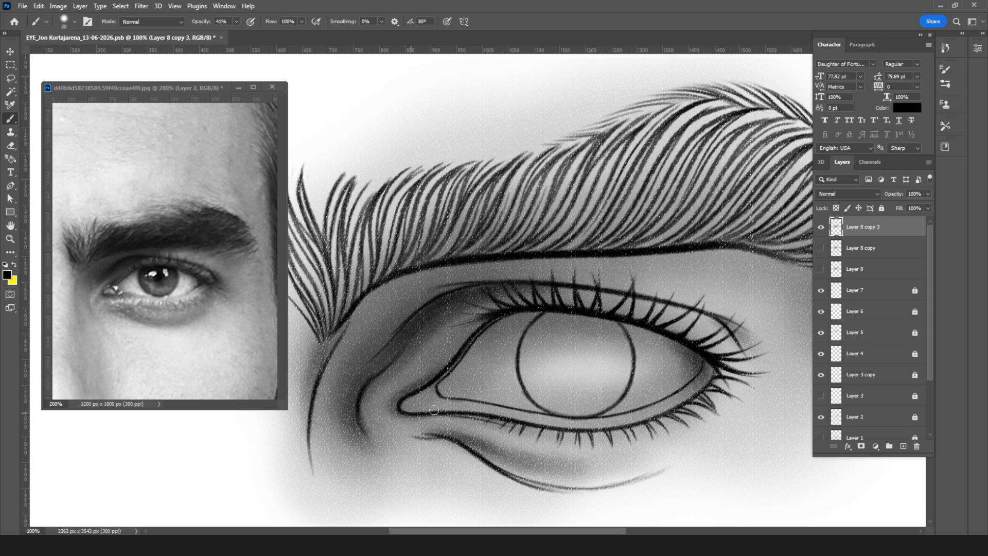
drag(409, 412, 481, 398)
drag(424, 410, 544, 415)
drag(423, 409, 518, 412)
drag(456, 409, 567, 420)
drag(503, 413, 599, 422)
drag(707, 371, 630, 414)
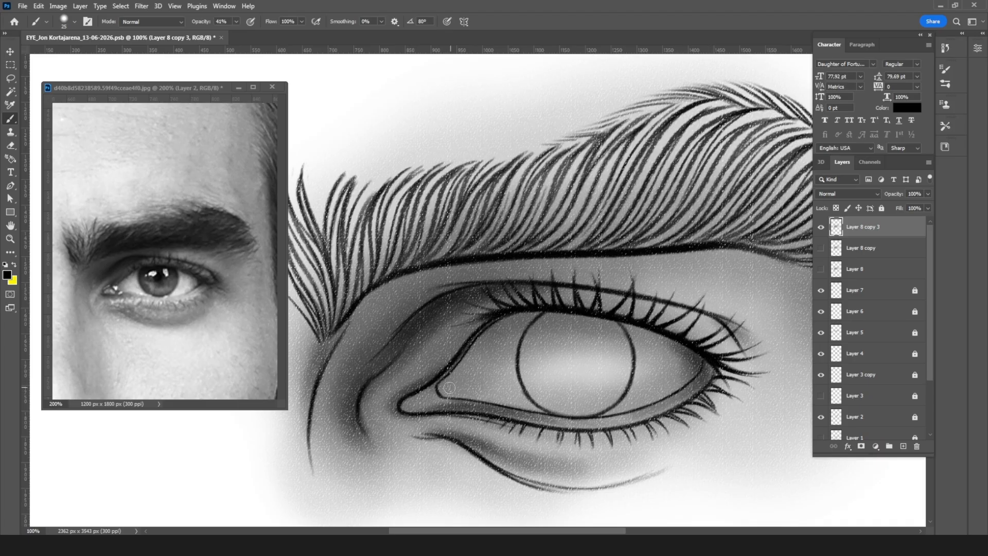
Step: With a 20 px brush, shade along the outer half of the upper eyelid crease above the lashes
key(bracketright)
key(bracketleft)
drag(601, 285, 689, 300)
drag(606, 287, 709, 307)
drag(640, 292, 714, 309)
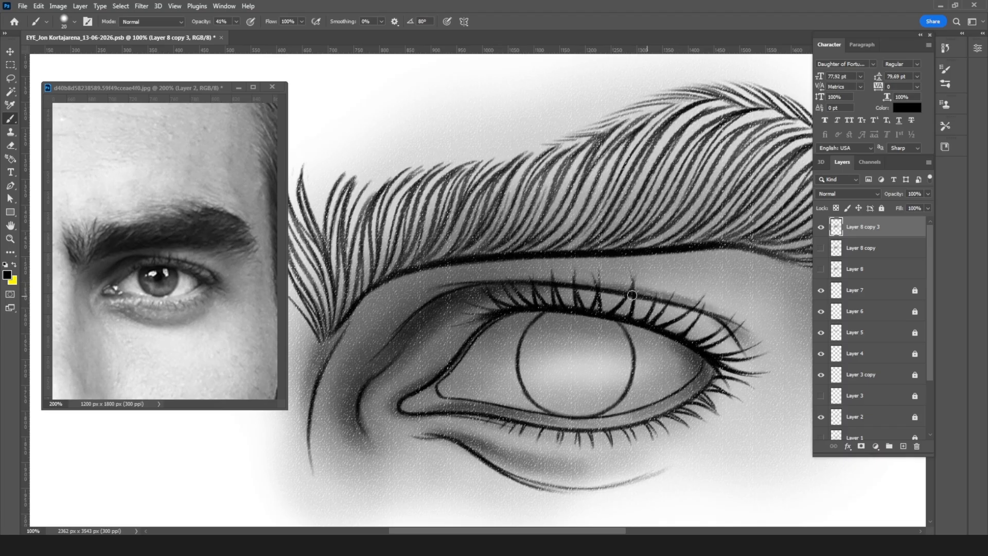
mouse_move(587, 286)
mouse_down()
mouse_move(669, 297)
mouse_move(758, 331)
mouse_up()
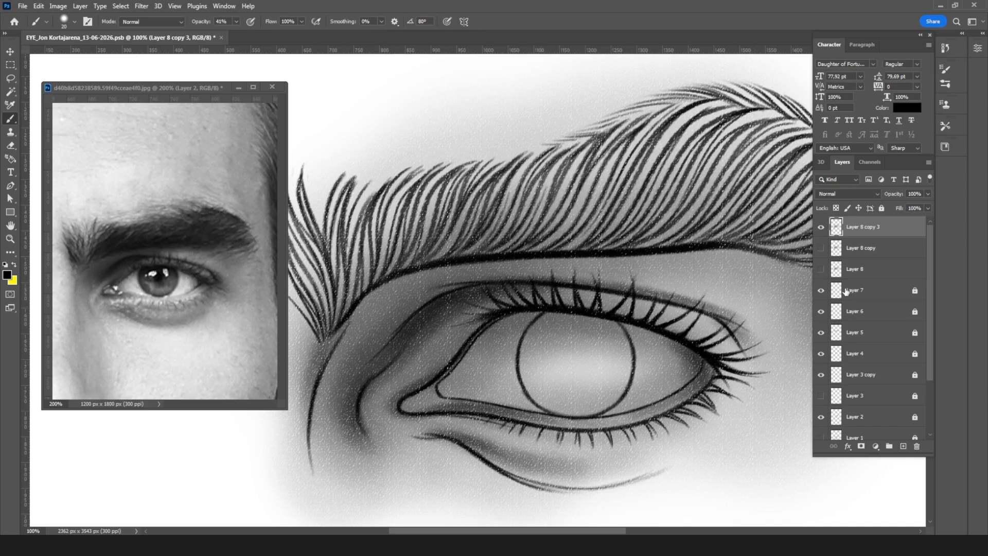
key(ctrl+minus)
key(ctrl+minus)
key(ctrl+minus)
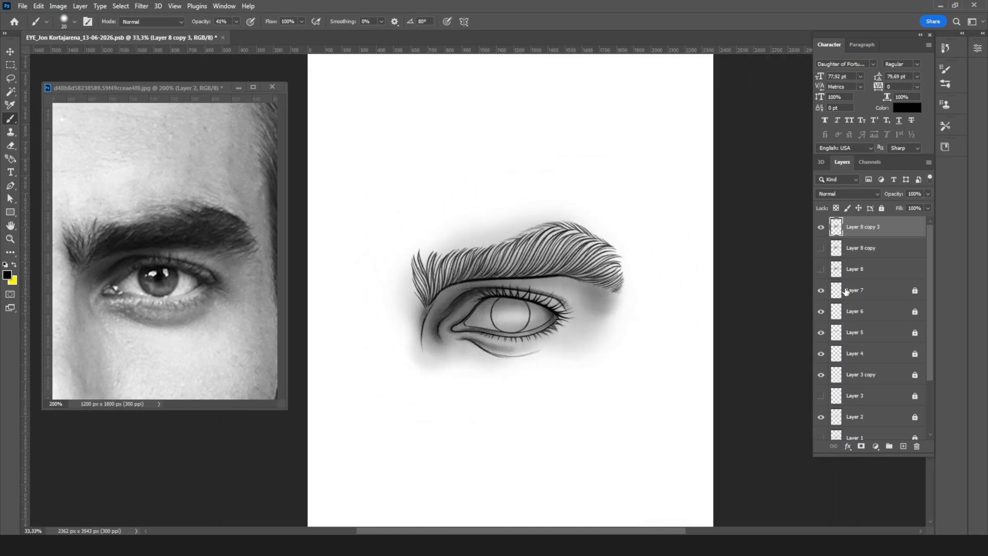
key(ctrl+plus)
key(ctrl+plus)
key(ctrl+plus)
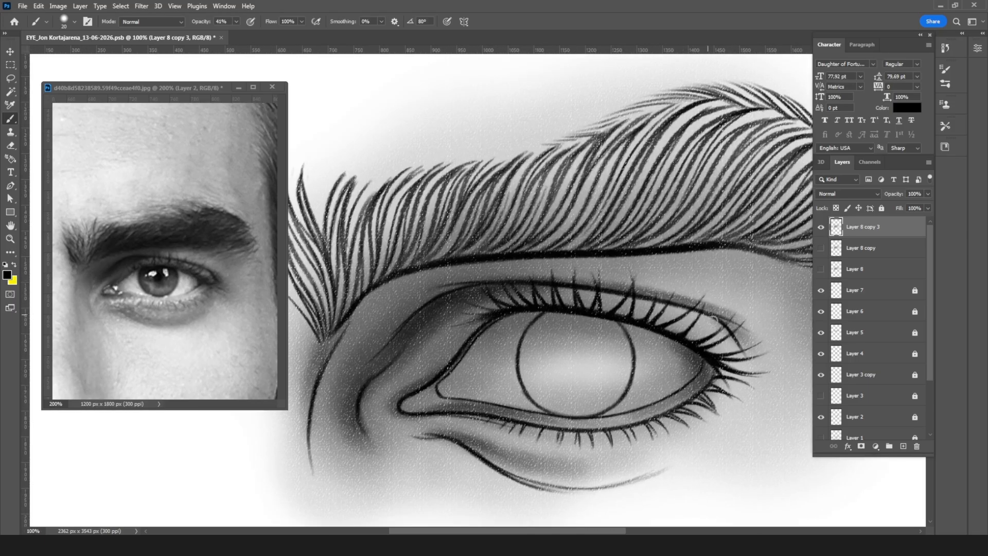
Step: On a new layer, shade the top and outer side of the eyeball beneath the upper lashes with a 50 to 80 px brush
click(903, 446)
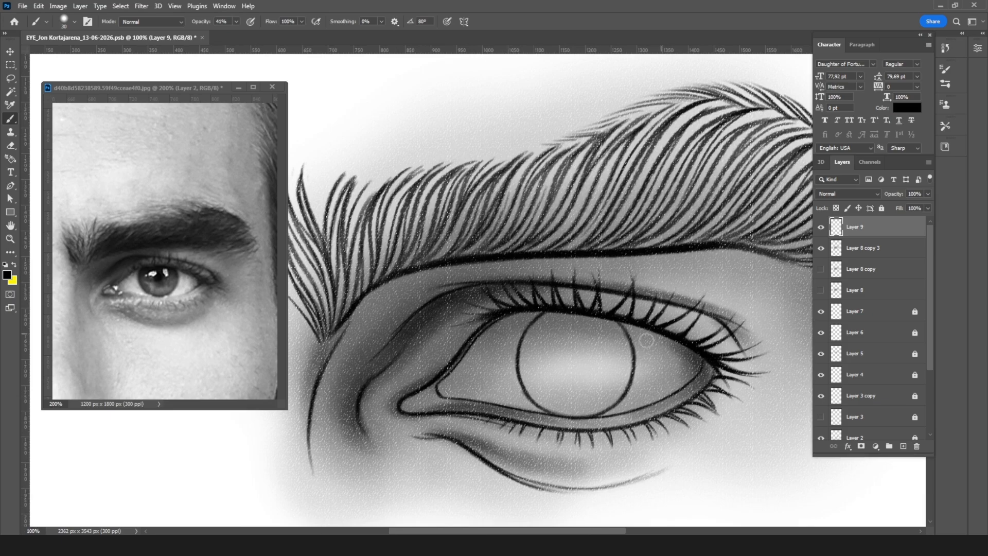
key(bracketright)
key(bracketright)
key(bracketright)
key(bracketright)
key(bracketright)
key(bracketright)
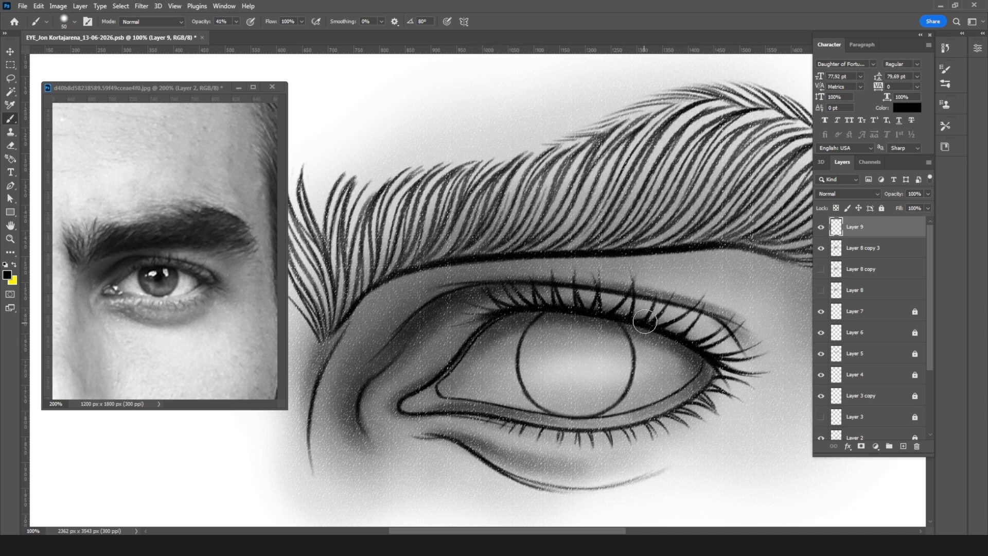
key(bracketright)
key(bracketright)
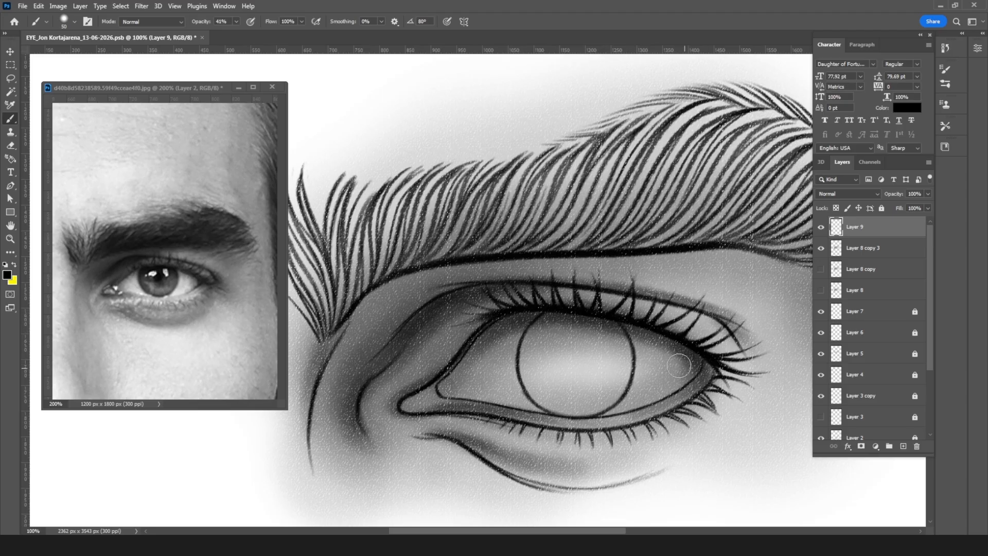
key(bracketright)
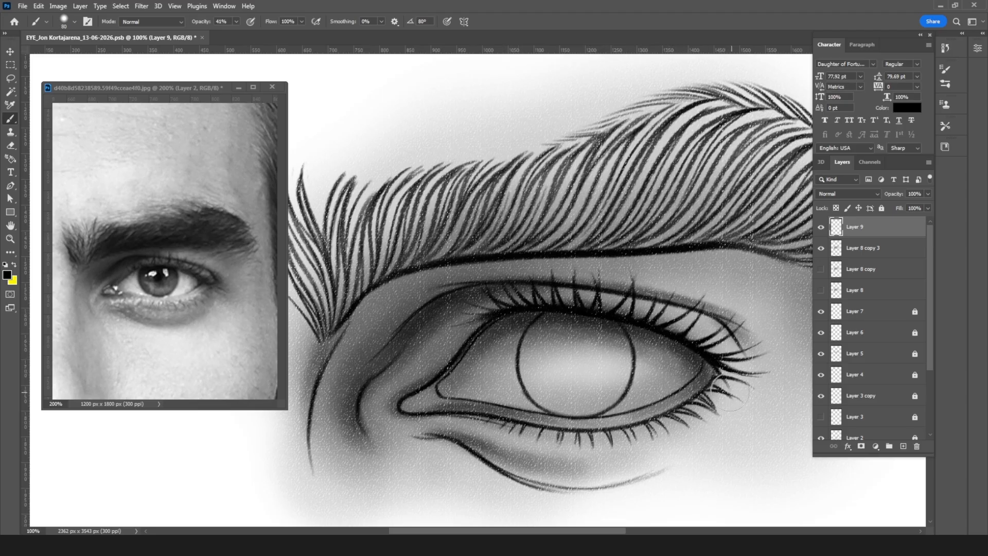
Step: Hide Layer 9 and make Layer 8 copy 3 the active layer, with the eye framed at 100%
key(ctrl+minus)
key(ctrl+minus)
key(ctrl+minus)
key(ctrl+minus)
key(ctrl+minus)
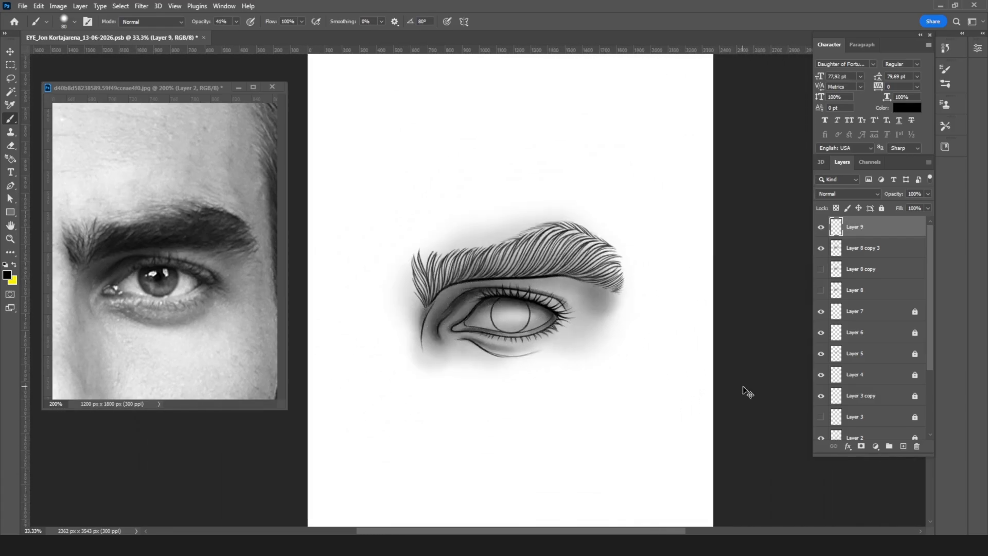
key(ctrl+plus)
key(ctrl+plus)
key(ctrl+plus)
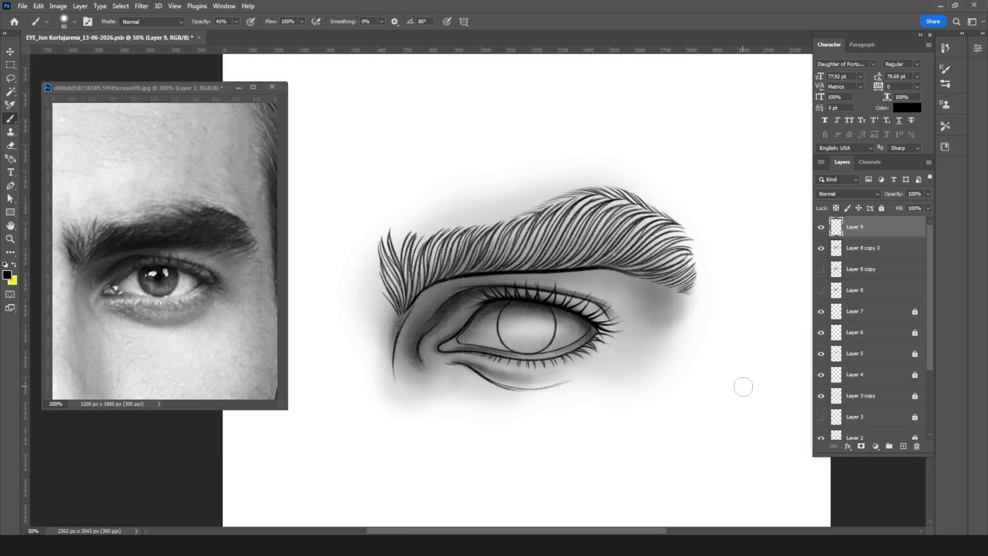
click(820, 226)
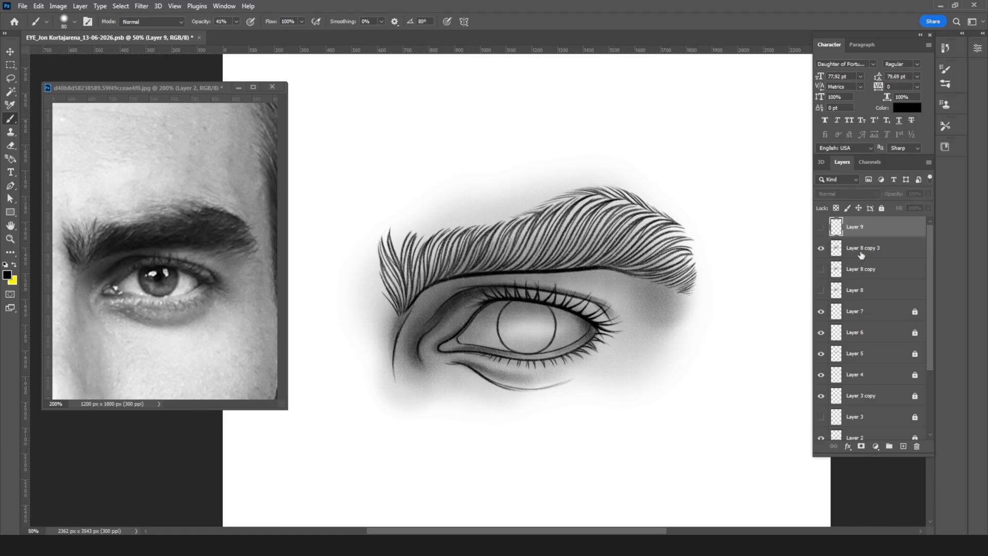
click(870, 252)
key(ctrl+plus)
key(ctrl+plus)
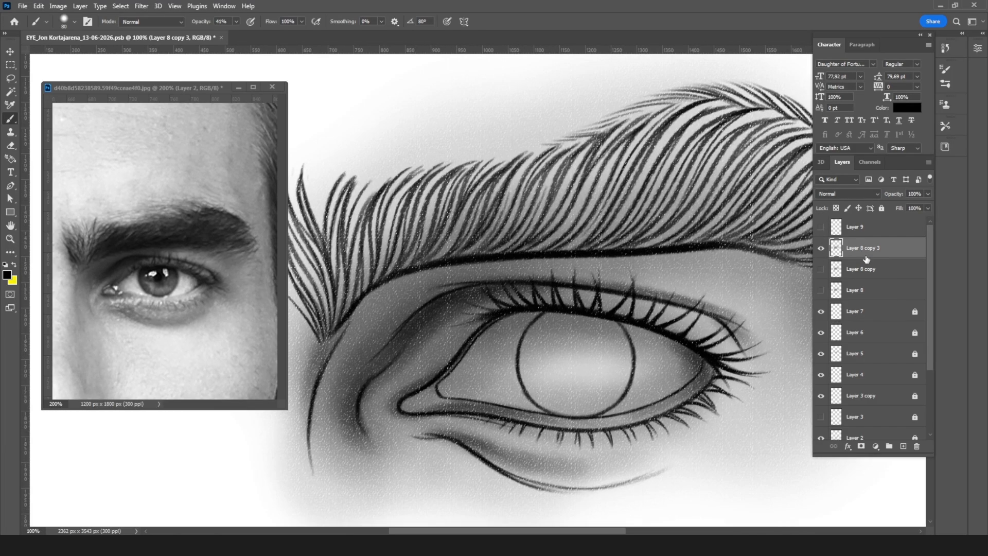
Step: On Layer 8 copy 3, erase the grey shading from the middle of the eyeball with a 125 px eraser at 36% opacity
key(e)
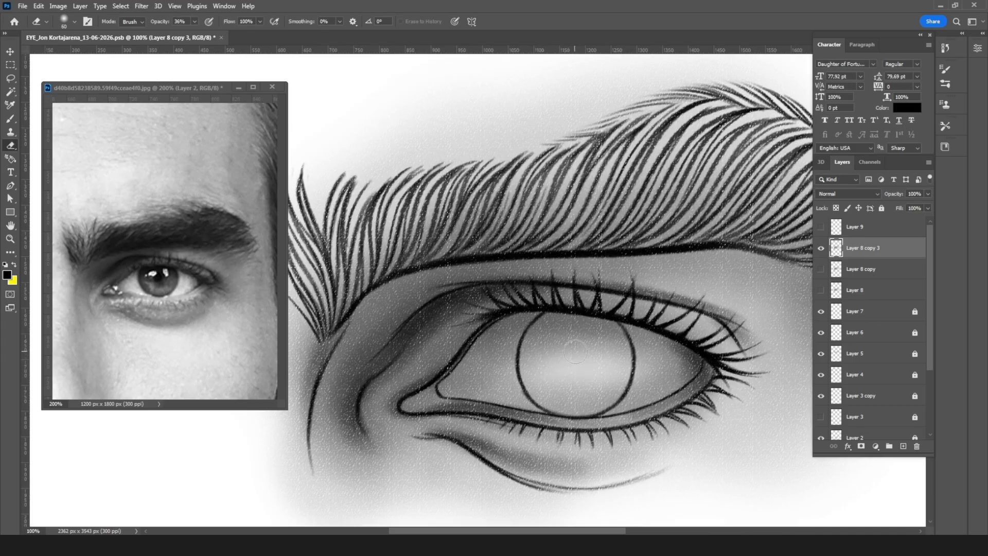
key(bracketright)
key(bracketright)
key(bracketright)
key(bracketright)
key(bracketright)
mouse_move(543, 339)
mouse_down()
mouse_move(513, 355)
mouse_move(546, 388)
mouse_up()
drag(543, 342, 597, 351)
mouse_move(546, 370)
mouse_down()
mouse_move(610, 353)
mouse_move(635, 358)
mouse_move(627, 349)
mouse_move(630, 360)
mouse_move(592, 388)
mouse_move(655, 366)
mouse_move(590, 345)
mouse_move(529, 348)
mouse_move(495, 366)
mouse_move(627, 374)
mouse_move(577, 339)
mouse_move(512, 347)
mouse_move(481, 367)
mouse_move(561, 386)
mouse_move(647, 377)
mouse_move(645, 359)
mouse_move(566, 347)
mouse_move(500, 363)
mouse_move(567, 346)
mouse_move(557, 333)
mouse_move(498, 361)
mouse_up()
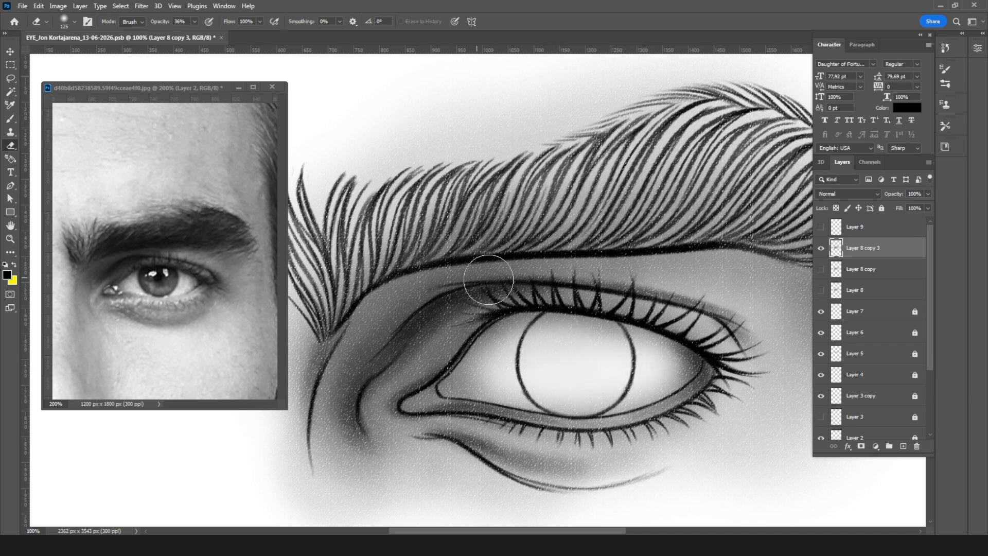
Step: Lighten the lower eyelid rim near the outer corner with a 10 px eraser at 12% opacity
key(bracketleft)
key(bracketleft)
key(bracketleft)
key(bracketleft)
key(bracketleft)
key(bracketleft)
key(bracketleft)
key(bracketleft)
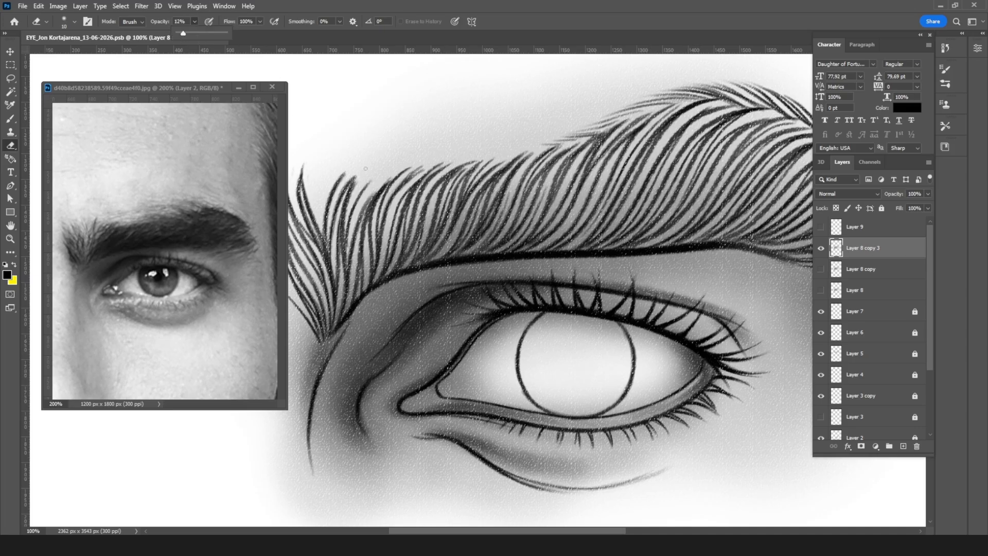
drag(703, 371, 690, 385)
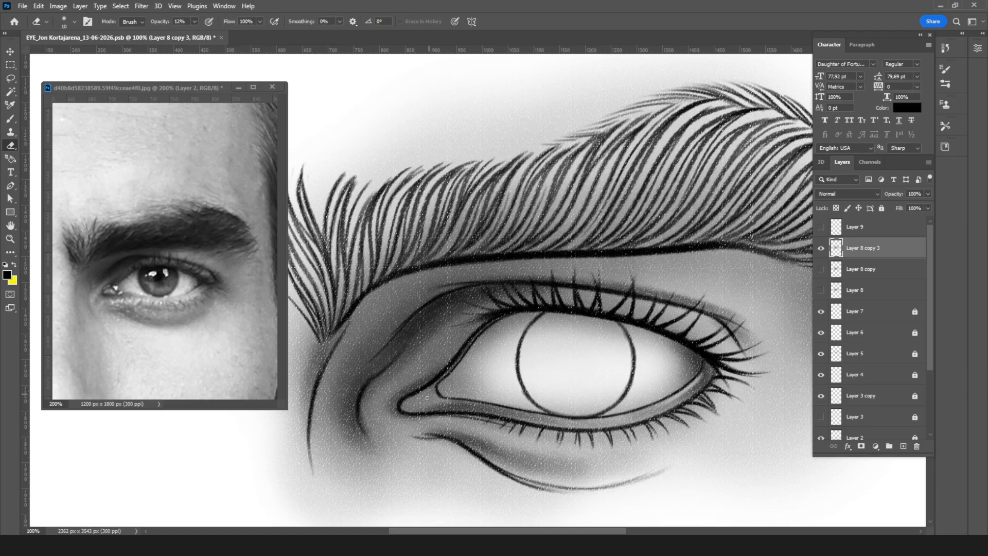
Step: Lift highlights on the tear duct and the skin fold around the inner corner, enlarging the eraser up to 25 px
key(bracketright)
key(bracketright)
drag(429, 399, 428, 395)
key(bracketright)
drag(391, 387, 419, 371)
key(bracketright)
key(bracketright)
key(bracketright)
mouse_move(393, 387)
mouse_down()
mouse_move(376, 428)
mouse_move(368, 411)
mouse_move(395, 376)
mouse_move(426, 360)
mouse_move(401, 374)
mouse_move(438, 328)
mouse_move(401, 376)
mouse_move(465, 313)
mouse_move(412, 369)
mouse_move(503, 297)
mouse_move(429, 353)
mouse_move(522, 308)
mouse_move(421, 363)
mouse_move(448, 339)
mouse_move(382, 397)
mouse_up()
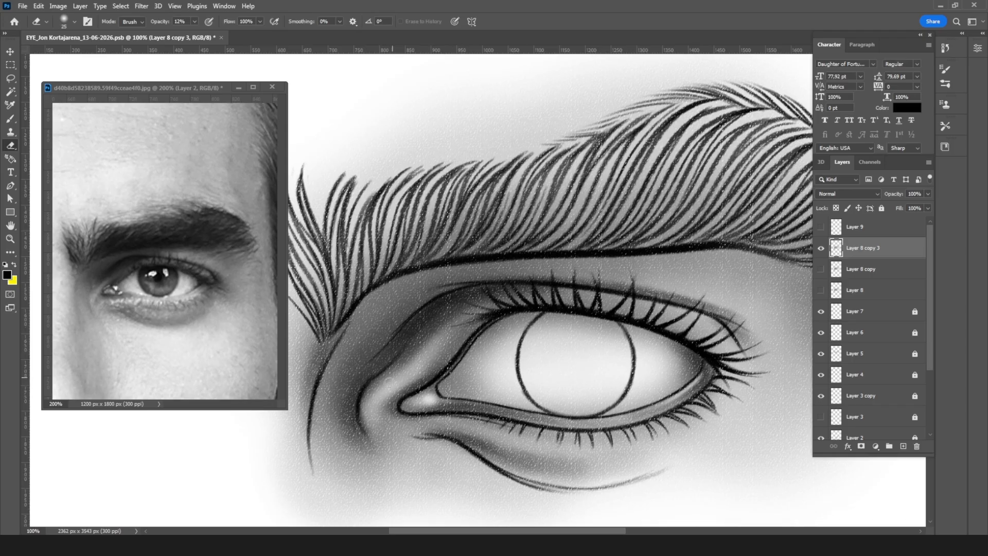
drag(370, 425, 387, 437)
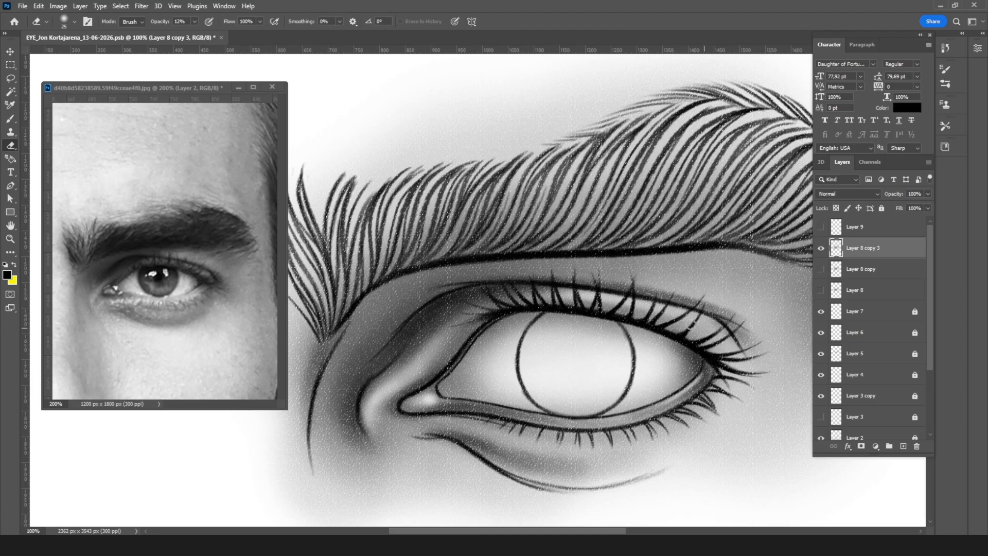
Step: Lighten the brow bone between the upper eyelid crease and the outer eyebrow with a 30 to 125 px eraser at 12% opacity
drag(670, 252, 523, 289)
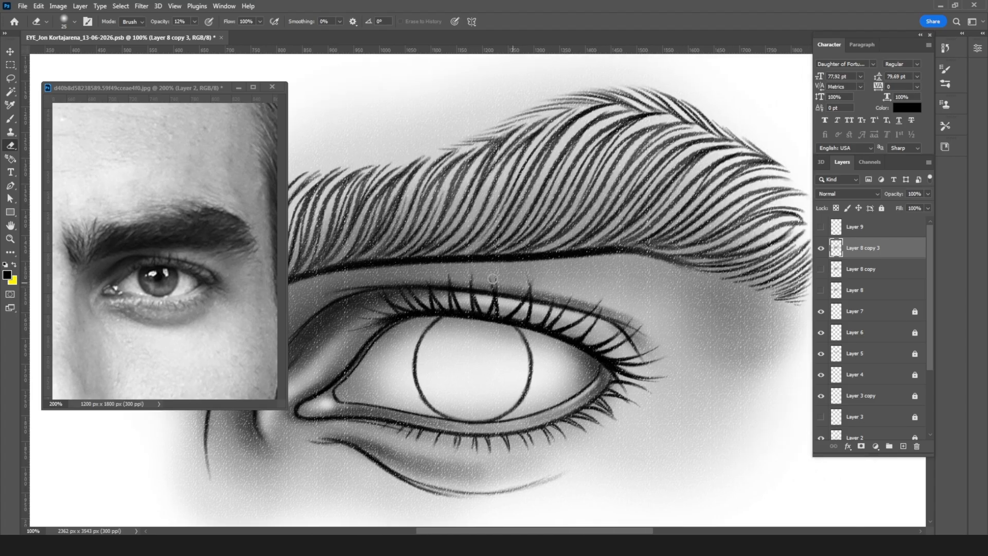
key(bracketright)
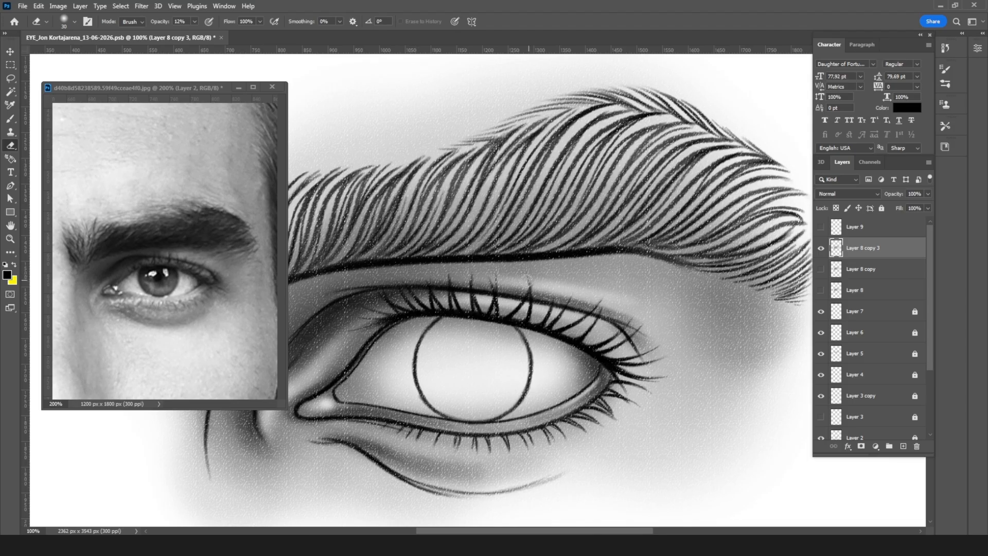
key(bracketright)
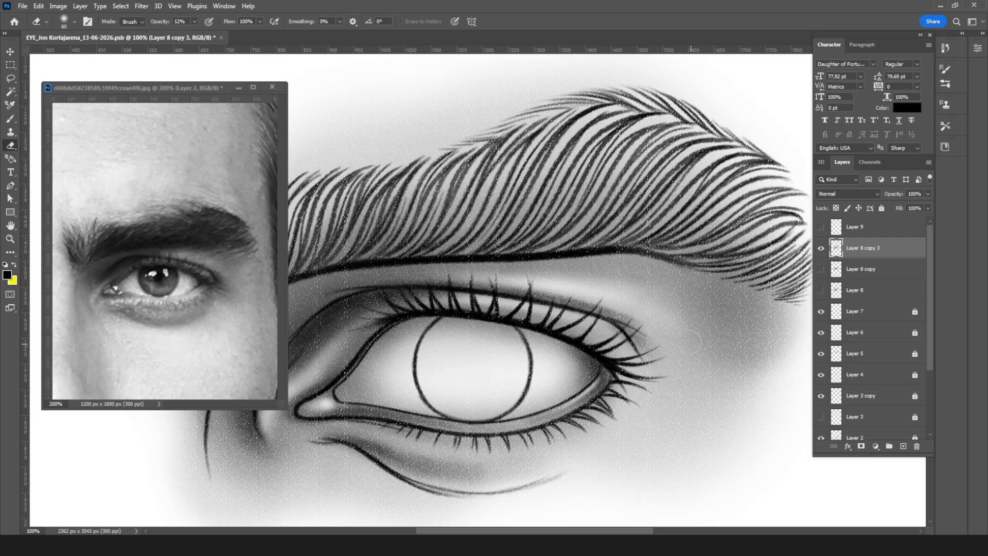
key(bracketright)
key(bracketright)
key(bracketright)
key(bracketright)
key(bracketright)
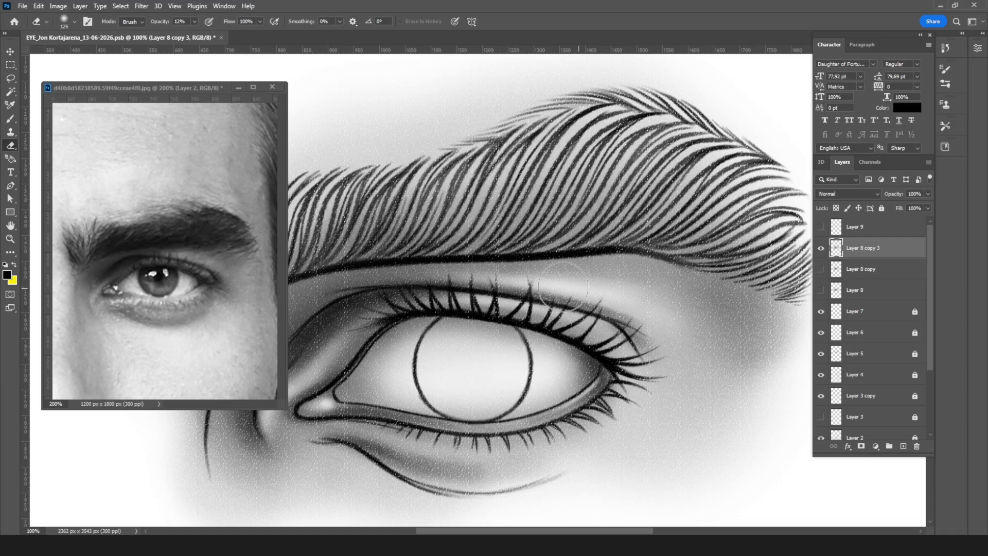
key(ctrl+minus)
key(ctrl+minus)
key(ctrl+minus)
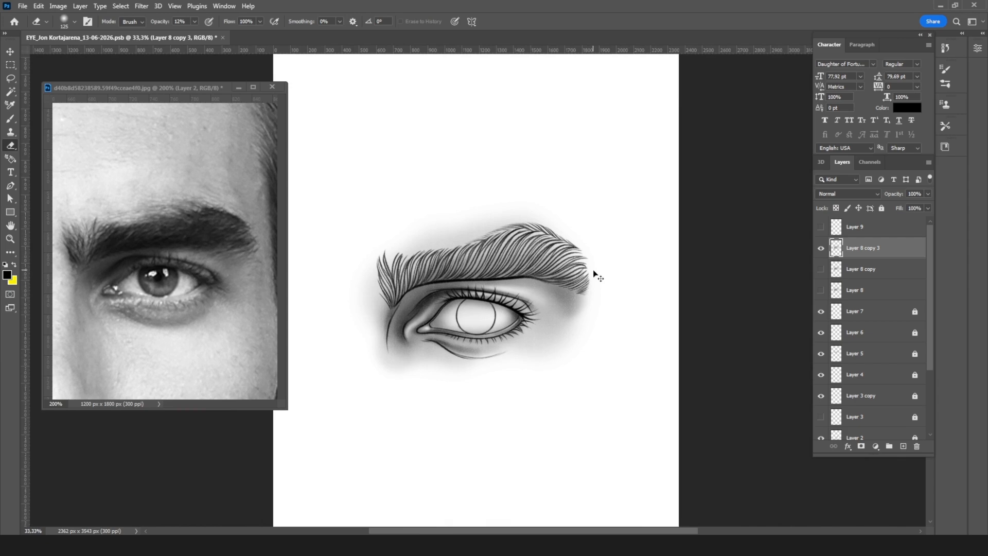
key(ctrl+plus)
key(ctrl+plus)
key(ctrl+plus)
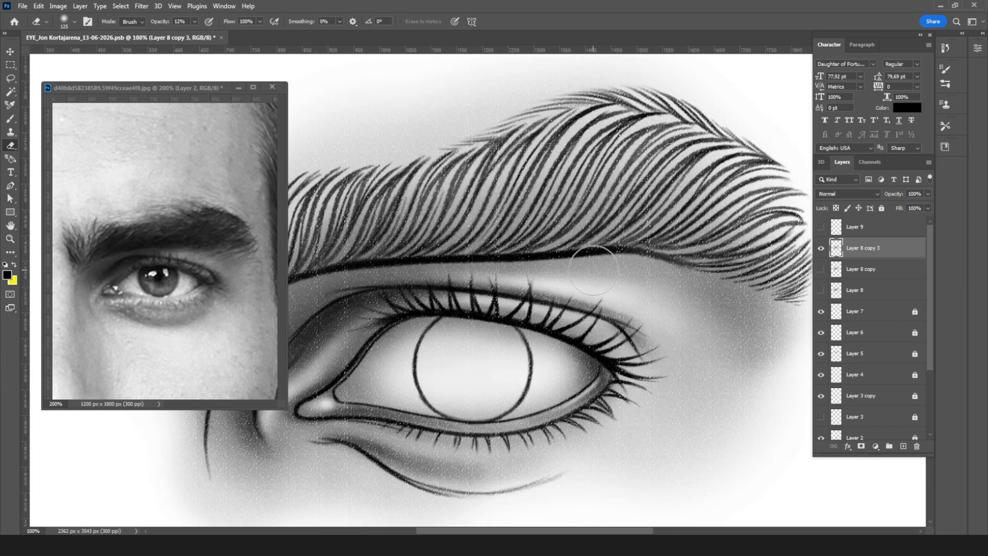
key(bracketleft)
key(bracketleft)
key(bracketleft)
key(bracketleft)
key(bracketleft)
key(bracketleft)
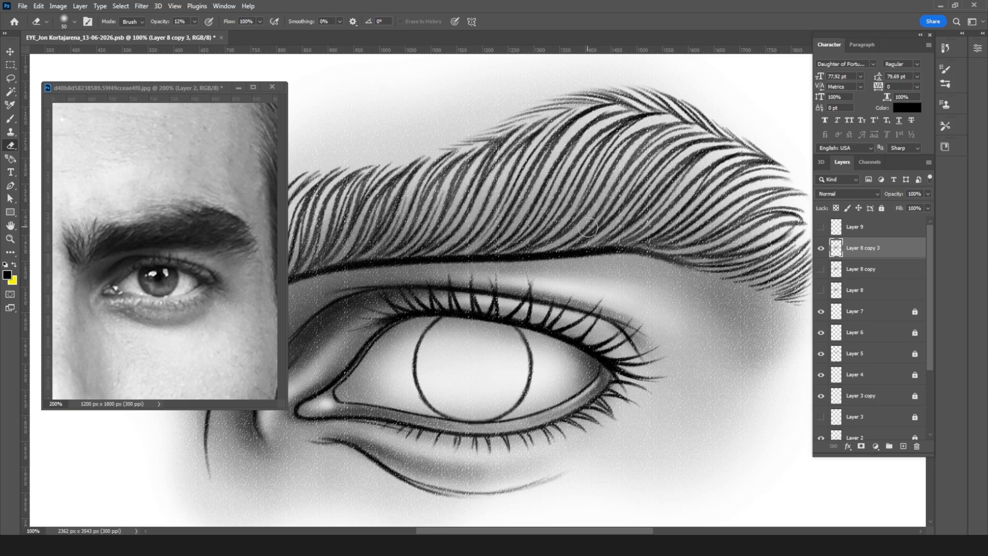
Step: Examine the whole eye's shading against the reference photo at 33.33% and 66.67% zoom
key(ctrl+minus)
key(ctrl+minus)
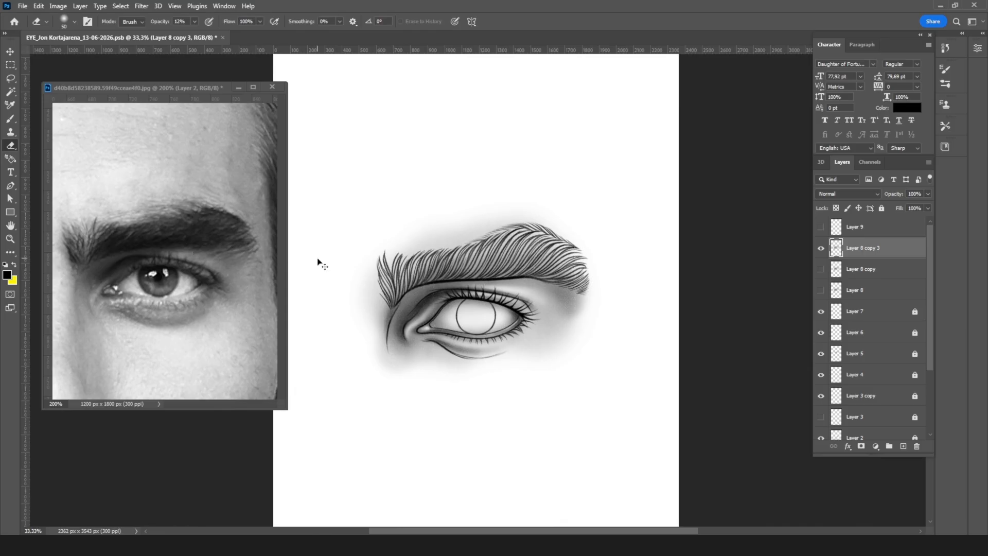
key(ctrl+plus)
key(ctrl+plus)
drag(659, 247, 849, 142)
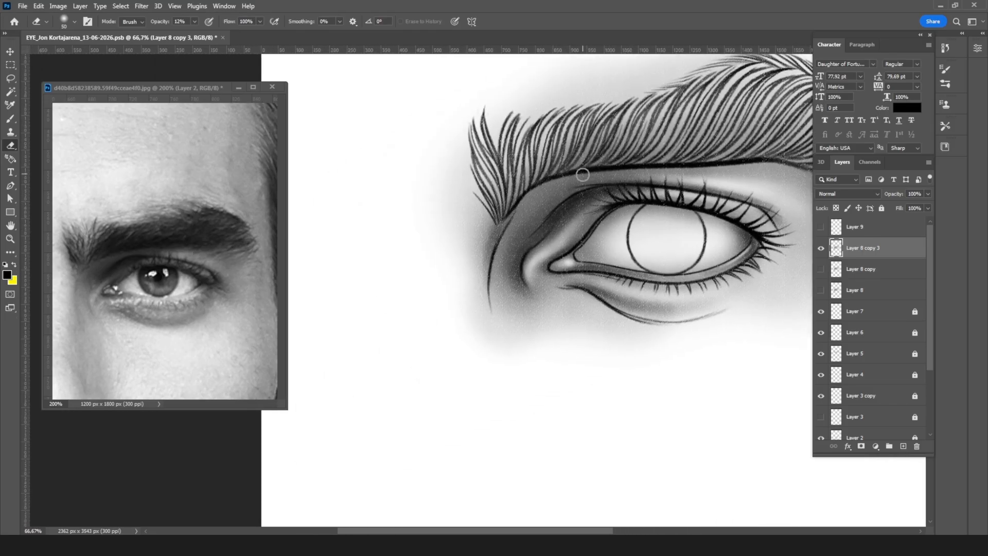
key(bracketleft)
key(bracketleft)
key(bracketleft)
drag(667, 240, 564, 293)
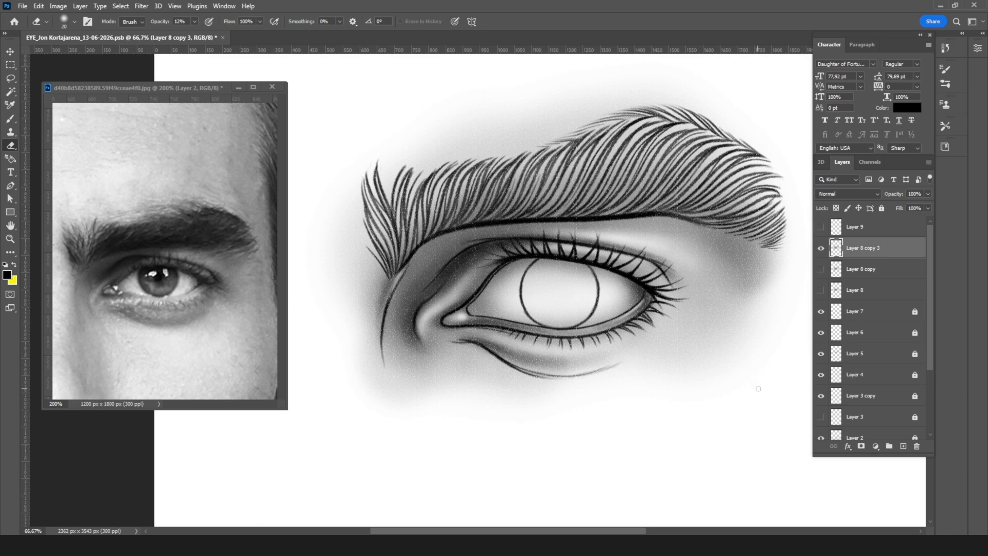
Step: Show Layer 9, compare the drawing with and without it, and make it the active layer
click(820, 228)
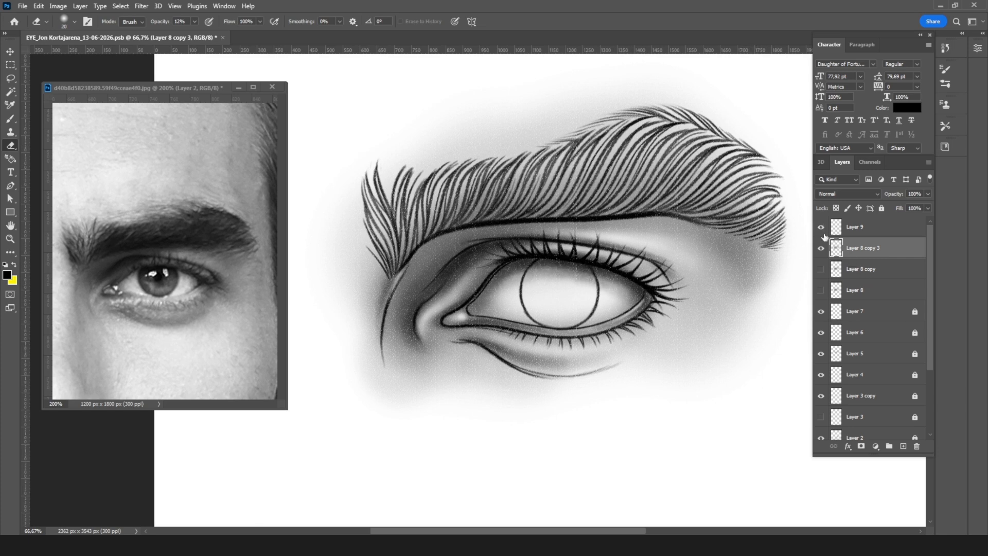
click(821, 228)
click(821, 227)
click(865, 228)
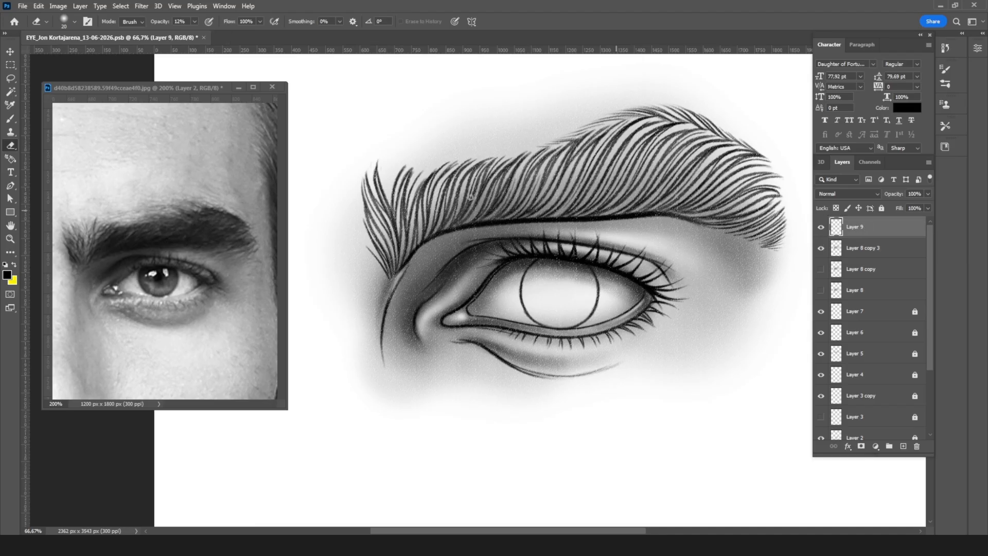
Step: On Layer 9, deepen the shadow around the upper part and sides of the eyeball with a 175 px brush at 41% opacity
click(12, 121)
click(74, 23)
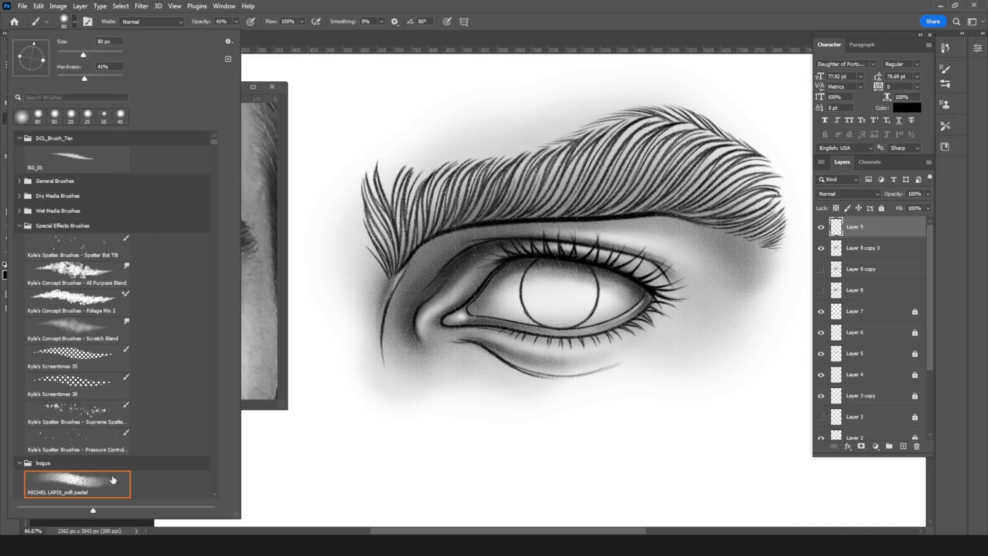
scroll(171, 455, down, 2)
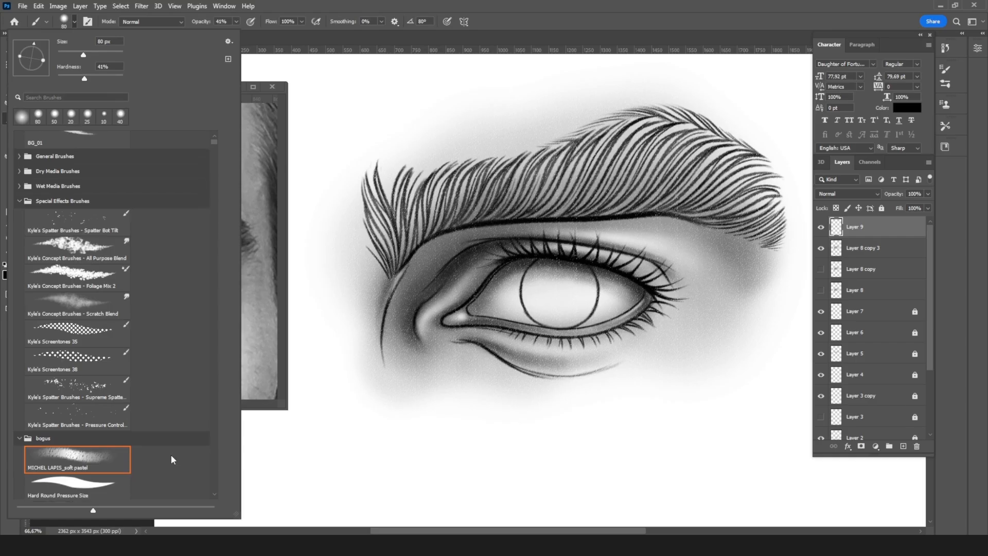
click(77, 482)
click(665, 41)
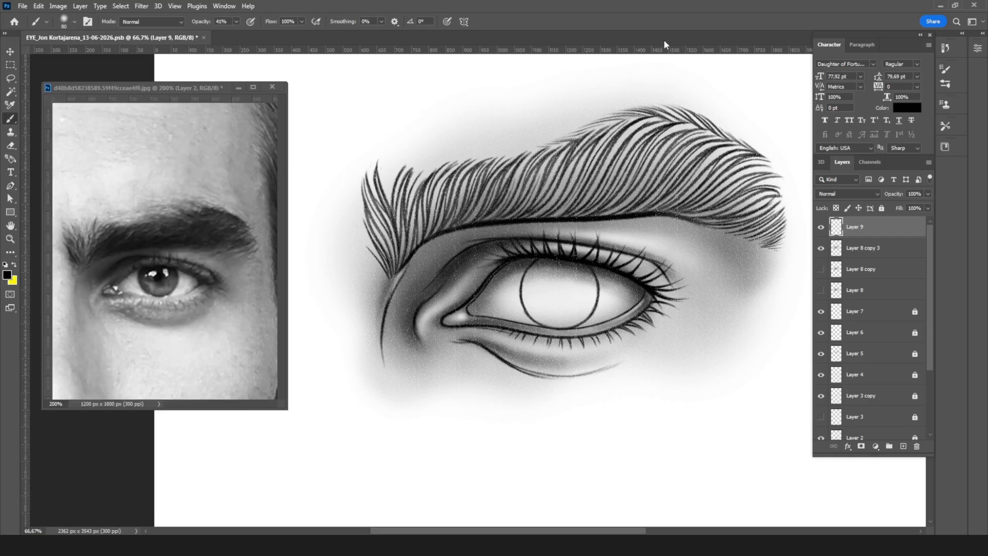
key(bracketright)
key(bracketright)
key(bracketright)
key(bracketright)
key(bracketright)
mouse_move(624, 287)
mouse_down()
mouse_move(586, 267)
mouse_move(529, 267)
mouse_move(481, 302)
mouse_move(534, 325)
mouse_up()
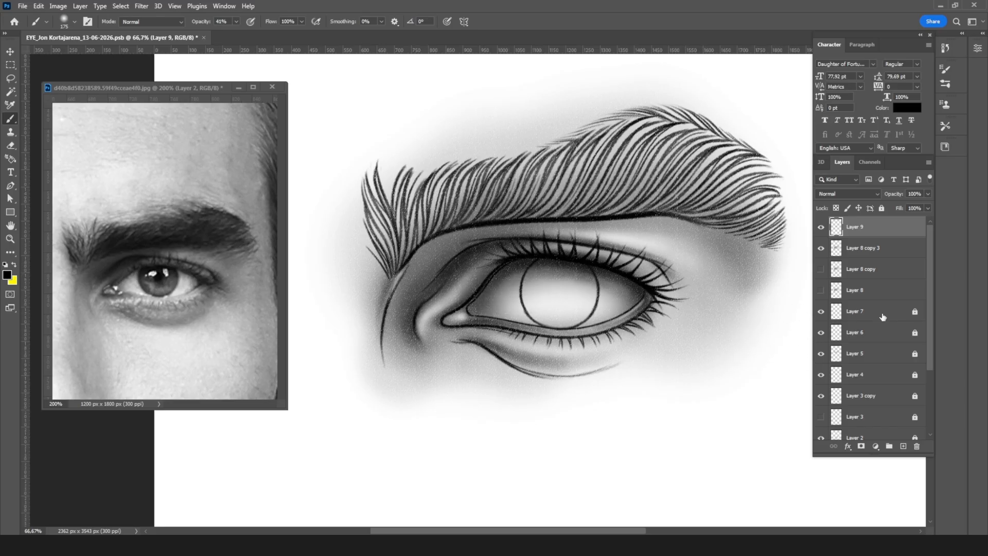
Step: Mark the hidden Layer 1 and Layer 3 with the Blue colour label
click(880, 255)
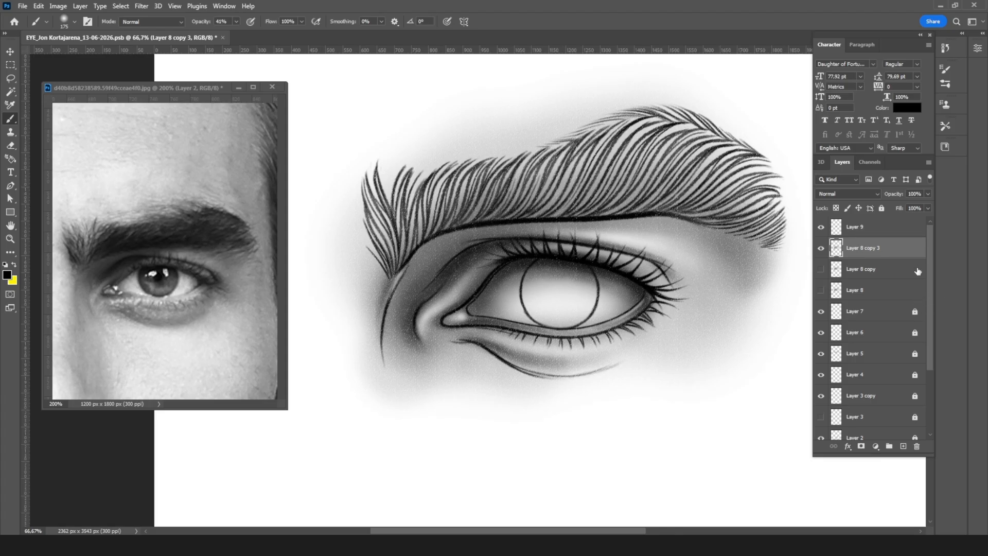
click(869, 312)
scroll(875, 311, down, 4)
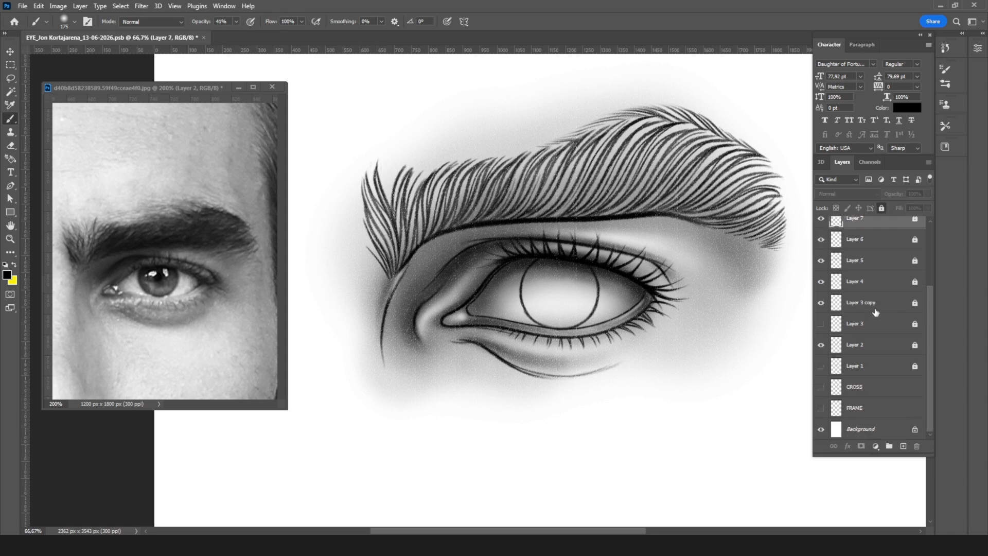
click(886, 368)
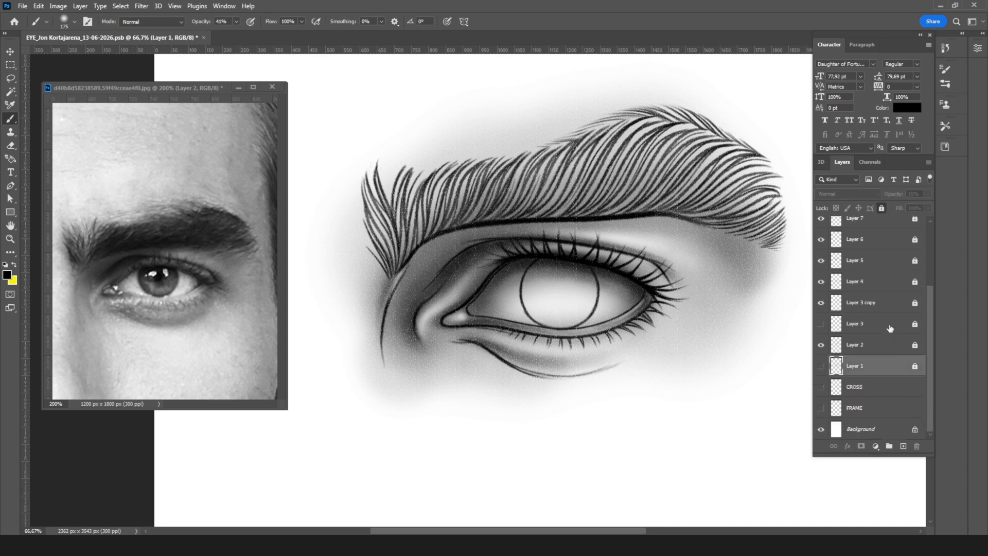
ctrl+click(856, 325)
right_click(829, 331)
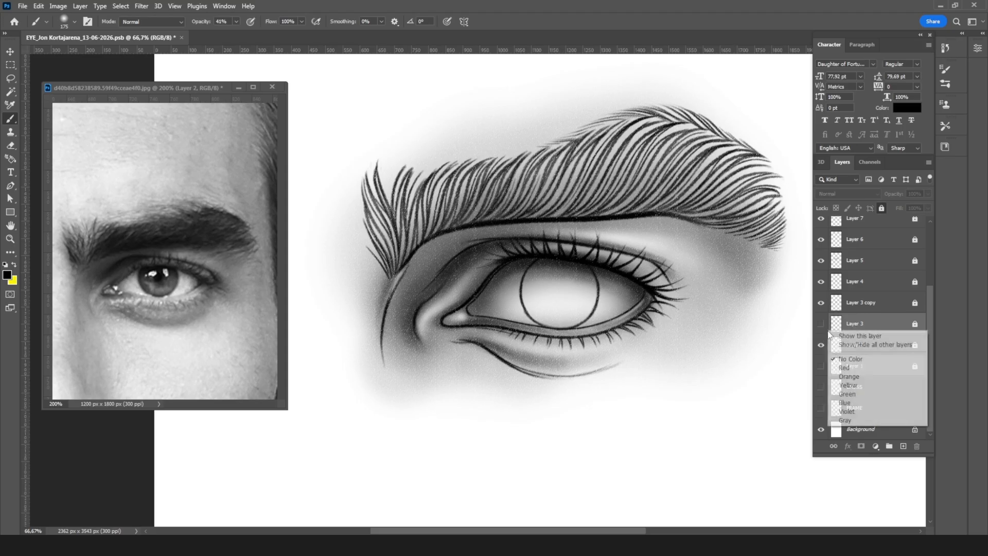
click(848, 403)
click(863, 347)
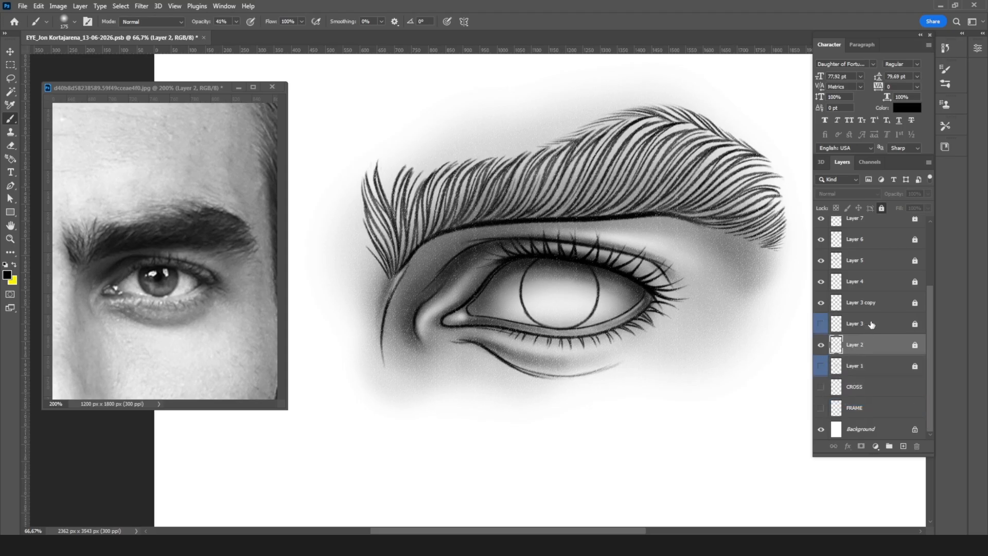
Step: Hide Layers 7, 6, 5, 4 and 3 copy, keeping the eye outline on Layer 2 visible
scroll(876, 250, up, 2)
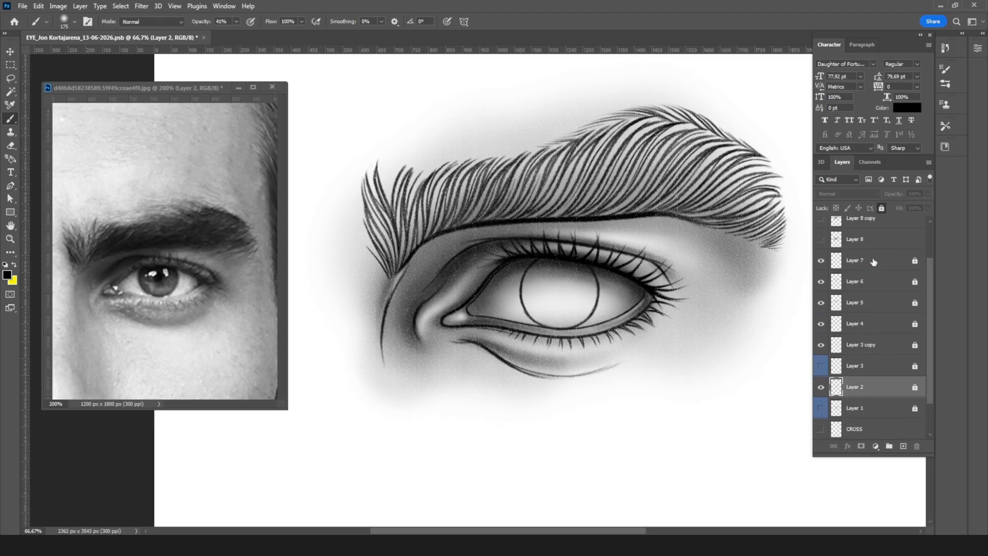
drag(824, 264, 820, 391)
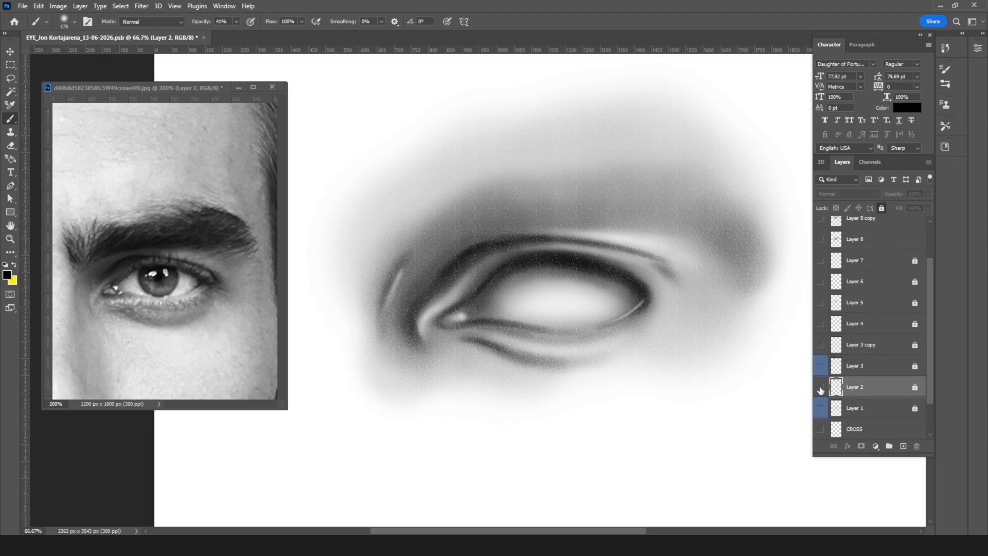
click(821, 387)
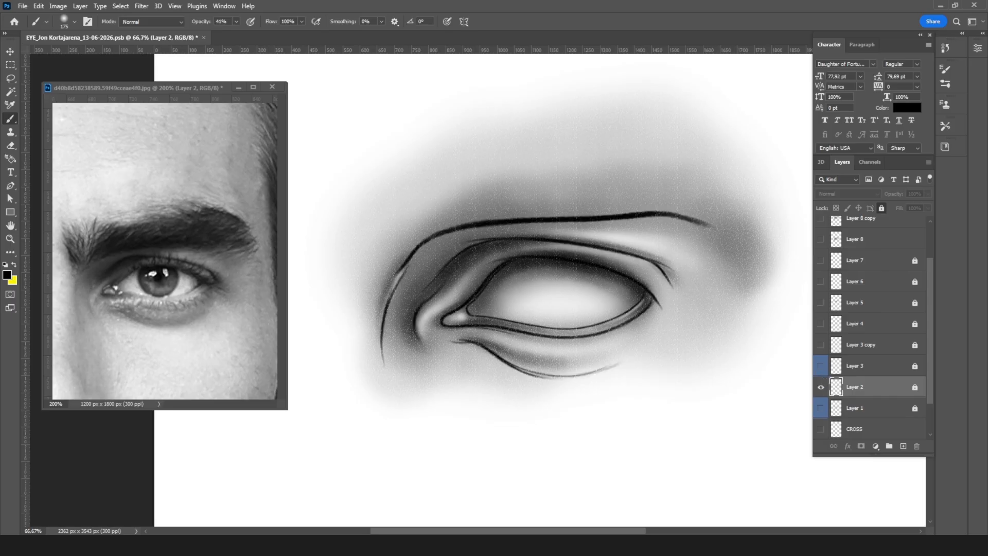
Step: On Layer 9, with Layer 8 copy 3 hidden, erase the shading spilling above the eye's upper outline at 100% eraser opacity
drag(931, 261, 936, 221)
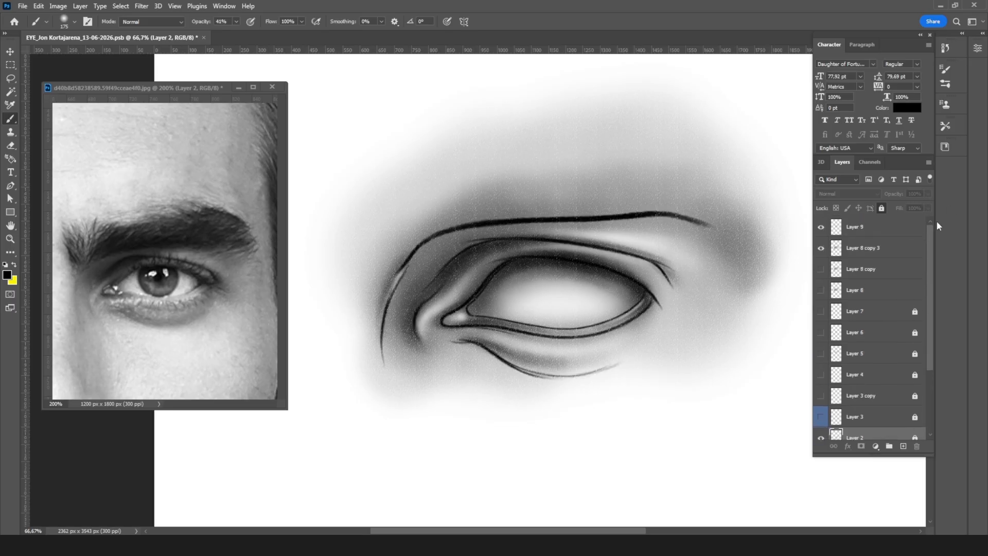
click(894, 232)
key(ctrl+plus)
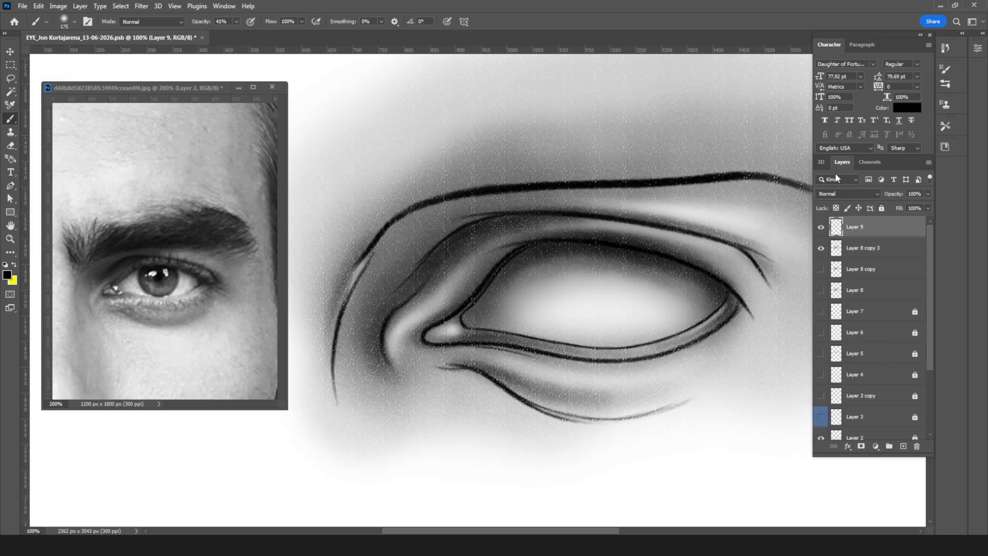
key(e)
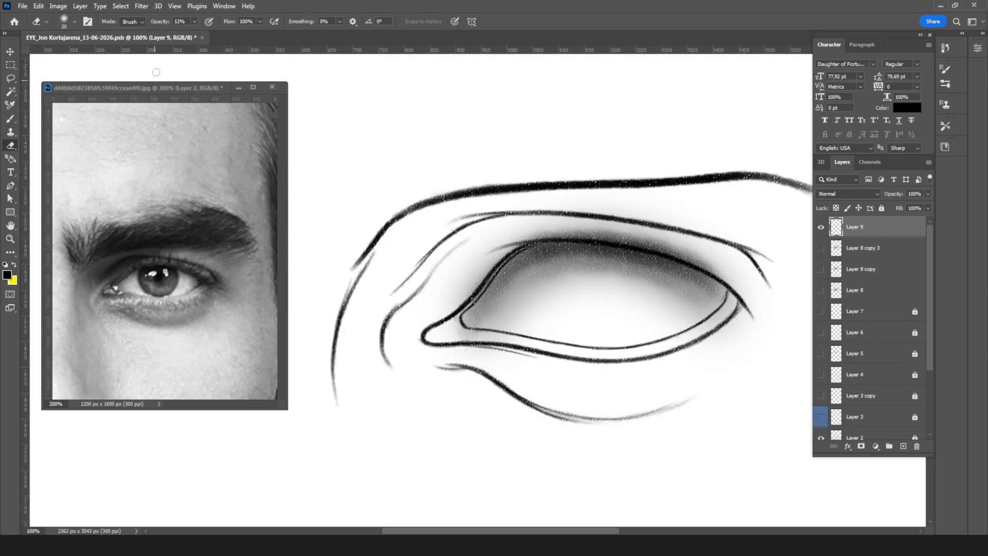
drag(194, 21, 374, 47)
mouse_move(517, 234)
mouse_down()
mouse_move(558, 228)
mouse_move(507, 237)
mouse_move(647, 241)
mouse_move(573, 232)
mouse_move(687, 253)
mouse_move(635, 239)
mouse_move(732, 280)
mouse_up()
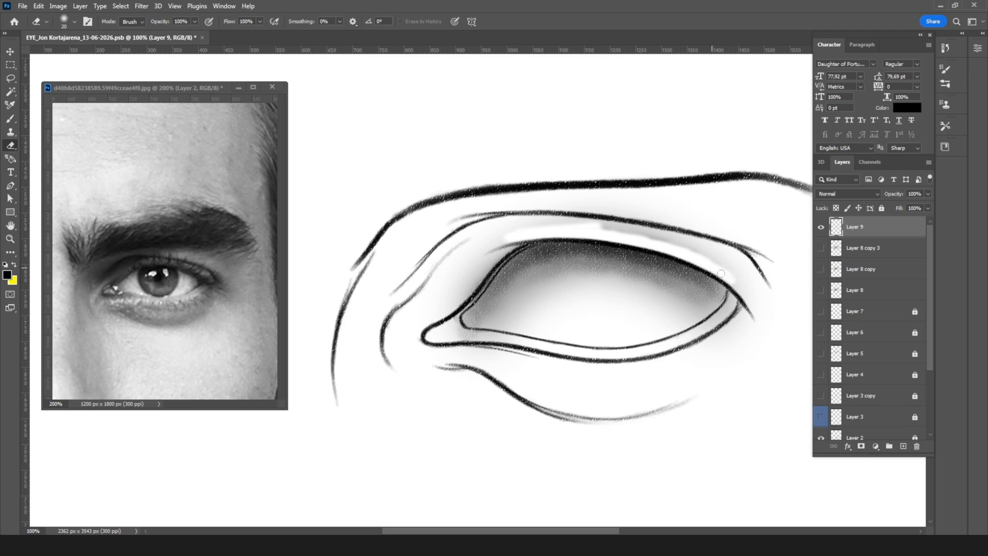
mouse_move(512, 241)
mouse_down()
mouse_move(527, 236)
mouse_move(456, 282)
mouse_move(496, 236)
mouse_move(404, 320)
mouse_move(529, 224)
mouse_move(569, 220)
mouse_move(715, 252)
mouse_move(744, 286)
mouse_up()
key(])
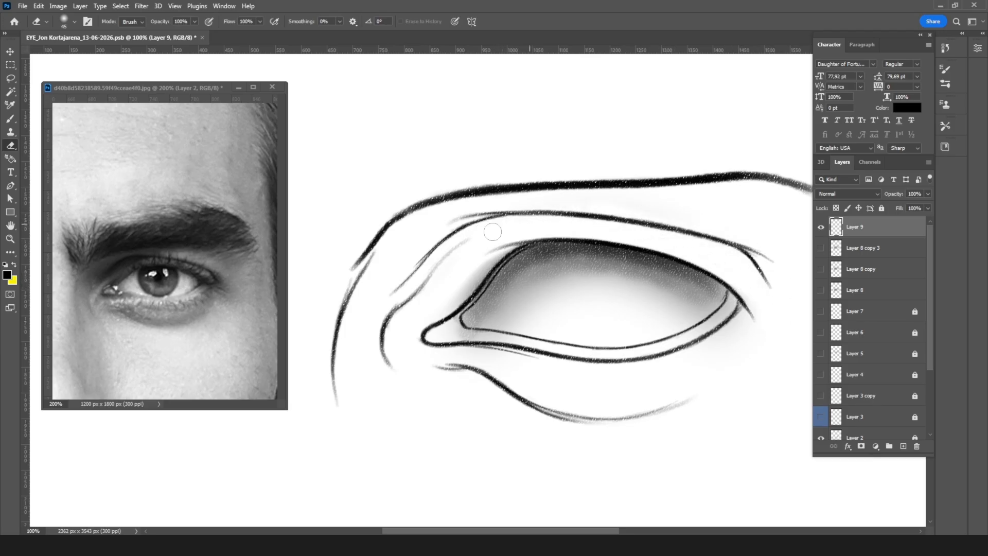
Step: Clean up Layer 9's shading in the lower middle of the eyeball and along the lower lid with erasers from 150 to 35 px
key(bracketright)
key(bracketright)
key(bracketright)
key(bracketright)
key(bracketright)
key(bracketright)
key(bracketright)
key(bracketright)
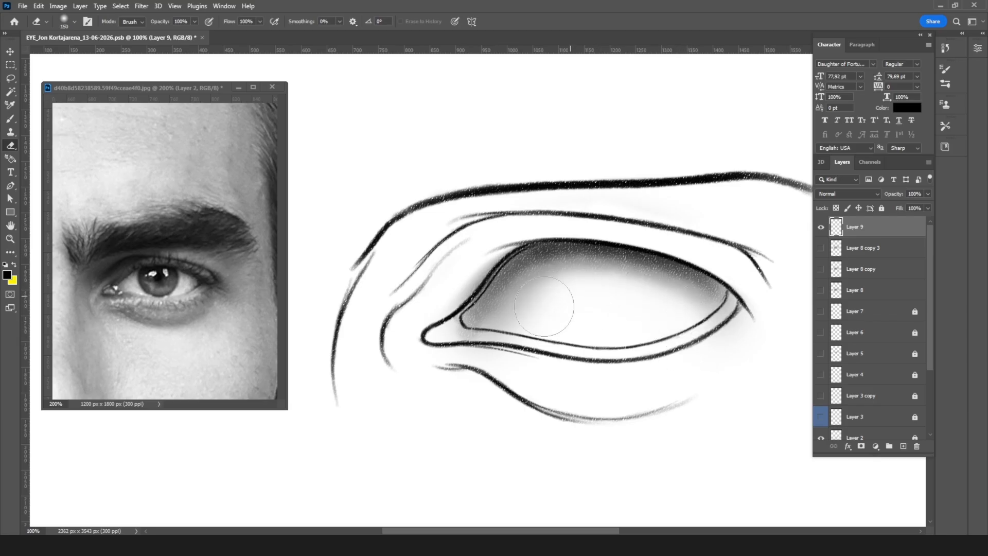
key(bracketleft)
key(bracketleft)
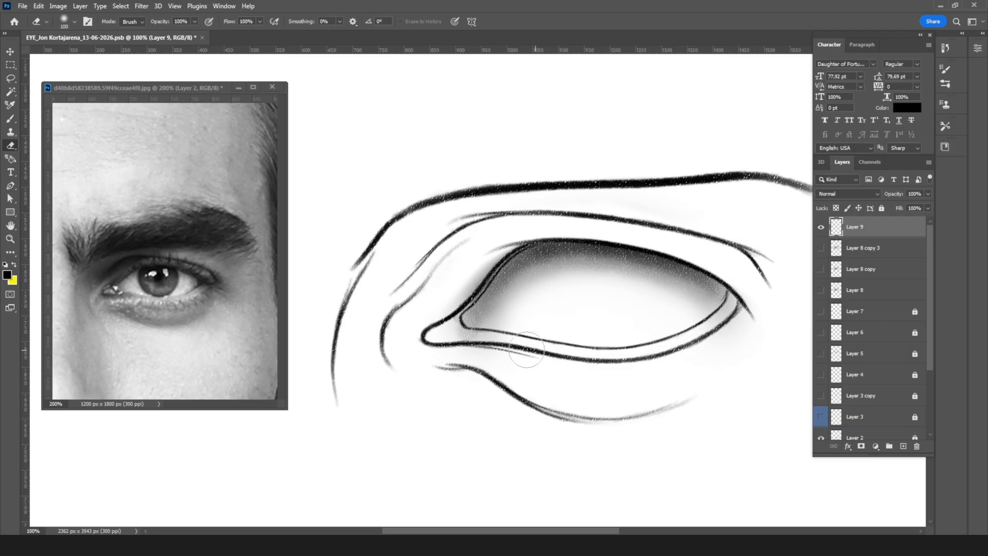
key(bracketleft)
key(bracketleft)
key(bracketleft)
key(bracketleft)
key(bracketleft)
key(bracketleft)
key(bracketleft)
key(bracketleft)
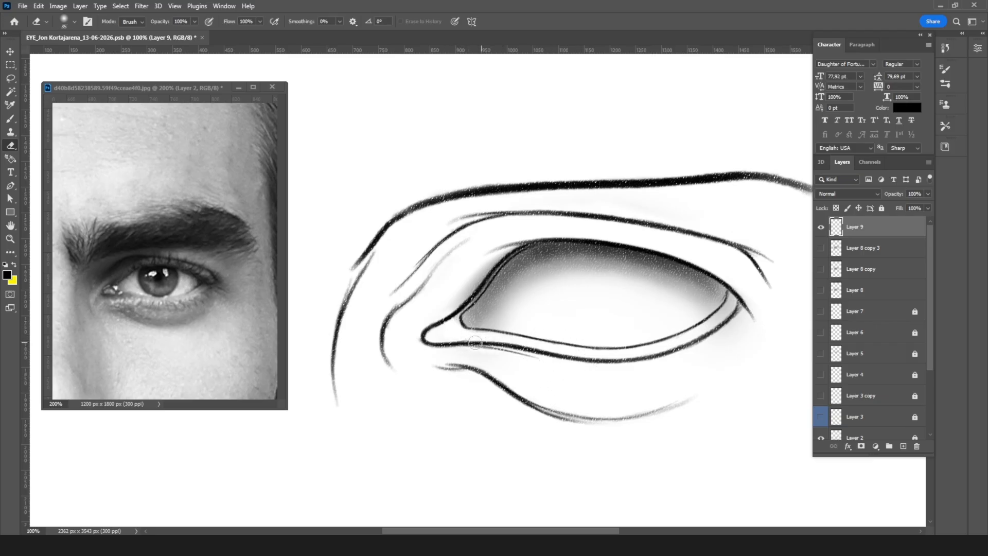
Step: Show Layer 8 copy 3 and Layers 3 copy, 4, 5, 6 and 7 again
click(821, 249)
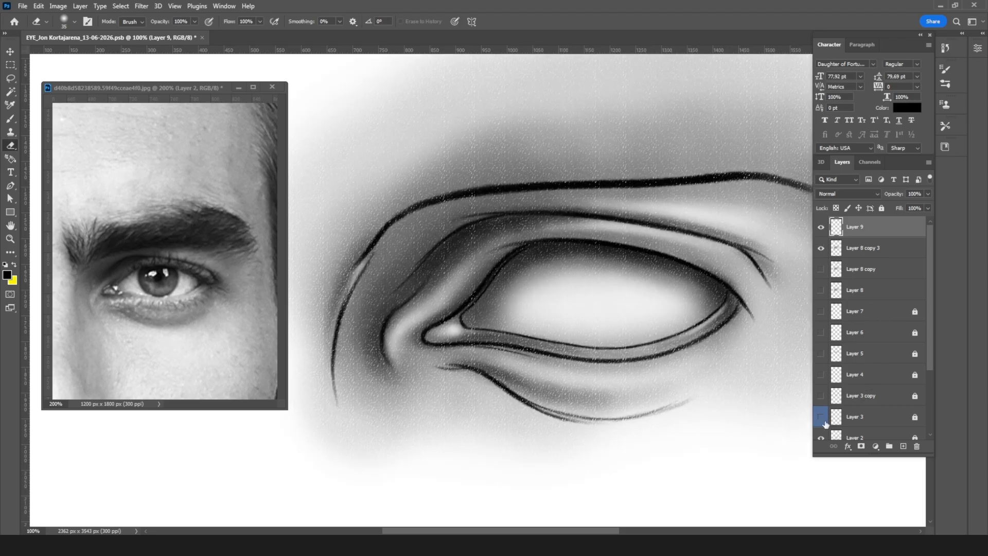
drag(820, 398, 826, 320)
key(ctrl+minus)
key(ctrl+minus)
key(ctrl+minus)
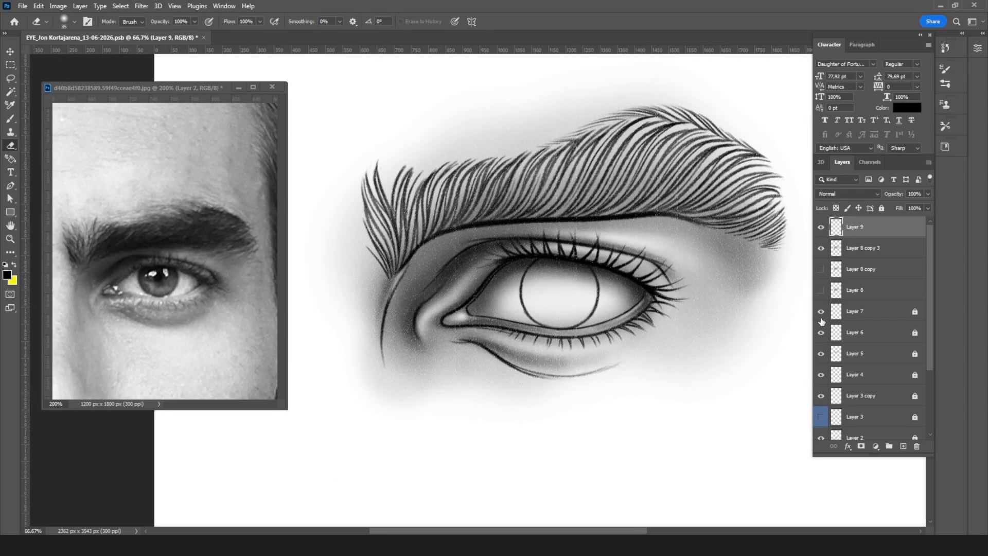
key(ctrl+plus)
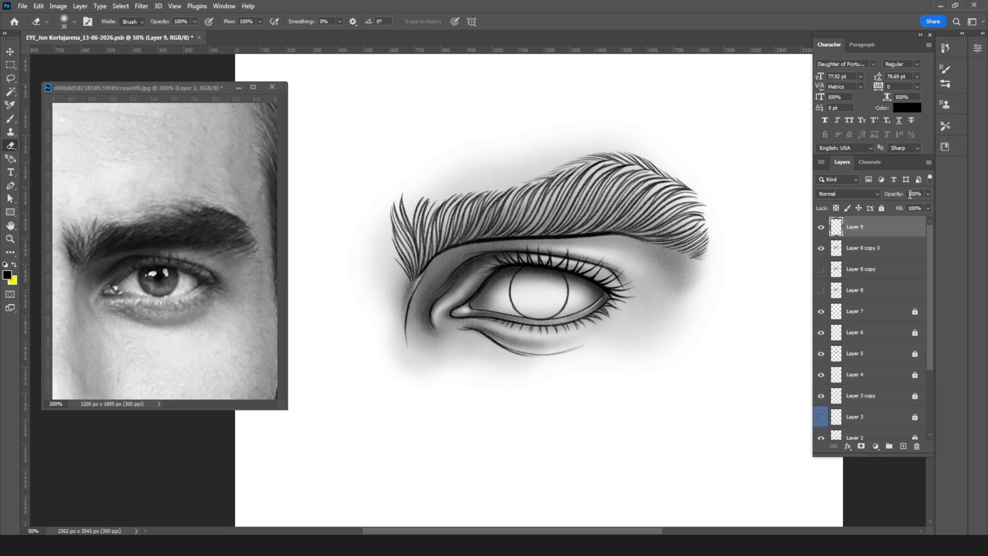
key(ctrl+plus)
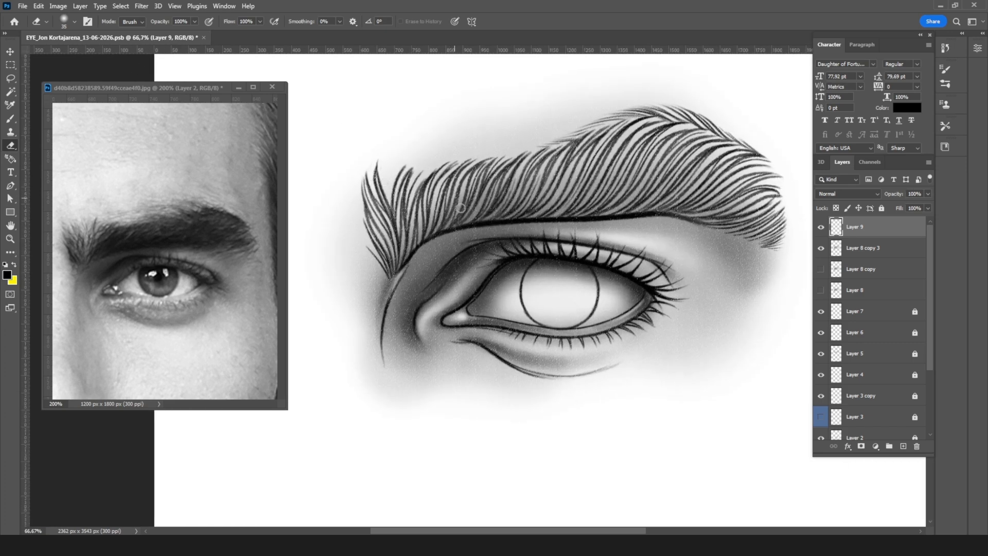
Step: Lighten the centre of the eyeball on Layer 9 with a soft eraser enlarged to 150 px
key(bracketright)
key(bracketright)
key(bracketright)
key(bracketright)
key(bracketright)
mouse_move(506, 302)
mouse_down()
mouse_move(531, 280)
mouse_move(593, 288)
mouse_up()
key(bracketright)
key(bracketright)
key(bracketright)
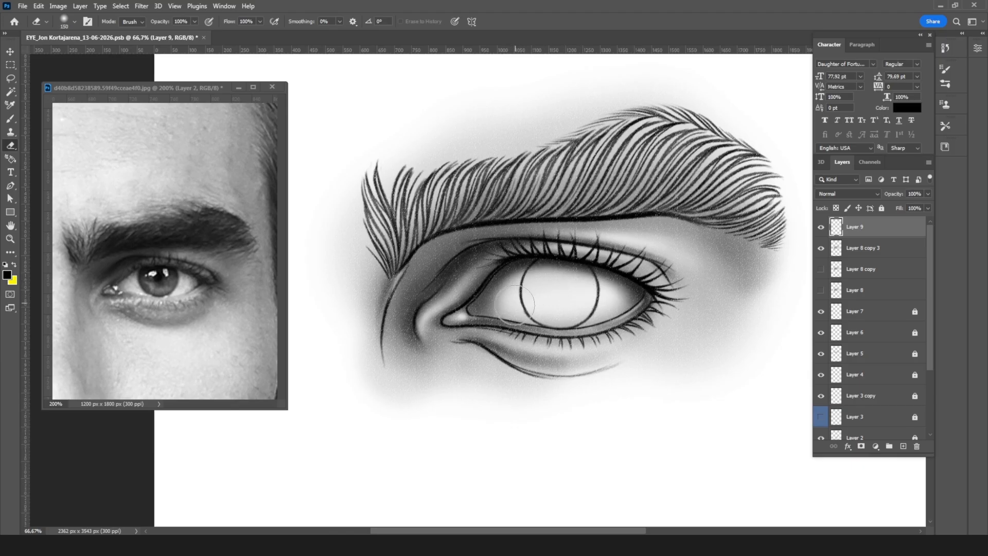
mouse_move(512, 295)
mouse_down()
mouse_move(563, 284)
mouse_move(620, 308)
mouse_up()
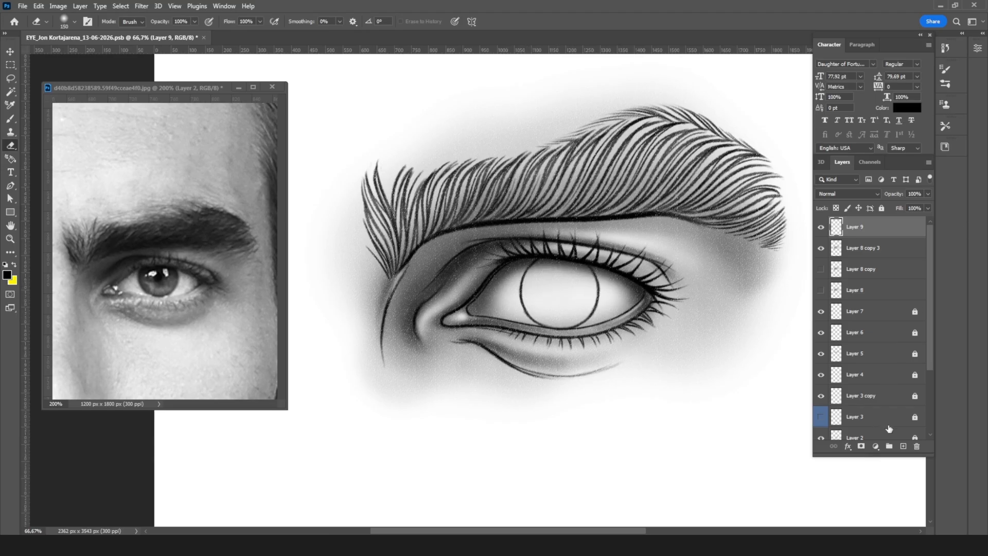
Step: Add a new layer above Layer 9 and switch to the Brush tool for shading the eyebrow
click(903, 446)
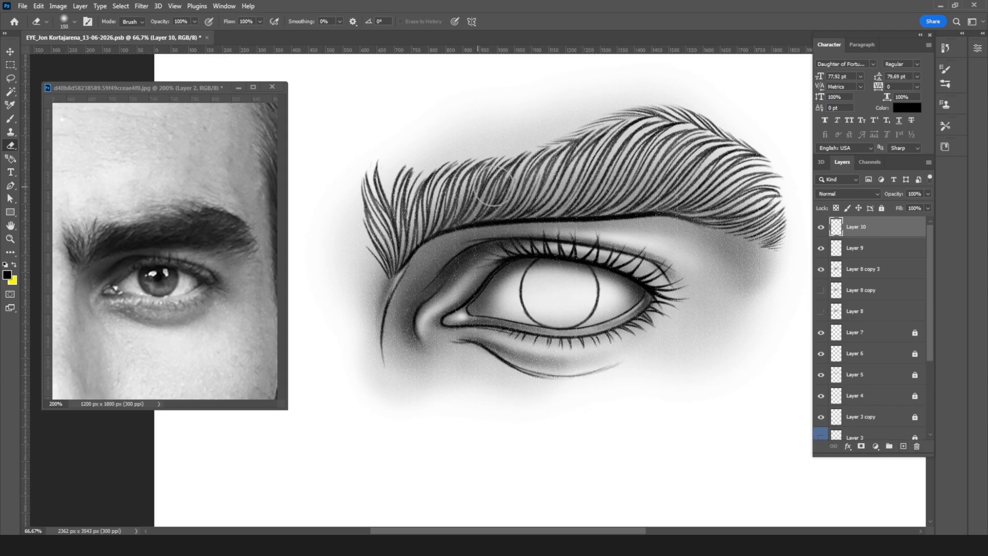
key(b)
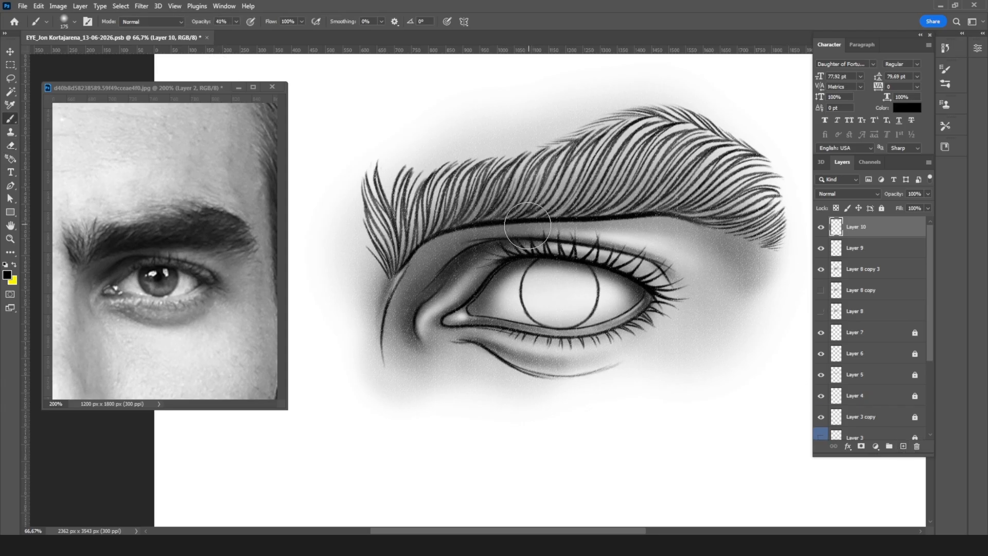
key(bracketleft)
key(bracketleft)
key(bracketleft)
key(bracketleft)
key(bracketleft)
mouse_move(390, 258)
mouse_down()
mouse_move(382, 219)
mouse_move(365, 201)
mouse_move(395, 211)
mouse_up()
key(ctrl+z)
key(ctrl+z)
key(ctrl+z)
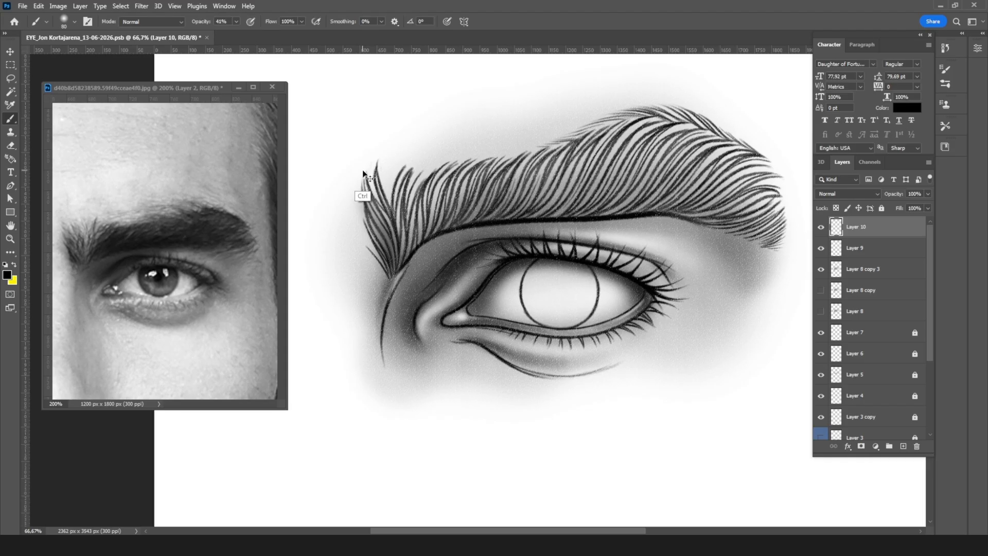
Step: Shade the inner end of the eyebrow on Layer 10 with the soft pastel brush at 60 px and 41% opacity
click(75, 22)
click(103, 450)
click(392, 254)
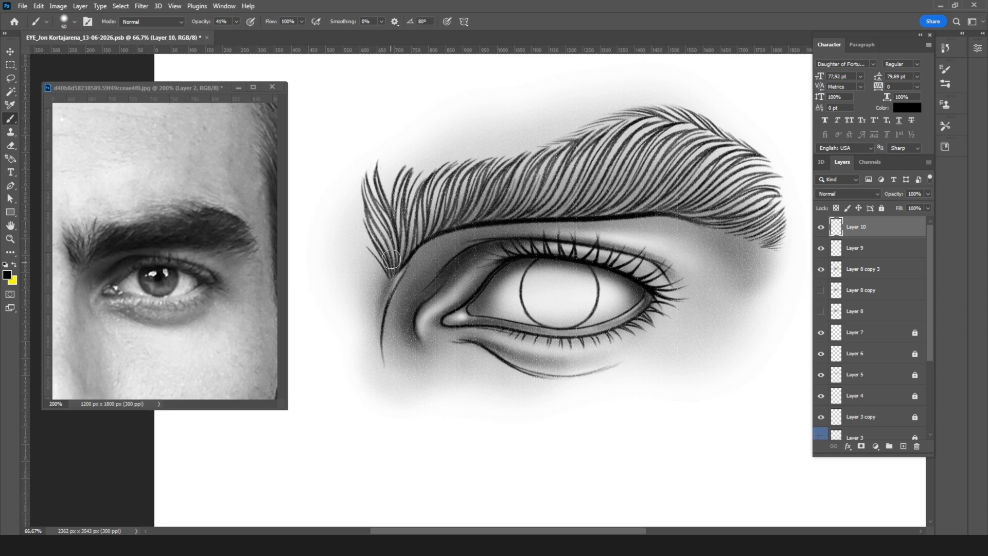
mouse_move(380, 221)
mouse_down()
mouse_move(385, 247)
mouse_move(356, 174)
mouse_up()
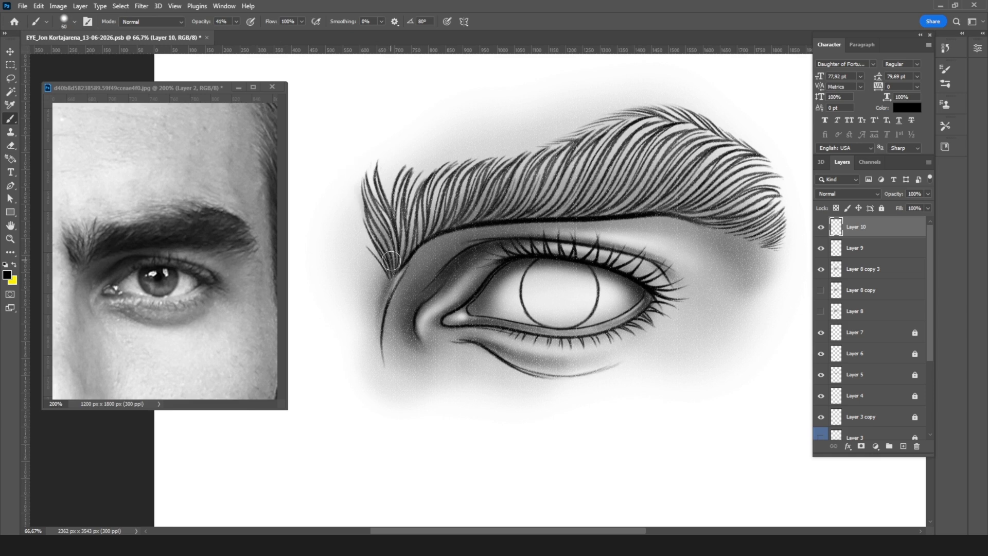
drag(391, 261, 389, 159)
mouse_move(395, 241)
mouse_down()
mouse_move(357, 176)
mouse_move(409, 188)
mouse_move(437, 236)
mouse_move(473, 198)
mouse_move(412, 239)
mouse_up()
mouse_move(412, 239)
mouse_down()
mouse_move(491, 194)
mouse_move(442, 205)
mouse_up()
drag(442, 205, 499, 199)
Step: Enlarge the brush to 175 px and fill the rest of the eyebrow with grey shading out to its tail
key(bracketright)
key(bracketright)
key(bracketright)
key(bracketright)
key(bracketright)
mouse_move(435, 208)
mouse_down()
mouse_move(669, 141)
mouse_move(502, 195)
mouse_move(636, 189)
mouse_move(728, 219)
mouse_move(736, 197)
mouse_move(677, 152)
mouse_move(492, 206)
mouse_move(730, 204)
mouse_move(506, 198)
mouse_move(397, 252)
mouse_move(388, 234)
mouse_move(412, 197)
mouse_move(729, 198)
mouse_move(517, 194)
mouse_move(643, 153)
mouse_move(777, 219)
mouse_up()
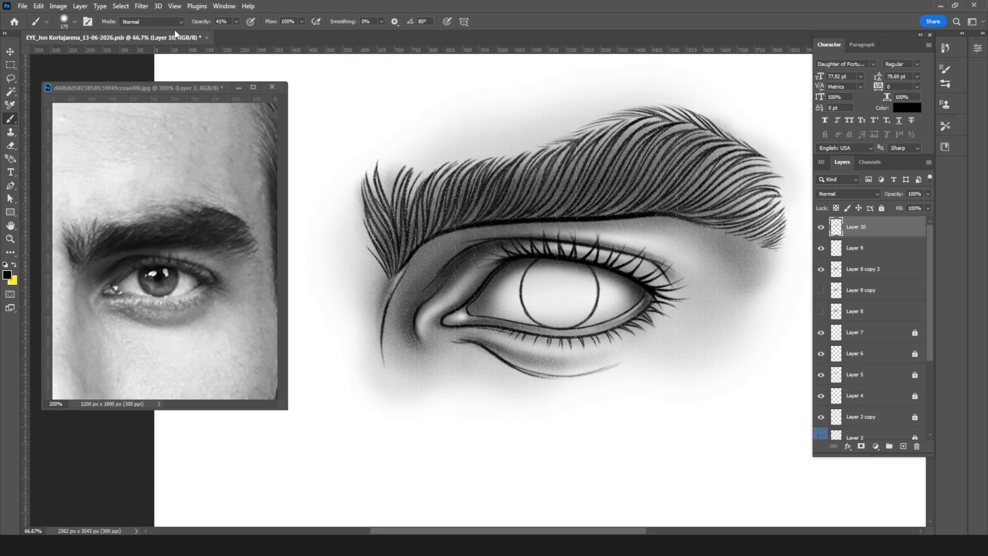
Step: Darken the whole eyebrow with the Soft Round Pressure Opacity brush at 300 px
click(75, 22)
click(95, 479)
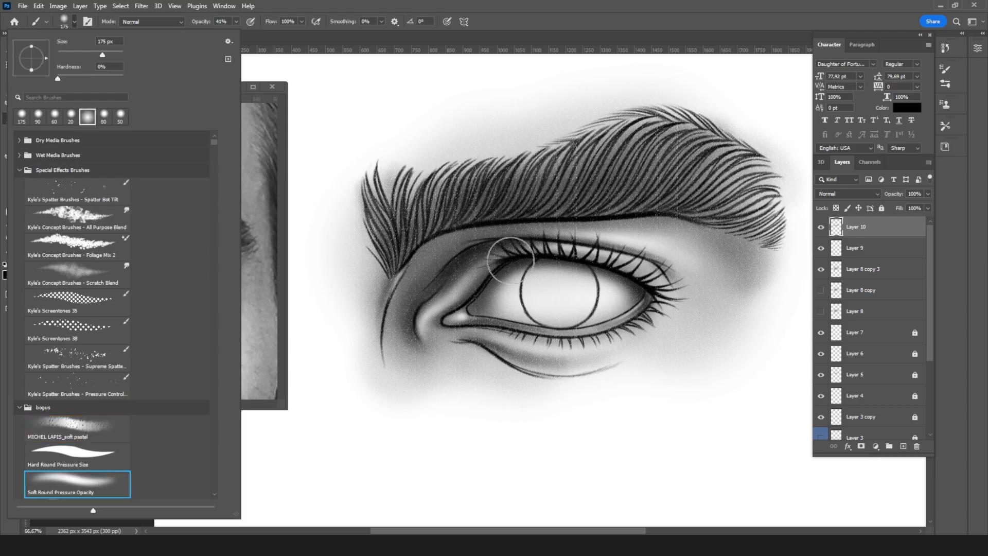
click(404, 260)
key(bracketright)
key(bracketright)
key(bracketright)
mouse_move(403, 234)
mouse_down()
mouse_move(456, 201)
mouse_move(648, 166)
mouse_move(724, 178)
mouse_move(754, 211)
mouse_move(691, 195)
mouse_move(489, 211)
mouse_move(612, 154)
mouse_move(713, 144)
mouse_move(745, 206)
mouse_up()
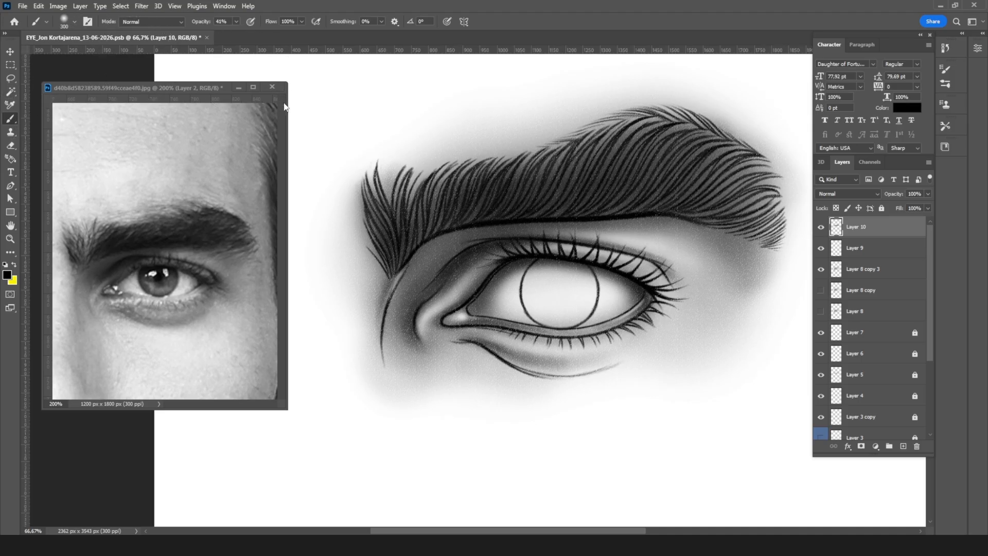
Step: Deepen the shadows between the hairs at the eyebrow's inner end with a small MICHEL LAPIS_soft pastel brush
click(75, 22)
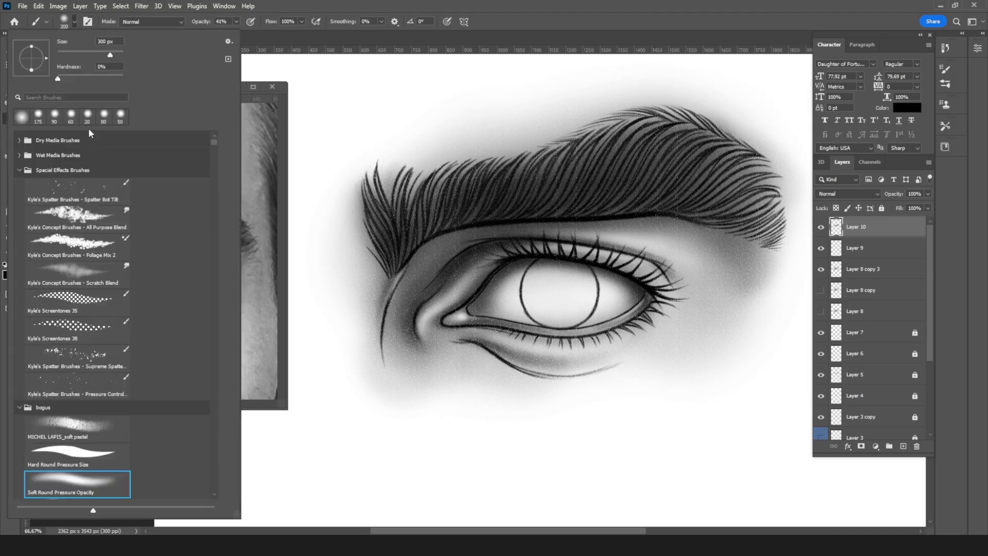
click(99, 428)
click(561, 22)
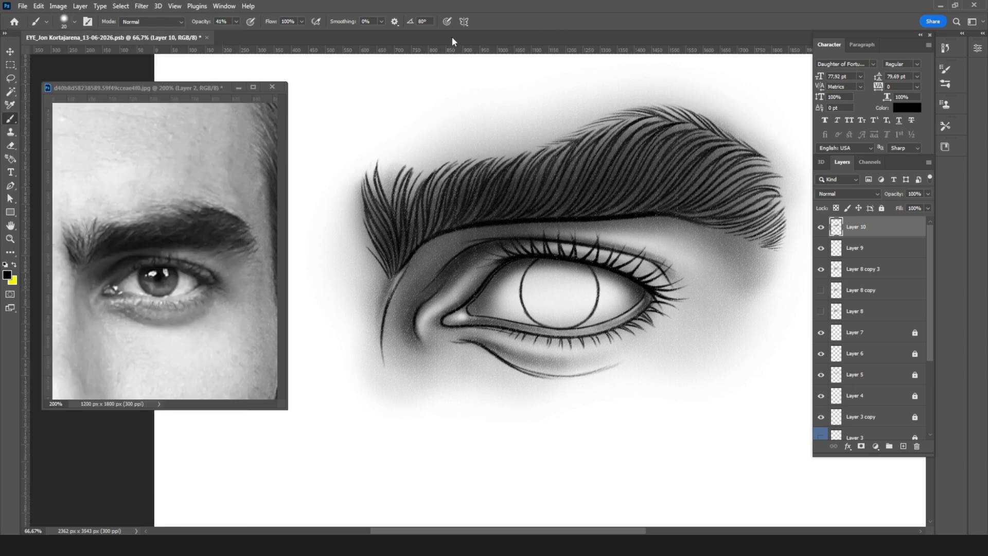
key(ctrl+plus)
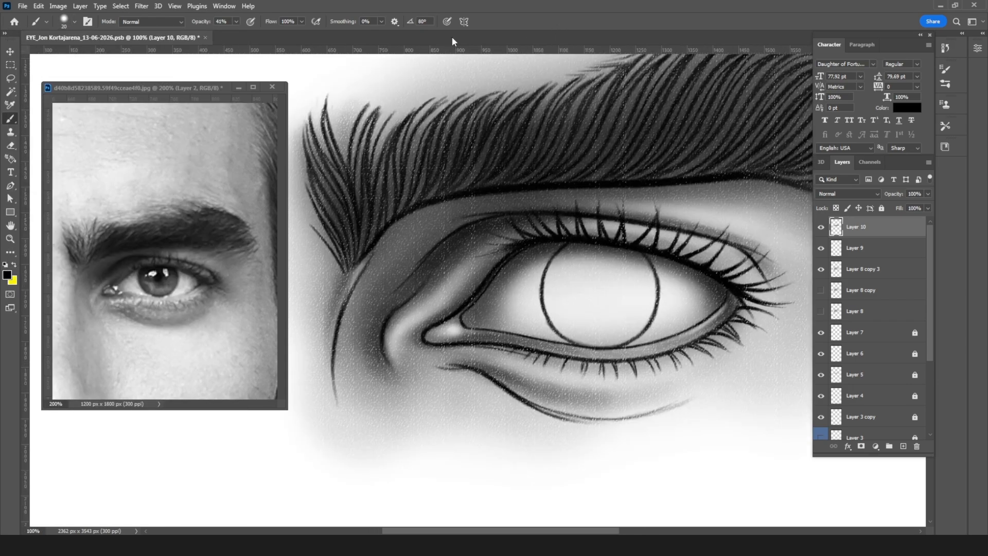
key(bracketleft)
key(bracketright)
key(bracketright)
mouse_move(377, 113)
mouse_down()
mouse_move(363, 153)
mouse_move(375, 110)
mouse_move(361, 191)
mouse_move(364, 111)
mouse_move(353, 165)
mouse_up()
drag(311, 133, 303, 168)
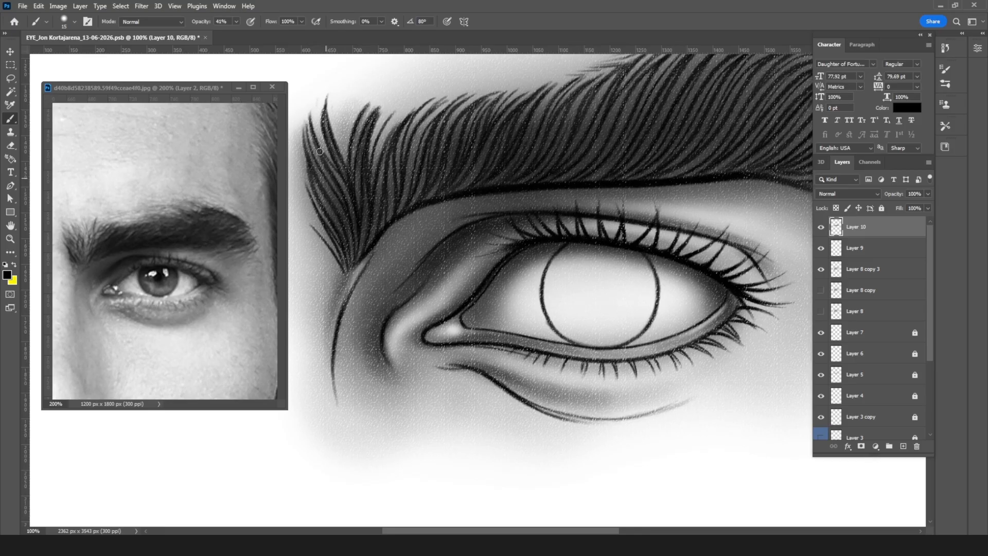
drag(308, 114, 332, 212)
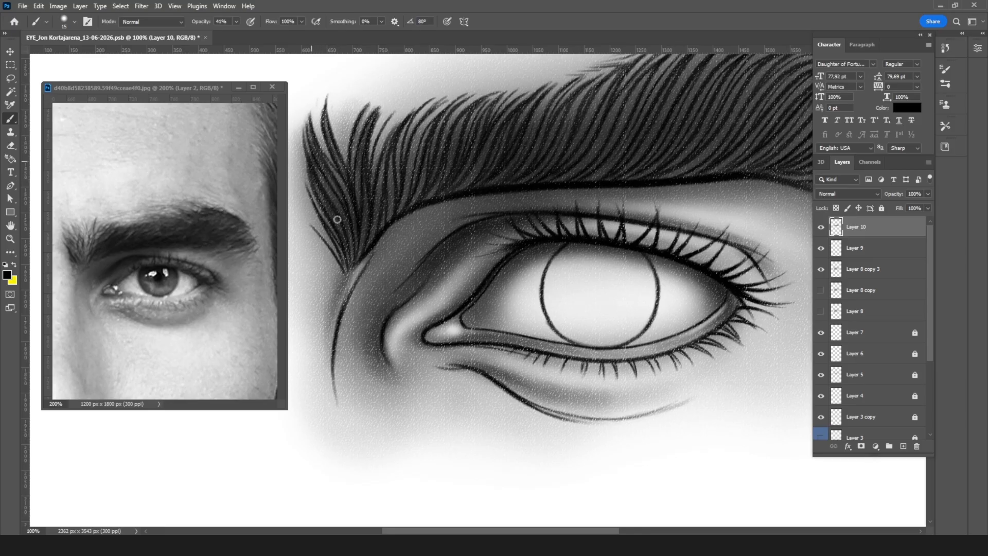
drag(318, 144, 341, 184)
Step: Continue the dark soft pastel strokes between the hairs toward the middle of the eyebrow
mouse_move(405, 123)
mouse_down()
mouse_move(396, 171)
mouse_move(378, 191)
mouse_up()
drag(440, 108, 406, 179)
drag(617, 110, 447, 235)
mouse_move(656, 167)
mouse_down()
mouse_move(696, 195)
mouse_move(603, 157)
mouse_move(540, 149)
mouse_up()
Step: Darken the middle and arch of the eyebrow along the hair direction with the brush enlarged to 35 px
key(bracketright)
key(bracketright)
key(bracketright)
drag(684, 192, 538, 163)
mouse_move(618, 175)
mouse_down()
mouse_move(527, 154)
mouse_move(471, 182)
mouse_up()
mouse_move(704, 205)
mouse_down()
mouse_move(661, 187)
mouse_move(506, 210)
mouse_up()
mouse_move(600, 165)
mouse_down()
mouse_move(476, 224)
mouse_move(460, 203)
mouse_up()
drag(550, 158, 458, 202)
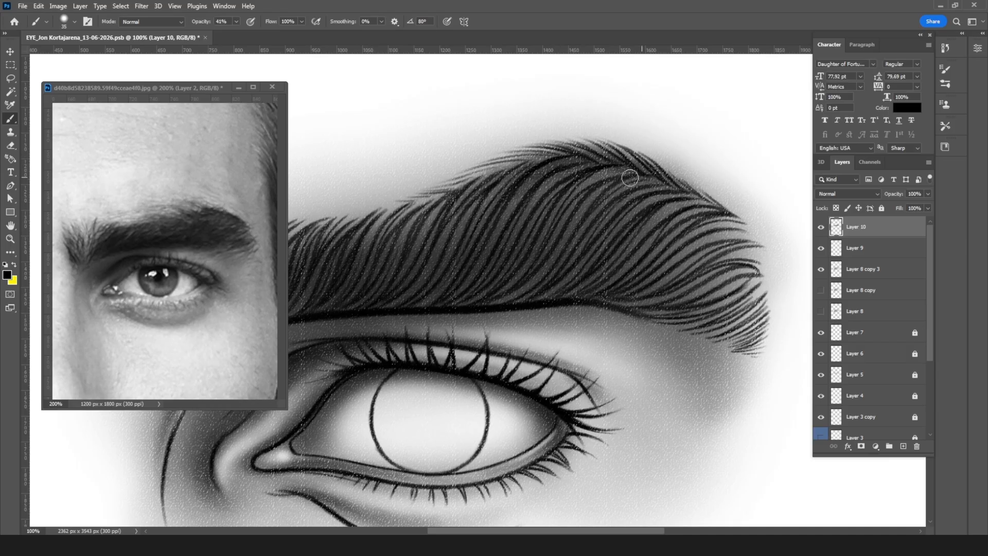
drag(625, 171, 532, 205)
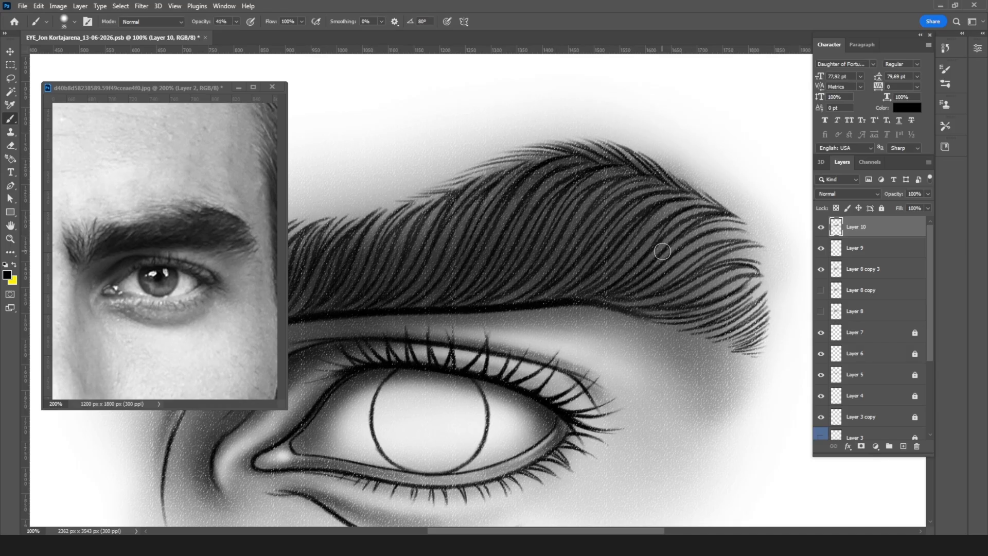
Step: Check the whole drawing, and add 20 px dark strokes between the hairs on the outer half of the eyebrow's arch
key(ctrl+minus)
key(ctrl+minus)
key(ctrl+minus)
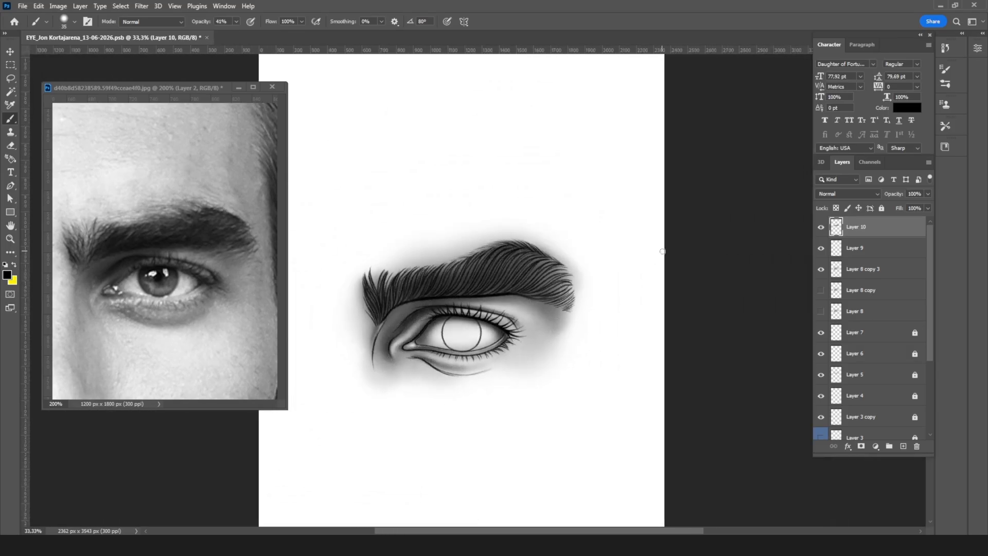
key(ctrl+plus)
key(ctrl+plus)
key(ctrl+plus)
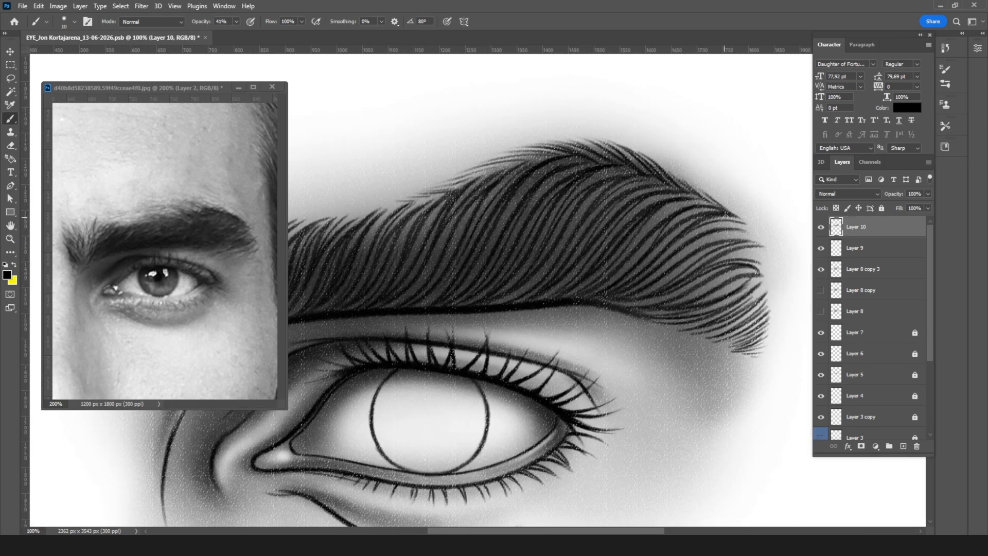
mouse_move(722, 214)
mouse_down()
mouse_move(630, 274)
mouse_move(638, 257)
mouse_up()
drag(689, 228, 628, 275)
drag(696, 219, 645, 259)
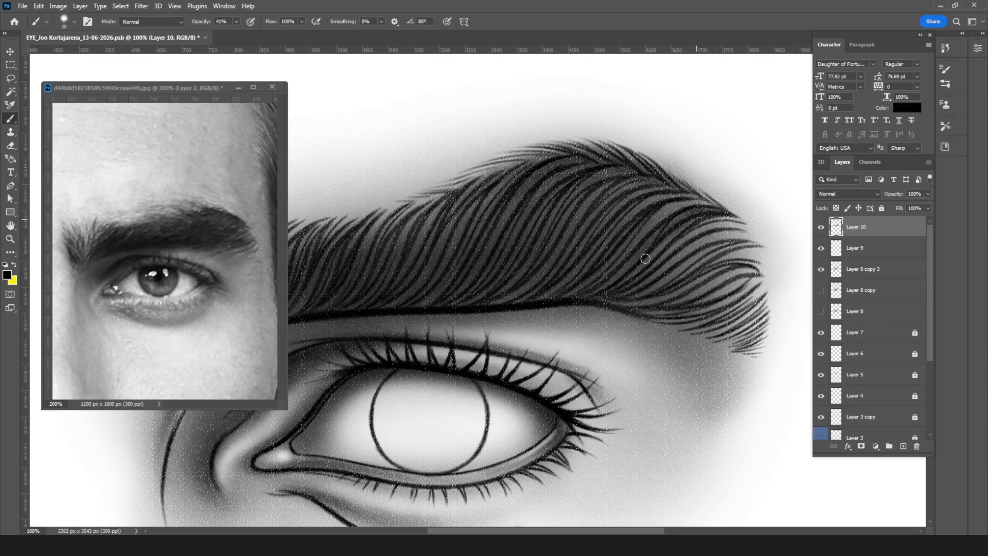
mouse_move(670, 202)
mouse_down()
mouse_move(621, 218)
mouse_move(626, 235)
mouse_move(583, 207)
mouse_up()
drag(661, 181, 598, 204)
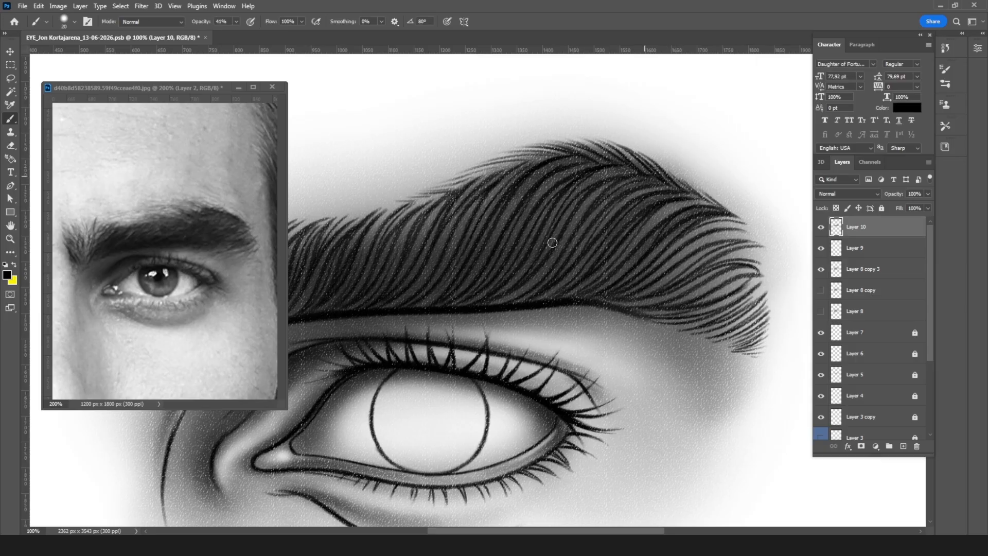
Step: Darken the gaps between the hairs along the eyebrow's outer tail with small brush strokes
mouse_move(731, 227)
mouse_down()
mouse_move(691, 237)
mouse_move(660, 260)
mouse_up()
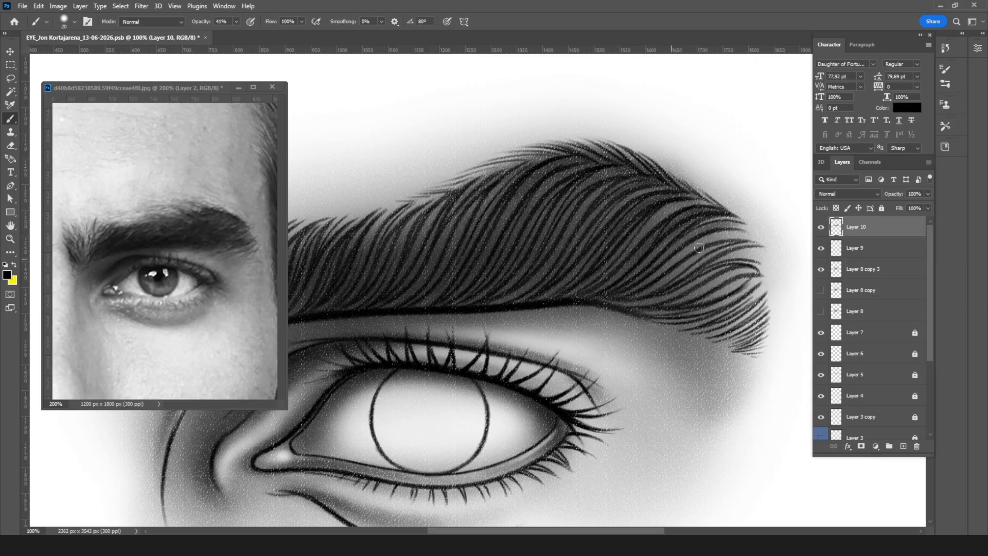
mouse_move(749, 244)
mouse_down()
mouse_move(685, 263)
mouse_move(715, 260)
mouse_move(675, 280)
mouse_move(731, 249)
mouse_move(667, 285)
mouse_move(739, 235)
mouse_move(658, 272)
mouse_up()
mouse_move(737, 271)
mouse_down()
mouse_move(707, 276)
mouse_move(743, 266)
mouse_move(662, 303)
mouse_move(752, 269)
mouse_move(677, 304)
mouse_move(749, 272)
mouse_move(699, 308)
mouse_move(751, 278)
mouse_move(706, 304)
mouse_move(707, 315)
mouse_move(755, 283)
mouse_move(715, 316)
mouse_up()
mouse_move(760, 286)
mouse_down()
mouse_move(746, 307)
mouse_move(760, 309)
mouse_move(750, 329)
mouse_up()
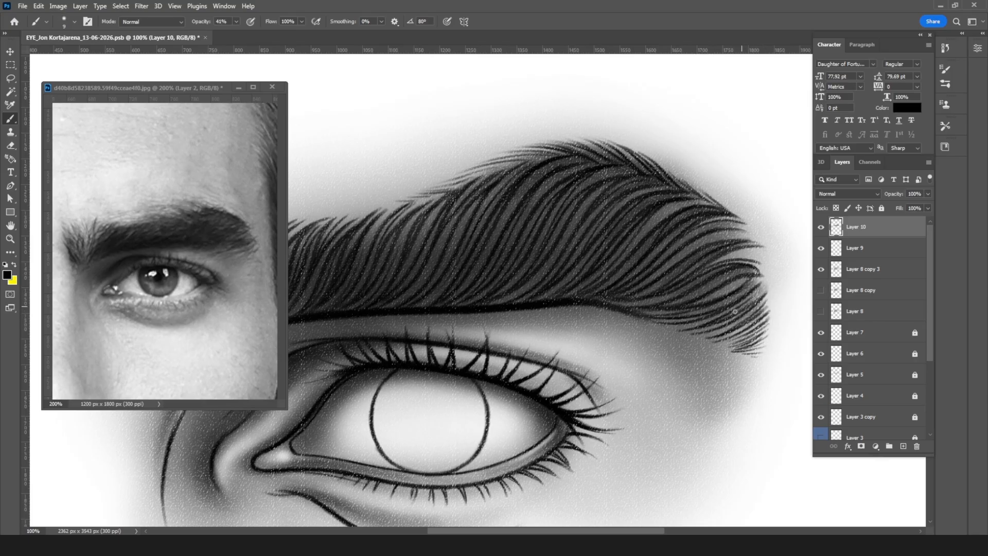
Step: Darken the gaps between the lower hairs at the eyebrow's tail tip with 20 px strokes on Layer 10
mouse_move(726, 308)
mouse_down()
mouse_move(682, 322)
mouse_move(694, 324)
mouse_up()
drag(746, 305, 687, 329)
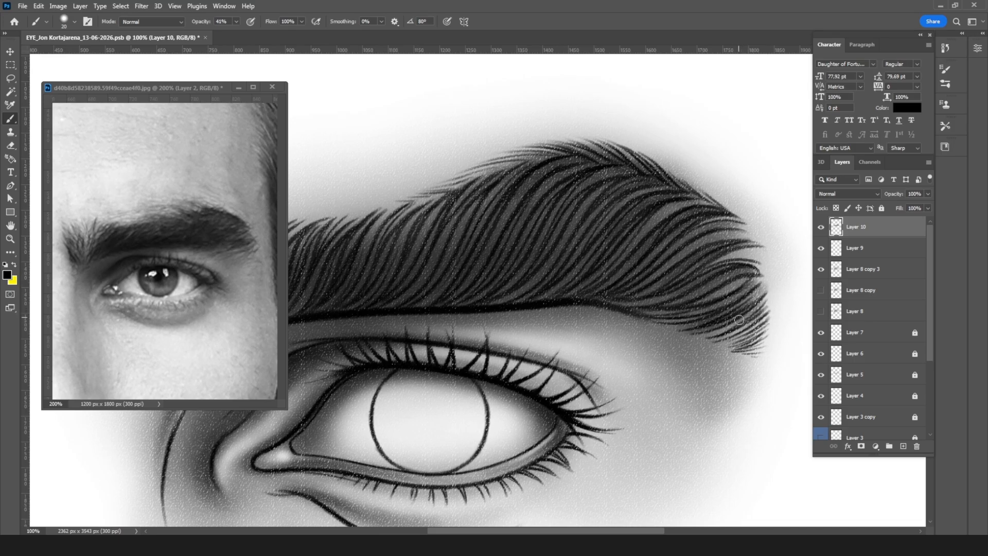
mouse_move(749, 308)
mouse_down()
mouse_move(699, 340)
mouse_move(723, 334)
mouse_up()
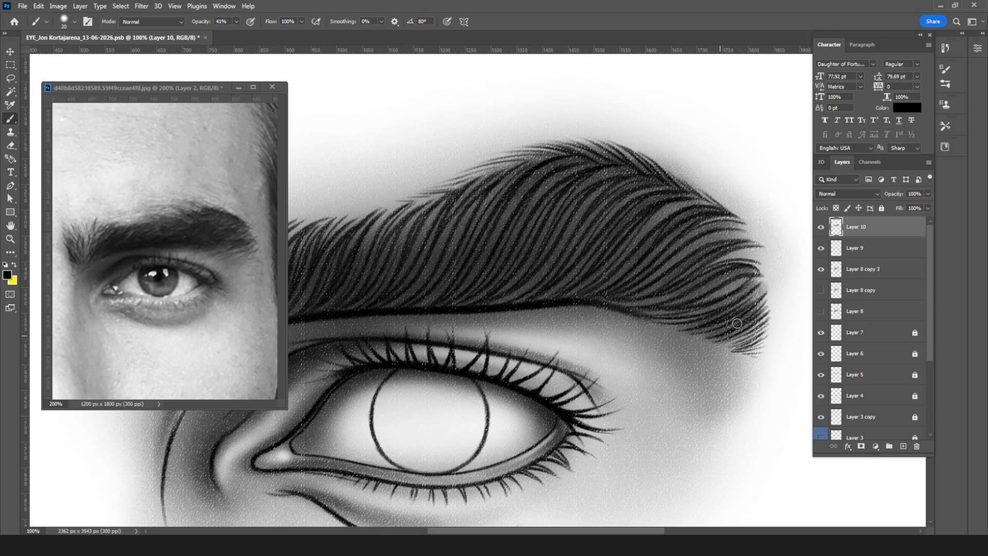
drag(759, 268, 711, 282)
key(ctrl+minus)
key(ctrl+minus)
key(ctrl+minus)
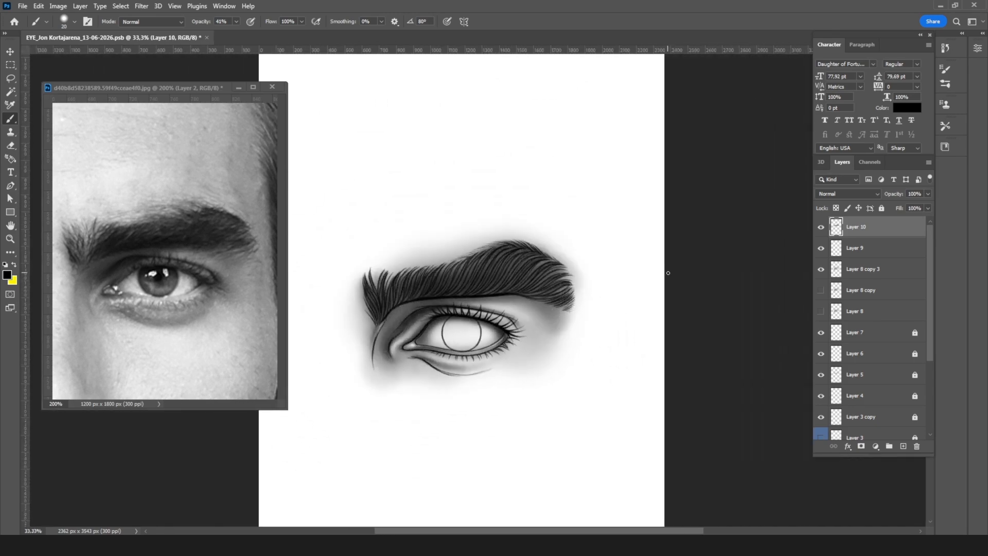
Step: Hide Layer 9 and Layer 8 copy 3 so the eyebrow shading on Layer 10 shows without the skin shading
key(ctrl+plus)
key(ctrl+plus)
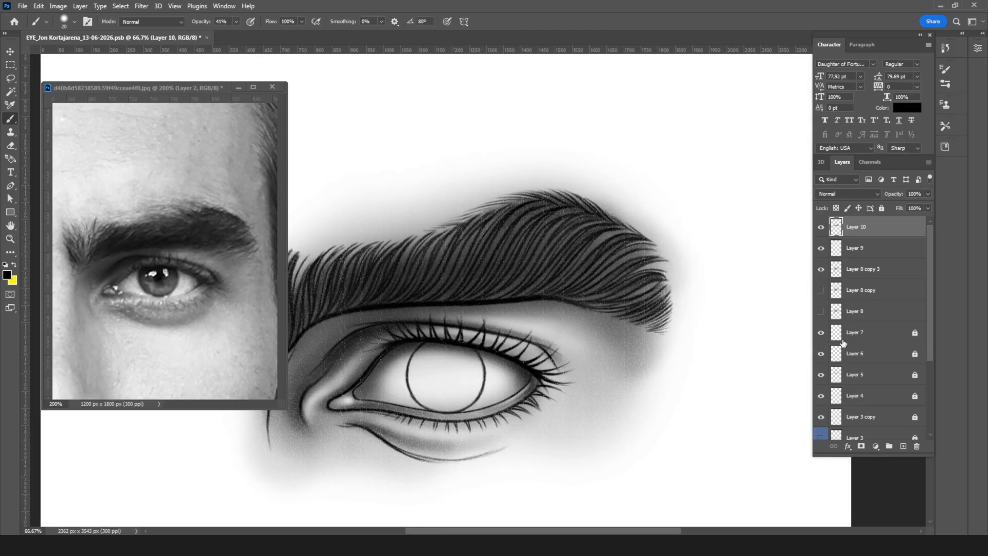
drag(821, 334, 823, 419)
drag(821, 354, 821, 332)
click(820, 251)
scroll(746, 287, left, 5)
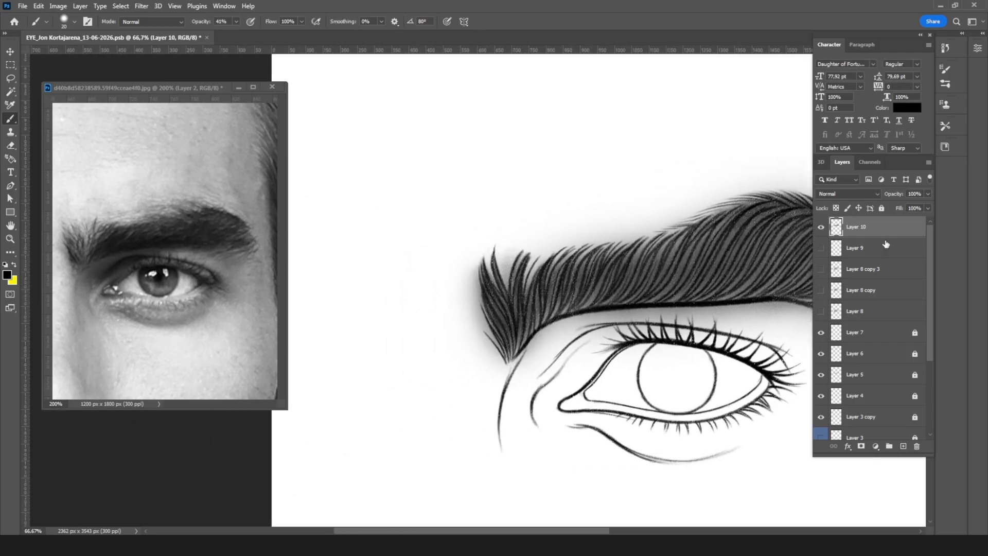
key(ctrl+plus)
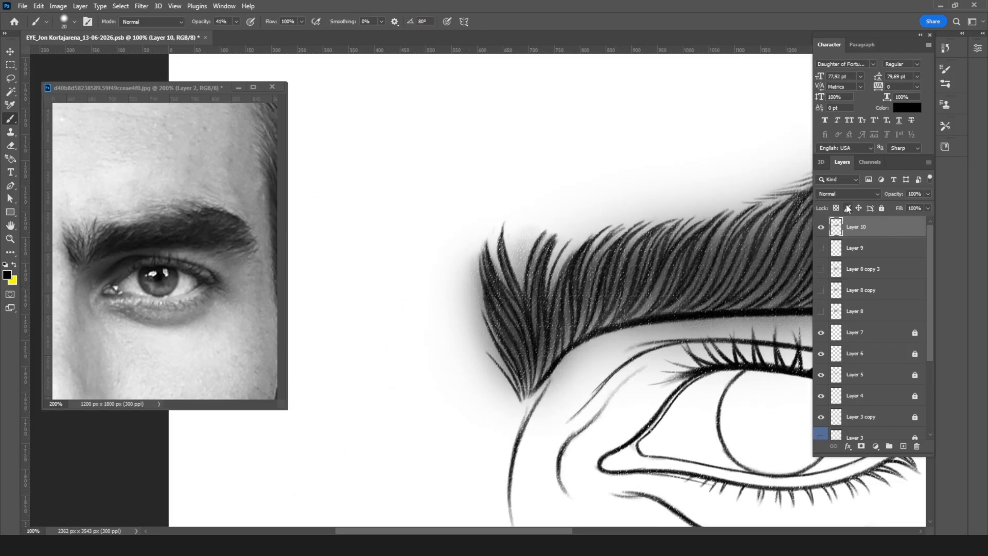
Step: Erase the dark spill outside the eyebrow's inner front edge and between its first hair tips with a small eraser
key(e)
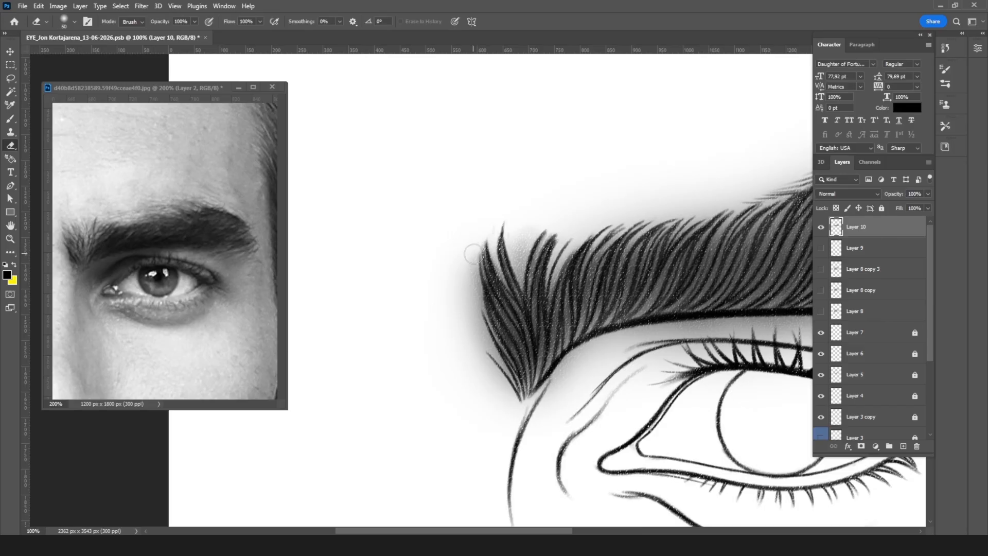
key(bracketleft)
mouse_move(472, 263)
mouse_down()
mouse_move(474, 327)
mouse_move(466, 284)
mouse_move(503, 370)
mouse_move(478, 327)
mouse_move(483, 343)
mouse_move(517, 396)
mouse_move(469, 325)
mouse_up()
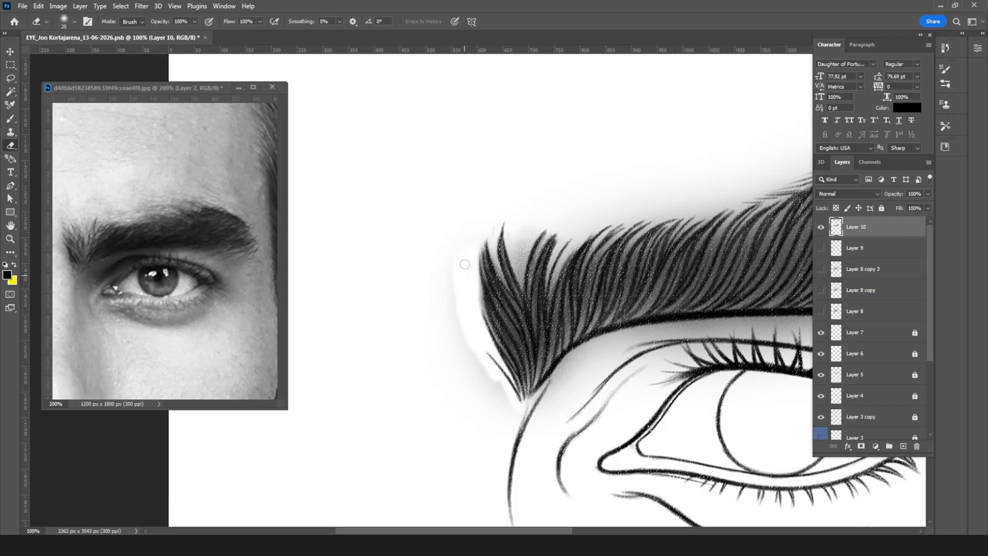
drag(464, 264, 492, 354)
mouse_move(514, 243)
mouse_down()
mouse_move(525, 250)
mouse_move(521, 284)
mouse_up()
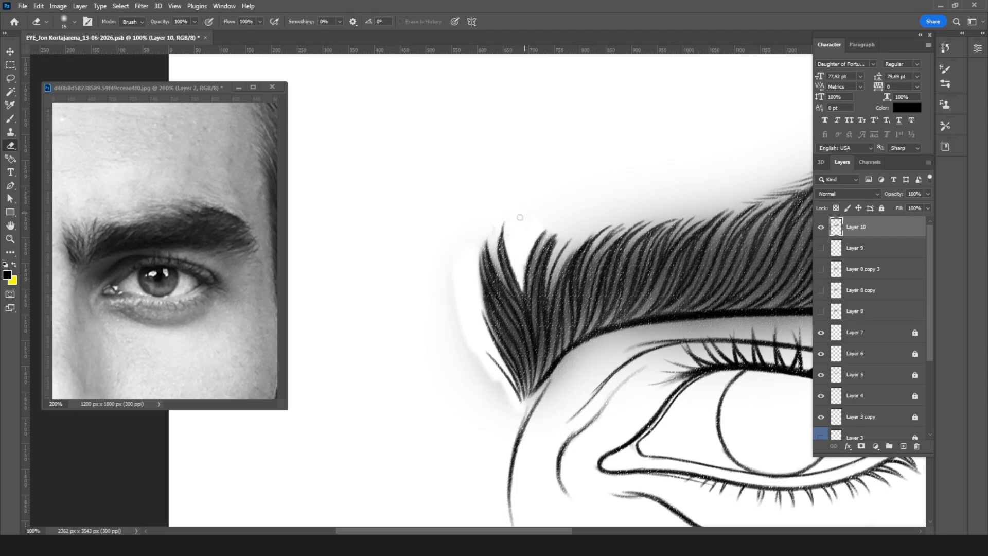
drag(498, 264, 514, 298)
Step: Erase the shading between the hair tips and along the upper edge of the eyebrow's inner half
mouse_move(576, 223)
mouse_down()
mouse_move(550, 285)
mouse_move(595, 226)
mouse_move(558, 280)
mouse_move(580, 234)
mouse_move(552, 290)
mouse_up()
drag(633, 222, 610, 244)
drag(668, 216, 634, 240)
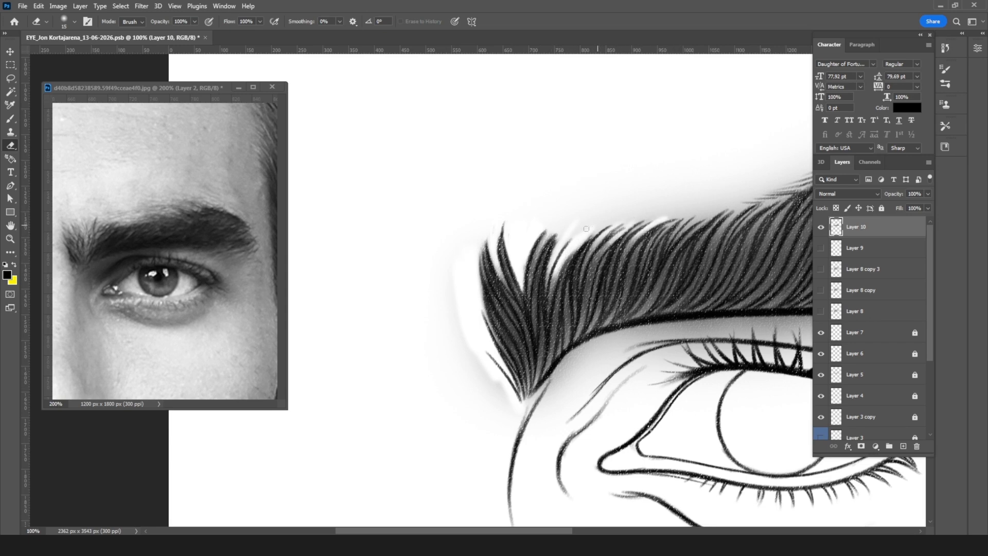
key(bracketright)
drag(582, 223, 730, 187)
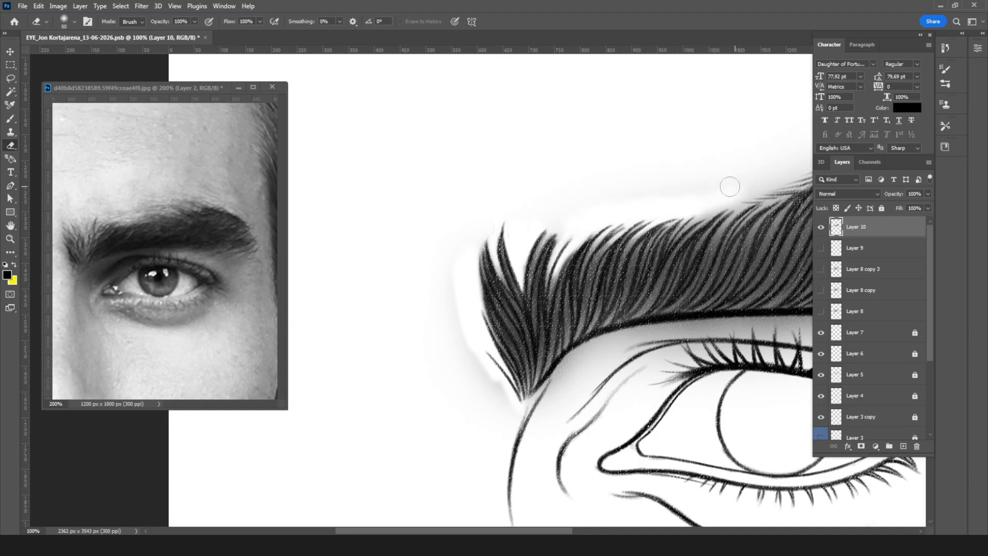
Step: Clean the remaining gray haze beside the eyebrow's front and above its arch with the enlarged eraser
mouse_move(488, 227)
mouse_down()
mouse_move(440, 270)
mouse_move(470, 366)
mouse_move(505, 401)
mouse_up()
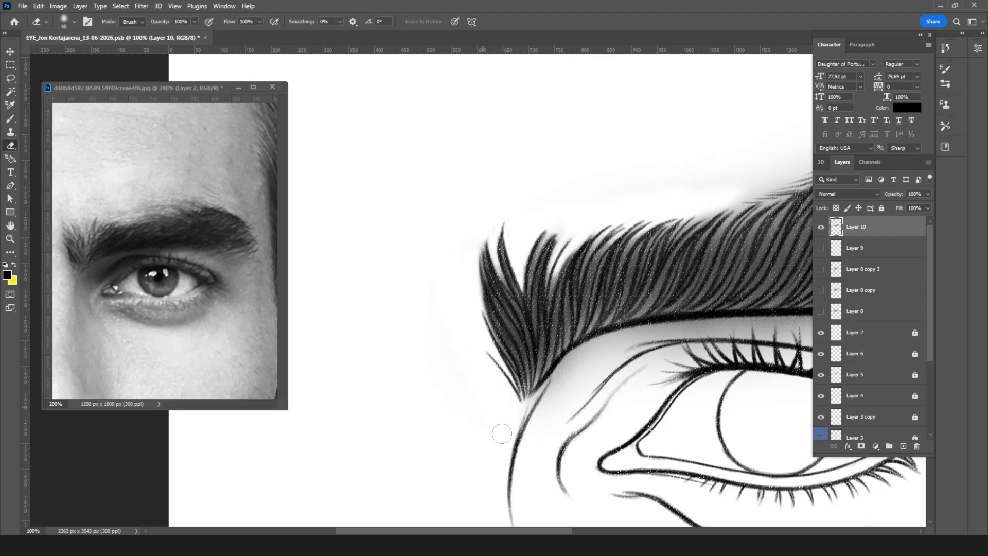
mouse_move(607, 161)
mouse_down()
mouse_move(461, 203)
mouse_move(512, 211)
mouse_move(463, 234)
mouse_move(534, 216)
mouse_move(516, 216)
mouse_up()
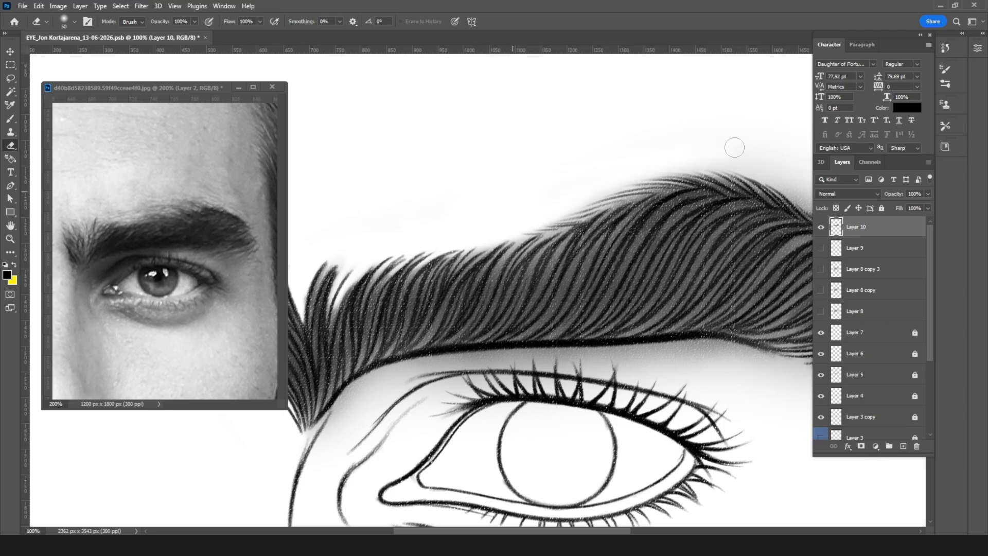
drag(711, 148, 586, 125)
mouse_move(516, 139)
mouse_down()
mouse_move(655, 145)
mouse_move(631, 128)
mouse_up()
key(ctrl+minus)
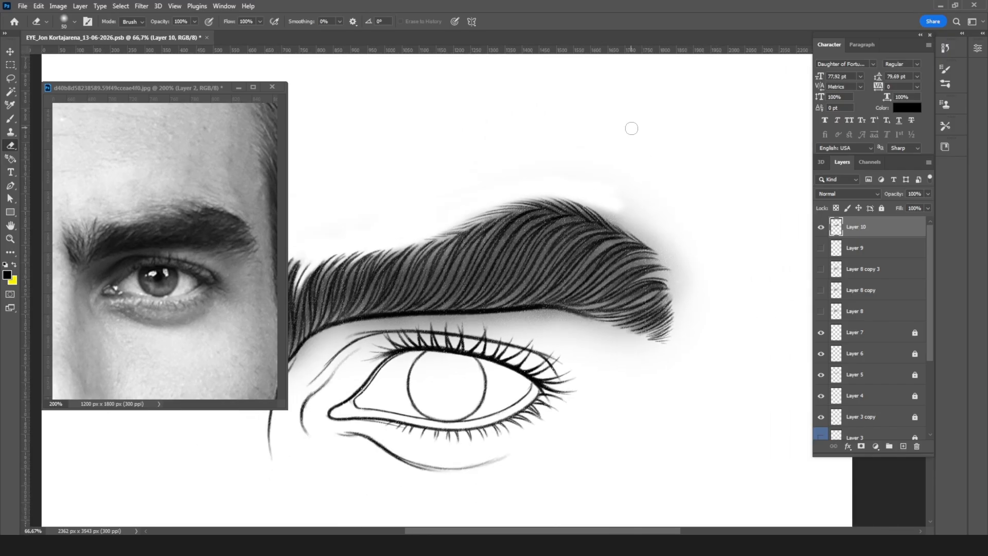
Step: Erase the shading spill around the outer tail and along the underside of the eyebrow with a larger eraser
key(bracketright)
key(bracketright)
key(bracketright)
key(bracketright)
mouse_move(631, 209)
mouse_down()
mouse_move(584, 191)
mouse_move(622, 203)
mouse_move(691, 265)
mouse_up()
drag(611, 355, 725, 365)
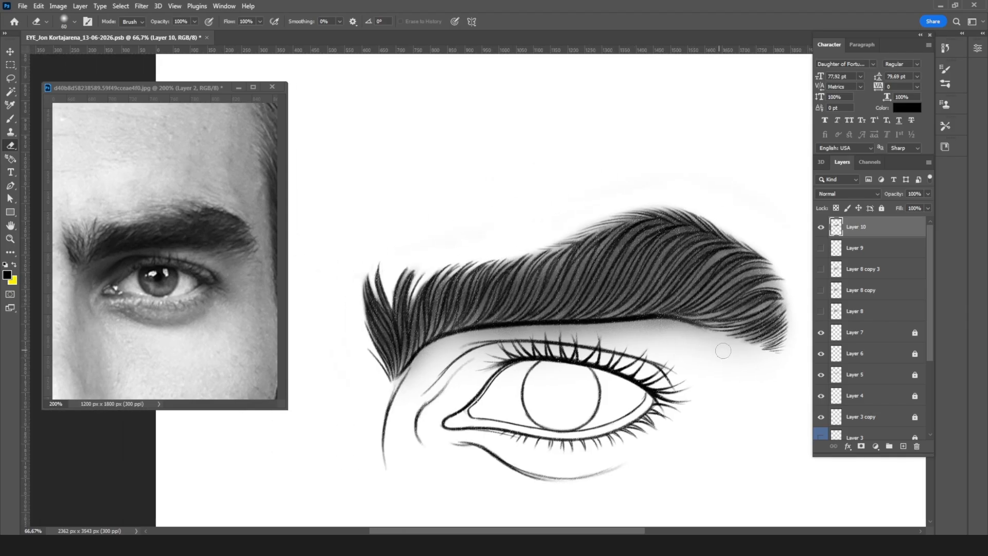
mouse_move(741, 351)
mouse_down()
mouse_move(667, 323)
mouse_move(484, 334)
mouse_move(440, 345)
mouse_move(401, 383)
mouse_up()
Step: Lasso the leftover shading between the eyebrow's lower edge and the eye, delete it, and deselect
key(l)
mouse_move(754, 358)
mouse_down()
mouse_move(696, 335)
mouse_move(485, 337)
mouse_up()
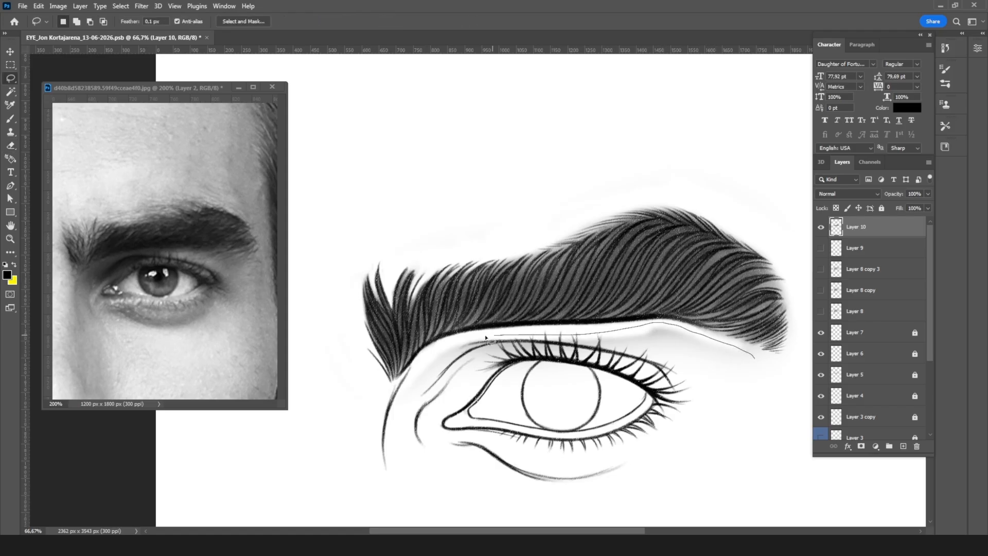
drag(422, 364, 751, 412)
key(Delete)
key(ctrl+d)
key(e)
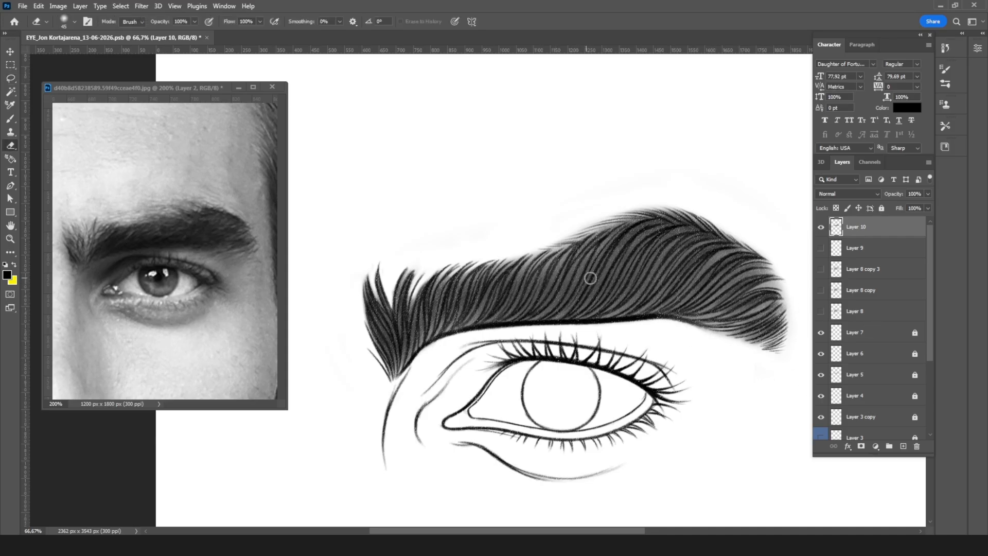
Step: Darken the lower band of the eyebrow from its inner part to the middle with the brush enlarged to 70 px
key(b)
key(bracketright)
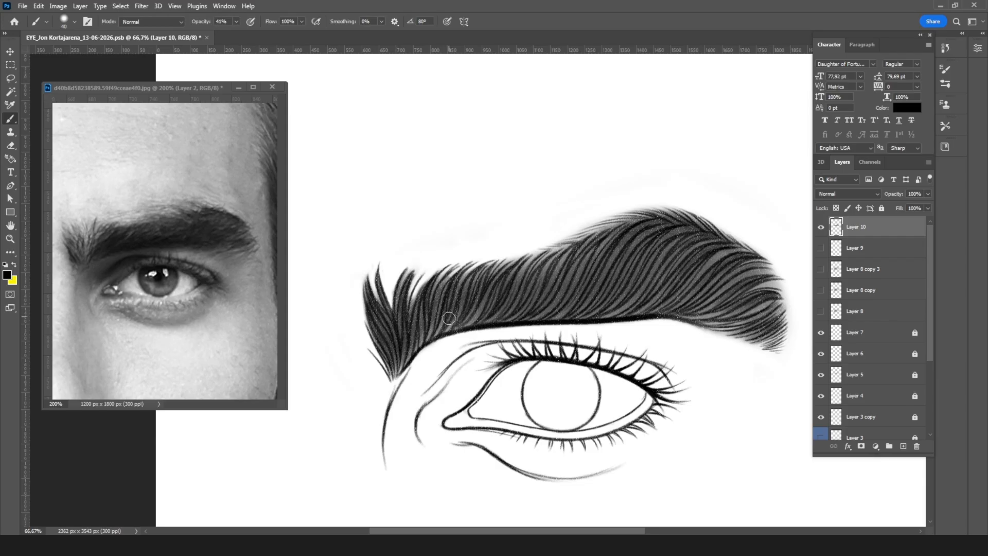
key(bracketright)
key(bracketright)
key(bracketright)
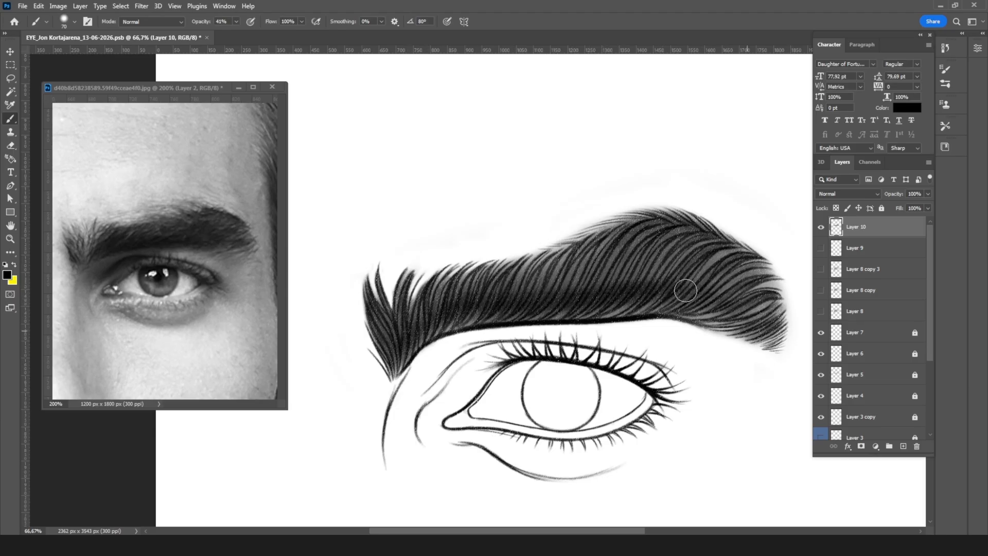
Step: Deepen the tone across the eyebrow's middle and arch with the brush enlarged to 100 px and 150 px
key(bracketright)
key(bracketright)
key(bracketright)
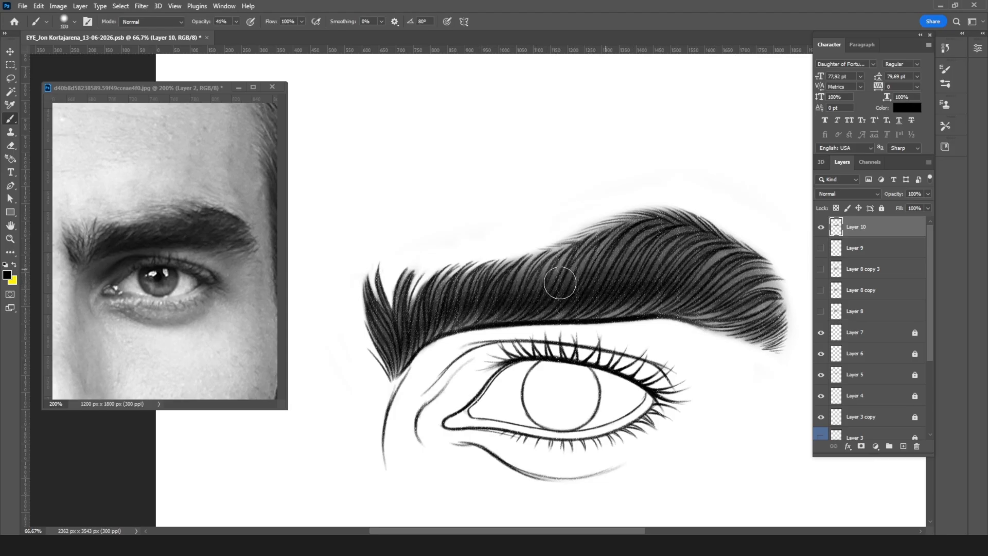
key(bracketright)
key(bracketright)
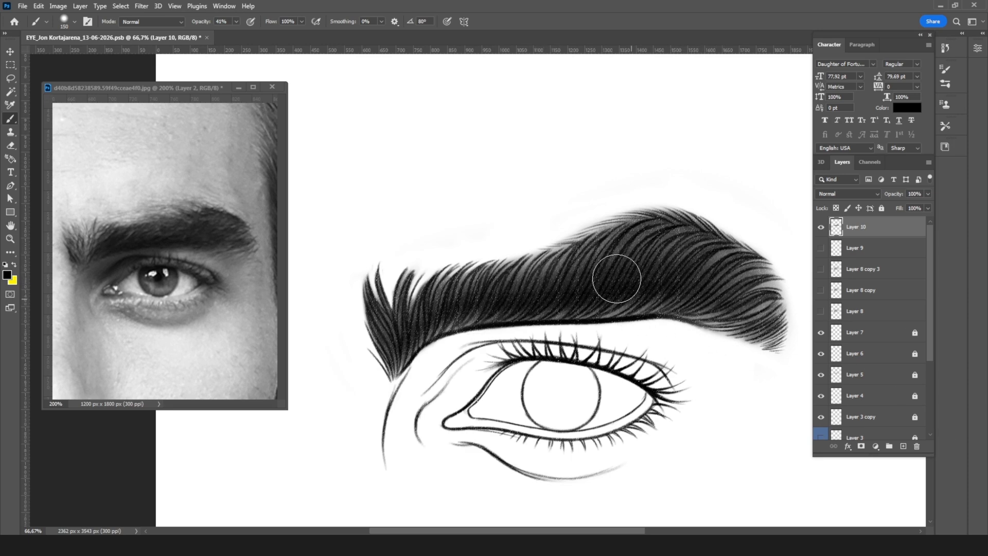
Step: Show Layer 9 and Layer 8 copy 3, and try a 150 px dark stroke over the eyebrow's tail on Layer 8 copy 3
drag(820, 247, 820, 269)
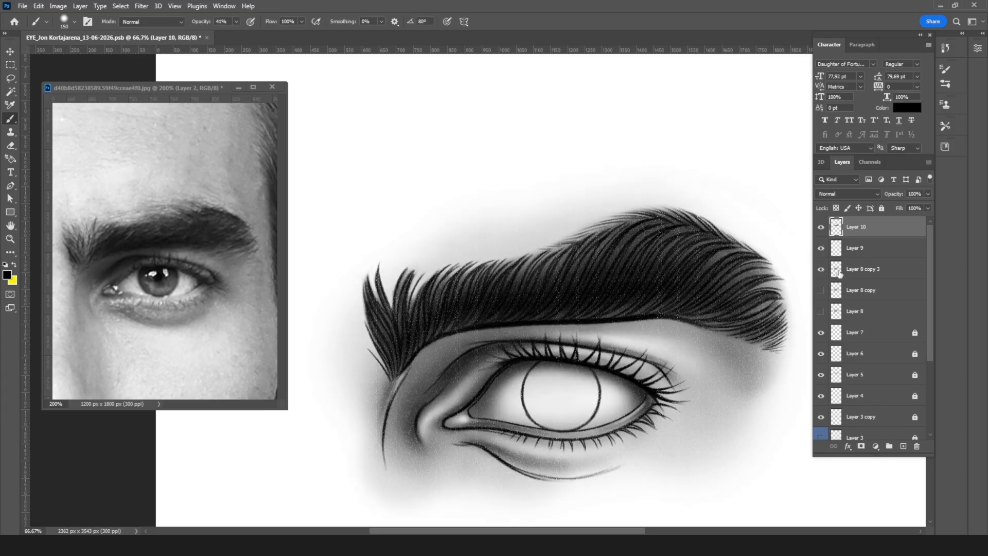
click(840, 272)
mouse_move(761, 301)
mouse_down()
mouse_move(777, 321)
mouse_move(757, 267)
mouse_up()
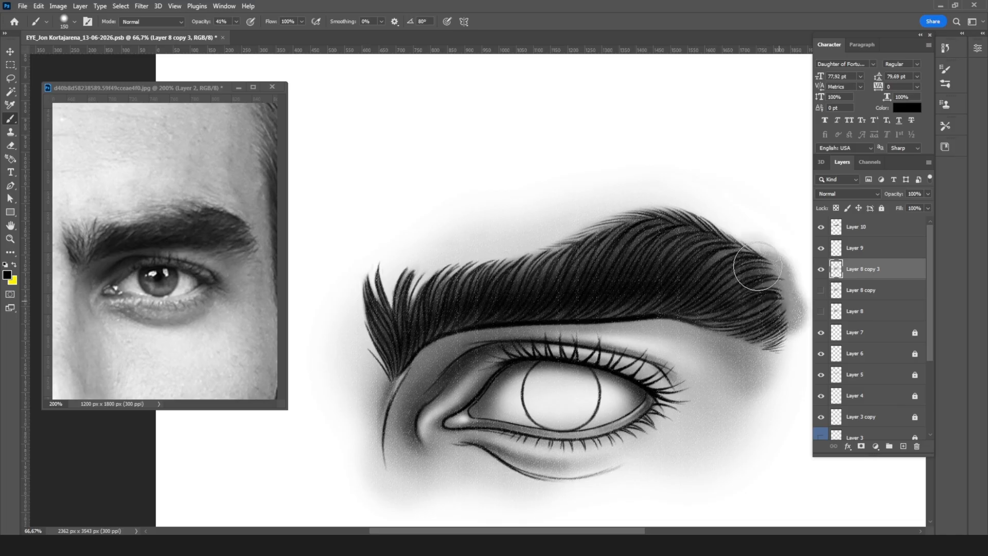
key(ctrl+z)
Step: Erase the gray haze around the eyebrow's tail, upper edge and front on Layer 8 copy 3 with a 300 px eraser
key(e)
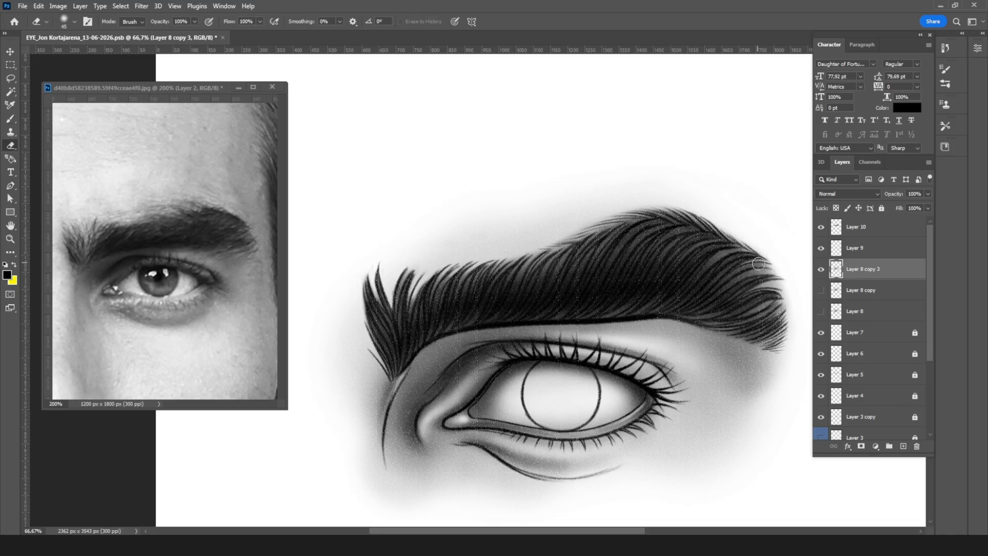
key(bracketright)
key(bracketright)
key(bracketright)
key(bracketright)
key(bracketright)
key(bracketright)
key(bracketright)
key(bracketright)
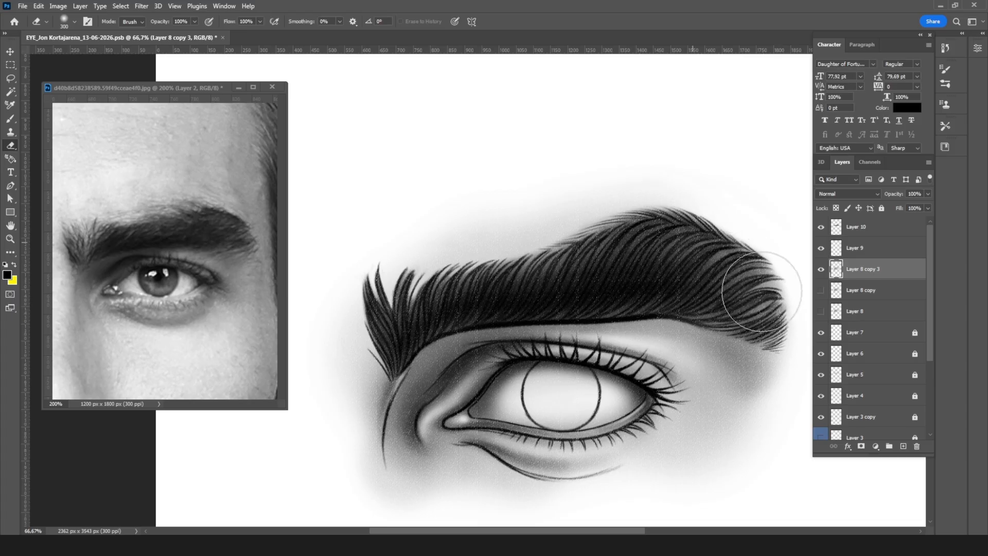
mouse_move(591, 247)
mouse_down()
mouse_move(659, 248)
mouse_move(407, 270)
mouse_move(370, 304)
mouse_move(512, 246)
mouse_up()
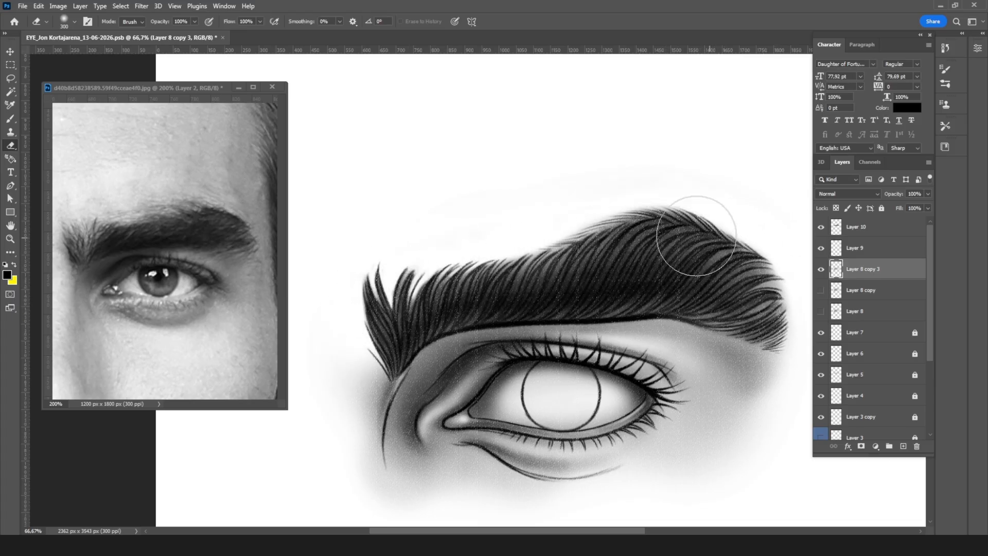
Step: Soften the eyebrow's upper part on Layer 10 with a 300 px eraser at 2% opacity, and check the whole drawing
click(875, 229)
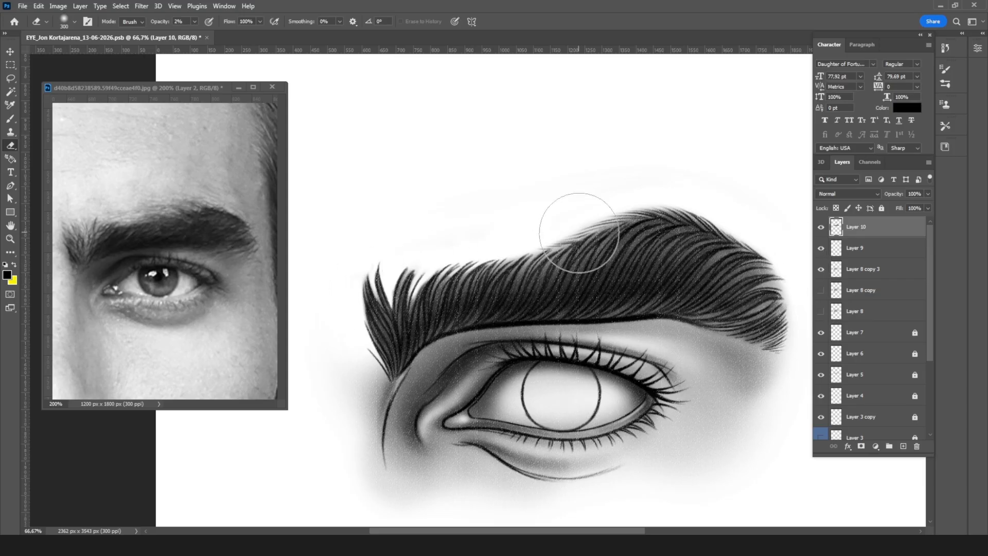
key(ctrl+plus)
key(ctrl+minus)
key(ctrl+minus)
key(ctrl+minus)
key(ctrl+minus)
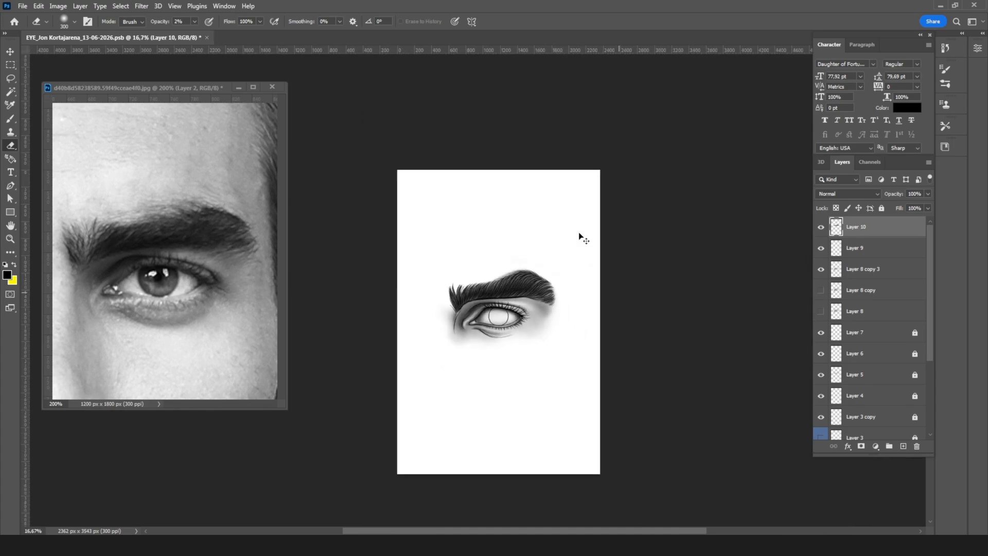
key(ctrl+plus)
key(ctrl+plus)
key(ctrl+plus)
key(ctrl+plus)
key(ctrl+plus)
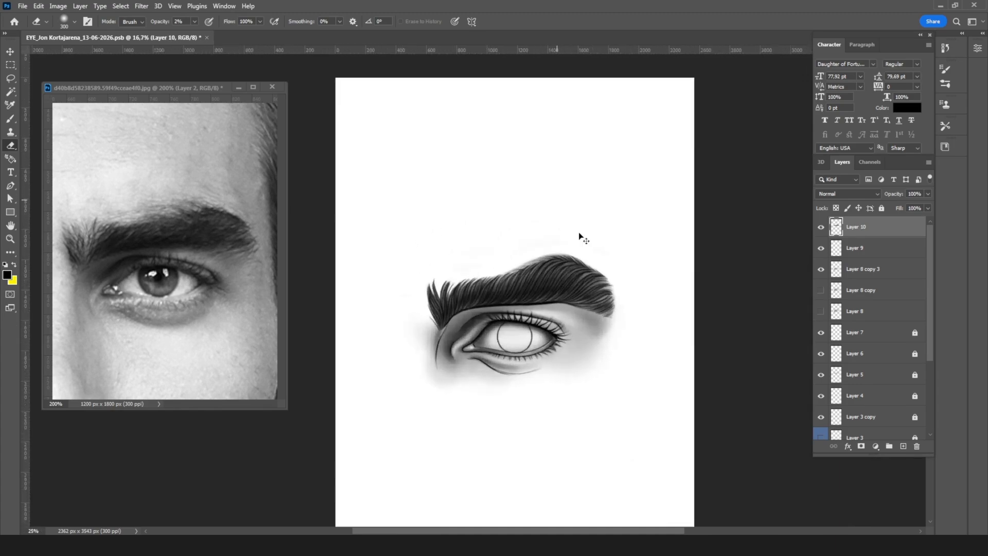
key(ctrl+plus)
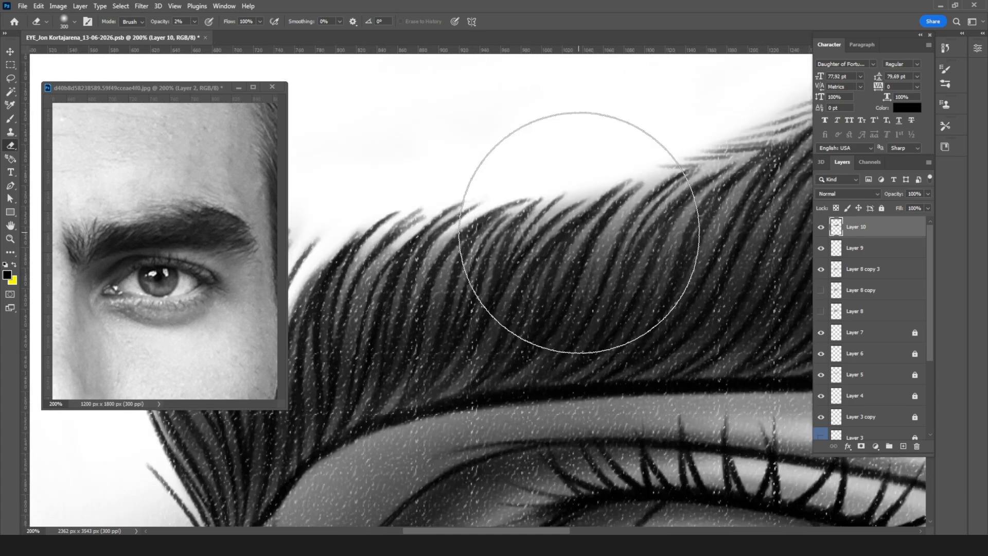
Step: Add a new layer above Layer 10 and fill the iris circle with a gray base tone using a 45 px brush
drag(576, 352, 467, 148)
drag(603, 282, 467, 242)
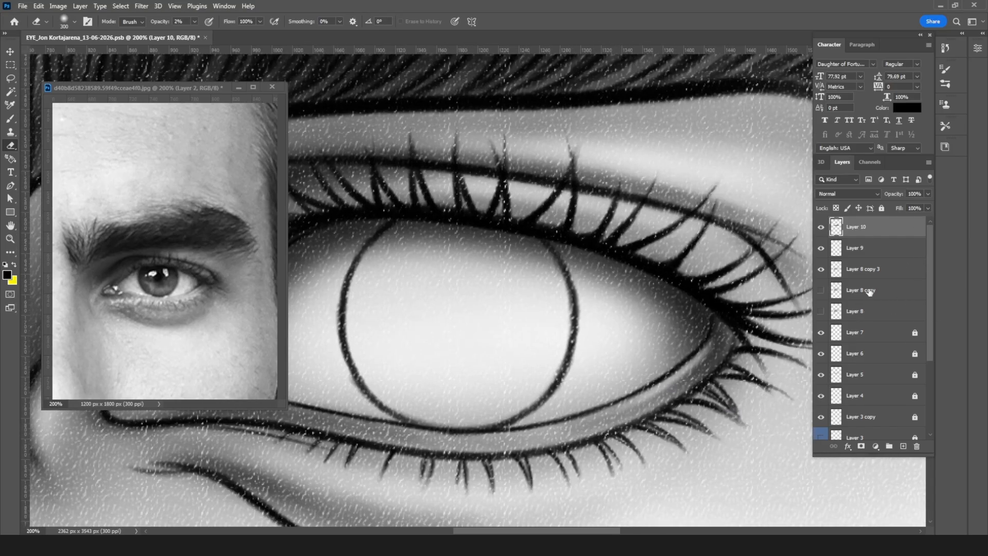
click(902, 448)
key(b)
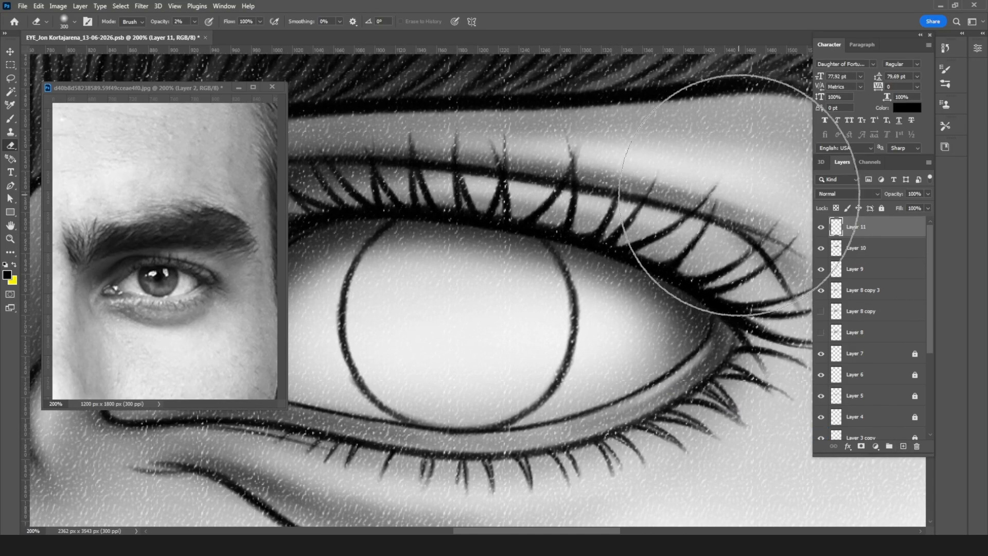
key(bracketleft)
key(bracketleft)
key(bracketleft)
key(bracketleft)
key(bracketleft)
key(bracketleft)
key(bracketleft)
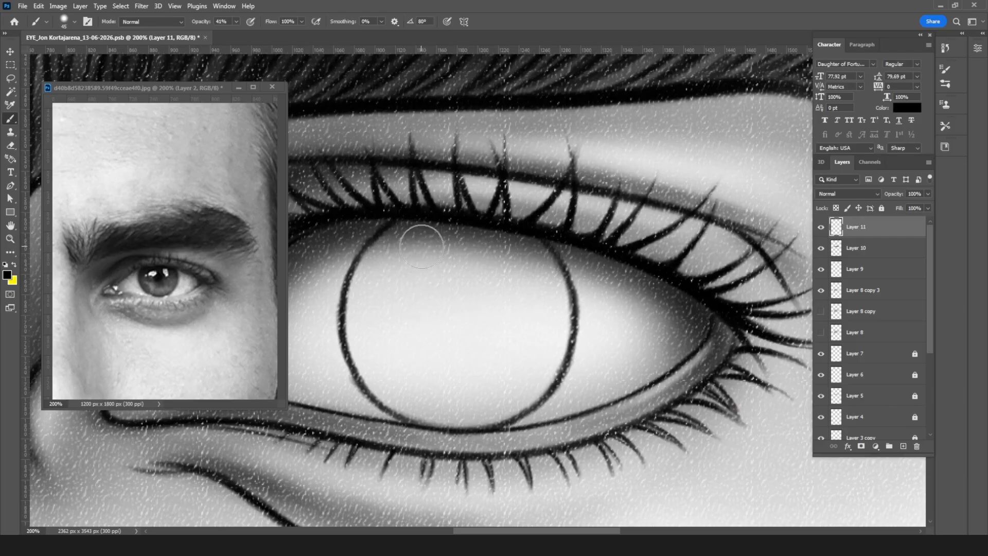
key(bracketleft)
mouse_move(363, 268)
mouse_down()
mouse_move(437, 242)
mouse_move(350, 305)
mouse_move(490, 236)
mouse_move(487, 258)
mouse_move(383, 348)
mouse_move(501, 271)
mouse_move(414, 388)
mouse_move(555, 302)
mouse_move(555, 323)
mouse_move(468, 412)
mouse_move(355, 350)
mouse_up()
mouse_move(406, 395)
mouse_down()
mouse_move(500, 397)
mouse_move(544, 345)
mouse_up()
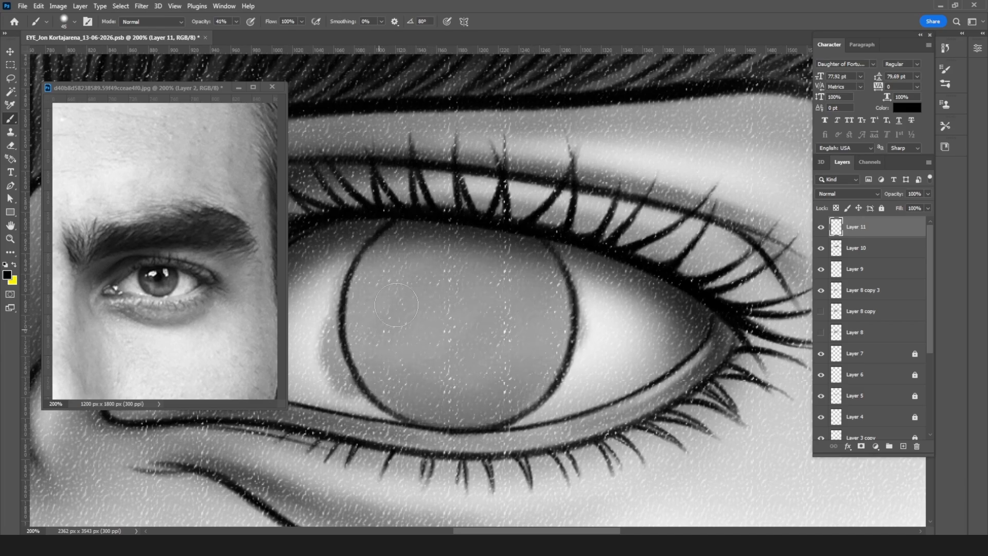
Step: Paint dark radial strokes from the iris rim toward its center with a 25 px brush, and darken beneath the upper eyelid
key(bracketleft)
key(bracketleft)
key(bracketleft)
key(bracketleft)
mouse_move(408, 220)
mouse_down()
mouse_move(361, 263)
mouse_move(392, 229)
mouse_move(347, 329)
mouse_move(371, 377)
mouse_move(452, 425)
mouse_move(494, 416)
mouse_up()
mouse_move(532, 245)
mouse_down()
mouse_move(529, 236)
mouse_move(538, 392)
mouse_move(465, 416)
mouse_up()
drag(493, 273, 585, 238)
mouse_move(494, 195)
mouse_down()
mouse_move(451, 234)
mouse_move(457, 245)
mouse_up()
mouse_move(544, 189)
mouse_down()
mouse_move(463, 273)
mouse_move(505, 193)
mouse_move(455, 331)
mouse_move(465, 236)
mouse_move(486, 359)
mouse_move(451, 308)
mouse_move(465, 263)
mouse_move(455, 309)
mouse_move(438, 304)
mouse_move(512, 303)
mouse_up()
mouse_move(481, 272)
mouse_down()
mouse_move(451, 229)
mouse_move(501, 203)
mouse_move(536, 230)
mouse_move(540, 179)
mouse_move(610, 248)
mouse_move(685, 284)
mouse_move(674, 308)
mouse_move(641, 308)
mouse_move(633, 370)
mouse_move(564, 398)
mouse_move(528, 346)
mouse_move(467, 370)
mouse_move(461, 337)
mouse_move(511, 292)
mouse_up()
mouse_move(465, 201)
mouse_down()
mouse_move(487, 242)
mouse_move(503, 252)
mouse_move(414, 264)
mouse_move(441, 287)
mouse_move(431, 307)
mouse_move(489, 321)
mouse_move(483, 376)
mouse_move(507, 393)
mouse_move(533, 374)
mouse_move(546, 337)
mouse_move(584, 387)
mouse_move(580, 343)
mouse_move(628, 368)
mouse_move(619, 327)
mouse_move(666, 313)
mouse_move(621, 293)
mouse_move(653, 249)
mouse_move(614, 208)
mouse_up()
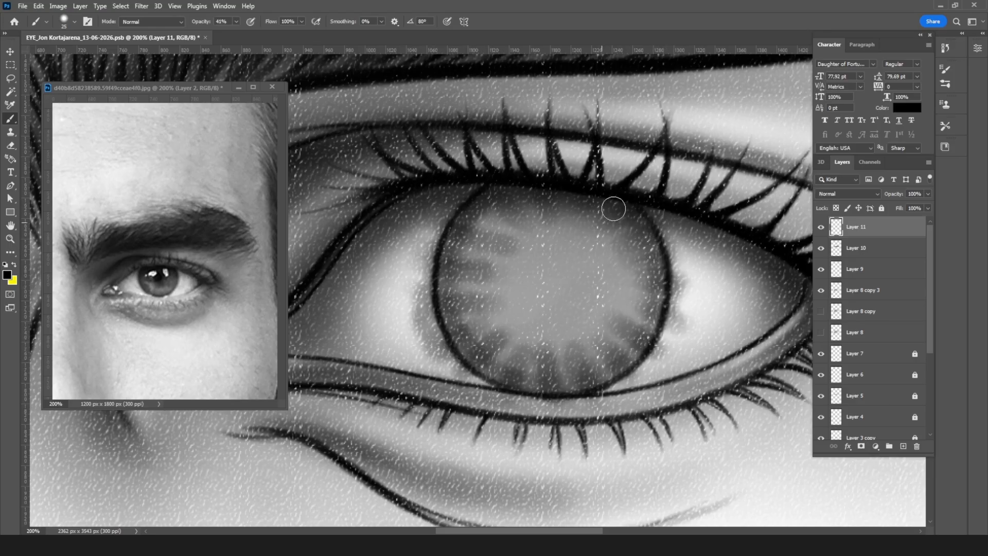
Step: Shade the iris softly along its rim on Layer 11 with the Soft Round Pressure Opacity brush at 90 px
key(ctrl+minus)
key(ctrl+minus)
key(ctrl+minus)
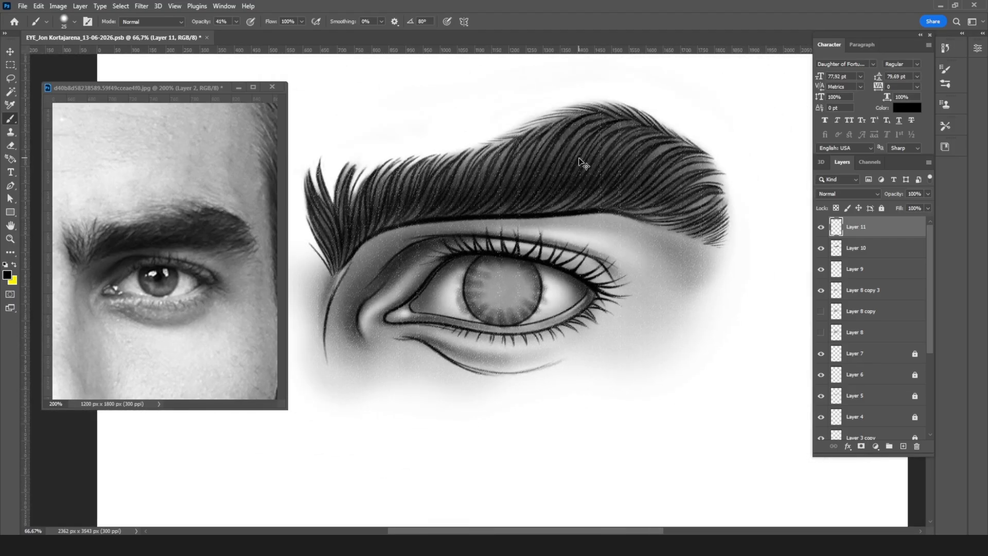
key(ctrl+plus)
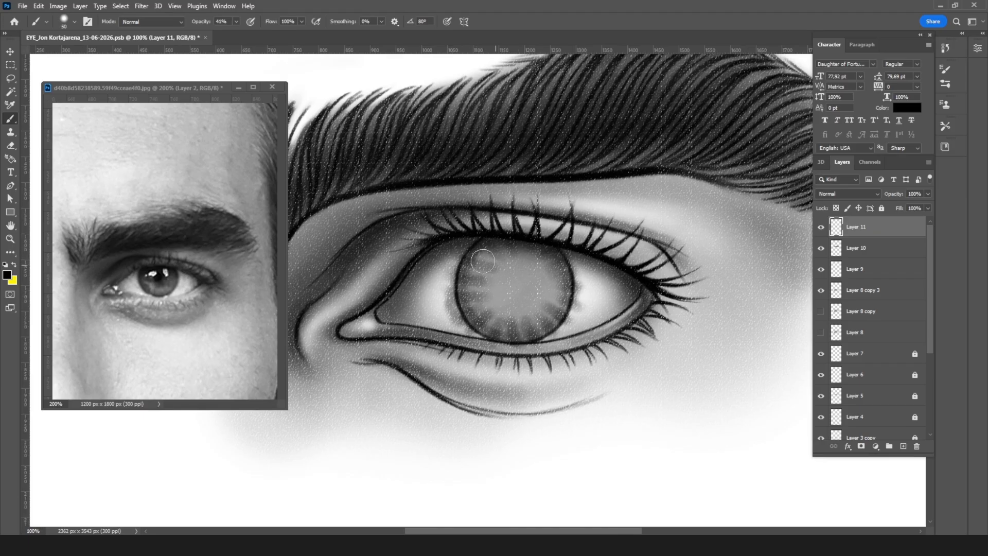
click(69, 20)
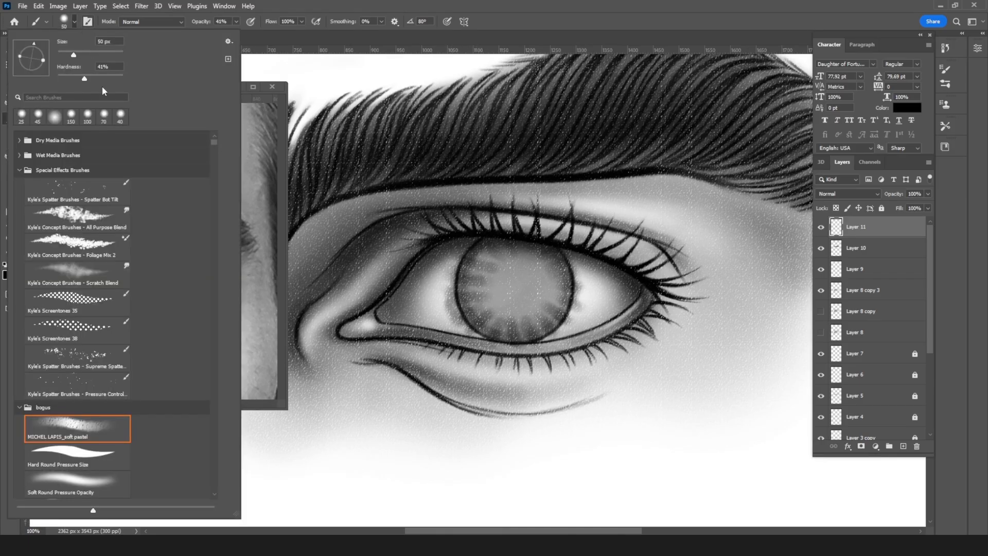
click(108, 478)
click(568, 244)
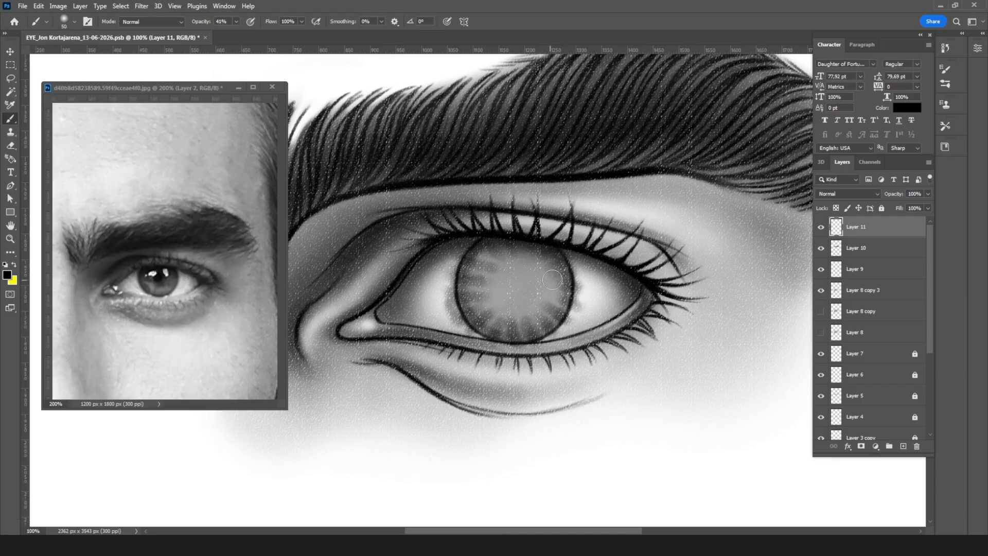
key(bracketright)
key(bracketright)
mouse_move(569, 274)
mouse_down()
mouse_move(504, 236)
mouse_move(474, 247)
mouse_move(461, 271)
mouse_move(464, 301)
mouse_move(484, 328)
mouse_move(514, 338)
mouse_move(548, 325)
mouse_move(564, 299)
mouse_move(553, 258)
mouse_move(499, 242)
mouse_move(501, 336)
mouse_up()
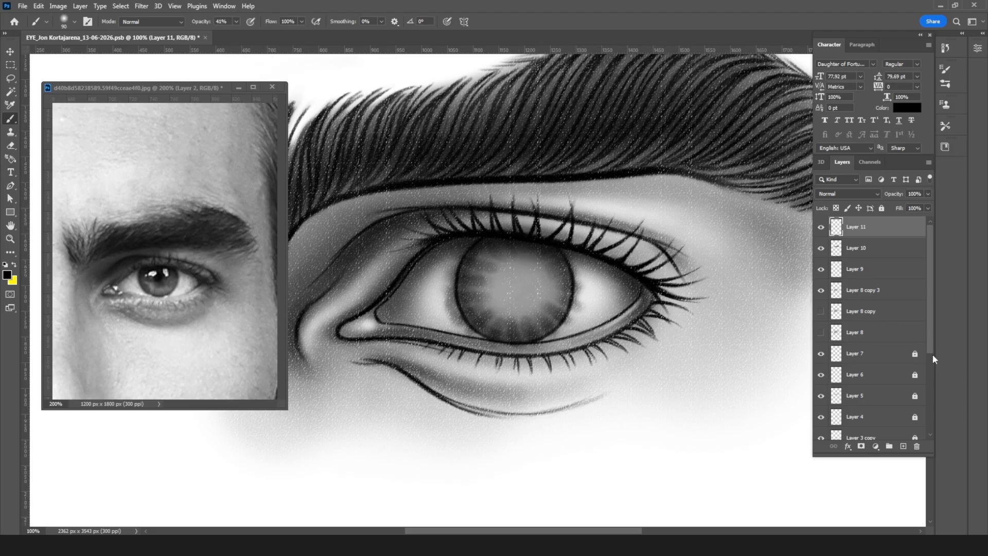
Step: Make the hidden Layer 1 visible
drag(933, 338, 934, 400)
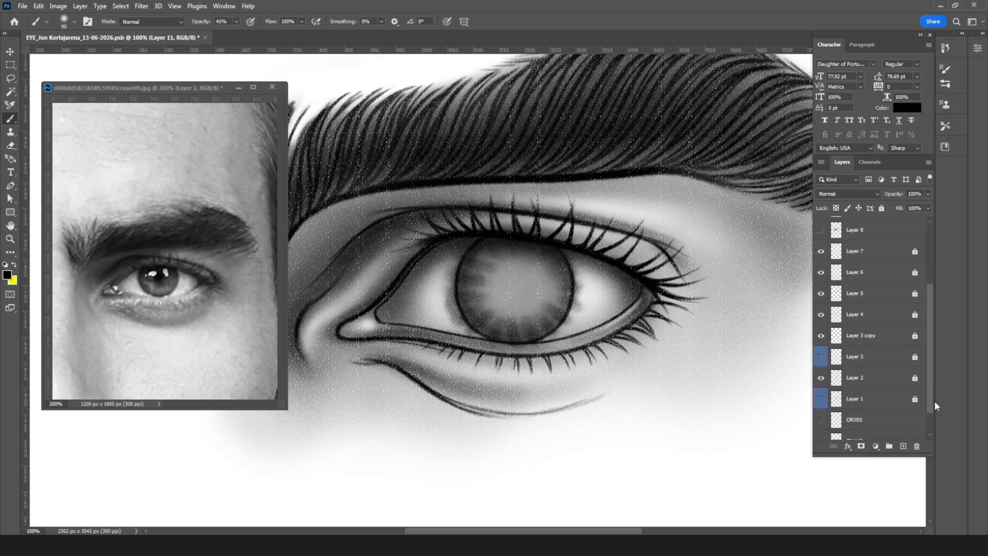
click(821, 397)
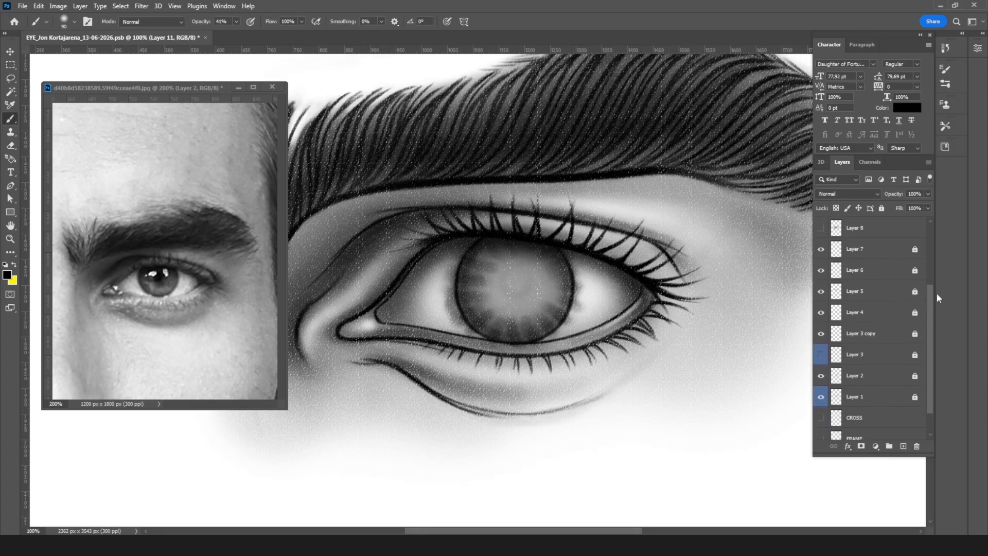
drag(928, 288, 931, 225)
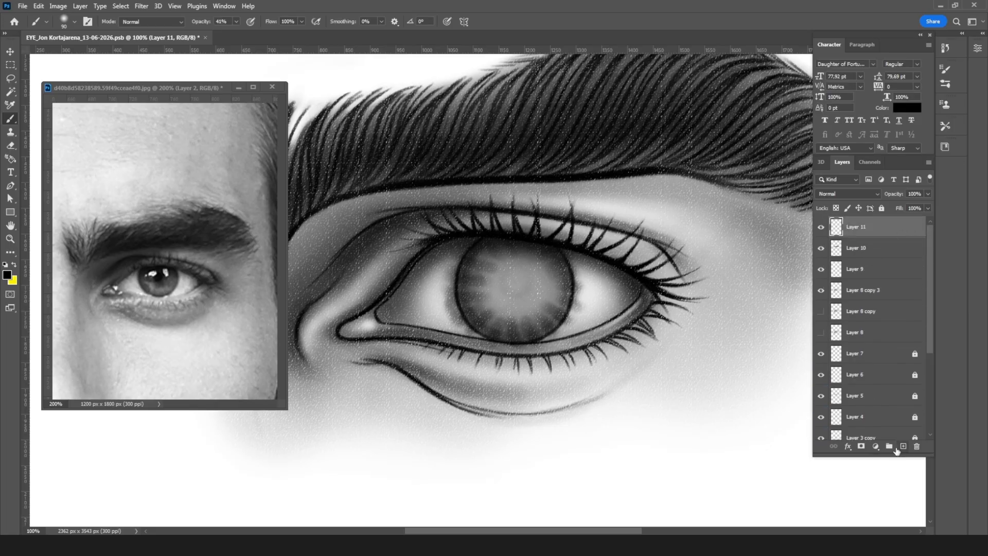
Step: Add a new layer above Layer 11 and paint a round gray pupil base at the iris center with a 30 px brush
click(901, 447)
key(bracketleft)
key(bracketleft)
key(bracketleft)
key(bracketleft)
key(bracketleft)
drag(515, 280, 514, 280)
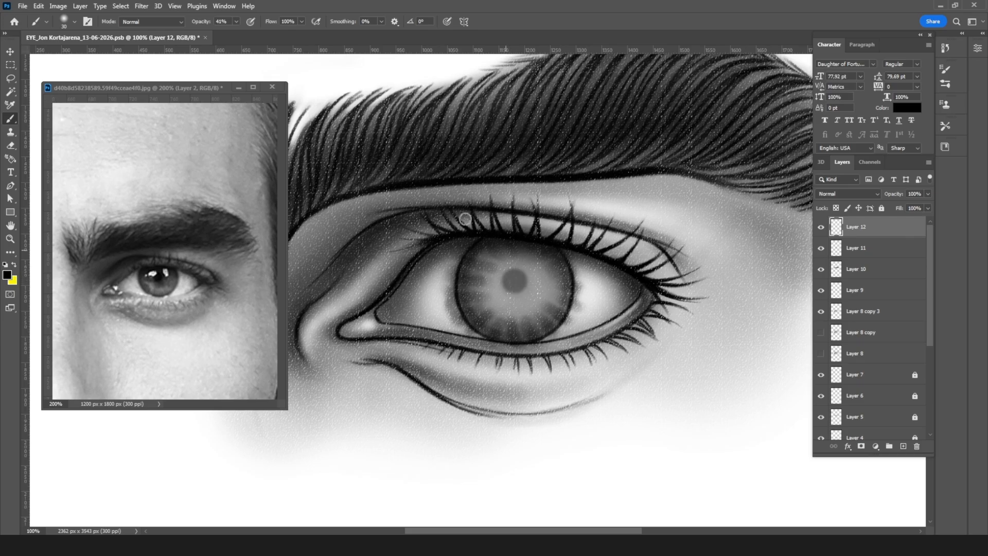
Step: Darken the pupil to solid black using the soft pastel brush at 50 px
click(73, 22)
click(111, 420)
click(515, 280)
drag(517, 282, 514, 283)
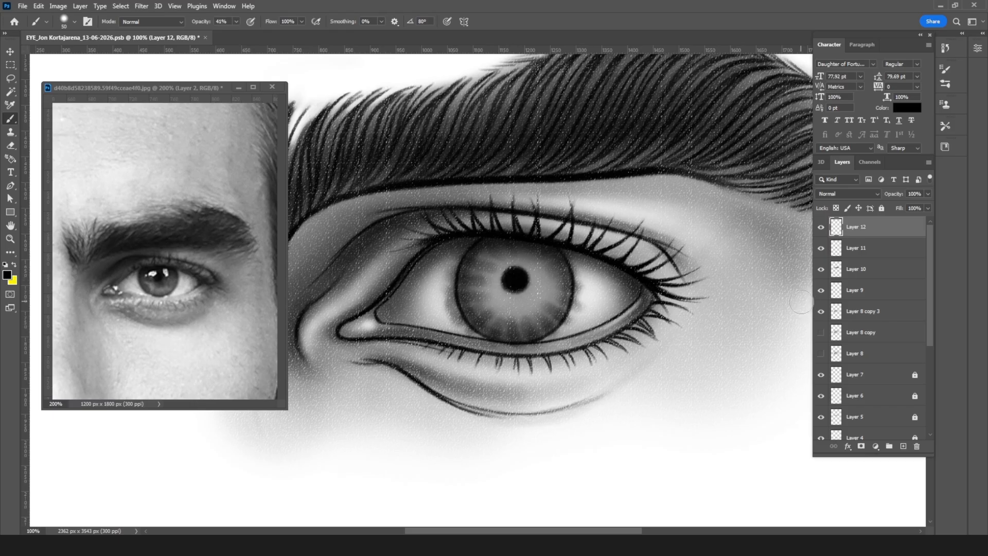
Step: Return to Layer 11 and reduce the brush size to 25 px for detailing the iris around the pupil
click(878, 254)
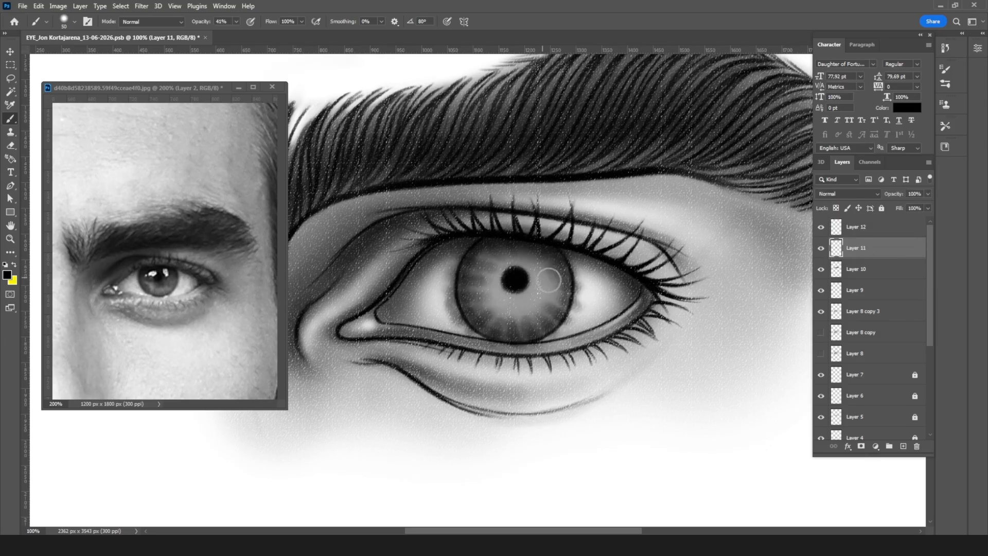
key(bracketleft)
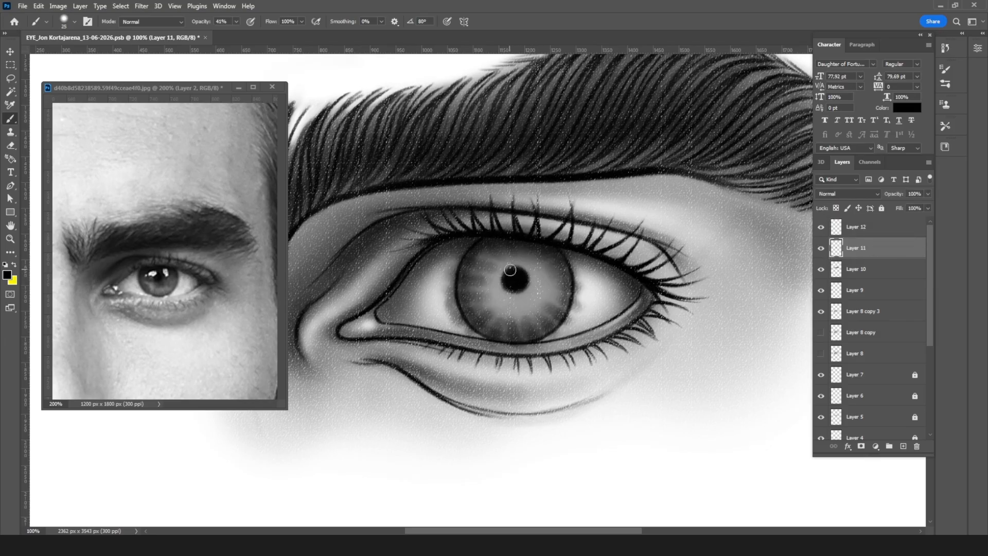
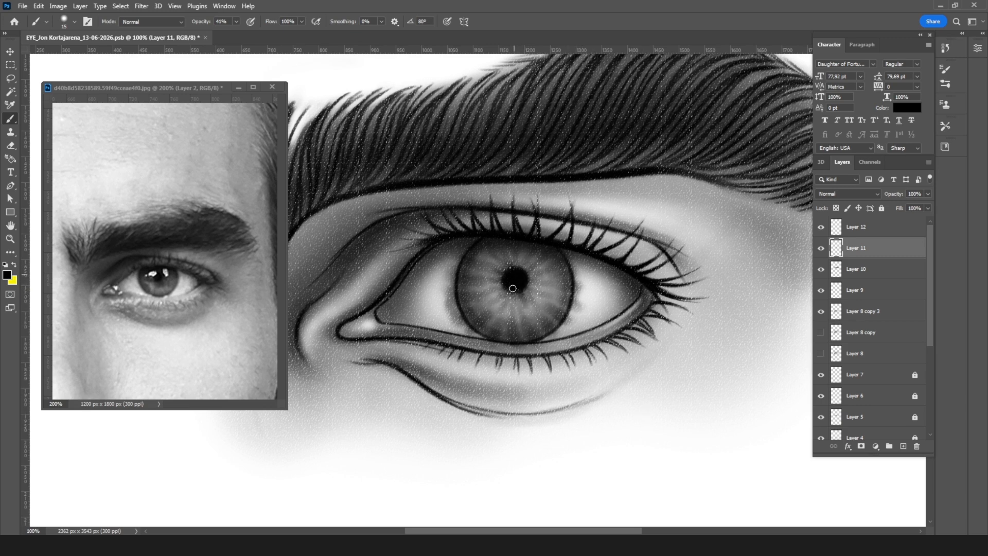
Step: Soften and darken the pupil's edge on Layer 11 using a soft brush enlarged to 60 px
click(74, 21)
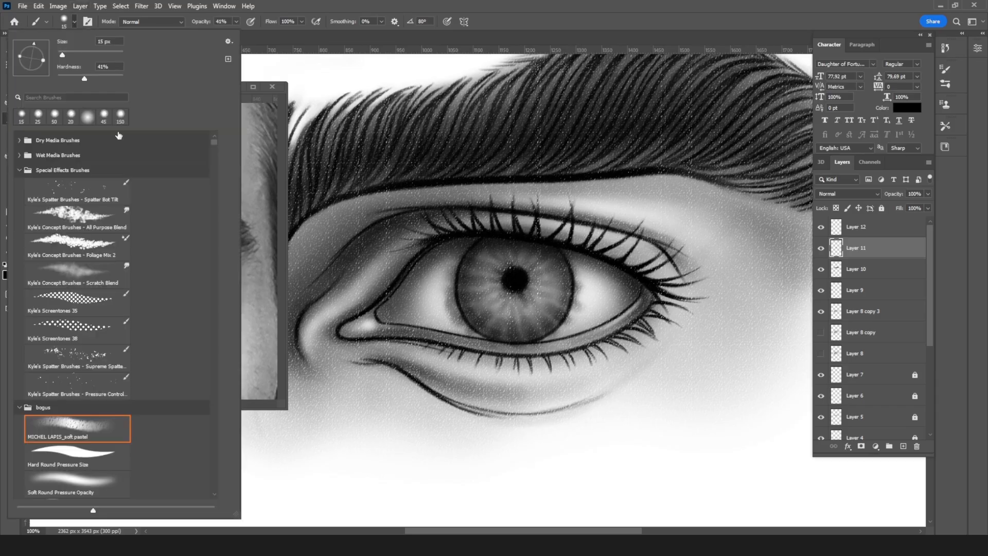
click(514, 281)
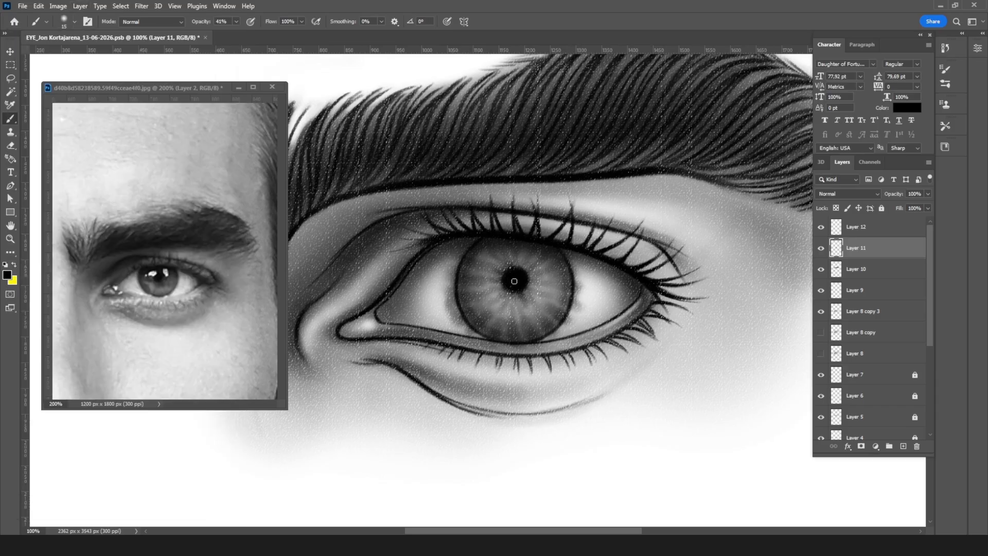
key(bracketright)
key(bracketright)
key(bracketright)
key(bracketright)
key(bracketright)
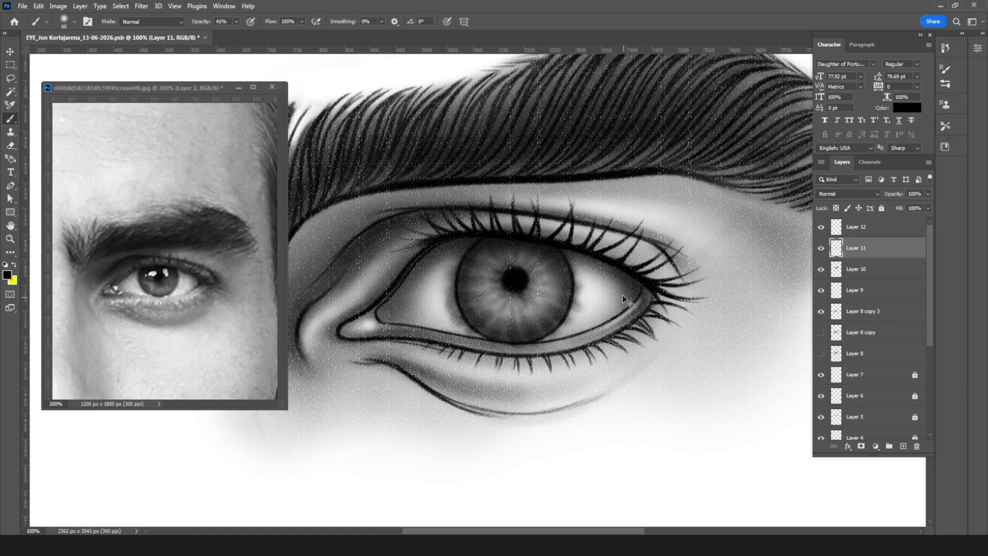
key(ctrl+minus)
key(ctrl+minus)
key(ctrl+minus)
key(ctrl+minus)
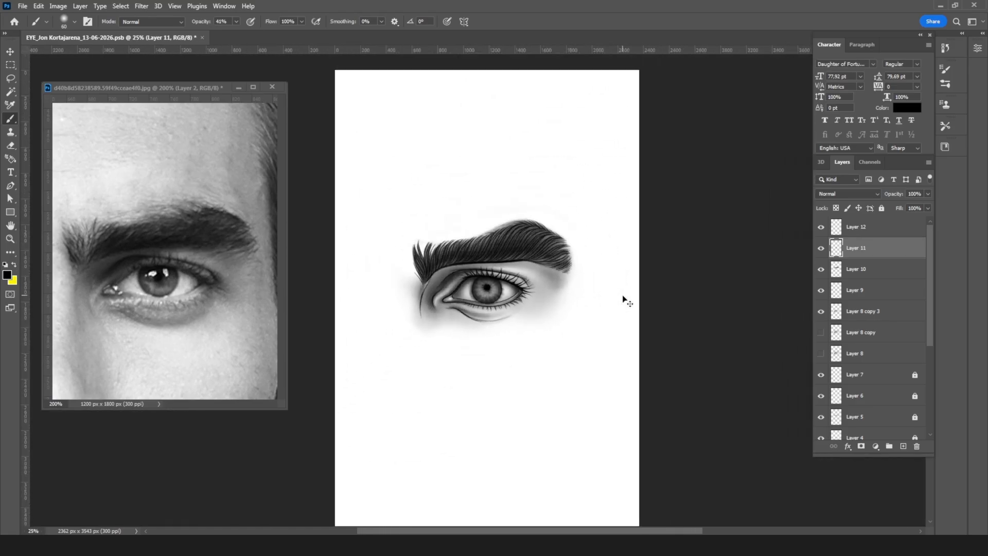
key(ctrl+plus)
key(ctrl+plus)
key(ctrl+plus)
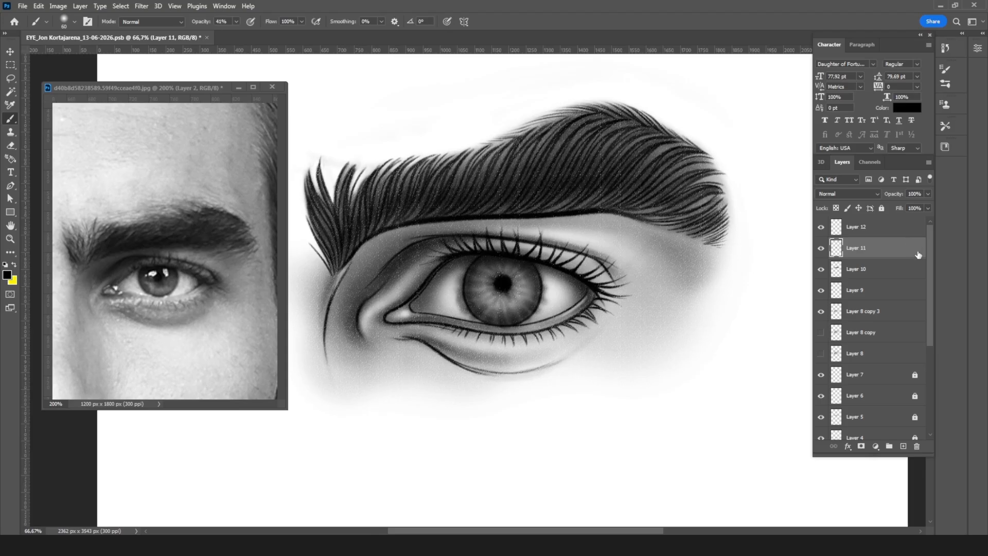
Step: Lock Layer 12, Layer 10 and Layer 9, and return to Layer 11 for editing
click(861, 233)
click(881, 208)
click(878, 249)
click(883, 276)
click(881, 208)
click(889, 298)
click(880, 211)
click(889, 254)
key(ctrl+plus)
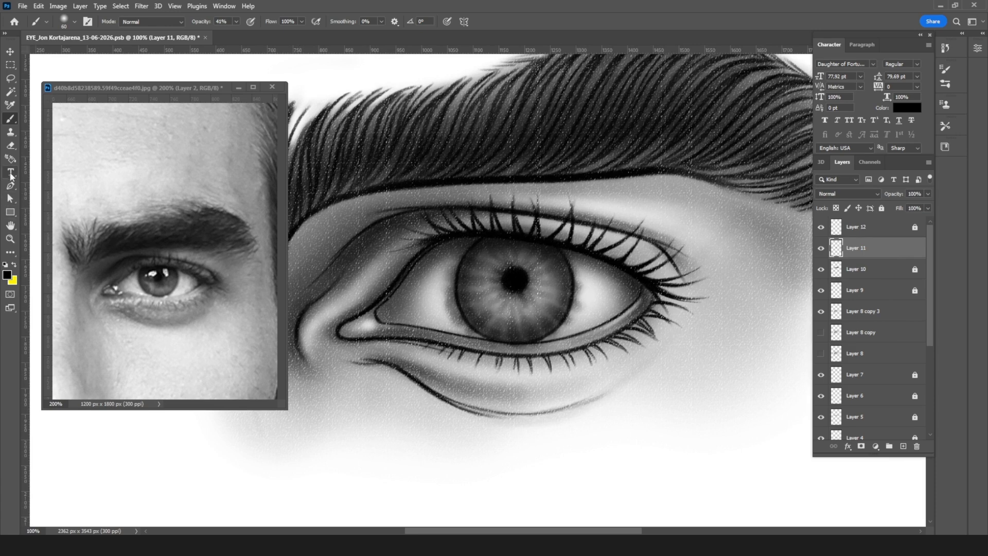
Step: Lighten radial streaks in the iris around the pupil with the Eraser at 20% opacity and 25 px
click(10, 146)
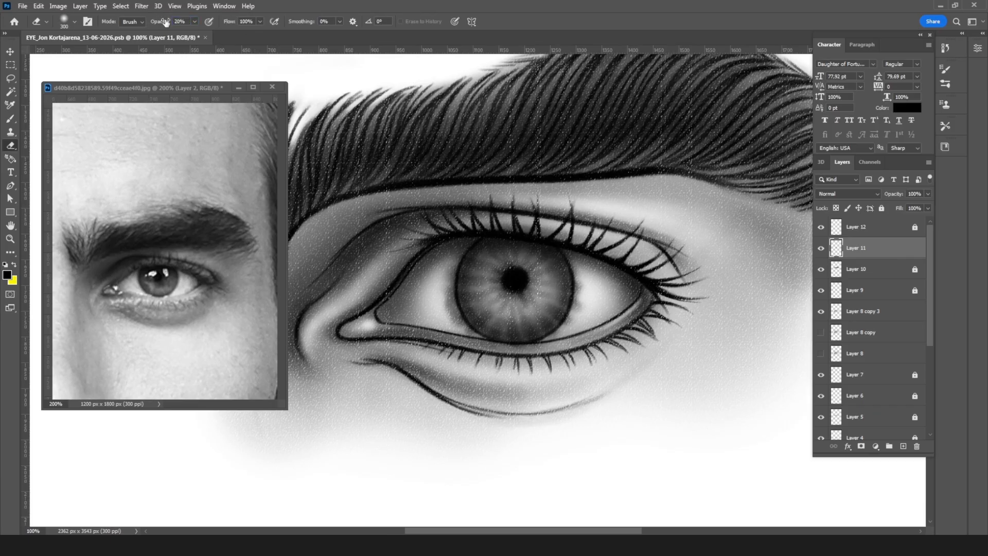
key(ctrl+plus)
key(b)
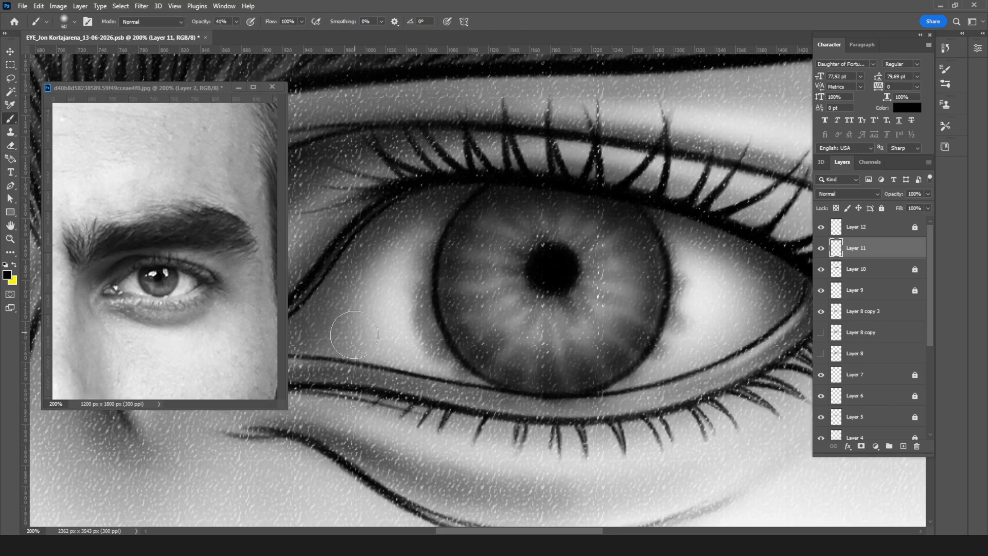
key(e)
key(bracketleft)
key(bracketleft)
key(bracketleft)
key(bracketleft)
key(bracketleft)
key(bracketleft)
key(bracketleft)
key(bracketleft)
key(bracketleft)
key(bracketleft)
key(bracketleft)
key(bracketleft)
key(bracketleft)
key(bracketleft)
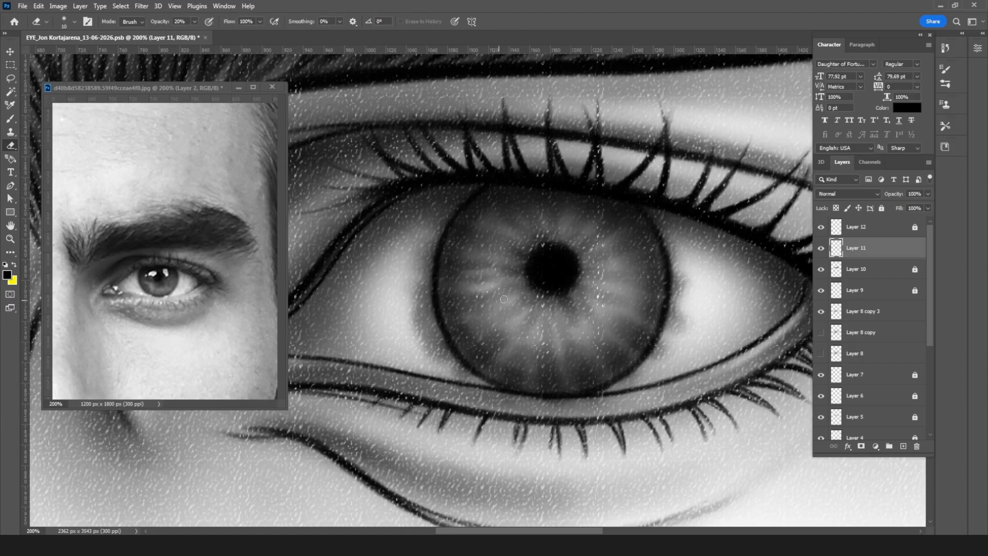
key(bracketright)
key(bracketright)
key(bracketright)
mouse_move(514, 319)
mouse_down()
mouse_move(521, 345)
mouse_move(534, 328)
mouse_move(554, 331)
mouse_move(561, 370)
mouse_move(567, 329)
mouse_move(613, 326)
mouse_move(583, 313)
mouse_move(614, 322)
mouse_move(603, 304)
mouse_move(626, 292)
mouse_move(619, 262)
mouse_up()
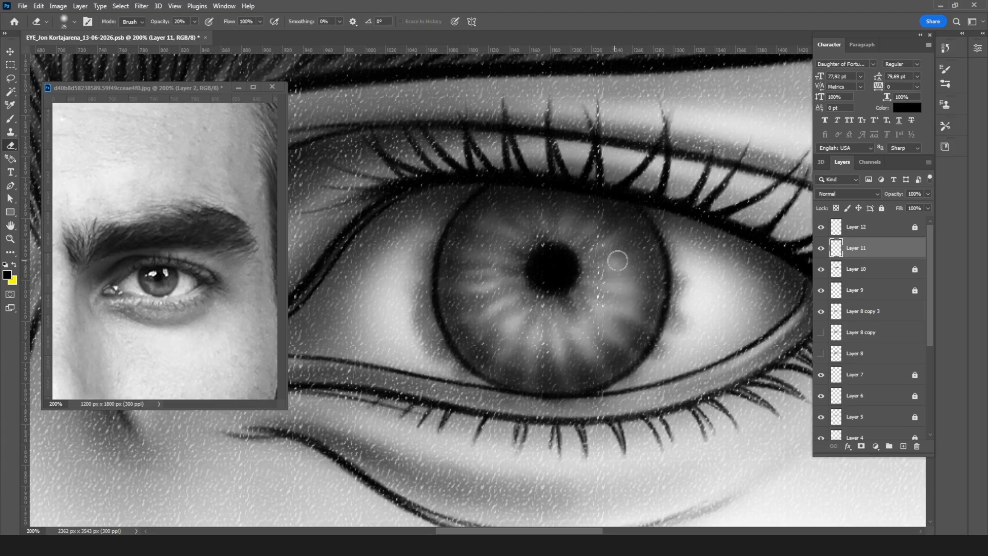
Step: Brighten the lower and side areas of the iris with broader Eraser strokes at 35 px and 60 px
key(bracketright)
key(bracketright)
mouse_move(489, 311)
mouse_down()
mouse_move(561, 343)
mouse_move(596, 319)
mouse_move(540, 352)
mouse_move(523, 343)
mouse_up()
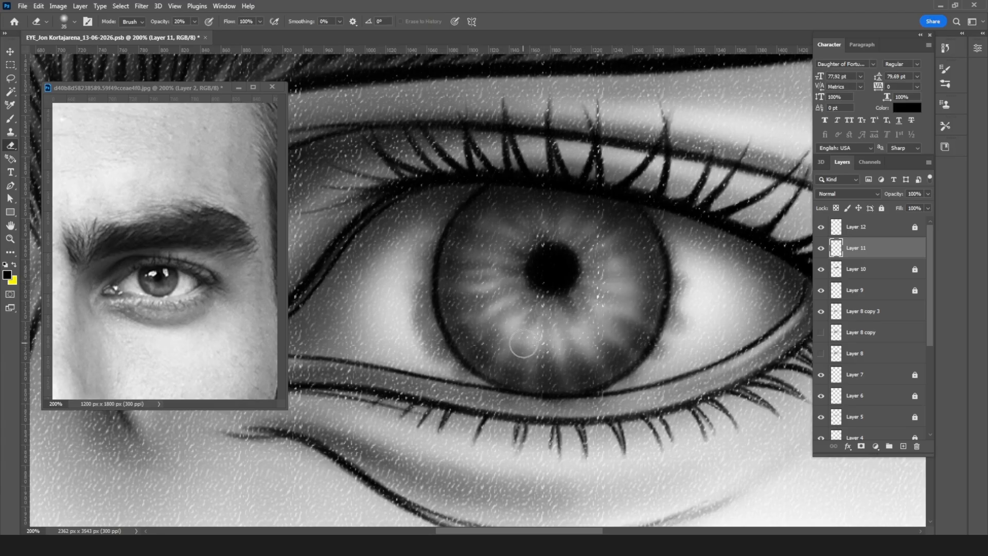
key(bracketright)
key(bracketright)
key(bracketright)
key(bracketright)
drag(546, 311, 601, 251)
key(ctrl+minus)
key(ctrl+minus)
key(ctrl+minus)
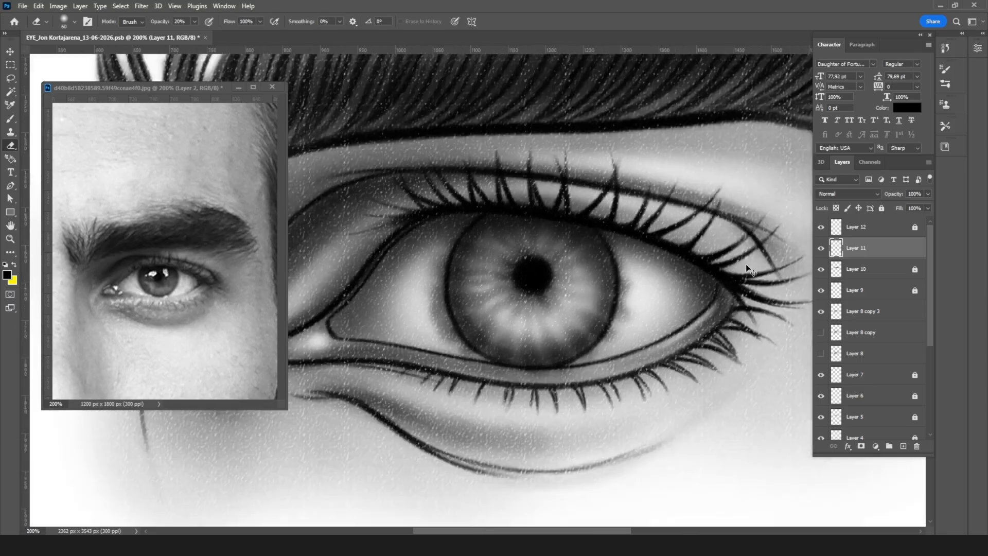
key(ctrl+plus)
key(ctrl+plus)
key(ctrl+plus)
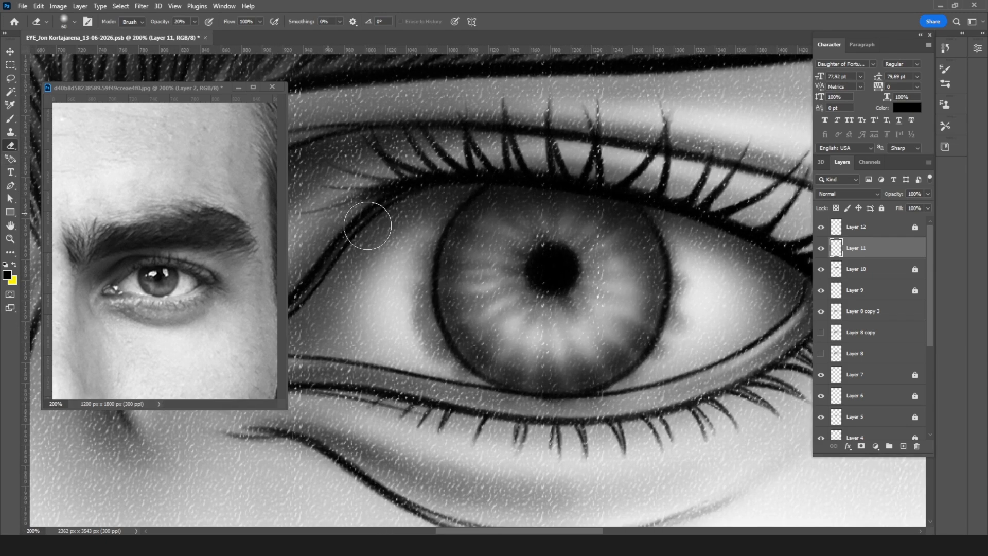
Step: Erase the dark smudges just outside the iris edge with the Eraser at 100% opacity and 20 px
click(194, 21)
mouse_move(200, 32)
mouse_down()
mouse_move(368, 38)
mouse_move(423, 80)
mouse_up()
key(bracketleft)
key(bracketleft)
key(bracketleft)
mouse_move(439, 218)
mouse_down()
mouse_move(427, 320)
mouse_move(424, 300)
mouse_move(449, 365)
mouse_move(429, 330)
mouse_move(489, 394)
mouse_move(471, 391)
mouse_move(586, 408)
mouse_move(665, 361)
mouse_move(690, 285)
mouse_move(682, 310)
mouse_move(662, 212)
mouse_move(687, 206)
mouse_up()
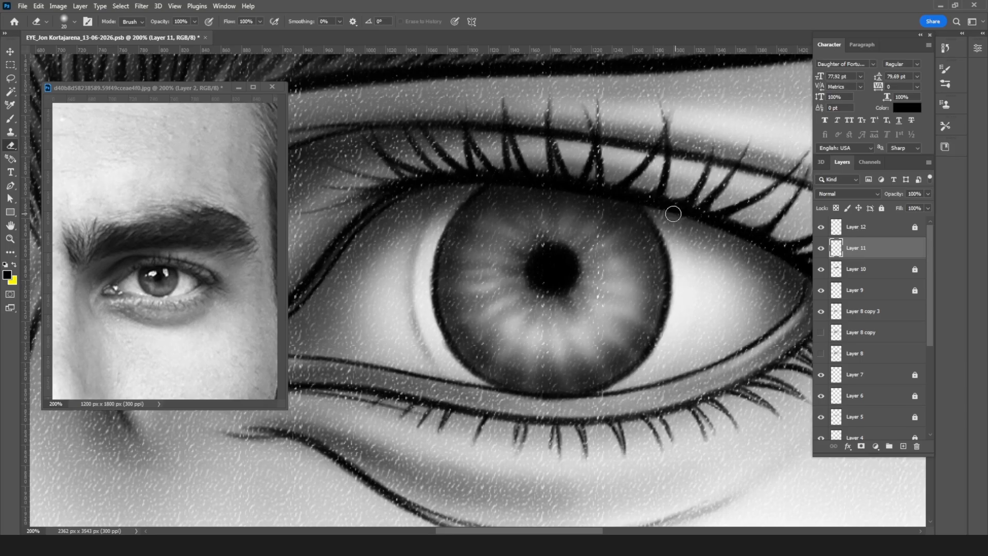
Step: Lasso the area surrounding the iris, clear the leftover shading there from Layer 11 and deselect
key(l)
mouse_move(493, 178)
mouse_down()
mouse_move(457, 211)
mouse_move(433, 267)
mouse_move(431, 321)
mouse_move(492, 389)
mouse_move(289, 255)
mouse_move(667, 61)
mouse_move(723, 456)
mouse_move(623, 394)
mouse_move(663, 341)
mouse_move(679, 296)
mouse_move(673, 254)
mouse_move(646, 206)
mouse_move(603, 188)
mouse_move(489, 179)
mouse_up()
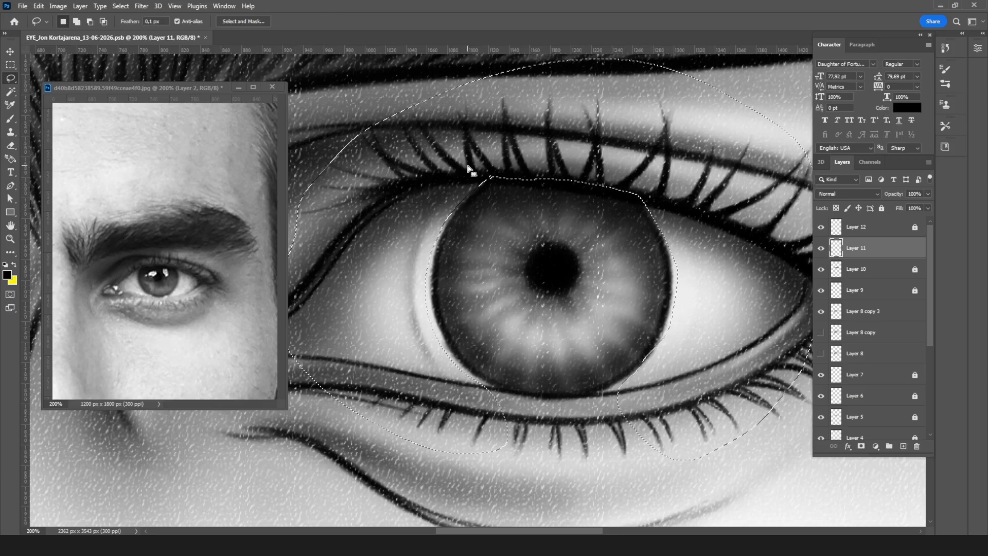
click(469, 170)
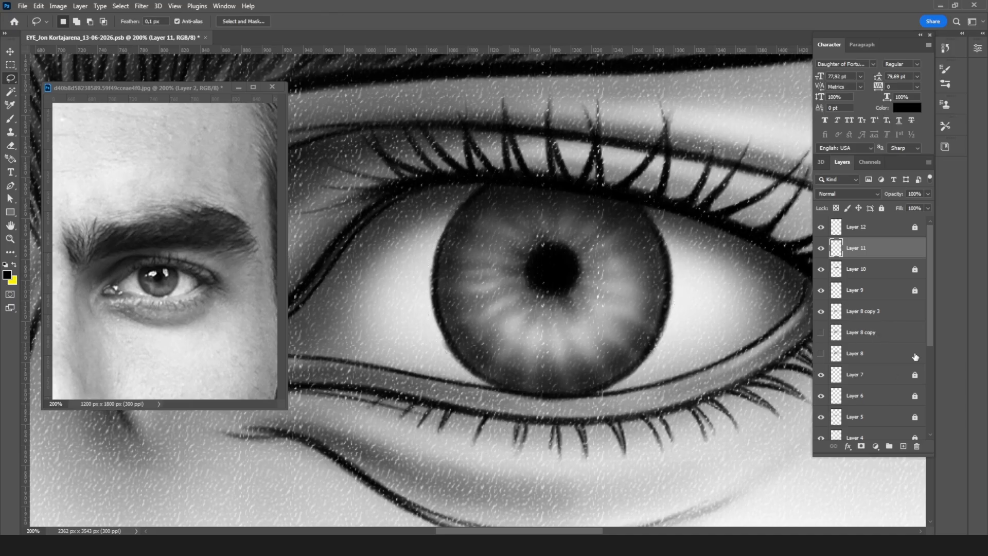
Step: Toggle the visibility of the layers from Layer 2 up to Layer 7 to find the one holding the iris outline
scroll(887, 397, down, 2)
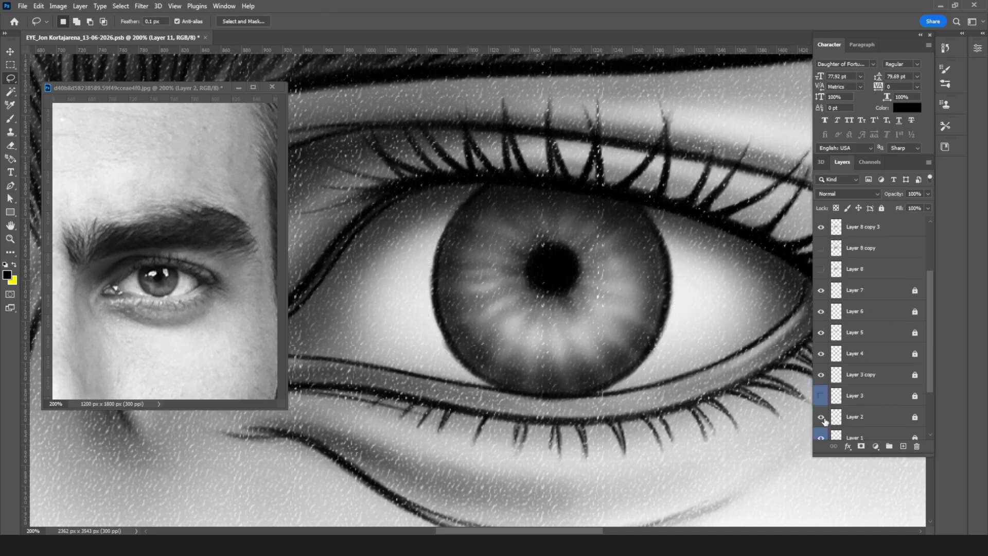
click(822, 417)
click(821, 417)
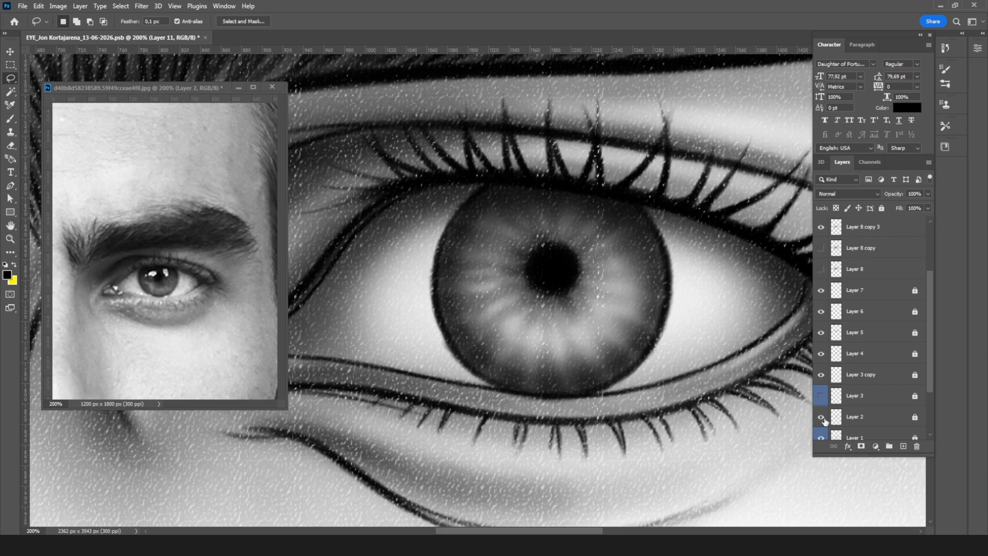
click(821, 375)
click(821, 353)
click(821, 354)
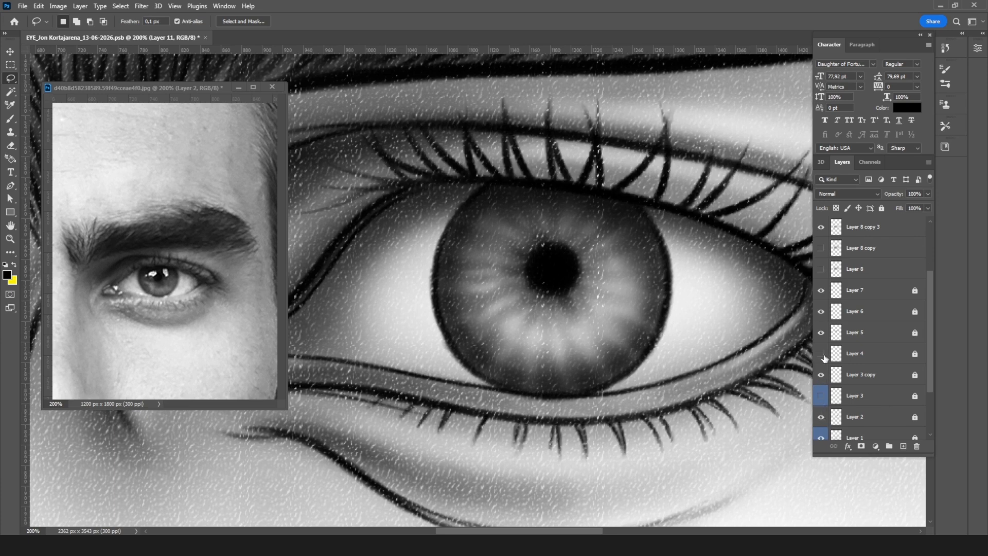
click(822, 334)
click(822, 333)
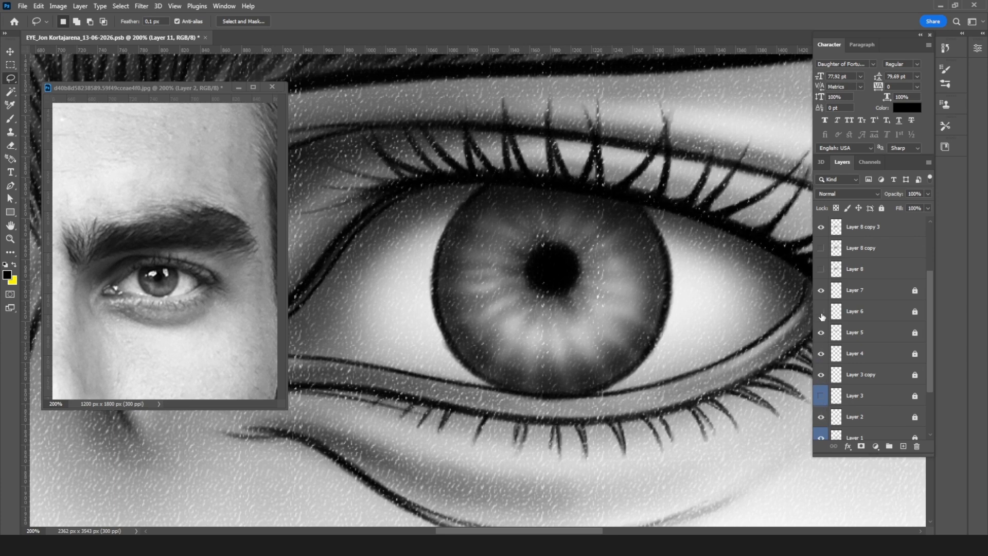
click(821, 291)
click(820, 291)
Step: Unlock Layer 7, duplicate it and hide the original, keeping the copy active for erasing
click(849, 291)
click(881, 207)
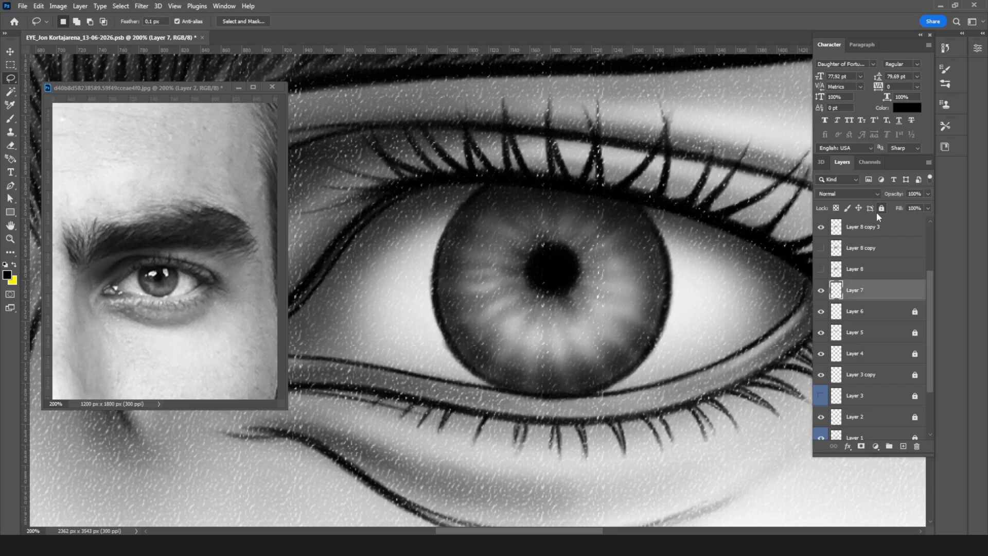
key(e)
drag(889, 296, 903, 446)
click(820, 312)
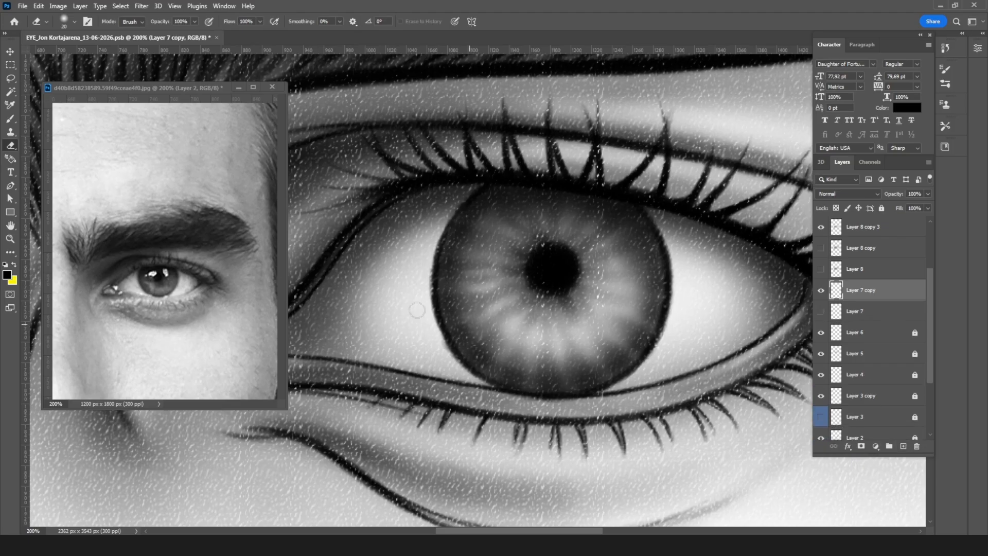
Step: Soften the hard iris outline on Layer 7 copy with the Eraser enlarged to 80 px
key(bracketright)
key(bracketright)
key(bracketright)
key(bracketright)
key(bracketright)
key(bracketright)
key(bracketright)
key(bracketright)
key(bracketright)
mouse_move(610, 258)
mouse_down()
mouse_move(640, 281)
mouse_move(637, 324)
mouse_move(593, 365)
mouse_move(517, 366)
mouse_move(467, 322)
mouse_move(464, 280)
mouse_move(519, 231)
mouse_move(483, 290)
mouse_move(499, 341)
mouse_move(562, 352)
mouse_move(620, 332)
mouse_move(638, 271)
mouse_move(596, 209)
mouse_move(623, 239)
mouse_move(725, 275)
mouse_move(776, 276)
mouse_move(757, 270)
mouse_move(691, 291)
mouse_up()
key(ctrl+minus)
key(ctrl+minus)
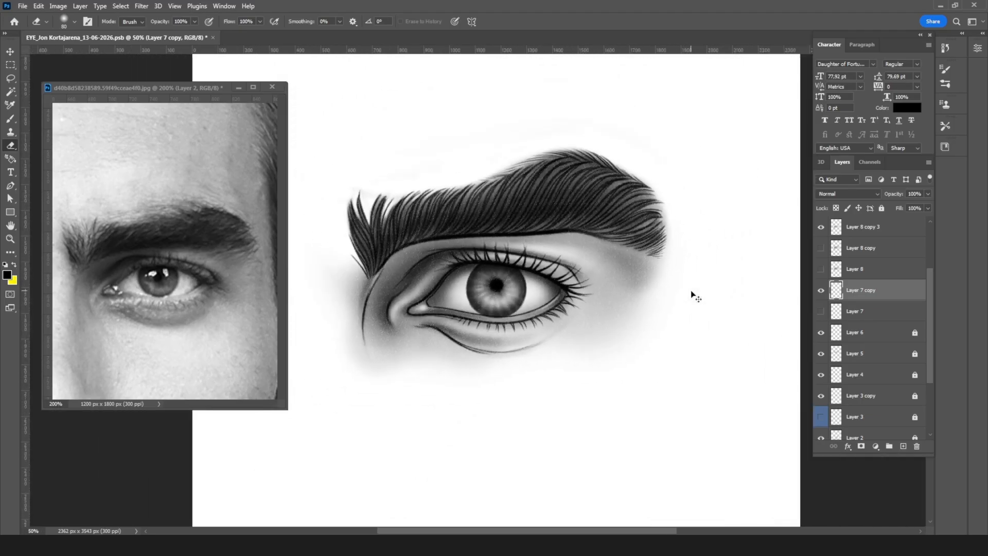
key(ctrl+plus)
key(ctrl+plus)
key(ctrl+plus)
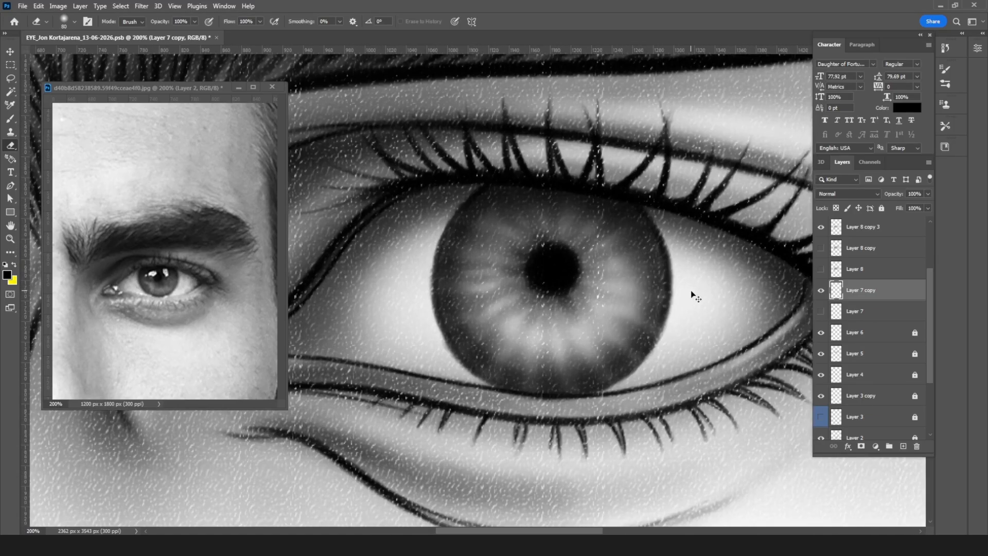
Step: Fully lock Layer 8 copy 3
click(872, 231)
drag(937, 270, 931, 215)
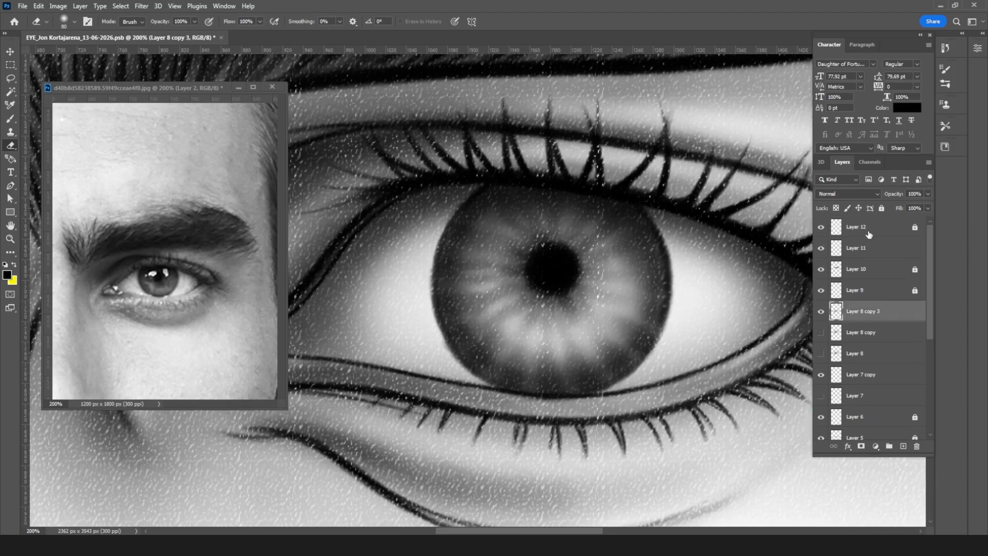
click(836, 208)
click(882, 230)
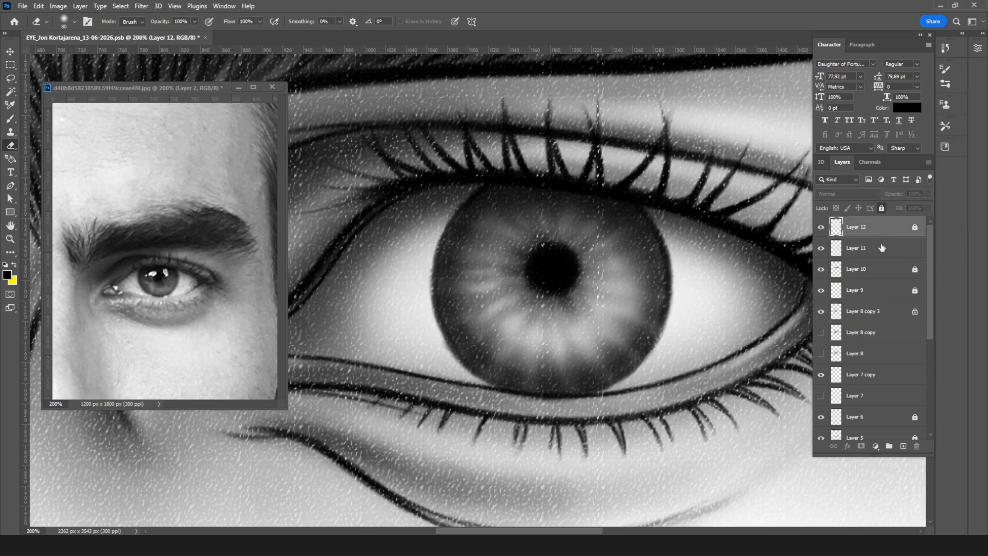
click(890, 314)
click(881, 208)
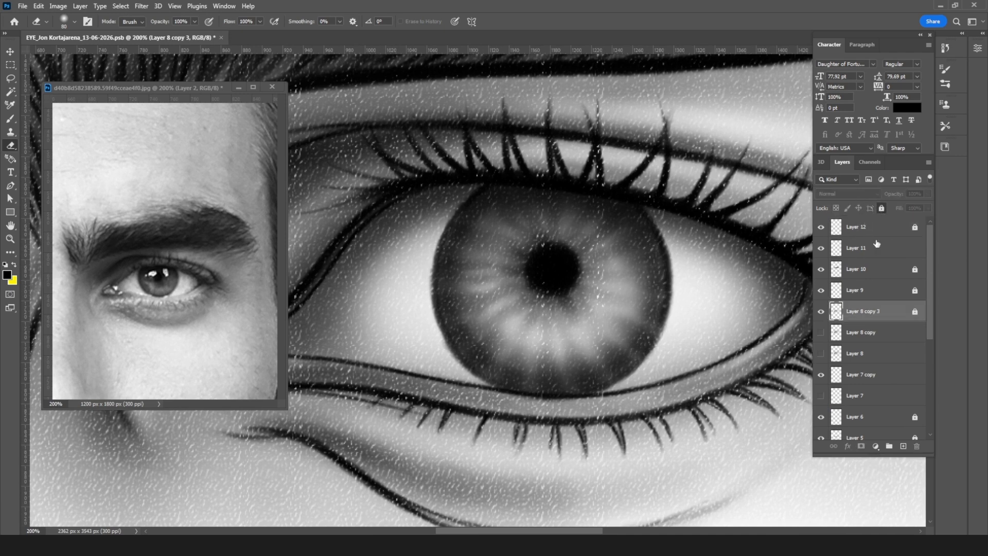
Step: Add a new empty layer above Layer 12
click(905, 230)
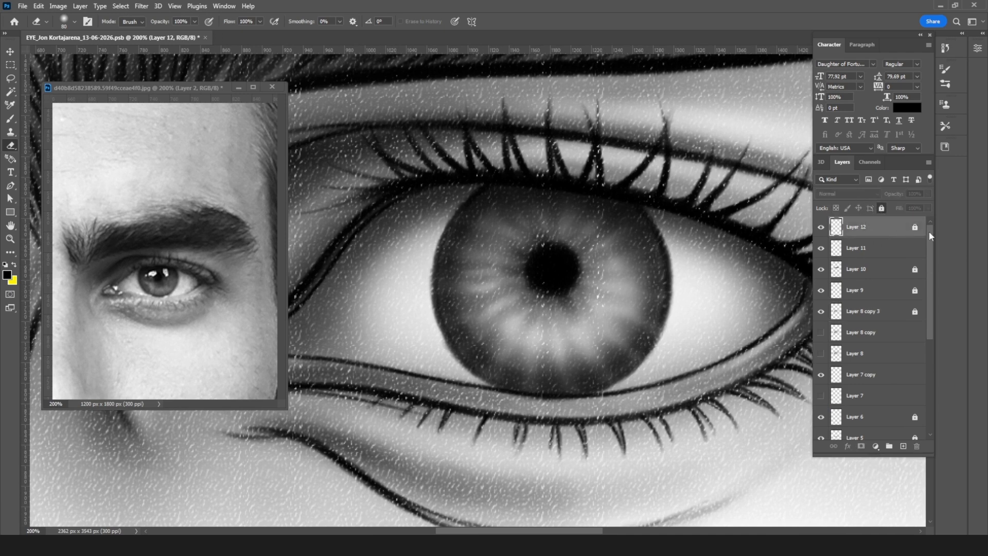
click(903, 446)
key(ctrl+minus)
key(ctrl+minus)
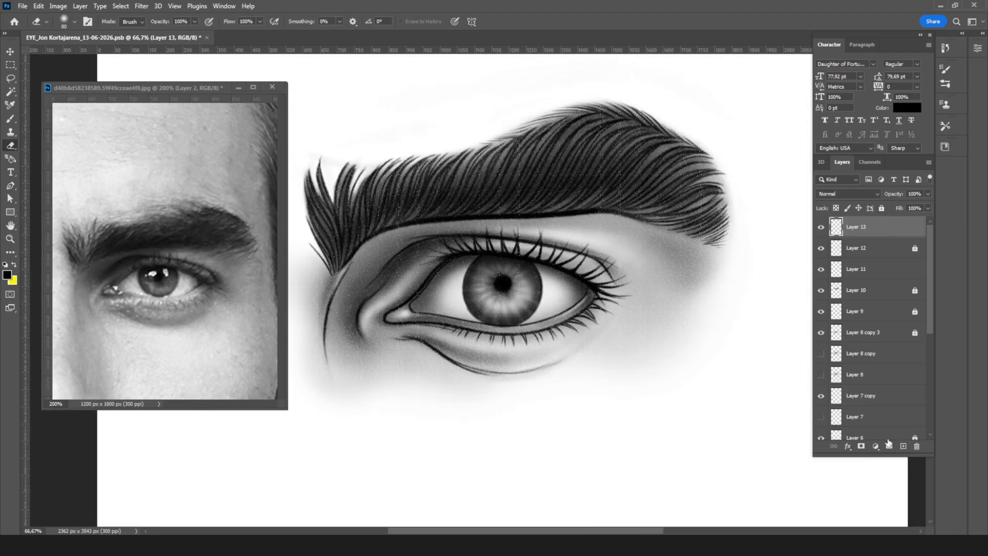
key(ctrl+plus)
key(ctrl+plus)
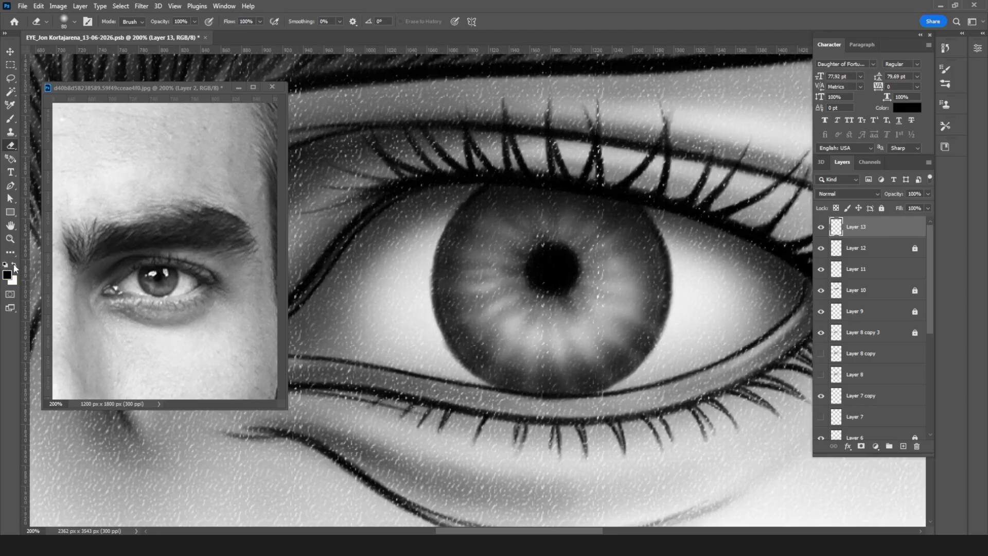
Step: Set the foreground color to white and brush opacity to 100%, and paint a small highlight at the eye's inner corner
click(14, 265)
key(b)
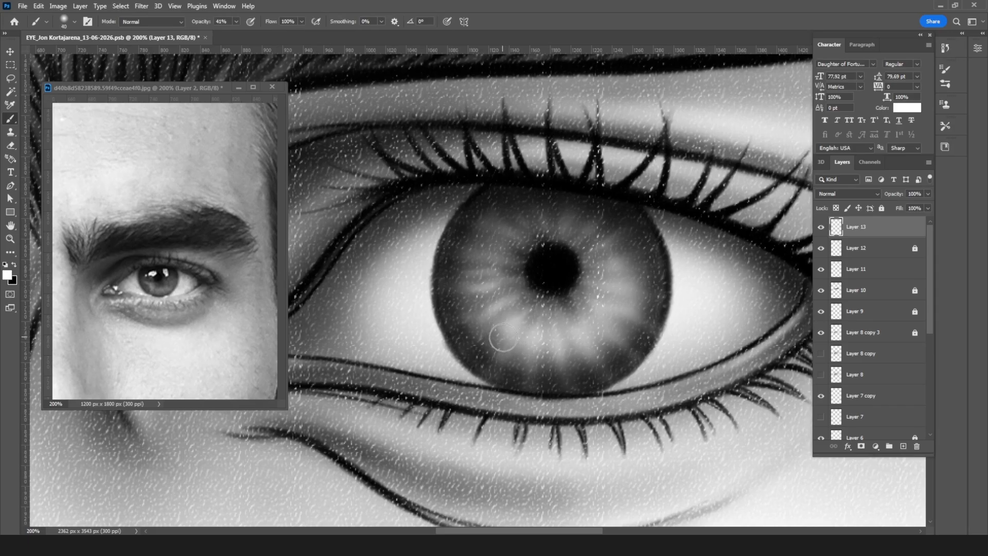
key(bracketleft)
key(bracketleft)
key(bracketleft)
key(bracketleft)
drag(485, 355, 609, 351)
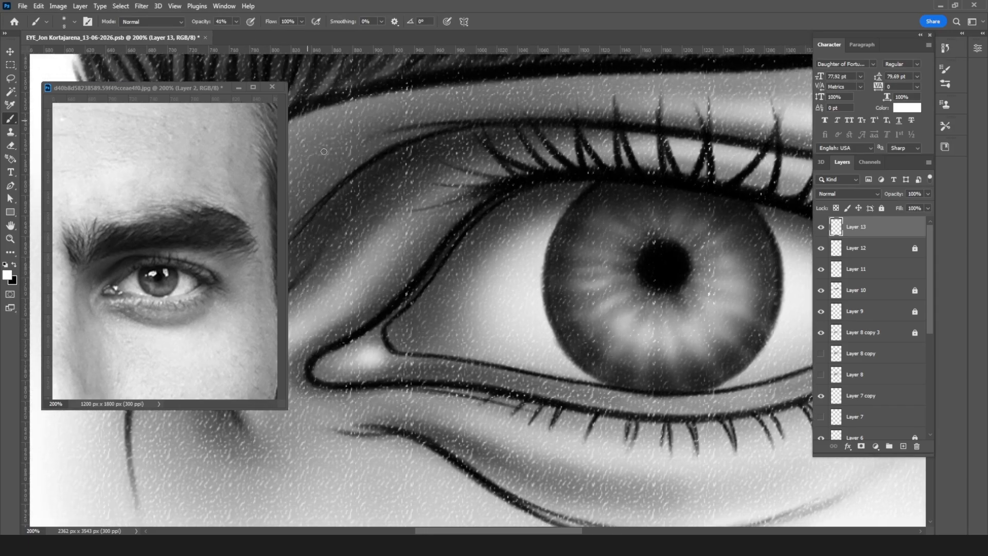
drag(236, 21, 332, 152)
drag(386, 335, 391, 335)
Step: Switch to the soft pastel brush, shrink it from 20 px and build up the white highlight at the eyeball's inner corner
click(67, 20)
click(100, 430)
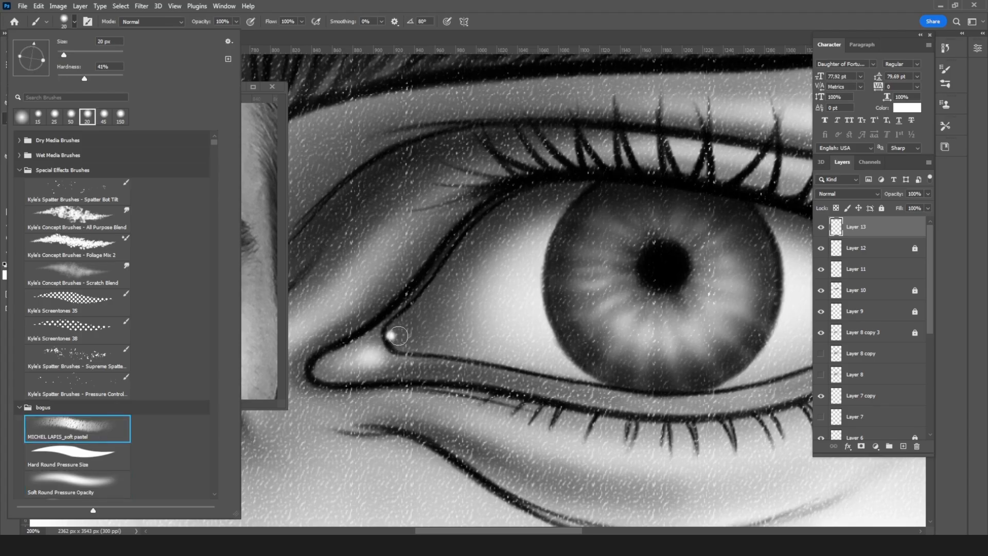
click(397, 335)
key(bracketleft)
key(bracketleft)
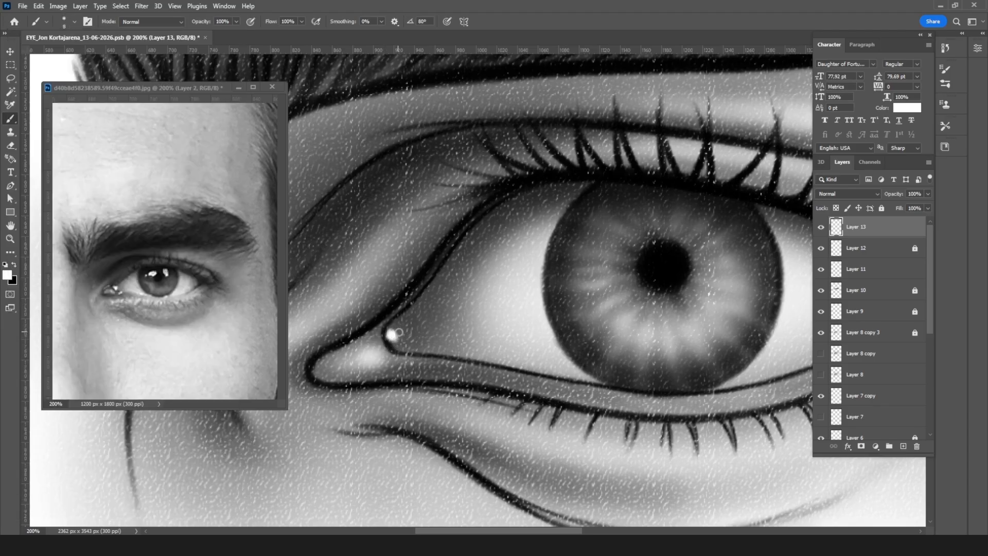
mouse_move(391, 330)
mouse_down()
mouse_move(404, 331)
mouse_move(391, 328)
mouse_up()
click(397, 335)
Step: Add a bright white highlight spot on the tear duct beside the inner corner, enlarging the brush slightly
click(376, 351)
click(376, 351)
key(bracketright)
click(377, 353)
Step: Paint fine white highlights along the outer edge of the tear duct, on the lower lid rim and just below the inner corner
key(bracketleft)
key(bracketleft)
key(bracketleft)
key(bracketleft)
mouse_move(319, 345)
mouse_down()
mouse_move(337, 338)
mouse_move(301, 364)
mouse_move(357, 325)
mouse_up()
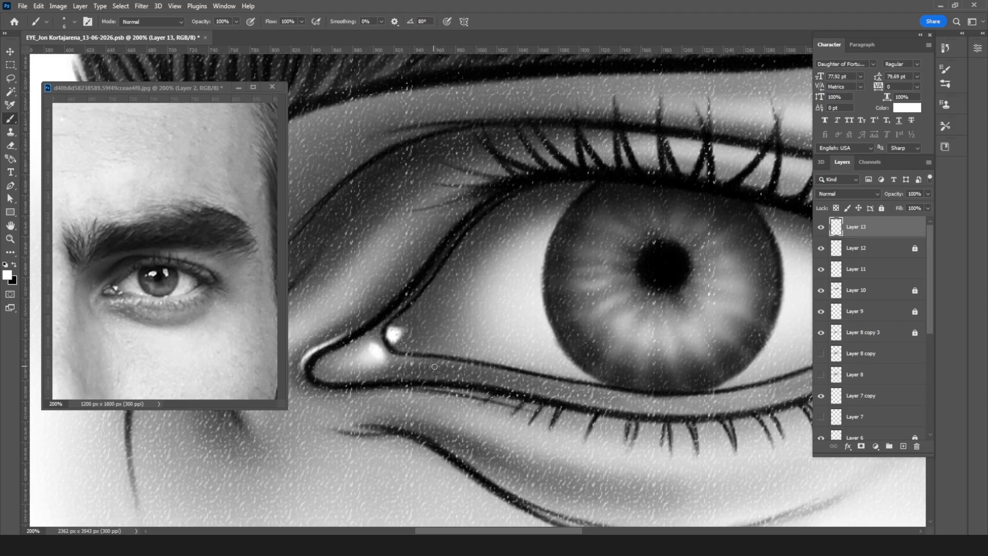
drag(409, 362, 427, 361)
drag(366, 391, 358, 395)
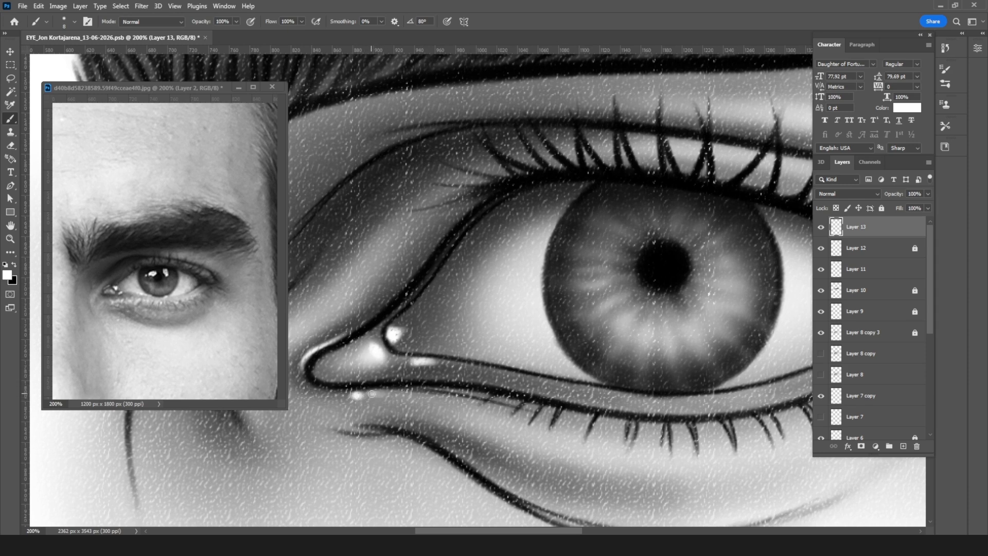
Step: Paint soft white highlight dots in a row on the skin just below the inner corner, varying the brush size up to 25 px
key(bracketright)
key(bracketright)
key(bracketright)
drag(359, 400, 355, 397)
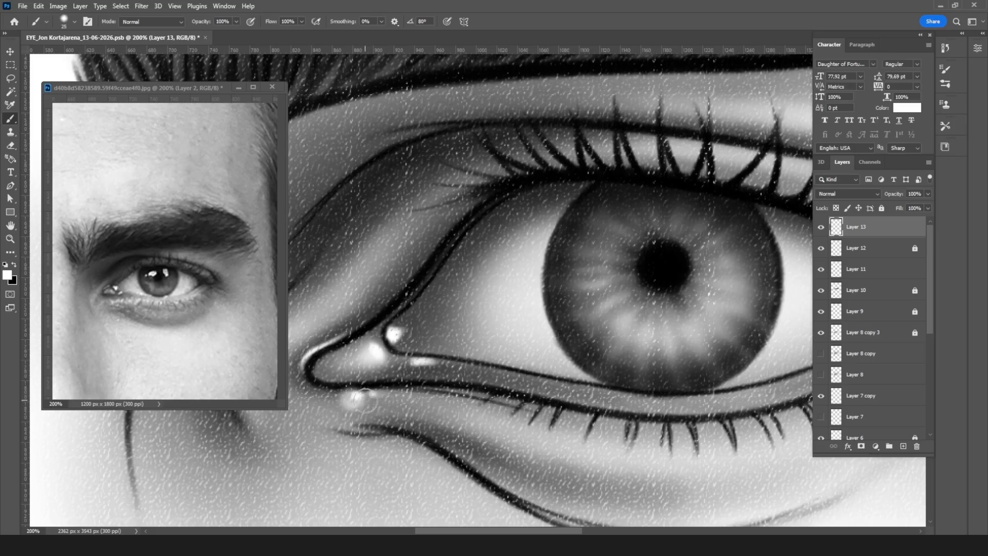
key(bracketleft)
key(bracketleft)
click(377, 397)
key(bracketleft)
key(bracketleft)
key(bracketleft)
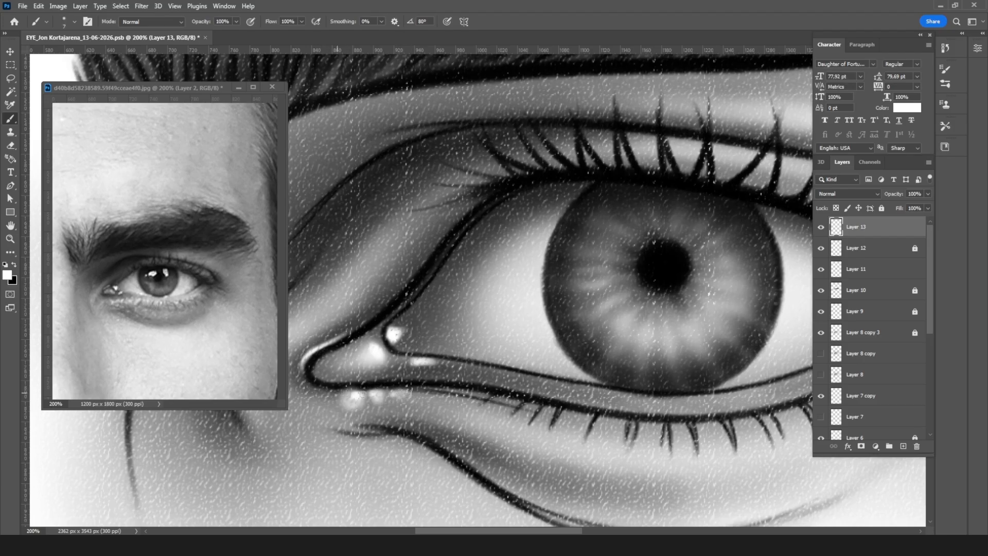
drag(353, 394, 391, 394)
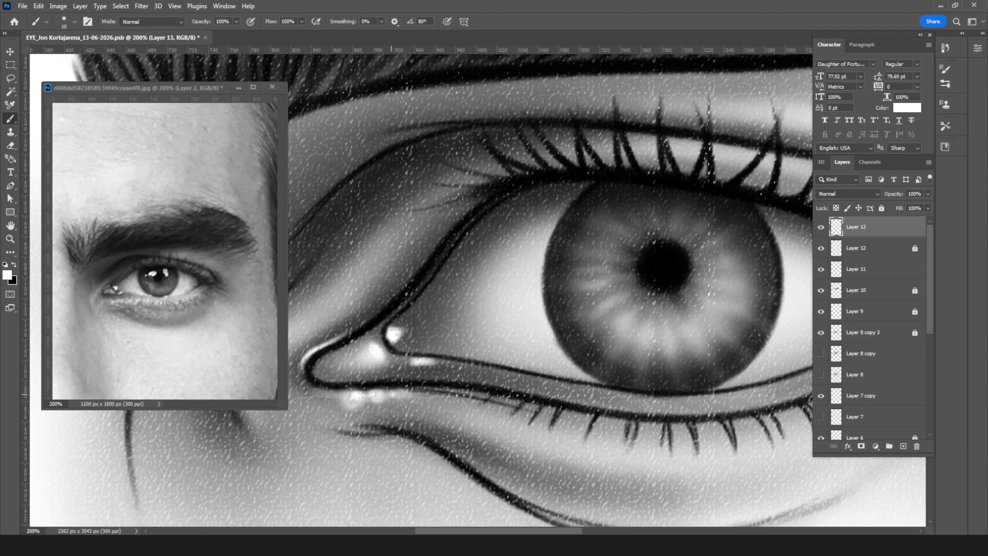
Step: Set the brush opacity to 50% and paint a thin white highlight along the lower lid's outer edge, starting below the inner corner
click(236, 21)
drag(237, 34, 212, 34)
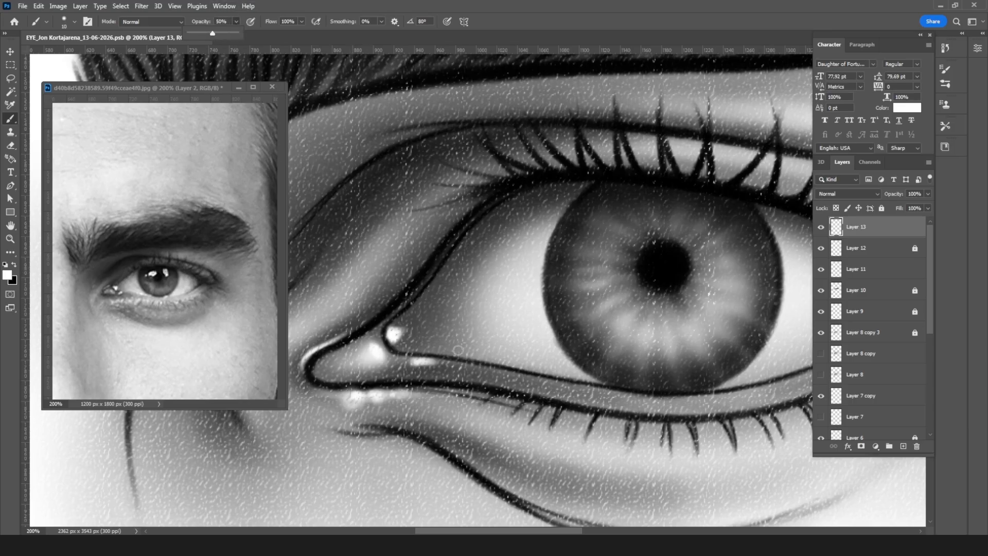
click(406, 387)
key(bracketleft)
key(bracketleft)
mouse_move(340, 393)
mouse_down()
mouse_move(432, 391)
mouse_move(389, 394)
mouse_move(595, 418)
mouse_move(471, 399)
mouse_move(593, 419)
mouse_up()
mouse_move(375, 389)
mouse_down()
mouse_move(463, 392)
mouse_move(644, 426)
mouse_move(731, 426)
mouse_up()
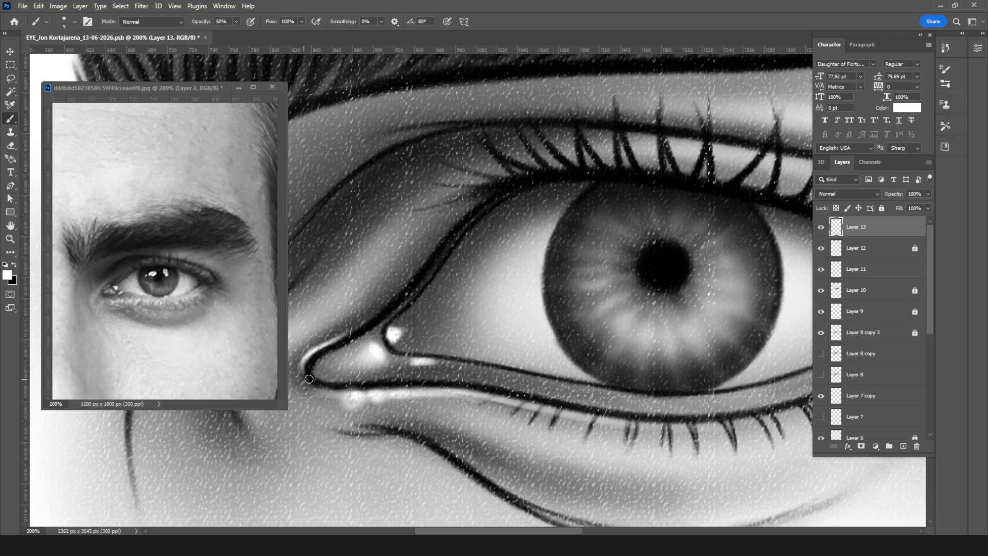
mouse_move(330, 396)
mouse_down()
mouse_move(315, 392)
mouse_move(334, 398)
mouse_up()
Step: Paint a soft white highlight with a brush of about 20 px along the skin fold above the tear duct
drag(471, 313, 644, 288)
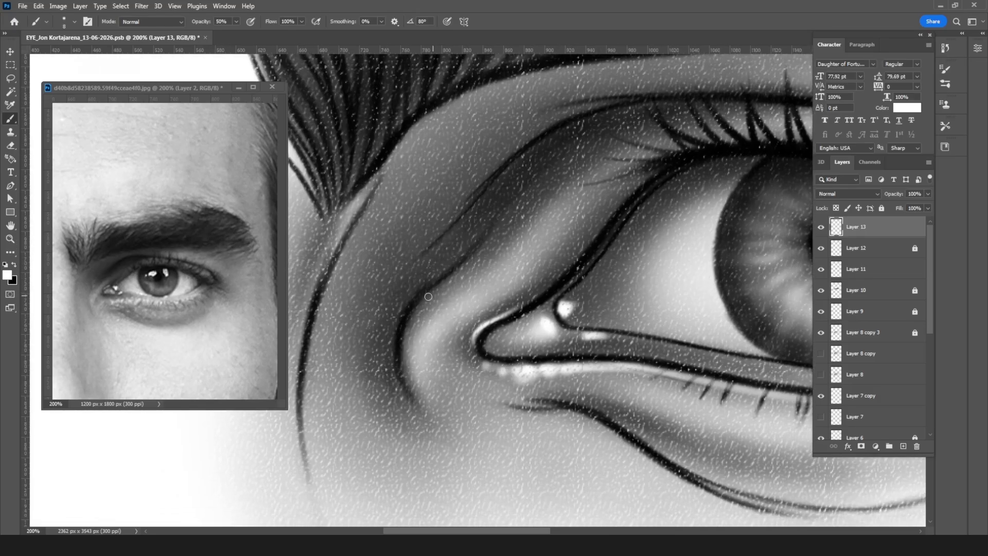
key(bracketright)
key(bracketright)
key(bracketright)
drag(437, 314, 471, 294)
key(bracketleft)
key(bracketleft)
key(bracketleft)
key(bracketright)
key(bracketright)
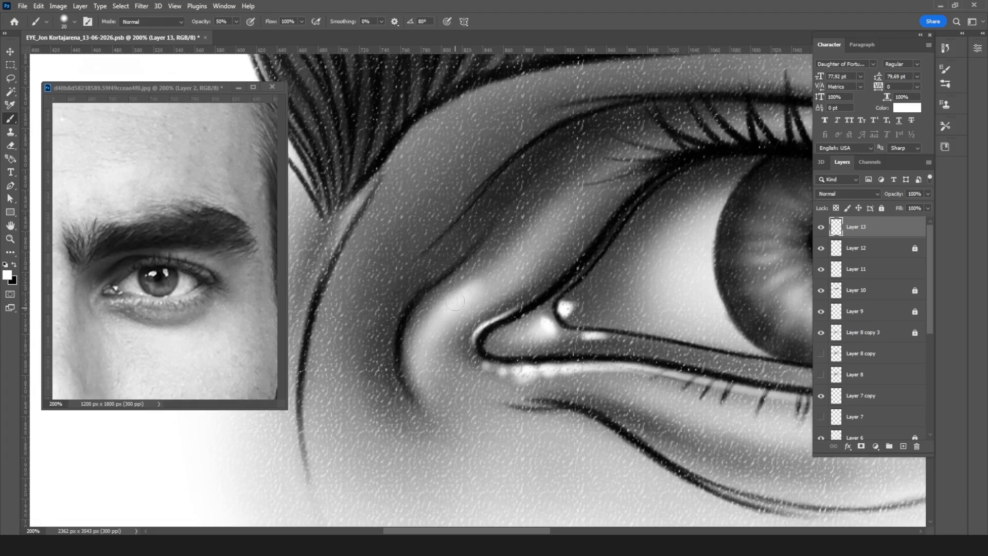
drag(463, 290, 524, 234)
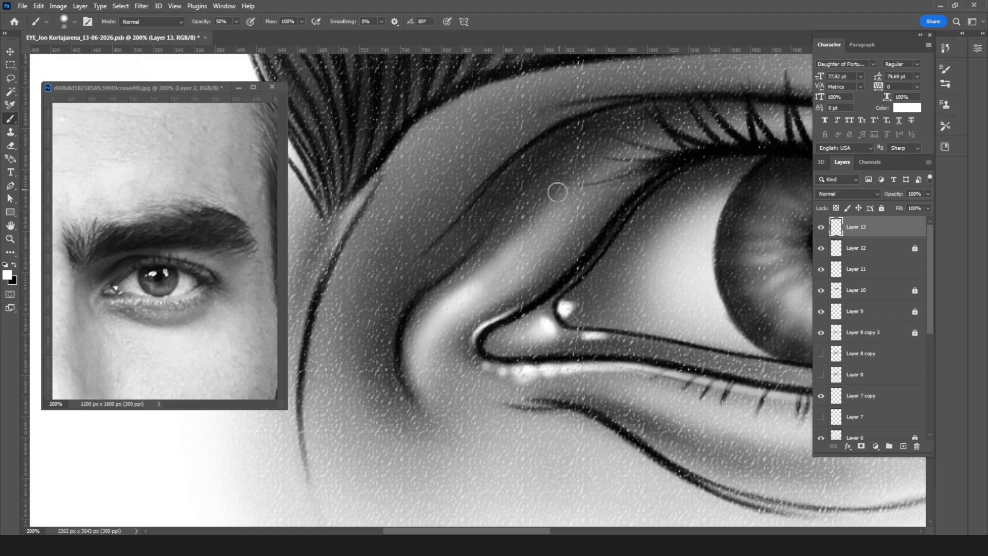
Step: Shrink the brush and paint thin white highlights where the eyeball and iris meet the lower lid rim
drag(612, 304, 441, 283)
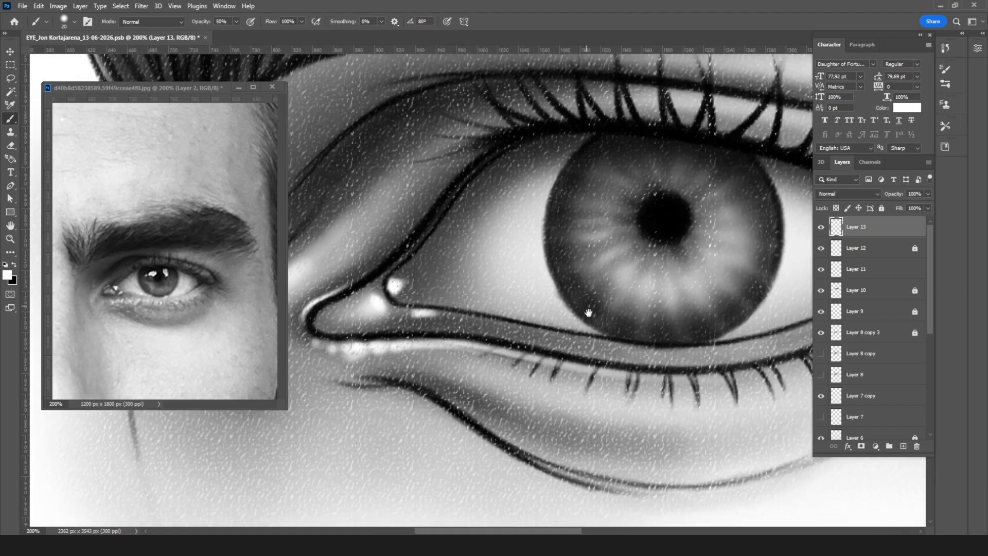
drag(605, 333, 567, 350)
key(bracketleft)
key(bracketleft)
key(bracketleft)
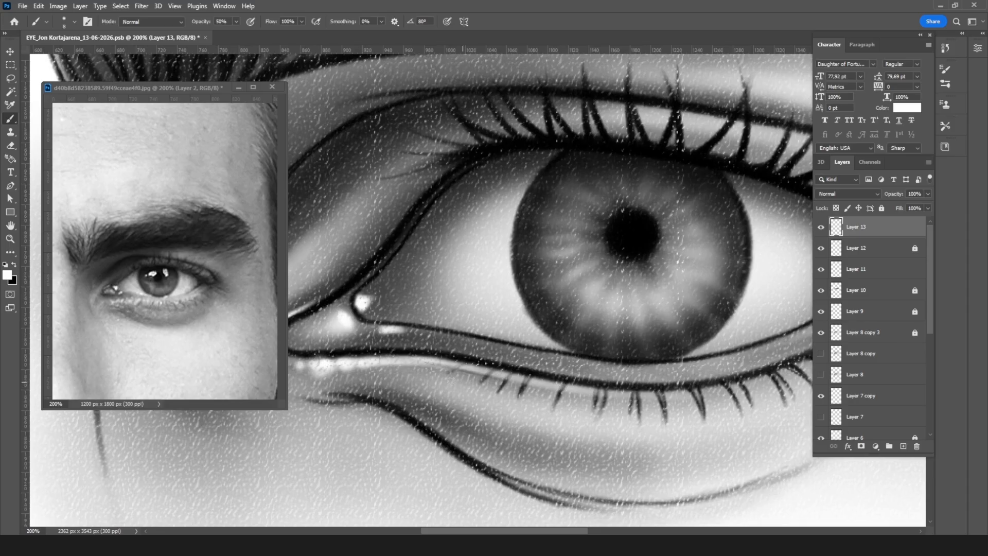
mouse_move(633, 248)
mouse_down()
mouse_move(568, 296)
mouse_move(554, 345)
mouse_up()
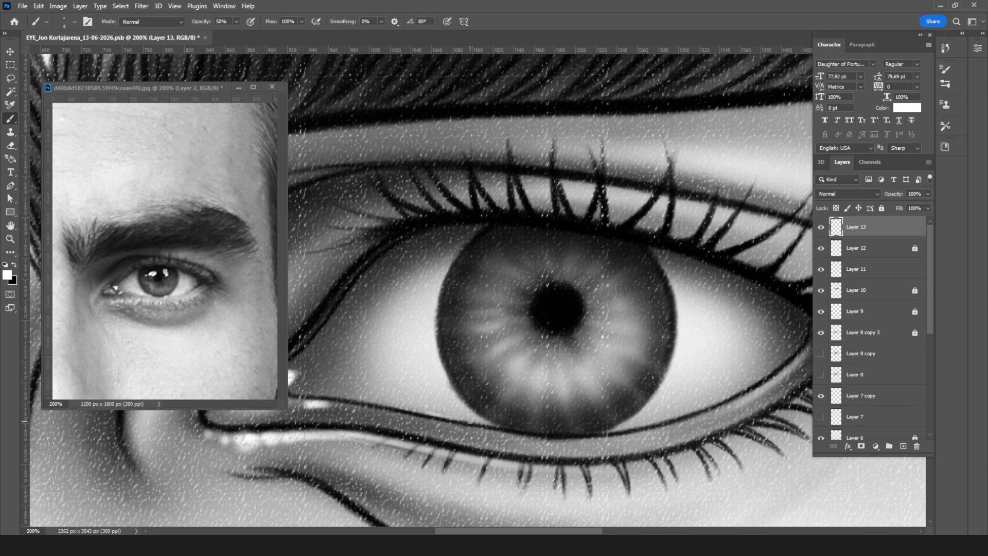
drag(484, 423, 387, 402)
drag(474, 421, 513, 427)
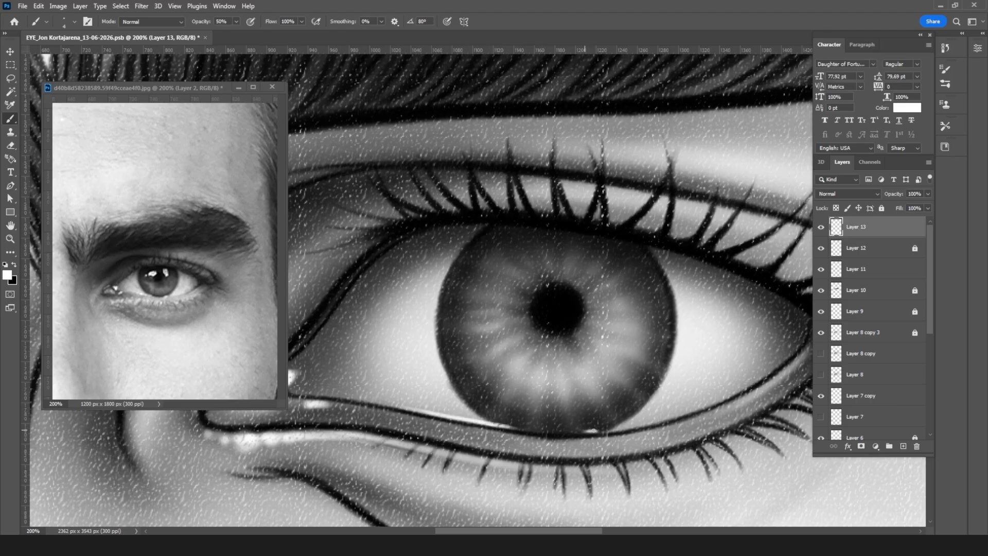
drag(610, 429, 605, 431)
Step: Paint a fine white highlight along the lower lid rim toward the outer corner of the eye
drag(641, 403, 530, 406)
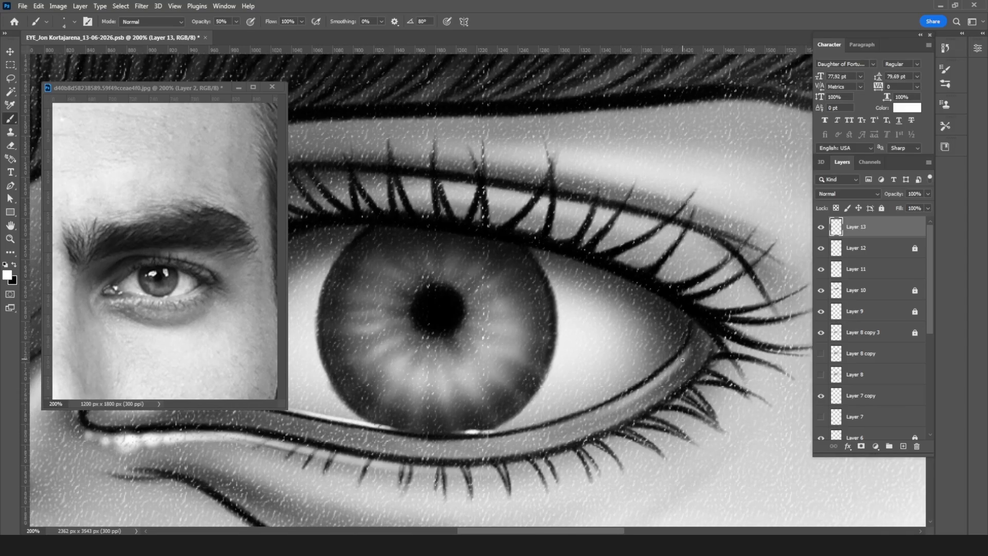
drag(683, 359, 643, 387)
drag(658, 381, 608, 405)
mouse_move(689, 367)
mouse_down()
mouse_move(640, 407)
mouse_move(549, 446)
mouse_up()
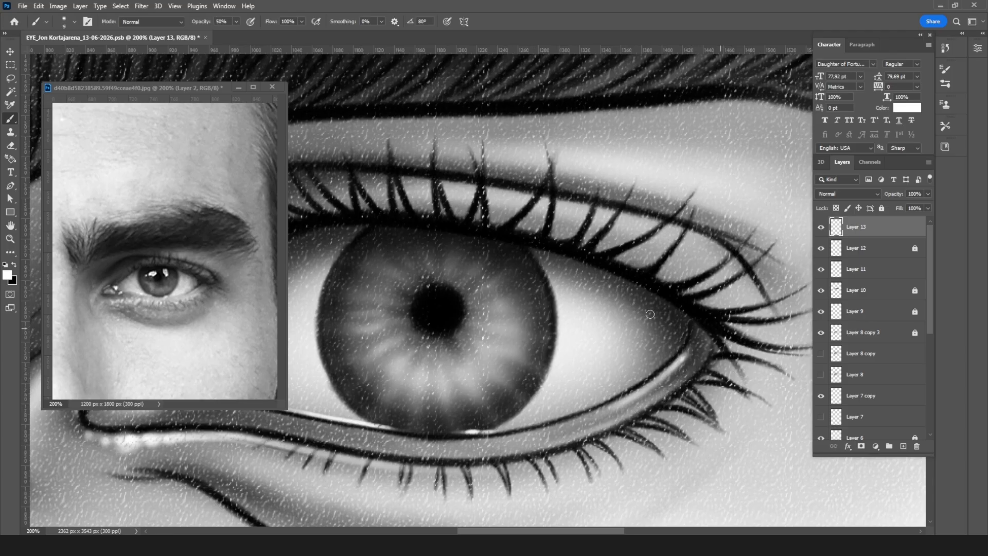
Step: Shrink the eraser to a fine tip and clean the white highlight off the lower lashes
drag(468, 335, 604, 278)
key(e)
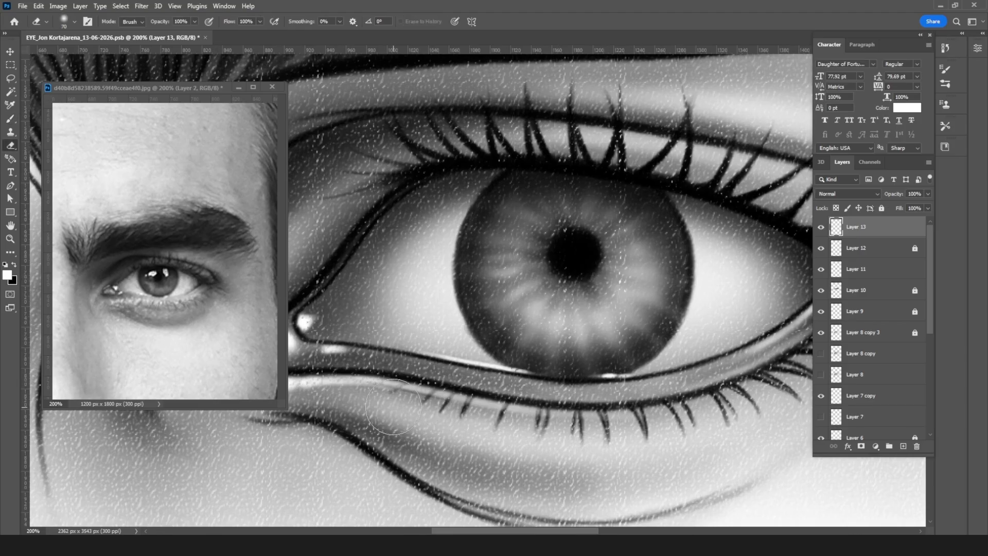
key(bracketleft)
key(bracketleft)
key(bracketleft)
key(bracketleft)
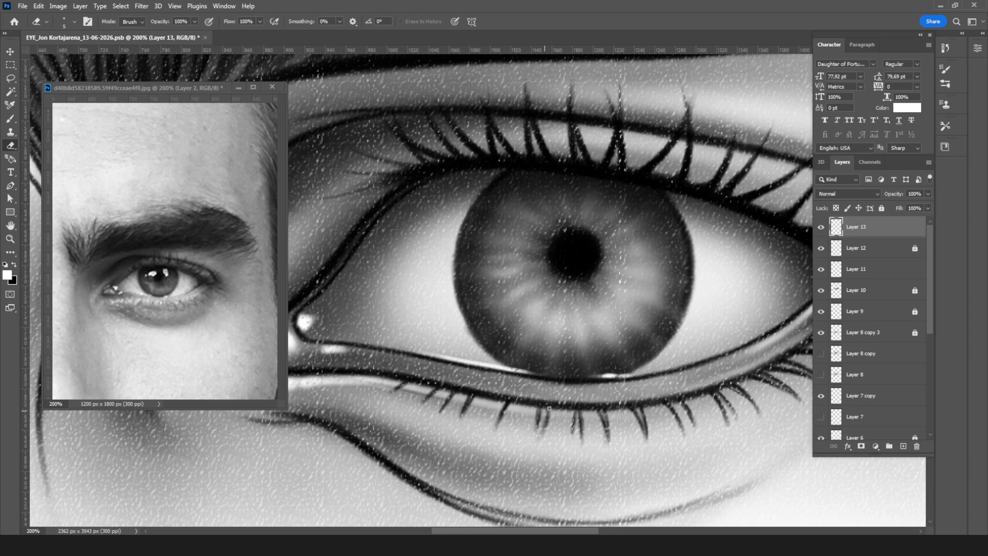
mouse_move(576, 409)
mouse_down()
mouse_move(581, 422)
mouse_move(605, 419)
mouse_up()
Step: Paint a white light reflection on the iris to the upper left of the pupil, with a small dot beside it
key(b)
key(bracketright)
key(bracketright)
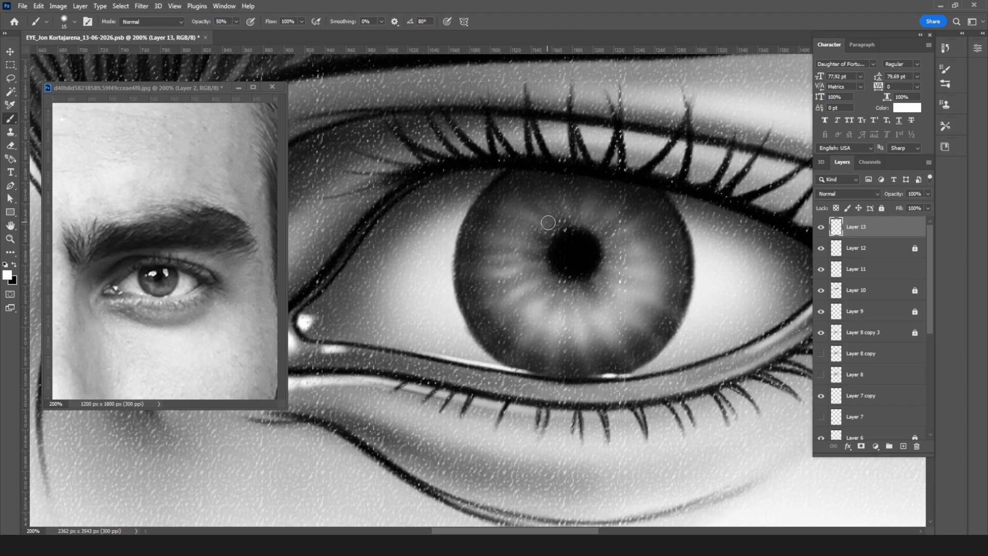
drag(552, 222, 539, 223)
key(bracketleft)
key(bracketleft)
key(bracketleft)
click(514, 227)
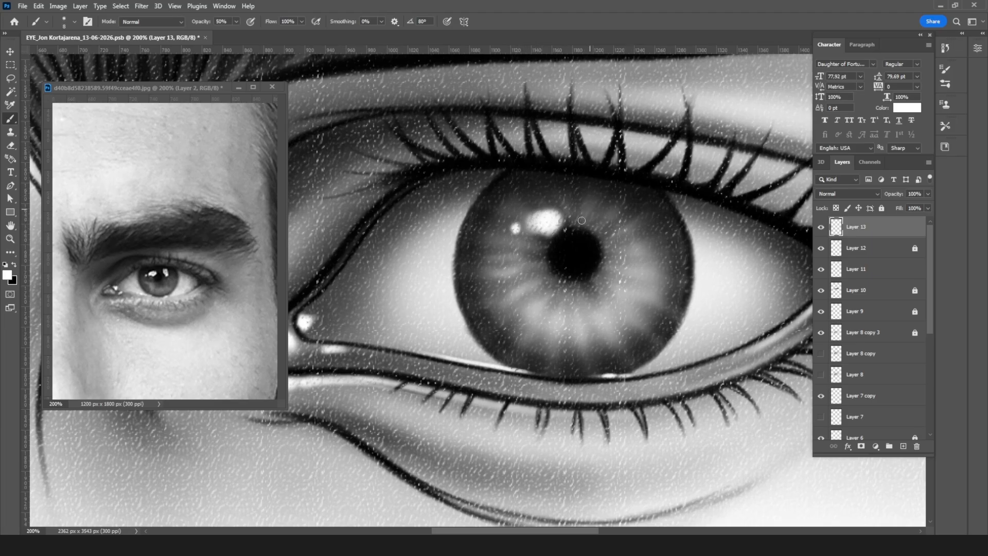
Step: Paint a second elongated white reflection on the iris to the upper right of the pupil
key(bracketright)
mouse_move(605, 216)
mouse_down()
mouse_move(614, 232)
mouse_move(592, 215)
mouse_move(618, 246)
mouse_move(616, 223)
mouse_up()
key(bracketleft)
key(bracketleft)
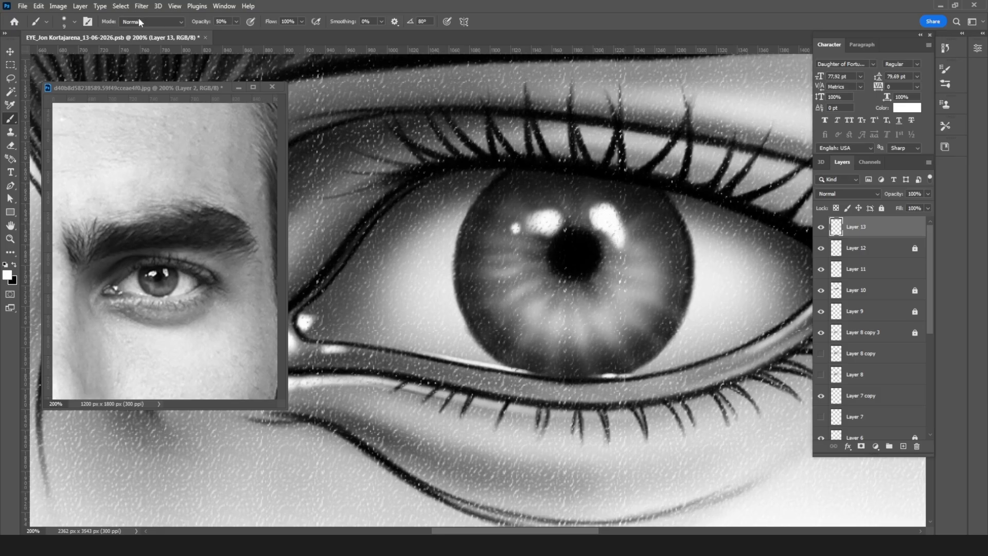
Step: Switch to a brush preset with a 0° angle, enlarge it to 25 px and solidify the two large iris reflections
click(63, 22)
click(92, 456)
click(555, 221)
key(bracketright)
key(bracketright)
key(bracketright)
key(bracketright)
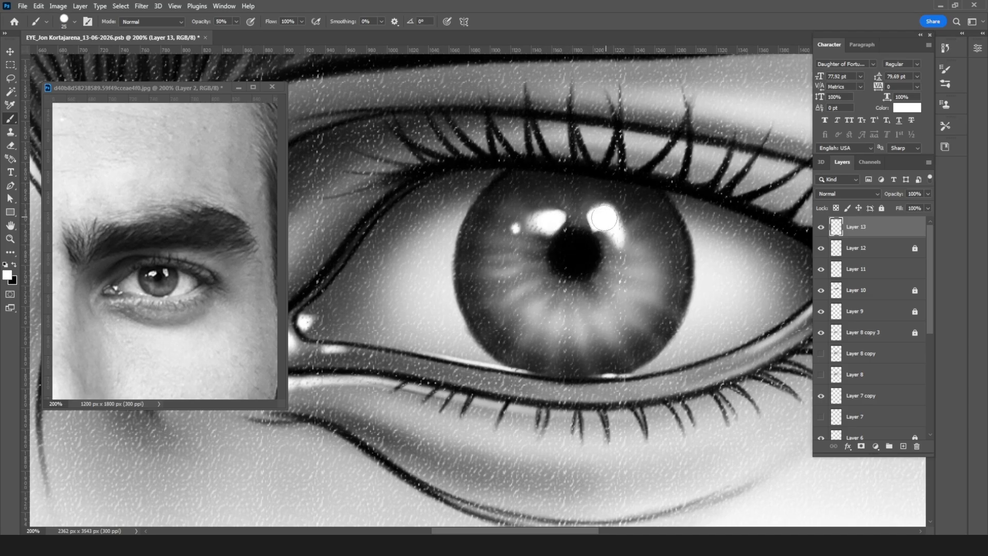
Step: Lasso the reflections on the iris left of the pupil, nudge them slightly down and to the left, and deselect
key(l)
mouse_move(580, 221)
mouse_down()
mouse_move(499, 247)
mouse_move(540, 183)
mouse_move(561, 182)
mouse_up()
key(v)
key(Down)
key(Down)
key(Down)
key(Down)
key(Down)
key(Left)
key(Left)
key(Left)
key(Left)
key(Left)
key(Left)
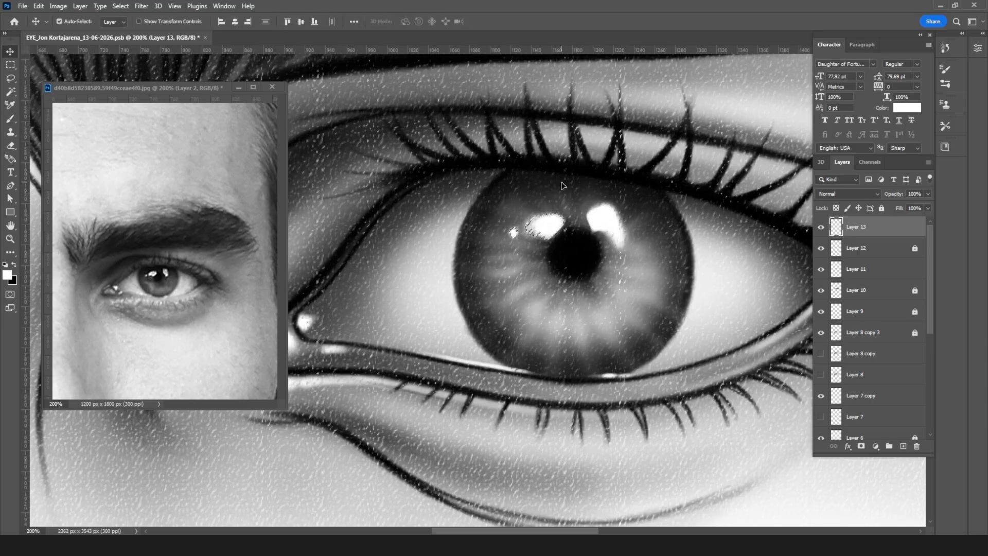
key(Left)
key(Left)
key(Left)
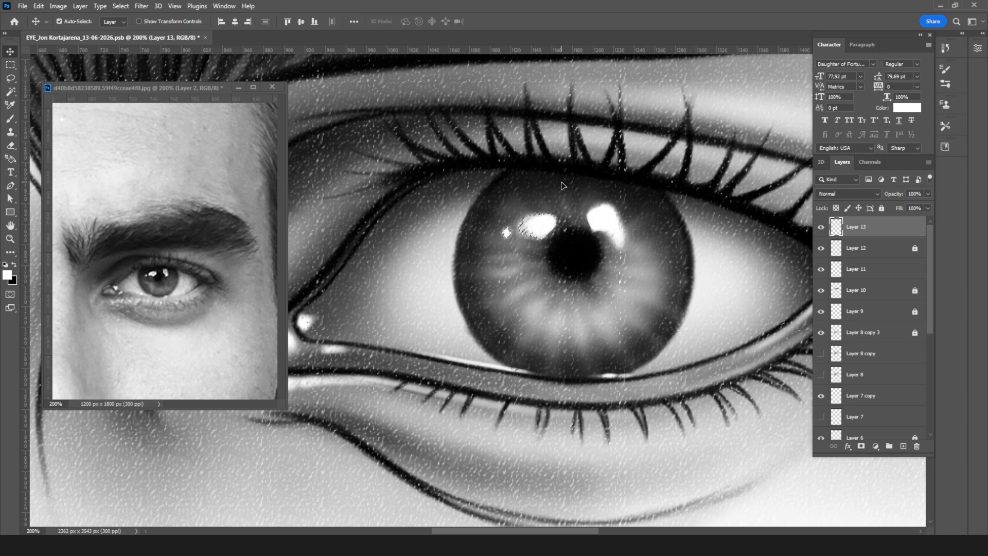
key(ctrl+d)
Step: Examine the overall look of the eye and eyebrow at reduced zoom levels
key(ctrl+minus)
key(ctrl+minus)
key(ctrl+minus)
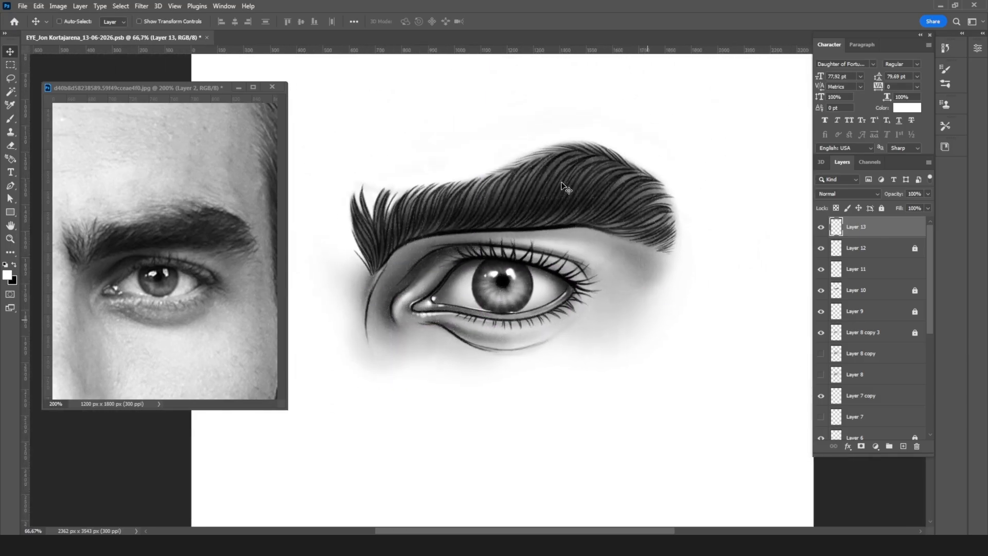
key(ctrl+minus)
key(ctrl+plus)
key(ctrl+plus)
key(ctrl+plus)
key(ctrl+plus)
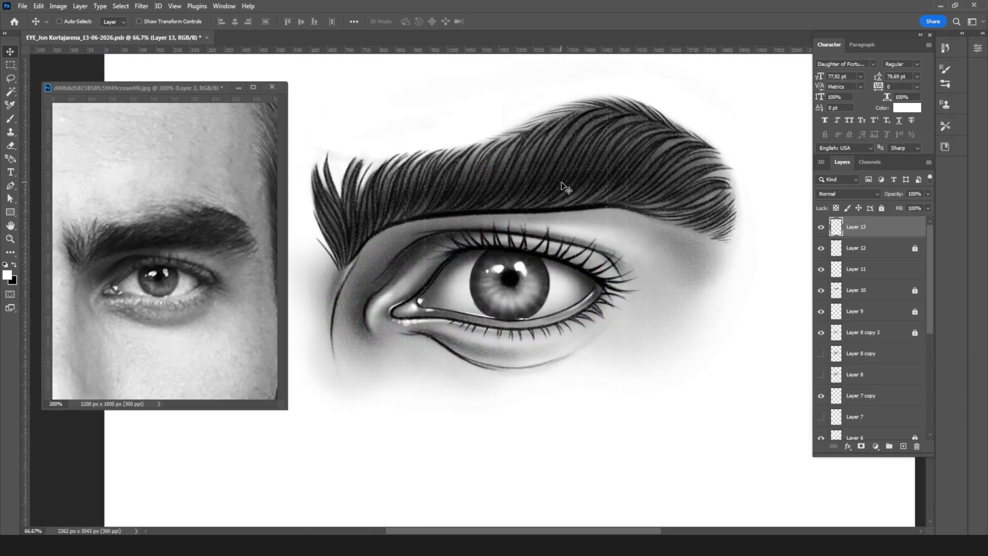
key(ctrl+plus)
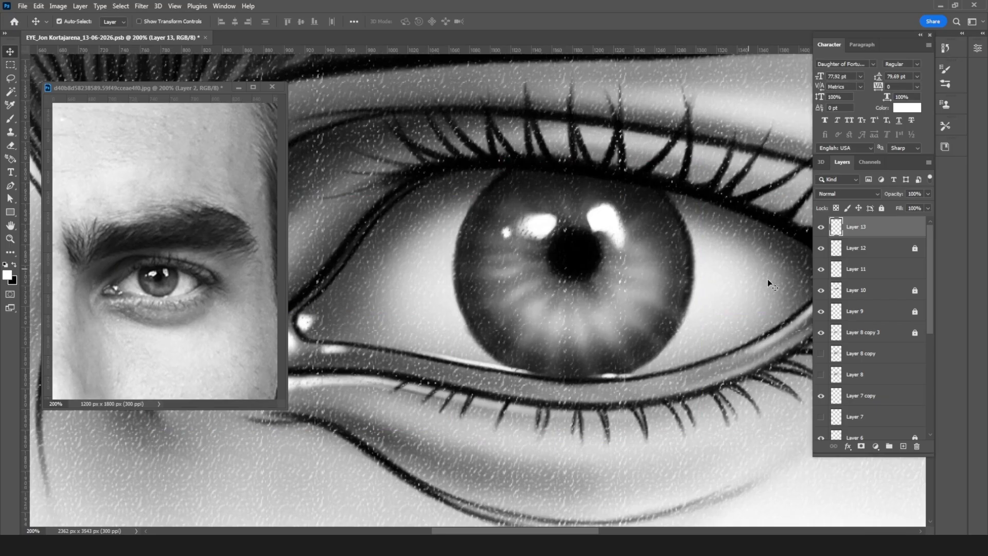
Step: Identify the iris shading layer by toggling layer visibility and duplicate Layer 11
click(821, 332)
click(820, 333)
click(820, 269)
click(821, 269)
mouse_move(863, 273)
mouse_down()
mouse_move(906, 275)
mouse_move(887, 428)
mouse_move(903, 446)
mouse_up()
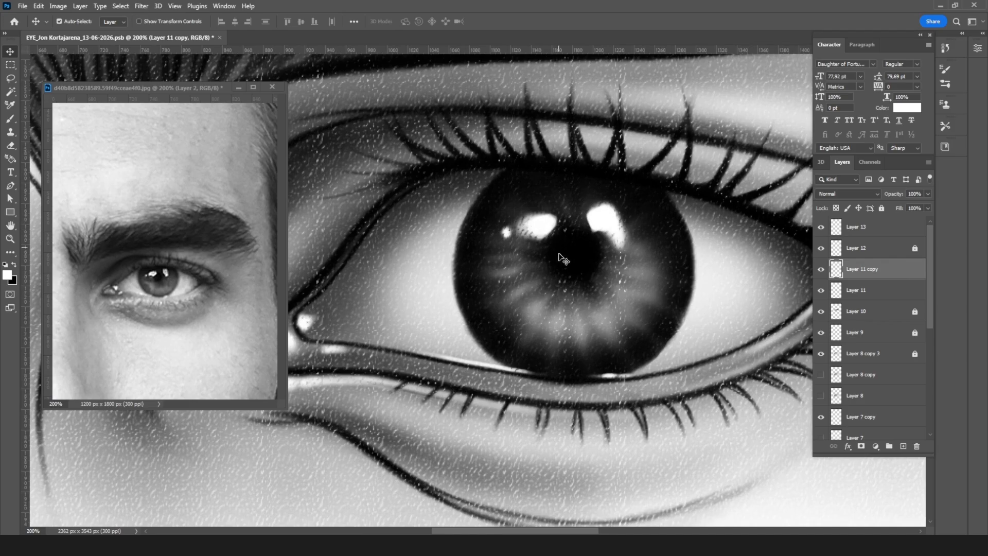
Step: Erase the lower and side parts of the duplicated iris shading with a 125 px eraser and set that layer's opacity to 50%
key(e)
key(bracketright)
key(bracketright)
key(bracketright)
key(bracketright)
key(bracketright)
key(bracketright)
key(bracketright)
key(bracketright)
key(bracketright)
key(bracketright)
key(bracketright)
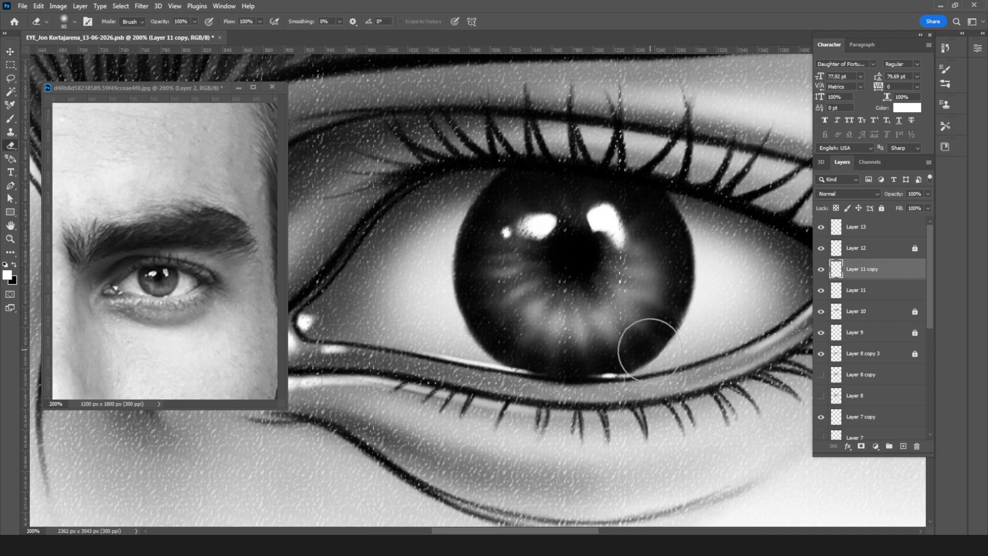
mouse_move(555, 363)
mouse_down()
mouse_move(689, 371)
mouse_move(570, 328)
mouse_move(532, 364)
mouse_move(654, 344)
mouse_move(451, 289)
mouse_move(702, 312)
mouse_move(443, 272)
mouse_move(749, 312)
mouse_up()
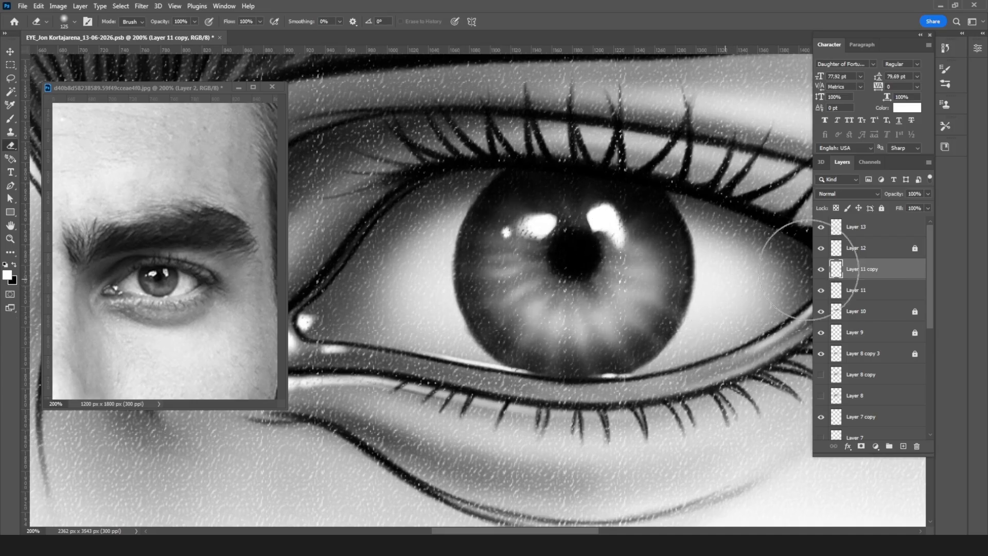
click(913, 194)
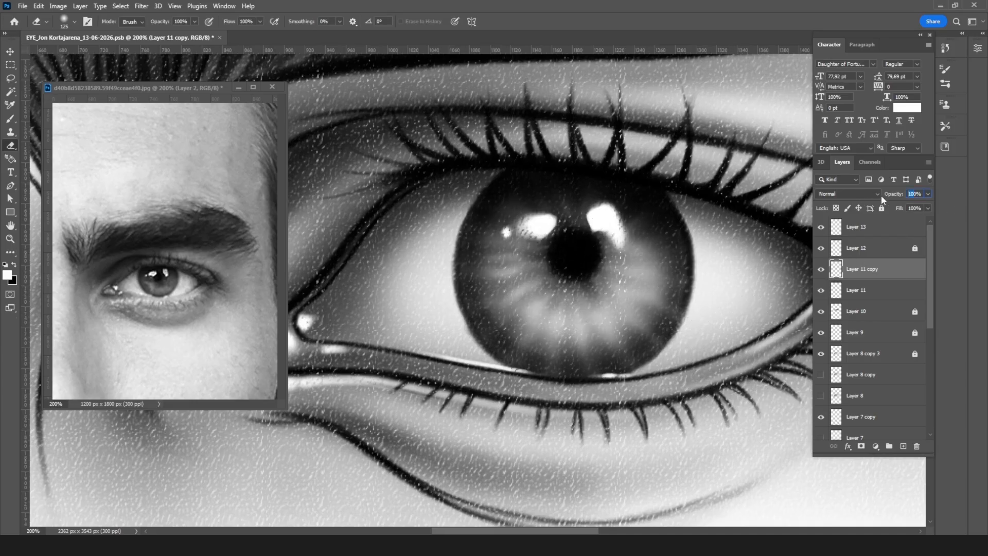
text(50)
Step: Unlock the eyebrow hair layer, Layer 10, and set its opacity to 90%
key(ctrl+minus)
key(ctrl+minus)
key(ctrl+minus)
key(ctrl+minus)
key(ctrl+minus)
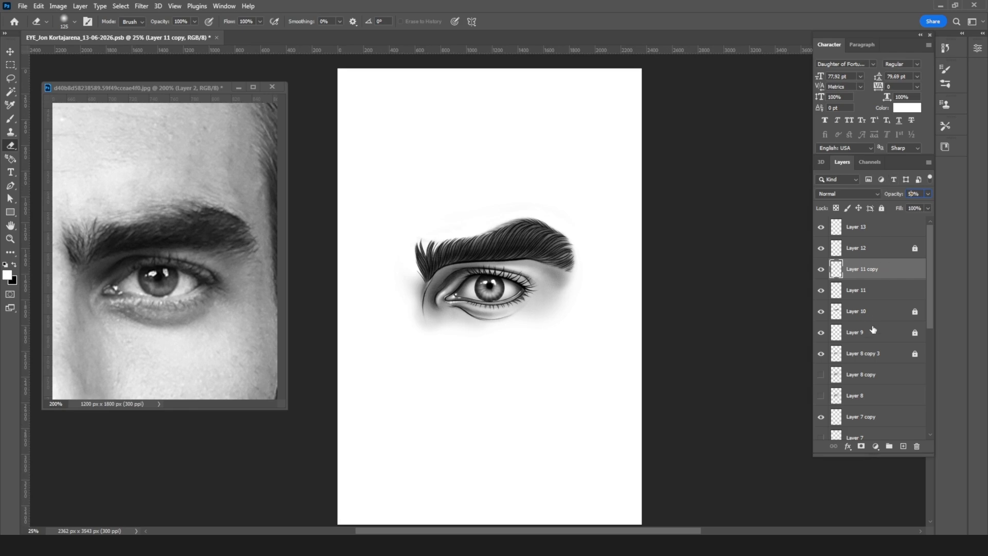
click(876, 312)
click(882, 208)
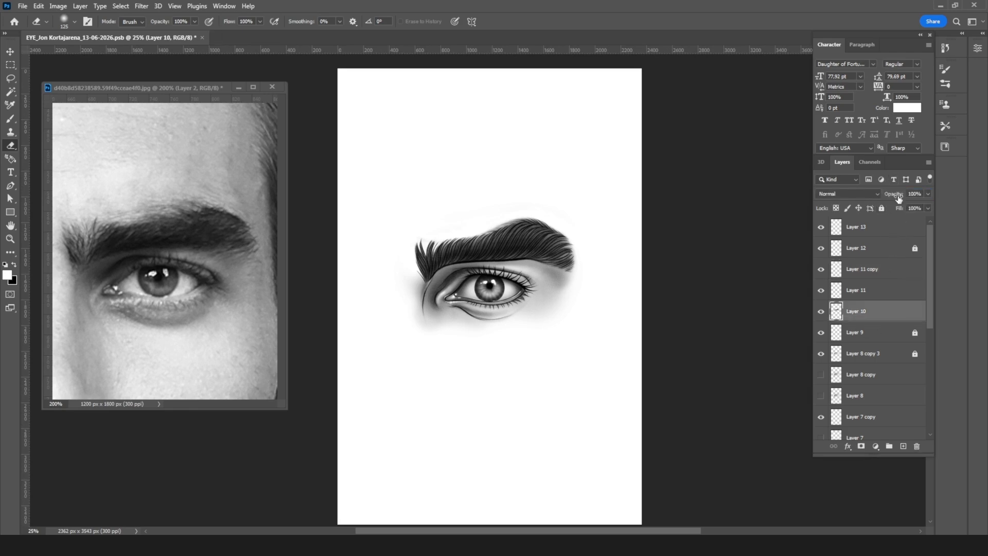
click(912, 193)
text(90)
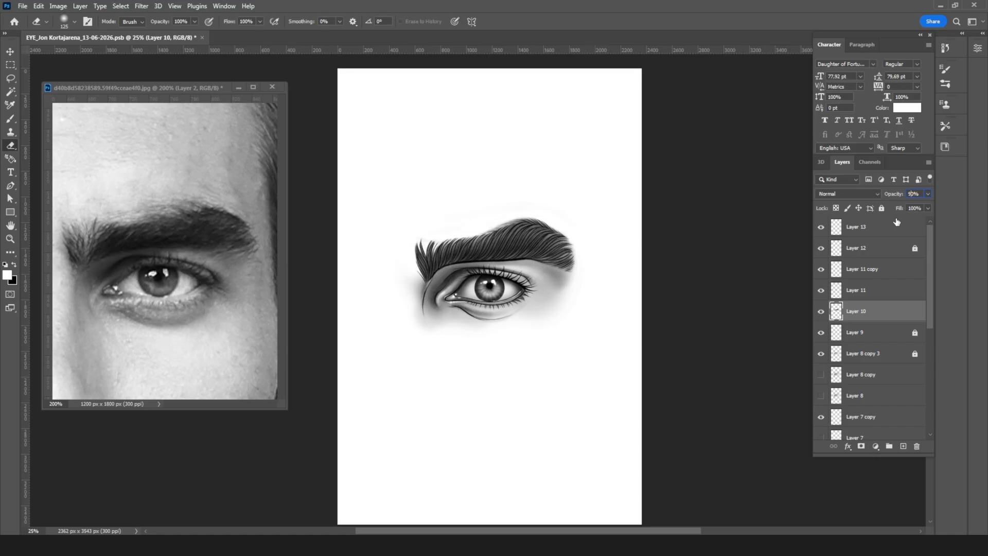
key(Return)
Step: Duplicate Layer 10 and set the copy's opacity to 50% to darken the eyebrow
drag(894, 312, 903, 445)
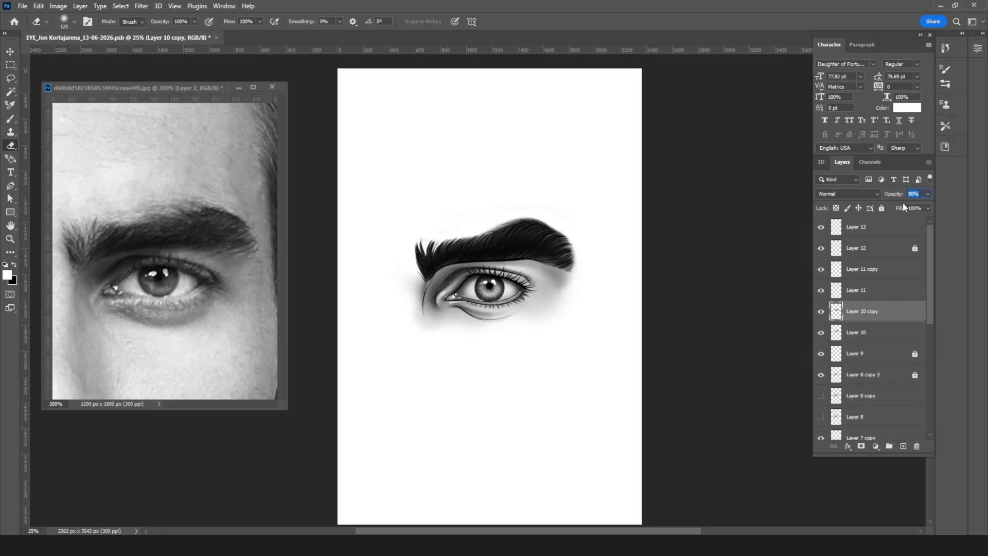
text(50)
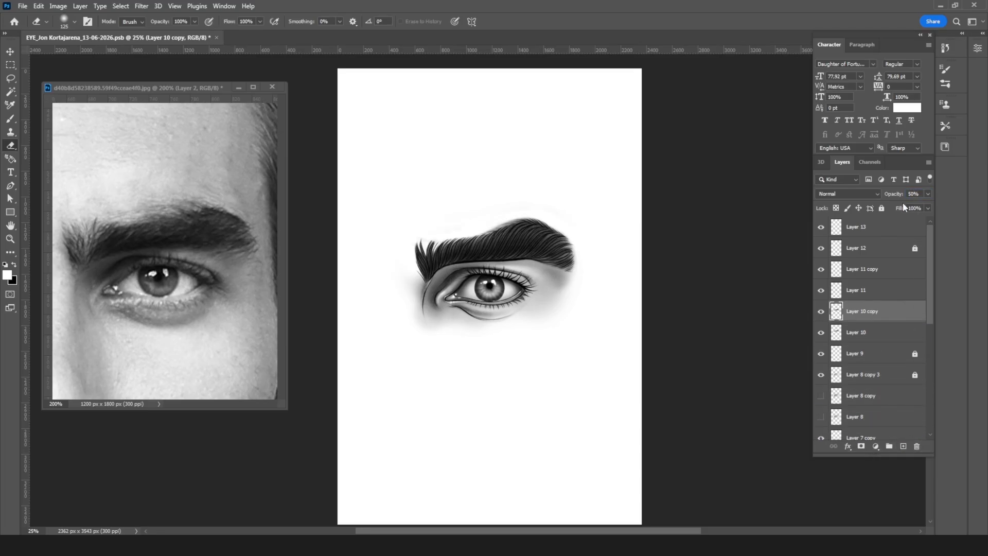
key(ctrl+plus)
key(bracketright)
key(bracketright)
key(bracketright)
key(bracketright)
key(bracketright)
key(bracketright)
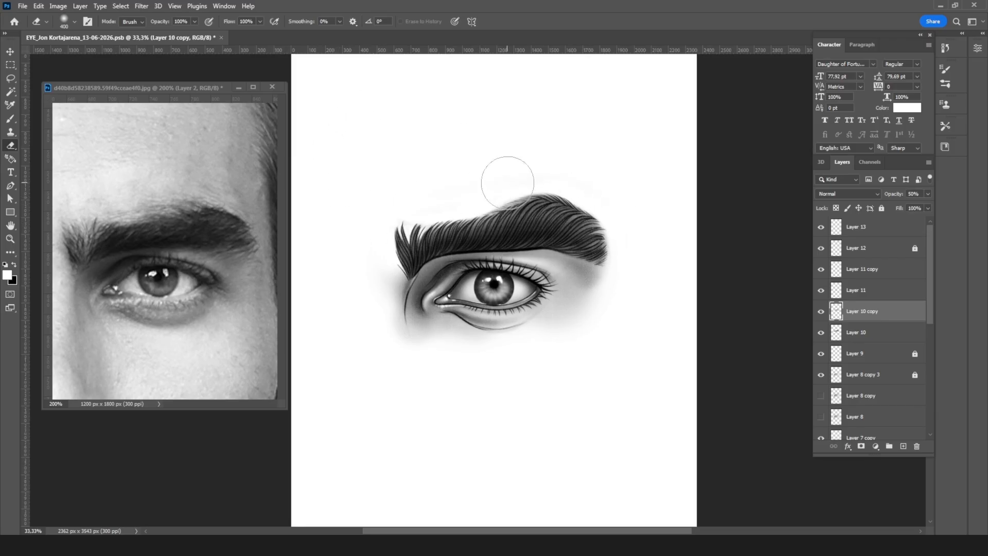
key(bracketleft)
key(bracketleft)
key(bracketleft)
key(bracketleft)
key(bracketleft)
key(bracketleft)
key(bracketleft)
key(bracketleft)
key(bracketleft)
key(bracketleft)
key(bracketleft)
key(bracketleft)
Step: Minimize the reference photo window and examine the eye and eyebrow drawing at 100% zoom
click(240, 87)
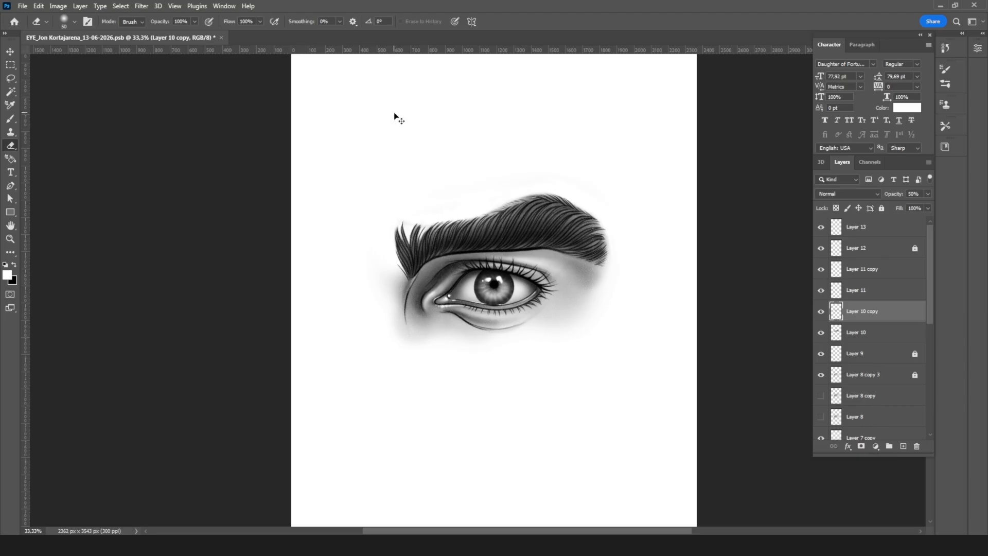
key(ctrl+plus)
key(ctrl+plus)
key(ctrl+plus)
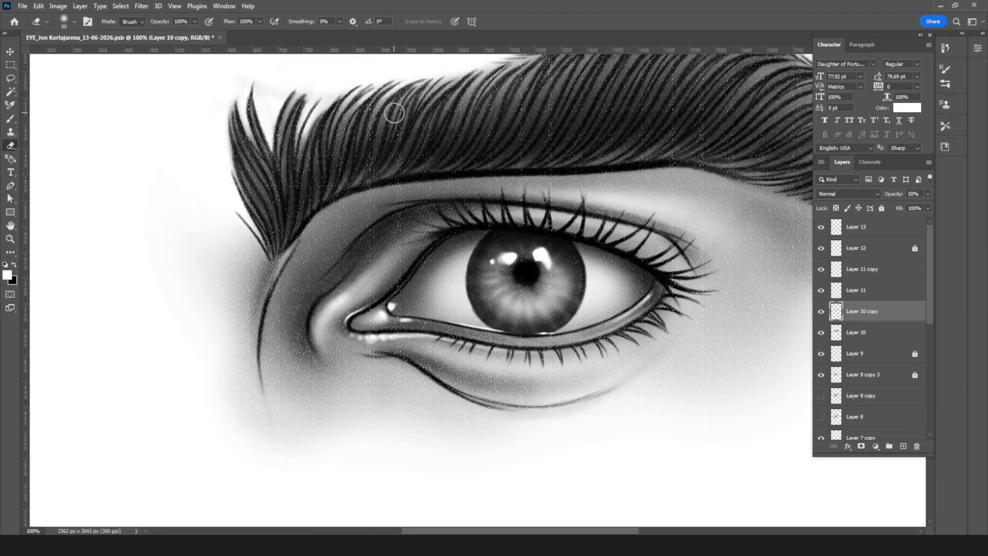
drag(572, 250, 489, 330)
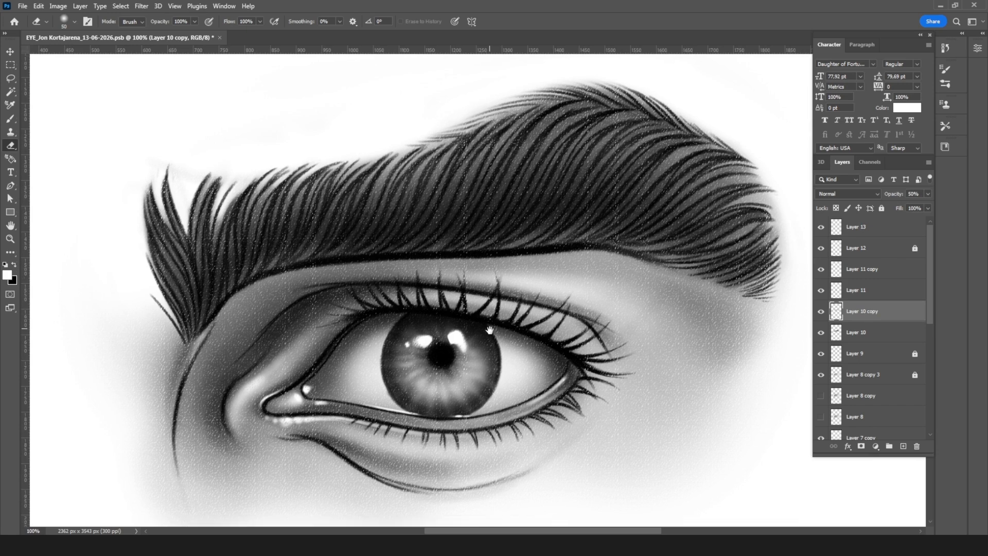